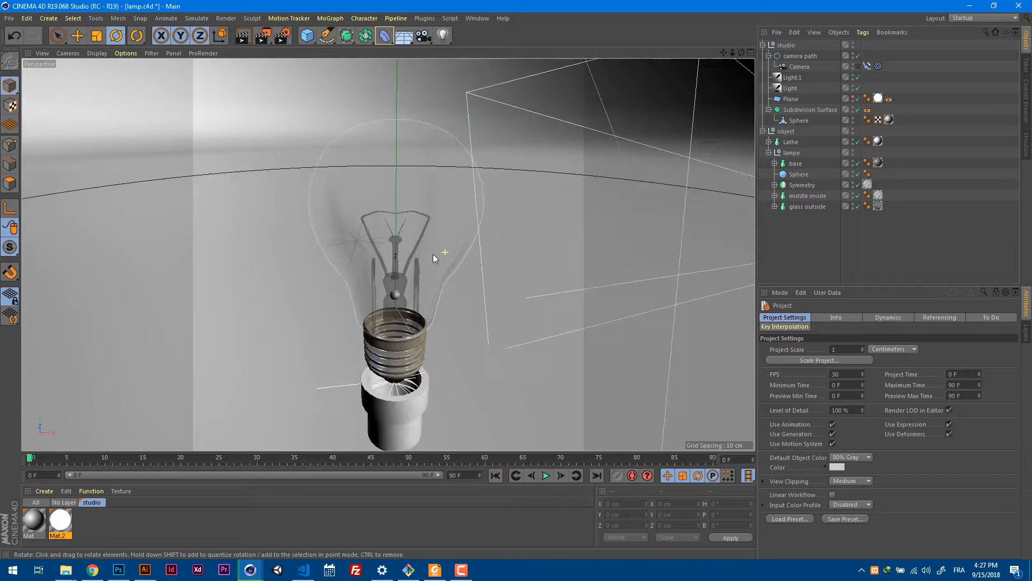
Examine the finished lamp scene, selecting the studio's Subdivision Surface backdrop, the Lathe socket and the glass outside object in turn.
alt+drag(448, 260, 453, 222)
scroll(401, 300, up, 7)
alt+drag(401, 300, 459, 270)
scroll(469, 236, down, 6)
click(477, 153)
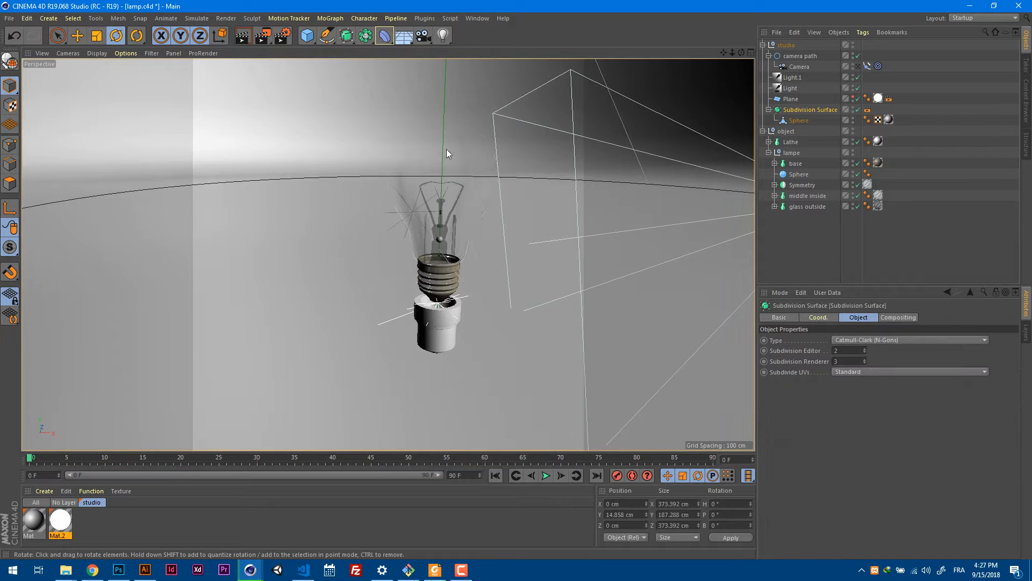
click(799, 120)
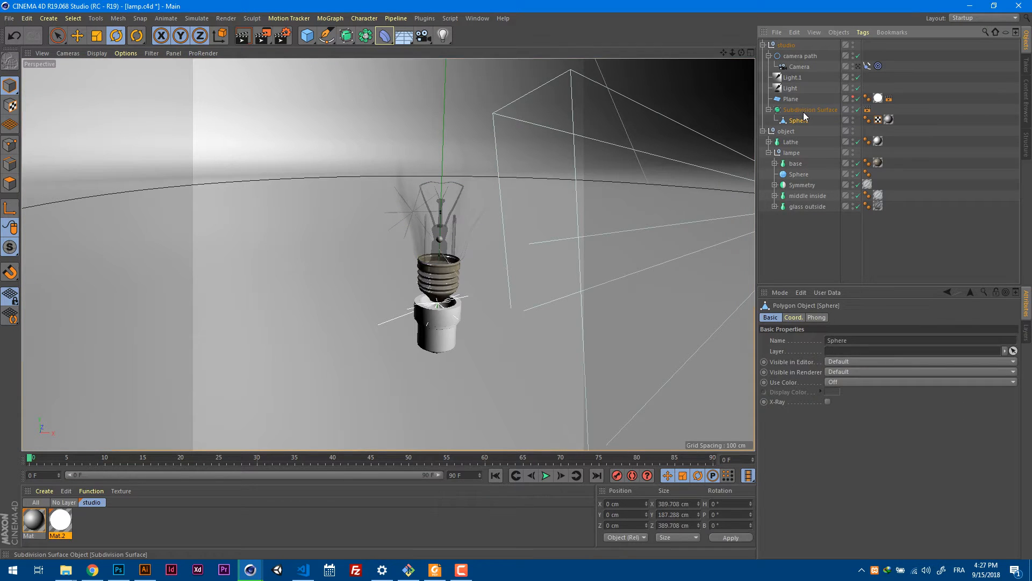
click(791, 142)
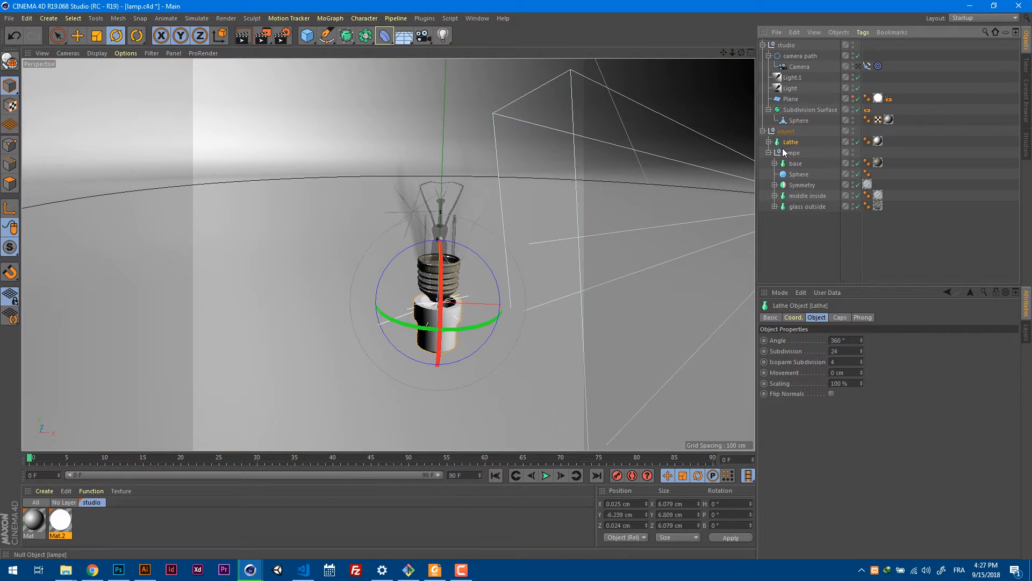
click(467, 160)
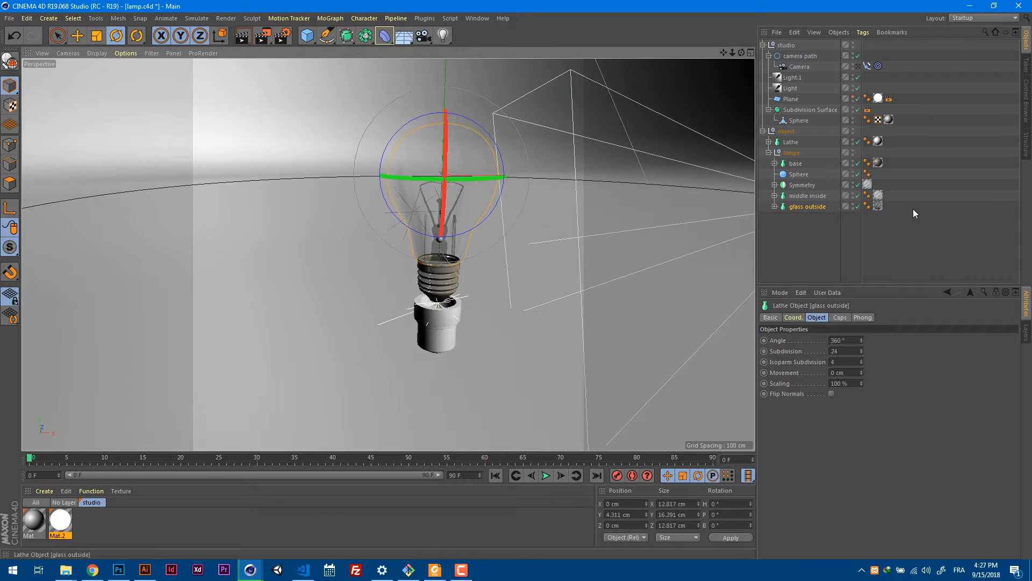
Inspect the Glass material tag on the glass outside object and view the whole bulb from several sides.
drag(878, 206, 888, 196)
alt+drag(597, 208, 474, 255)
alt+right_drag(479, 253, 505, 244)
alt+drag(506, 244, 525, 237)
drag(889, 196, 885, 206)
alt+drag(587, 214, 505, 267)
alt+right_drag(504, 266, 450, 253)
alt+drag(616, 187, 350, 253)
alt+right_drag(349, 250, 482, 238)
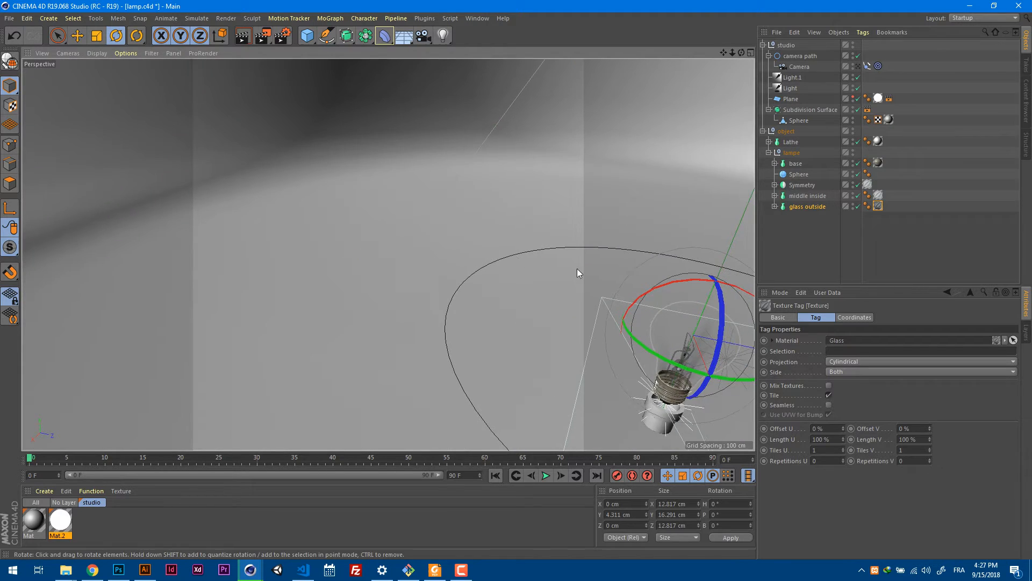
alt+middle_drag(577, 269, 366, 198)
alt+drag(366, 199, 380, 180)
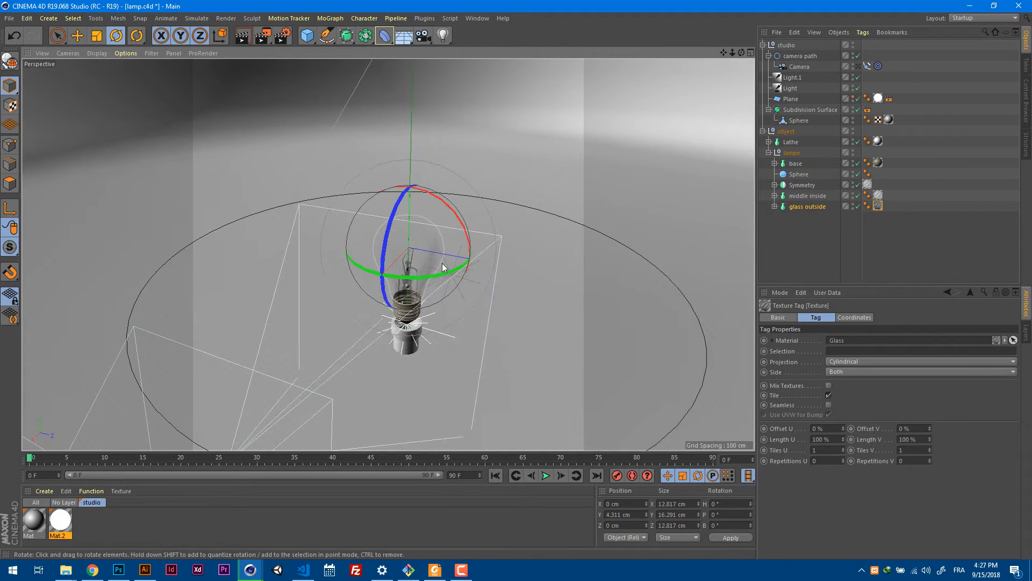
alt+right_drag(442, 263, 460, 281)
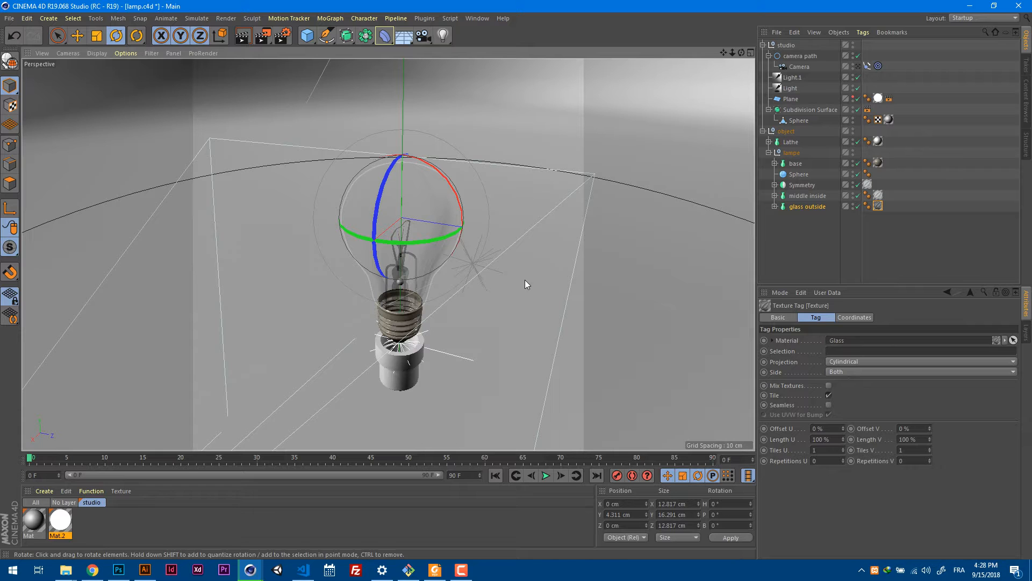
alt+drag(486, 305, 451, 317)
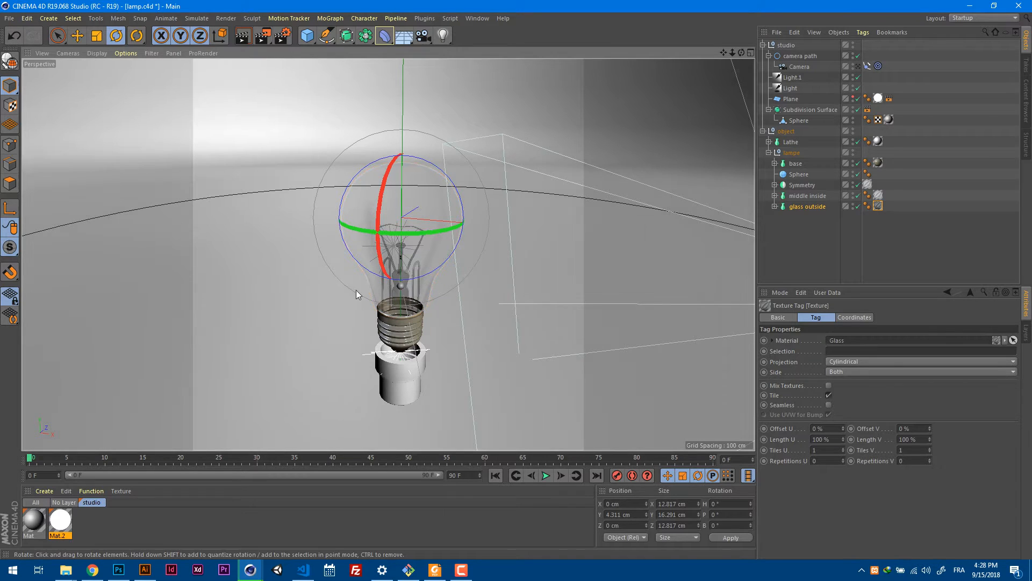
Switch from the lamp project to the empty Untitled 2 project.
key(v)
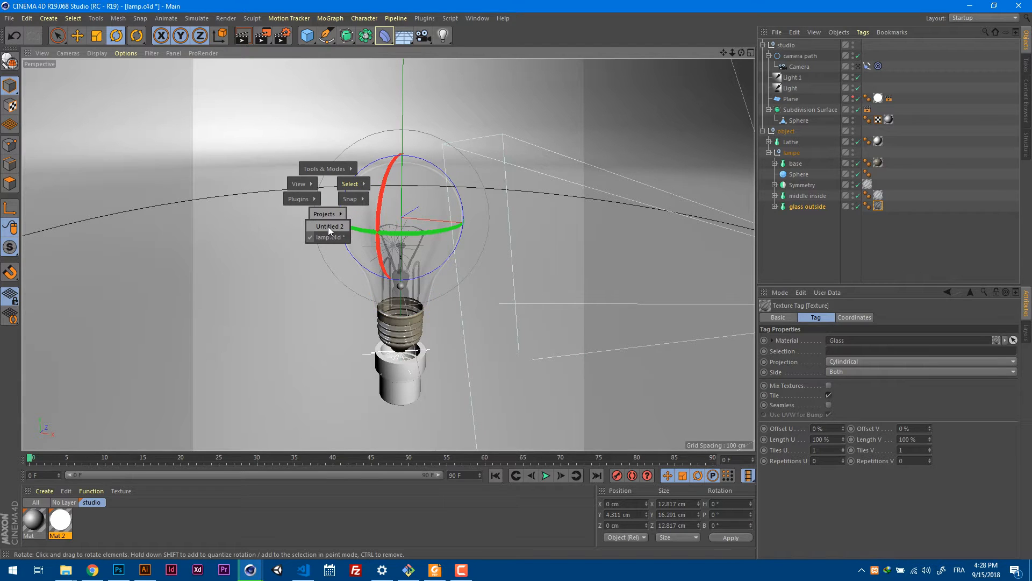
click(328, 227)
click(10, 18)
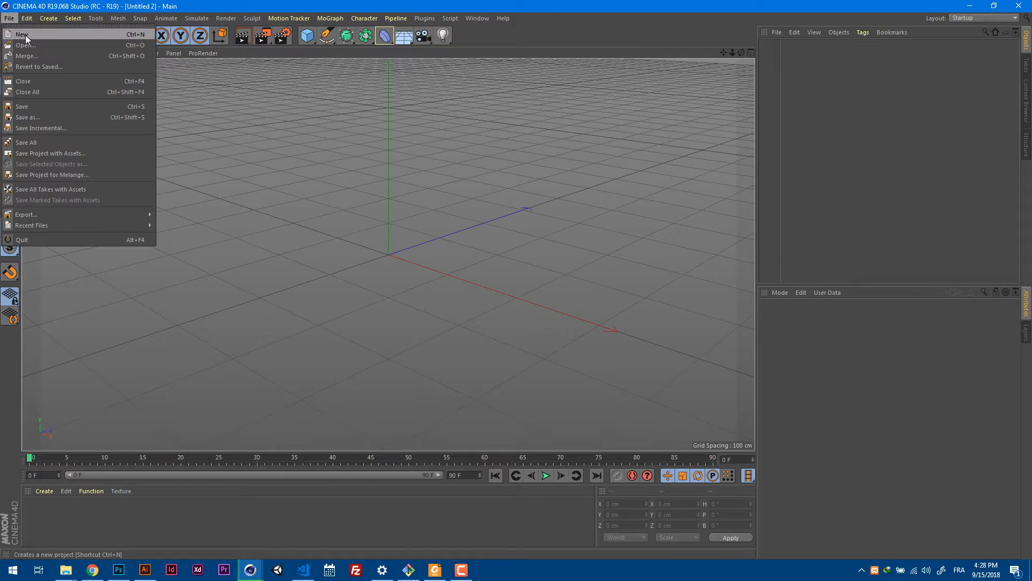
click(520, 44)
alt+drag(510, 211, 482, 223)
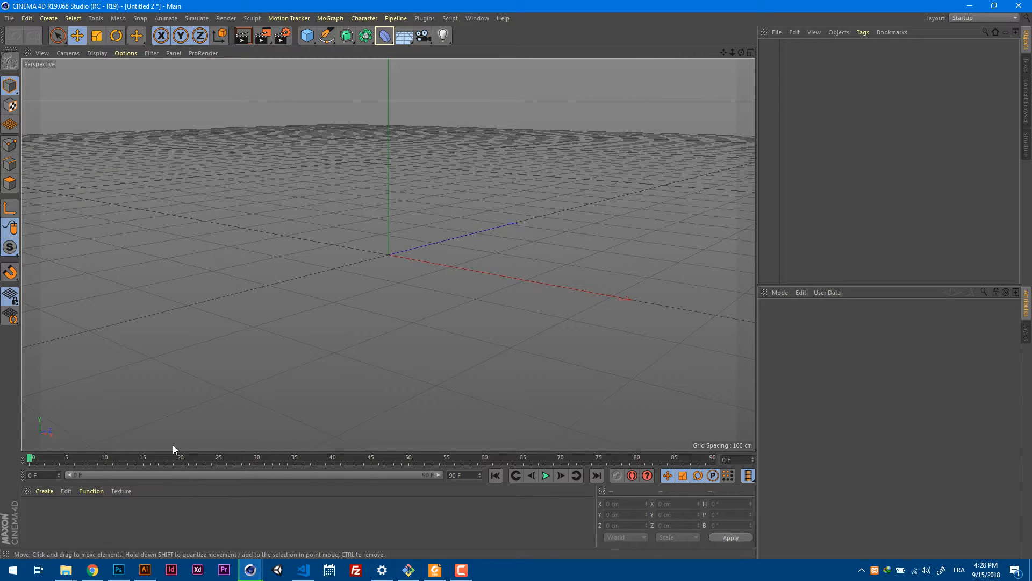
Switch to Chrome and examine the lamp blueprints image results, previewing the blue light bulb blueprints.
click(93, 570)
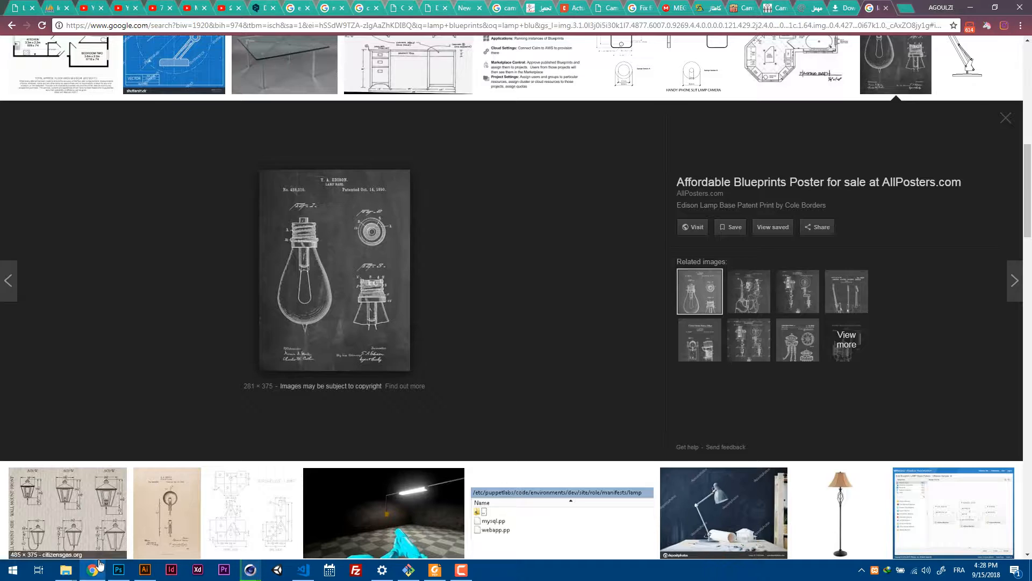
scroll(516, 302, up, 1)
scroll(100, 560, up, 8)
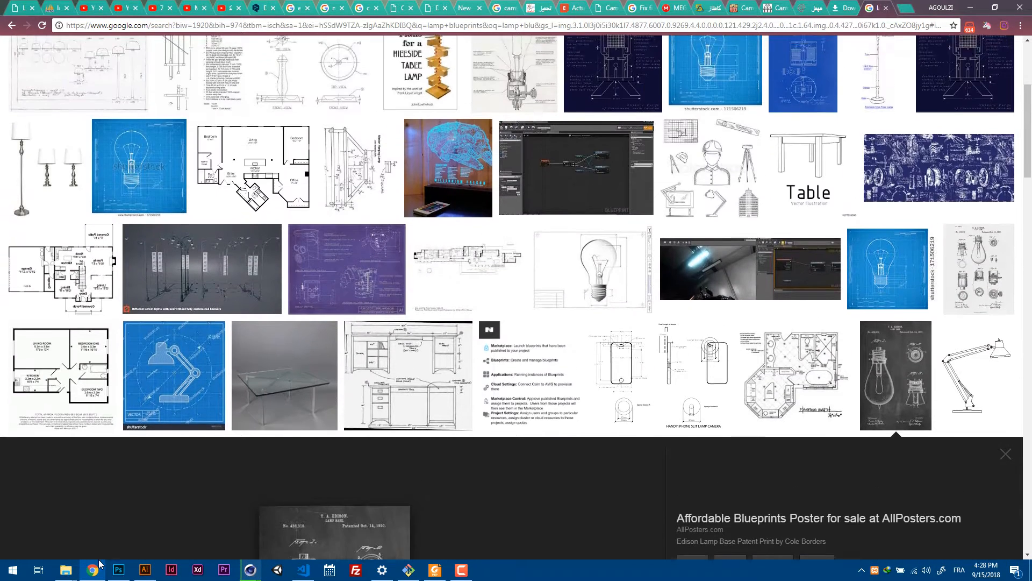
scroll(99, 559, up, 2)
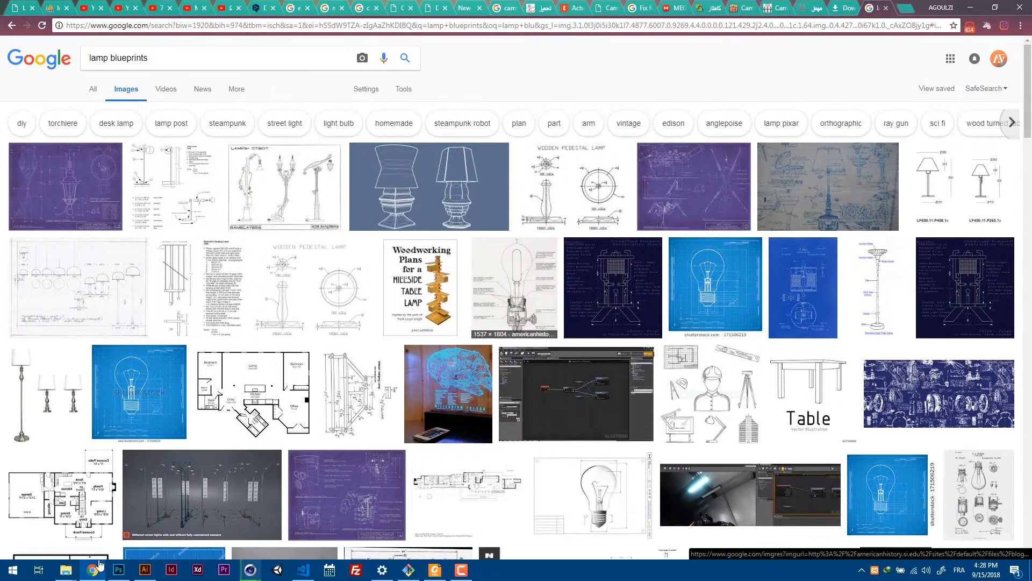
scroll(99, 562, down, 5)
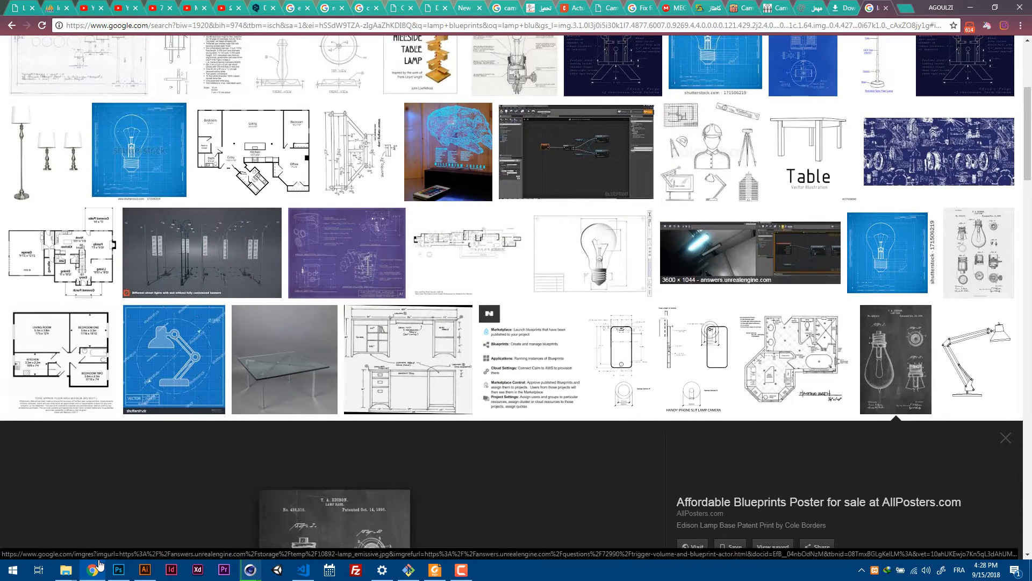
click(887, 253)
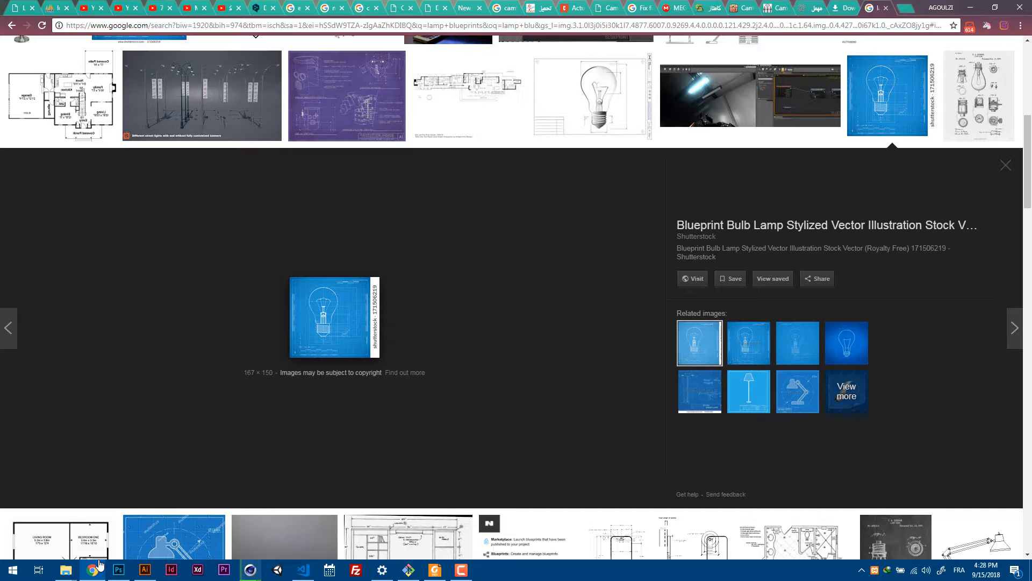
click(847, 342)
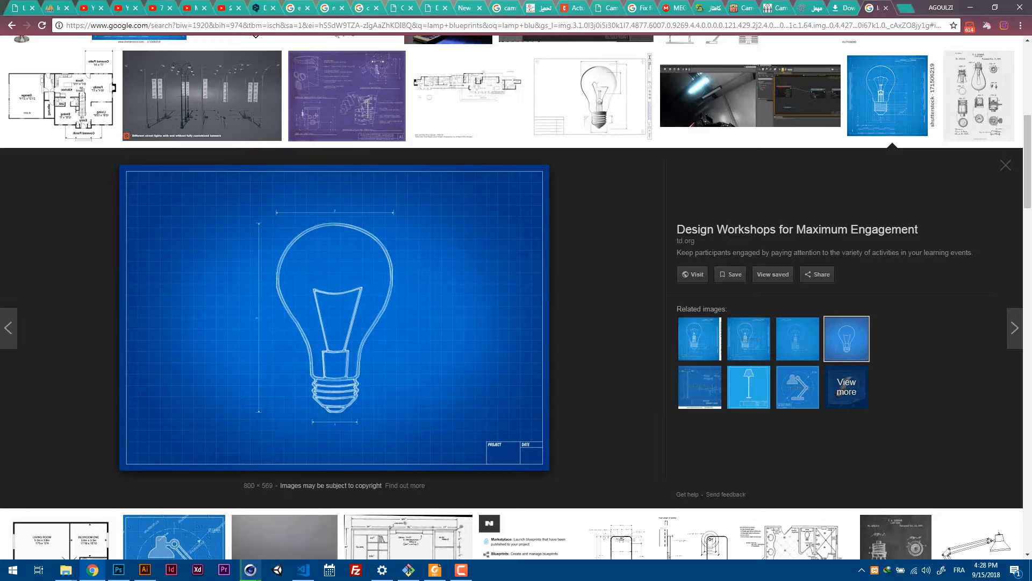
Look further through the lamp blueprints image results for a clear light bulb reference.
scroll(516, 295, down, 8)
scroll(581, 301, down, 7)
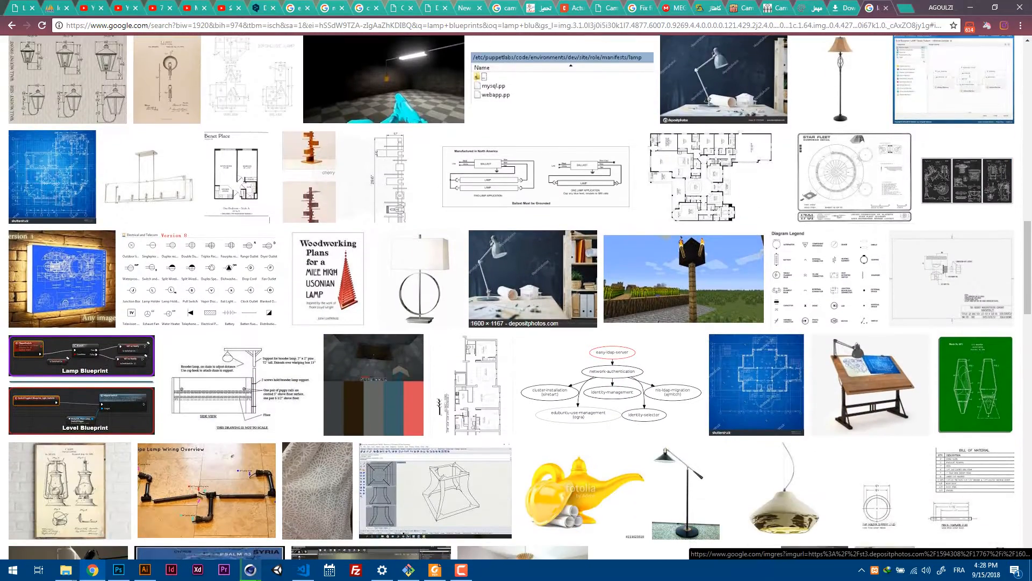
scroll(581, 302, down, 4)
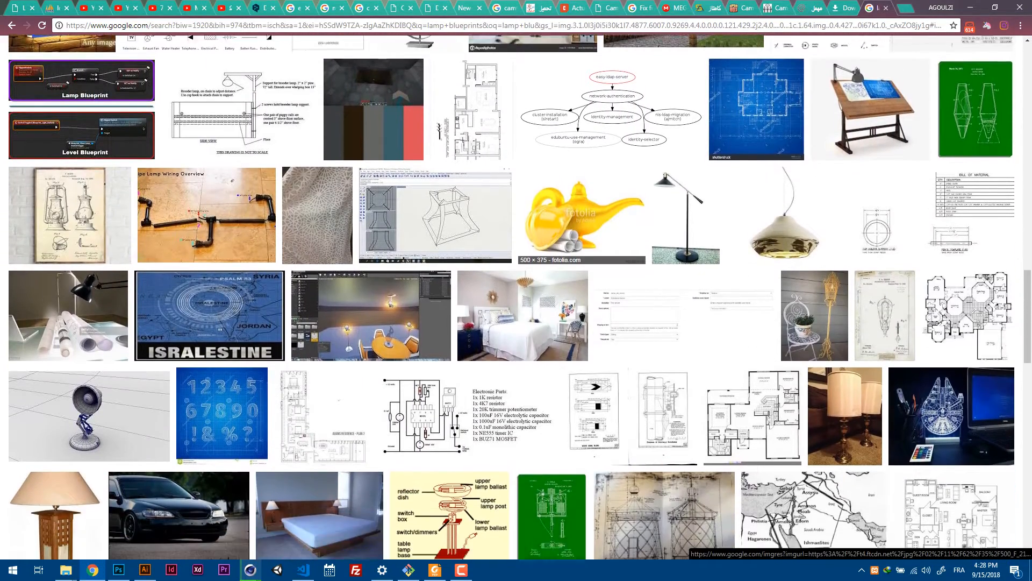
scroll(581, 301, down, 2)
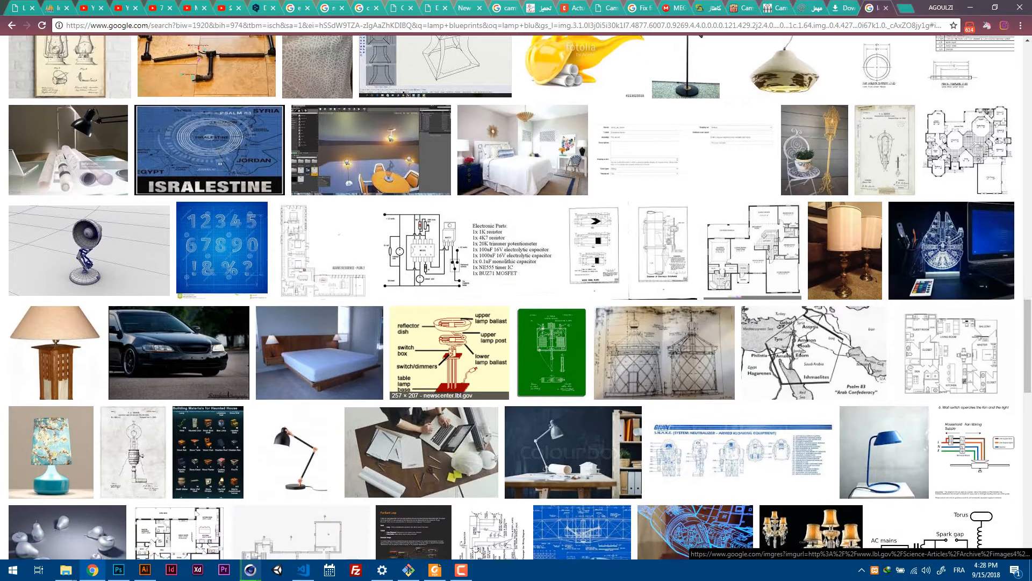
scroll(358, 307, down, 3)
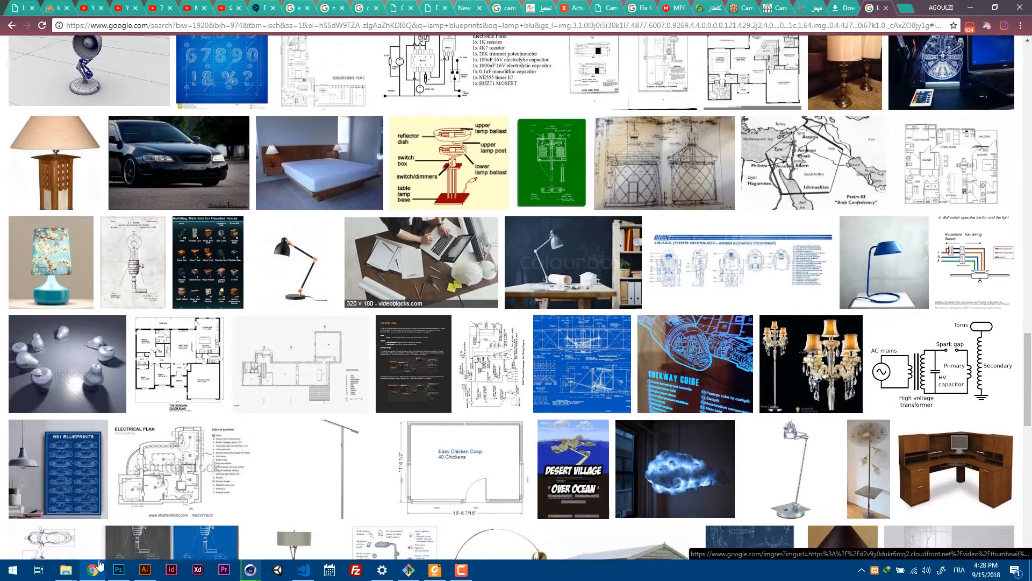
scroll(301, 307, down, 5)
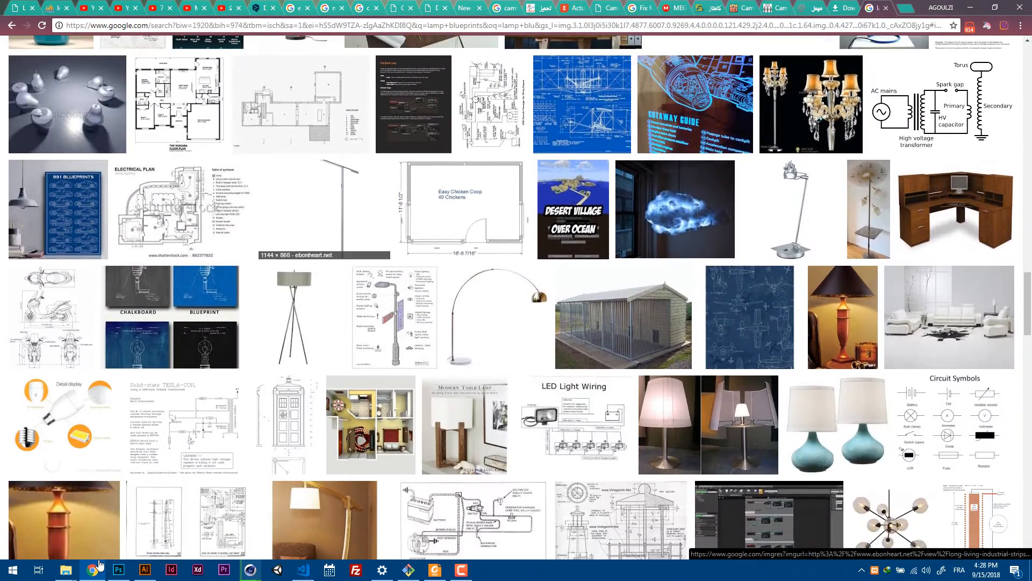
scroll(467, 269, down, 3)
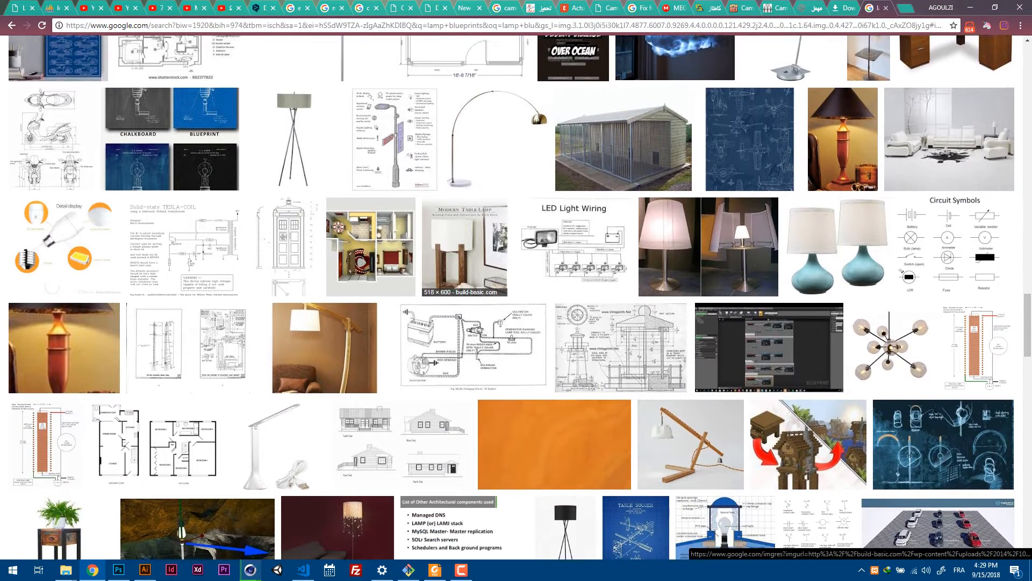
scroll(467, 268, down, 8)
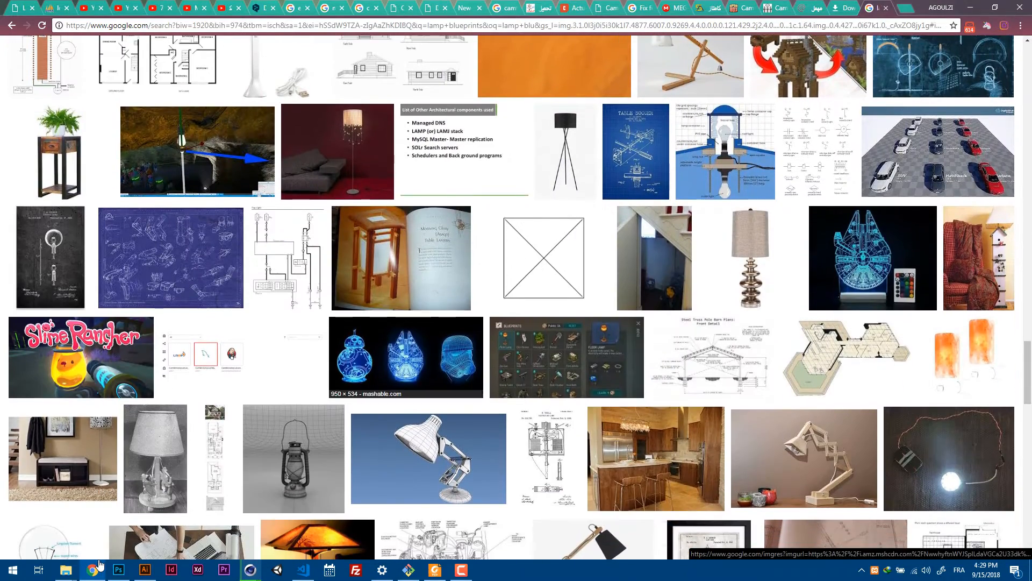
scroll(267, 425, down, 1)
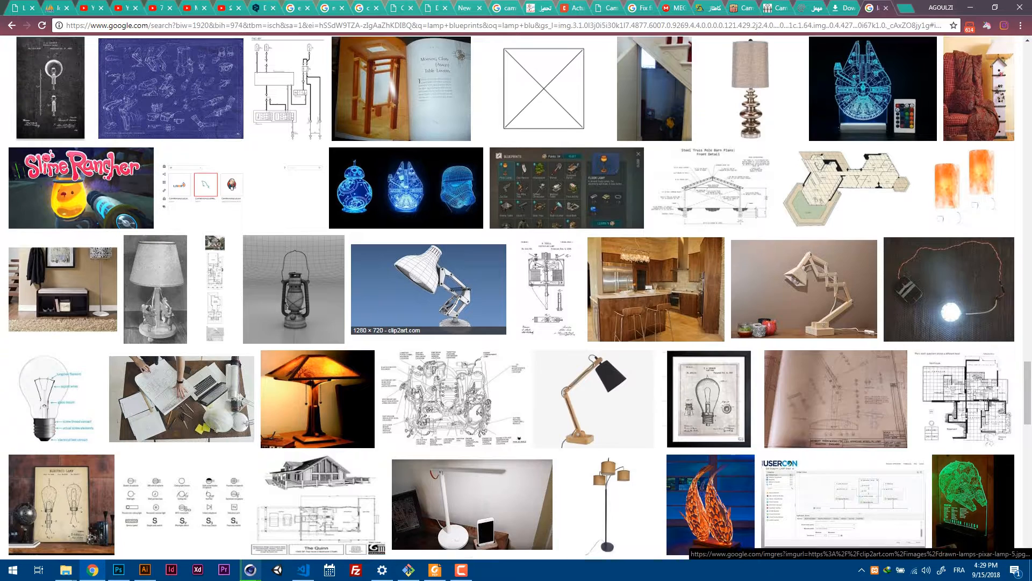
scroll(430, 216, down, 2)
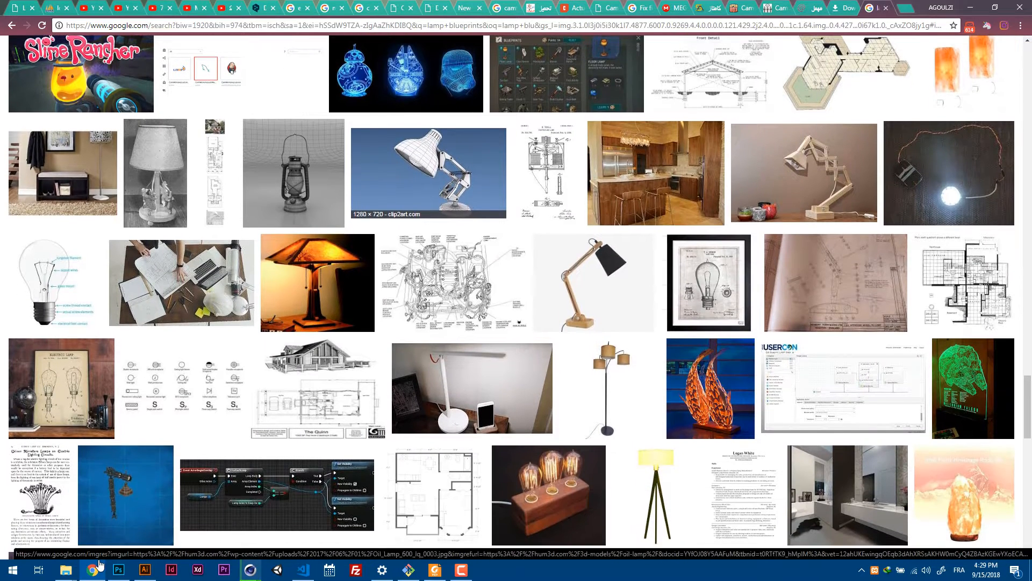
Open the labelled light bulb diagram from Smashing Magazine and save it to the Desktop as lightbulb.jpg.
click(62, 291)
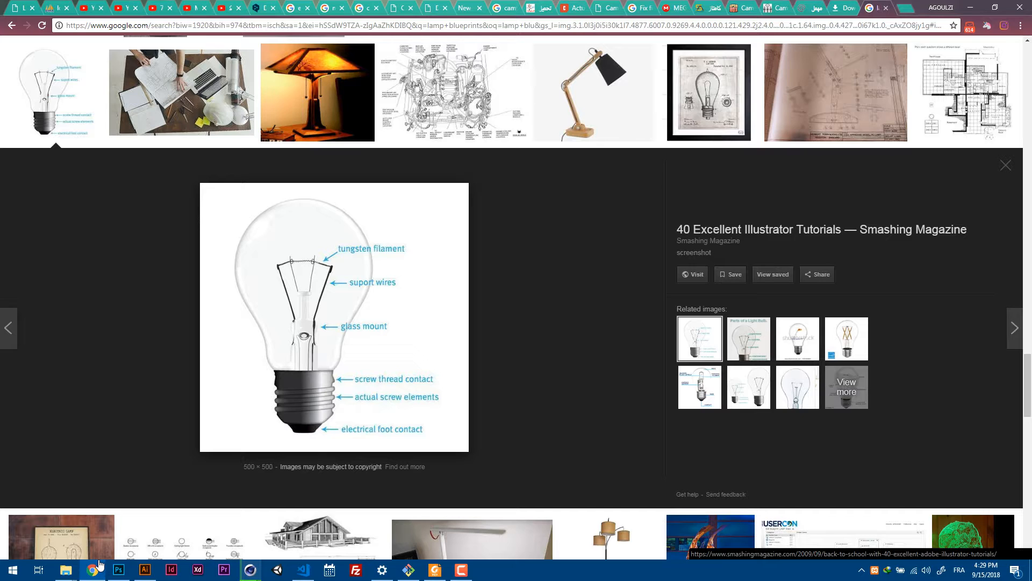
right_click(460, 279)
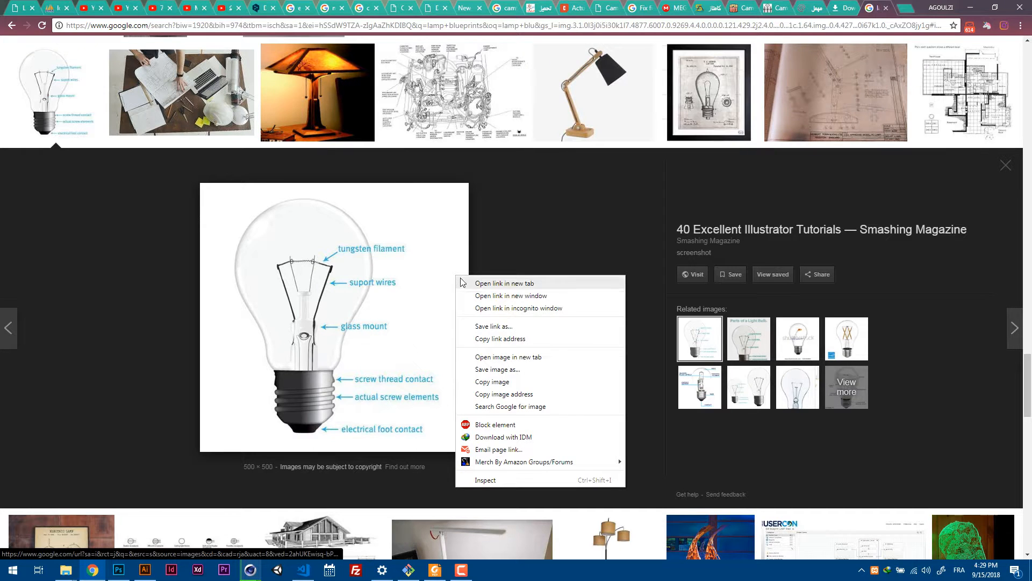
click(547, 369)
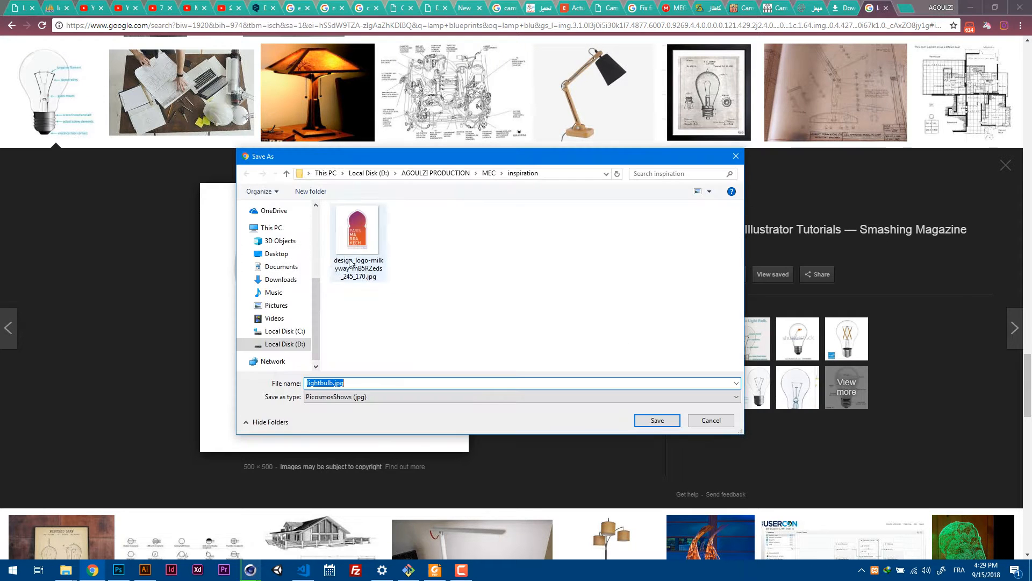
scroll(290, 232, up, 4)
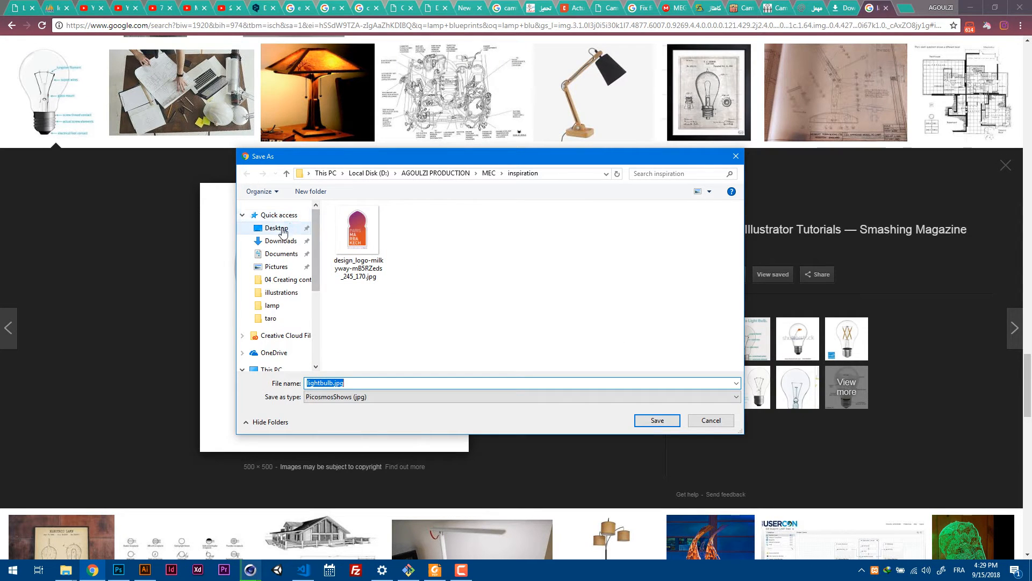
click(277, 228)
click(654, 420)
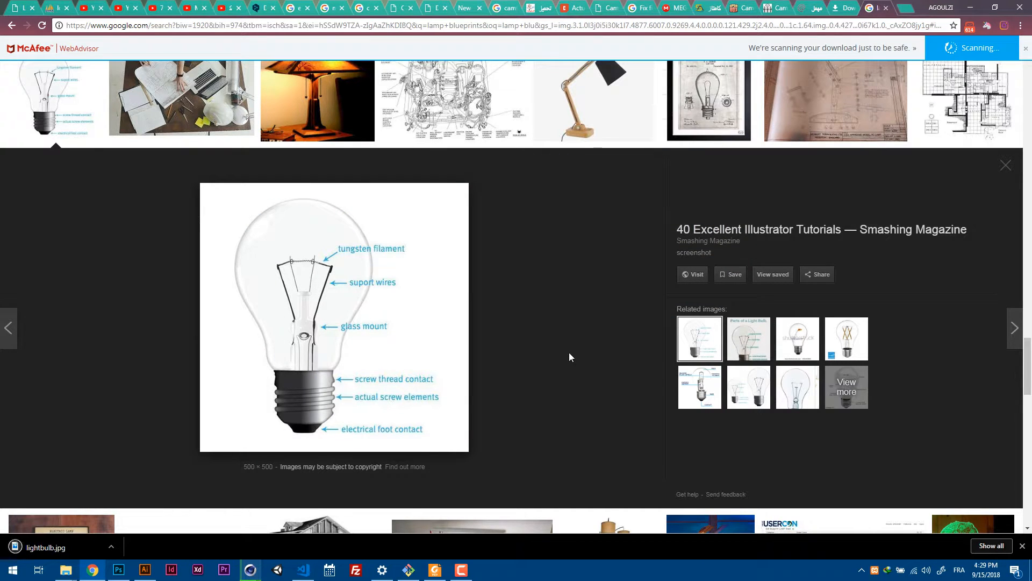
Return to the Untitled 2 project in Cinema 4D and maximize the Front view.
mouse_move(250, 569)
click(220, 521)
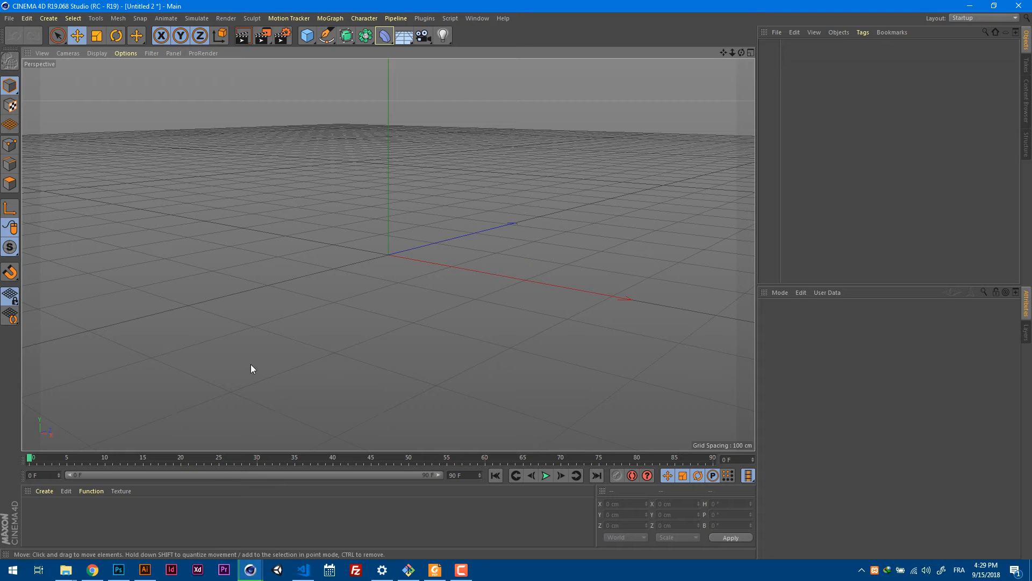
click(751, 53)
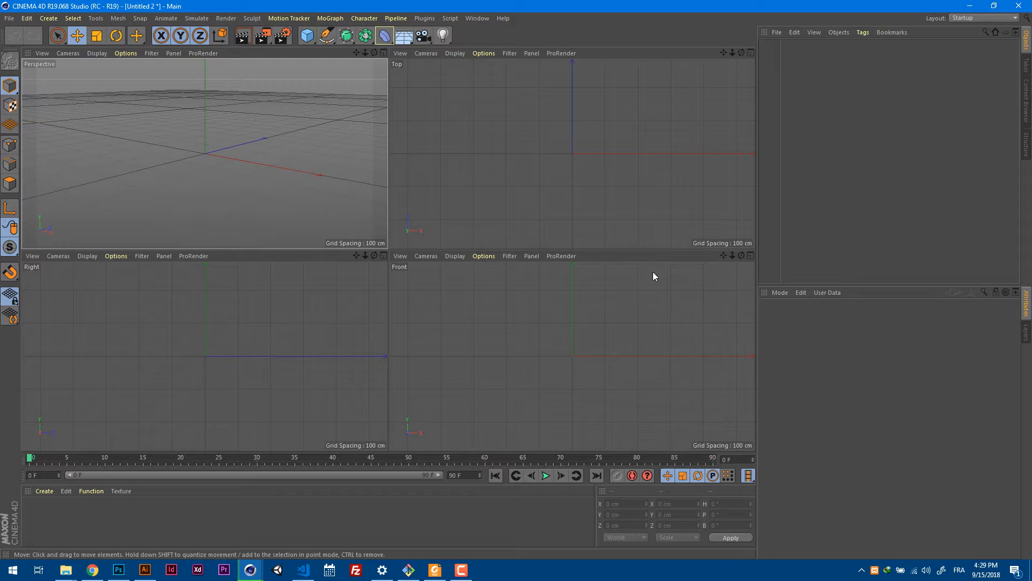
alt+middle_drag(634, 302, 615, 316)
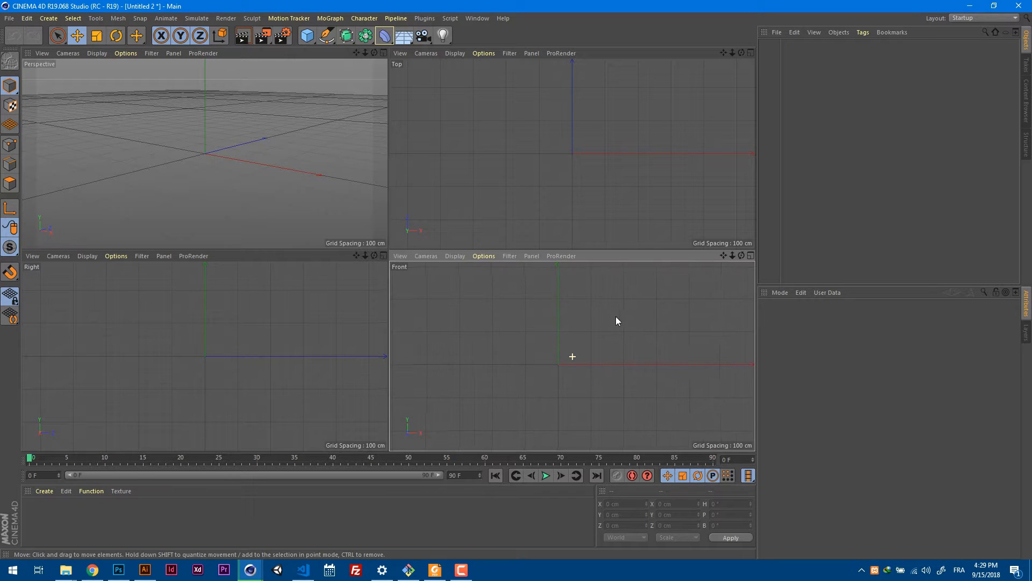
click(751, 256)
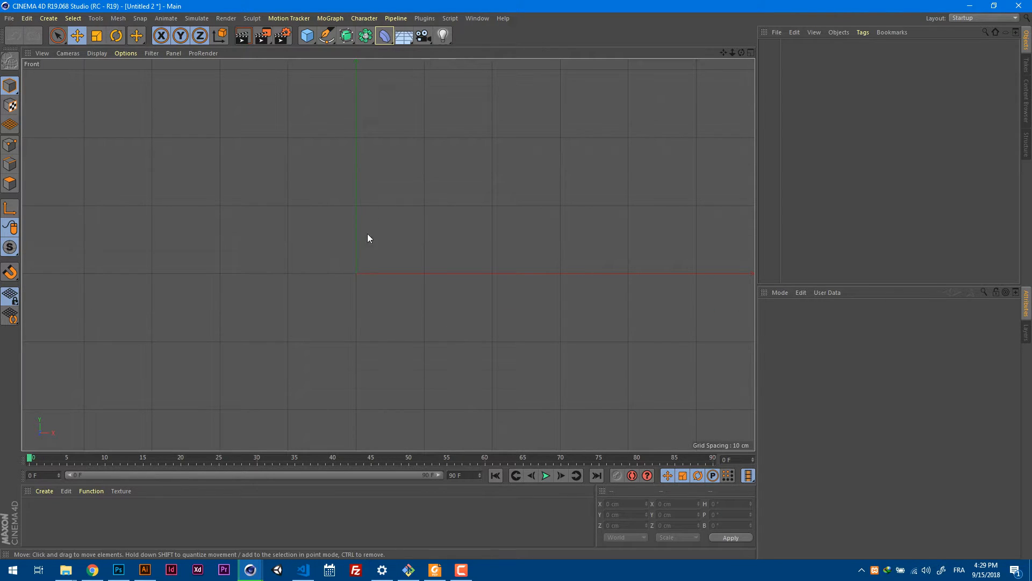
Load lightbulb.jpg from the Desktop as the Front view's background image and close the MAXON Online Updater window.
alt+middle_drag(449, 305, 444, 264)
key(super+d)
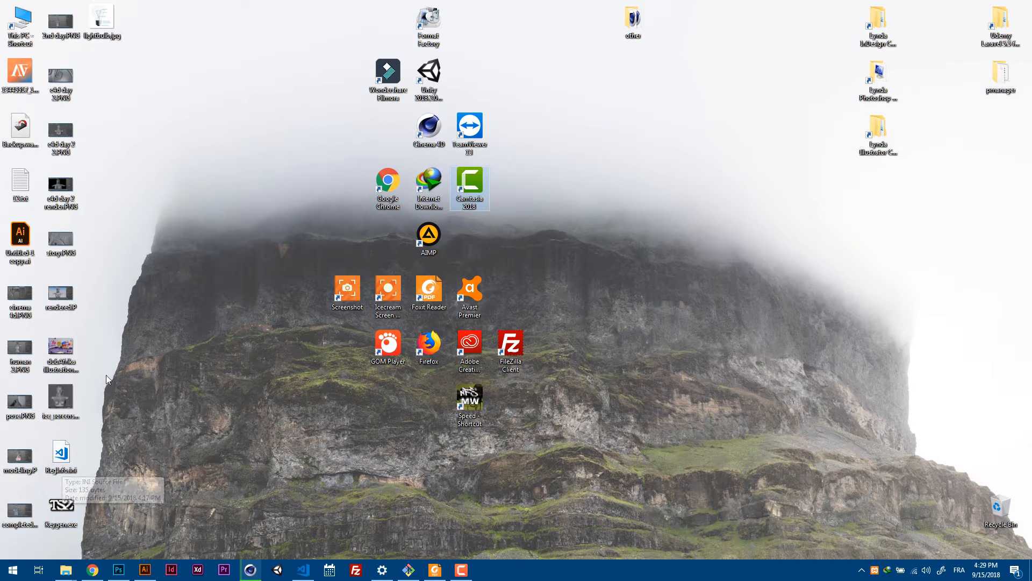
right_click(120, 36)
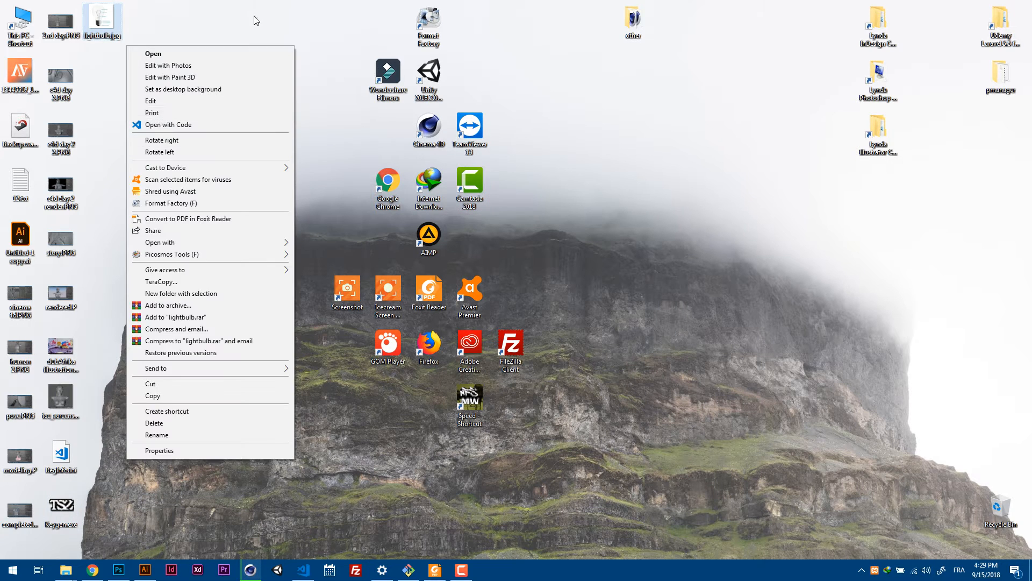
click(143, 29)
drag(109, 23, 156, 71)
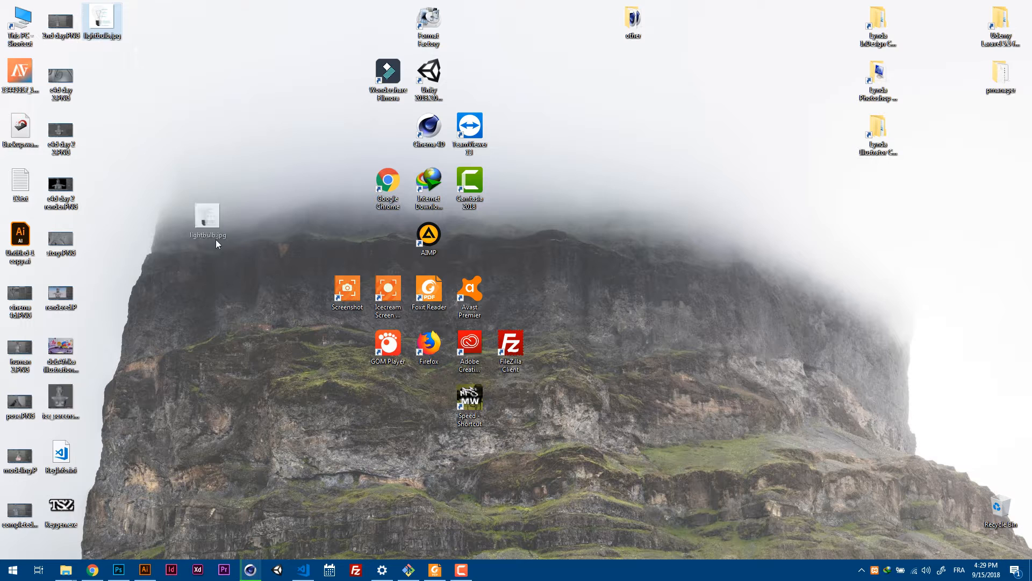
drag(217, 240, 249, 466)
drag(250, 546, 196, 253)
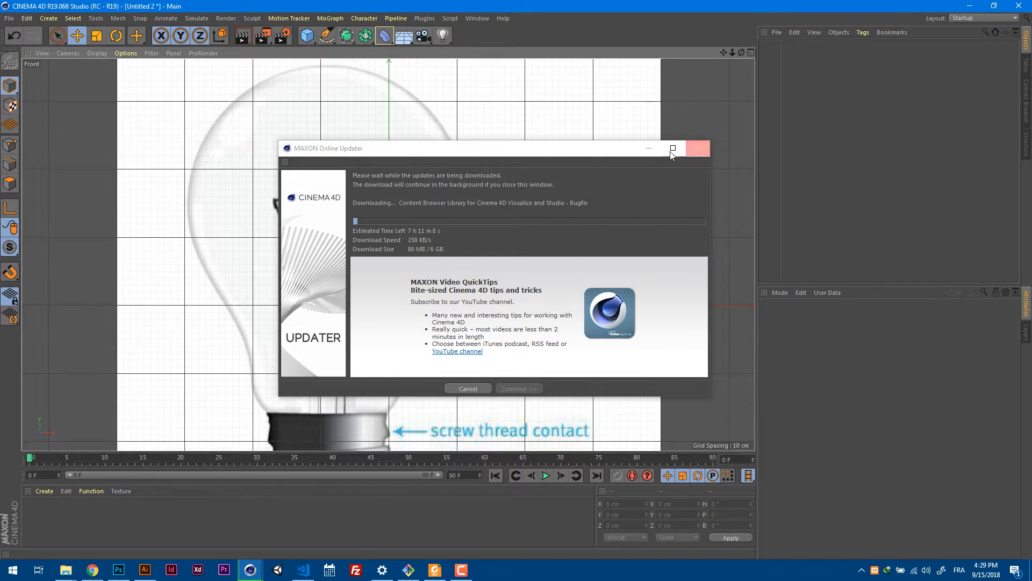
click(697, 148)
scroll(480, 222, down, 5)
scroll(446, 227, up, 1)
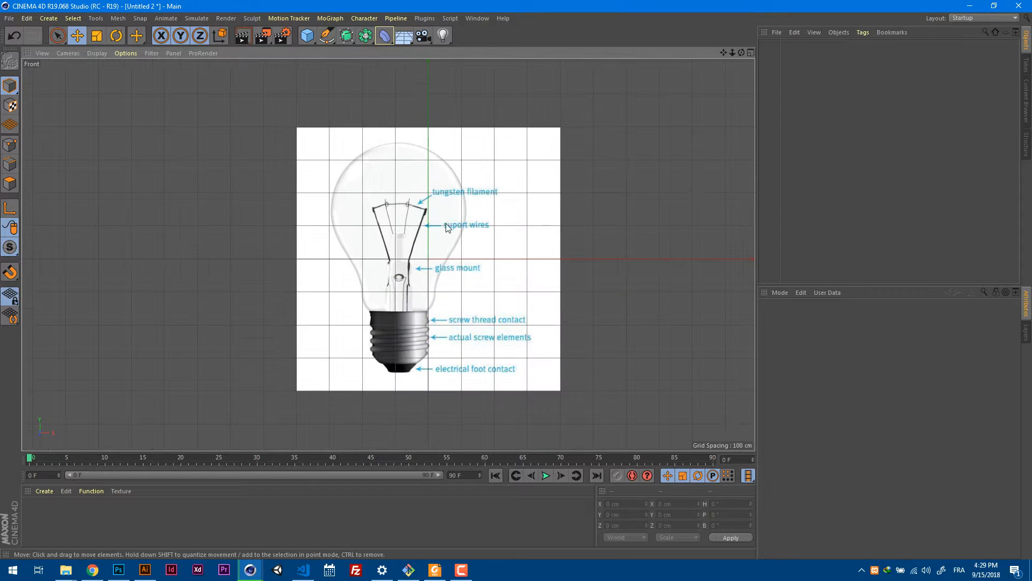
scroll(395, 267, up, 3)
scroll(427, 248, down, 4)
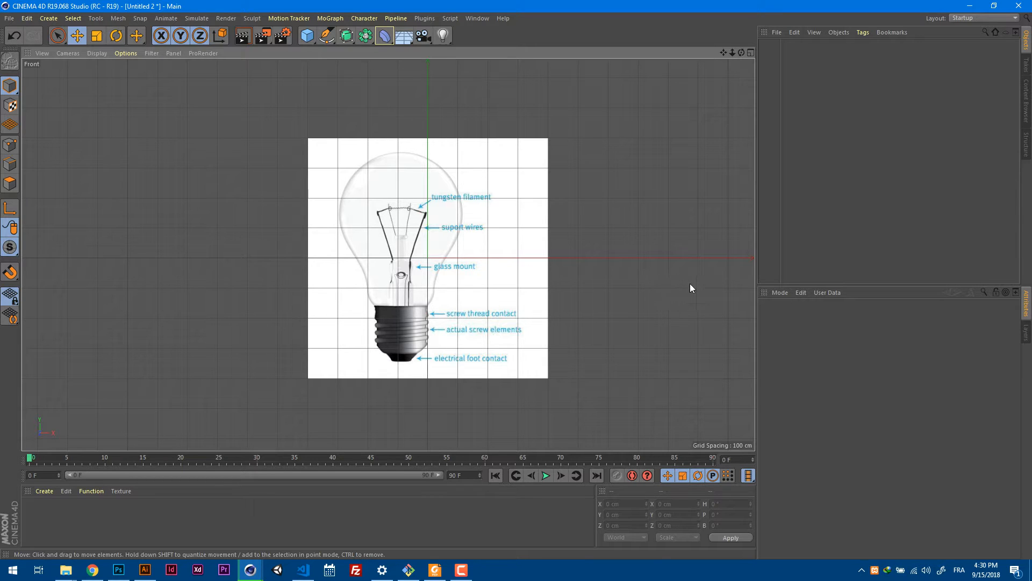
Open the Front viewport's background picture settings and toggle the reference picture's visibility off and on again.
click(781, 292)
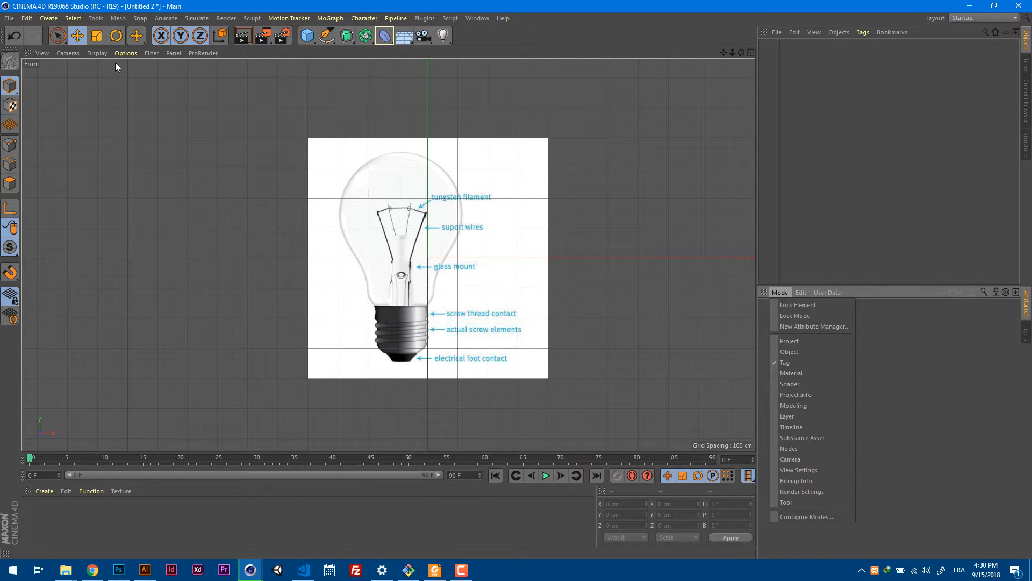
click(151, 53)
click(150, 53)
mouse_move(127, 54)
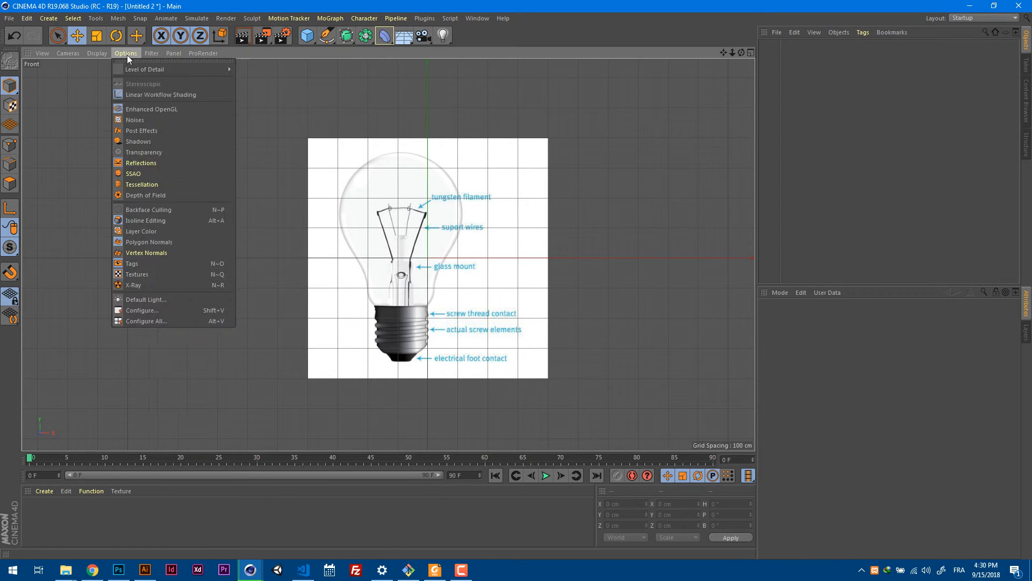
click(203, 310)
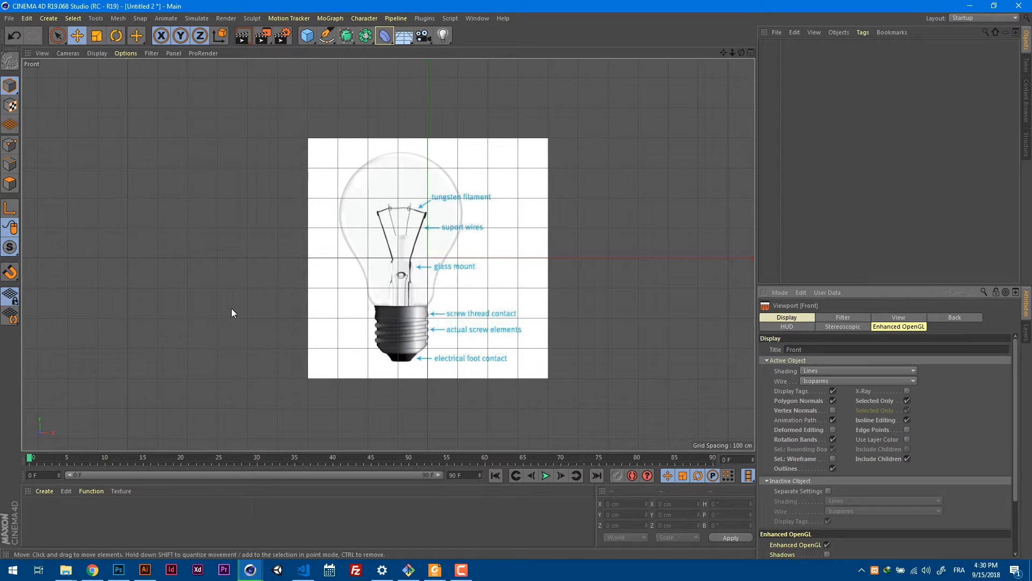
click(809, 328)
click(942, 317)
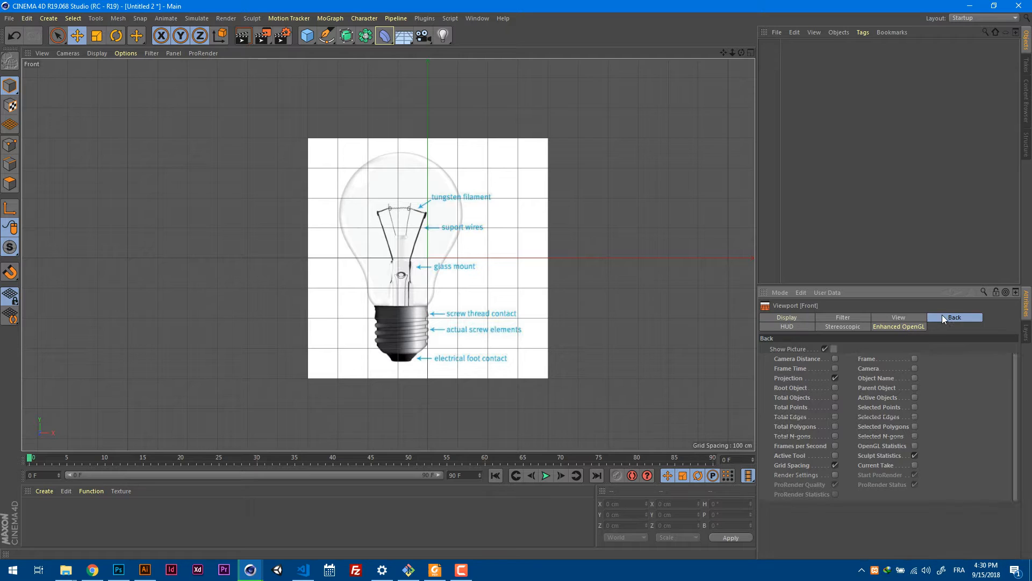
click(950, 358)
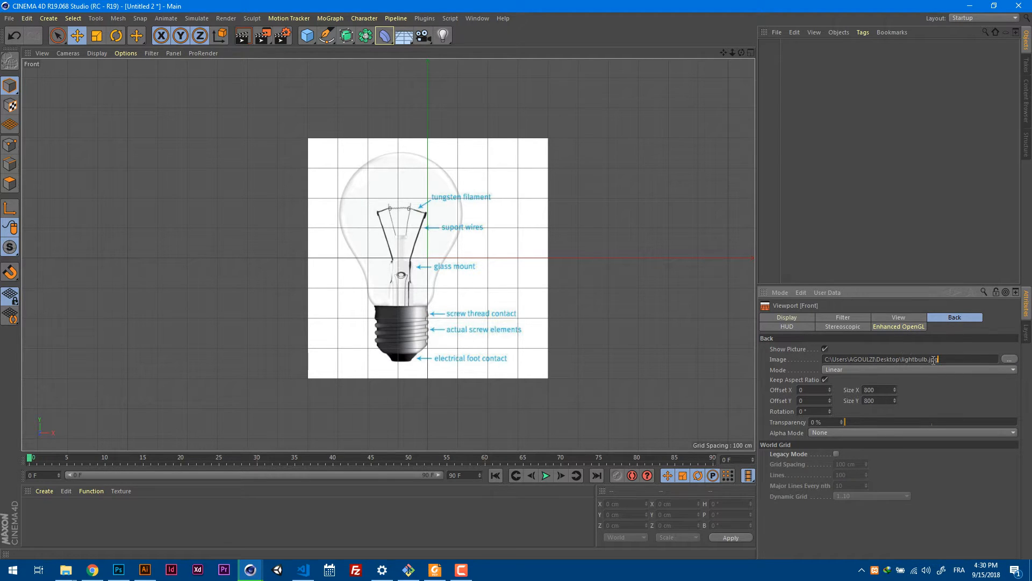
click(824, 350)
click(824, 350)
Centre the bulb on the vertical axis with a background X offset of 88, and set the picture's transparency to 89%.
scroll(421, 160, up, 3)
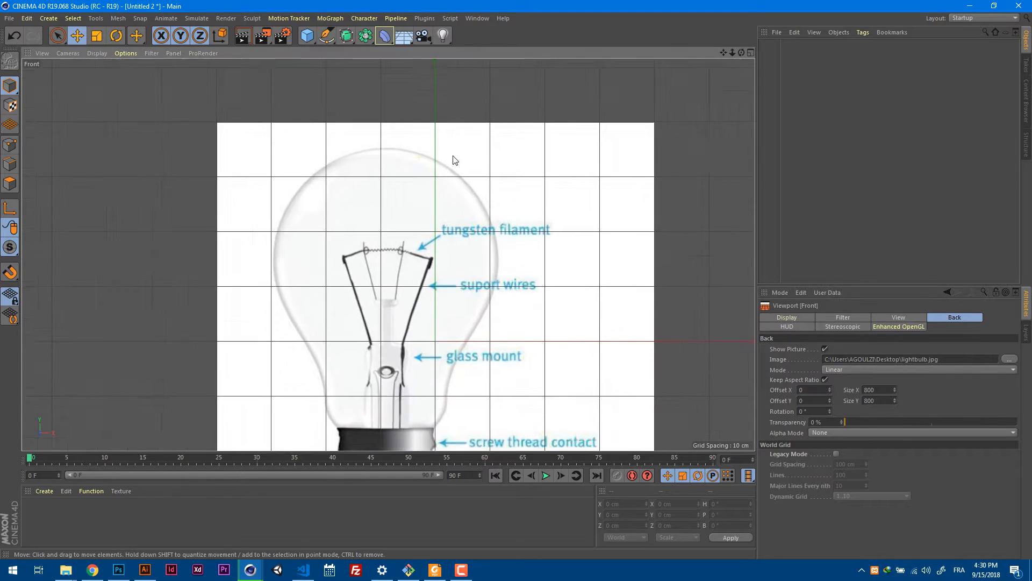
scroll(437, 162, down, 2)
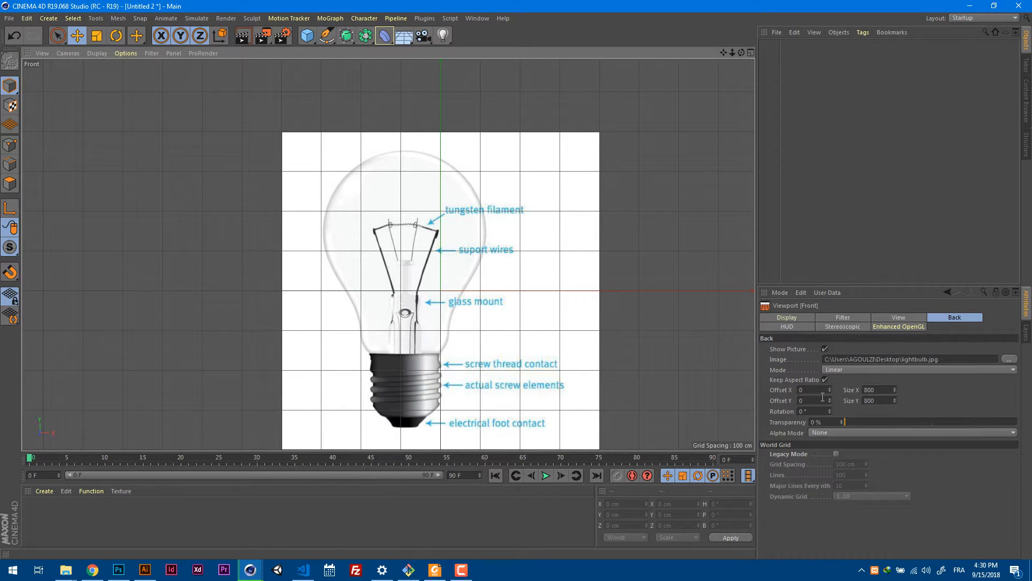
drag(831, 388, 836, 340)
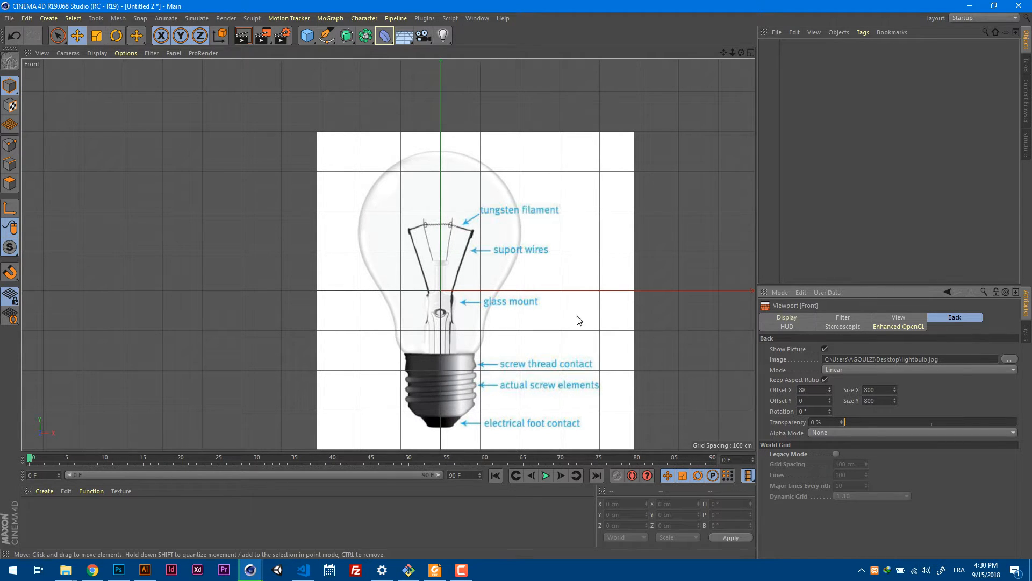
drag(882, 422, 911, 413)
drag(973, 422, 1003, 423)
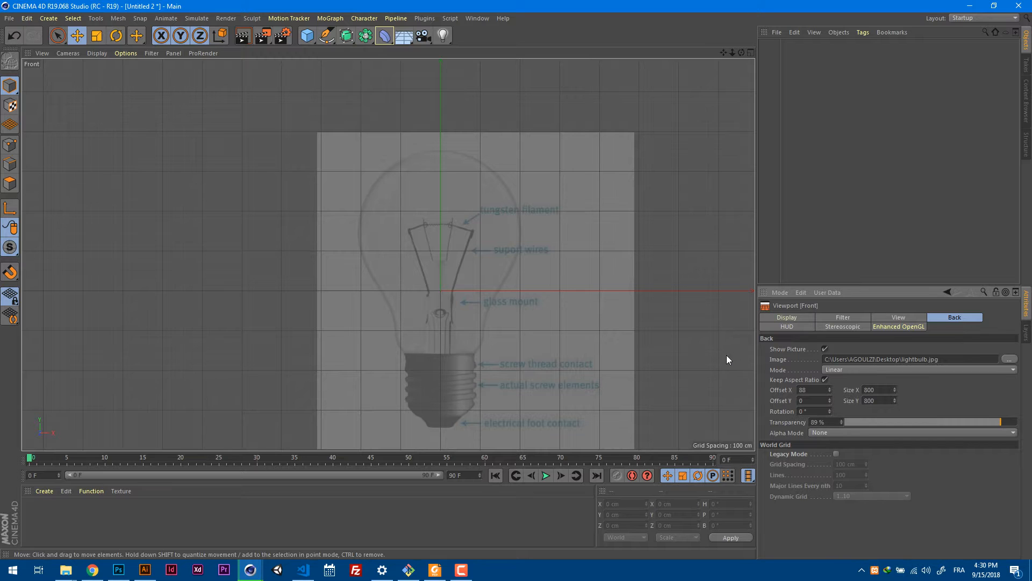
Start a Bezier spline with the Pen tool at the screw cap's upper right corner, tracing the glass neck's right side with two curved points.
alt+middle_drag(641, 360, 661, 313)
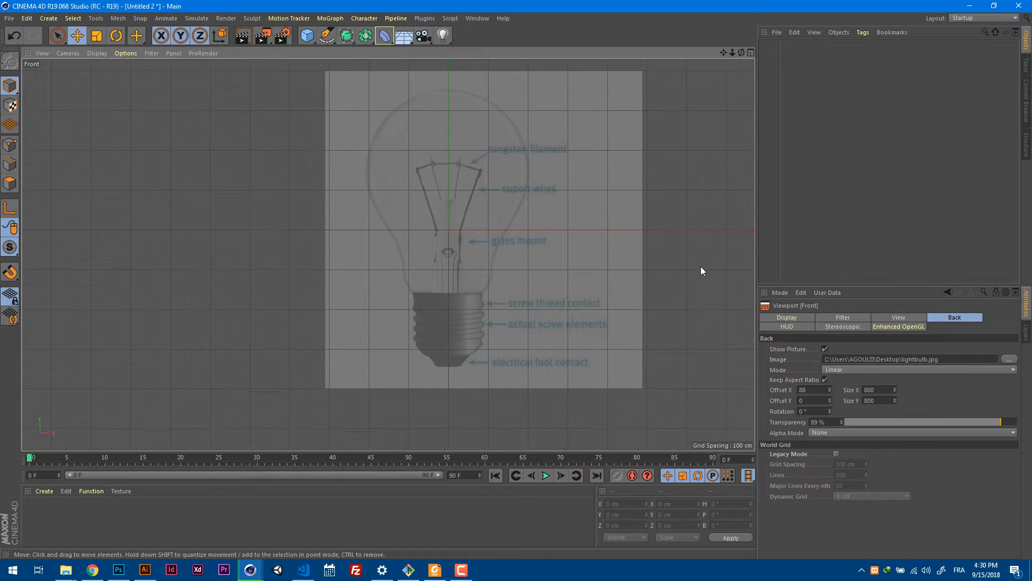
alt+right_drag(435, 225, 489, 219)
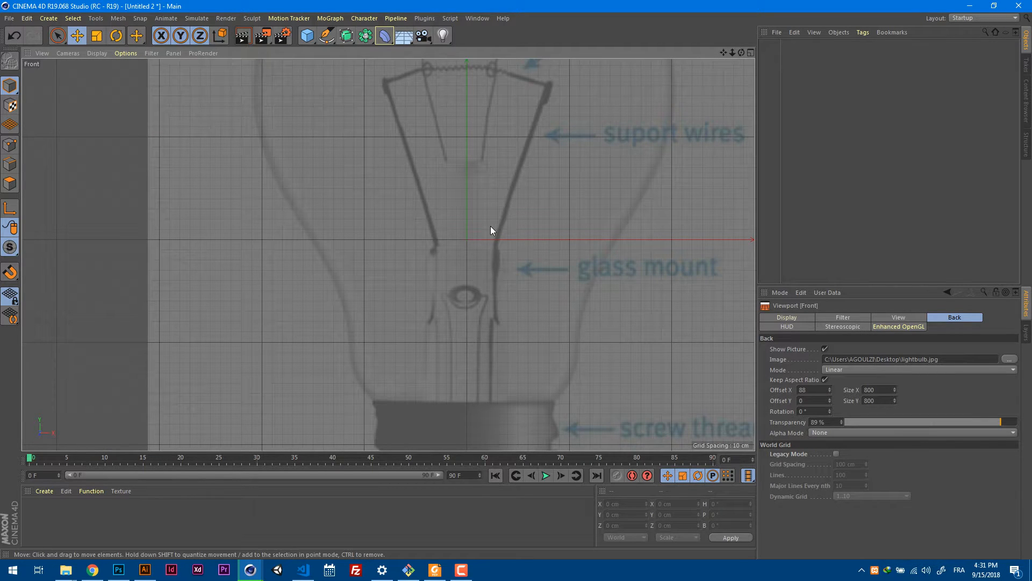
alt+right_drag(549, 267, 513, 273)
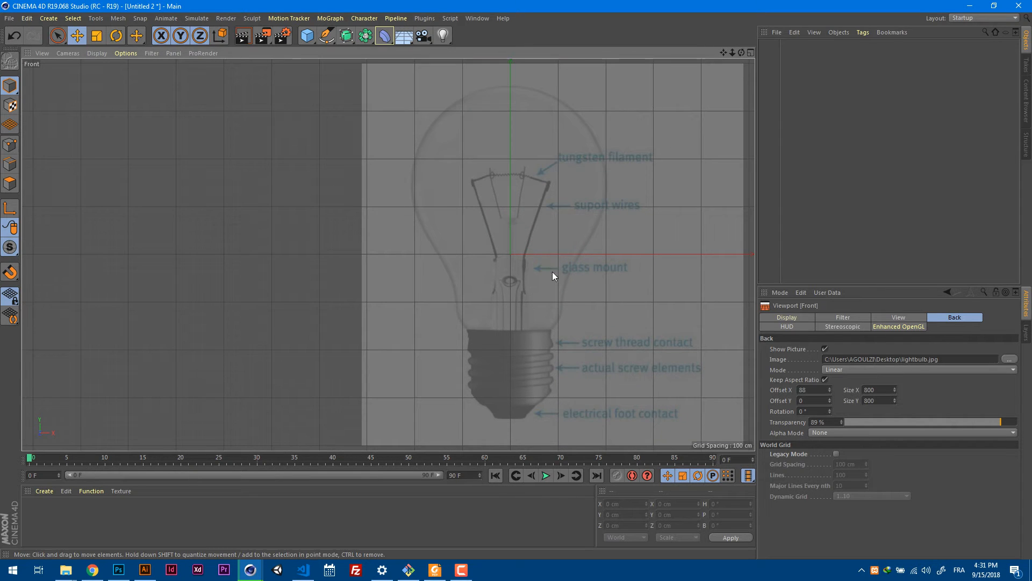
alt+middle_drag(564, 254, 534, 271)
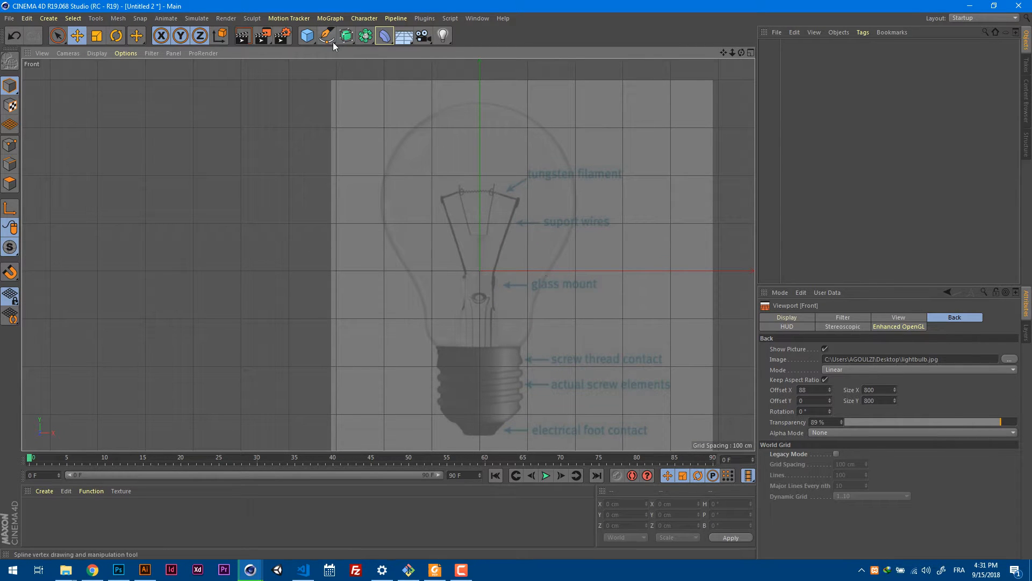
drag(328, 39, 377, 54)
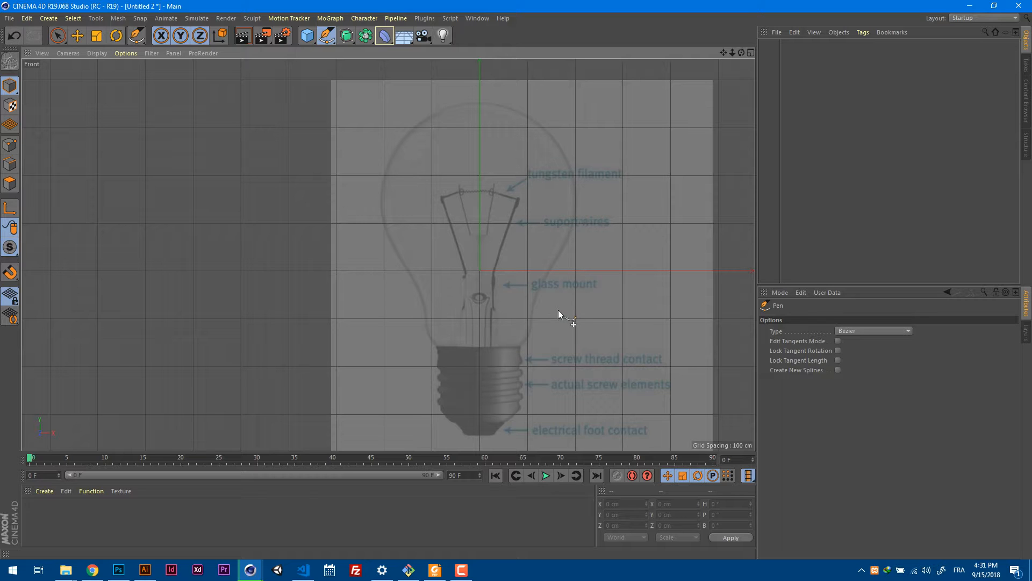
scroll(524, 334, up, 5)
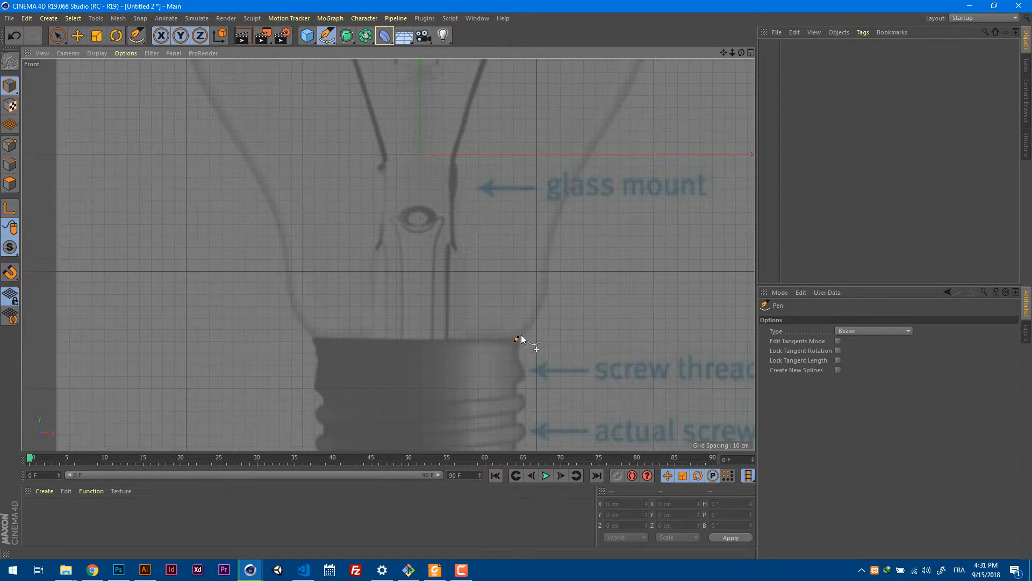
drag(515, 339, 548, 279)
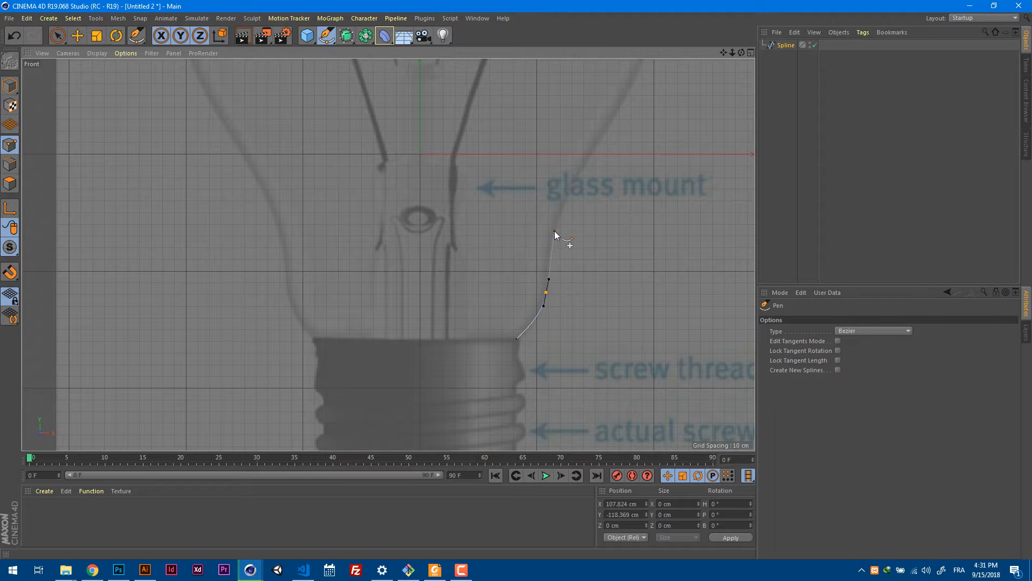
drag(555, 228, 559, 213)
Continue the spline up the right side of the glass with curved points at its widest part and at its top on the vertical axis.
alt+middle_drag(602, 169, 557, 387)
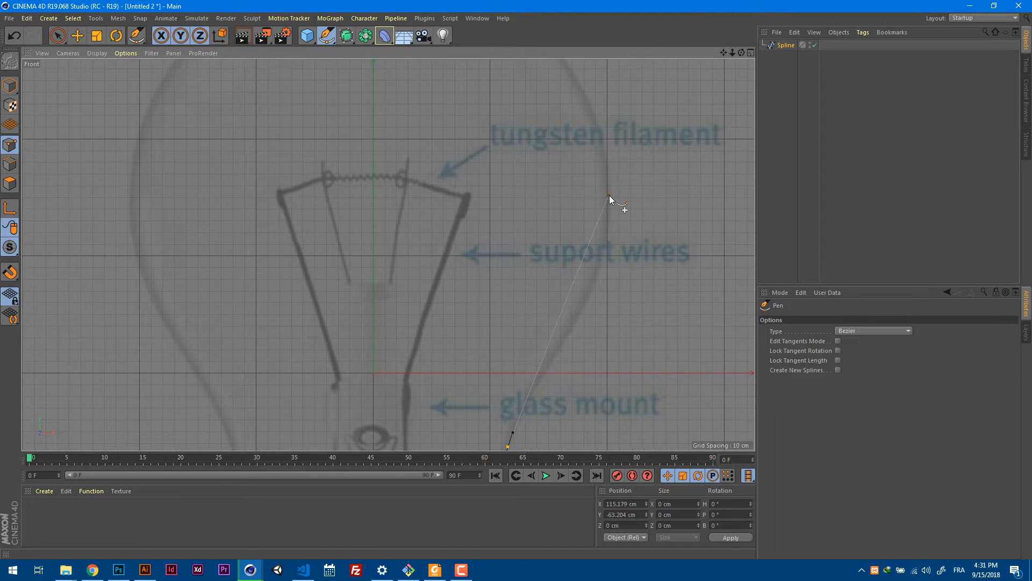
drag(608, 196, 610, 128)
alt+middle_drag(583, 153, 662, 336)
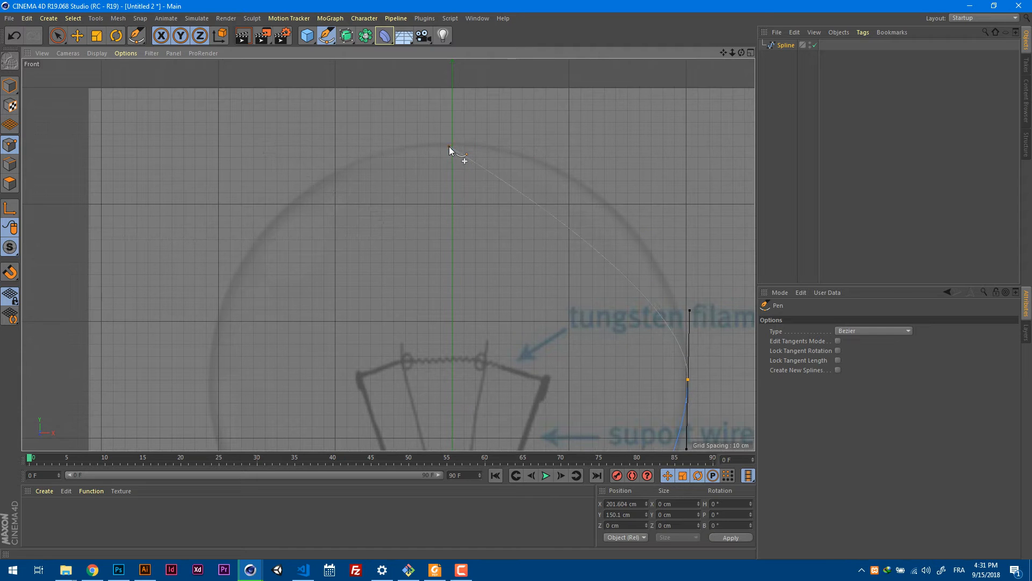
drag(452, 144, 333, 144)
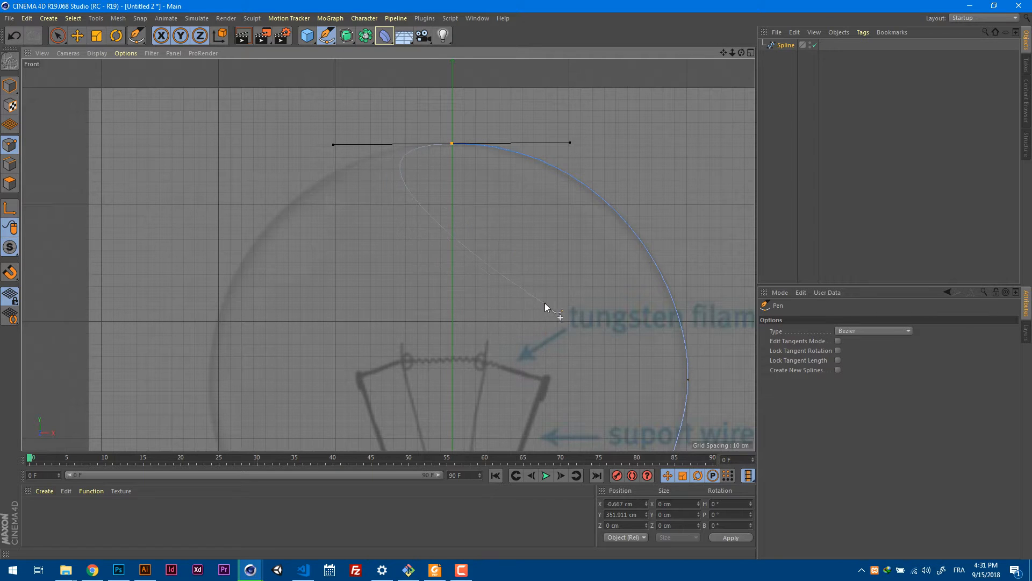
Lengthen the tangents of the spline point at the bulb's widest part and lower the point to Y 142.744 cm.
alt+middle_drag(539, 296, 411, 115)
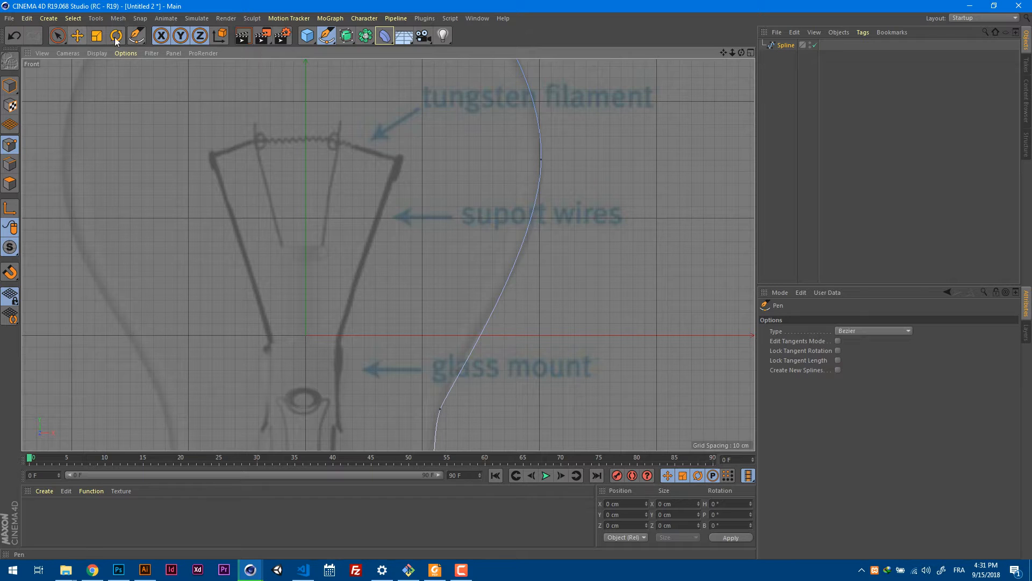
click(78, 36)
click(542, 159)
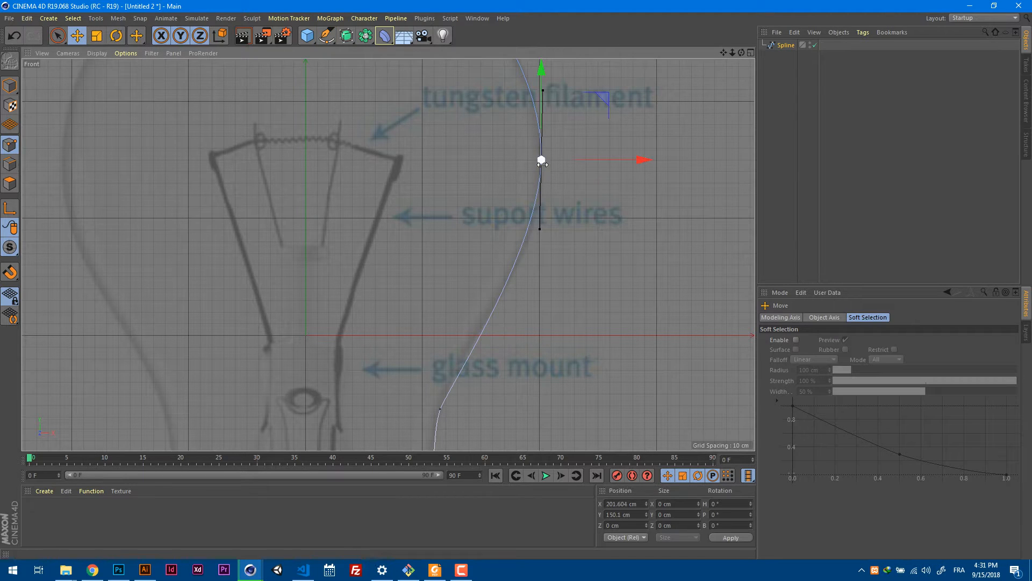
drag(540, 229, 540, 240)
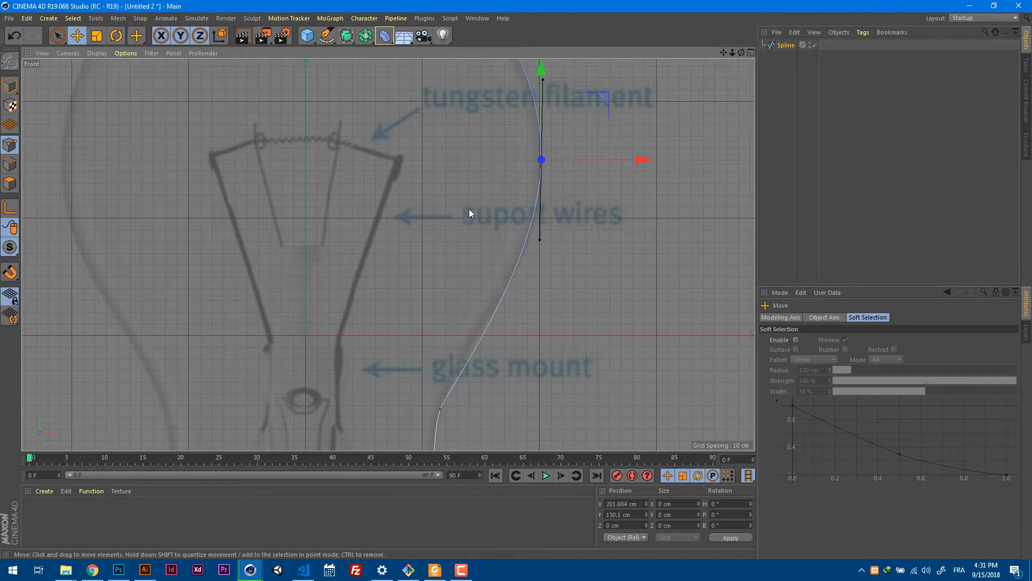
click(75, 19)
mouse_move(92, 20)
mouse_move(125, 119)
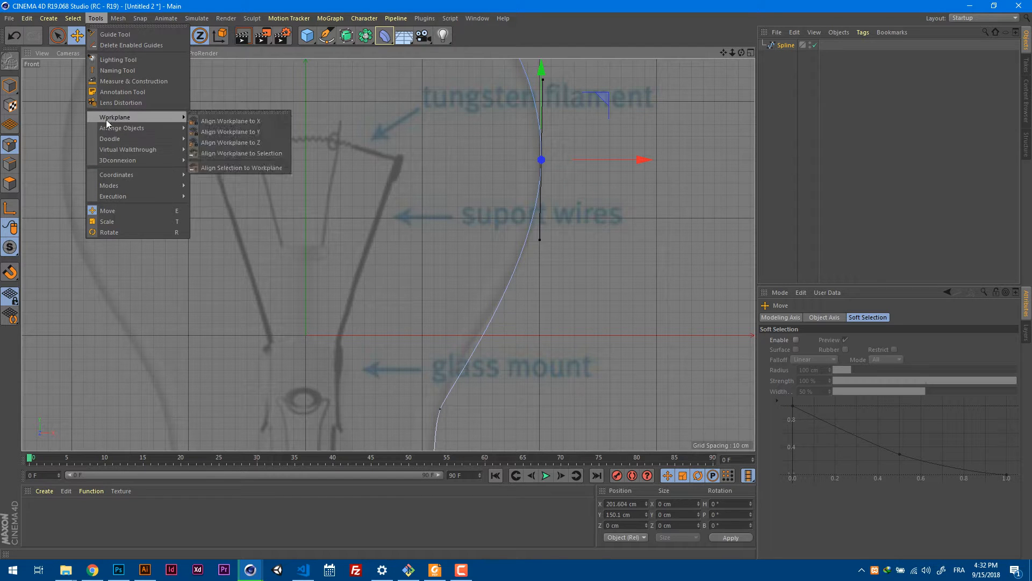
click(146, 214)
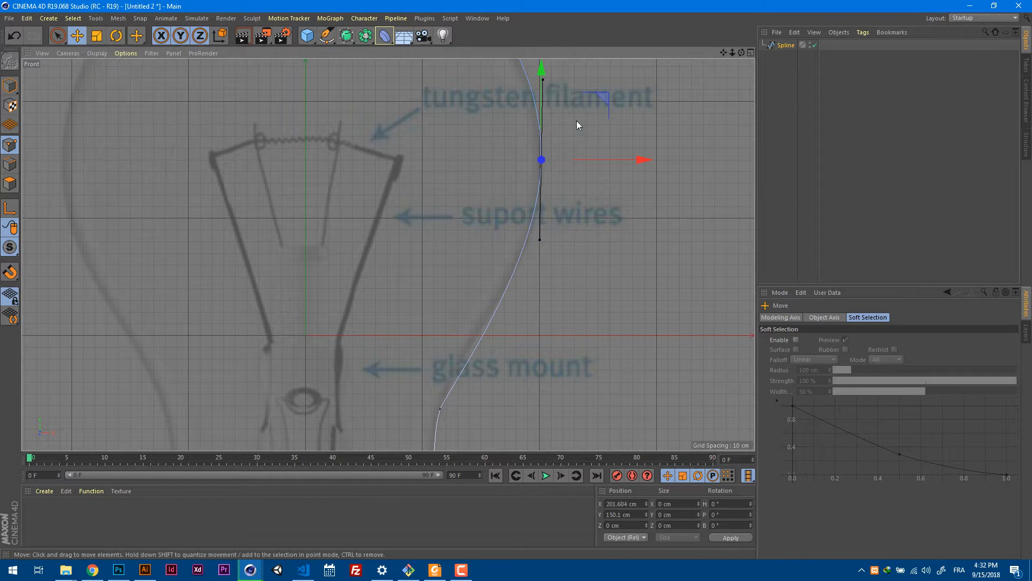
scroll(567, 231, down, 5)
scroll(614, 228, up, 6)
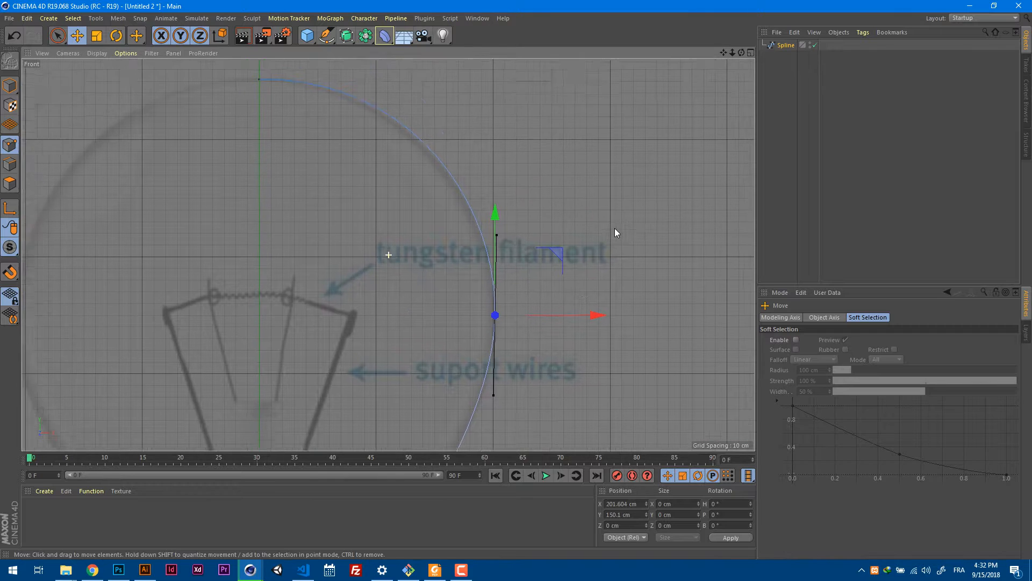
drag(501, 219, 501, 228)
Lengthen the tangents of the upper neck point of the spline and raise the point to about Y -54.5 cm.
alt+middle_drag(557, 217, 568, 66)
alt+middle_drag(545, 322, 541, 198)
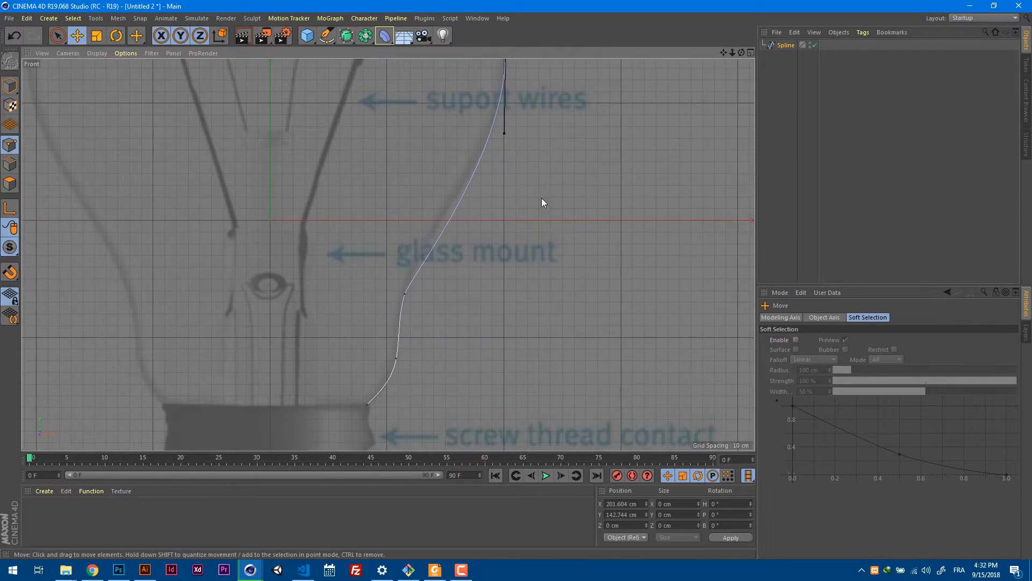
click(405, 296)
drag(410, 280, 413, 266)
drag(467, 234, 467, 224)
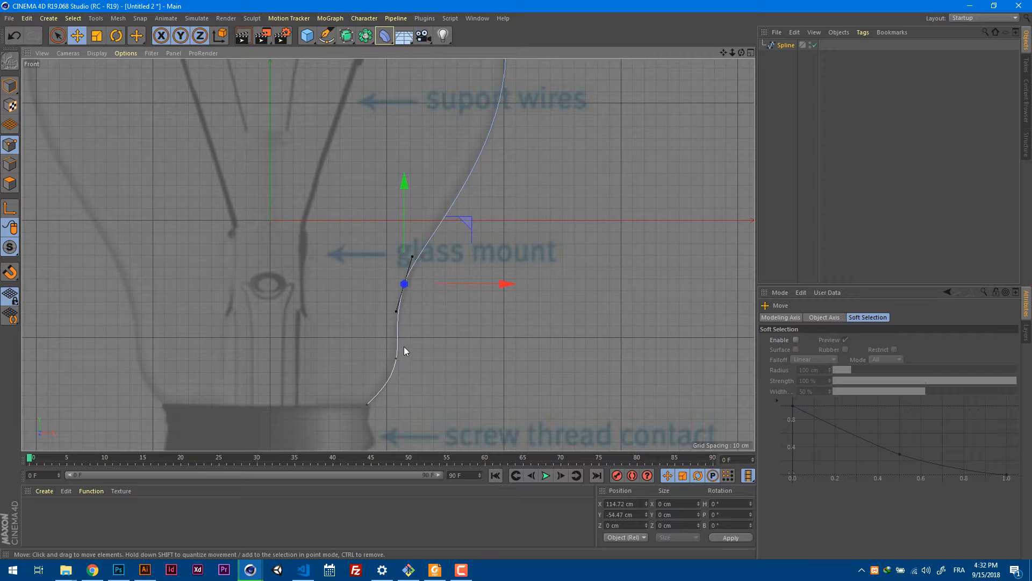
click(450, 324)
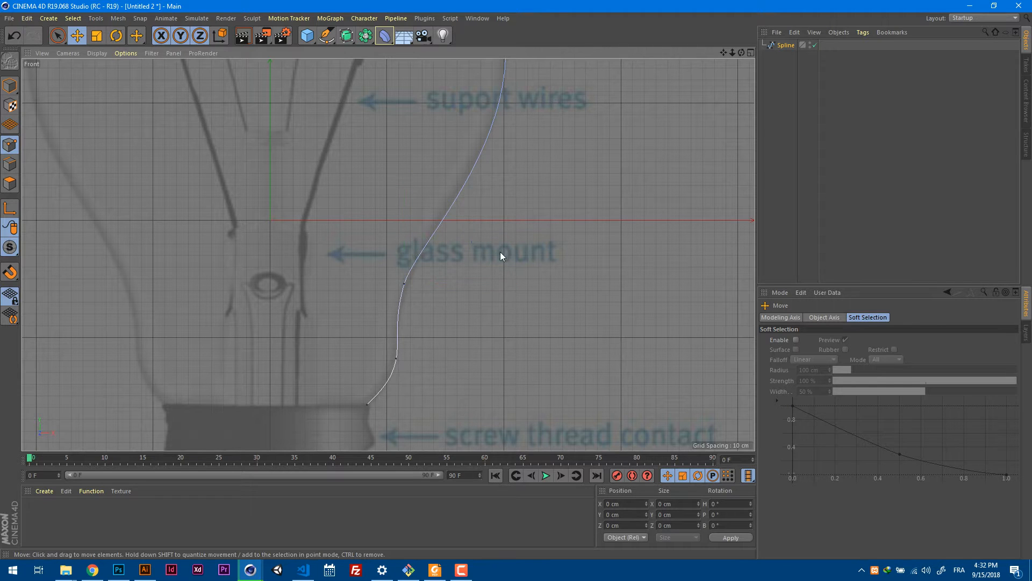
Turn the tangents of the spline's lower neck point more upright and move the point to about X 106.5, Y -119 cm.
click(396, 358)
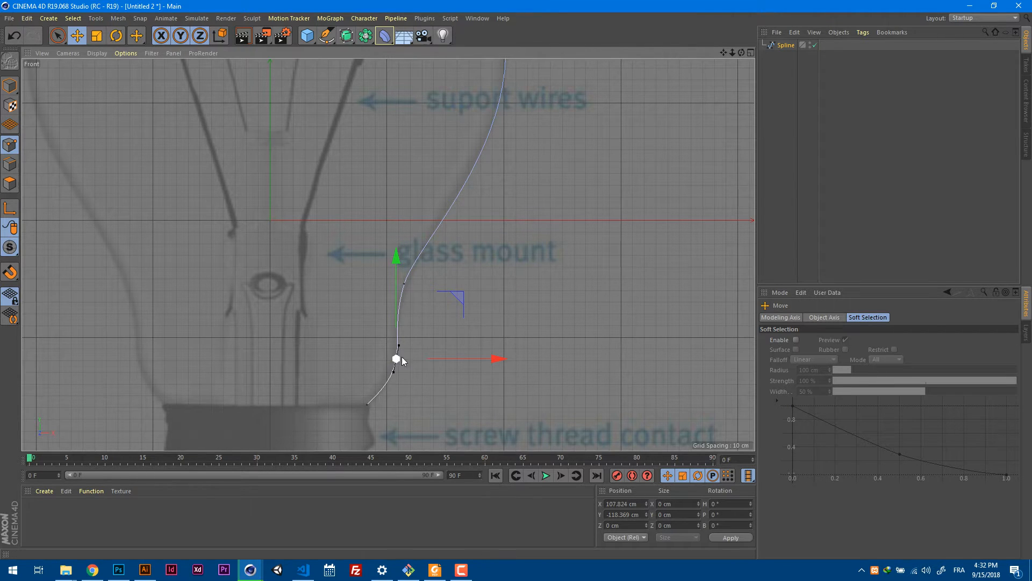
scroll(401, 356, up, 8)
alt+middle_drag(481, 349, 456, 214)
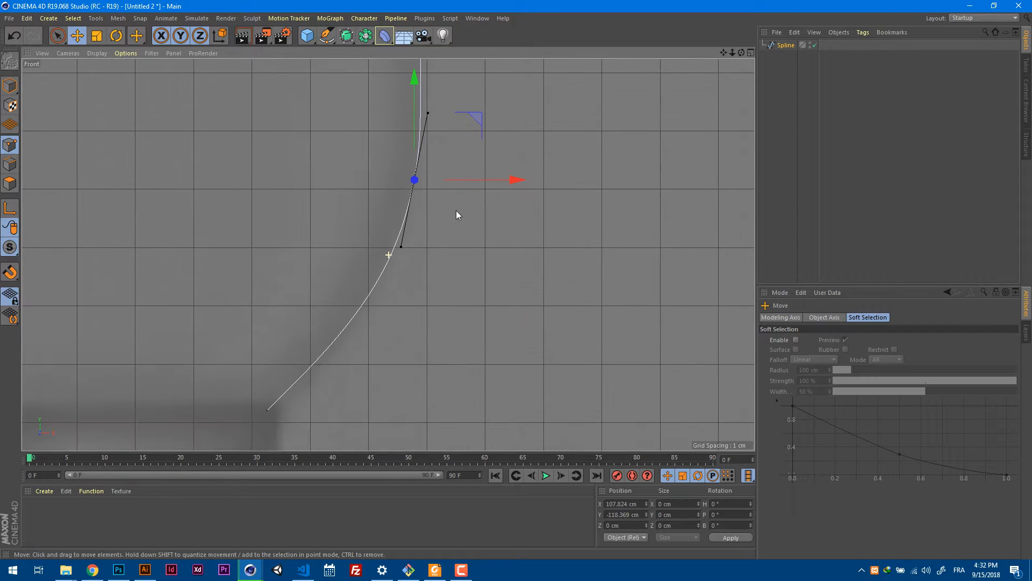
drag(429, 116, 421, 119)
alt+right_drag(441, 139, 383, 152)
alt+middle_drag(512, 123, 492, 338)
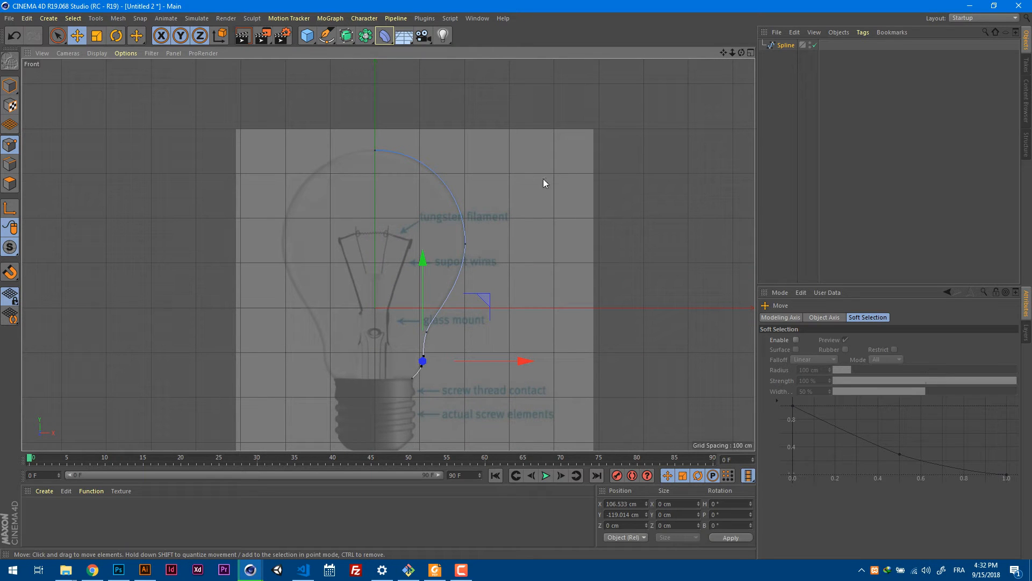
Switch to the Perspective view and put the profile spline under a new Lathe object as its parent.
click(661, 146)
key(F1)
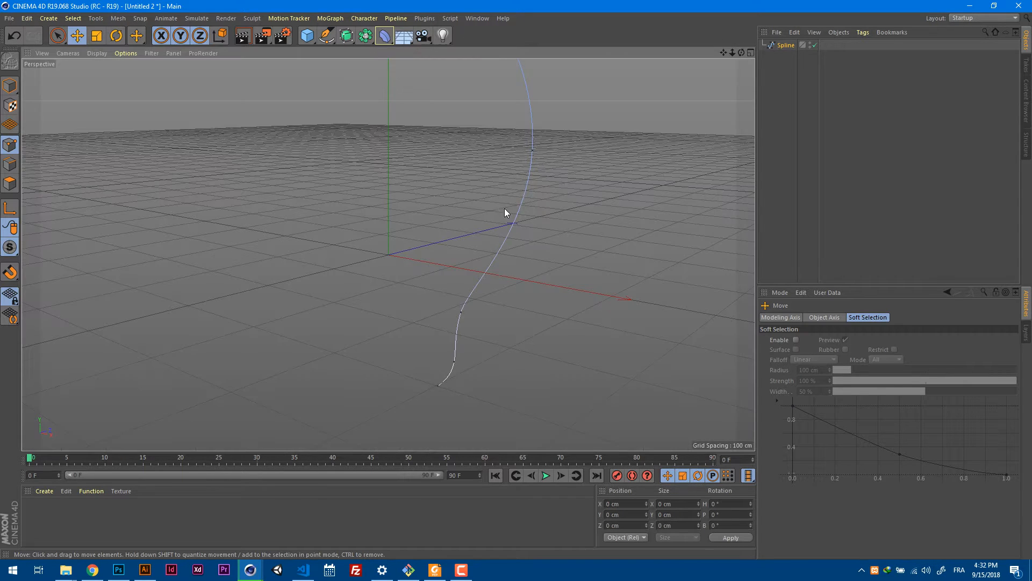
alt+drag(496, 206, 488, 269)
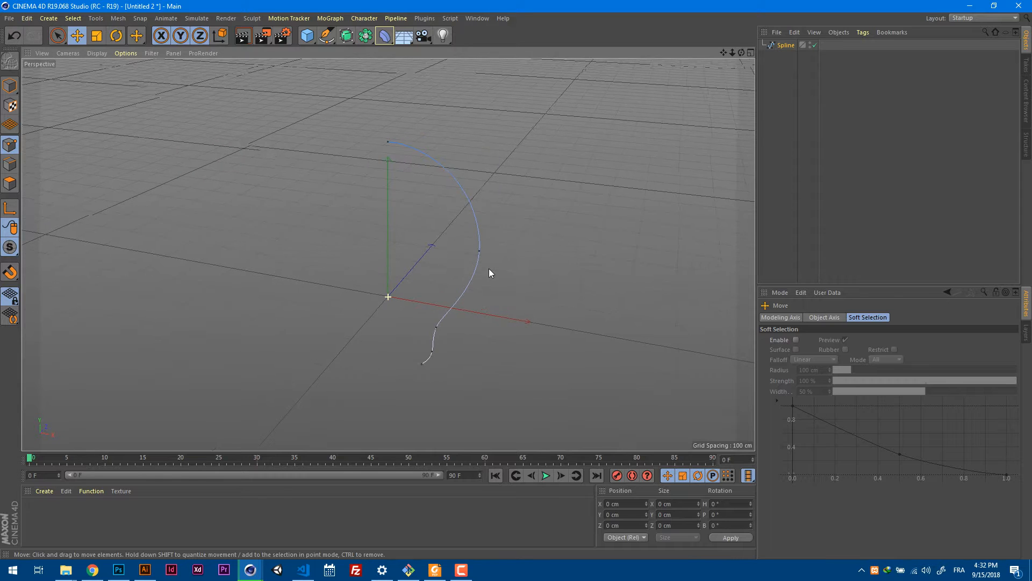
click(345, 43)
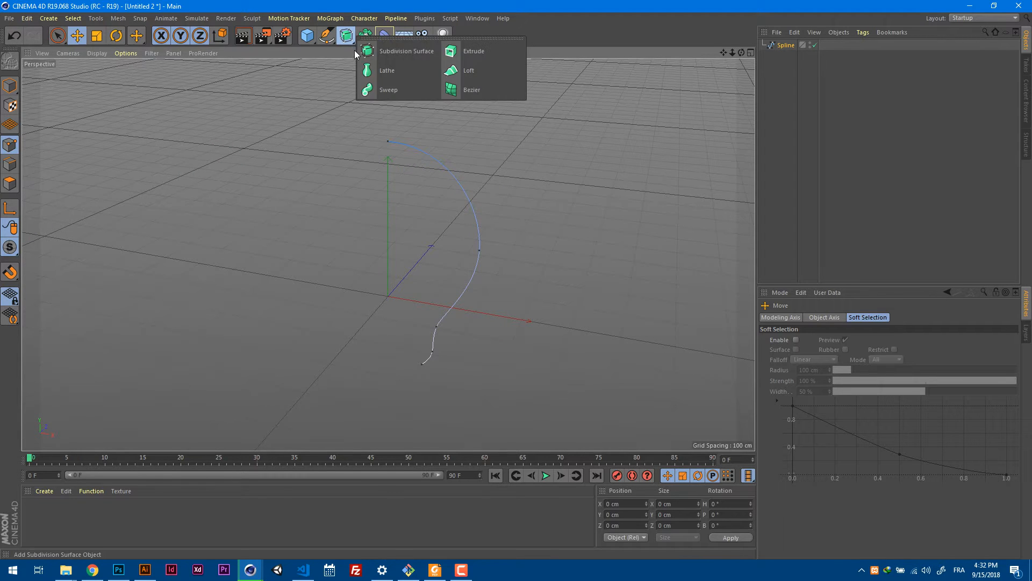
click(402, 76)
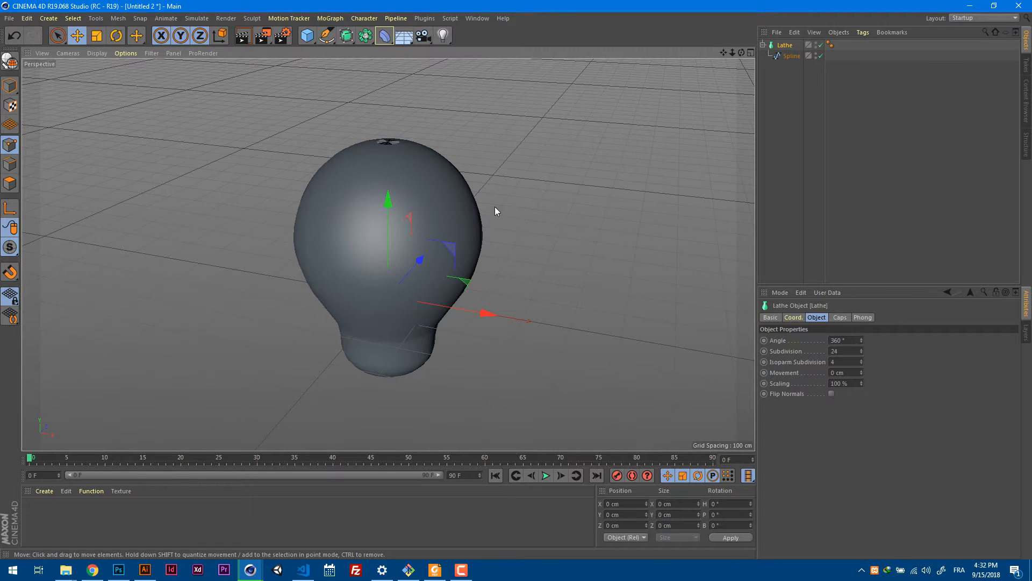
Set the X position of the spline's top point to 0 cm to close the hole at the bulb's top.
alt+drag(495, 207, 476, 254)
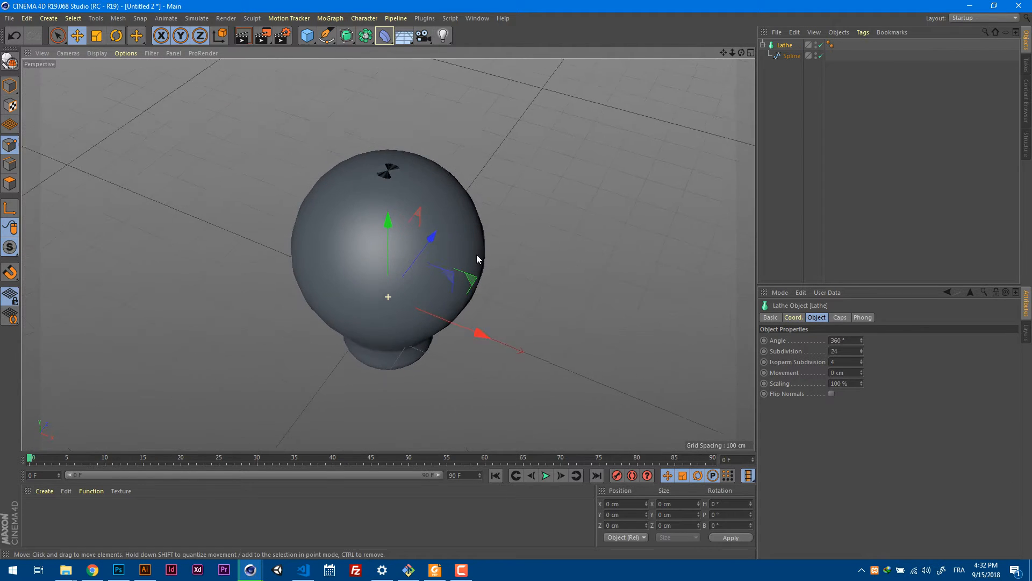
alt+right_drag(390, 177, 509, 159)
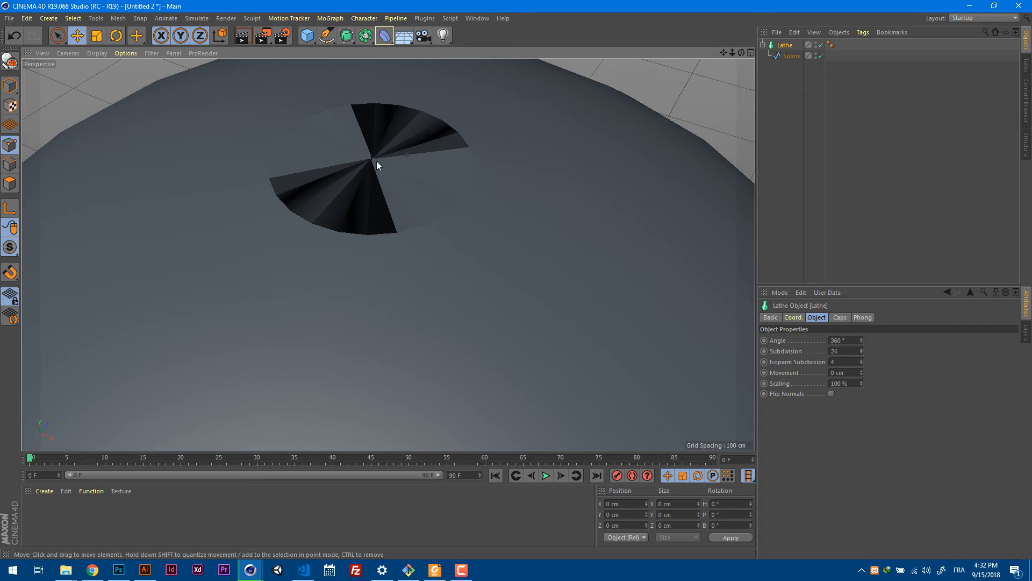
click(789, 56)
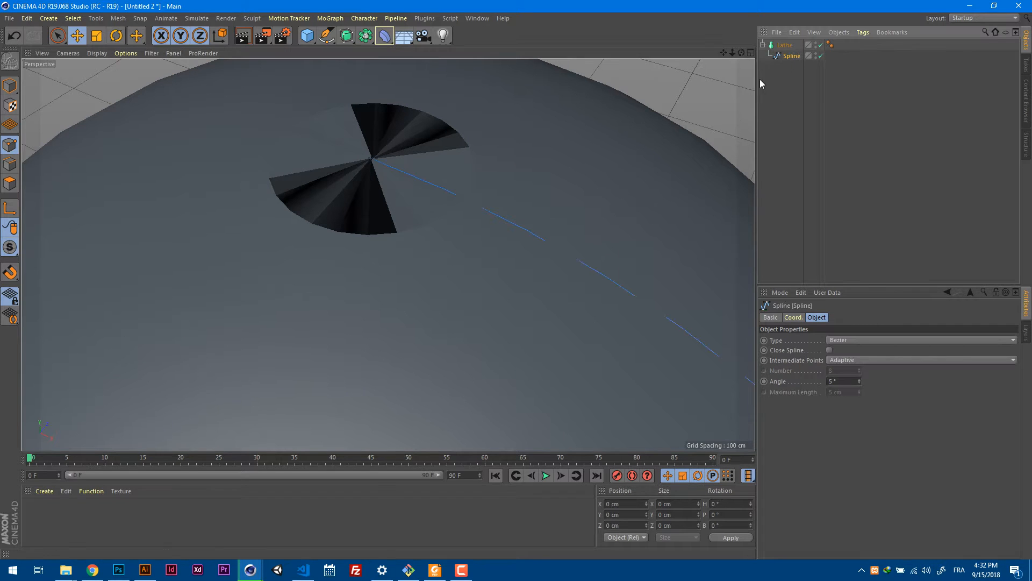
click(369, 161)
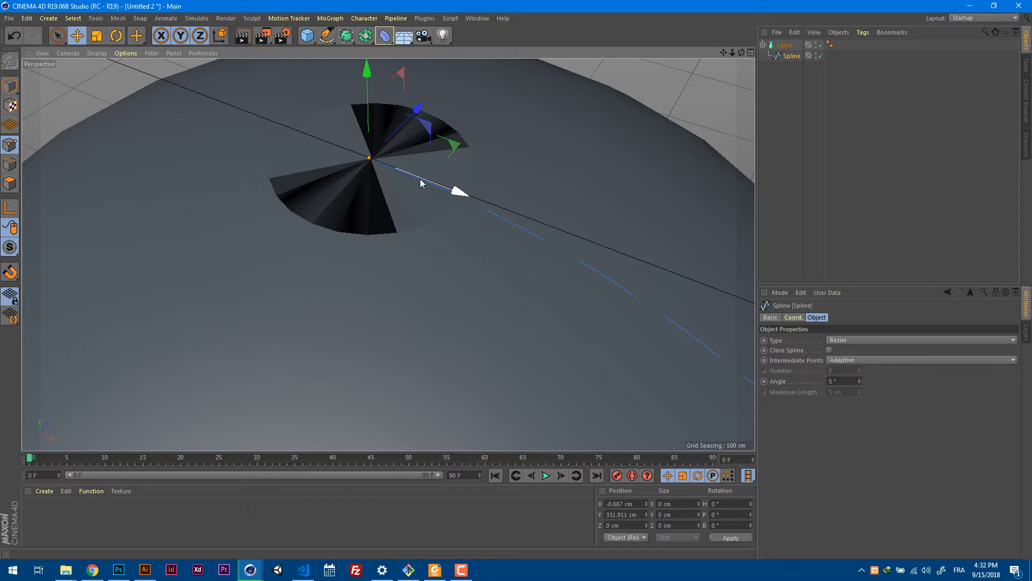
mouse_move(456, 190)
mouse_down()
mouse_move(473, 200)
mouse_move(461, 233)
mouse_move(466, 202)
mouse_move(430, 183)
mouse_move(477, 210)
mouse_move(468, 198)
mouse_up()
double_click(635, 504)
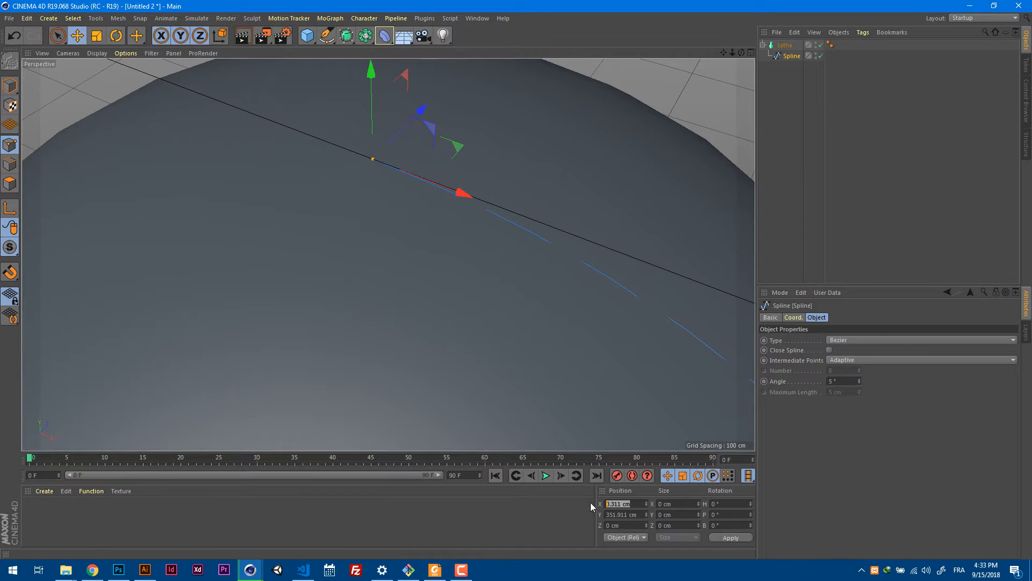
key(BackSpace)
text(0)
key(Return)
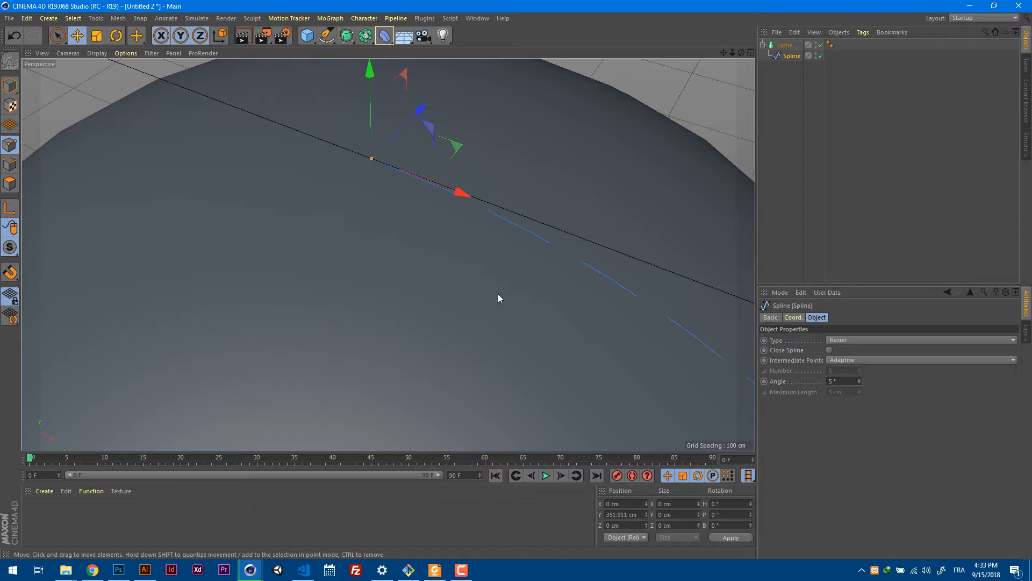
Examine the lathed glass from all around, undoing the accidental change to the spline, and clear the selection.
scroll(498, 293, down, 4)
alt+middle_drag(515, 355, 486, 205)
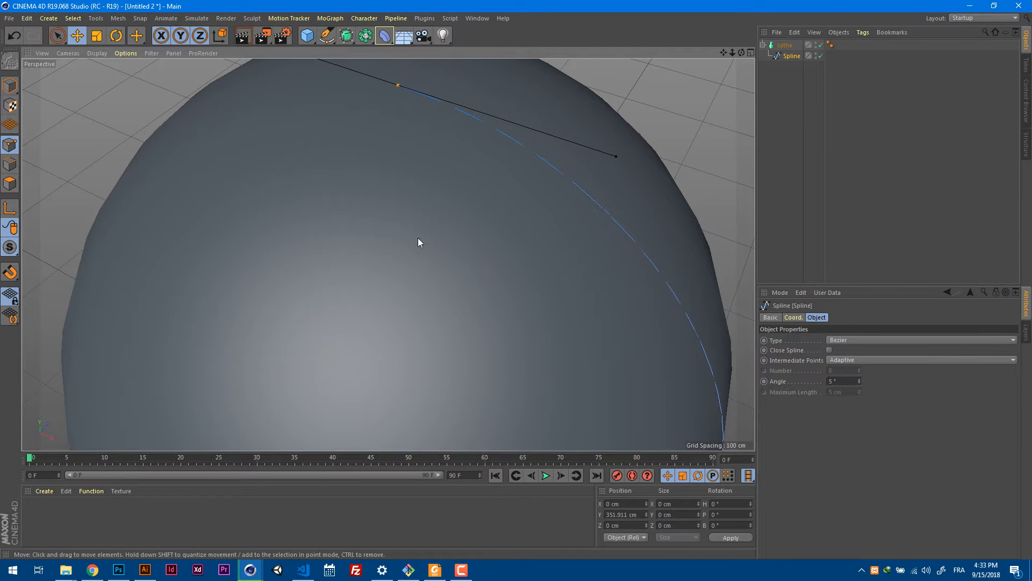
alt+right_drag(479, 253, 393, 279)
alt+middle_drag(463, 314, 441, 214)
drag(475, 300, 490, 198)
key(ctrl+z)
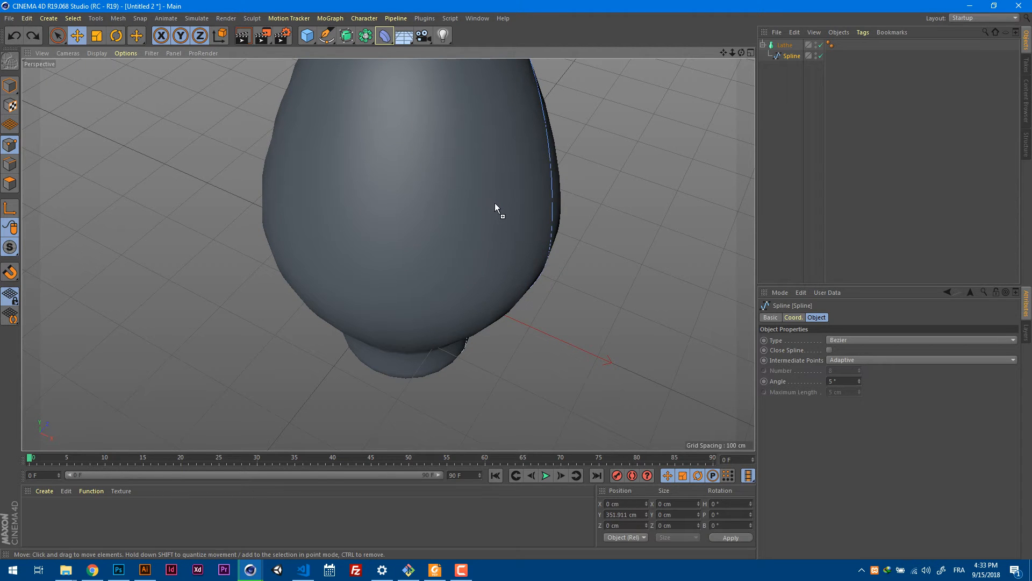
scroll(489, 280, down, 3)
alt+drag(488, 280, 535, 190)
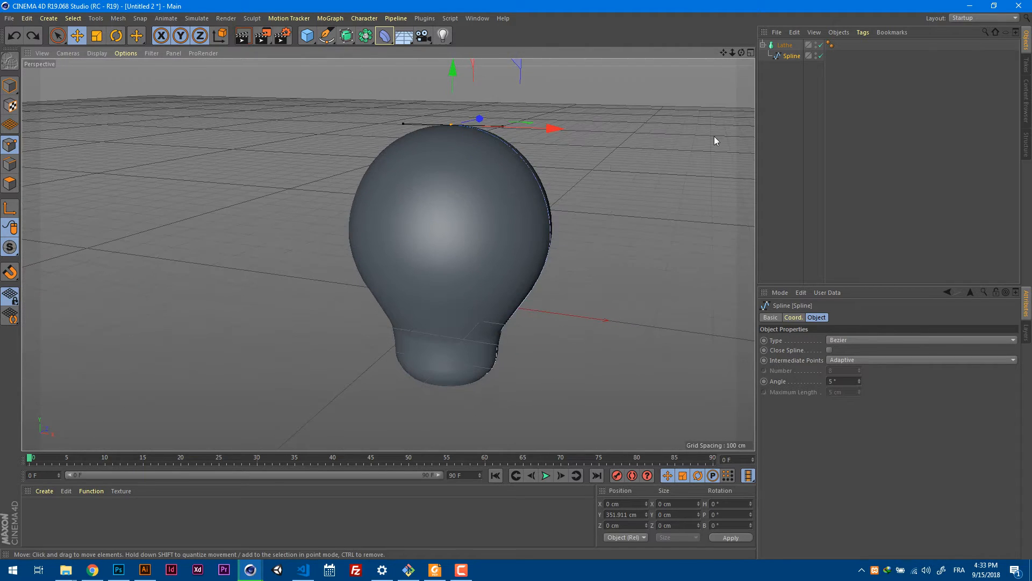
click(779, 115)
alt+drag(590, 296, 470, 257)
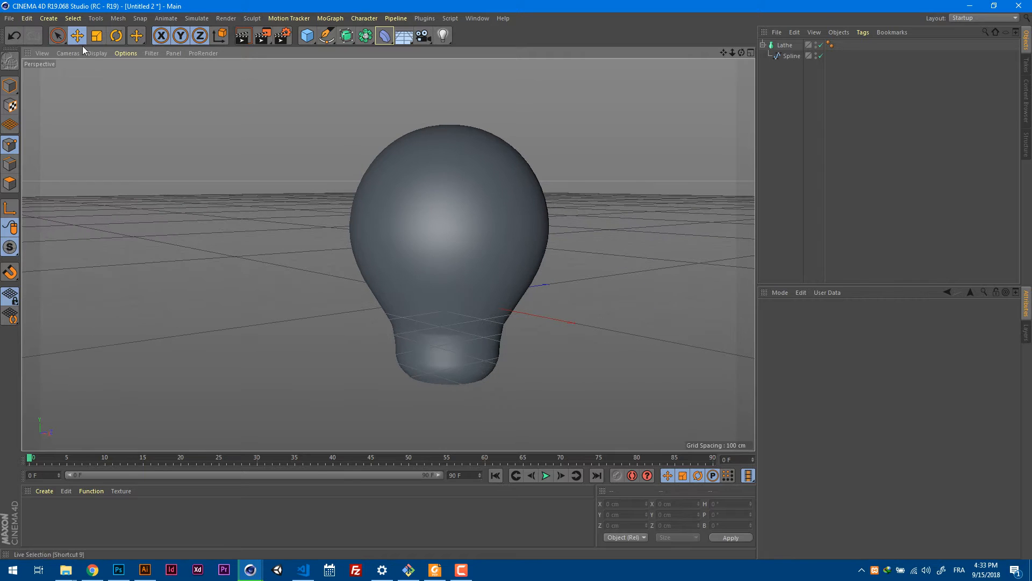
Set the Perspective view to Gouraud Shading (Lines), try the Isoparms line style, and return it to Wireframe.
click(97, 53)
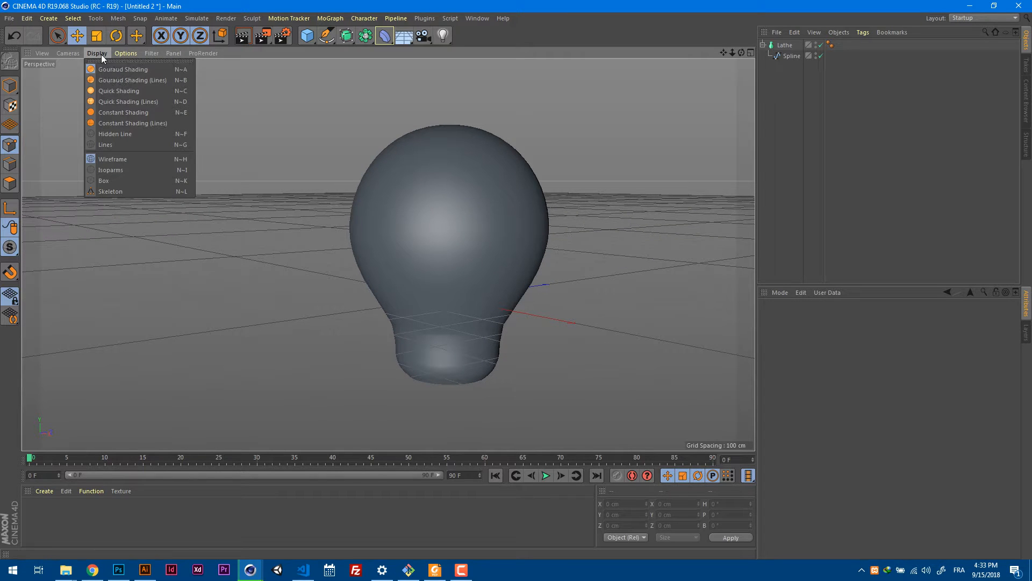
click(116, 79)
click(98, 53)
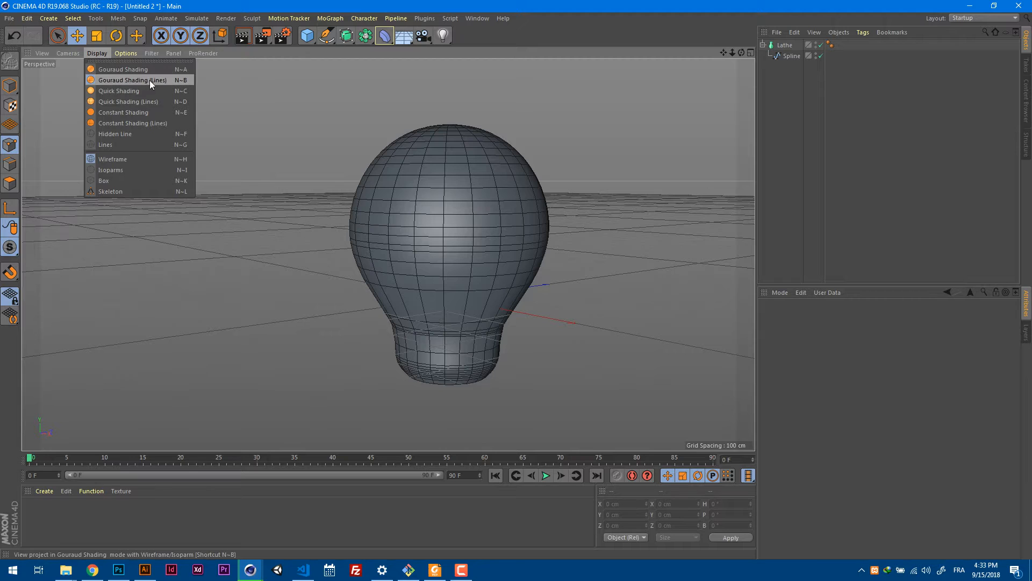
click(125, 169)
click(108, 53)
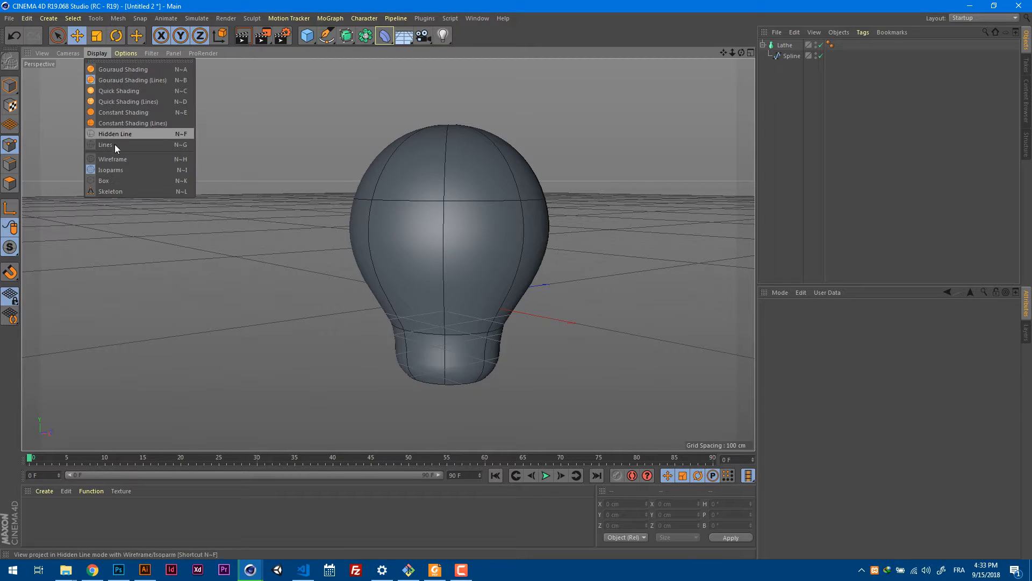
click(115, 161)
Compare the outline of the lathed glass with the reference image in the Front view.
key(F2)
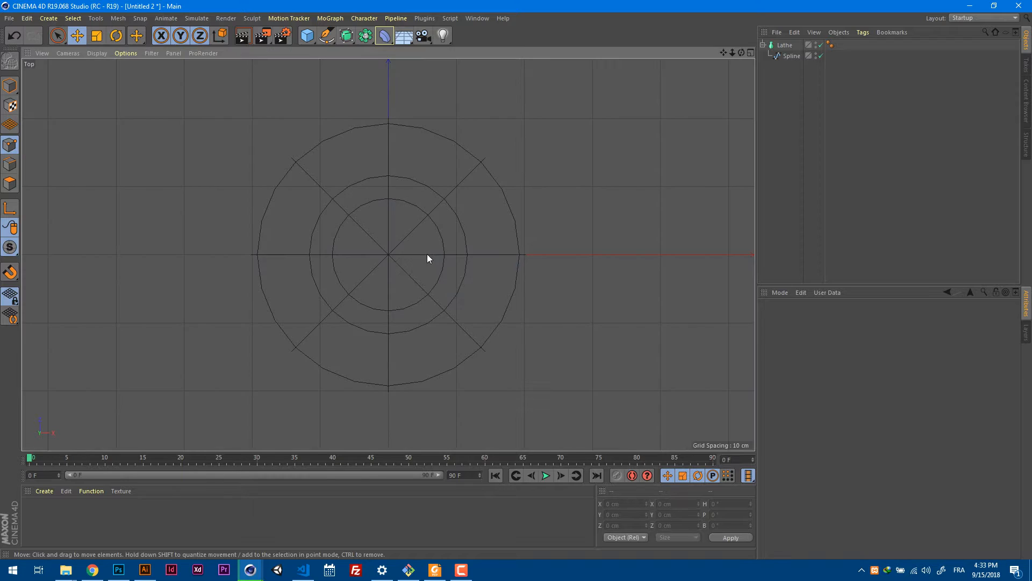
key(F3)
key(F4)
scroll(428, 252, down, 3)
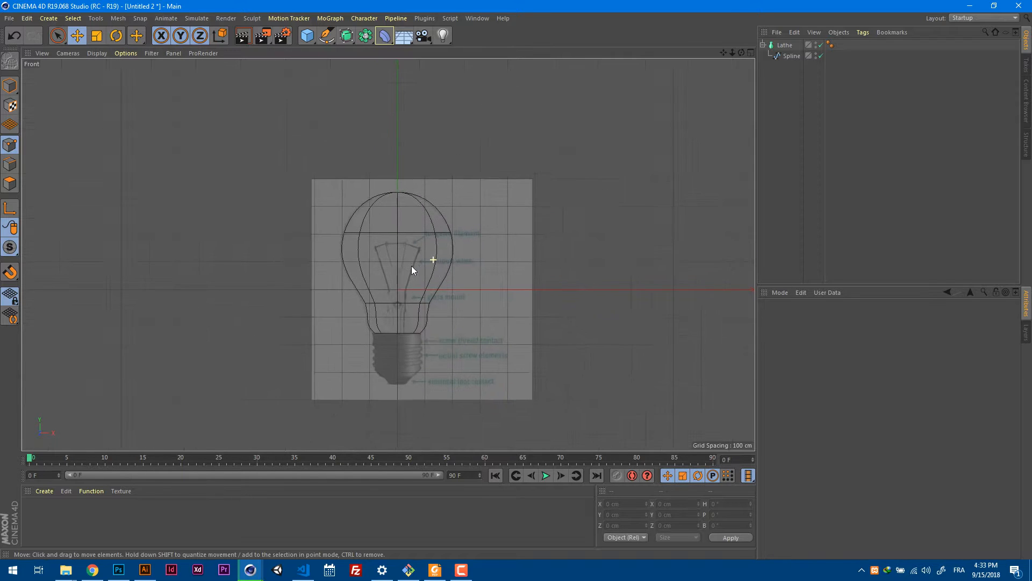
scroll(412, 266, up, 1)
alt+middle_drag(417, 286, 450, 246)
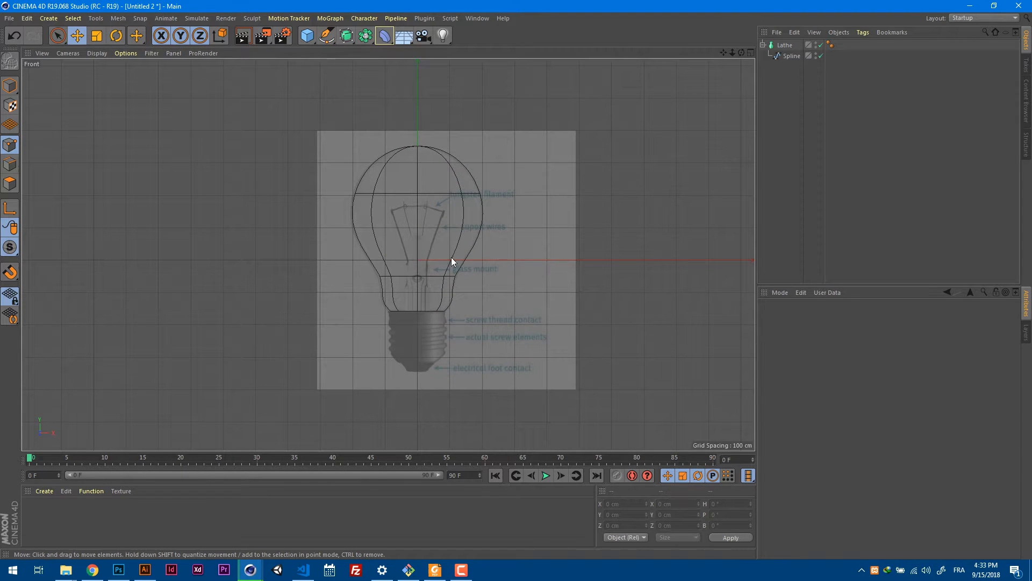
scroll(471, 247, up, 4)
scroll(474, 246, down, 3)
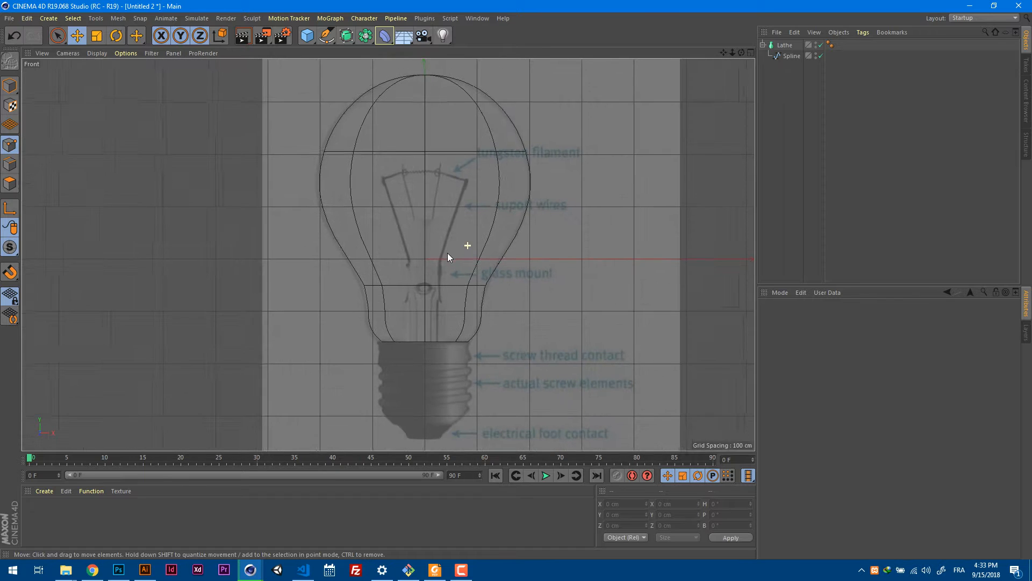
Examine the spacing of the mesh lines around the glass neck in the Perspective view and select the spline under the Lathe.
key(F1)
mouse_move(534, 249)
alt+mouse_down()
mouse_move(549, 214)
mouse_move(546, 247)
mouse_move(521, 282)
mouse_move(508, 252)
mouse_move(467, 255)
alt+mouse_up()
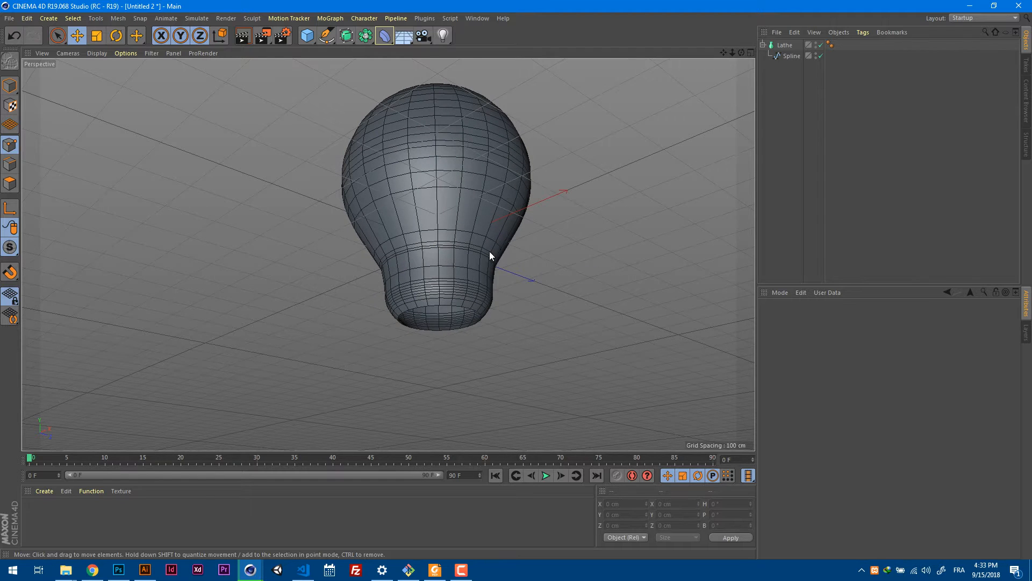
alt+right_drag(490, 250, 588, 254)
alt+drag(588, 254, 449, 301)
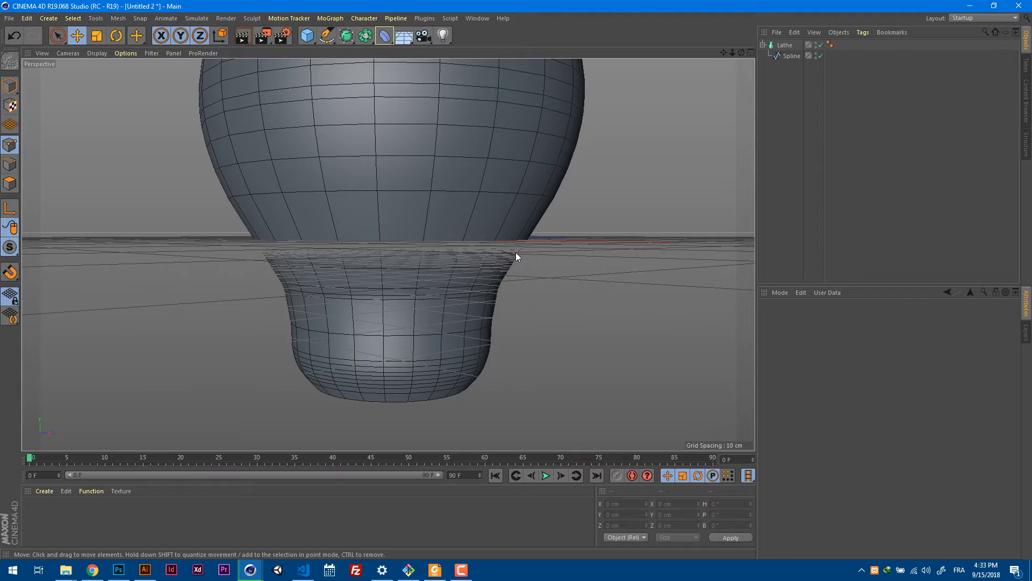
scroll(515, 256, down, 3)
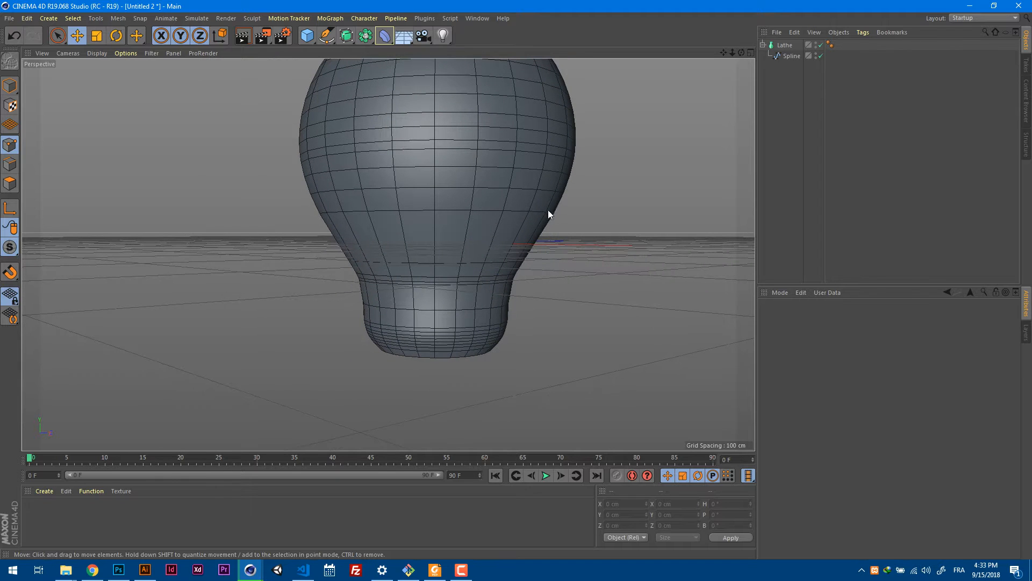
click(790, 56)
key(o)
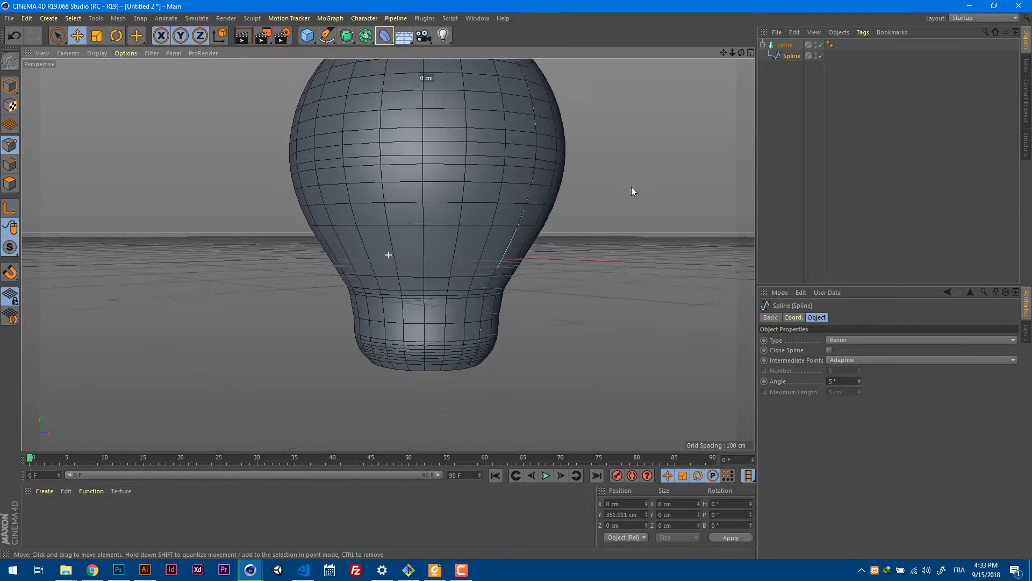
alt+drag(572, 288, 597, 300)
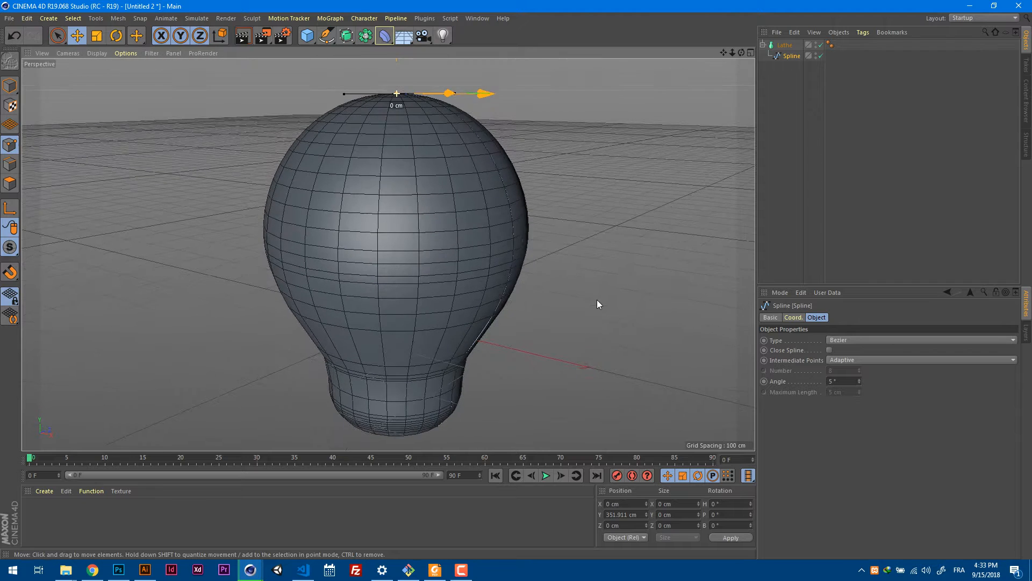
alt+middle_drag(621, 353, 591, 296)
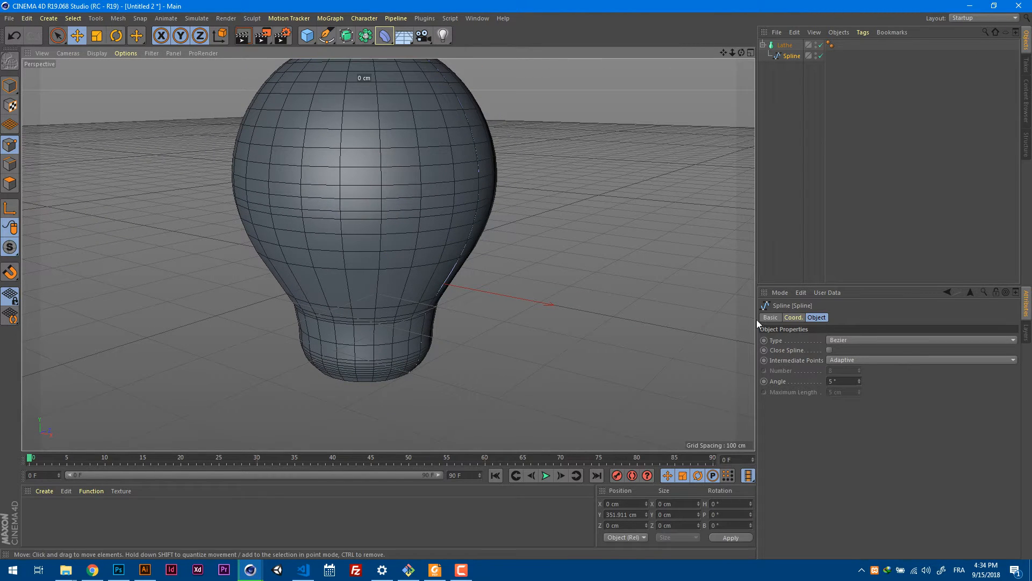
Try Natural as the spline's Intermediate Points mode and check the mesh lines on the neck.
click(897, 361)
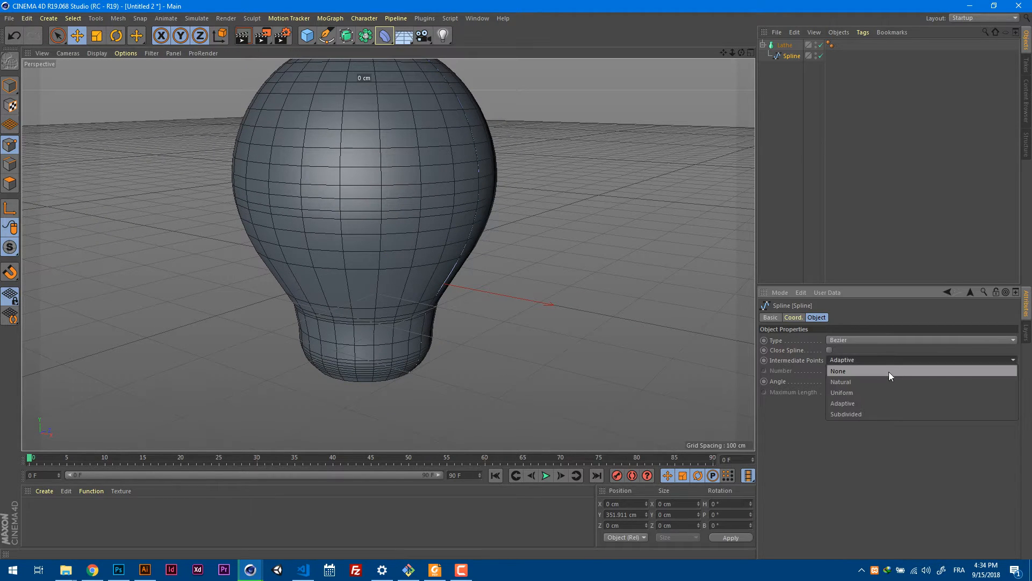
click(888, 382)
alt+drag(595, 333, 589, 299)
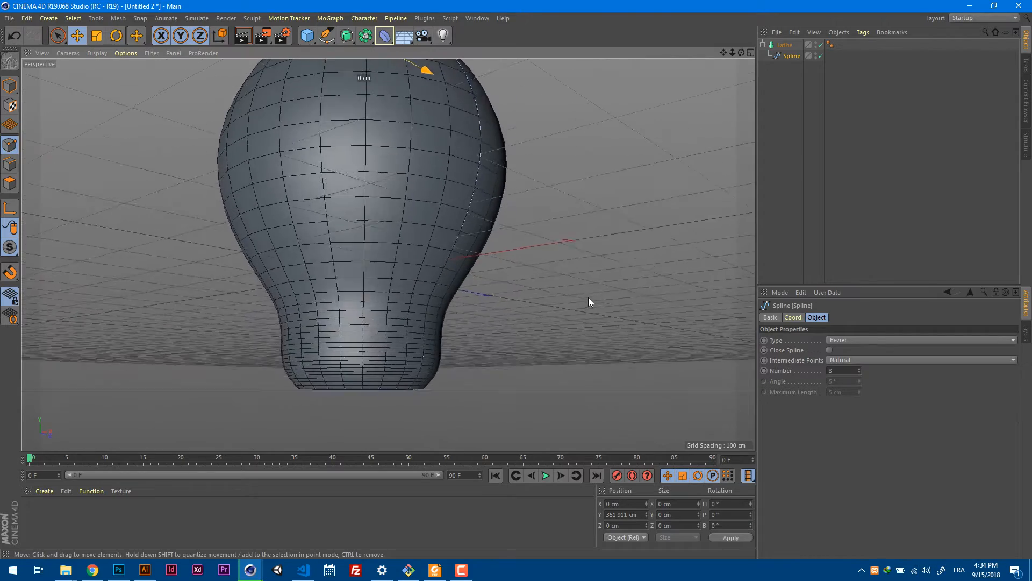
alt+right_drag(591, 299, 571, 312)
alt+drag(606, 289, 641, 293)
alt+drag(641, 266, 686, 328)
Set the spline's Intermediate Points mode to Uniform.
click(903, 362)
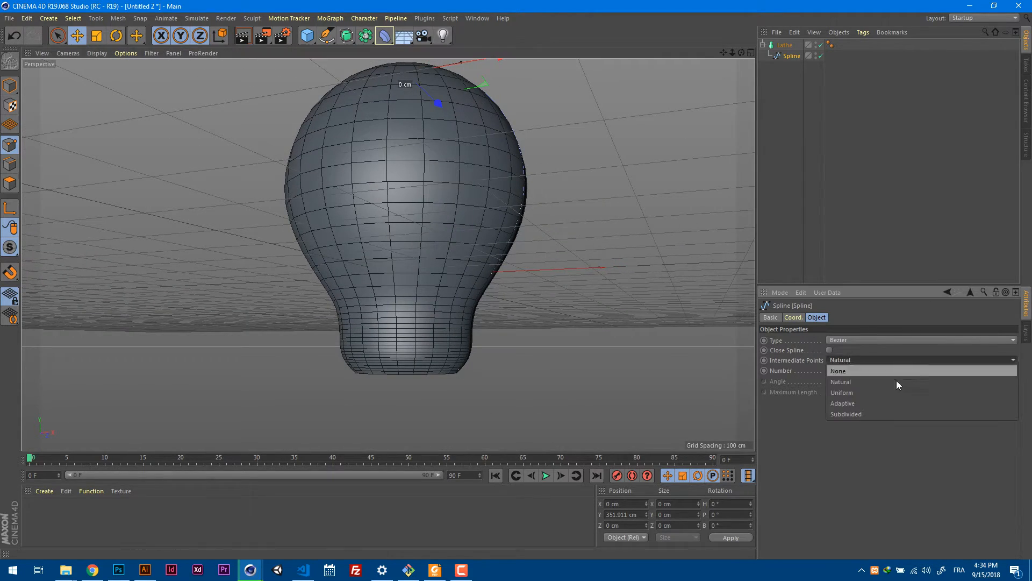
click(891, 392)
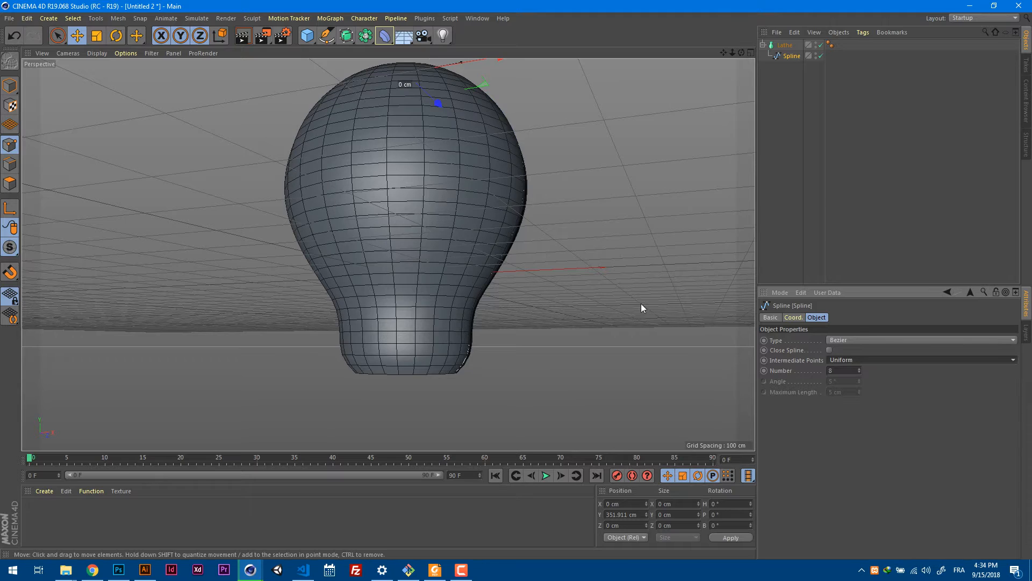
mouse_move(641, 303)
alt+mouse_down()
mouse_move(626, 339)
mouse_move(646, 309)
mouse_move(643, 334)
mouse_move(649, 301)
alt+mouse_up()
Try Subdivided as the spline's Intermediate Points mode, and set the mode to Natural.
click(924, 360)
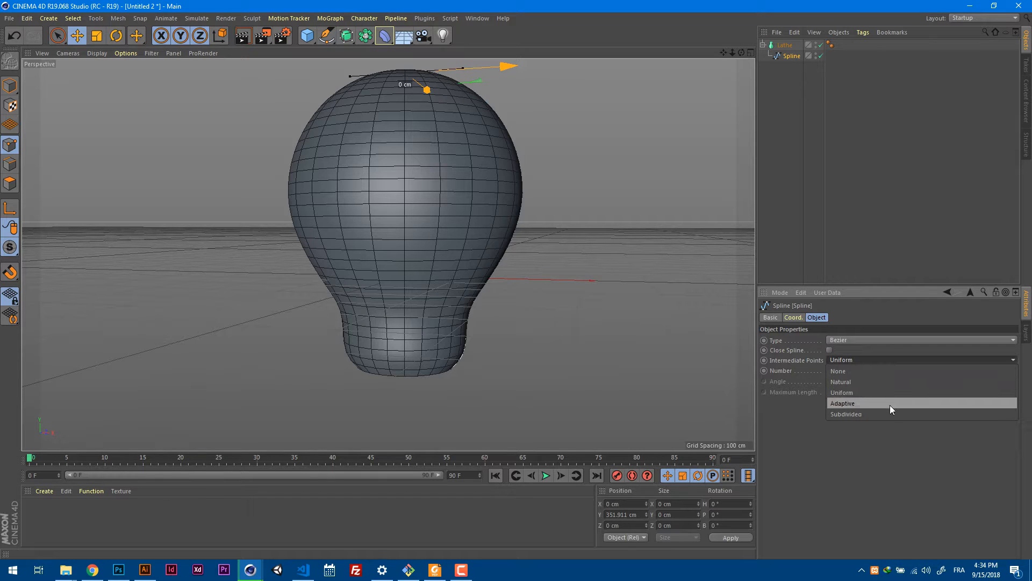
click(887, 412)
click(903, 360)
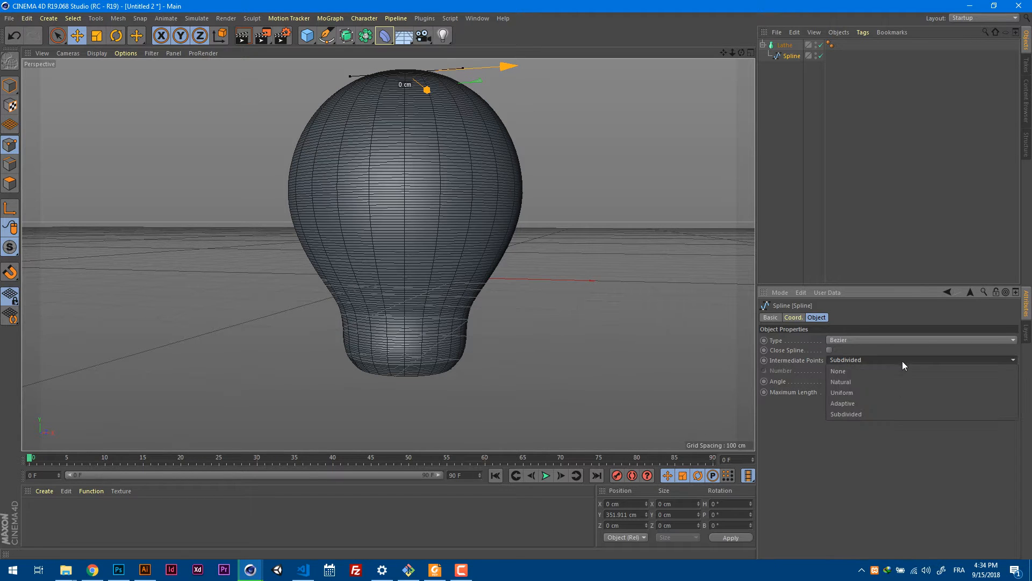
click(889, 381)
Try reducing the spline's number of intermediate points to 3 and check the shape of the glass.
click(859, 372)
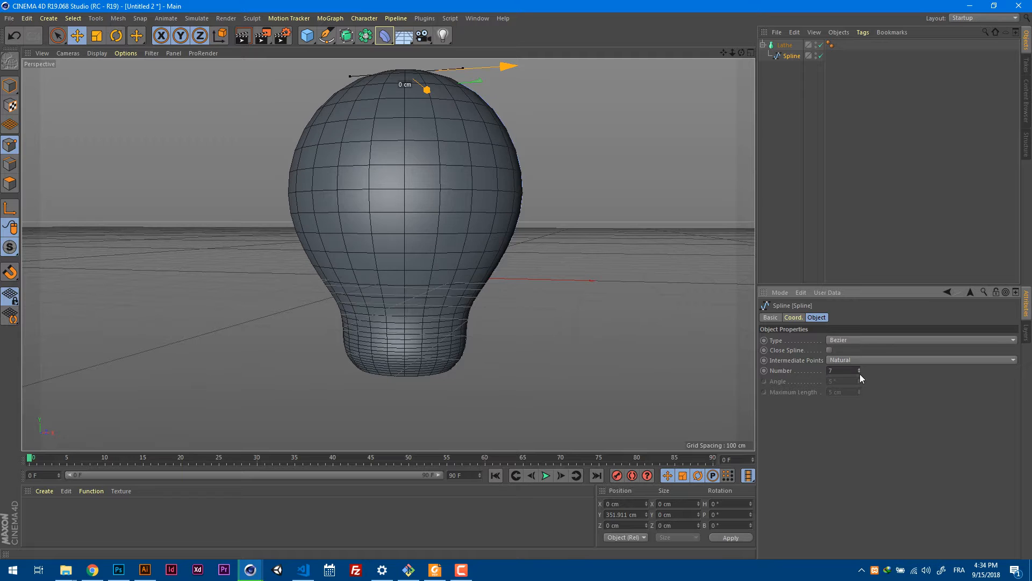
click(859, 372)
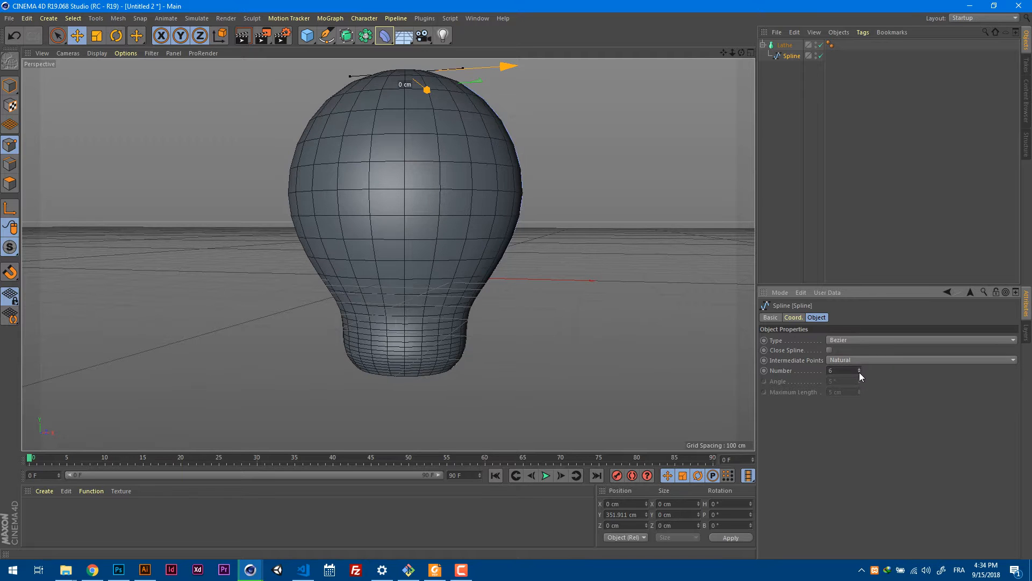
click(859, 373)
click(860, 374)
click(859, 374)
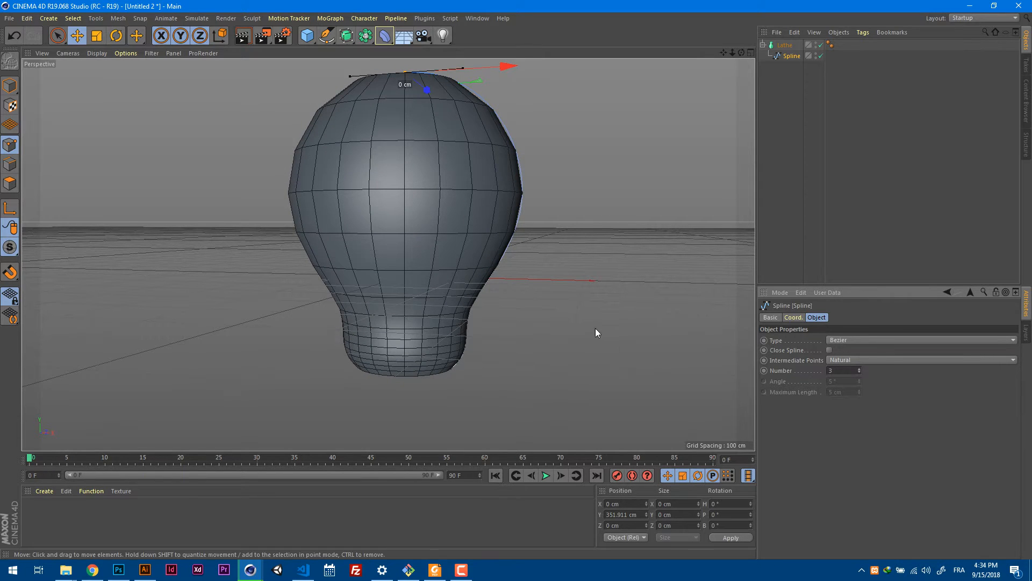
alt+drag(596, 332, 616, 307)
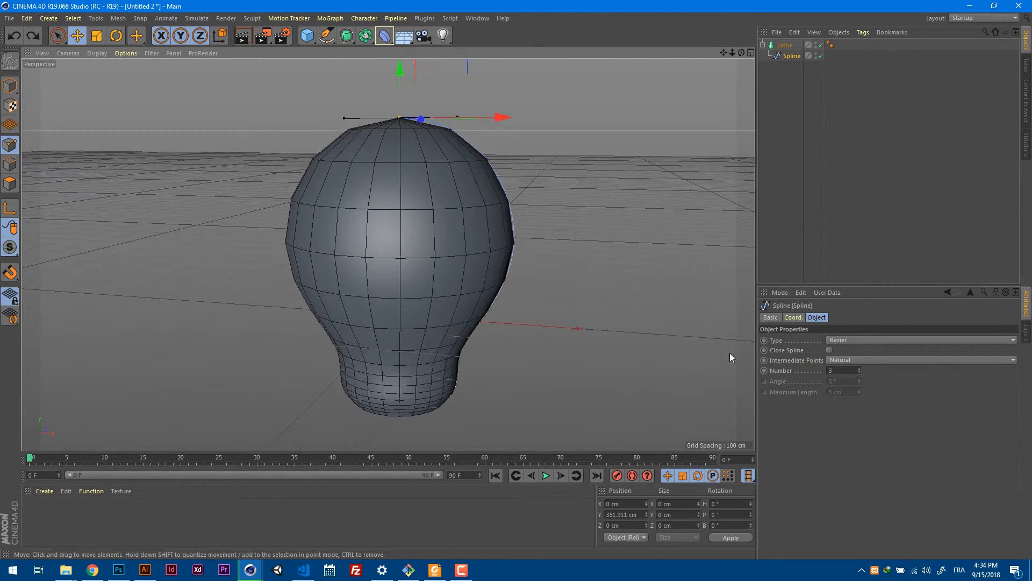
Set the spline's number of intermediate points to 5, check the neck and deselect all objects.
click(860, 369)
click(860, 369)
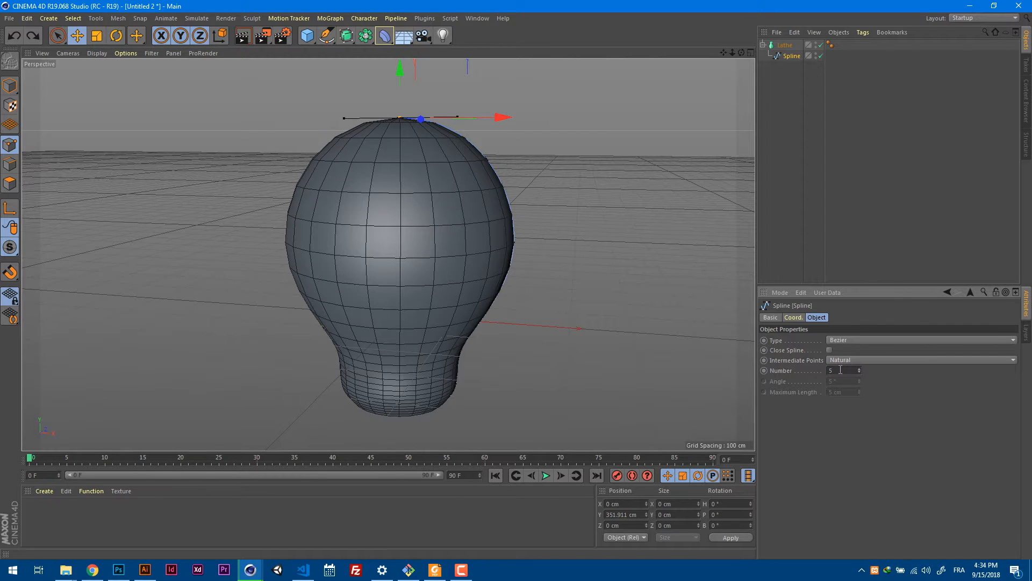
alt+drag(603, 337, 475, 345)
click(789, 222)
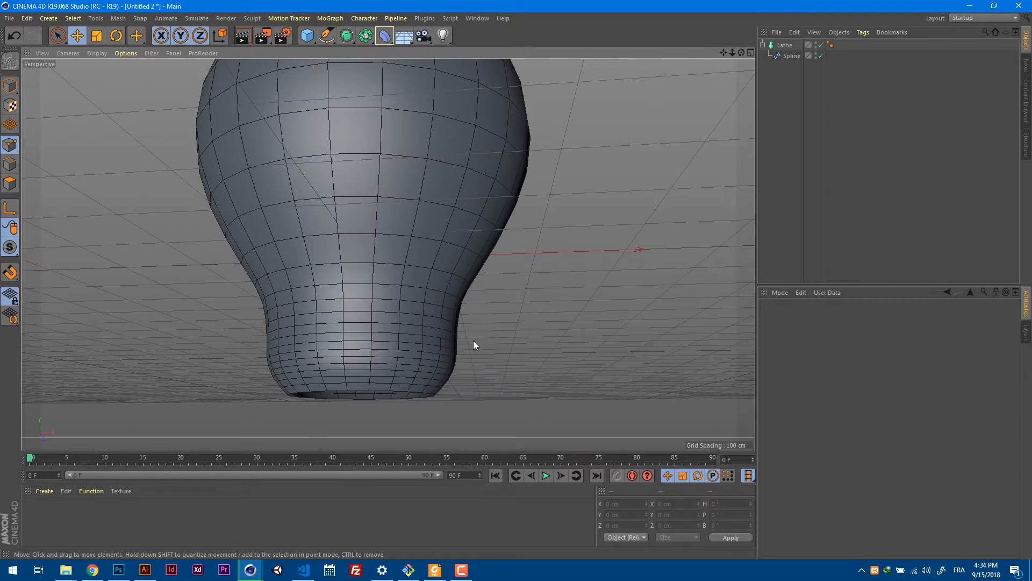
Select the spline under the Lathe in the Front view and clear its point selection.
key(F2)
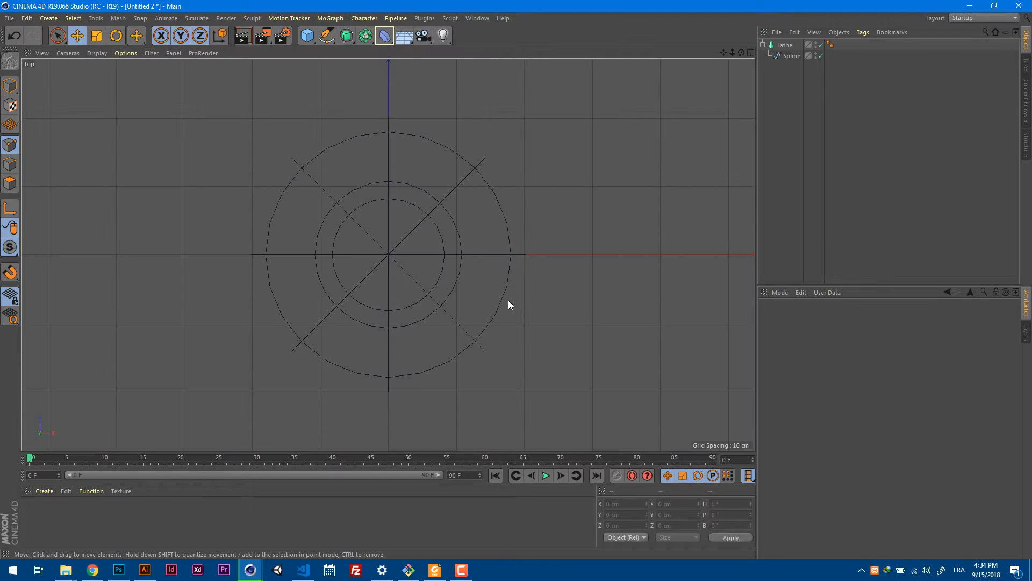
key(F4)
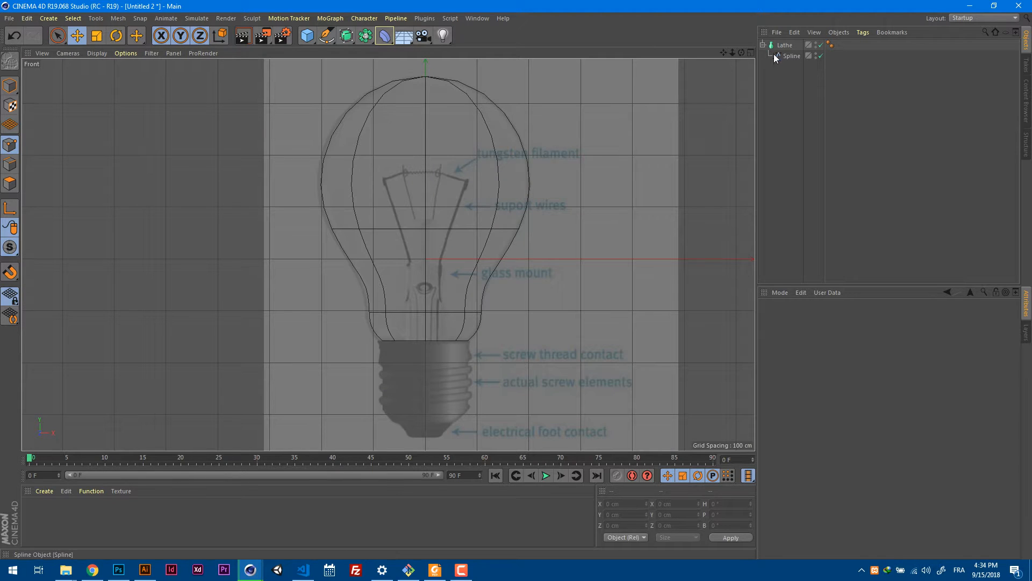
click(787, 56)
scroll(525, 145, up, 3)
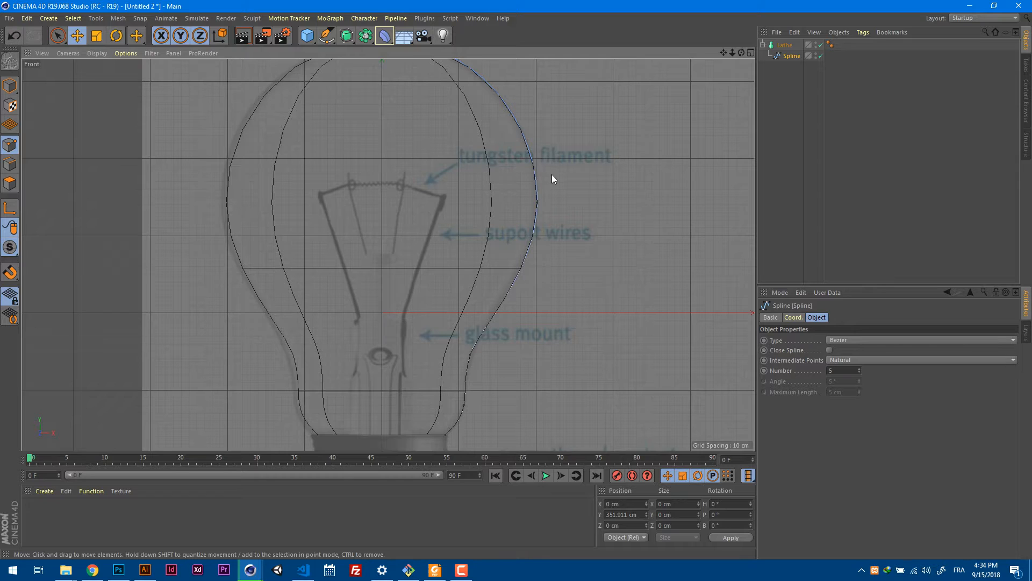
scroll(552, 174, down, 3)
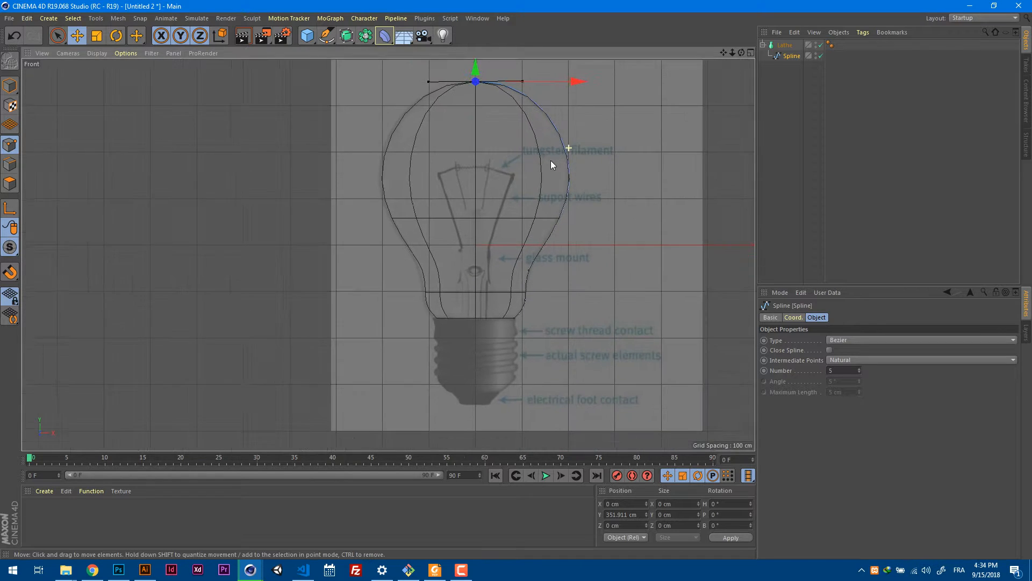
alt+right_drag(551, 161, 549, 162)
alt+middle_drag(571, 150, 555, 169)
click(563, 138)
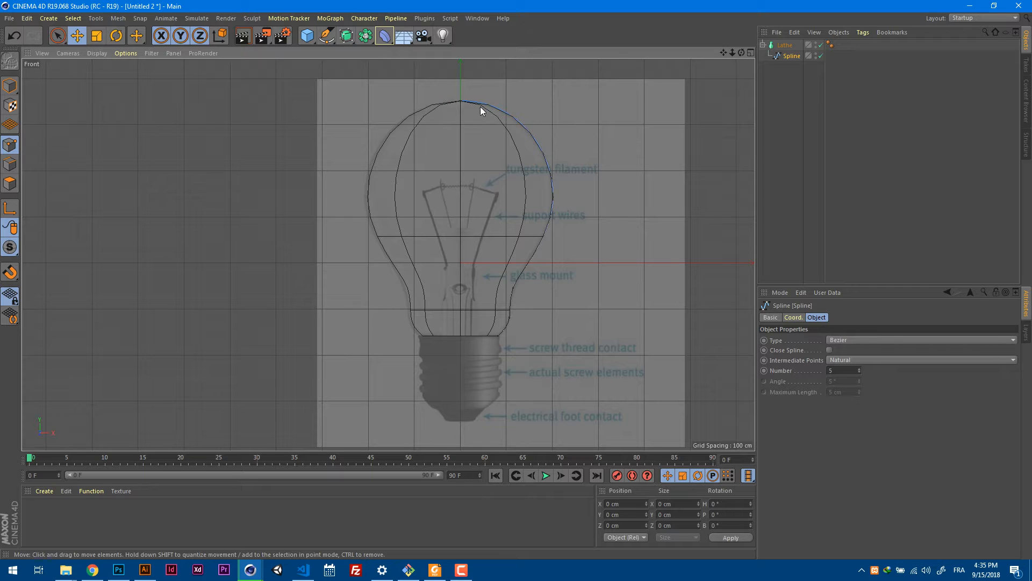
Give the glass a thin wall by creating an inner outline of the profile spline with Create Outline, and check the open base.
right_click(586, 121)
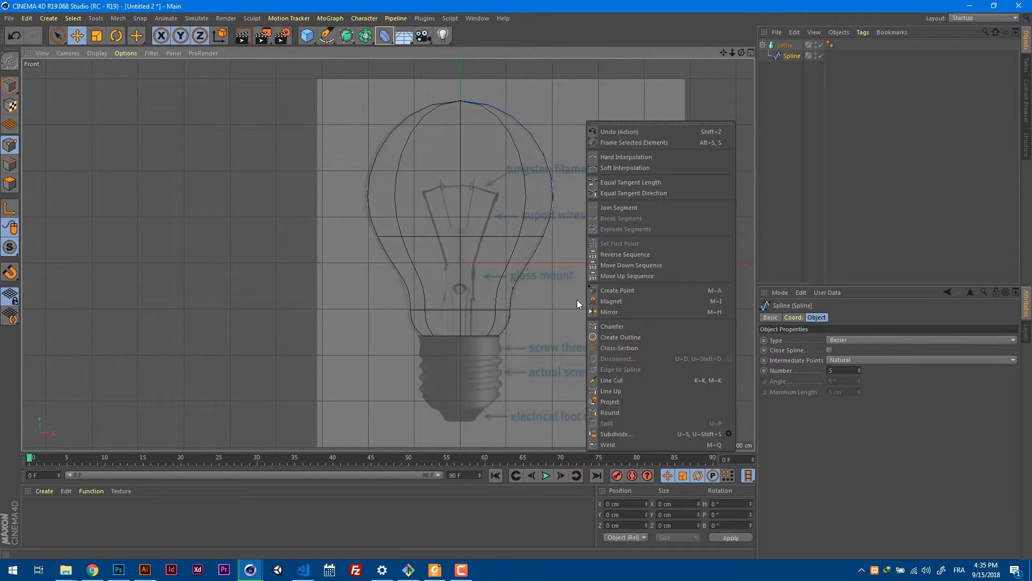
click(641, 337)
mouse_move(583, 215)
mouse_down()
mouse_move(651, 208)
mouse_move(574, 221)
mouse_up()
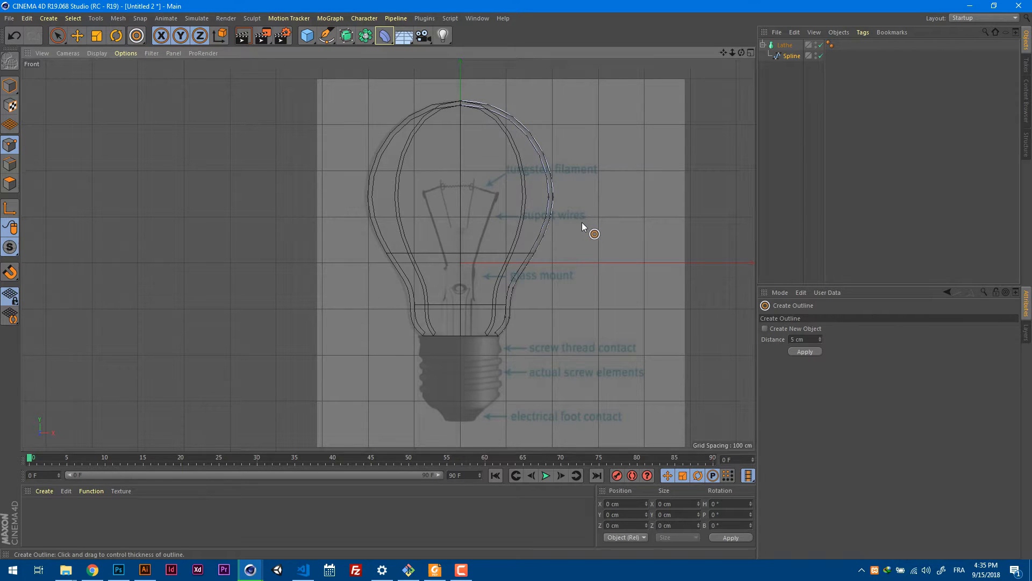
key(F1)
alt+drag(564, 288, 302, 367)
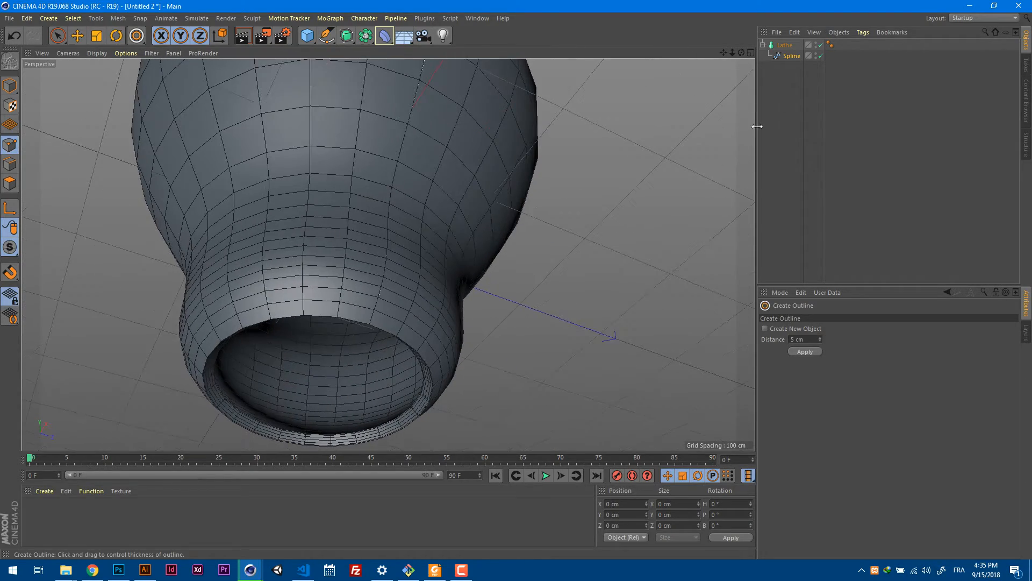
Reduce the Lathe's Angle to 251° and examine the cut-open glass wall from the neck to the crown.
click(785, 45)
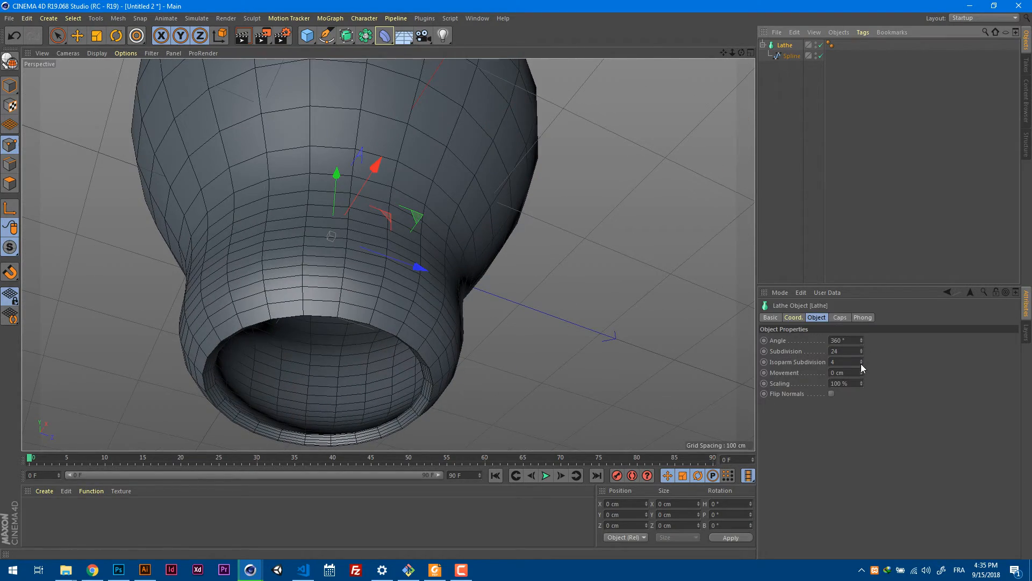
drag(863, 340, 673, 337)
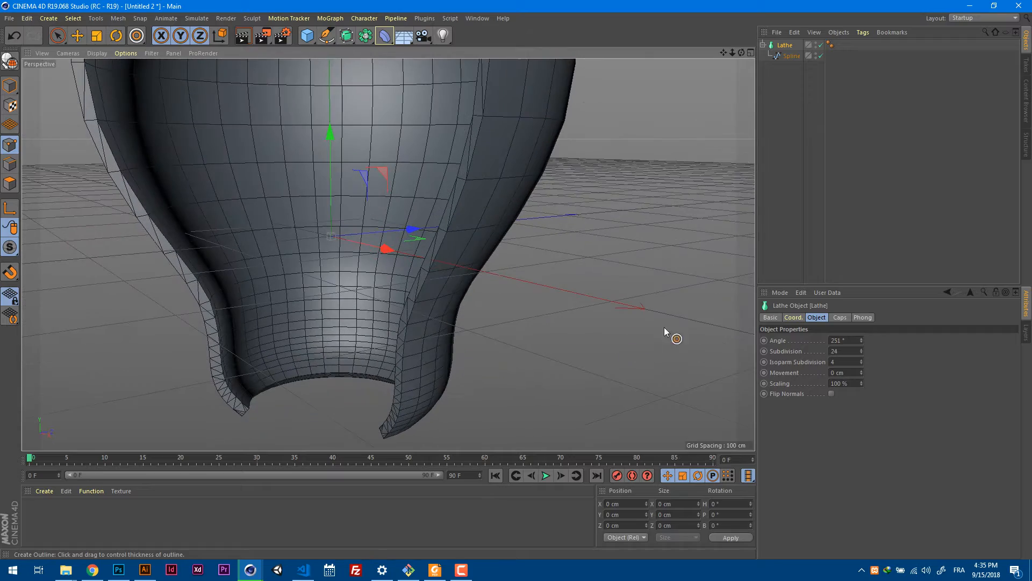
scroll(456, 321, down, 3)
alt+drag(431, 331, 489, 341)
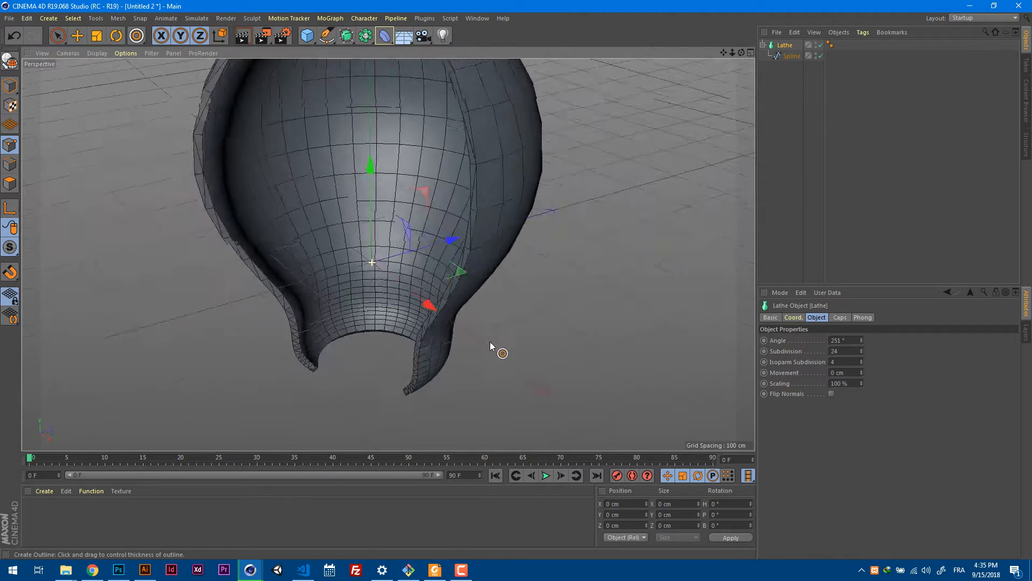
scroll(500, 273, down, 5)
scroll(437, 96, up, 5)
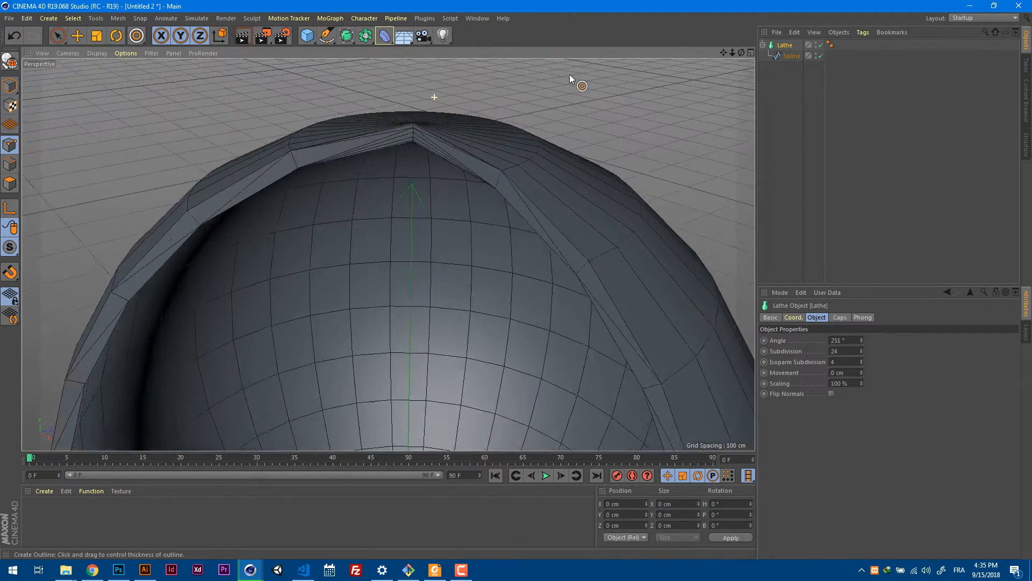
Set the Lathe's Angle back to a full 360°.
click(854, 339)
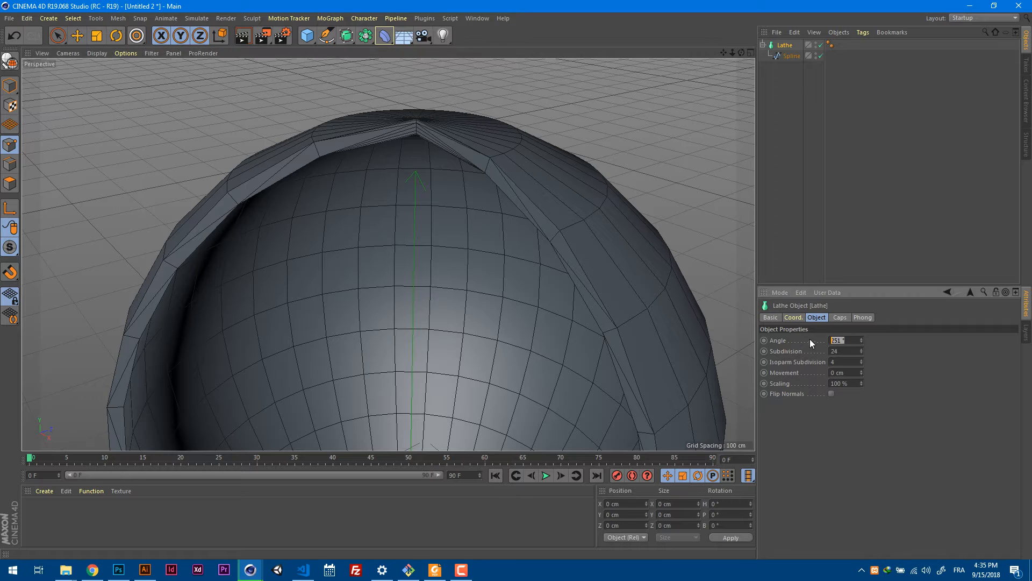
text(360)
key(Return)
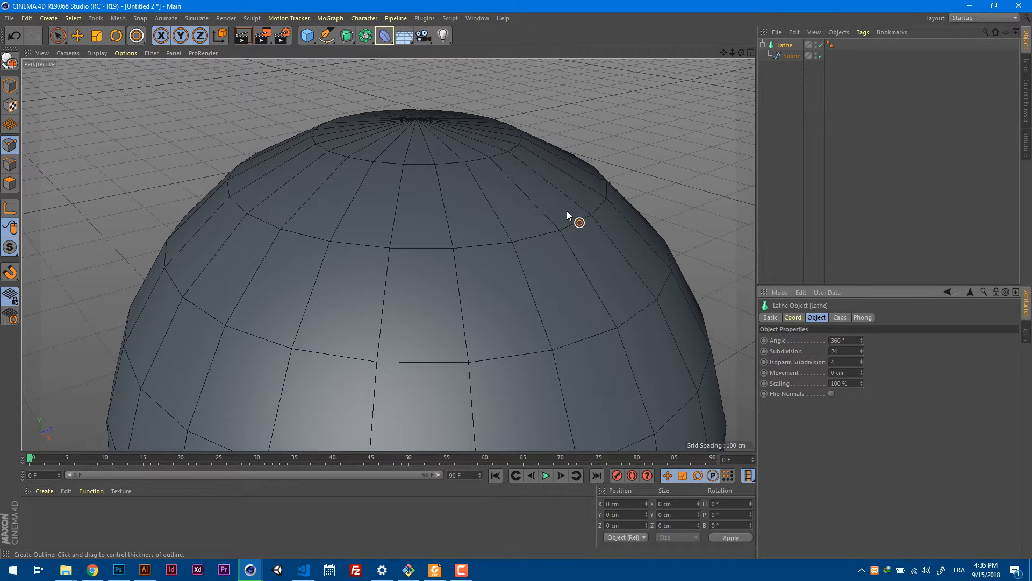
In the Front view, select the top point of the spline's inner outline and set its X position to 0 cm.
key(F3)
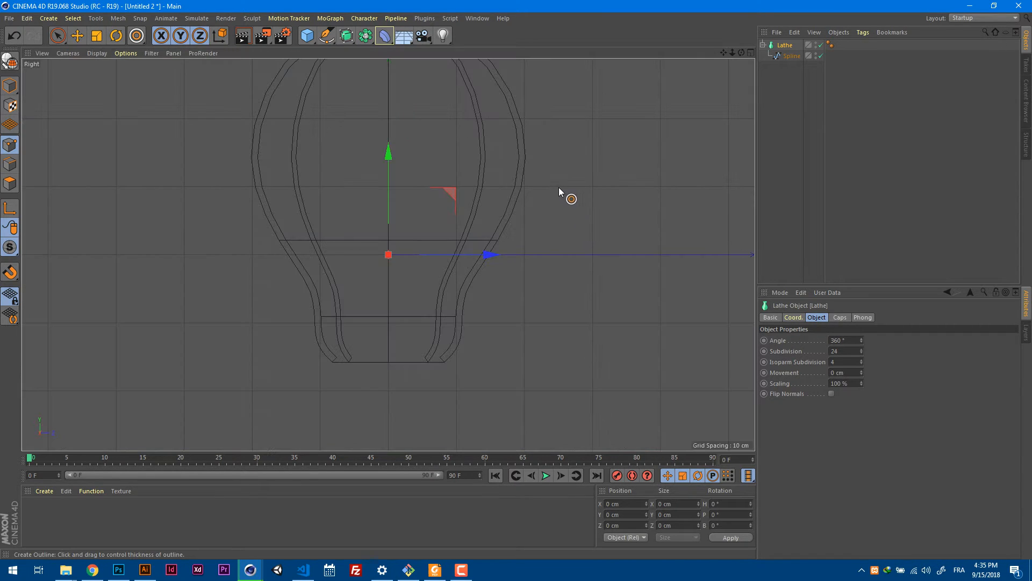
key(F4)
scroll(449, 102, up, 5)
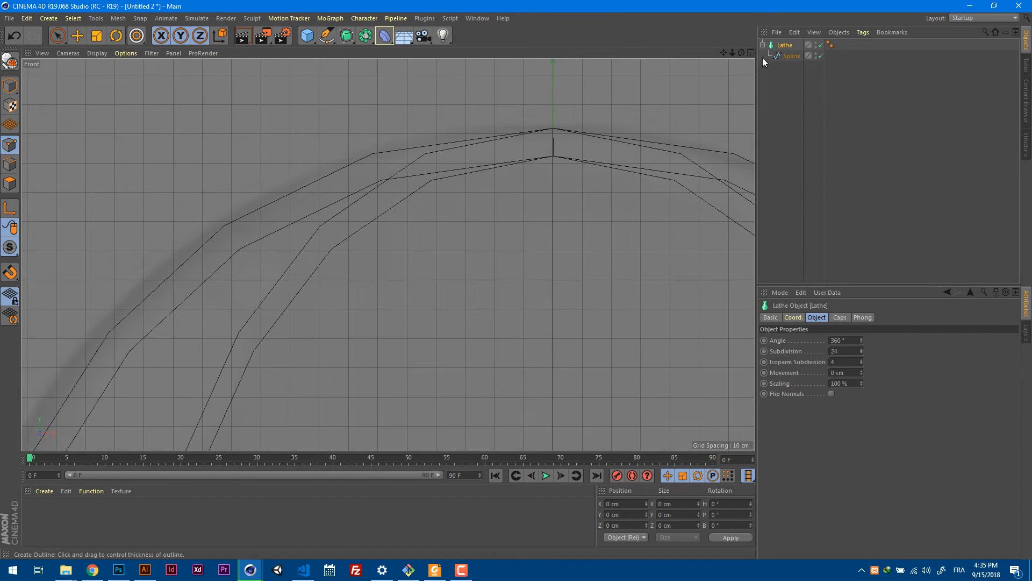
click(791, 56)
scroll(624, 153, up, 6)
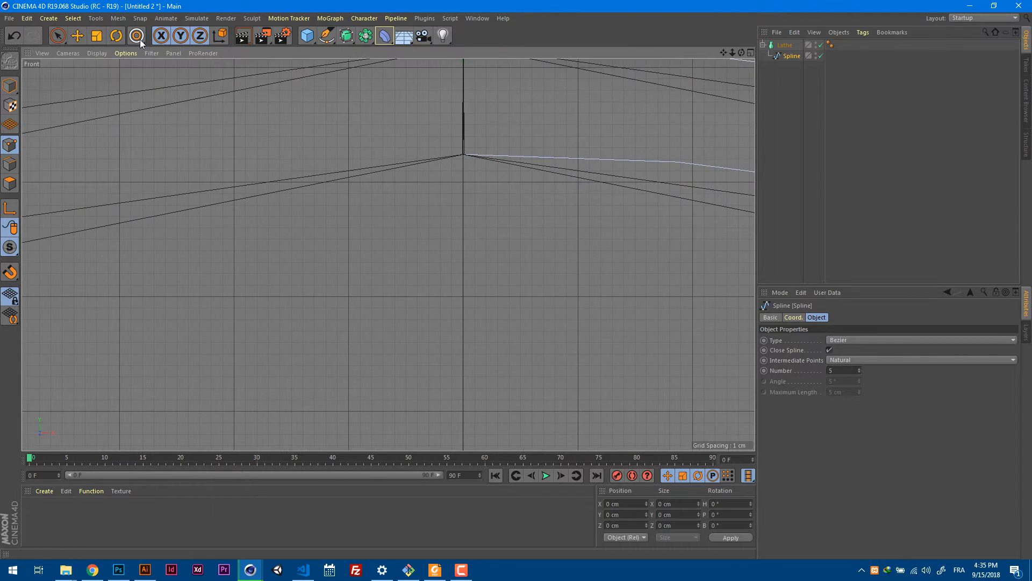
click(77, 36)
click(463, 155)
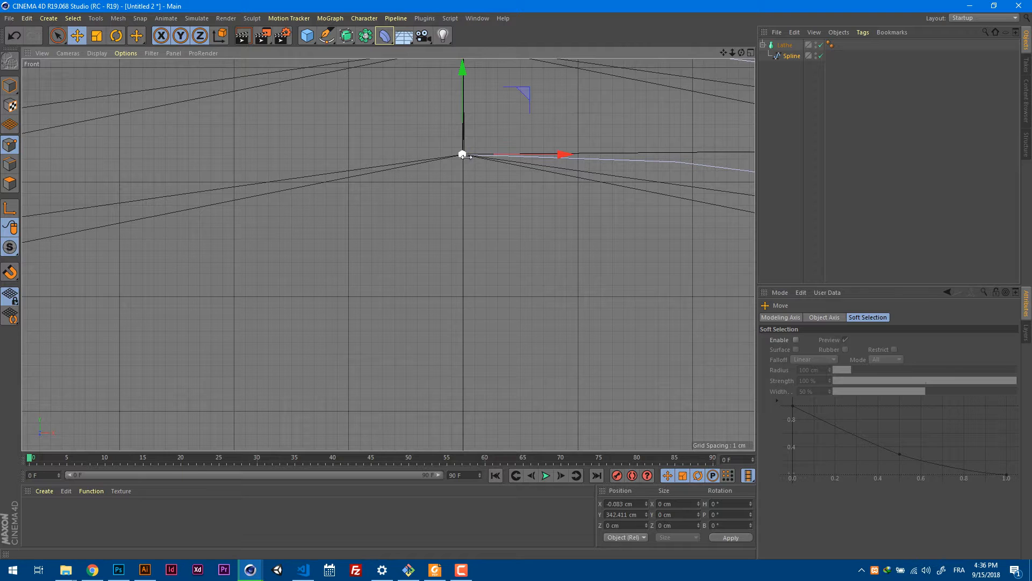
drag(635, 505, 587, 509)
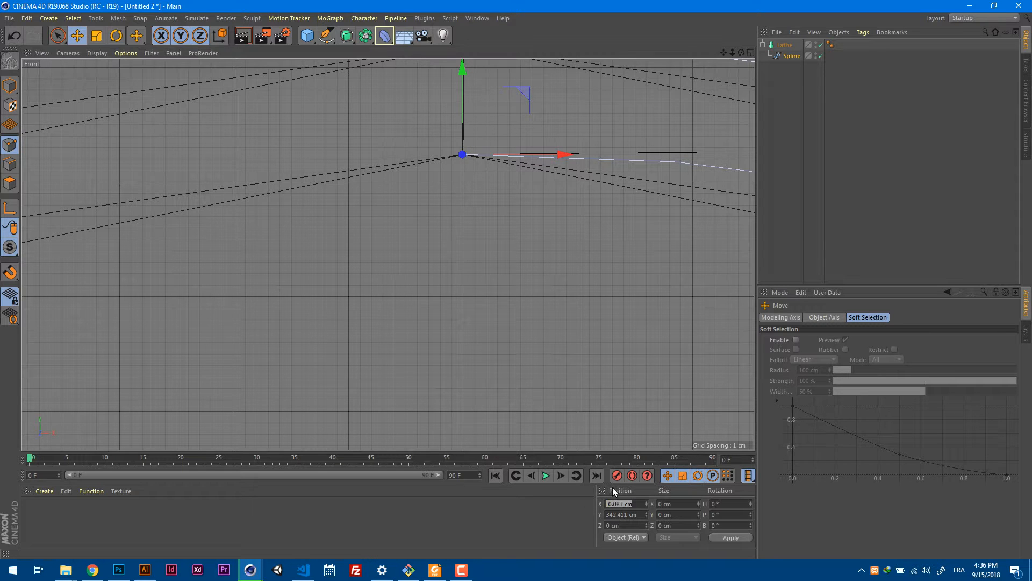
text(0)
key(Return)
Move the three lowest inner outline points down to the rim level, centred at about X 91.9 cm, Y -108.2 cm, and check the wall thickness.
scroll(531, 339, down, 10)
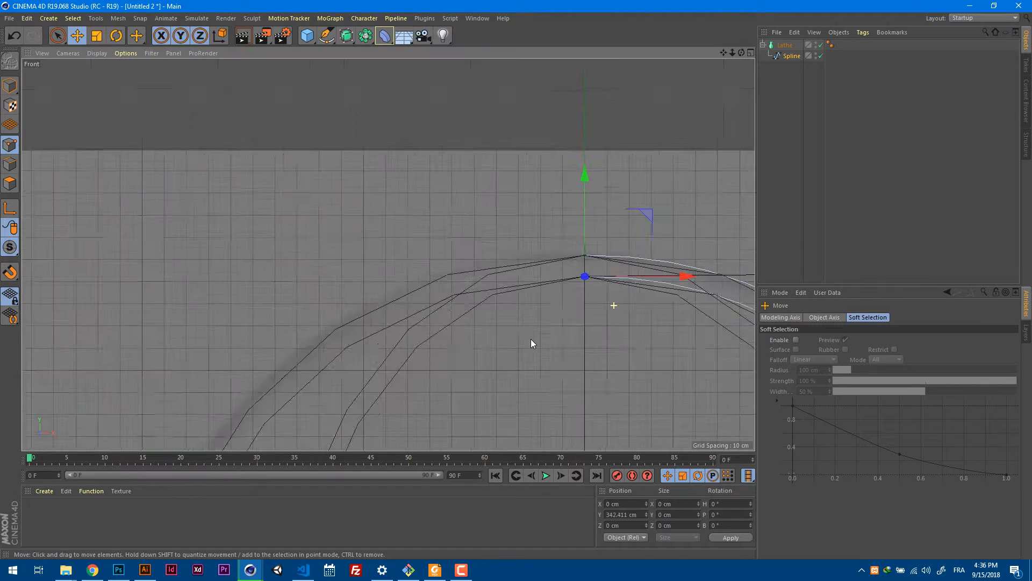
scroll(490, 270, down, 8)
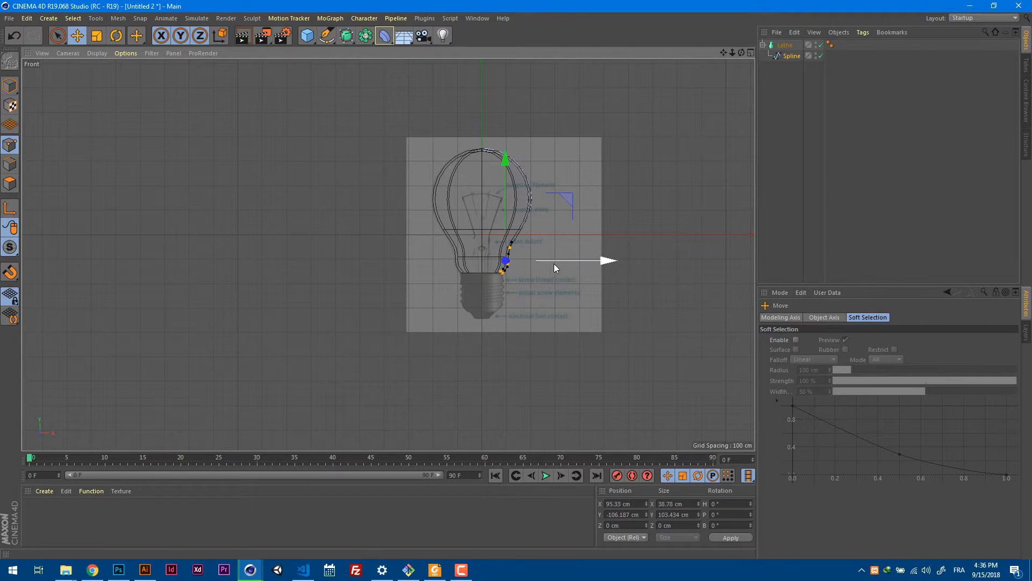
scroll(560, 266, up, 10)
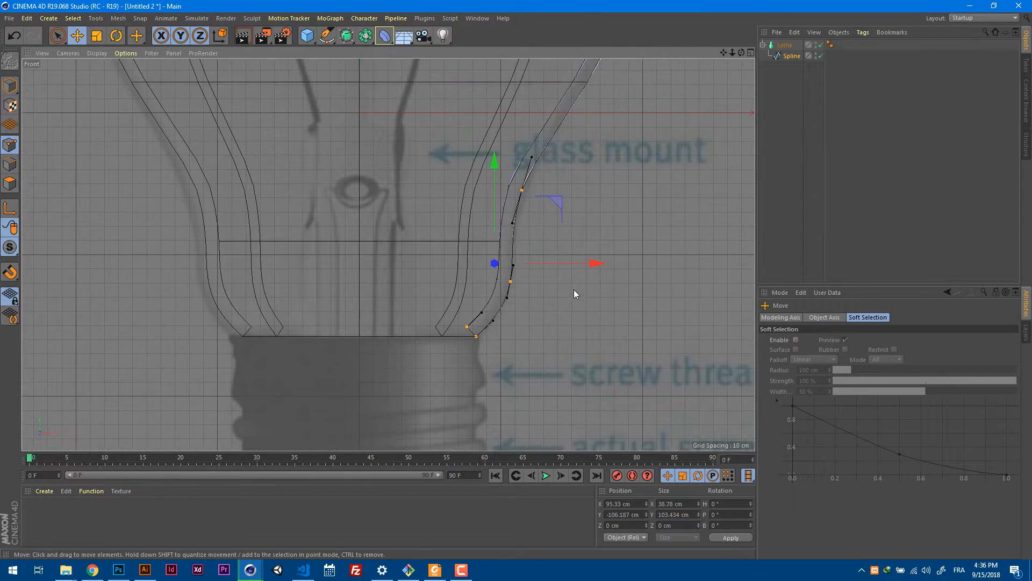
click(467, 327)
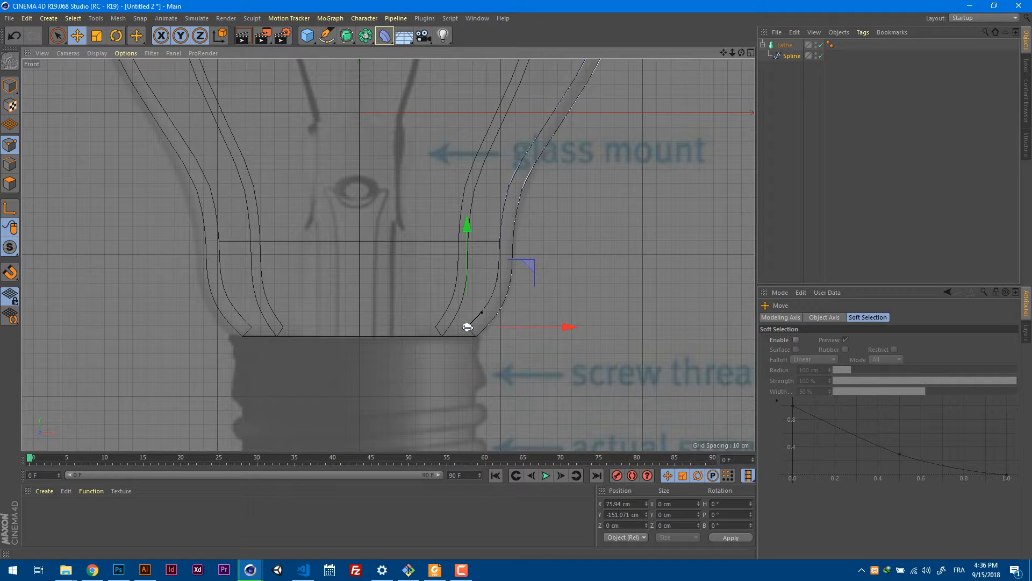
shift+click(497, 279)
shift+click(509, 186)
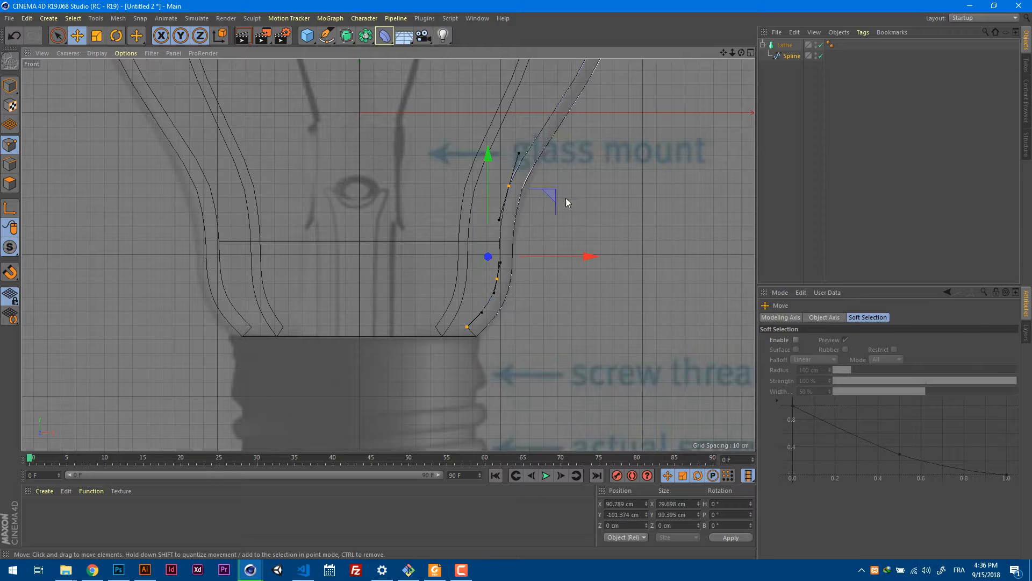
drag(552, 197, 546, 207)
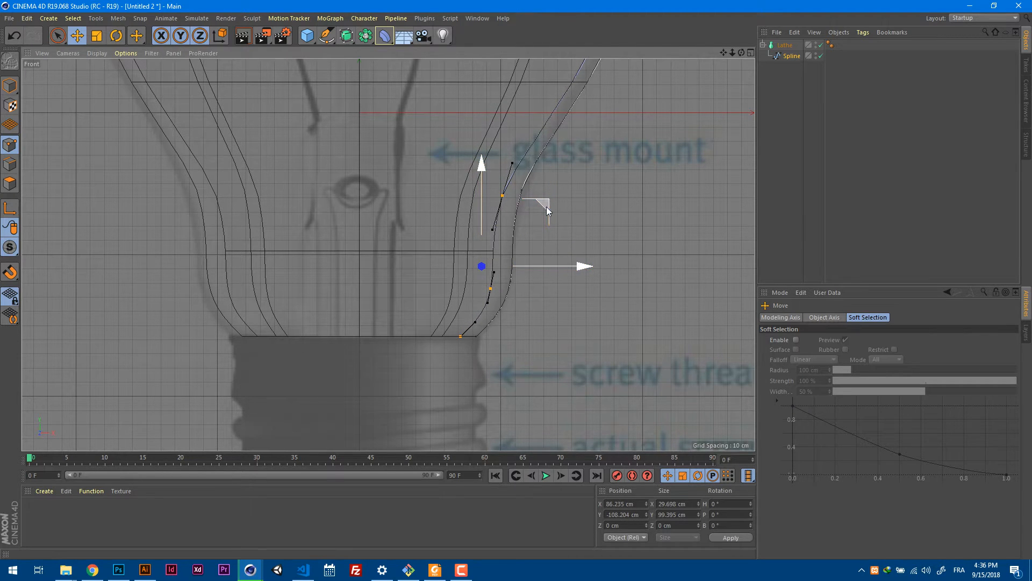
drag(581, 266, 587, 268)
alt+middle_drag(633, 177, 624, 315)
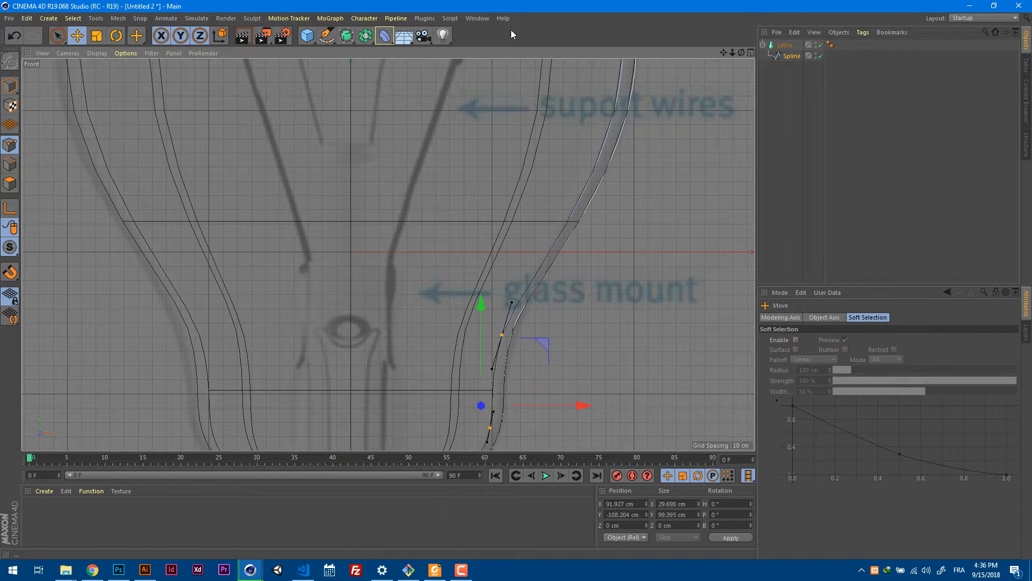
alt+right_drag(618, 192, 574, 220)
alt+middle_drag(637, 163, 595, 258)
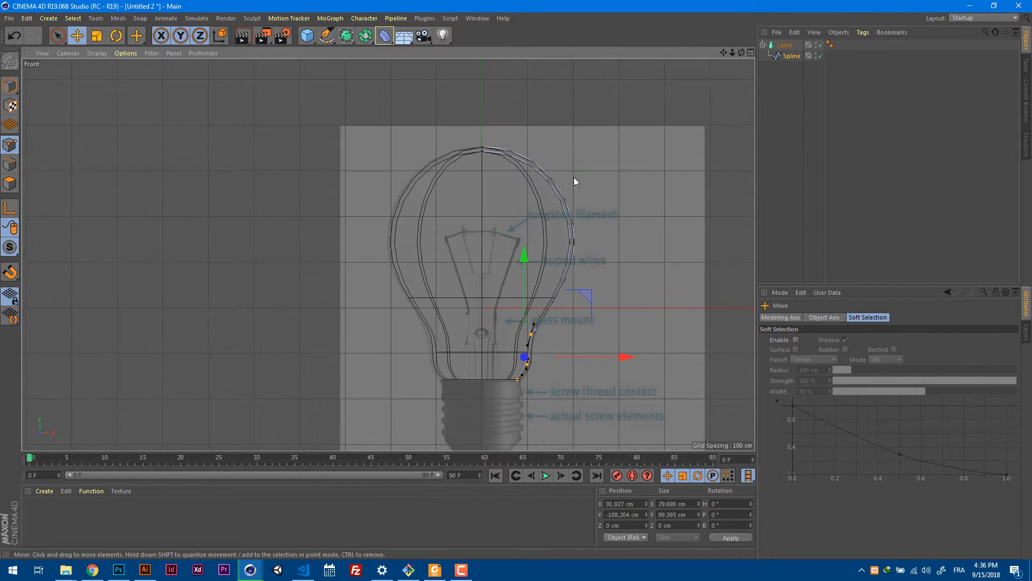
Select the top and widest points of the spline's inner outline and scale them vertically until they span about 211 cm.
alt+right_drag(575, 178, 598, 180)
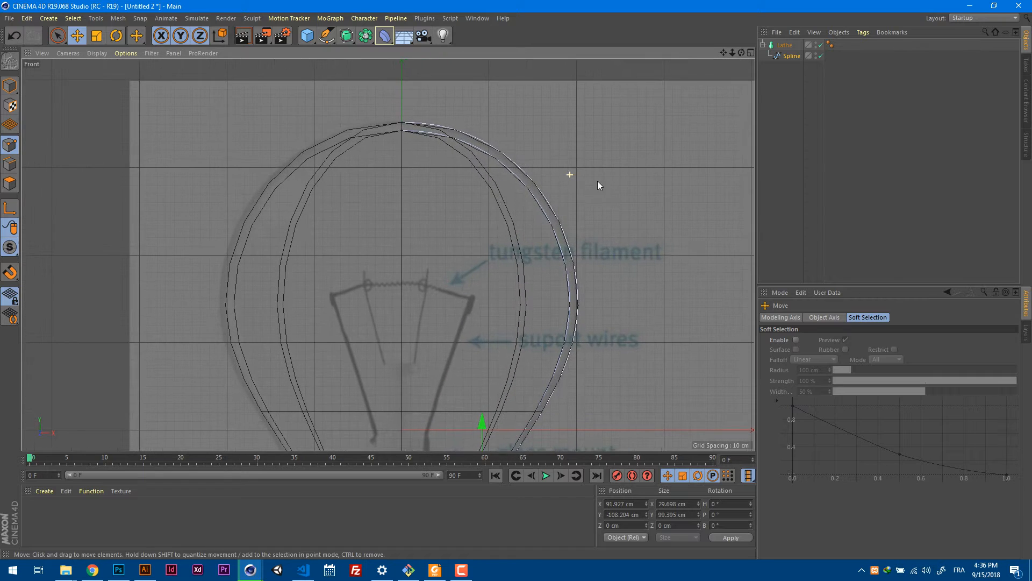
click(403, 131)
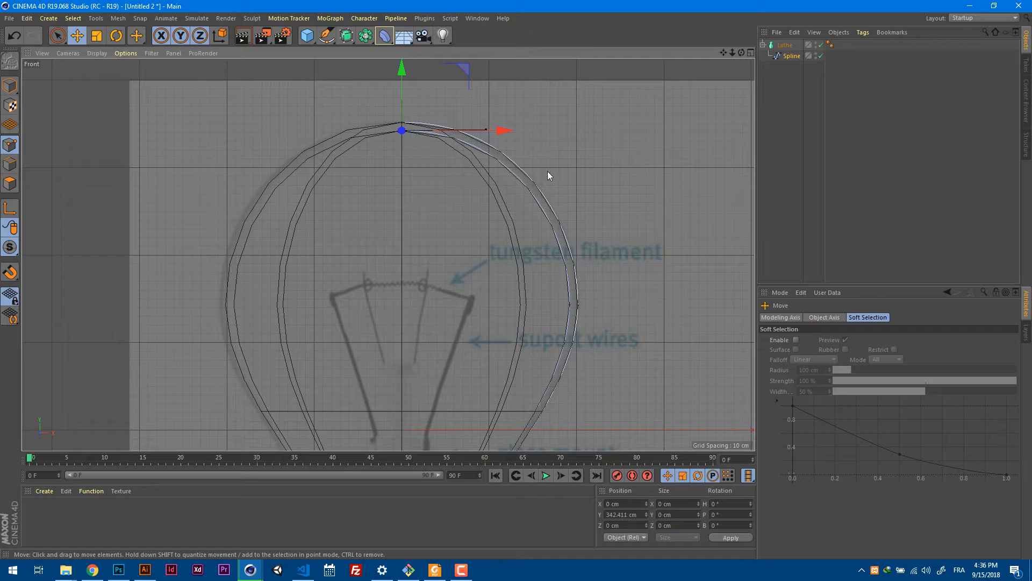
shift+click(569, 304)
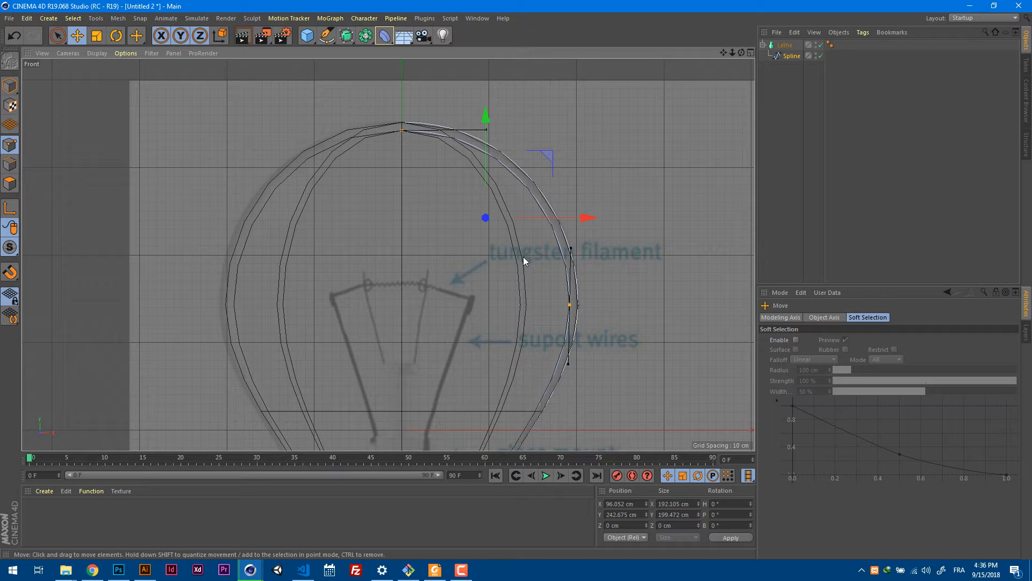
key(t)
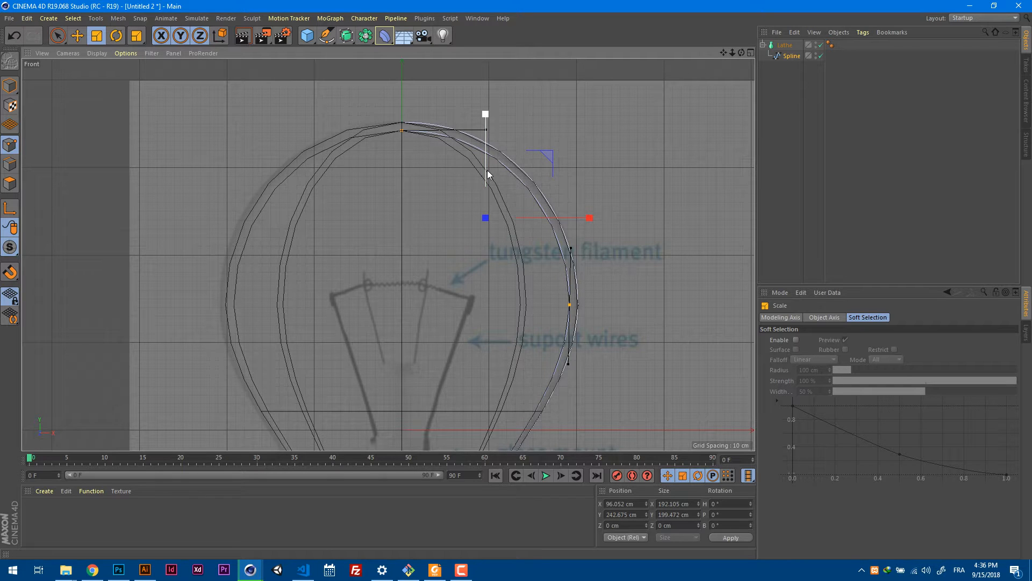
drag(487, 170, 487, 172)
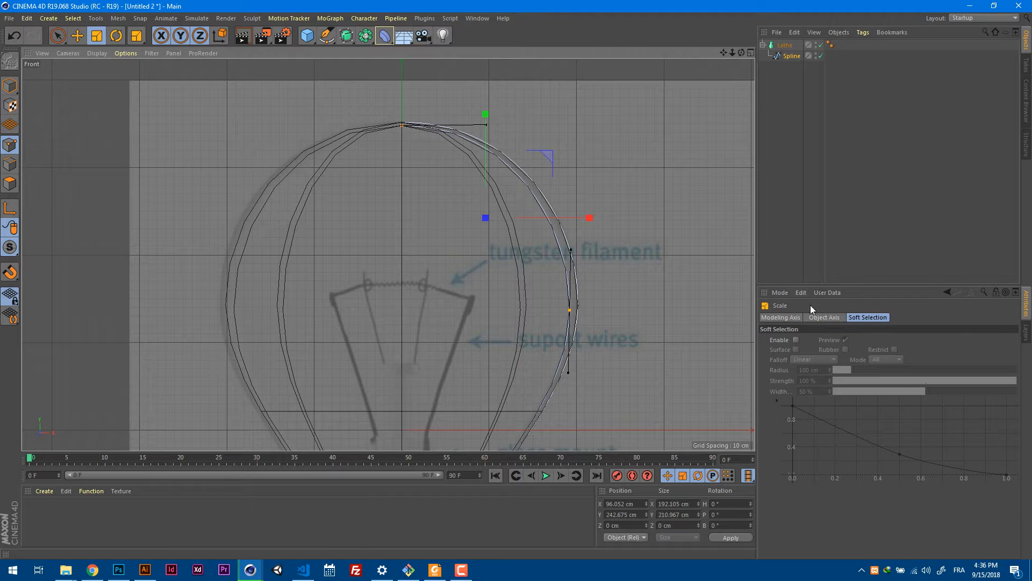
Move the inner outline's widest point outward to about X 195.8 cm and raise its top point to about Y 351.1 cm.
key(e)
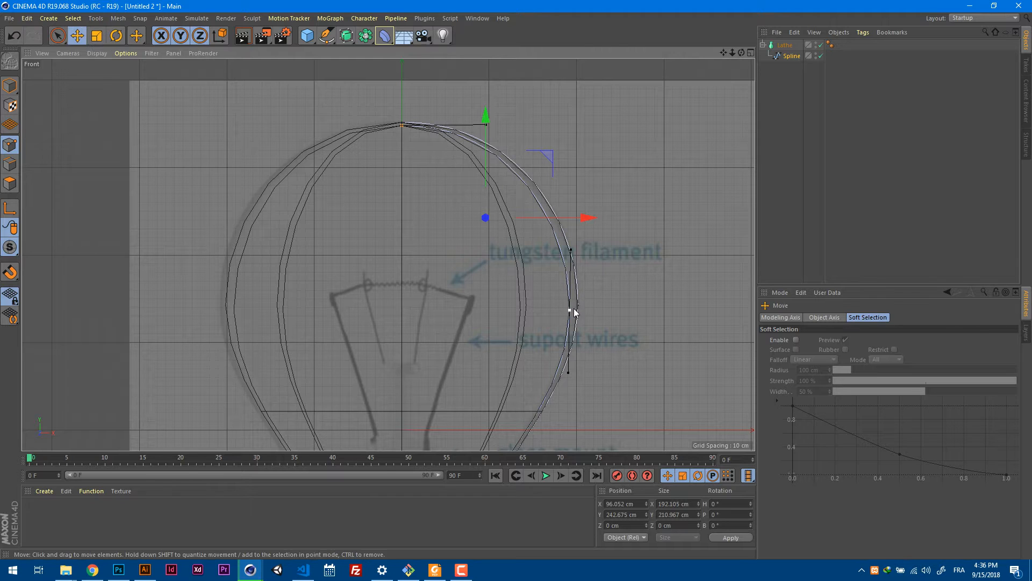
click(570, 310)
drag(640, 310, 643, 309)
scroll(417, 131, up, 8)
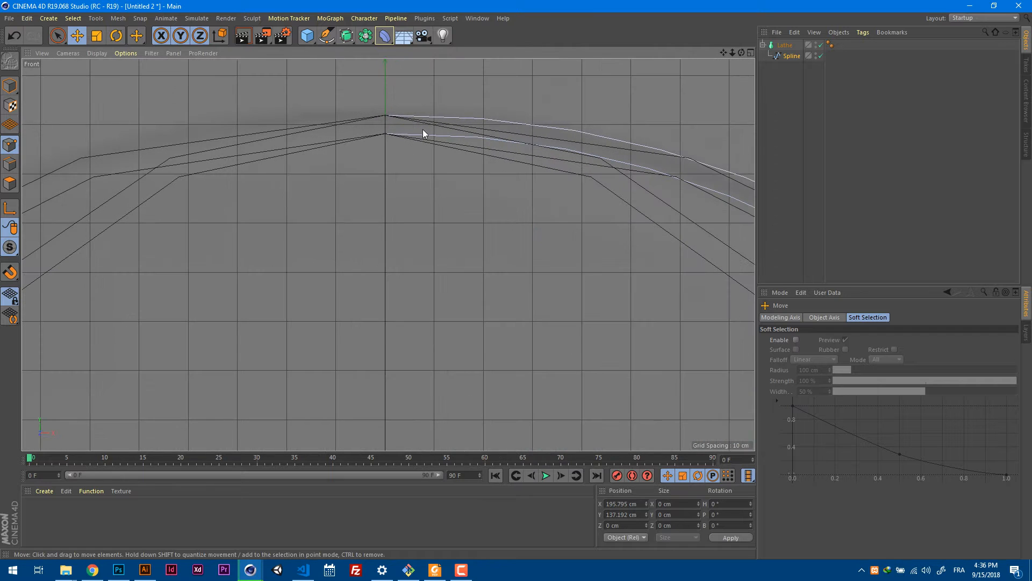
click(387, 133)
drag(386, 99, 382, 86)
scroll(485, 207, down, 5)
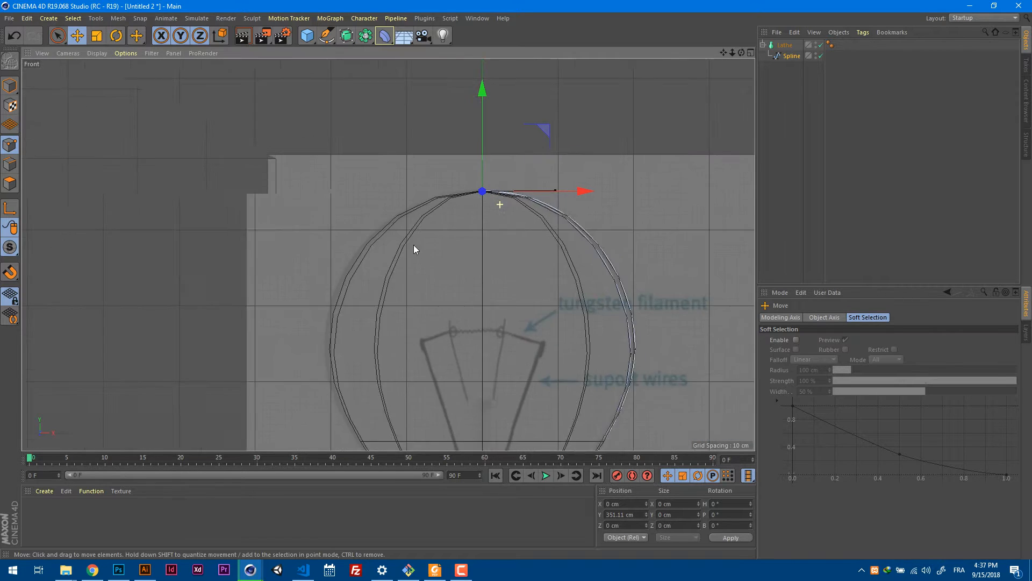
Reposition the inner outline's widest point at about X 197.4 cm, Y 143.2 cm, closer to the outer wall.
scroll(523, 204, up, 6)
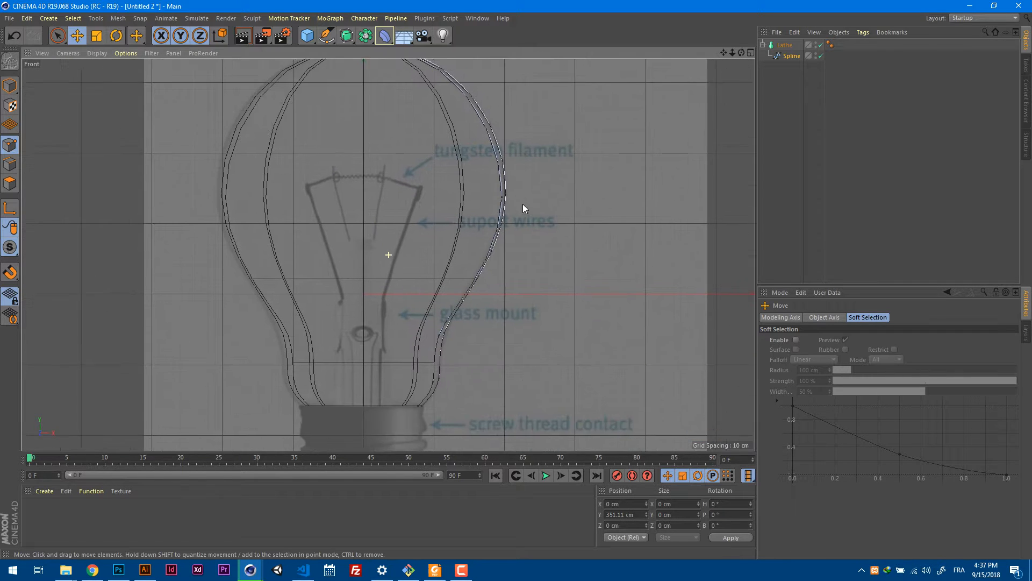
click(495, 201)
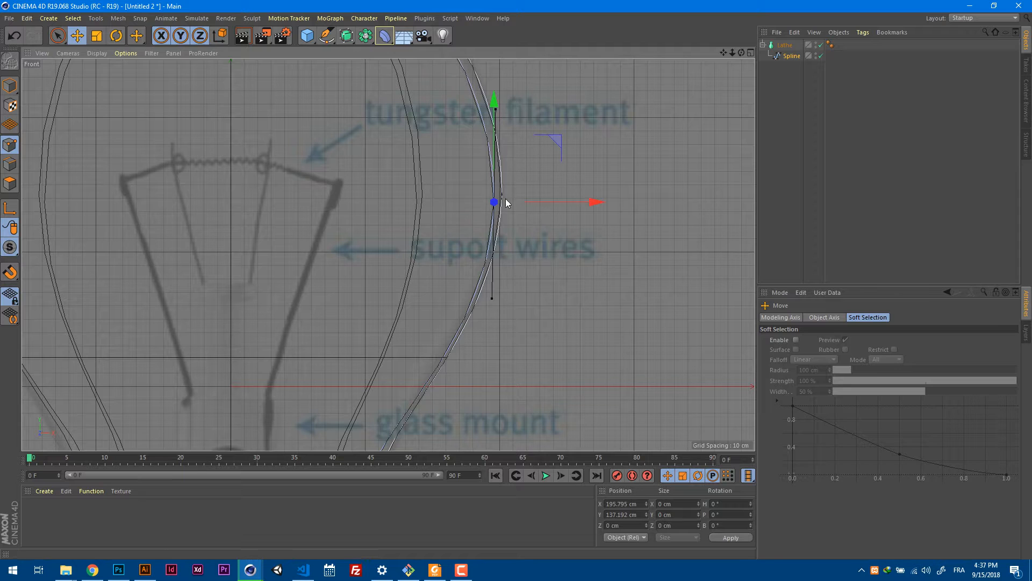
drag(494, 168, 494, 160)
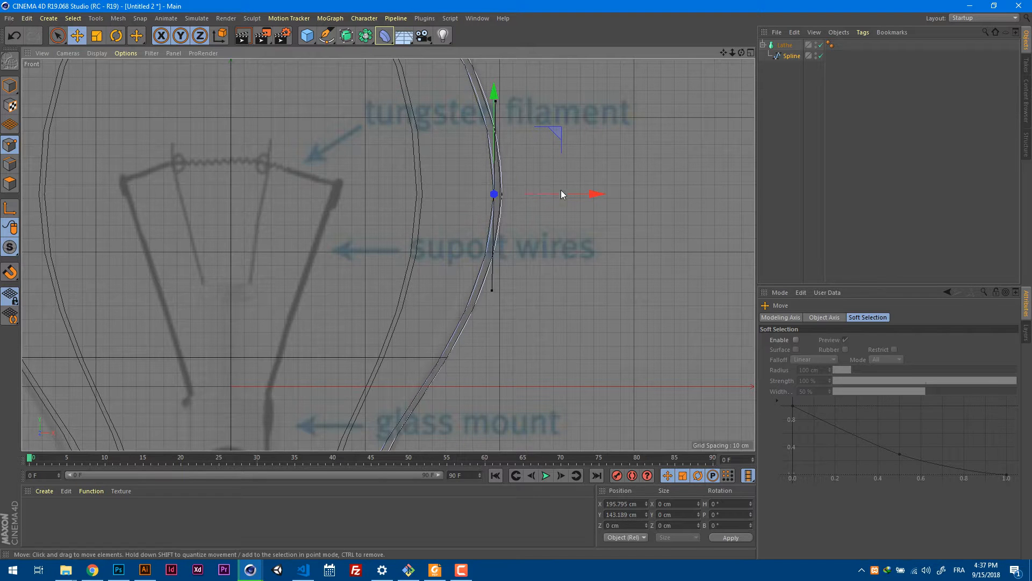
drag(578, 194, 575, 195)
Move the inner neck point to about X 110.3 cm, Y -48.8 cm and the inner rim point inward to about X 70.1 cm.
scroll(526, 257, down, 5)
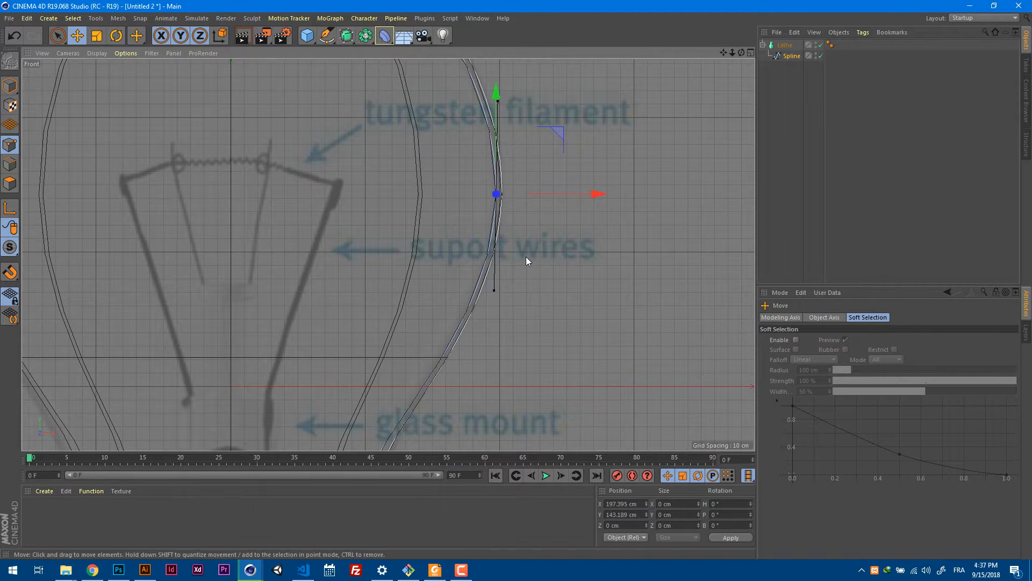
scroll(464, 271, up, 5)
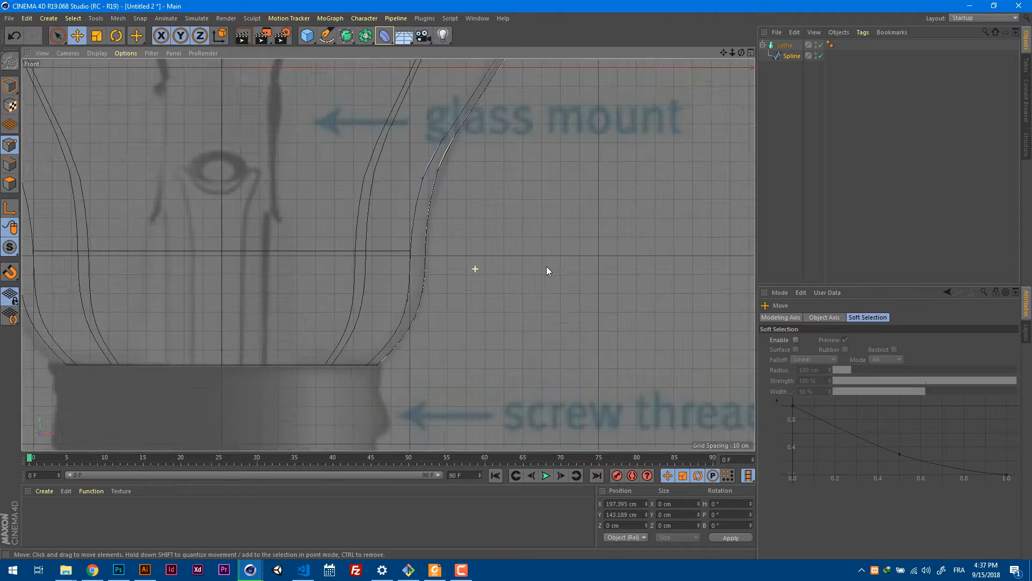
click(419, 172)
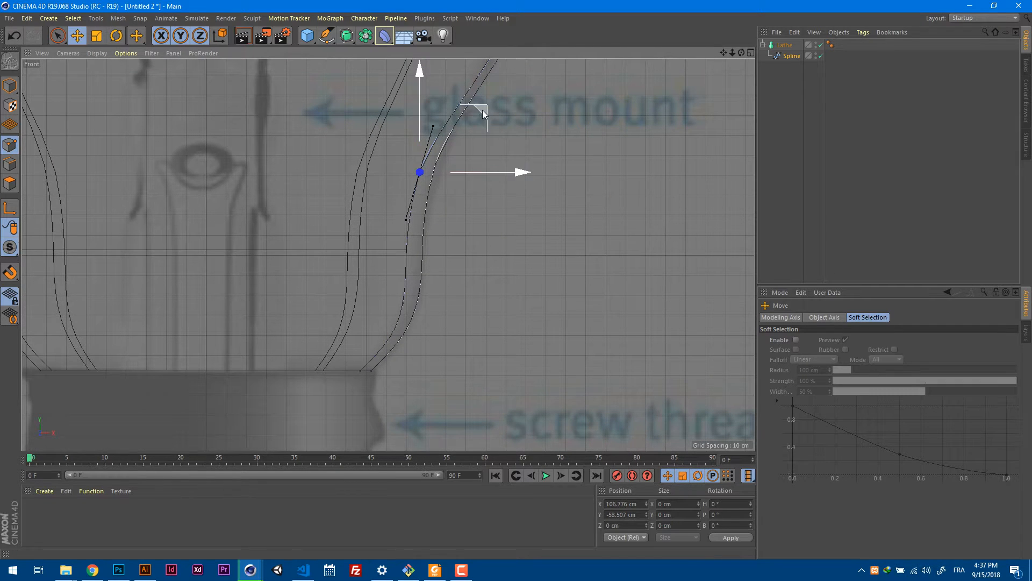
drag(483, 109, 490, 89)
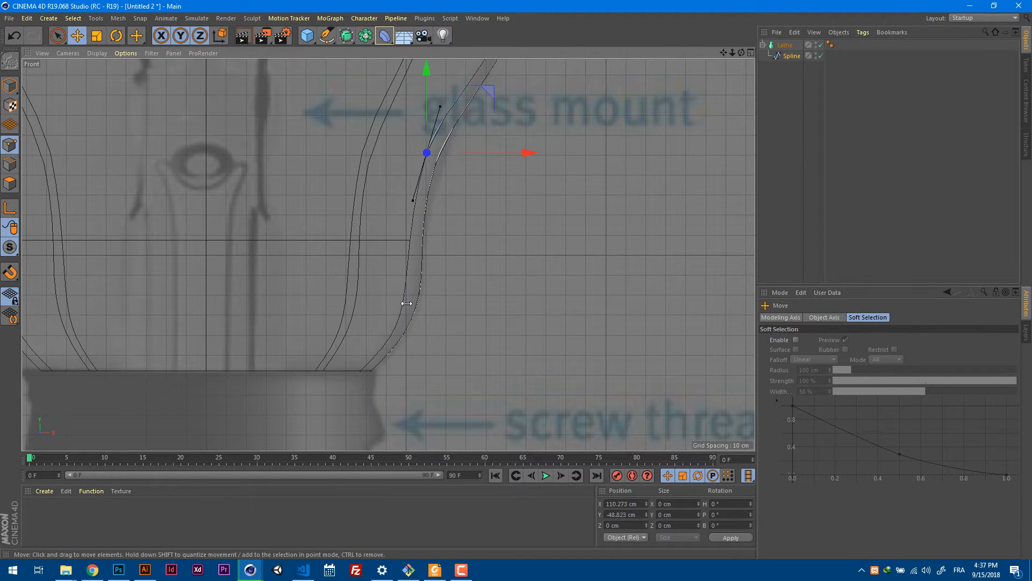
click(357, 369)
drag(430, 372, 414, 375)
Select both points of the bottom rim, lower them together to about Y -158.9 cm, and clear the point selection.
scroll(375, 355, down, 3)
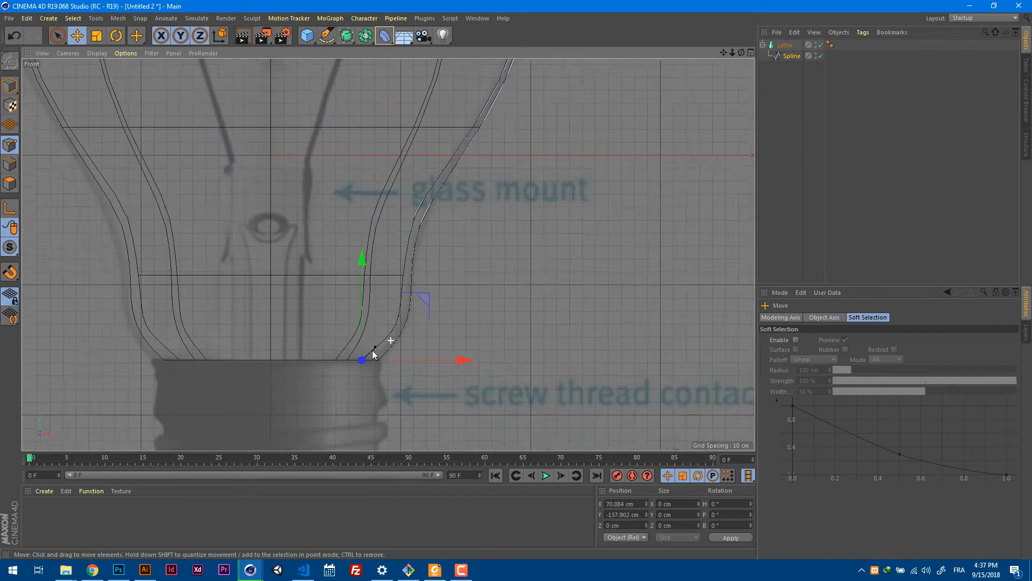
scroll(376, 361, down, 2)
scroll(379, 366, up, 6)
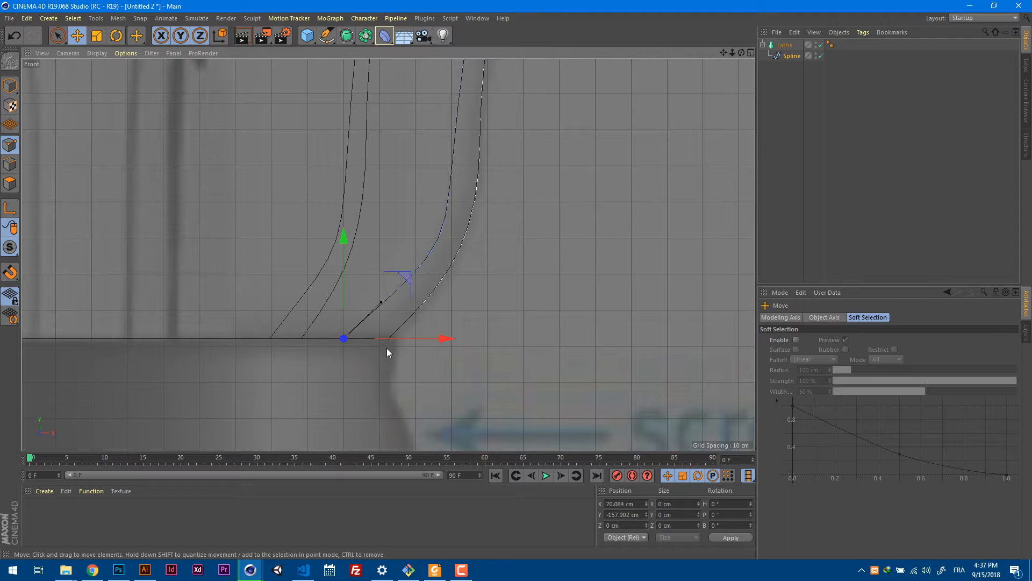
key(0)
drag(409, 375, 316, 329)
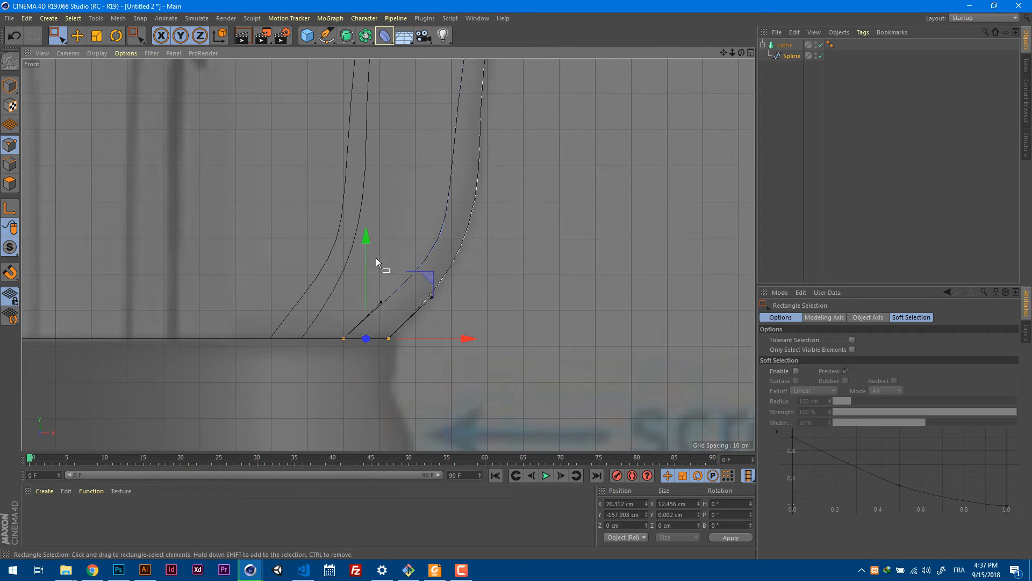
drag(364, 264, 364, 266)
scroll(347, 263, down, 5)
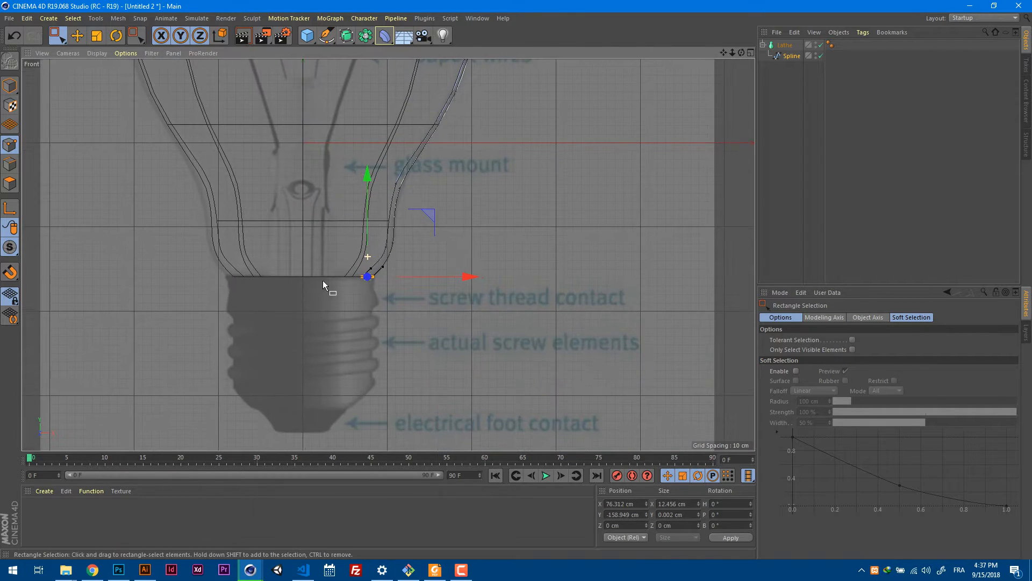
mouse_move(447, 225)
alt+middle_down()
mouse_move(459, 268)
mouse_move(550, 290)
alt+middle_up()
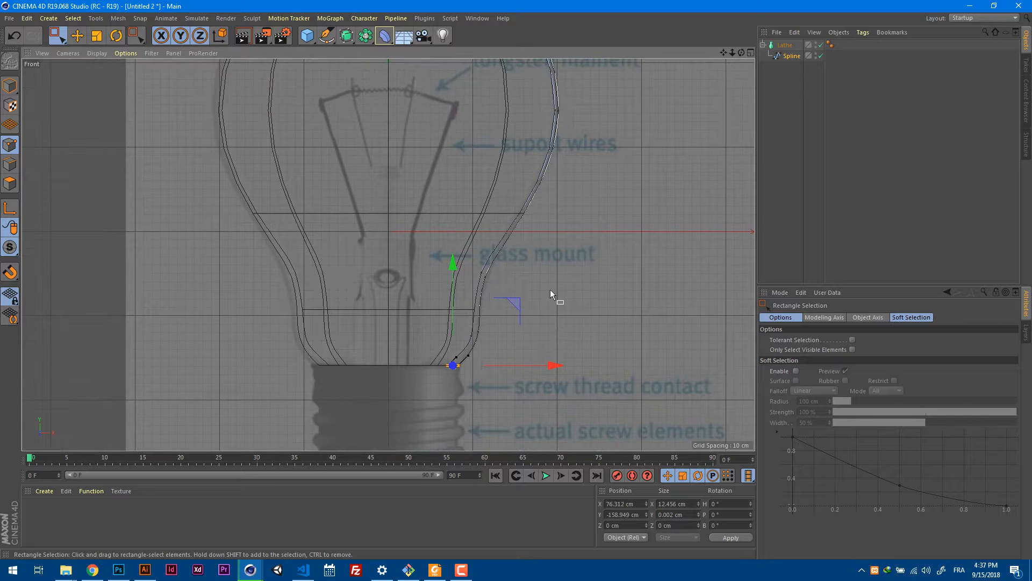
click(600, 243)
scroll(572, 295, down, 5)
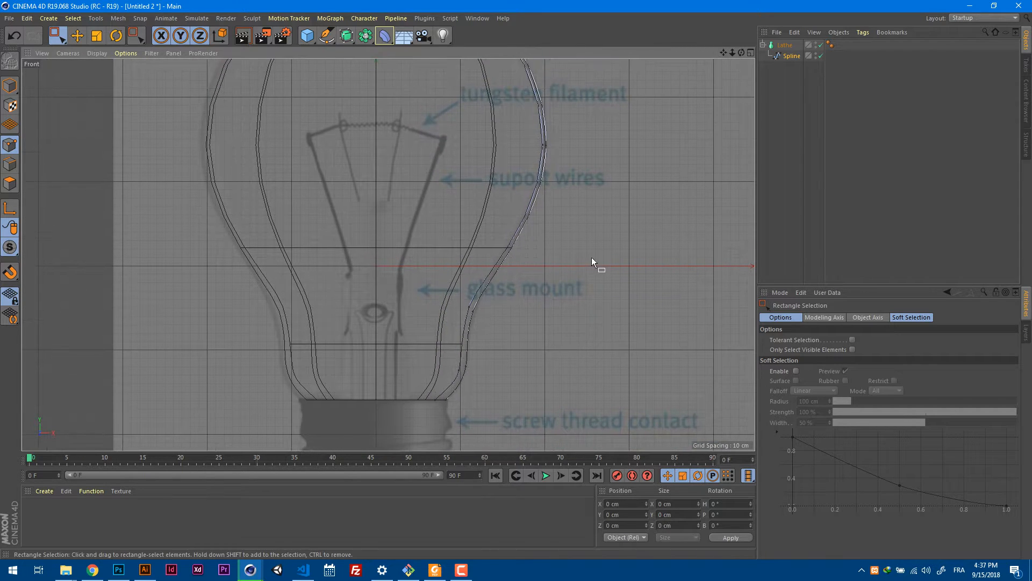
Examine the lathed glass bulb in the Perspective view from the side, below and above.
key(F1)
alt+right_drag(509, 270, 422, 295)
mouse_move(504, 296)
alt+middle_down()
mouse_move(470, 162)
mouse_move(473, 132)
alt+middle_up()
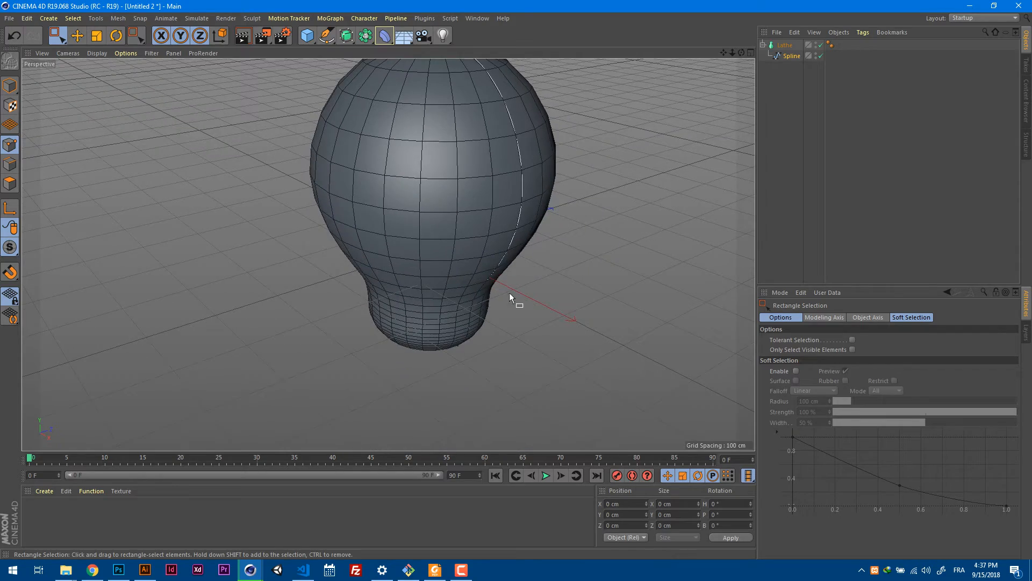
mouse_move(510, 297)
alt+mouse_down()
mouse_move(530, 184)
mouse_move(595, 199)
mouse_move(546, 147)
mouse_move(427, 181)
mouse_move(470, 304)
alt+mouse_up()
alt+right_drag(517, 214, 462, 237)
mouse_move(461, 236)
alt+mouse_down()
mouse_move(612, 230)
mouse_move(613, 259)
mouse_move(555, 322)
mouse_move(583, 331)
mouse_move(621, 237)
mouse_move(538, 158)
alt+mouse_up()
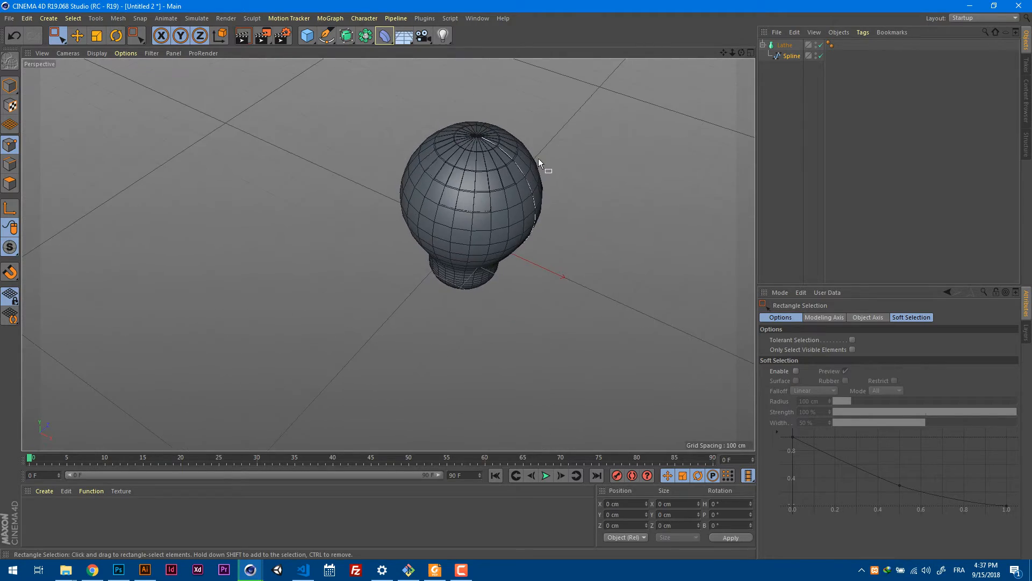
alt+right_drag(538, 158, 551, 176)
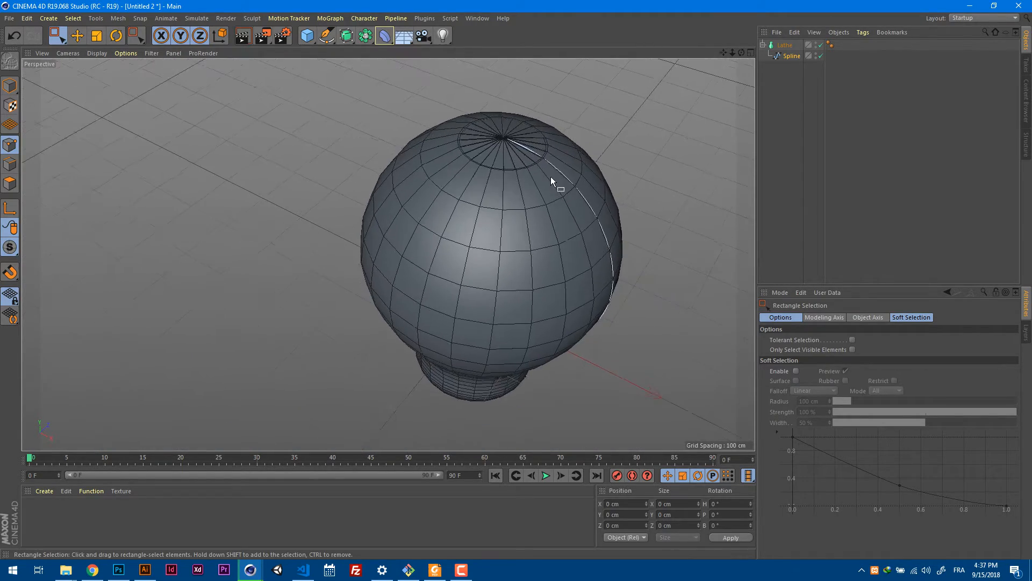
alt+drag(550, 177, 554, 139)
Collapse the Lathe's hierarchy, select the Lathe object, and inspect the wall thickness at the open neck.
click(782, 105)
click(764, 45)
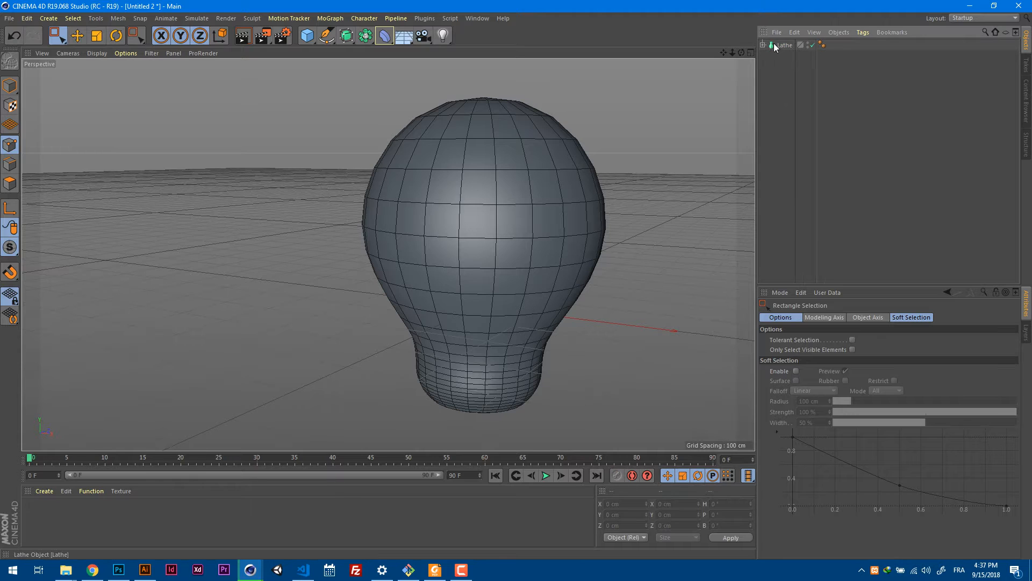
click(784, 46)
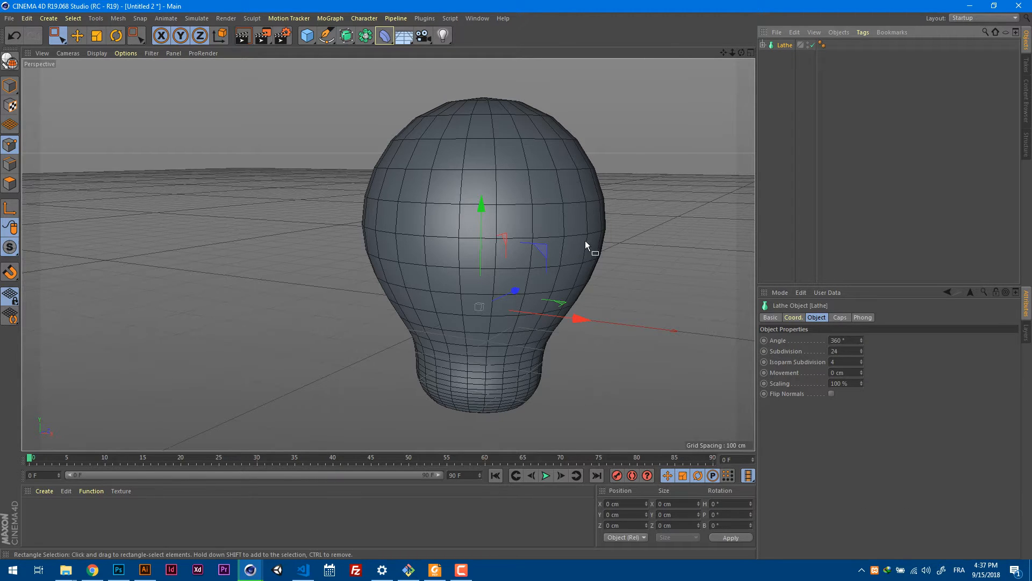
alt+drag(585, 240, 593, 201)
alt+right_drag(494, 268, 598, 253)
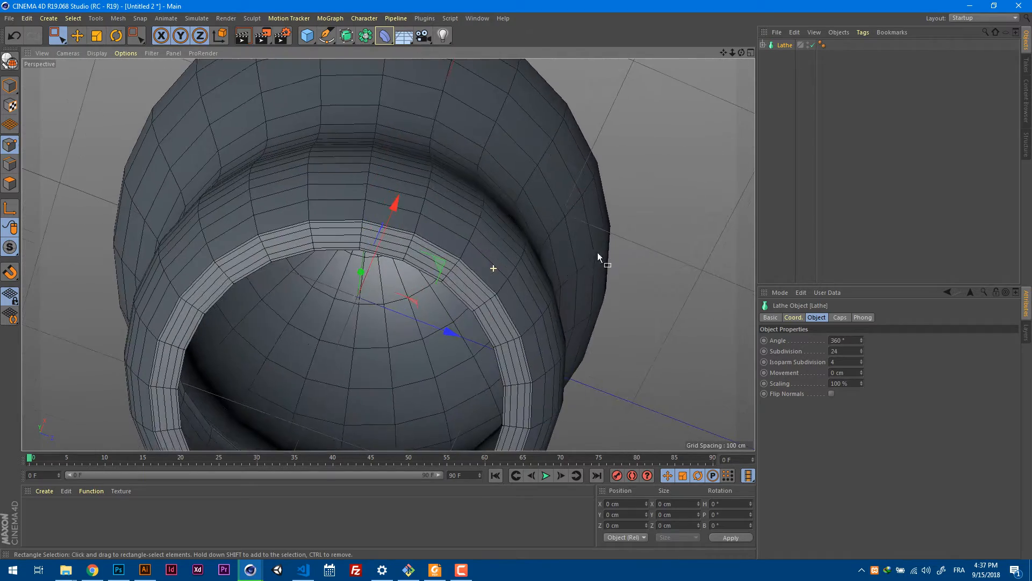
alt+drag(598, 254, 539, 271)
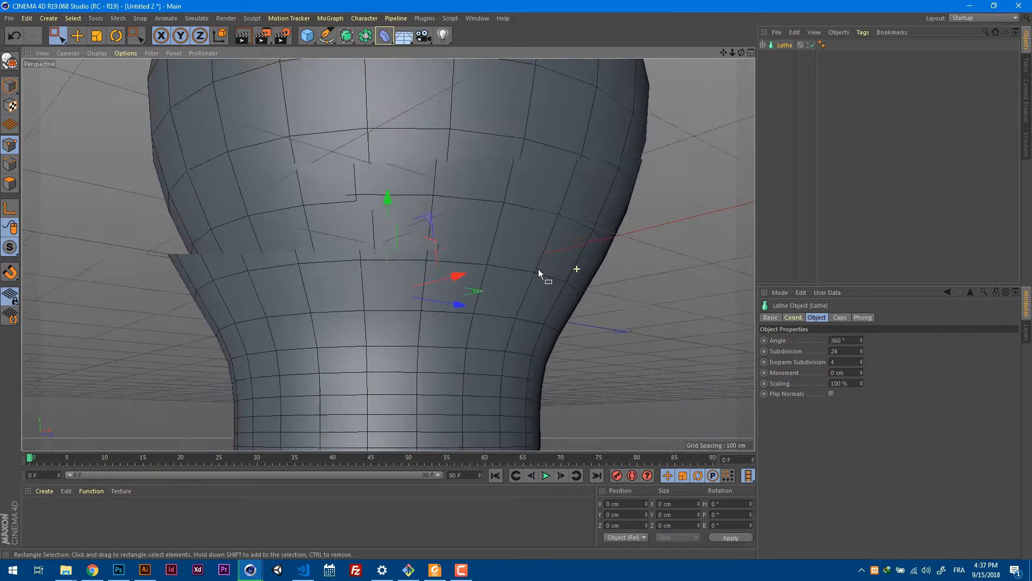
Examine the screw base in the Front view's reference image, from the screw thread contact to the electrical foot contact.
key(h)
key(F2)
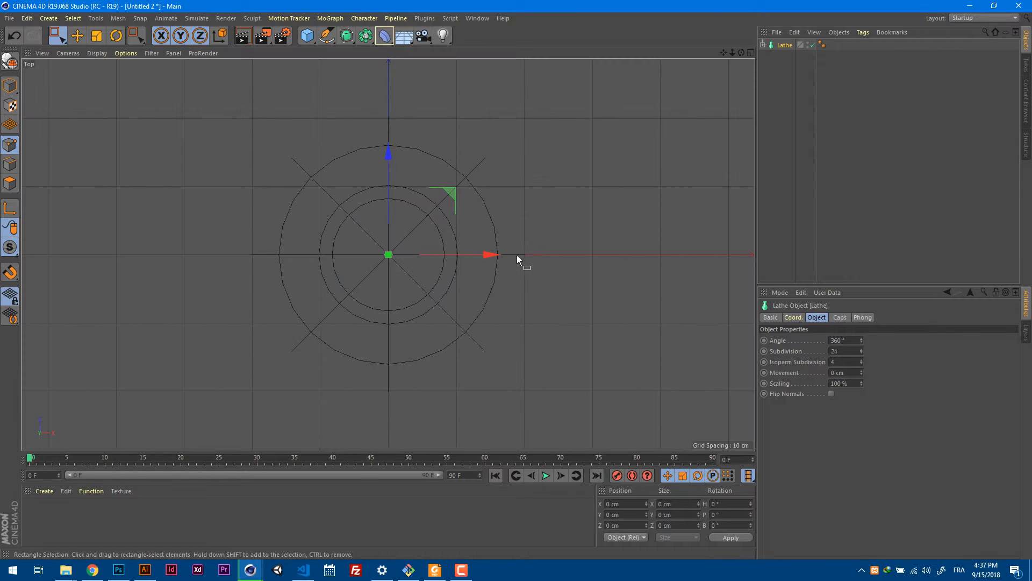
key(F3)
key(F4)
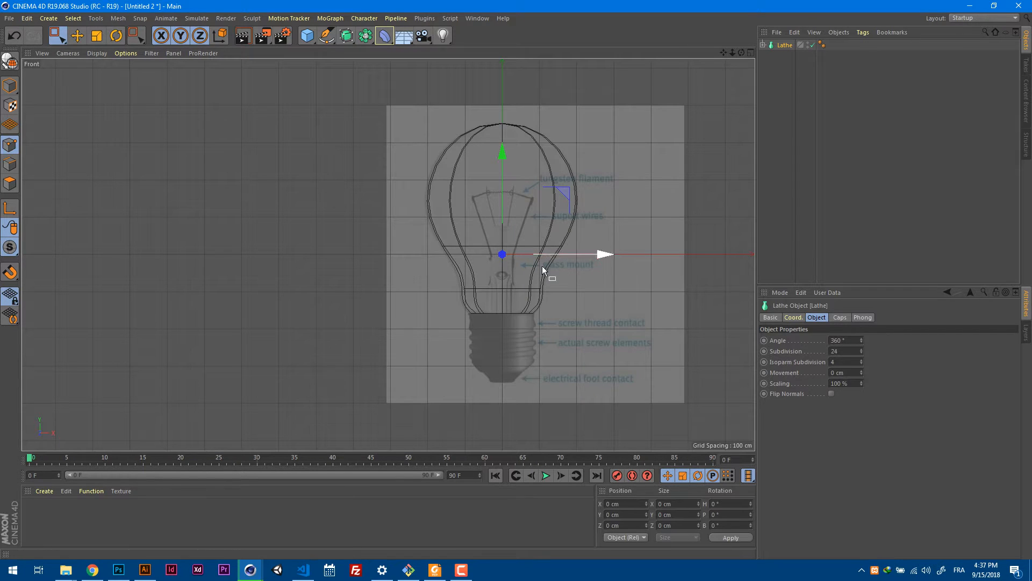
alt+middle_drag(553, 331, 521, 259)
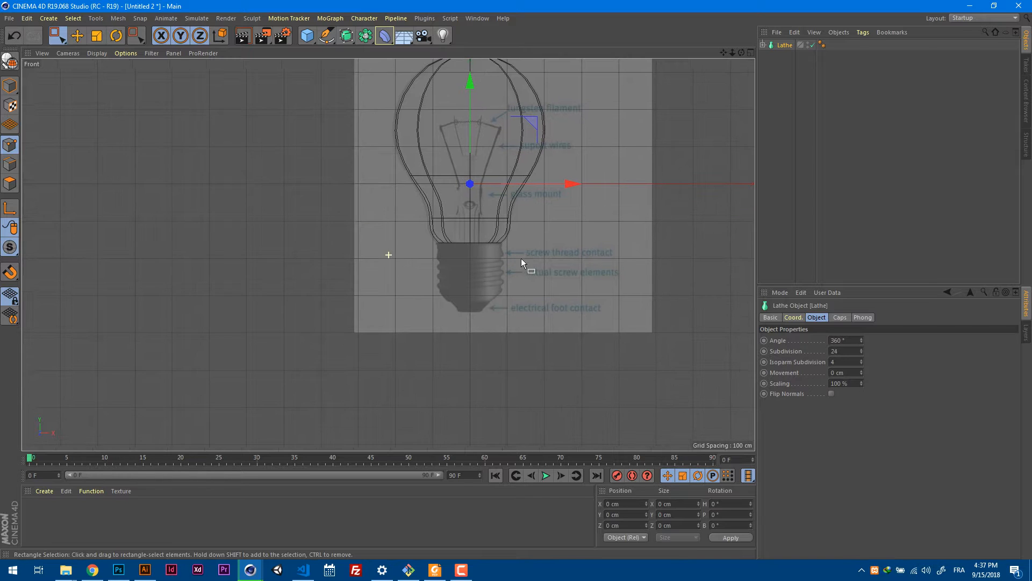
alt+right_drag(492, 268, 540, 258)
alt+middle_drag(544, 256, 396, 244)
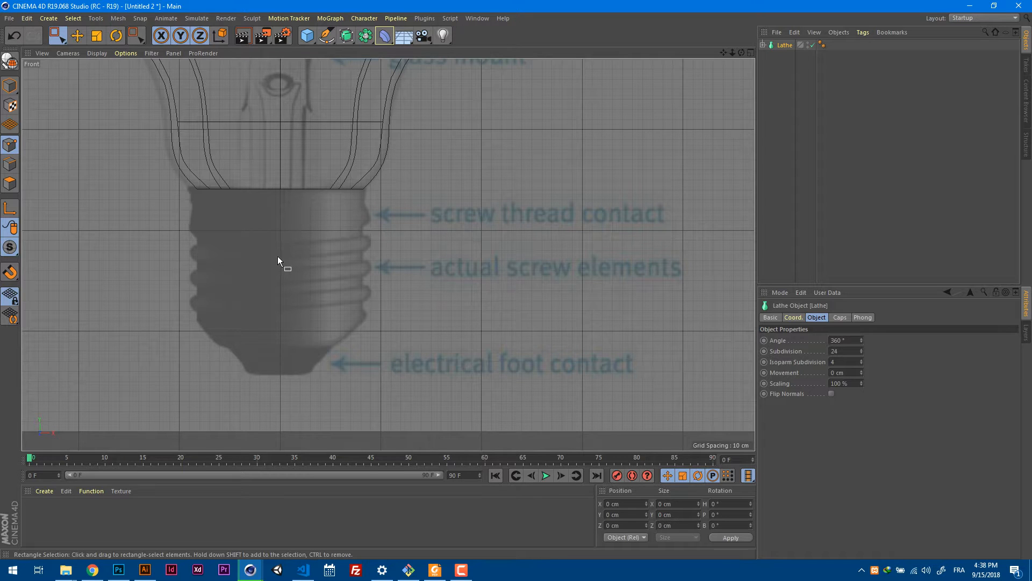
middle_drag(285, 263, 410, 262)
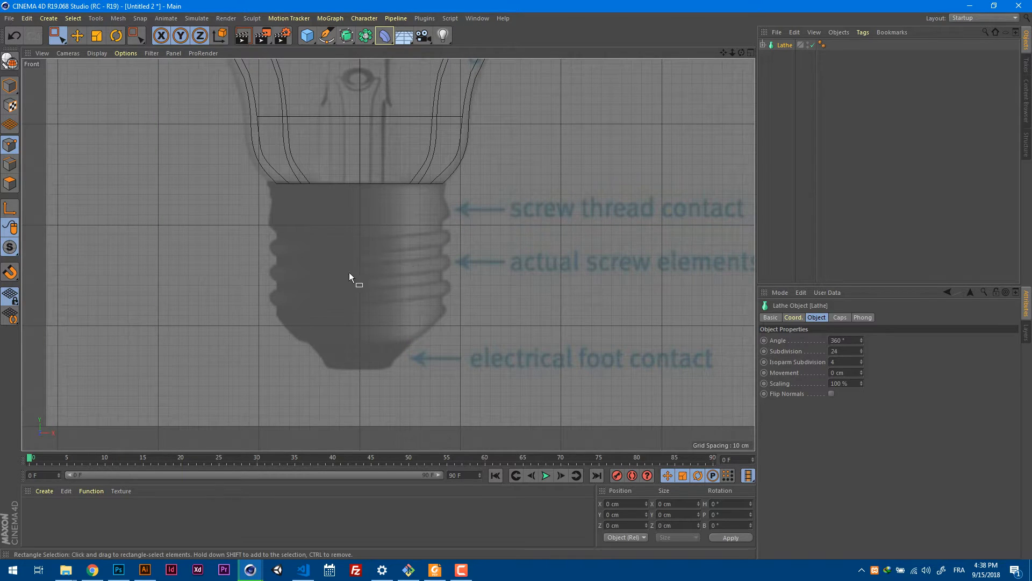
middle_drag(349, 272, 381, 241)
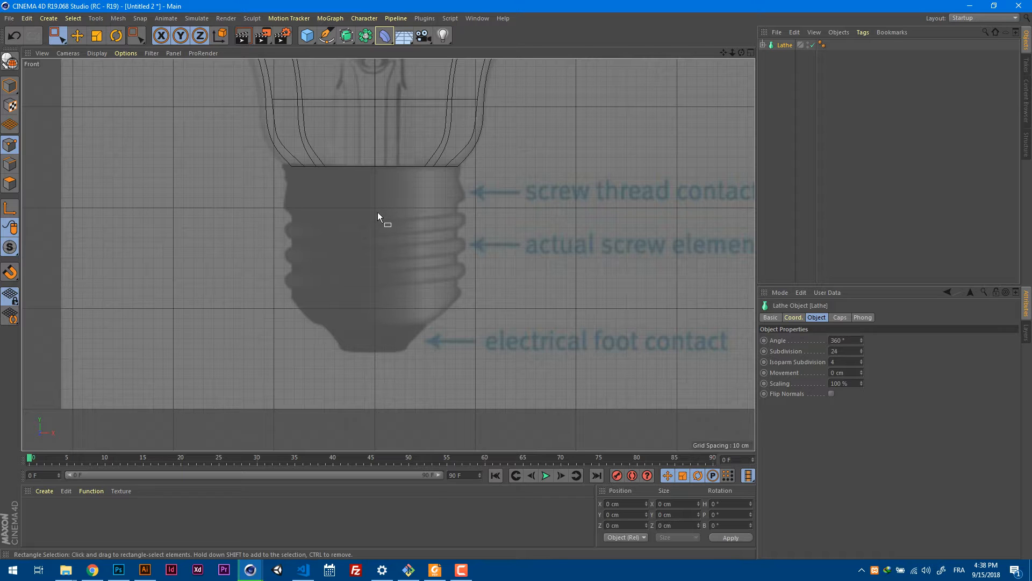
scroll(388, 258, up, 5)
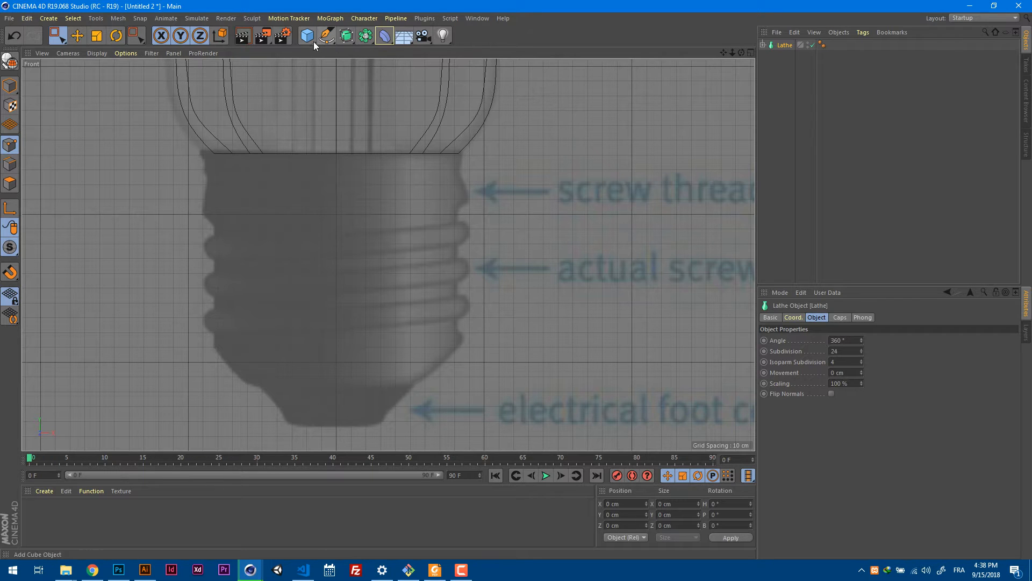
Start a Bezier Pen spline at the glass rim's outer corner and trace the base edge past the contact bulge onto the first thread ridge.
drag(327, 35, 357, 51)
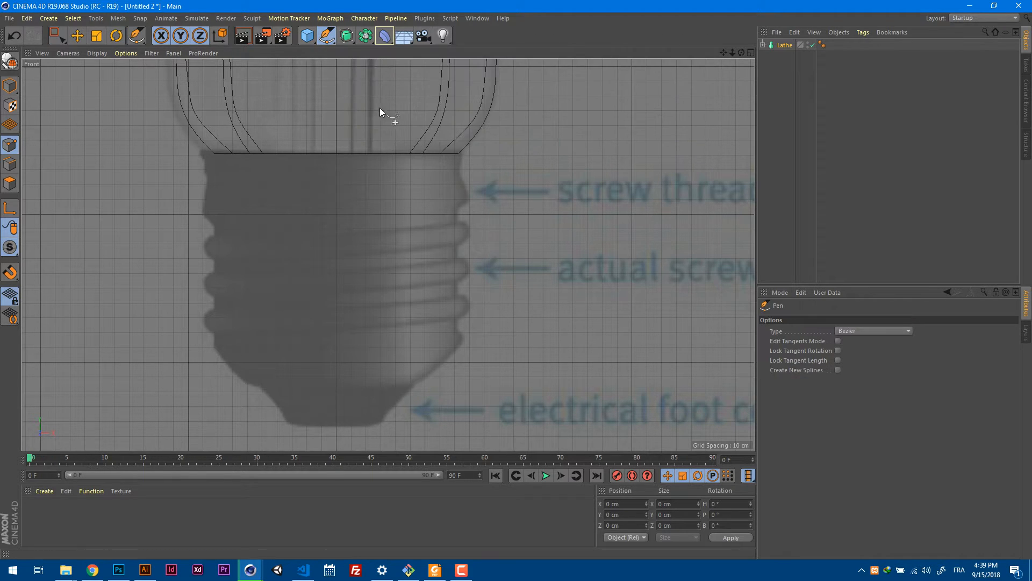
scroll(447, 235, up, 2)
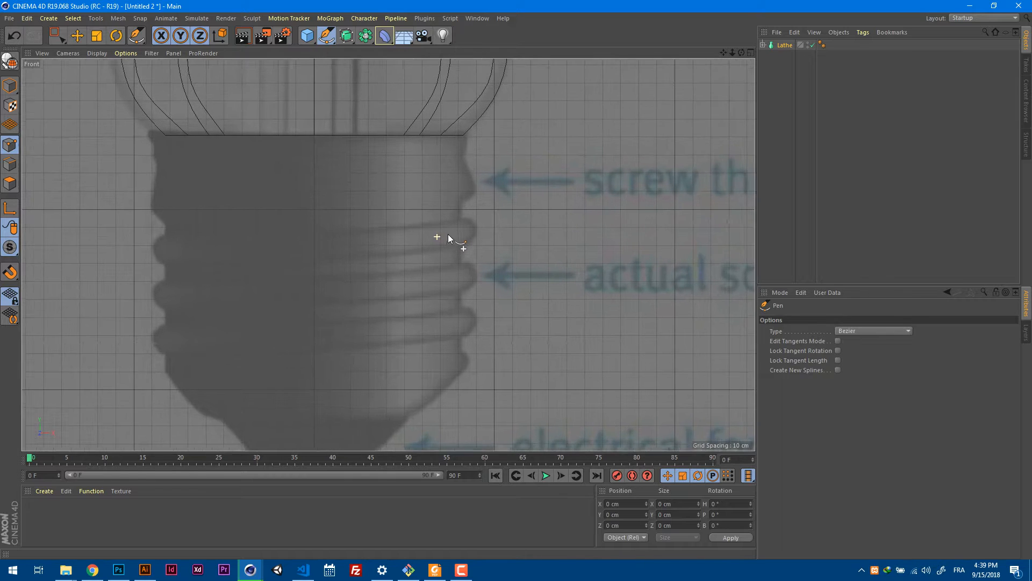
click(463, 130)
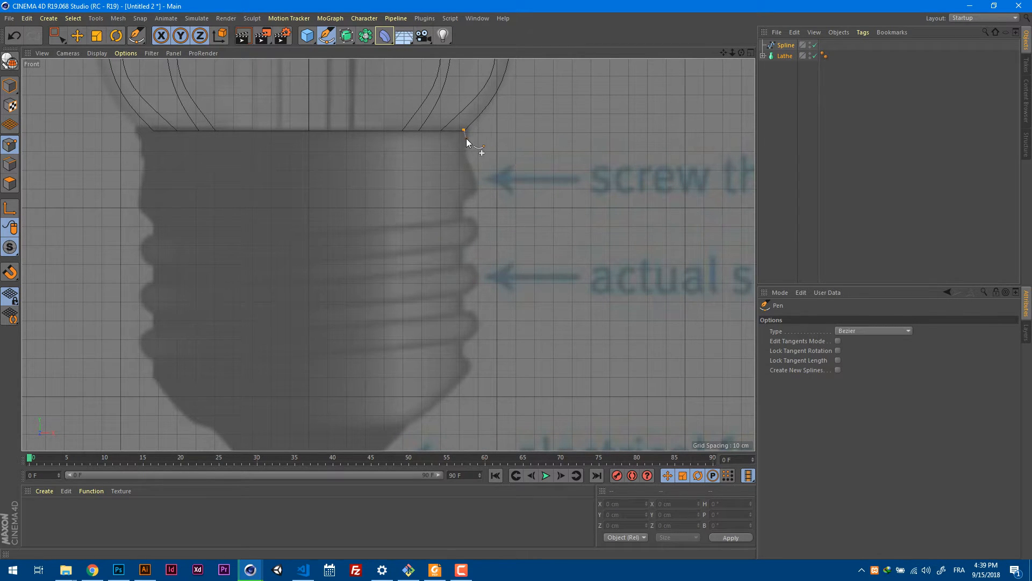
click(466, 137)
click(460, 200)
click(461, 219)
click(475, 228)
click(462, 246)
scroll(480, 257, up, 5)
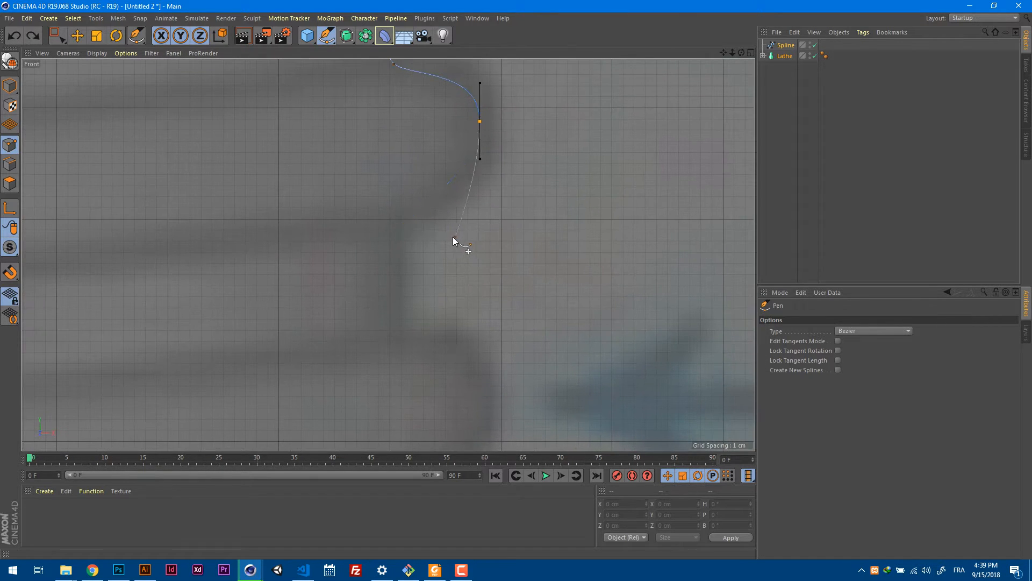
Continue the spline down the groove below the first thread ridge and around the curved second ridge.
click(402, 220)
click(401, 330)
alt+middle_drag(426, 337, 483, 144)
drag(499, 216, 495, 283)
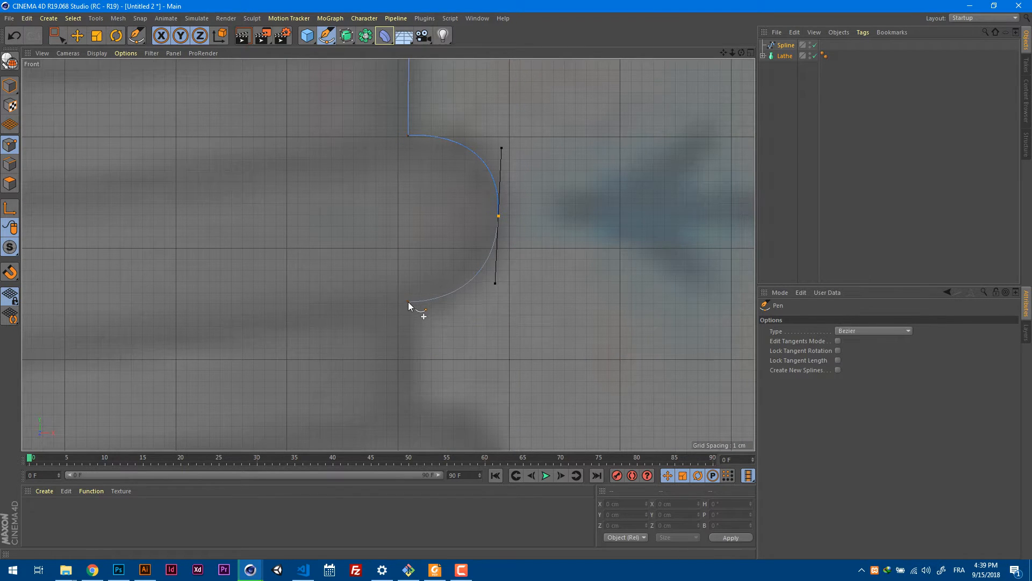
drag(409, 300, 443, 324)
alt+middle_drag(456, 315, 496, 114)
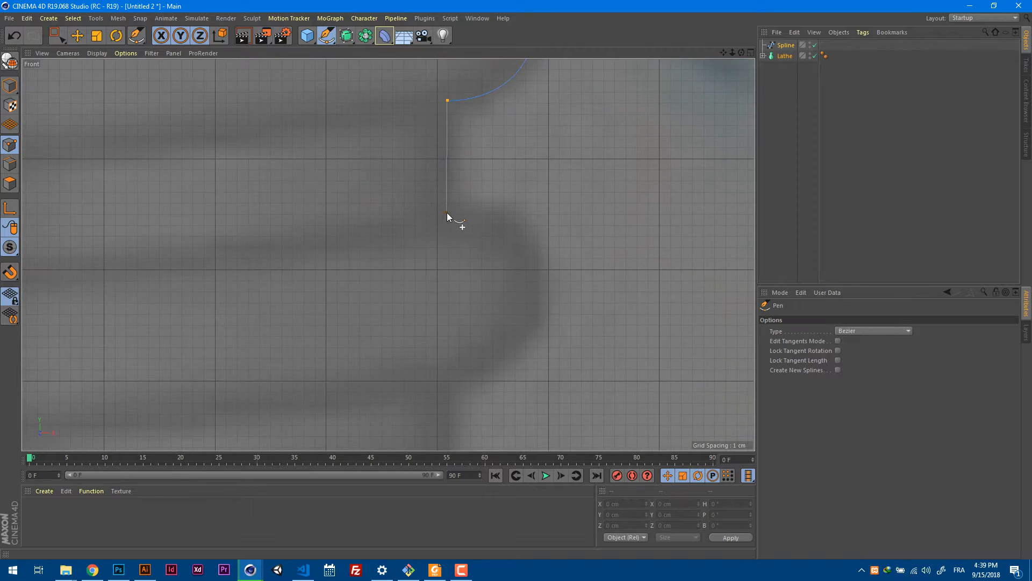
Extend the spline along the next straight groove and around the third thread ridge to its lower end.
click(449, 212)
alt+middle_drag(514, 229, 492, 141)
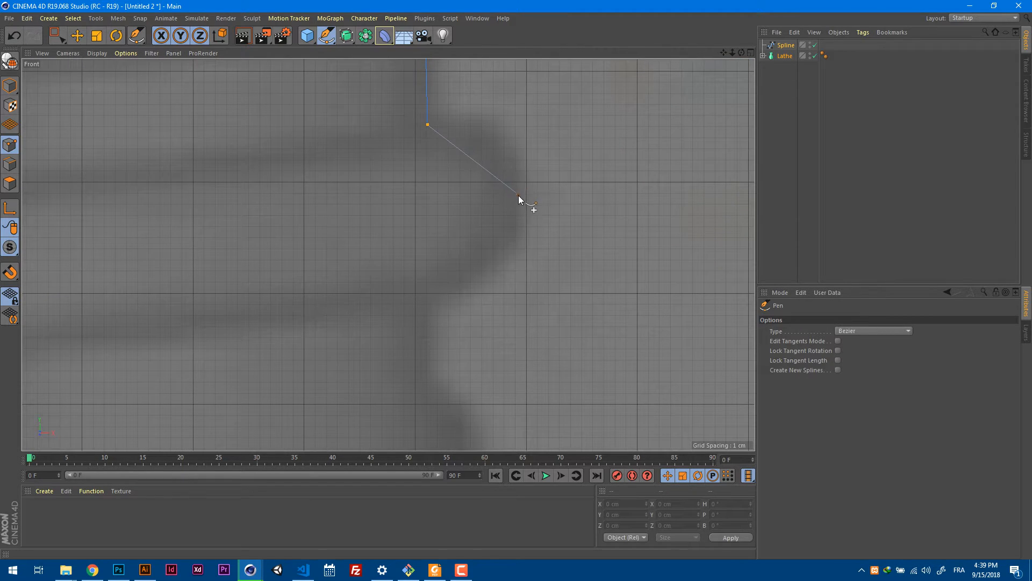
drag(517, 194, 514, 255)
drag(427, 292, 446, 317)
alt+middle_drag(446, 317, 457, 168)
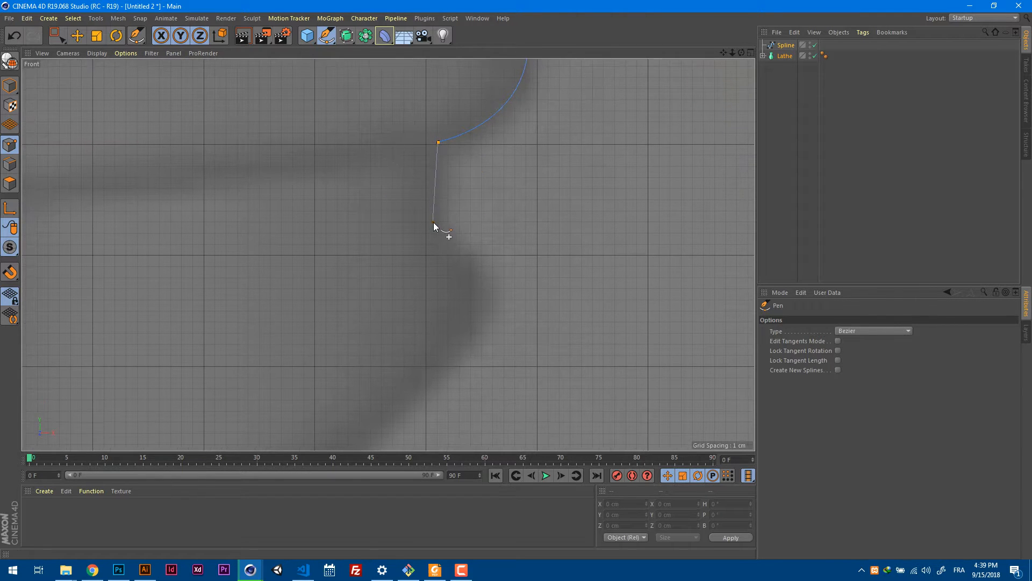
Trace the tapered lower base and electrical foot contact, ending the spline at the bulb's centre axis.
scroll(462, 209, down, 10)
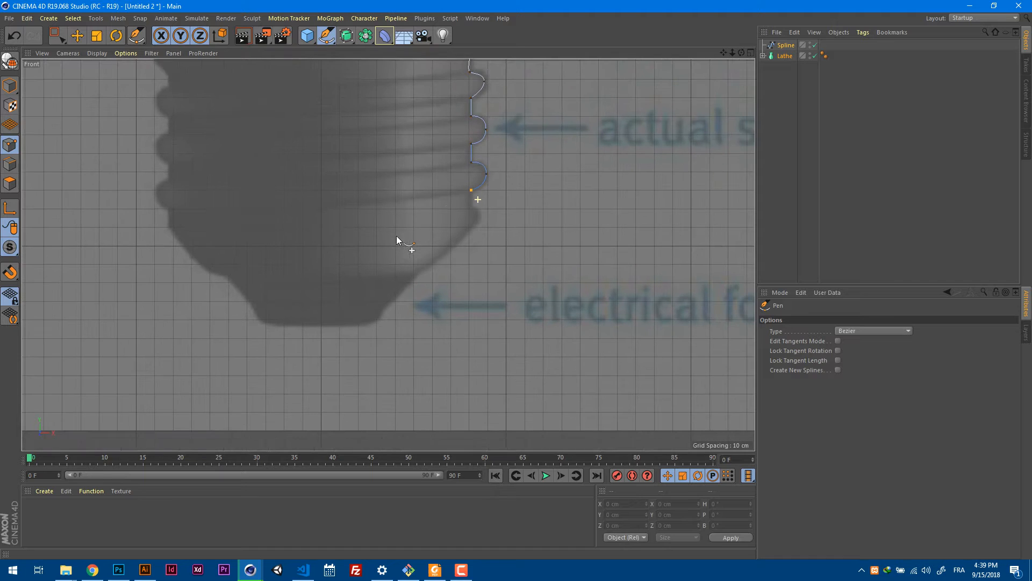
scroll(477, 201, up, 4)
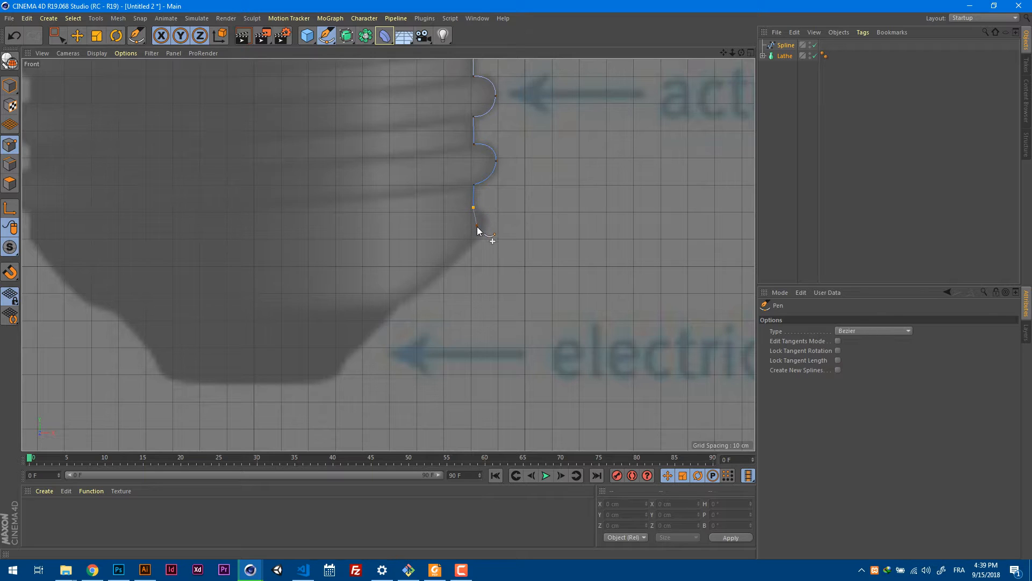
drag(463, 242, 463, 241)
drag(388, 311, 379, 318)
drag(340, 359, 299, 385)
click(253, 387)
Select the spline point just below the screw thread contact bulge and nudge it with the Move tool.
scroll(467, 325, down, 8)
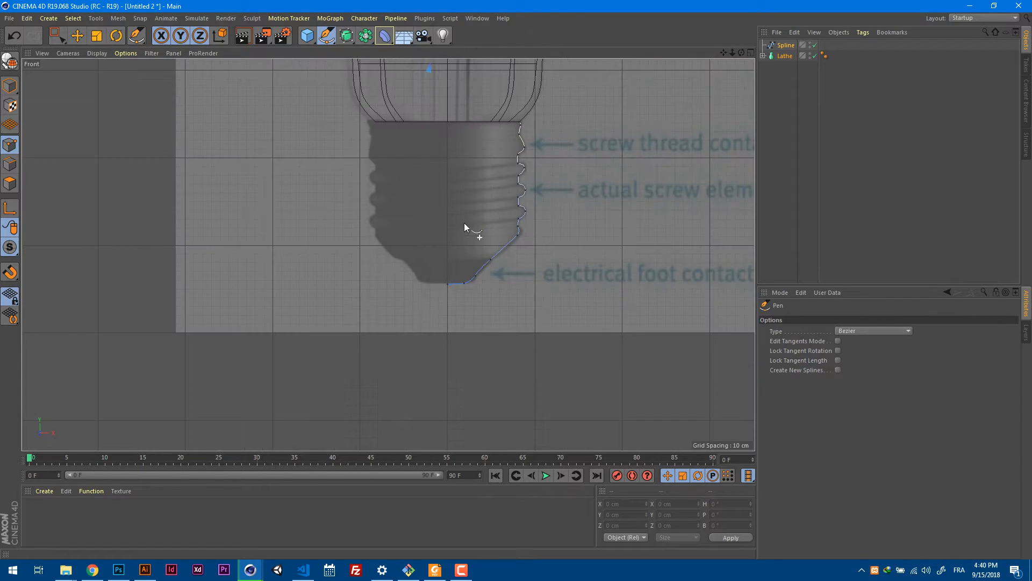
scroll(394, 259, down, 2)
scroll(460, 214, up, 10)
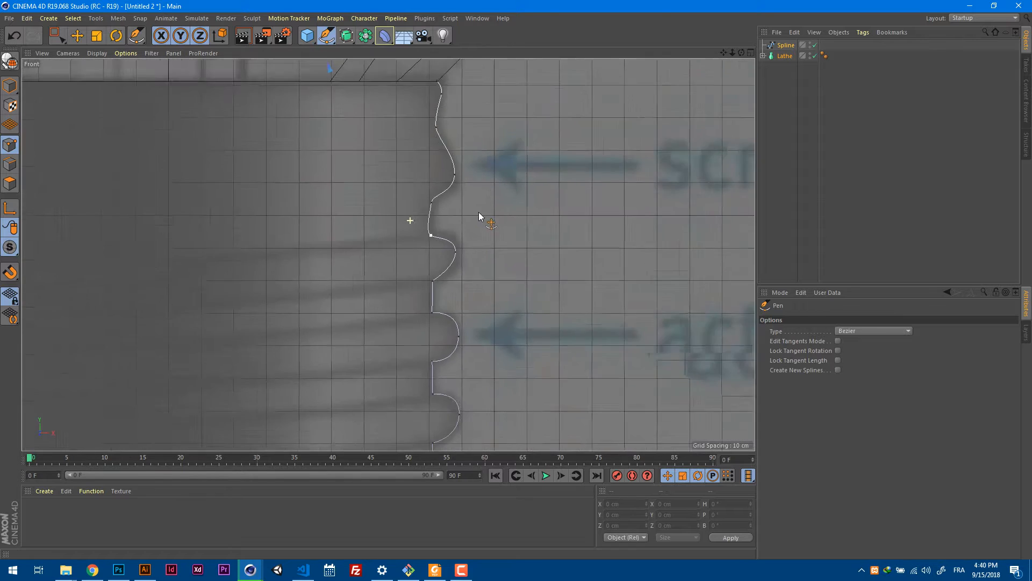
click(77, 35)
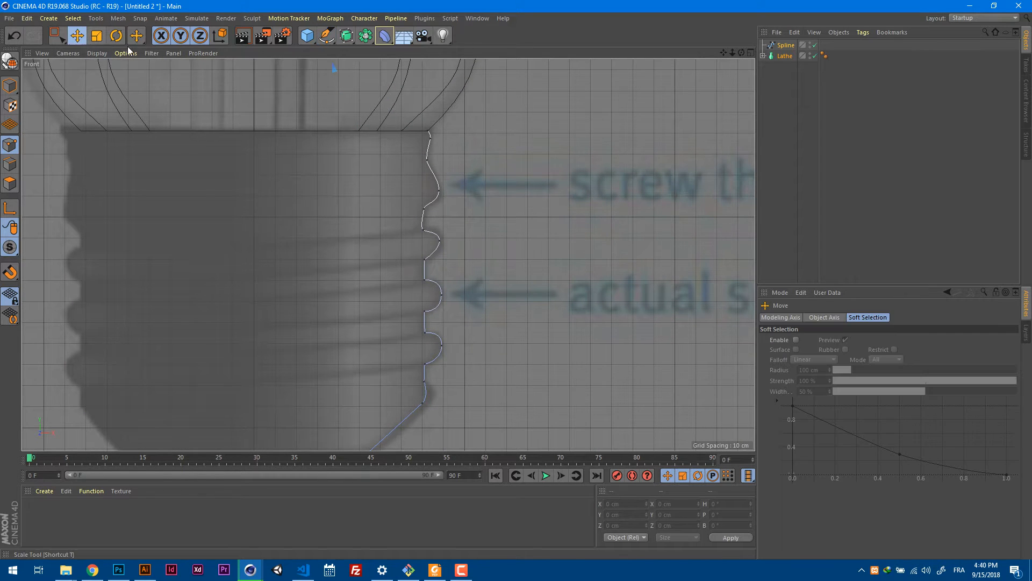
scroll(458, 216, up, 5)
click(440, 243)
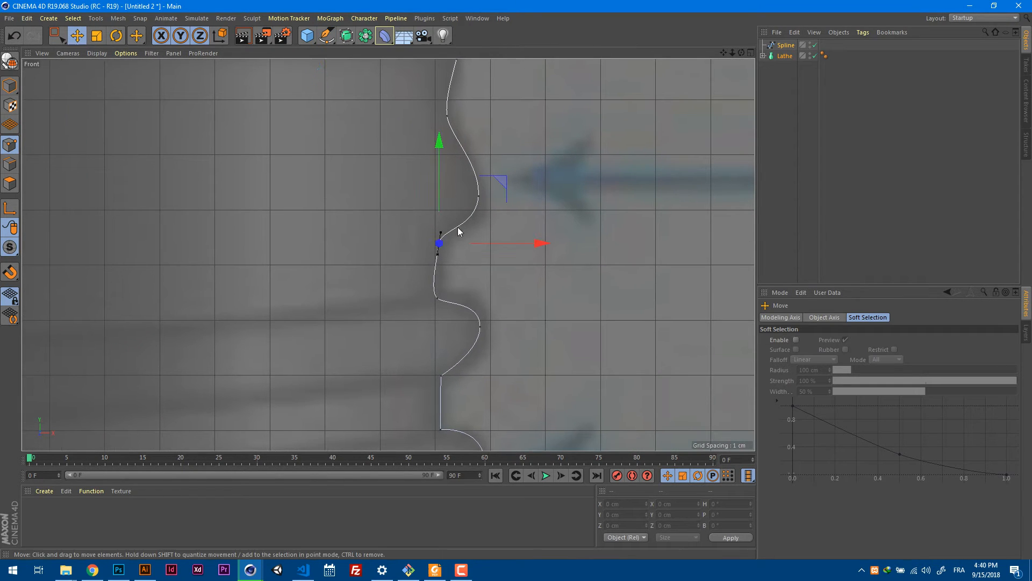
drag(439, 194, 436, 190)
scroll(419, 196, down, 5)
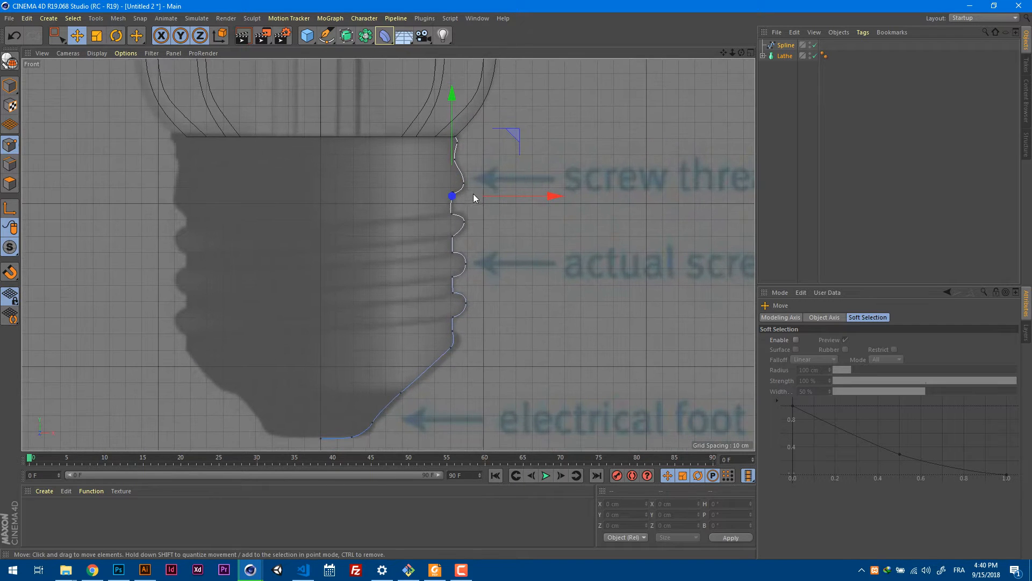
scroll(473, 198, up, 3)
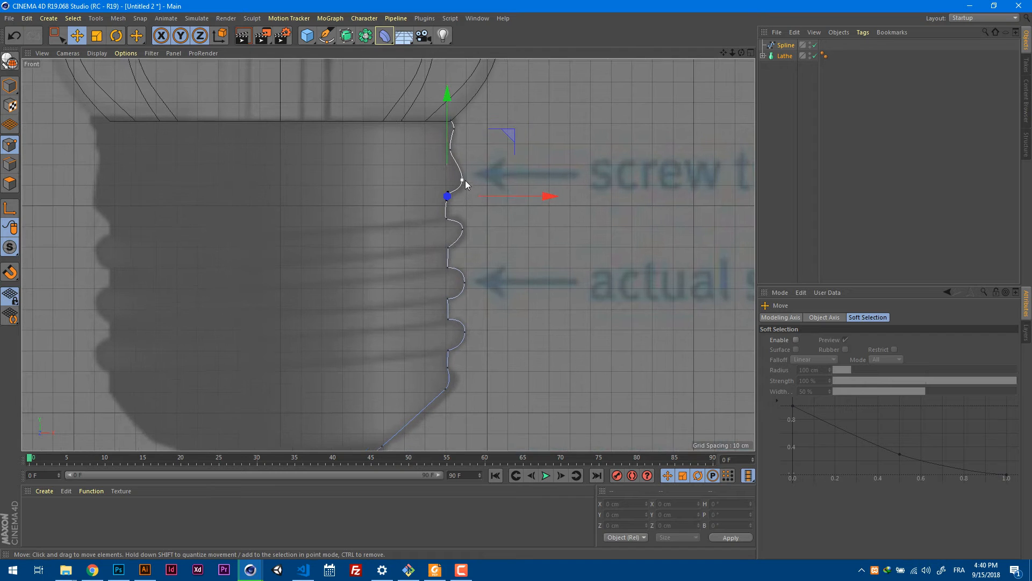
Delete the three spline points forming the screw thread contact bulge: its outermost, lower and upper points.
click(462, 180)
key(Delete)
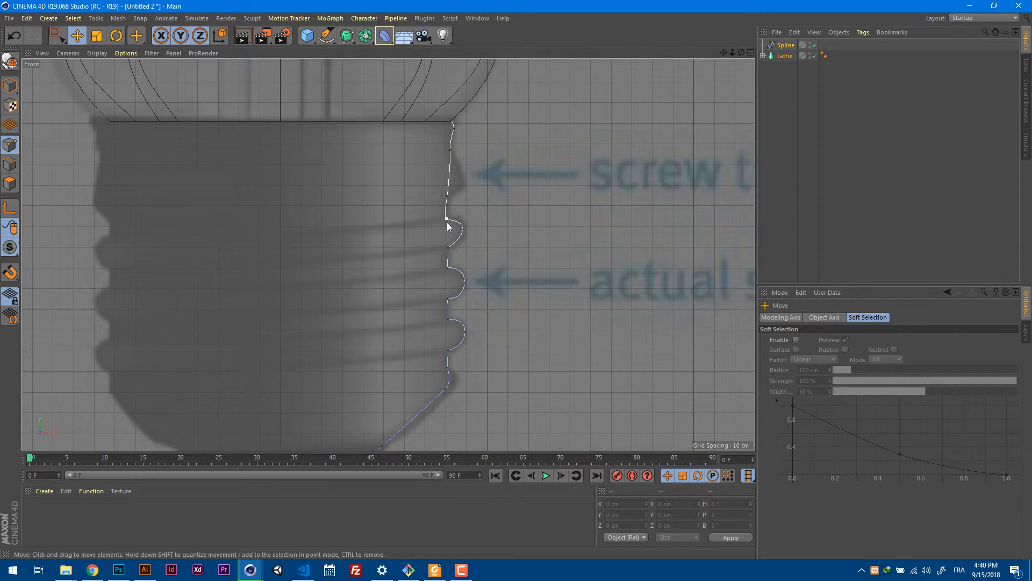
scroll(467, 314, up, 2)
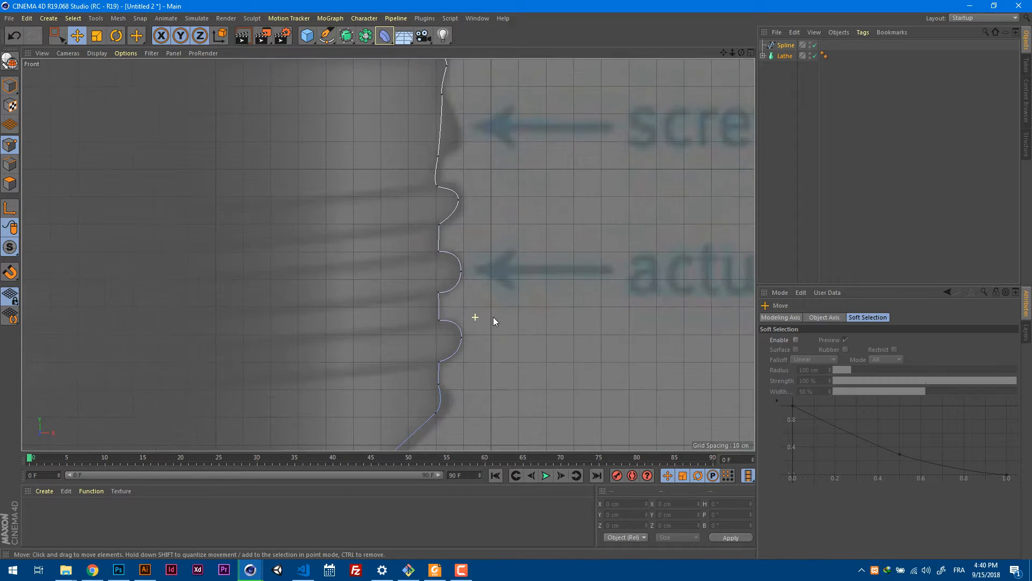
scroll(470, 318, down, 3)
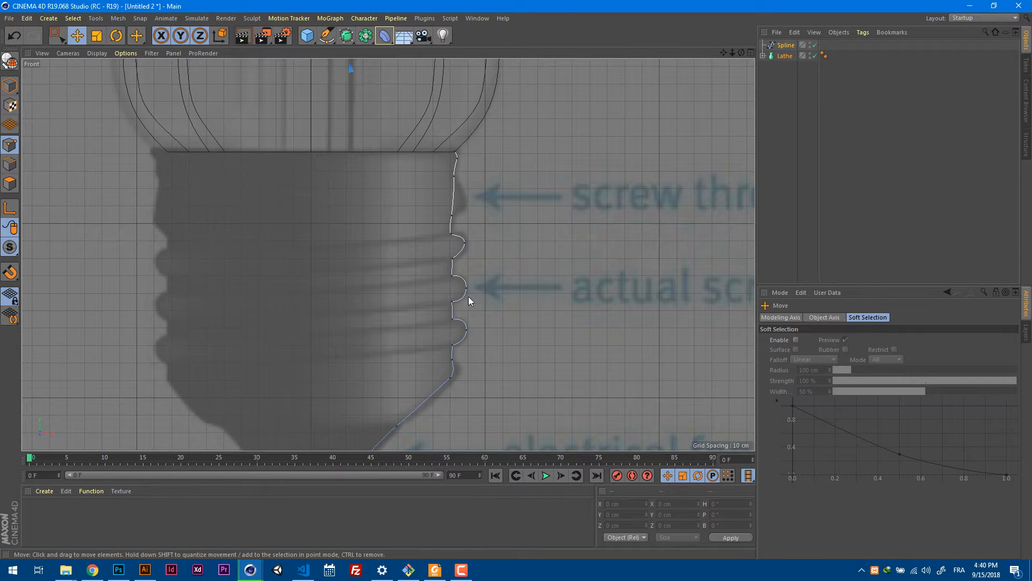
scroll(470, 285, down, 3)
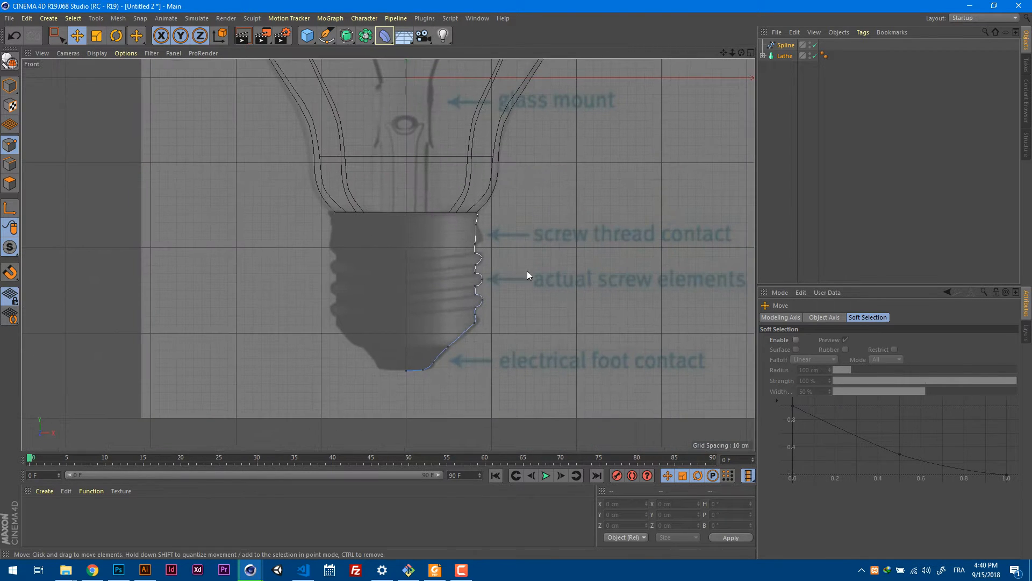
alt+middle_drag(527, 275, 505, 277)
scroll(475, 253, up, 5)
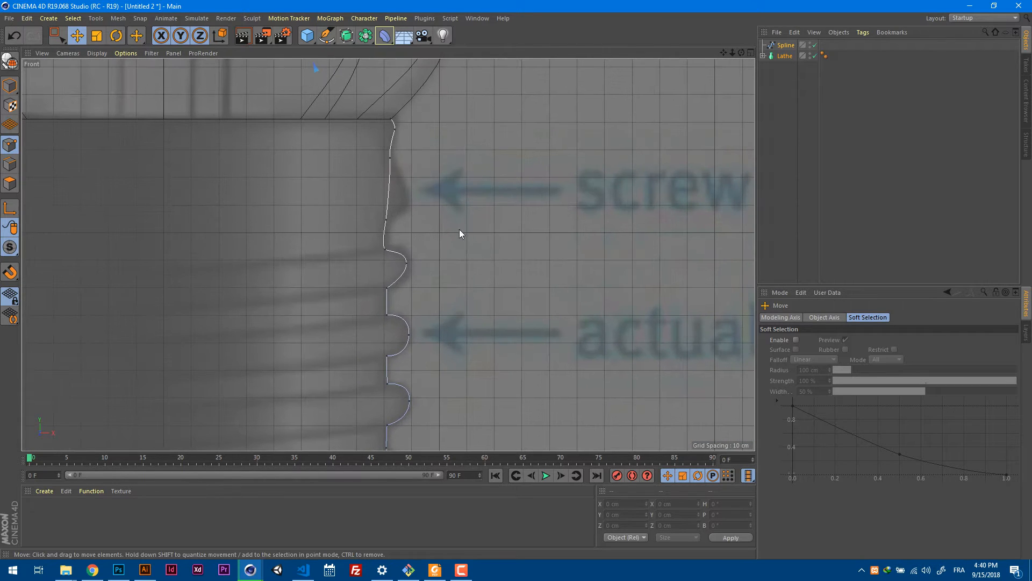
click(387, 219)
key(Delete)
click(391, 159)
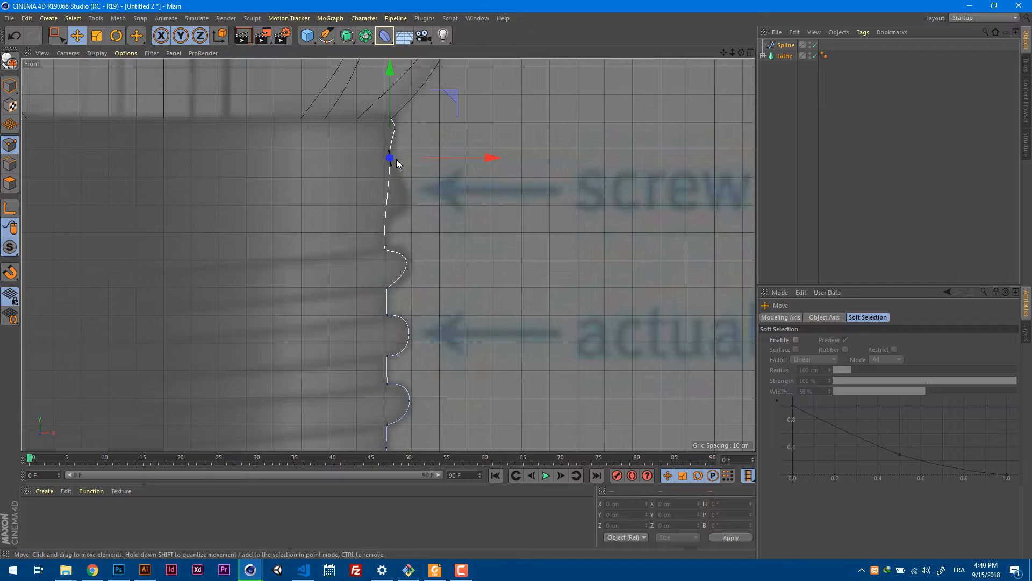
key(Delete)
Raise the corner point at the top of the first thread ridge slightly.
click(389, 247)
scroll(392, 248, up, 5)
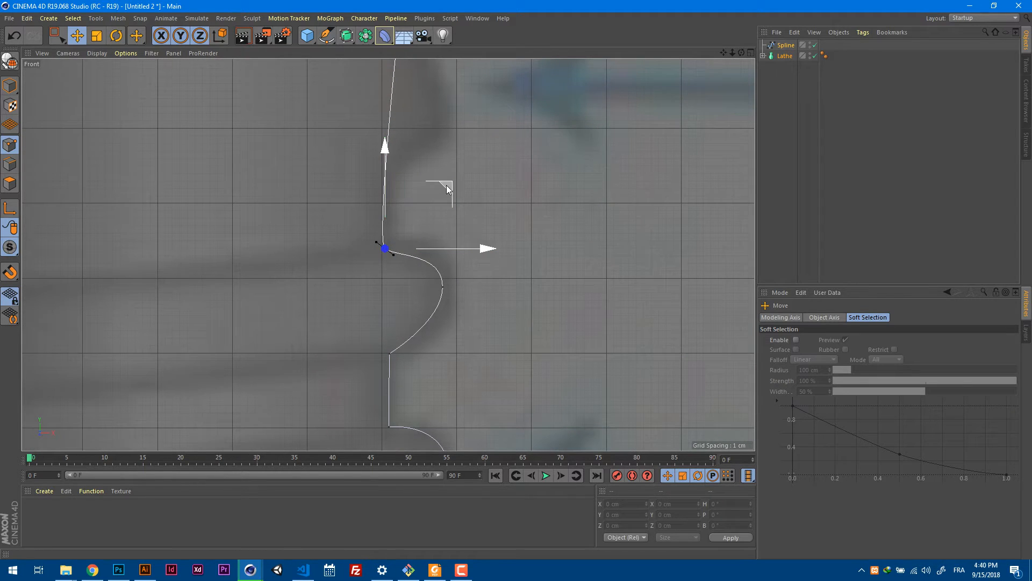
drag(449, 183, 448, 178)
right_click(411, 213)
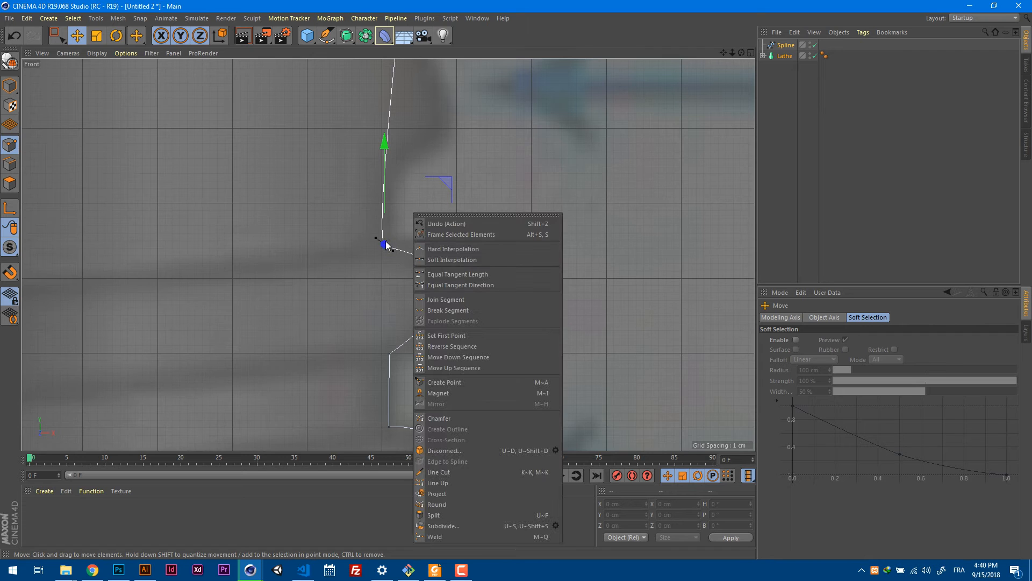
key(Escape)
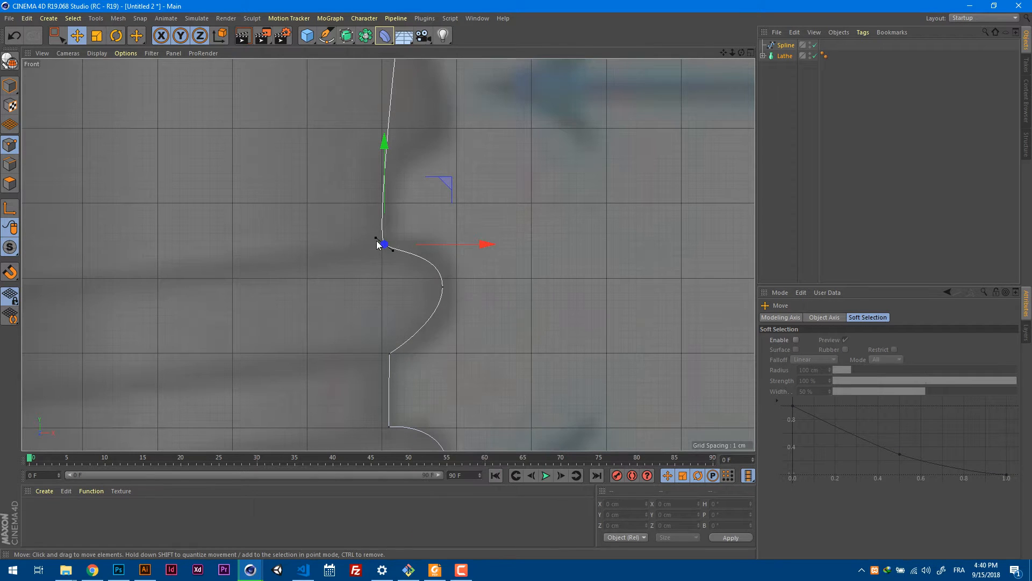
Try to reshape the tangent handles of the corner point above the first thread ridge, and undo the attempts.
mouse_move(376, 238)
mouse_down()
mouse_move(357, 217)
mouse_move(377, 243)
mouse_up()
key(ctrl+z)
key(ctrl+z)
alt+right_drag(380, 237, 466, 230)
mouse_move(359, 242)
mouse_down()
mouse_move(357, 198)
mouse_move(357, 251)
mouse_up()
key(ctrl+z)
Apply Hard Interpolation to the corner point at the top of the first thread ridge.
scroll(398, 244, down, 3)
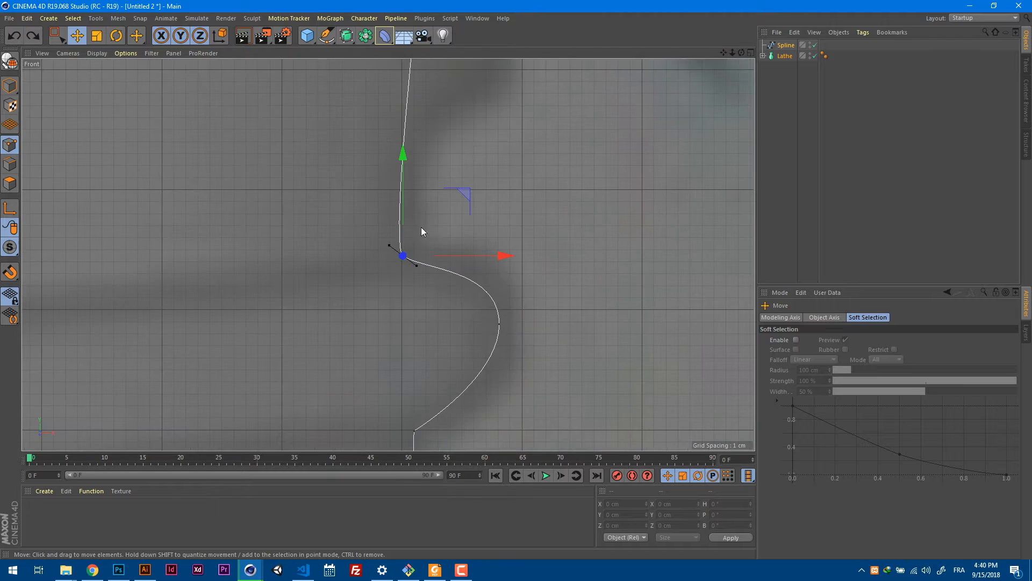
right_click(431, 227)
click(476, 272)
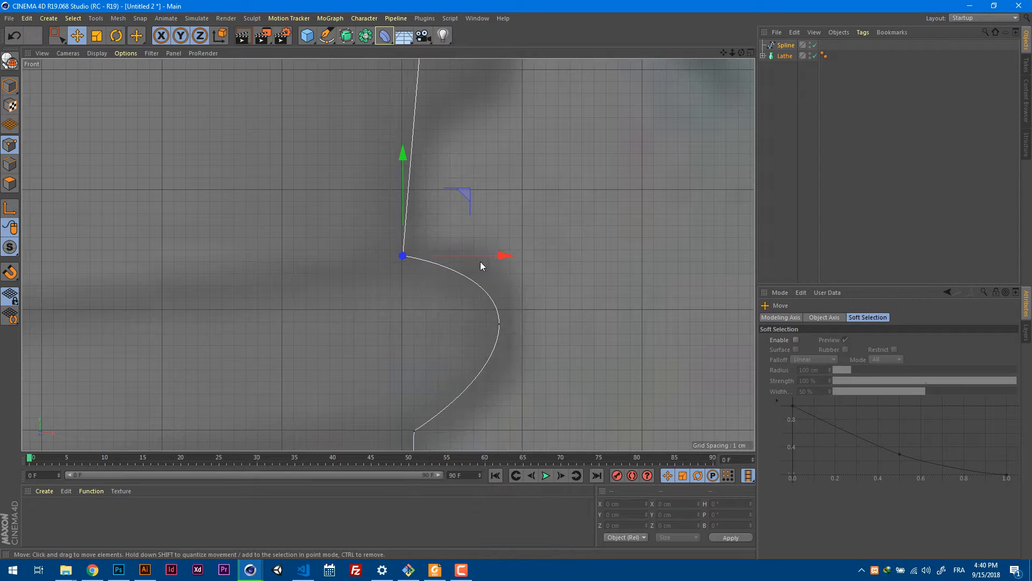
scroll(446, 271, down, 4)
scroll(505, 202, up, 4)
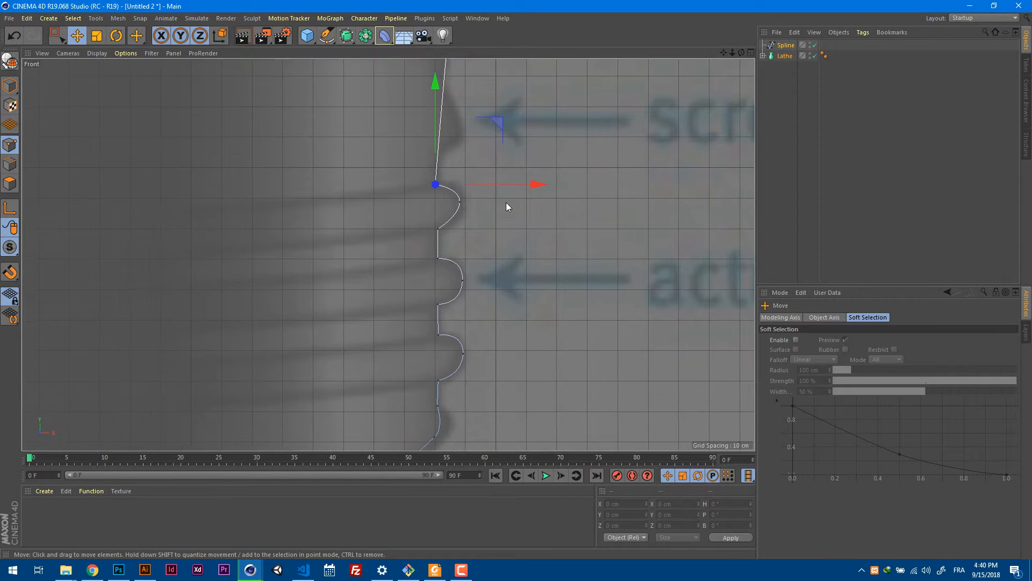
Lengthen the vertical tangent handles at the first thread ridge's outermost point to round the ridge.
click(466, 187)
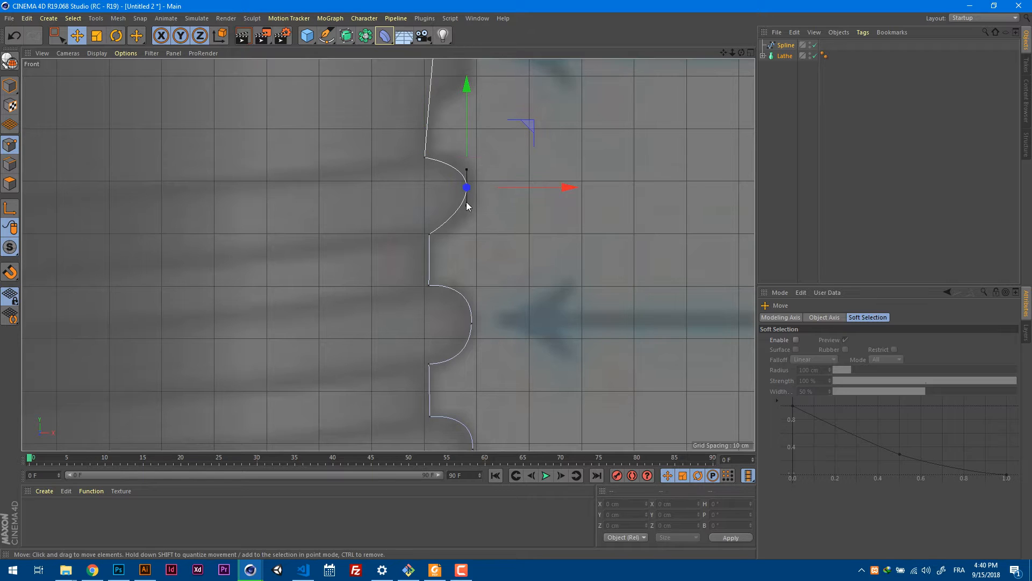
drag(467, 206, 468, 212)
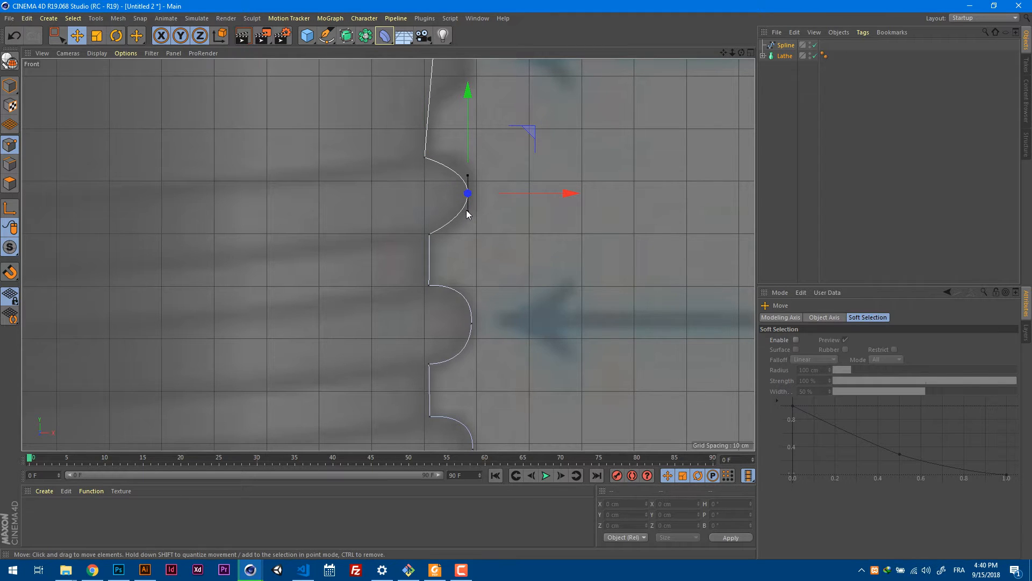
scroll(476, 211, up, 2)
click(798, 86)
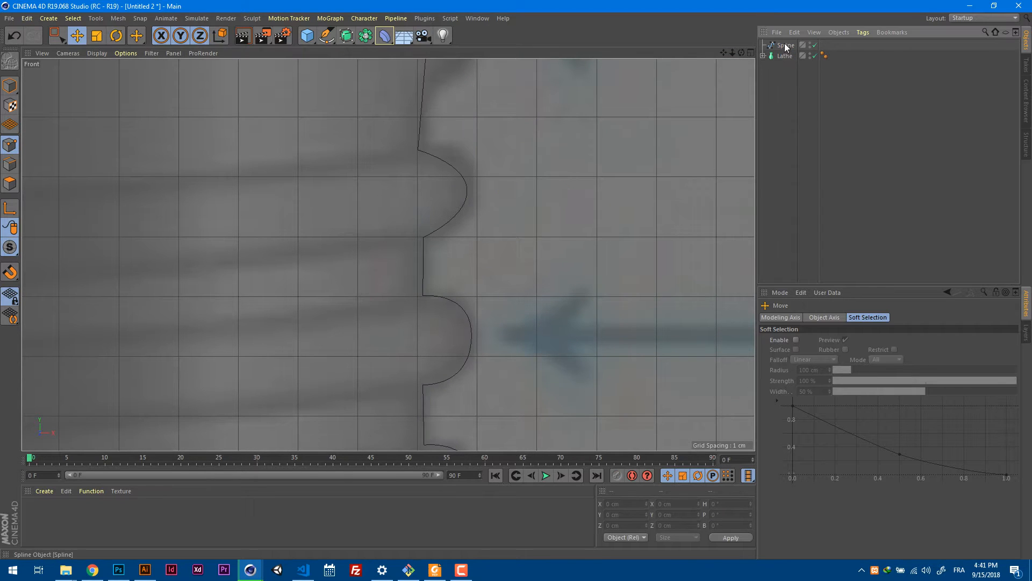
click(786, 46)
drag(466, 206, 467, 222)
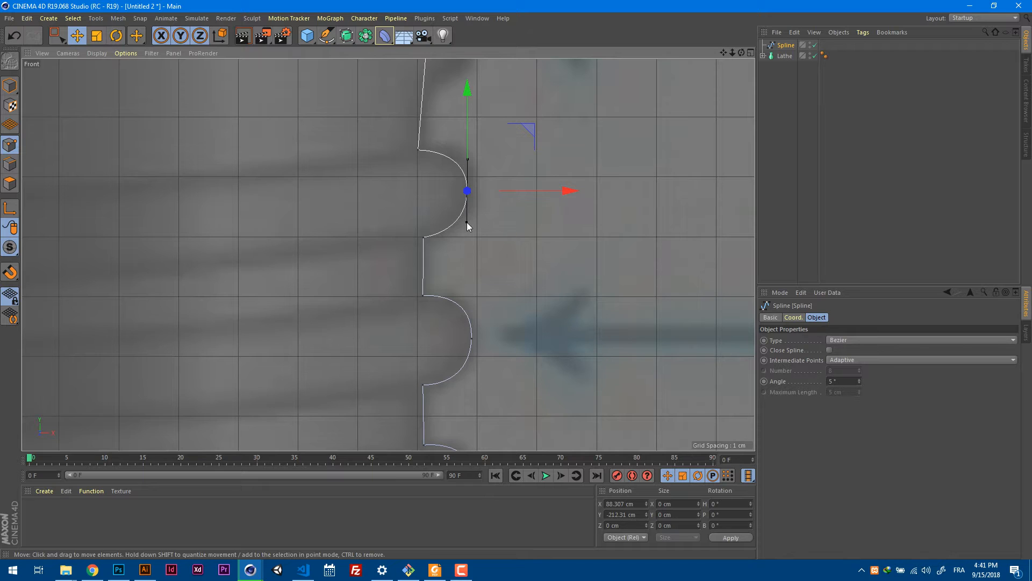
Select the second thread ridge's outermost point and fine-tune its curve with the tangent handles.
alt+middle_drag(490, 249, 485, 175)
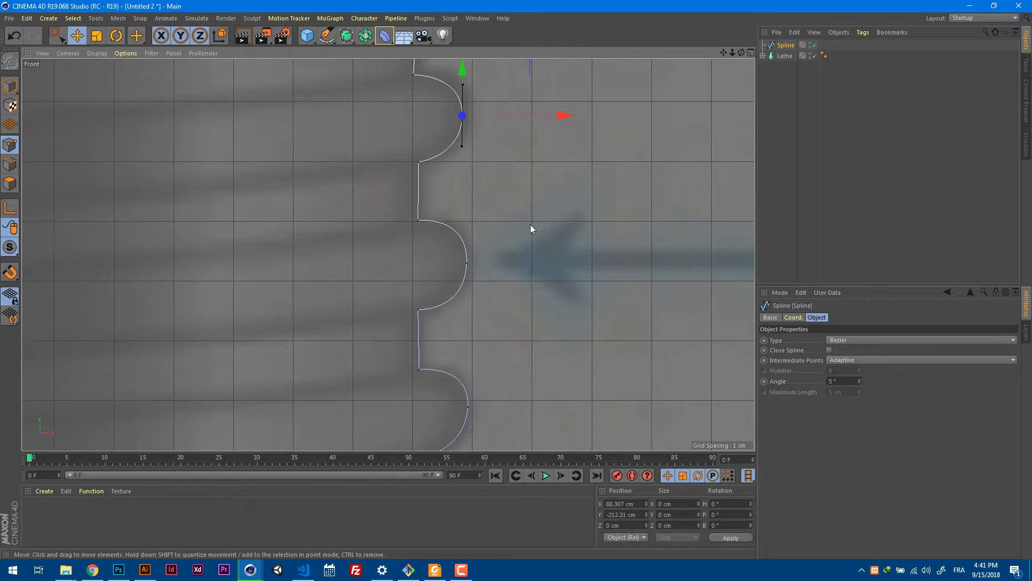
click(466, 264)
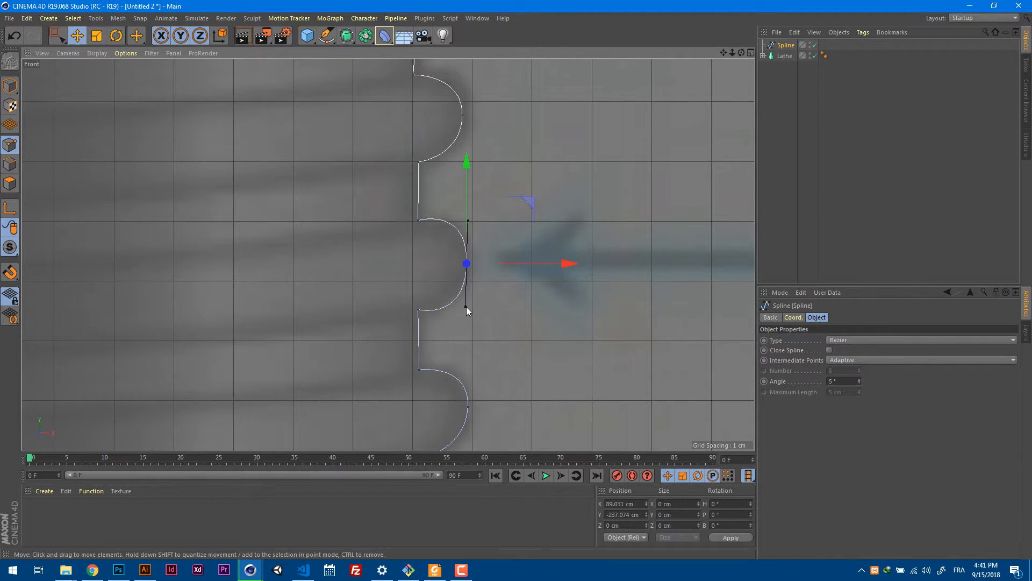
scroll(466, 306, down, 4)
Select the outermost points of all three thread ridges and set their X size to 0 to align them vertically.
key(0)
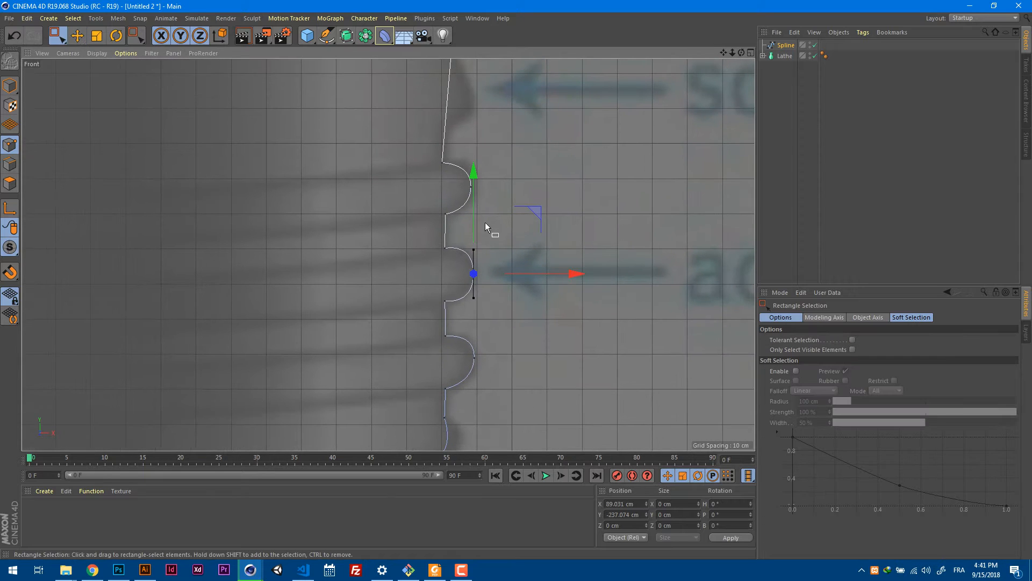
drag(500, 180, 461, 414)
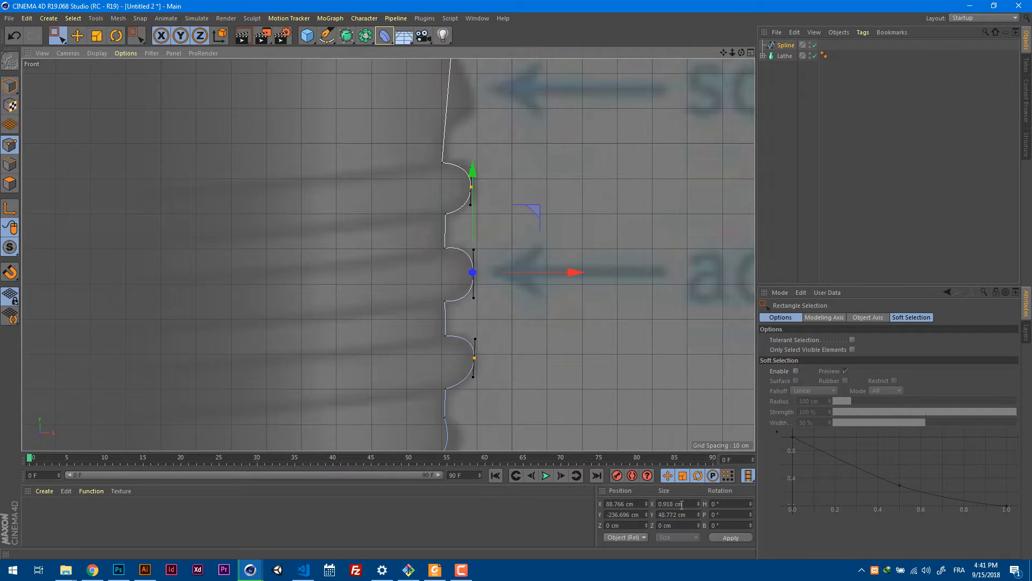
click(698, 502)
click(669, 504)
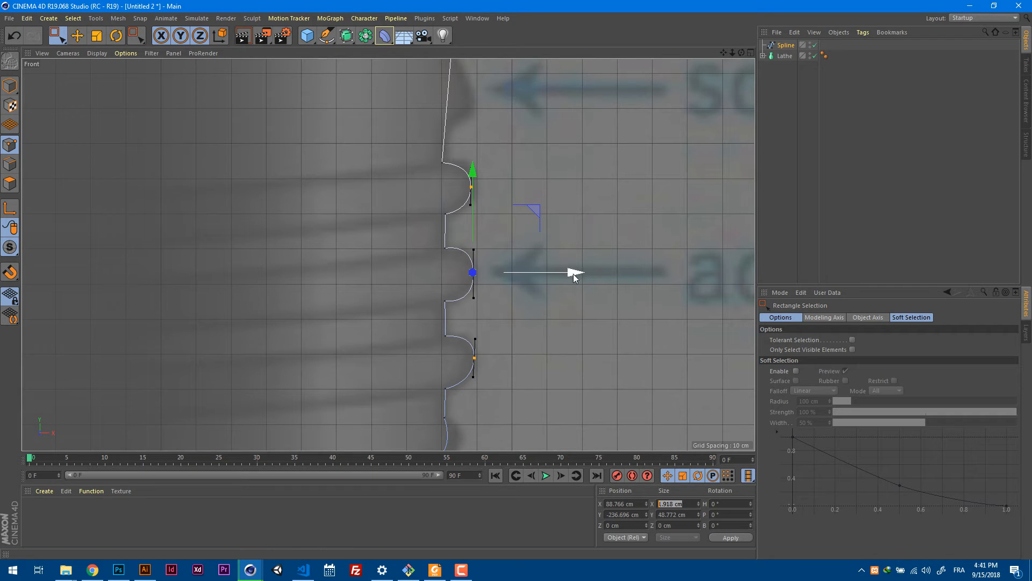
text(0)
key(Return)
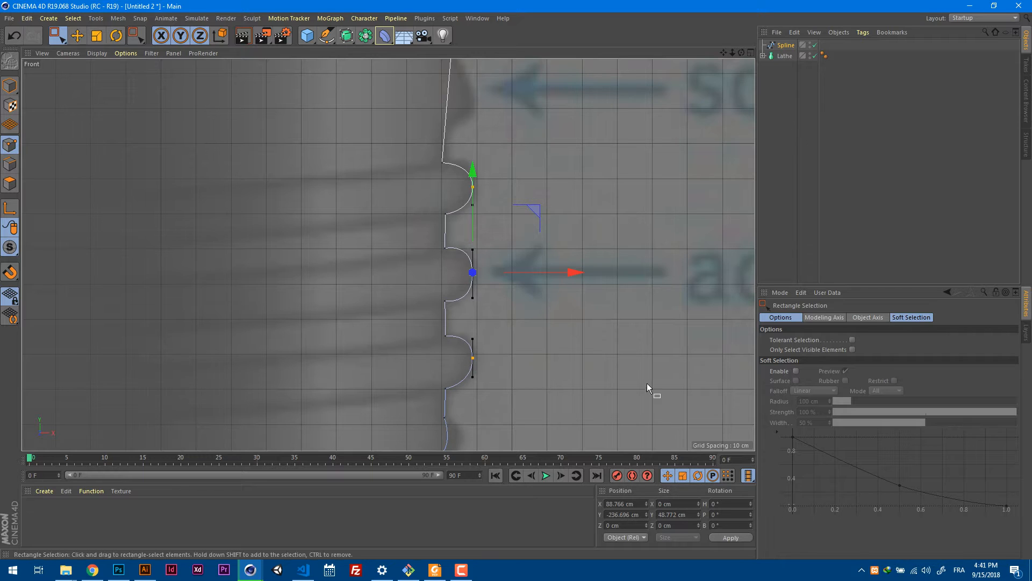
Select the third thread ridge's outermost point, nudge it slightly down and adjust its vertical tangent handles to round the ridge evenly.
click(496, 341)
click(474, 358)
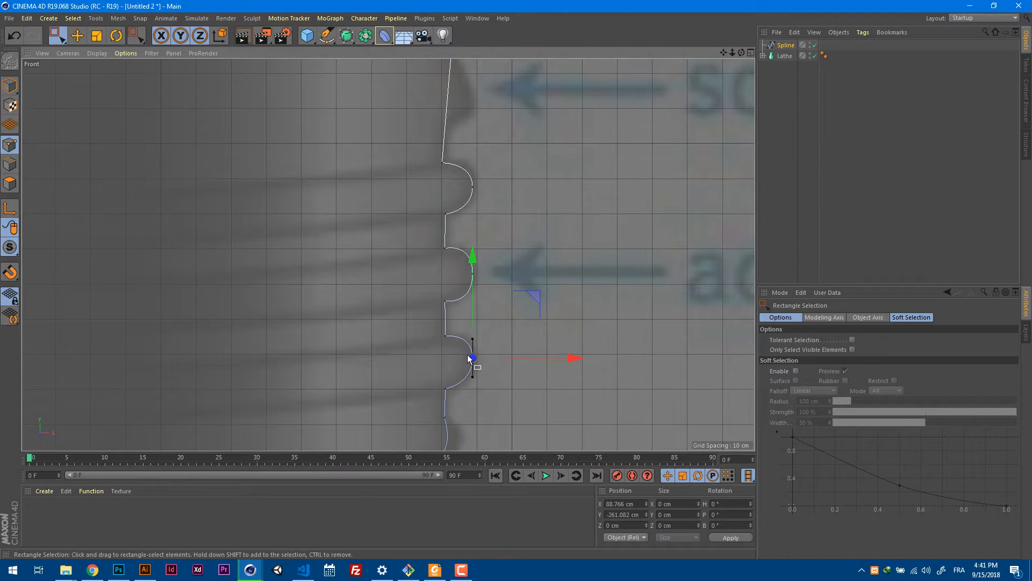
key(e)
scroll(517, 360, up, 3)
scroll(517, 360, up, 3)
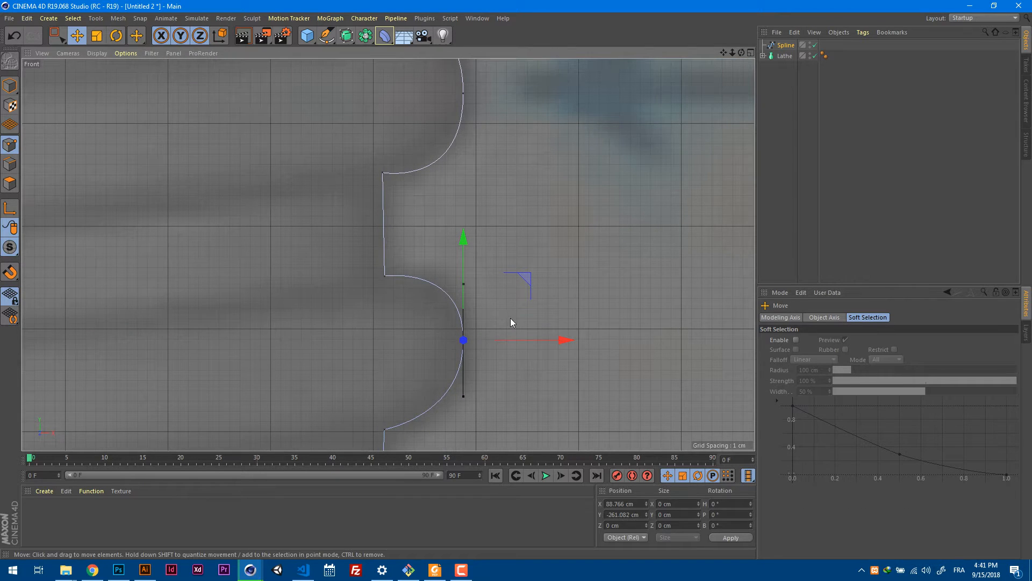
alt+middle_drag(504, 296, 510, 207)
drag(469, 182, 468, 210)
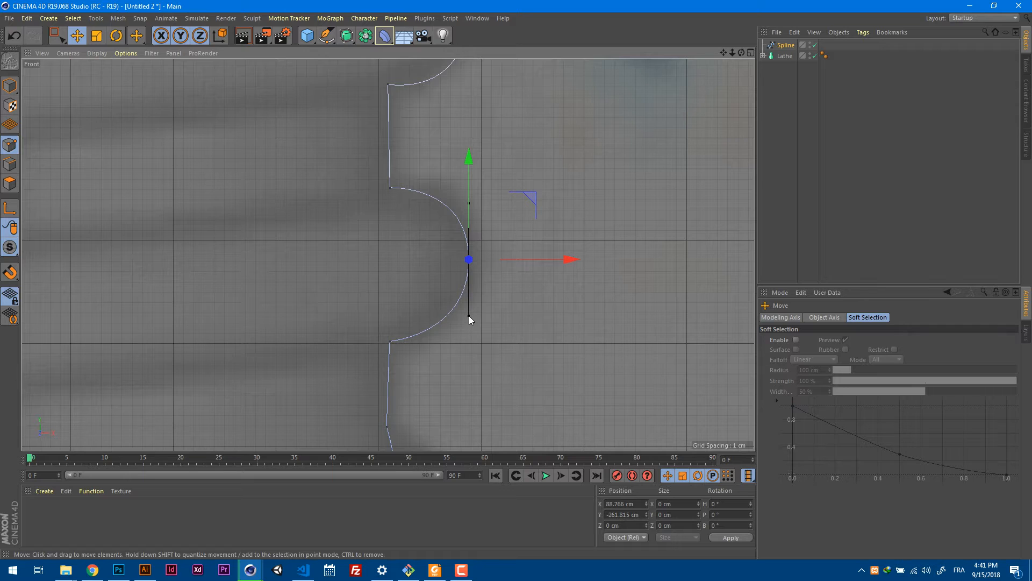
drag(469, 315, 468, 312)
Select the second thread ridge's outermost point and fine-tune its position and lower tangent handle to even out the curve.
alt+middle_drag(521, 138, 514, 338)
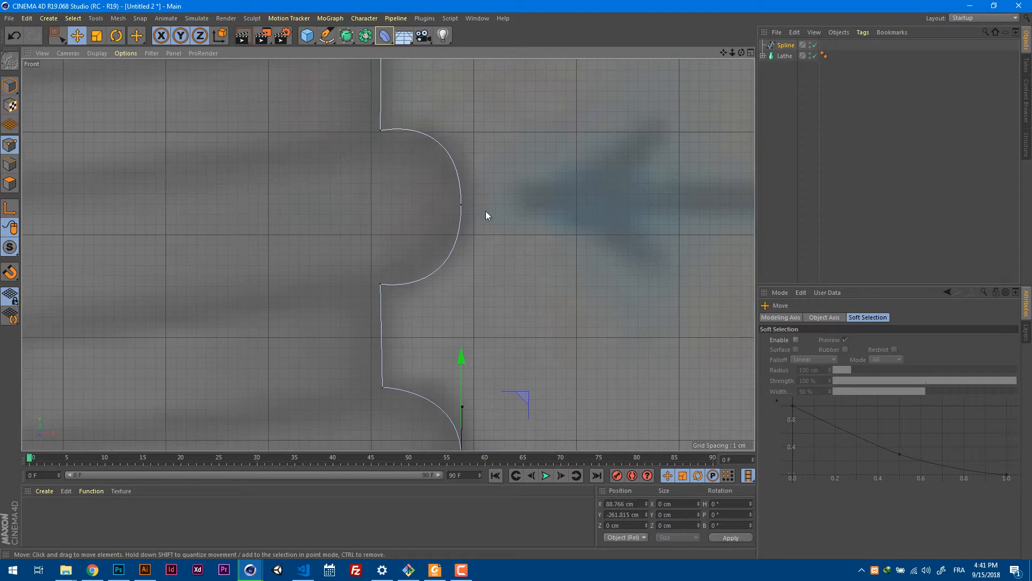
click(461, 205)
drag(460, 275, 459, 266)
scroll(489, 204, down, 5)
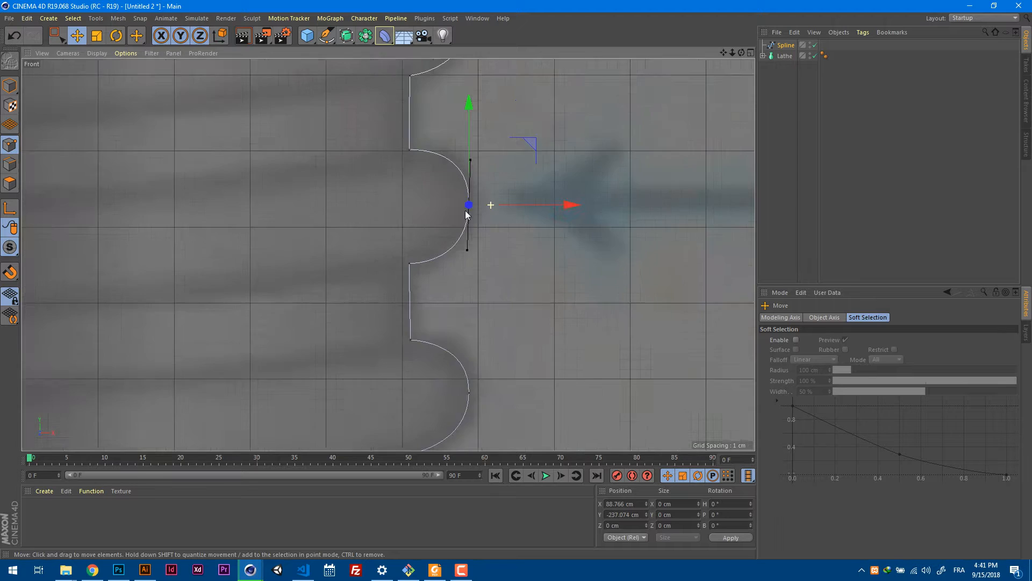
alt+right_drag(433, 228, 430, 230)
Move the corner point below the third thread ridge slightly down and inward, to about X 78.6 cm, Y -290.3 cm.
alt+middle_drag(502, 257, 548, 141)
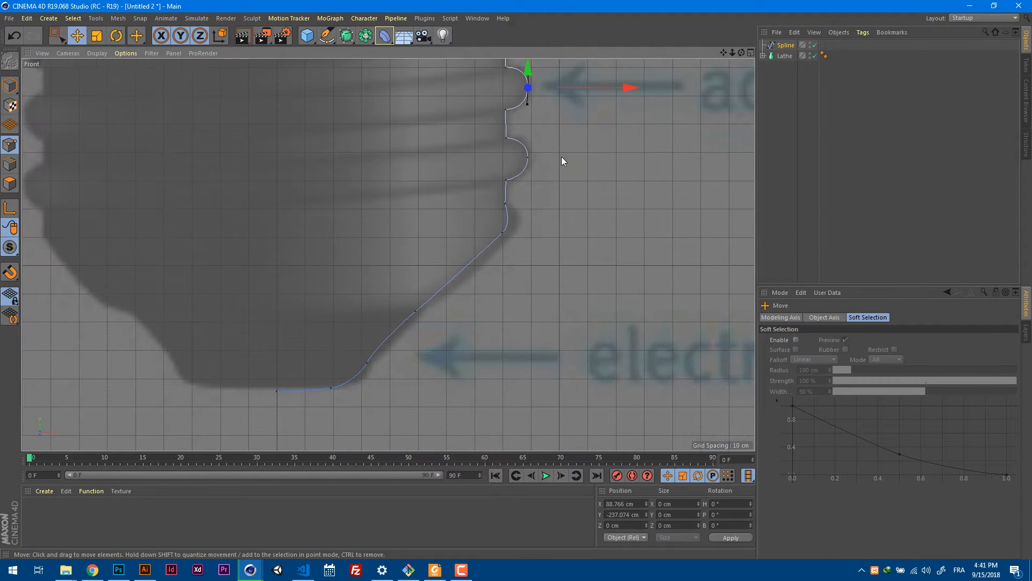
click(501, 234)
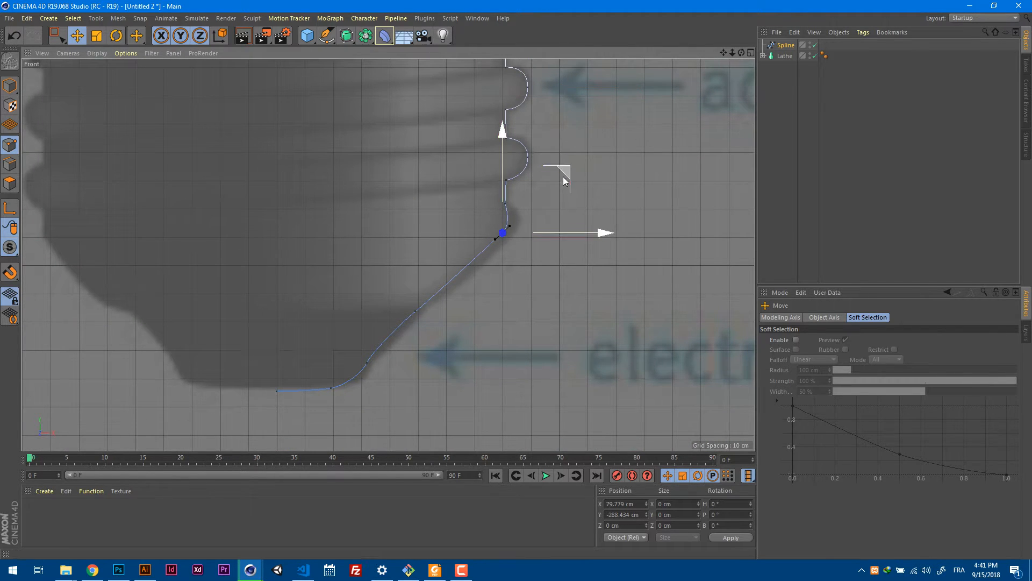
drag(561, 178, 560, 180)
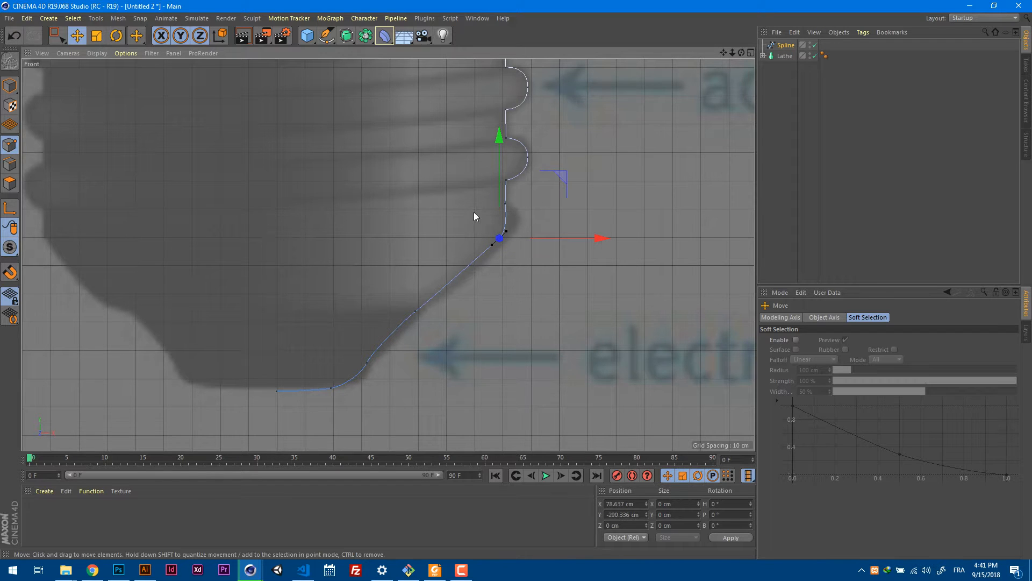
alt+middle_drag(475, 213, 490, 343)
alt+right_drag(499, 211, 479, 224)
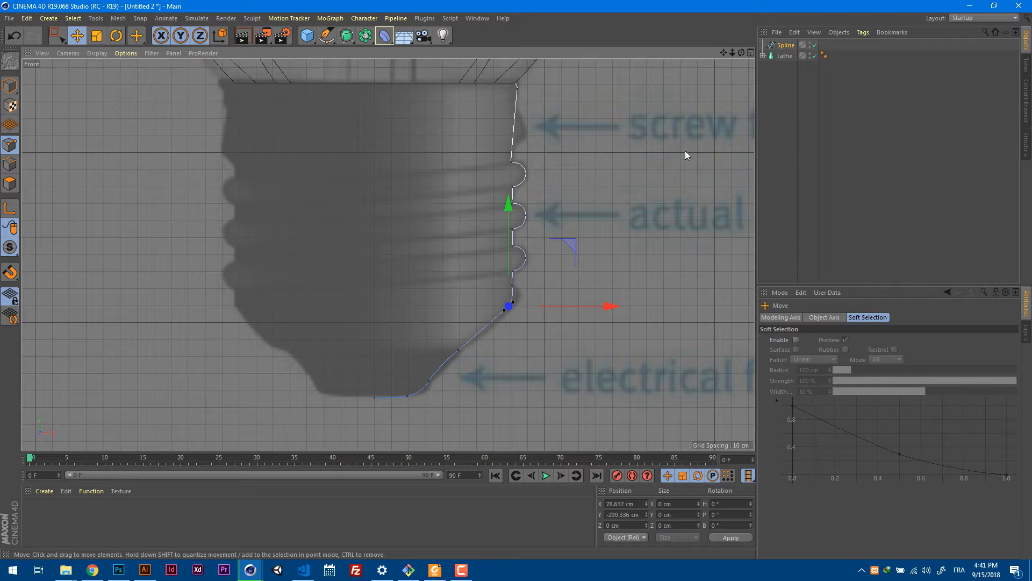
Add a Lathe generator to the screw base spline in the perspective view to revolve it into a solid base.
key(F1)
alt+drag(603, 195, 498, 209)
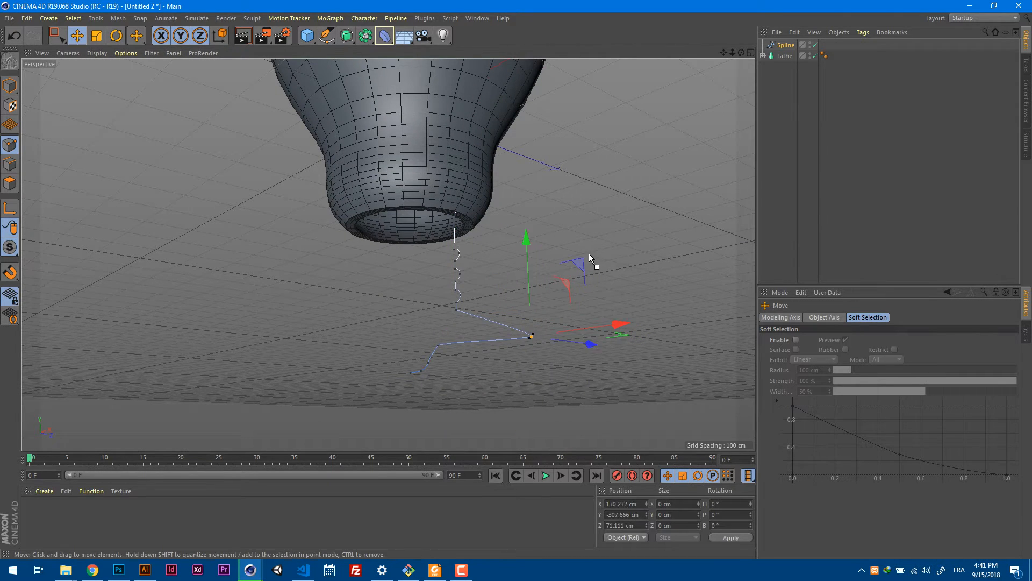
mouse_move(543, 256)
alt+mouse_down()
mouse_move(637, 267)
mouse_move(609, 258)
mouse_move(531, 279)
mouse_move(590, 279)
mouse_move(562, 290)
mouse_move(530, 253)
alt+mouse_up()
click(608, 259)
click(352, 44)
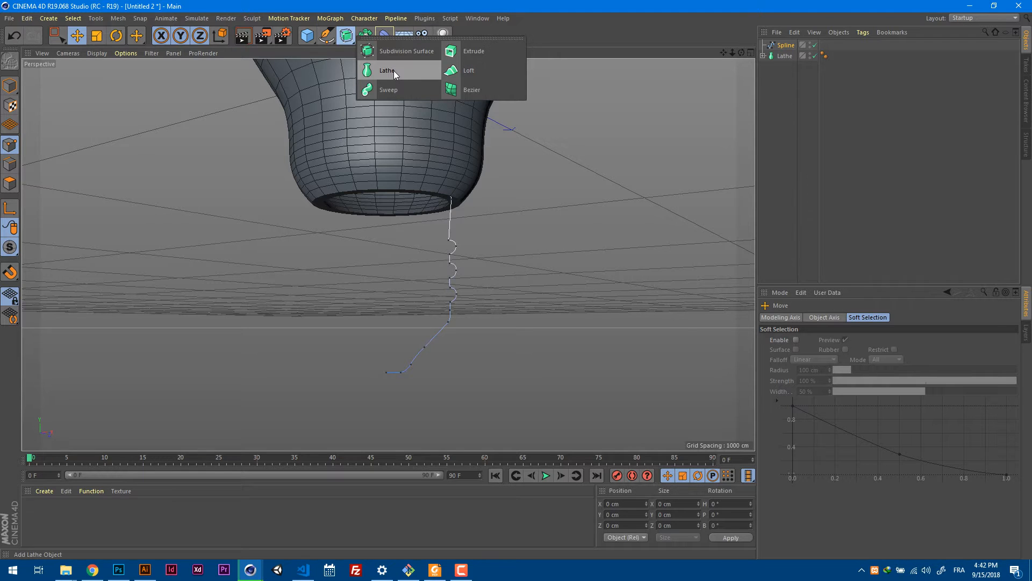
click(393, 70)
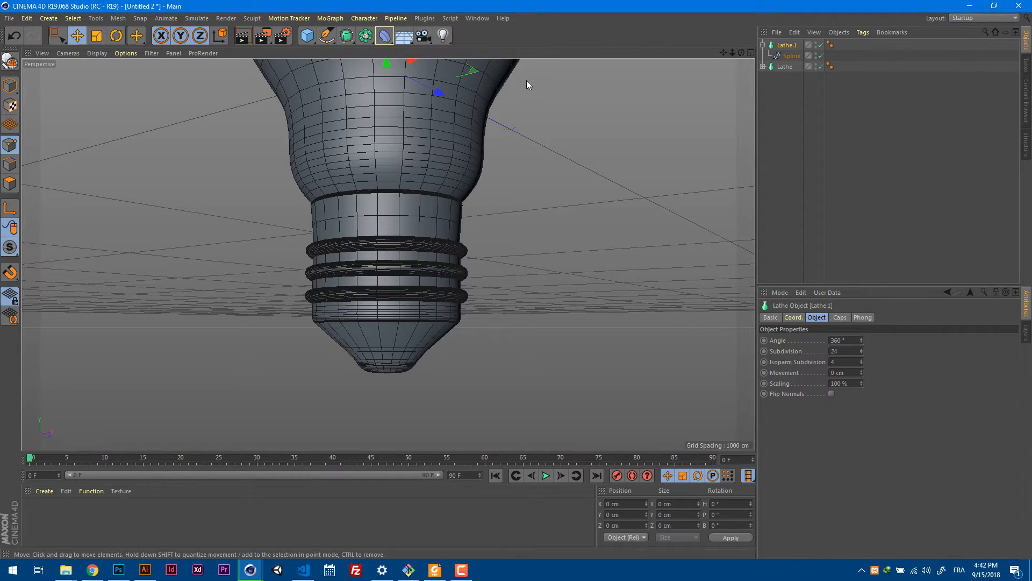
alt+drag(553, 196, 582, 220)
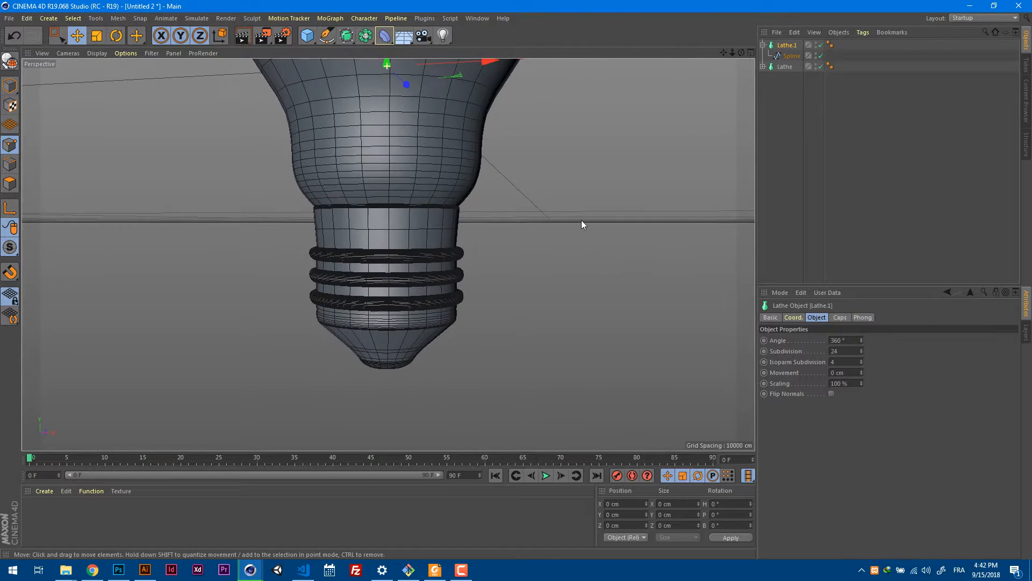
alt+right_drag(518, 234, 451, 256)
alt+middle_drag(569, 199, 510, 266)
alt+drag(511, 253, 530, 264)
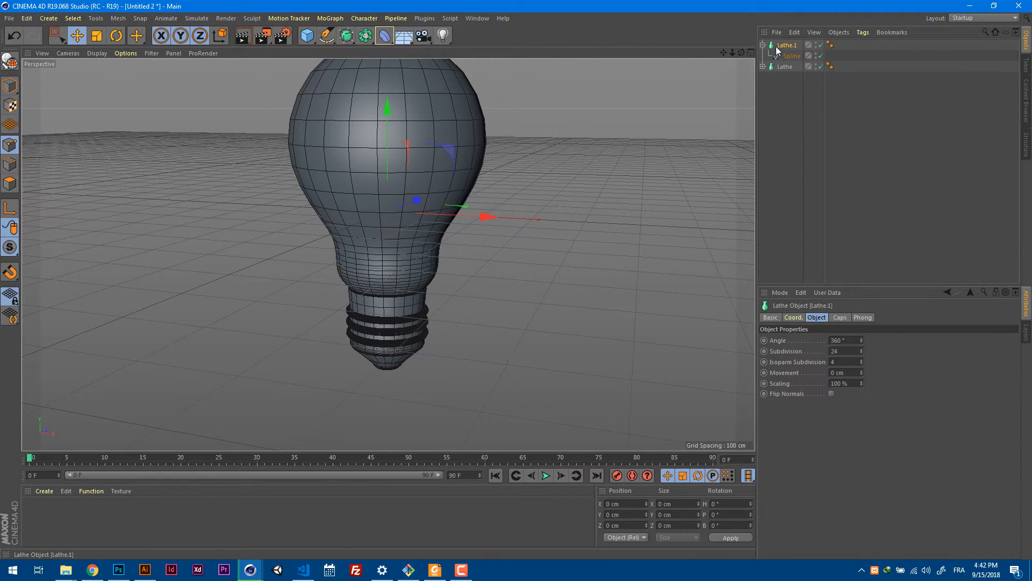
Select the spline under the screw base's Lathe and examine the mesh density of the thread ridges up close.
click(791, 56)
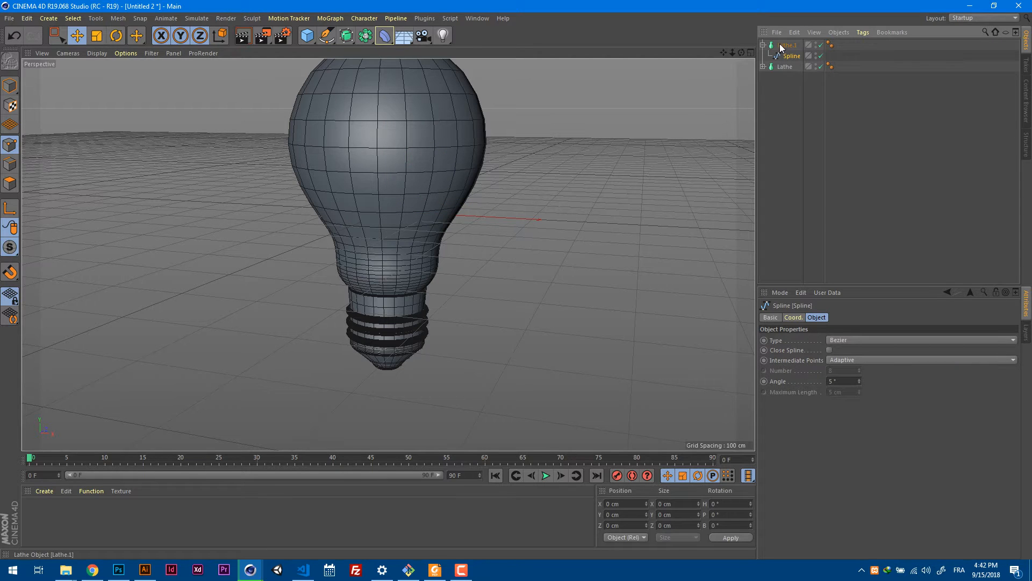
click(848, 46)
click(791, 57)
alt+right_drag(380, 346, 546, 293)
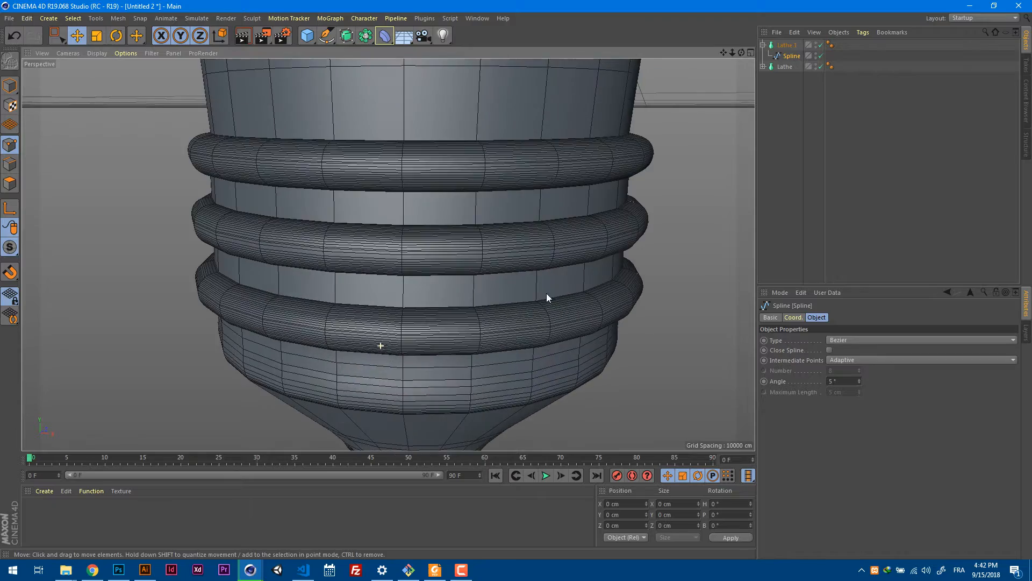
alt+drag(546, 293, 568, 247)
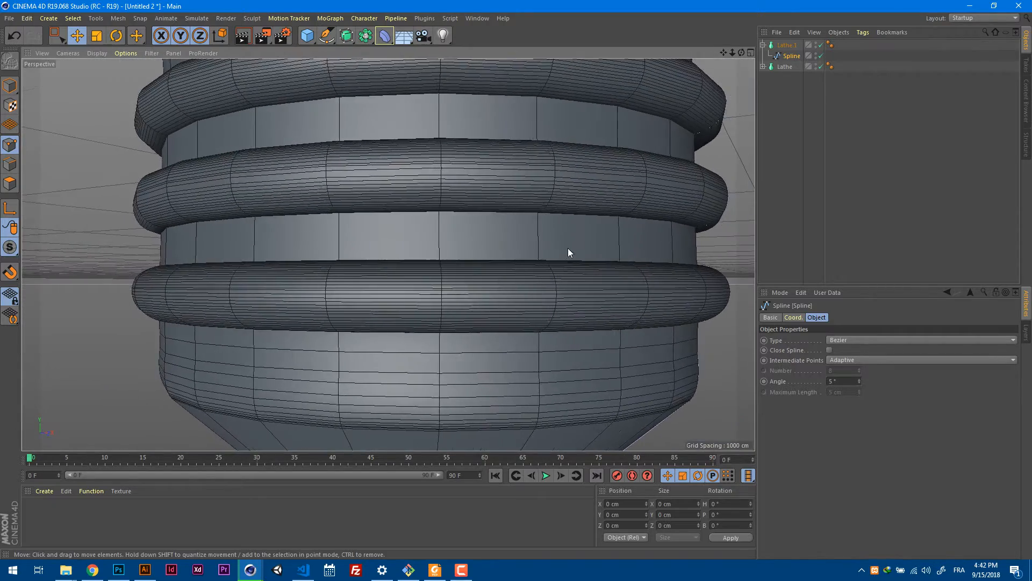
alt+right_drag(567, 247, 534, 258)
alt+drag(387, 253, 504, 263)
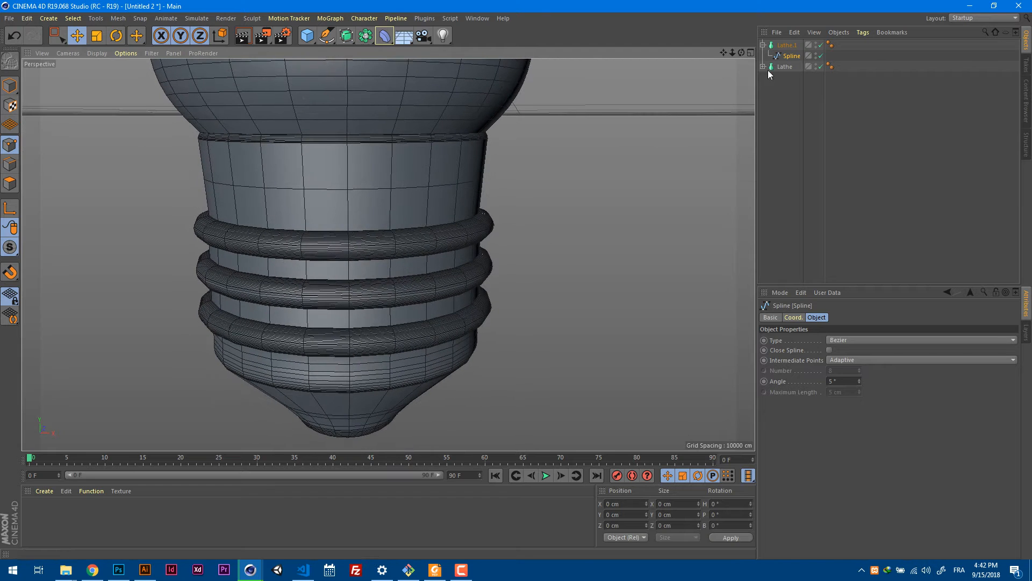
Try the None, Uniform and Subdivided intermediate point modes on the base spline, and return it to Adaptive.
click(861, 361)
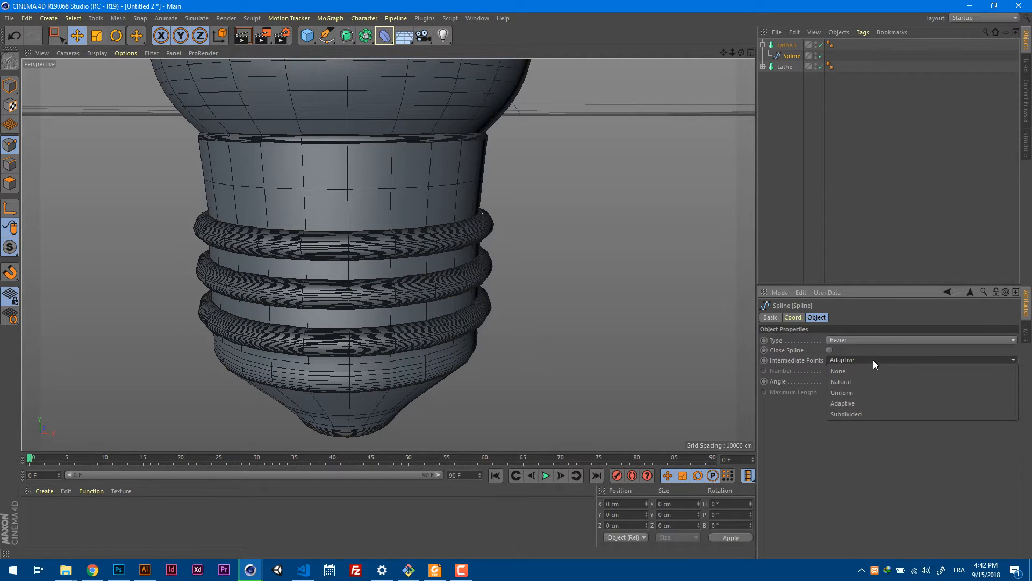
click(870, 372)
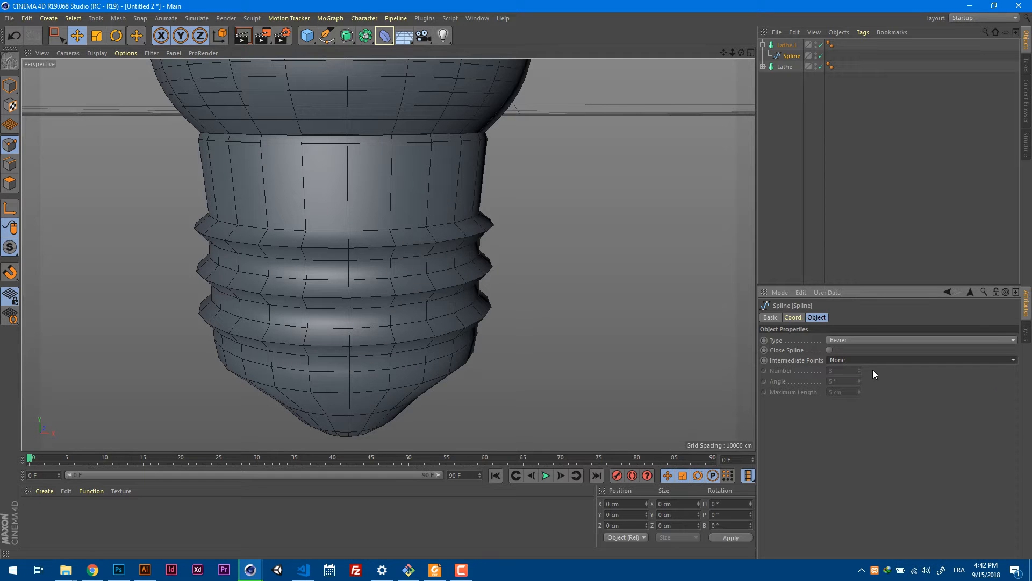
scroll(874, 367, down, 2)
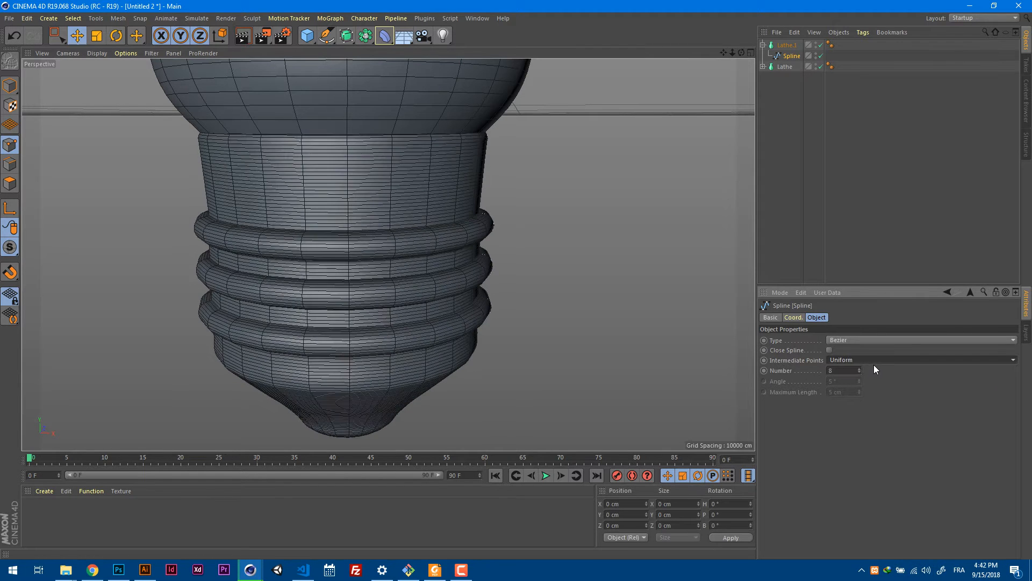
scroll(874, 363, down, 1)
scroll(874, 363, up, 1)
mouse_move(568, 364)
alt+mouse_down()
mouse_move(550, 321)
mouse_move(544, 347)
mouse_move(562, 365)
alt+mouse_up()
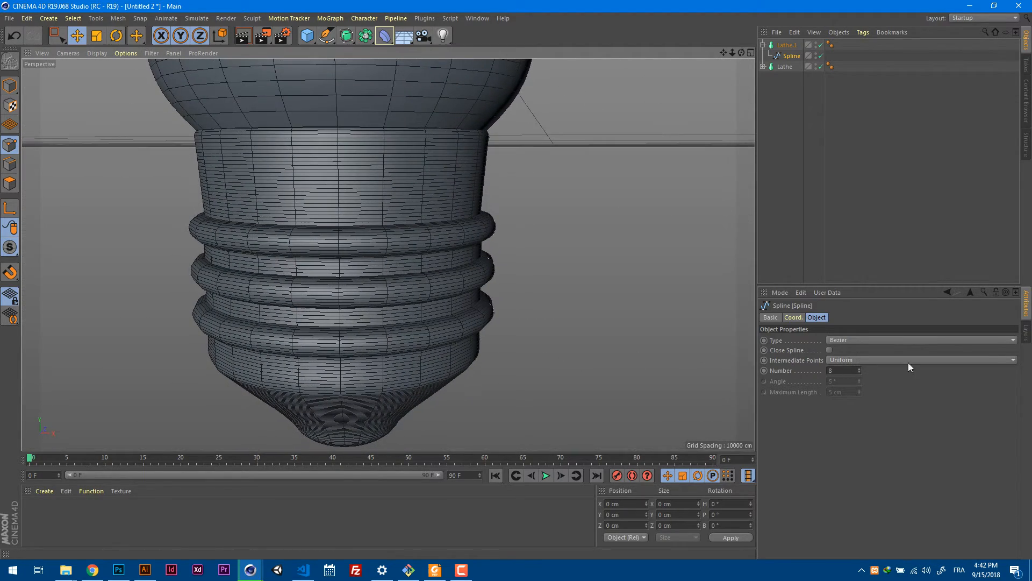
click(898, 360)
click(897, 359)
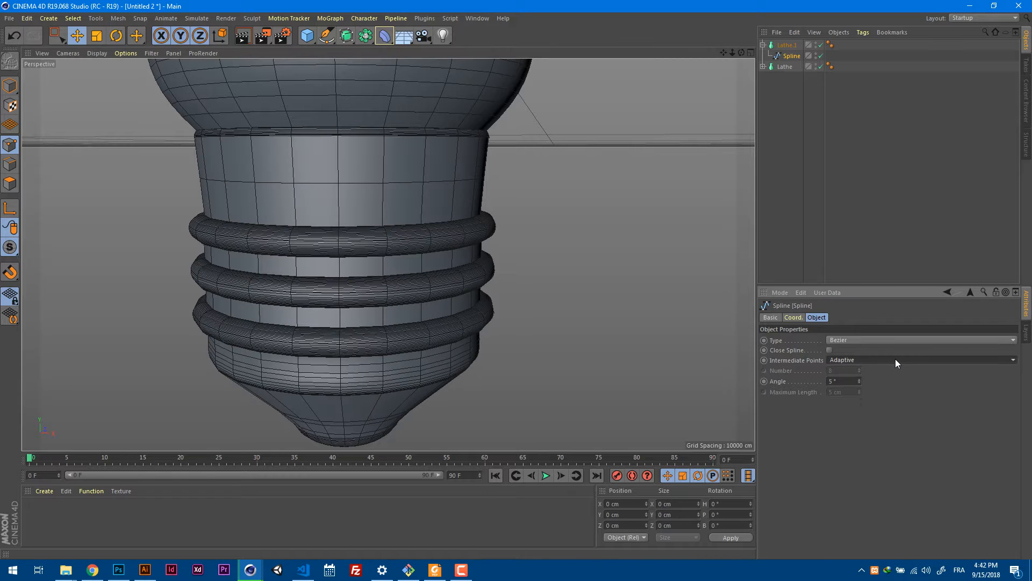
click(895, 360)
click(895, 358)
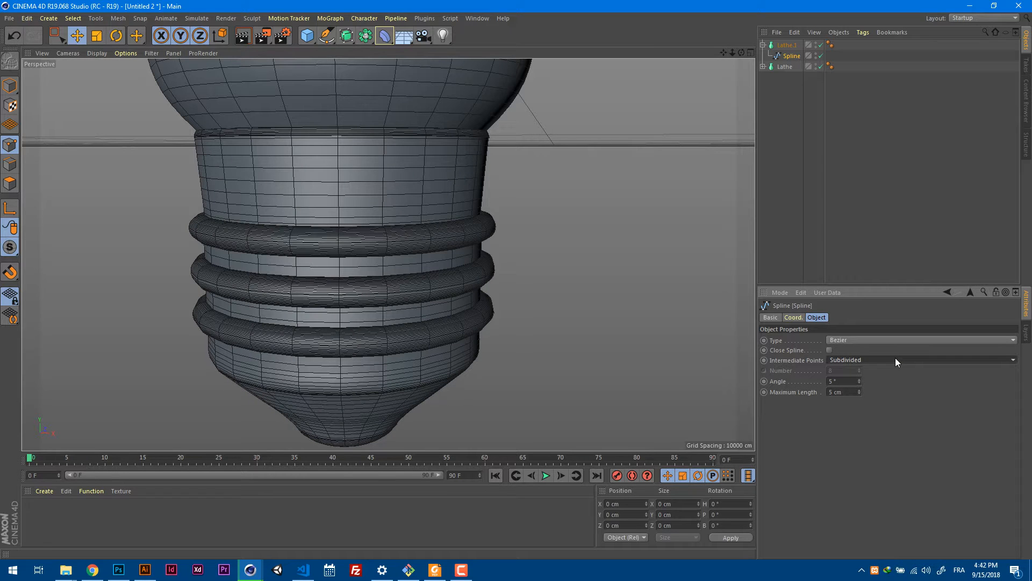
scroll(895, 357, up, 2)
scroll(895, 357, down, 1)
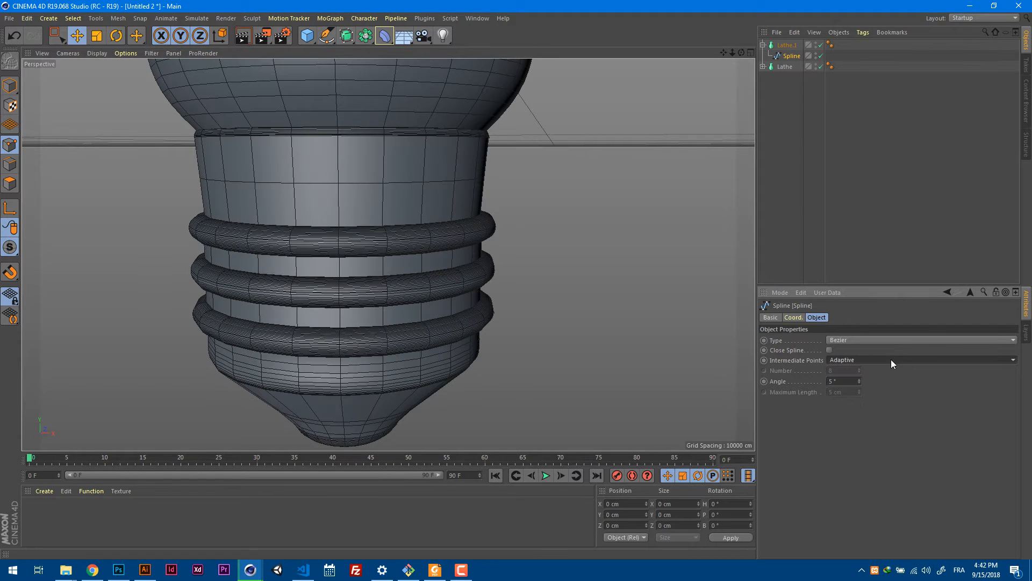
Set the base spline's Adaptive intermediate point angle to 19° to thin out the ridge mesh.
click(860, 383)
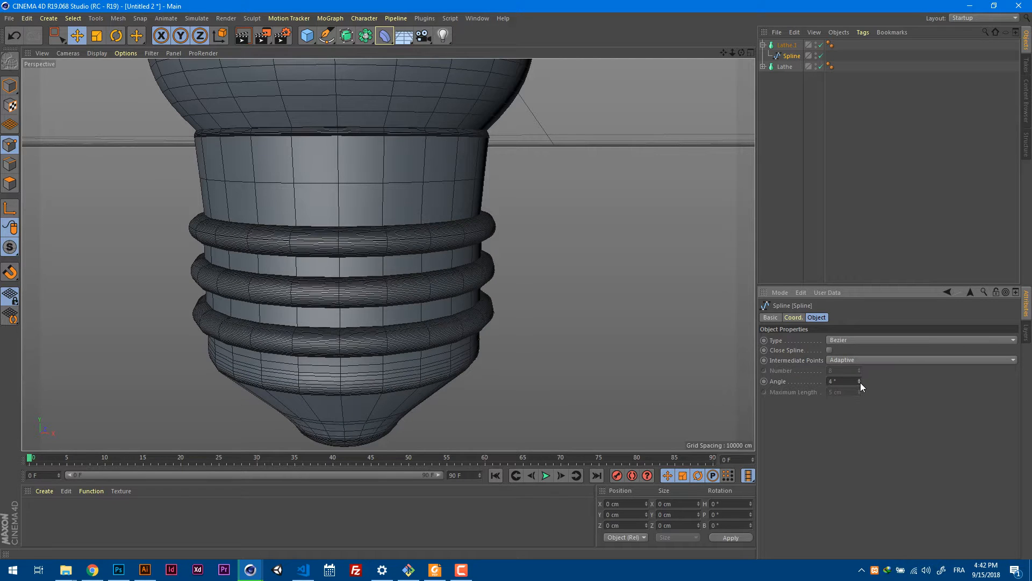
click(860, 383)
click(860, 385)
click(859, 385)
click(860, 378)
click(860, 379)
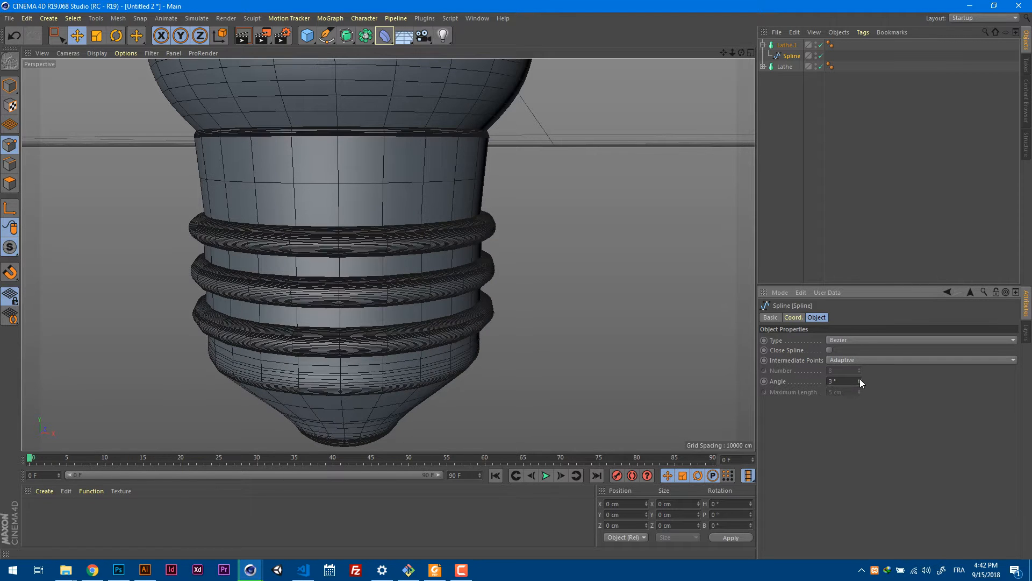
click(860, 379)
click(859, 378)
click(859, 378)
click(859, 378)
click(860, 378)
click(859, 378)
click(859, 379)
click(859, 378)
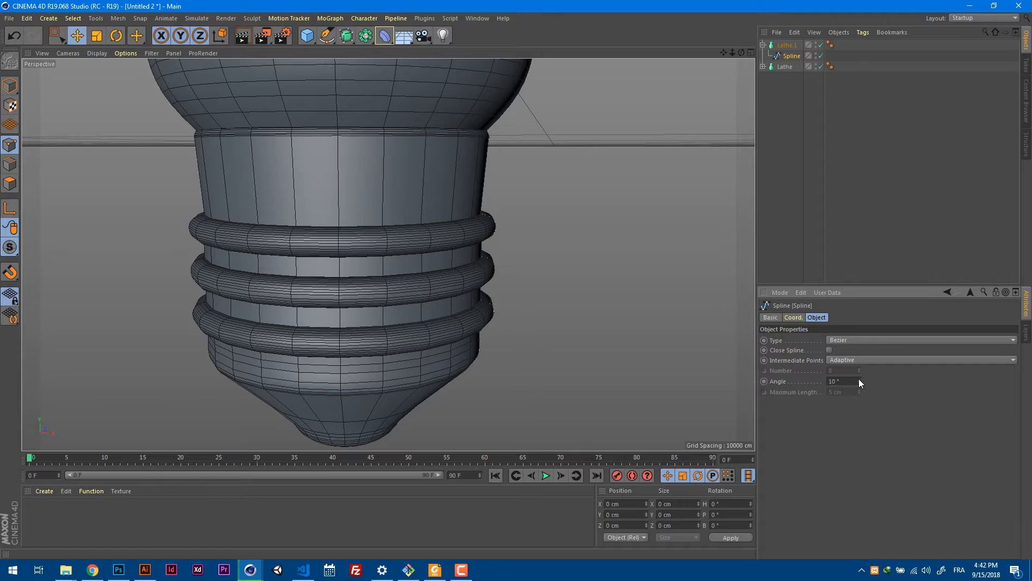
click(860, 379)
click(859, 378)
click(859, 378)
click(859, 379)
click(859, 378)
click(859, 379)
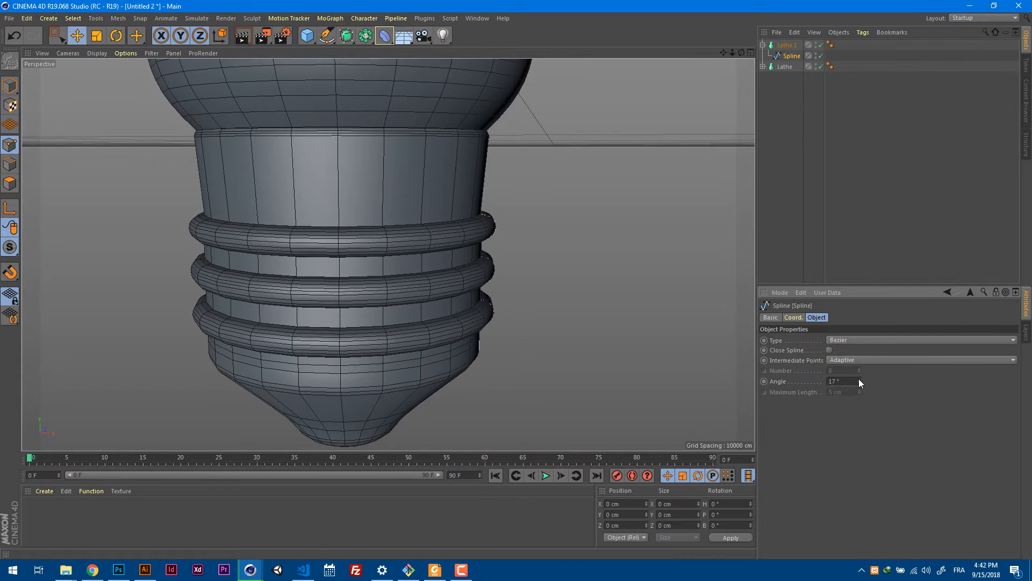
click(859, 379)
click(859, 379)
Select the spline's end point at the bottom center of the base and set its X position to 0 cm.
scroll(645, 347, up, 5)
alt+drag(621, 322, 641, 300)
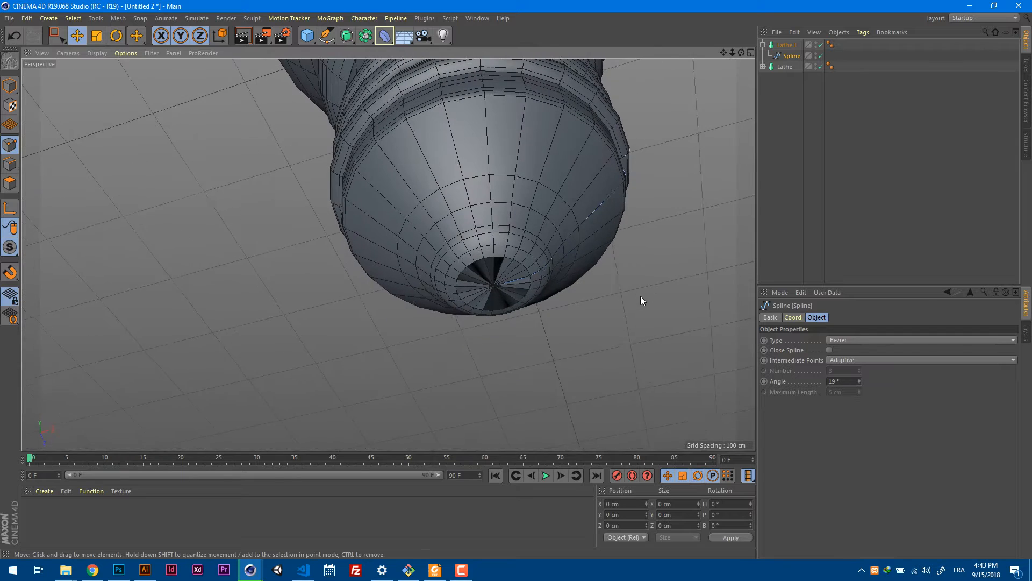
click(493, 286)
drag(636, 504, 605, 504)
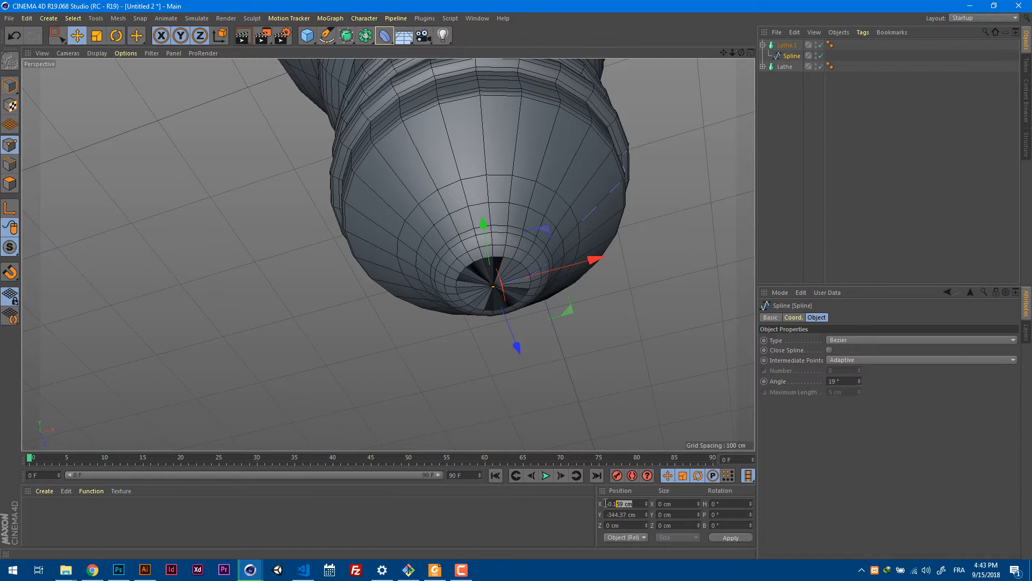
text(0)
key(Return)
Deselect all objects and examine the screw base and its join to the glass bulb from several angles.
mouse_move(602, 311)
alt+mouse_down()
mouse_move(561, 327)
mouse_move(605, 321)
alt+mouse_up()
alt+middle_drag(646, 183, 534, 234)
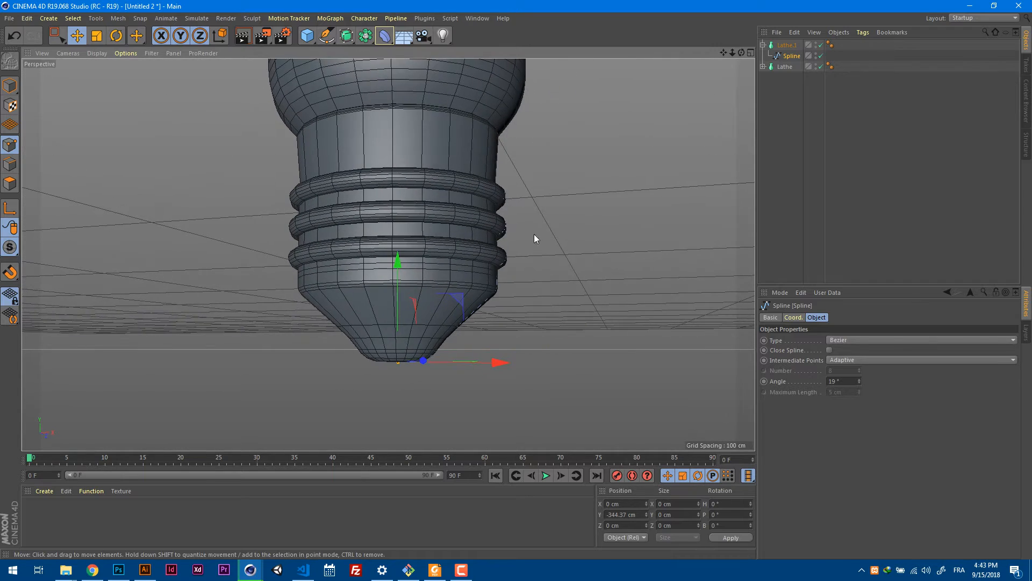
mouse_move(534, 234)
alt+mouse_down()
mouse_move(518, 284)
mouse_move(532, 249)
alt+mouse_up()
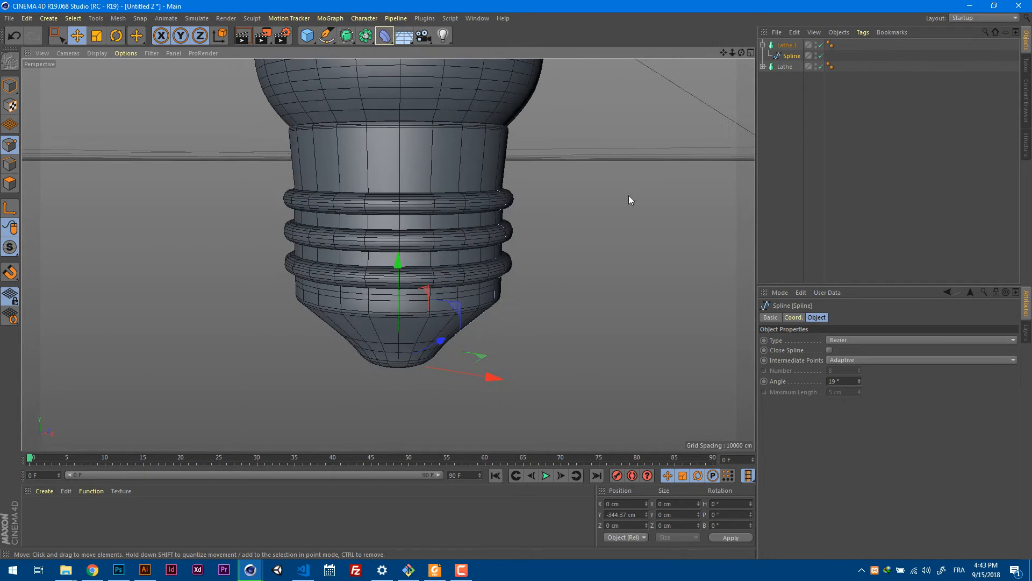
click(775, 166)
scroll(642, 196, down, 6)
alt+middle_drag(646, 167, 556, 230)
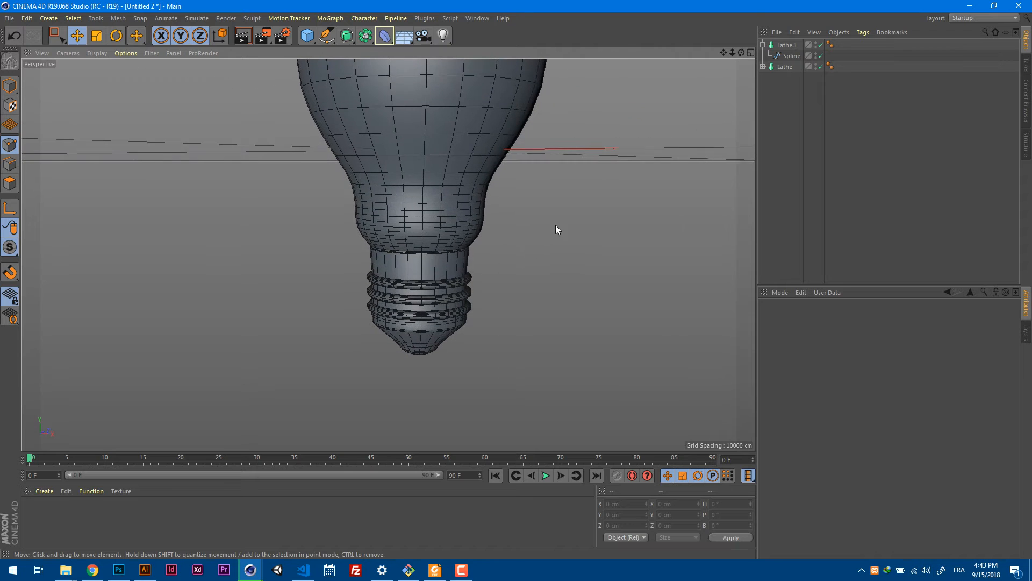
alt+drag(569, 231, 564, 252)
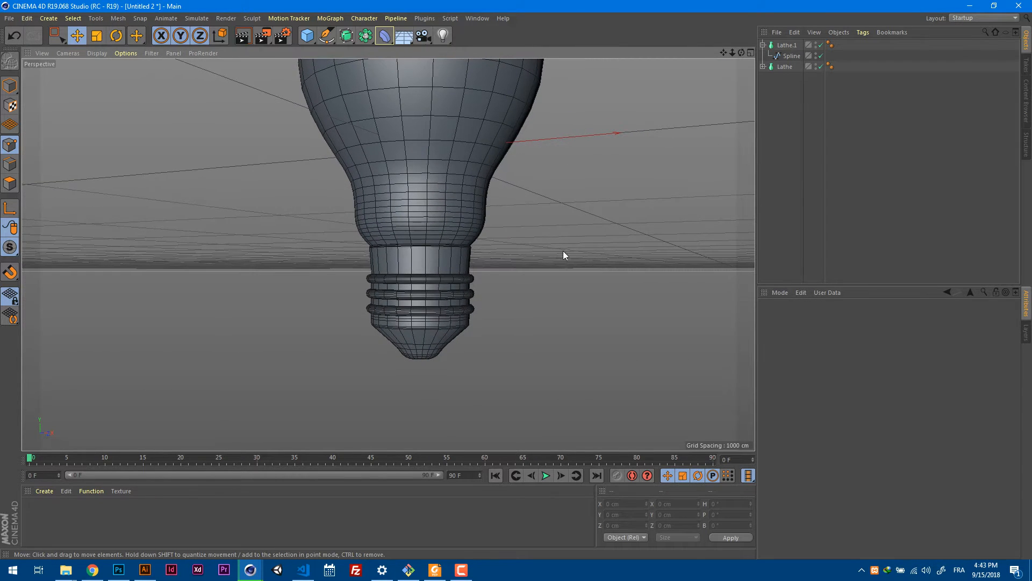
In the front view, select all points of the base spline's three ridges and move them up about 17 cm along Y.
click(791, 56)
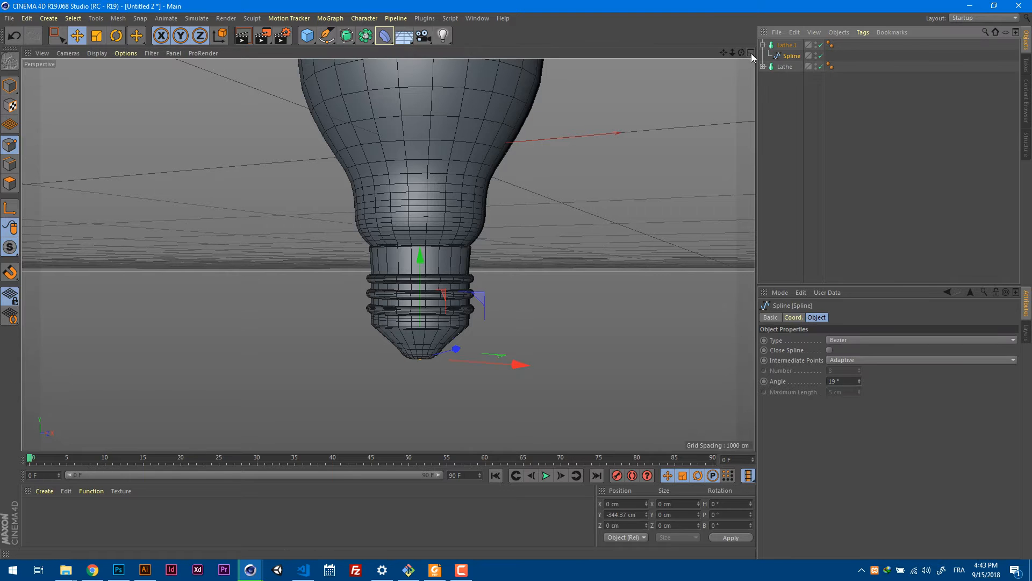
click(751, 53)
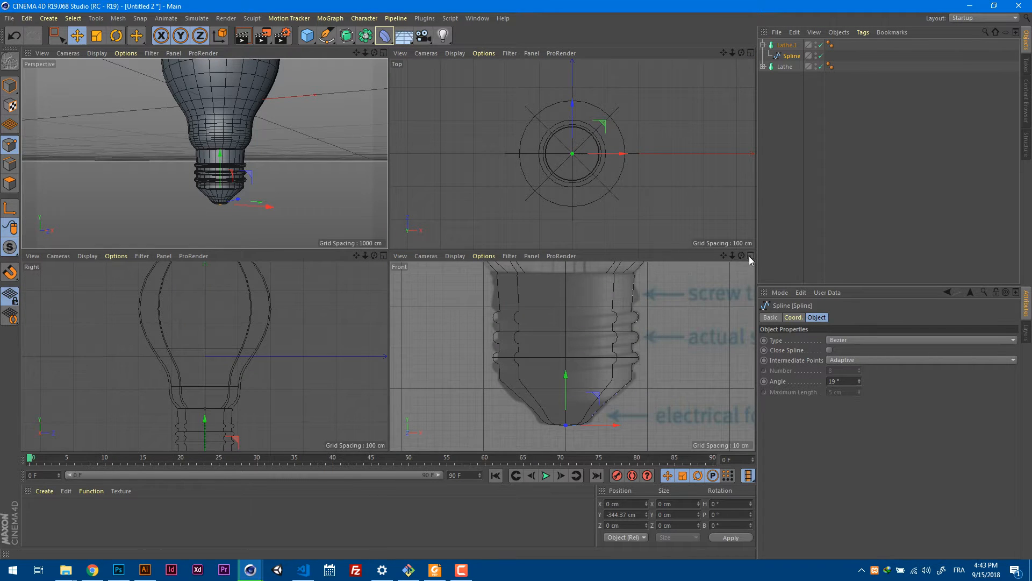
middle_click(614, 267)
alt+right_drag(507, 237, 526, 234)
key(space)
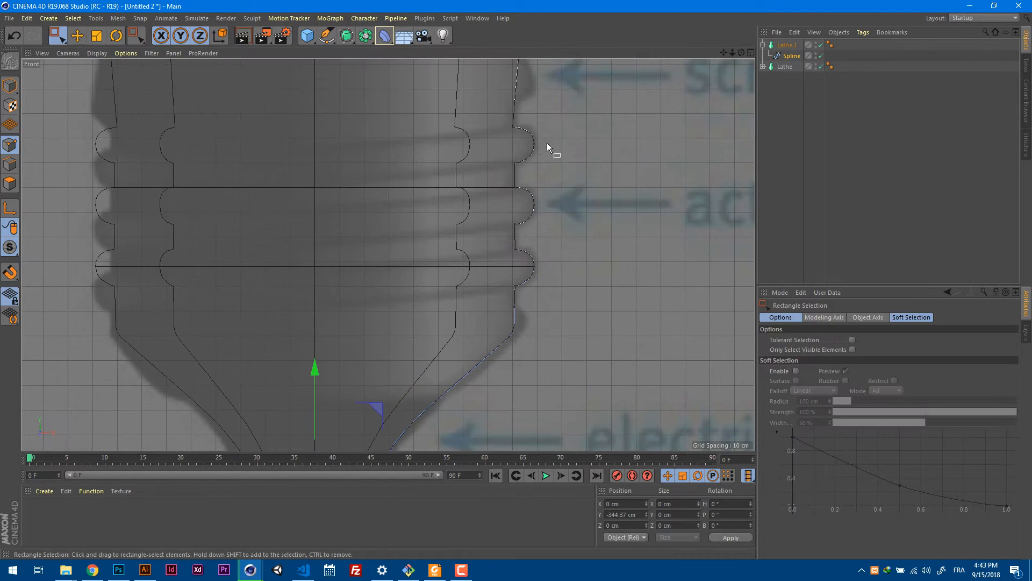
drag(603, 98, 428, 301)
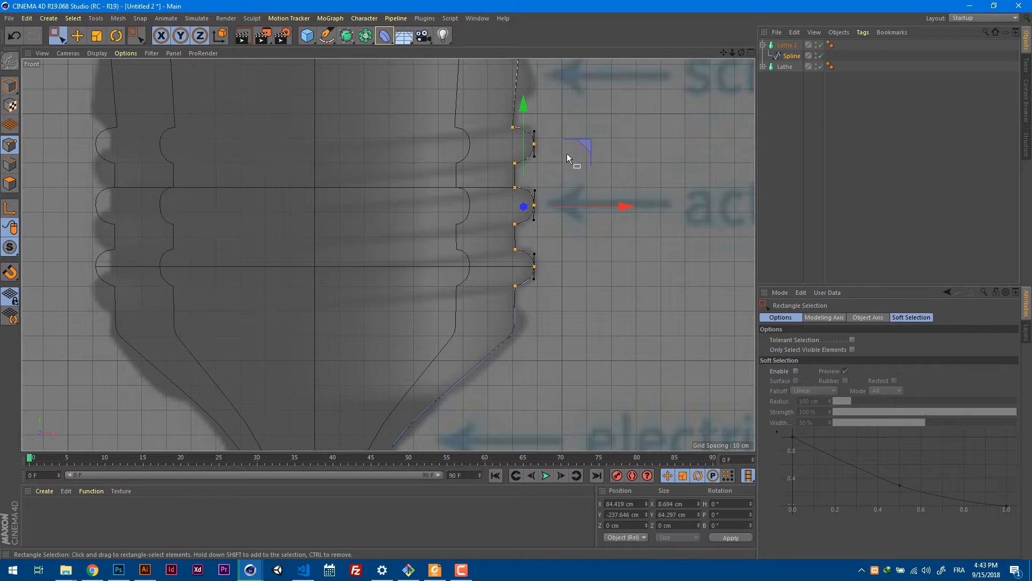
alt+middle_drag(566, 154, 565, 229)
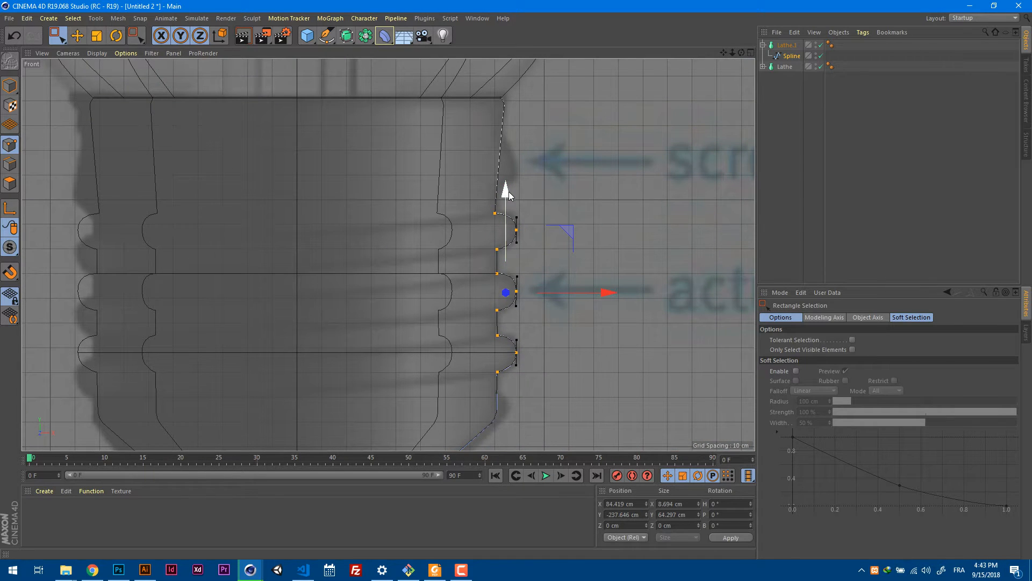
drag(508, 192, 519, 147)
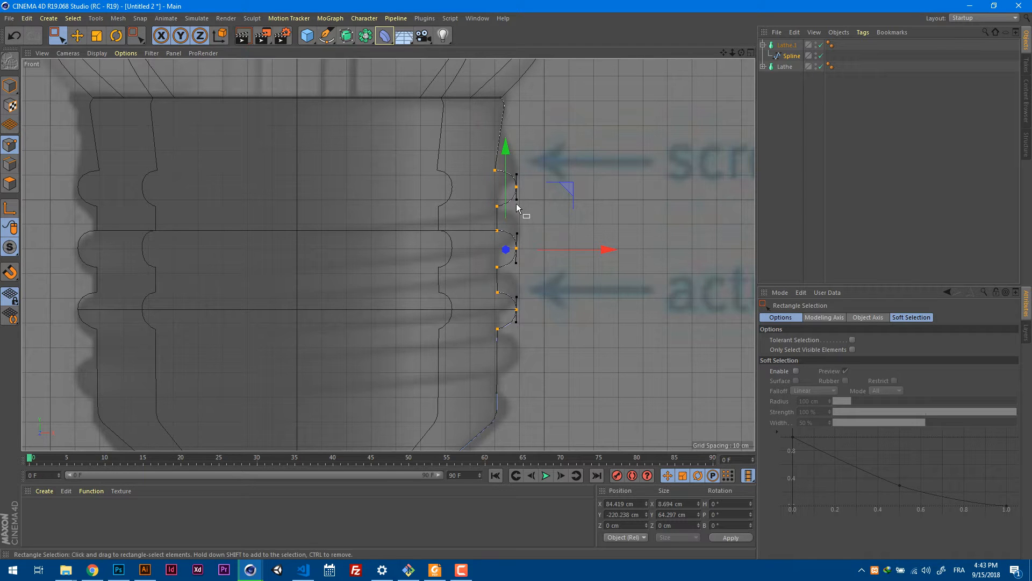
Deselect the ridge points and examine the moved ridges and the whole bulb from several angles in the perspective view.
key(F1)
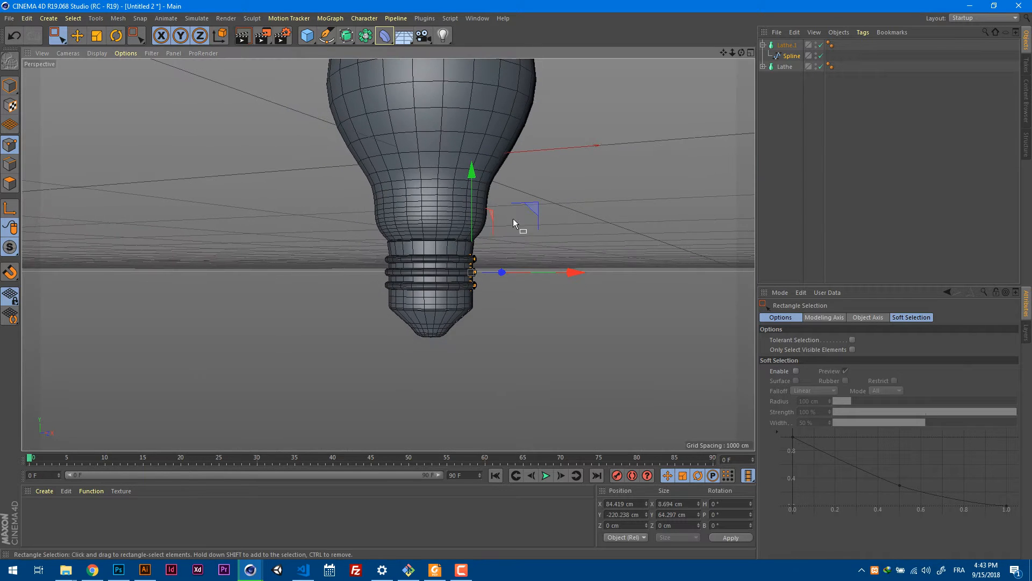
mouse_move(513, 218)
alt+mouse_down()
mouse_move(539, 231)
mouse_move(525, 220)
alt+mouse_up()
alt+right_drag(466, 292, 558, 276)
mouse_move(544, 264)
alt+mouse_down()
mouse_move(514, 271)
mouse_move(537, 256)
alt+mouse_up()
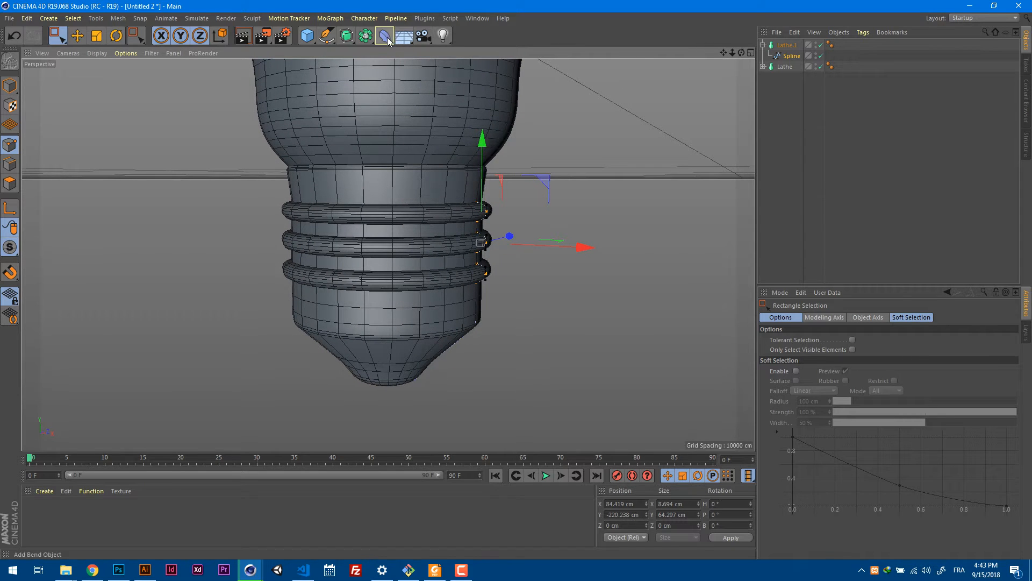
drag(384, 35, 683, 33)
scroll(579, 175, down, 2)
scroll(602, 188, up, 2)
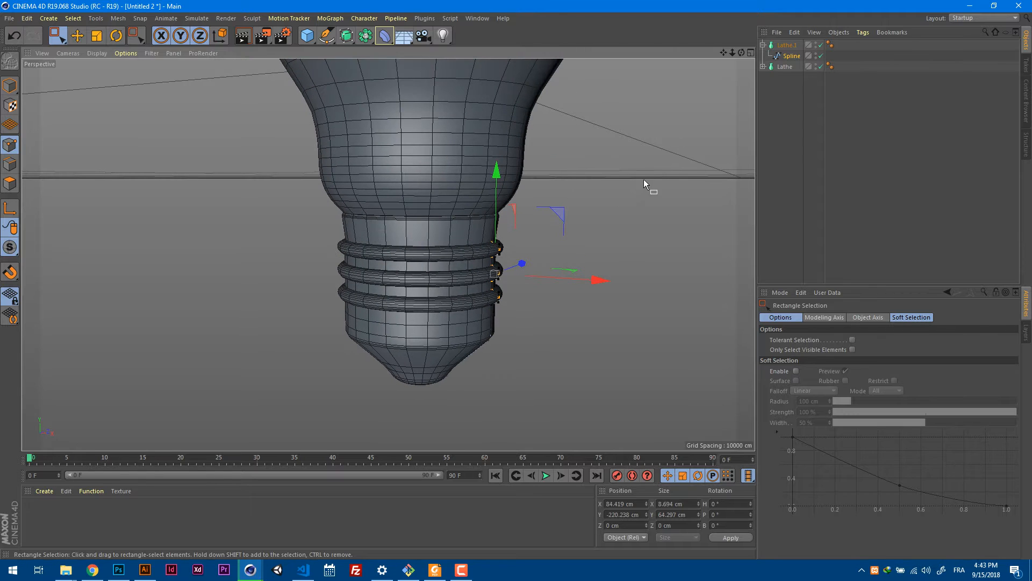
click(656, 190)
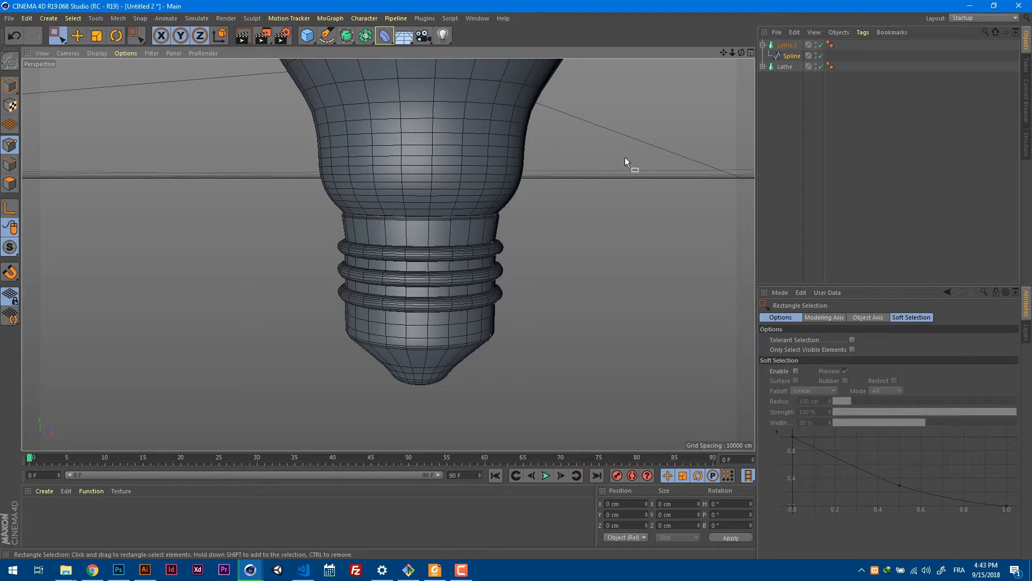
scroll(624, 161, down, 6)
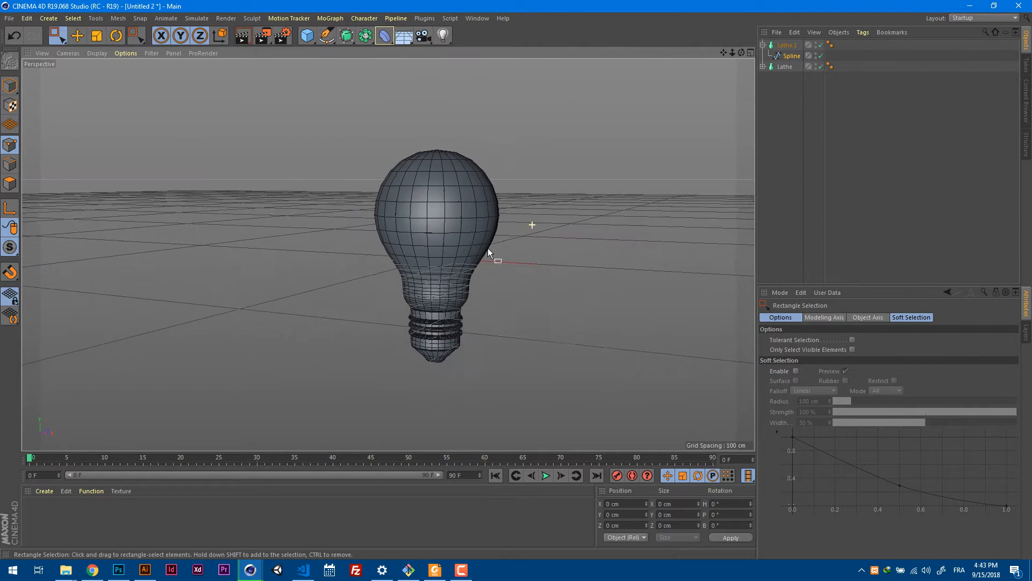
alt+drag(387, 253, 528, 256)
alt+middle_drag(552, 262, 564, 196)
alt+drag(450, 188, 560, 197)
alt+right_drag(478, 234, 590, 220)
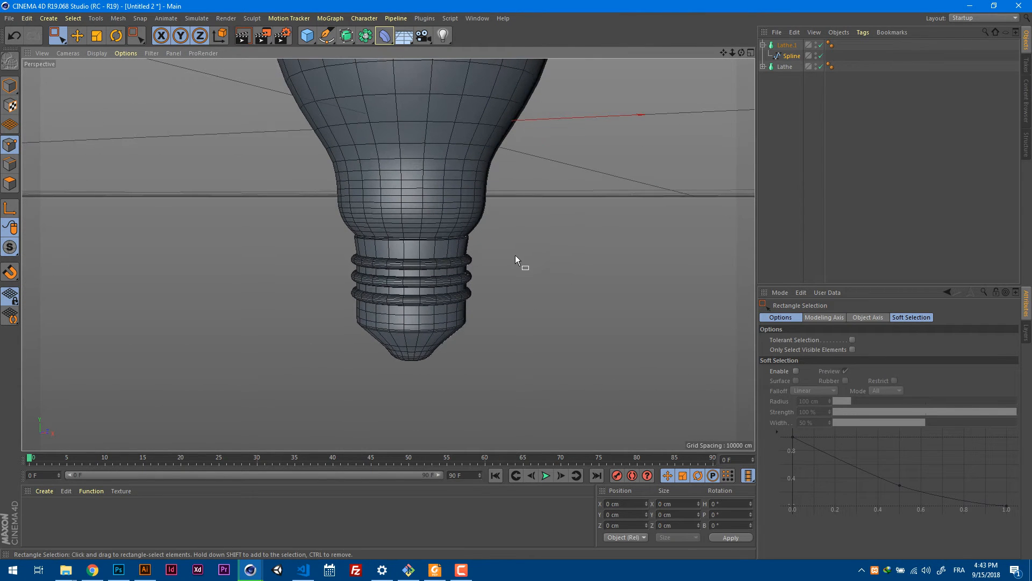
In the front view, set the background reference picture's transparency to 7% so the bulb's inner parts are clear.
key(F4)
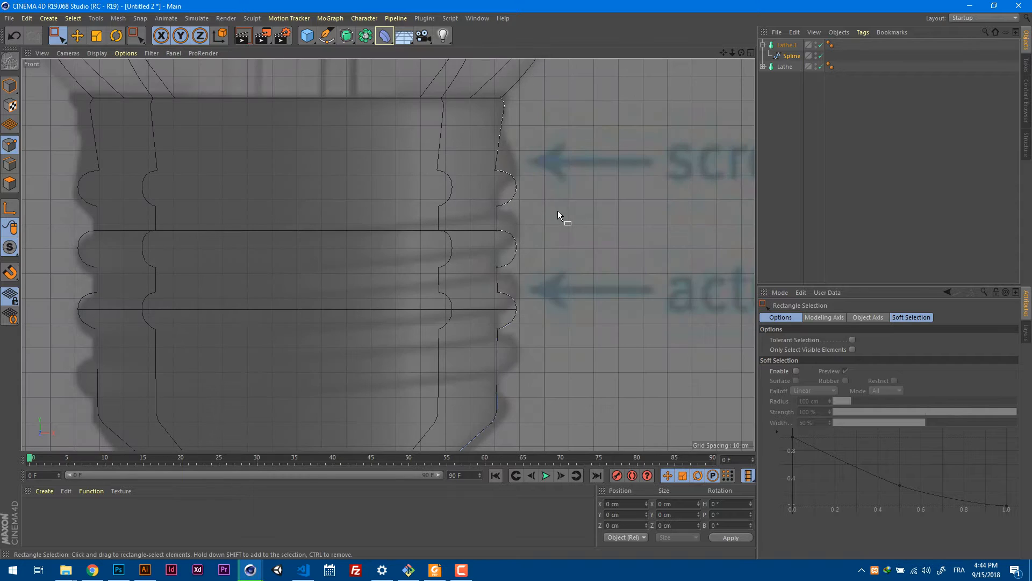
scroll(543, 210, down, 4)
alt+middle_drag(543, 206, 577, 244)
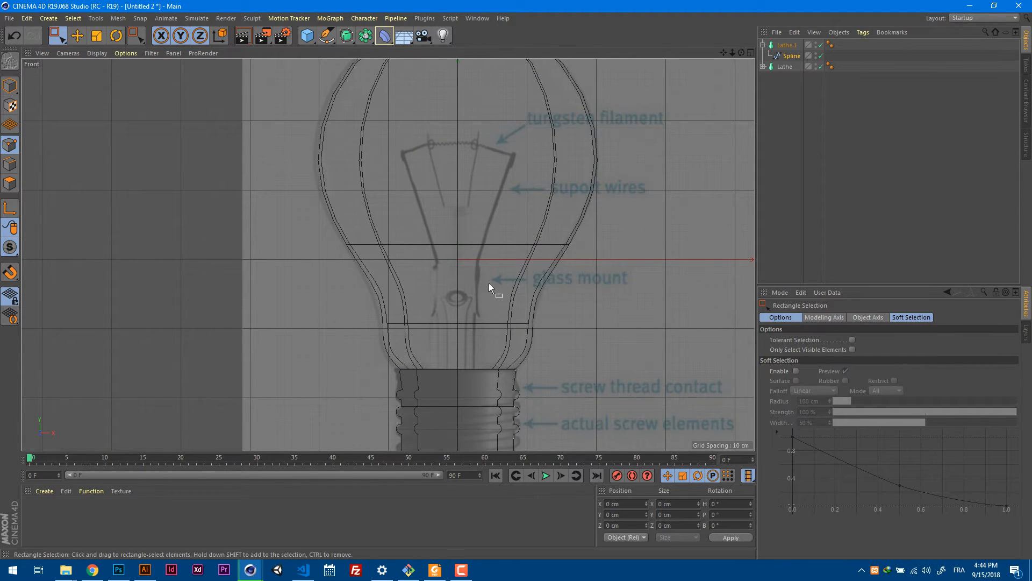
scroll(489, 283, up, 4)
scroll(536, 280, down, 3)
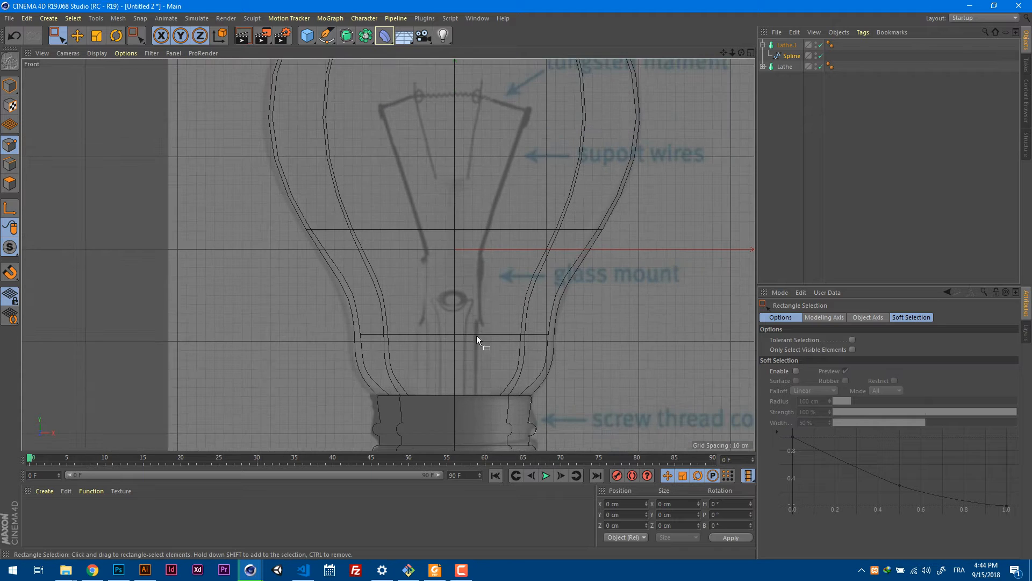
alt+middle_drag(477, 336, 522, 324)
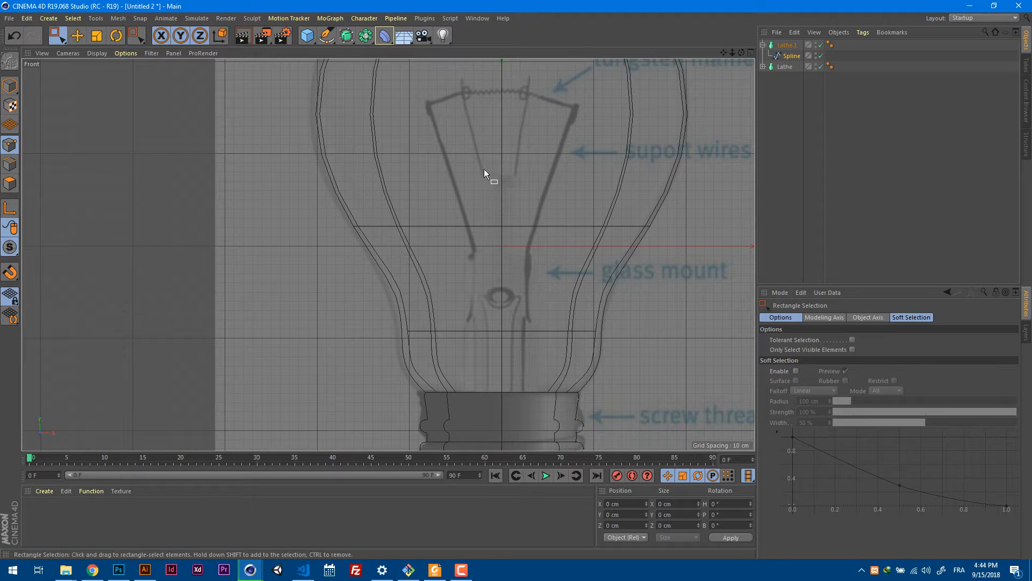
key(shift+v)
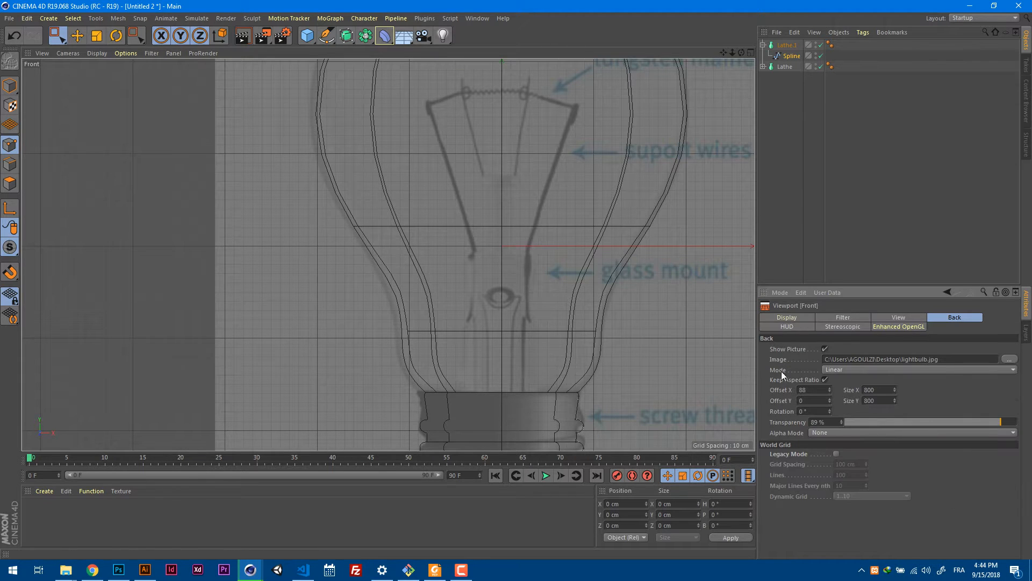
drag(932, 420, 857, 424)
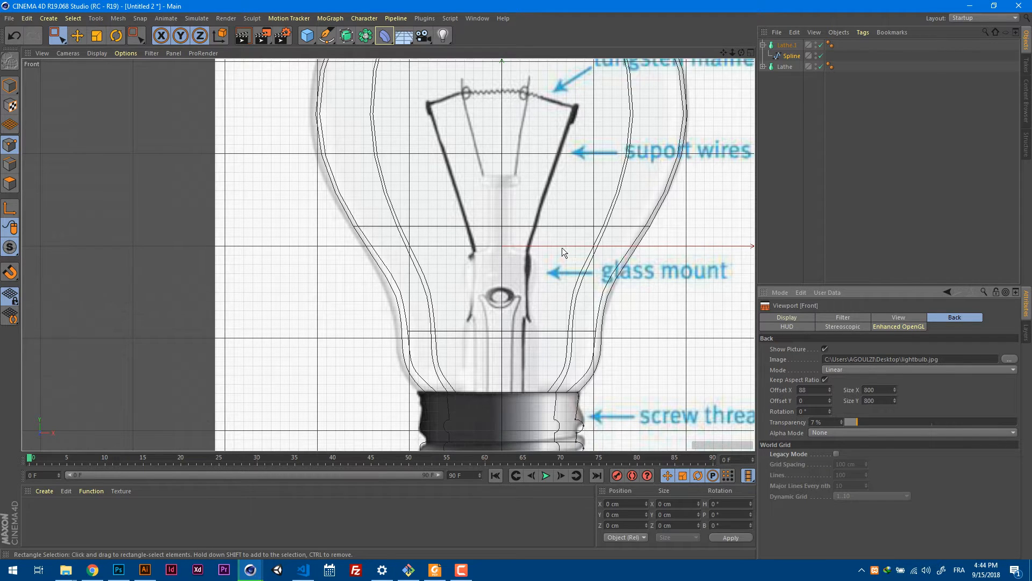
Deselect all objects and collapse the hierarchy of the screw base's lathe.
alt+middle_drag(543, 248, 514, 282)
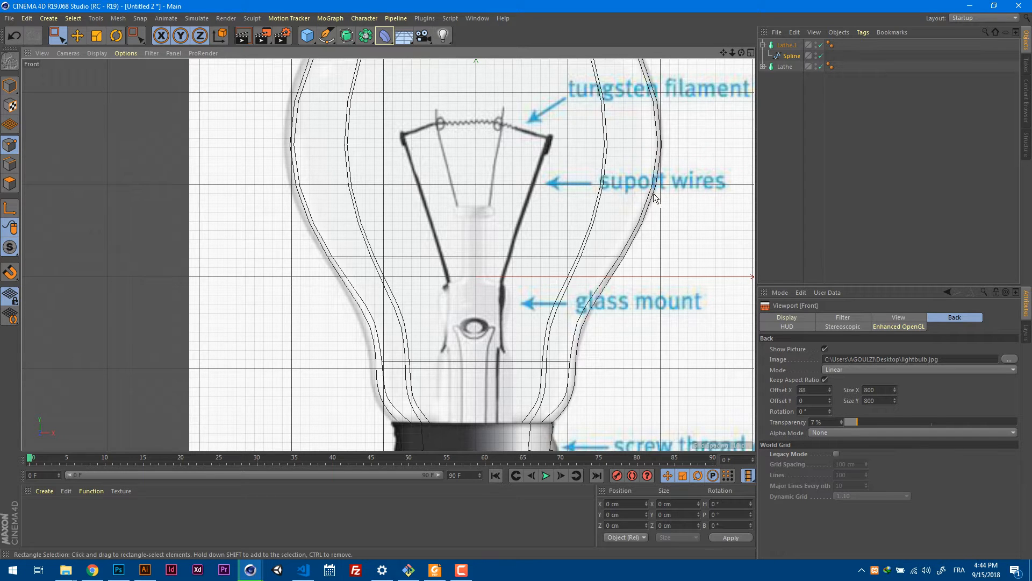
alt+middle_drag(619, 208, 592, 223)
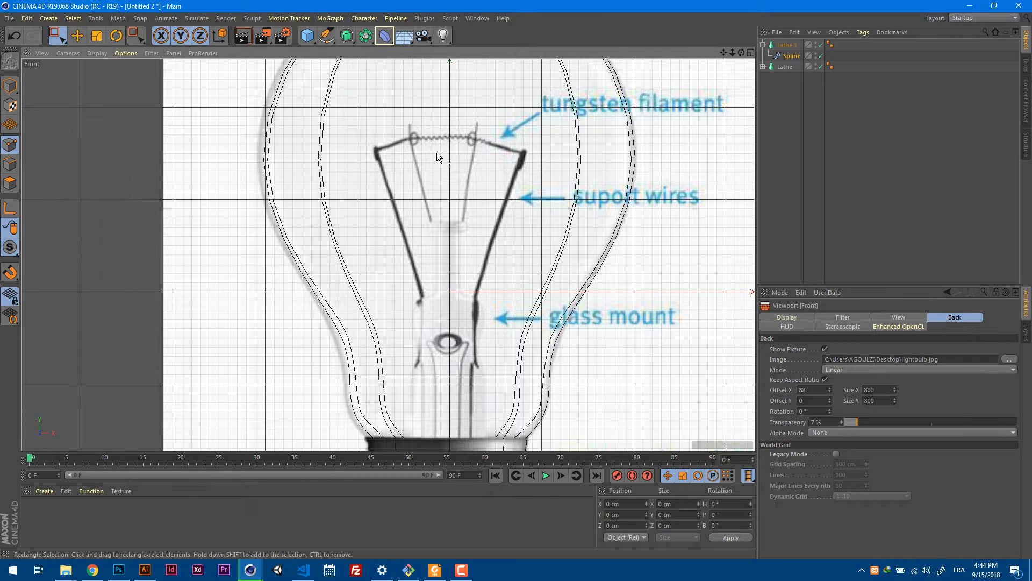
alt+middle_drag(482, 212, 437, 208)
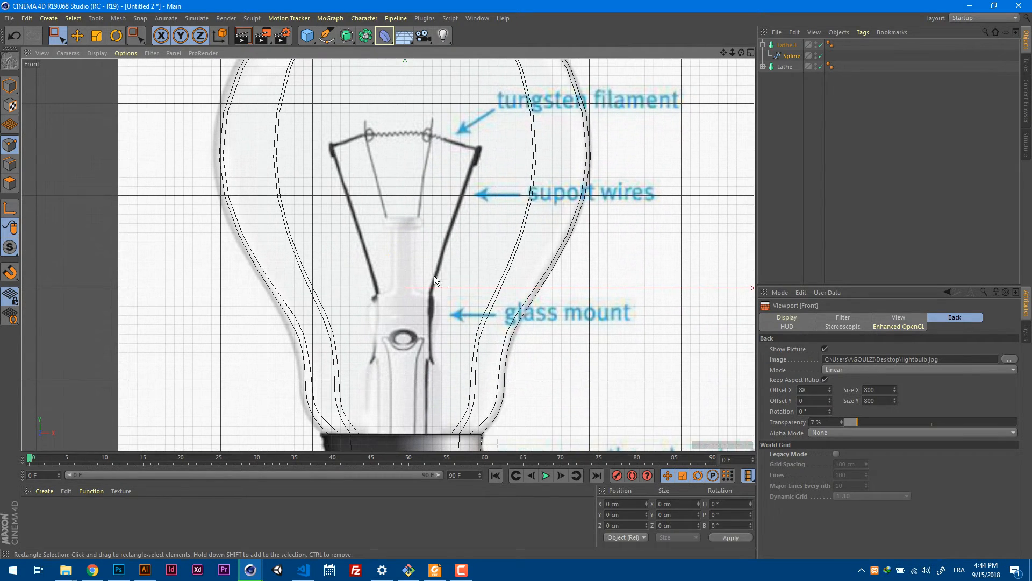
click(788, 95)
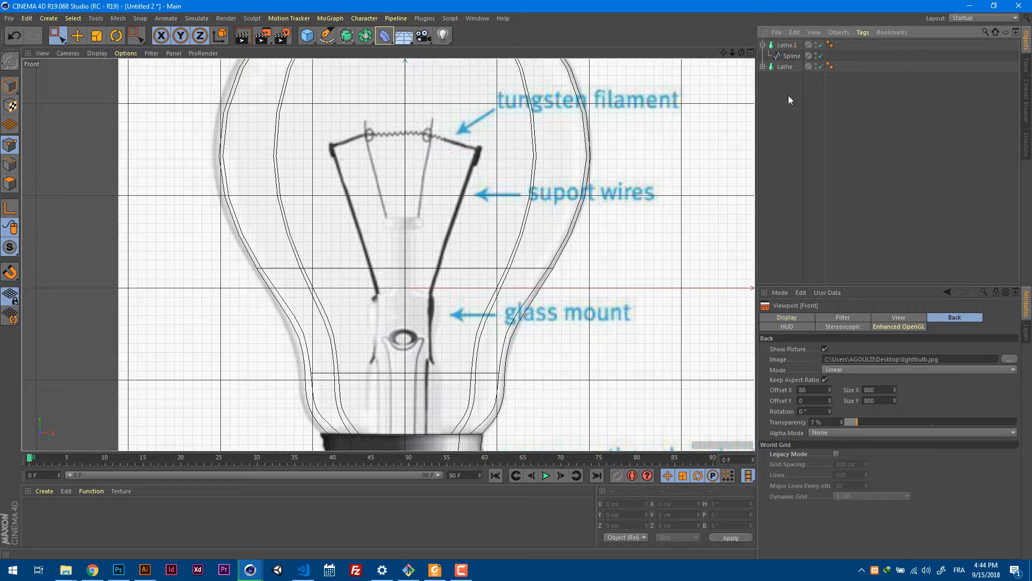
click(763, 45)
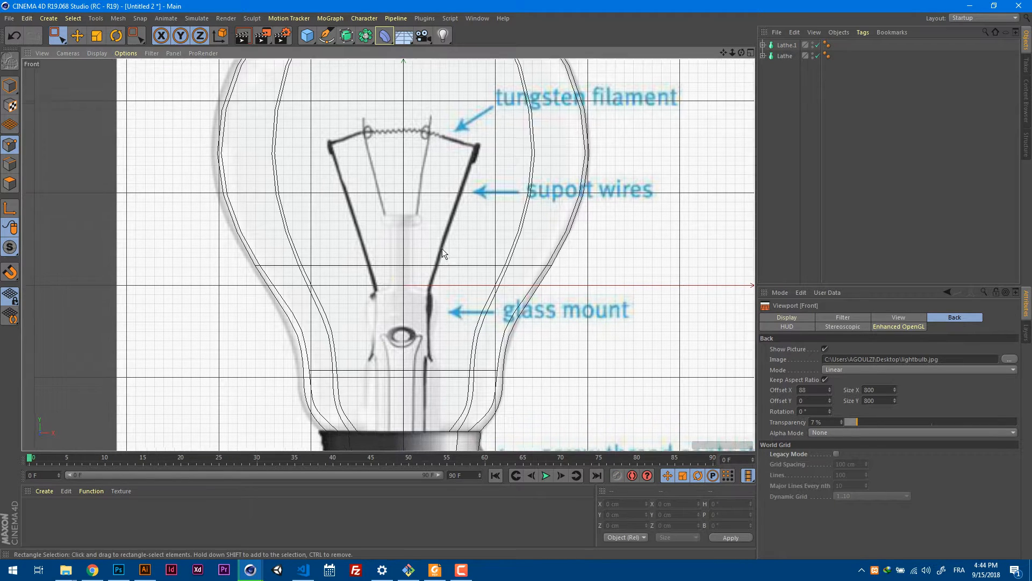
With the Bezier Pen, trace the glass mount's right outline from the screw base's upper edge to the foot of its narrow stem.
alt+middle_drag(442, 249, 435, 222)
click(327, 36)
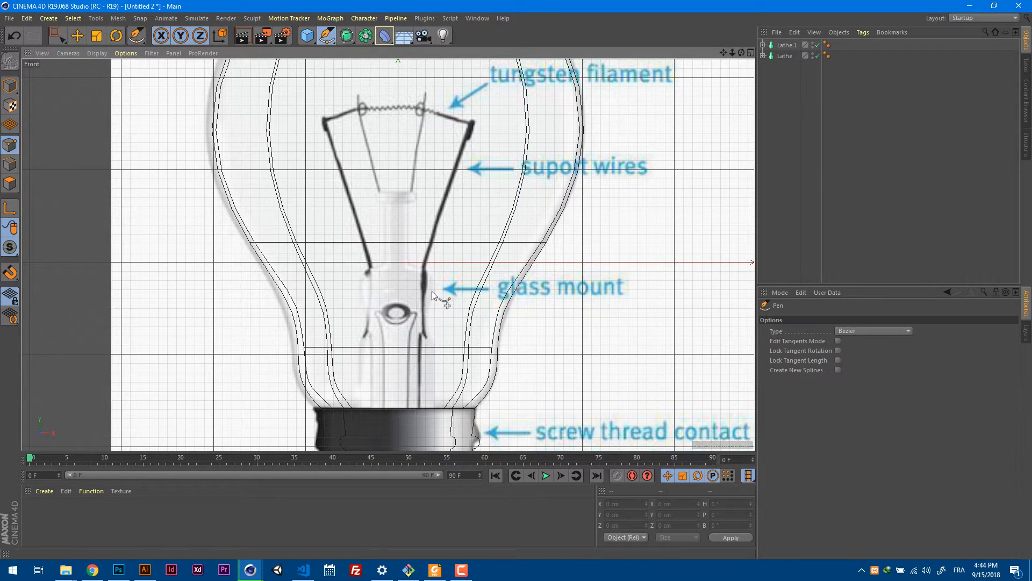
click(328, 38)
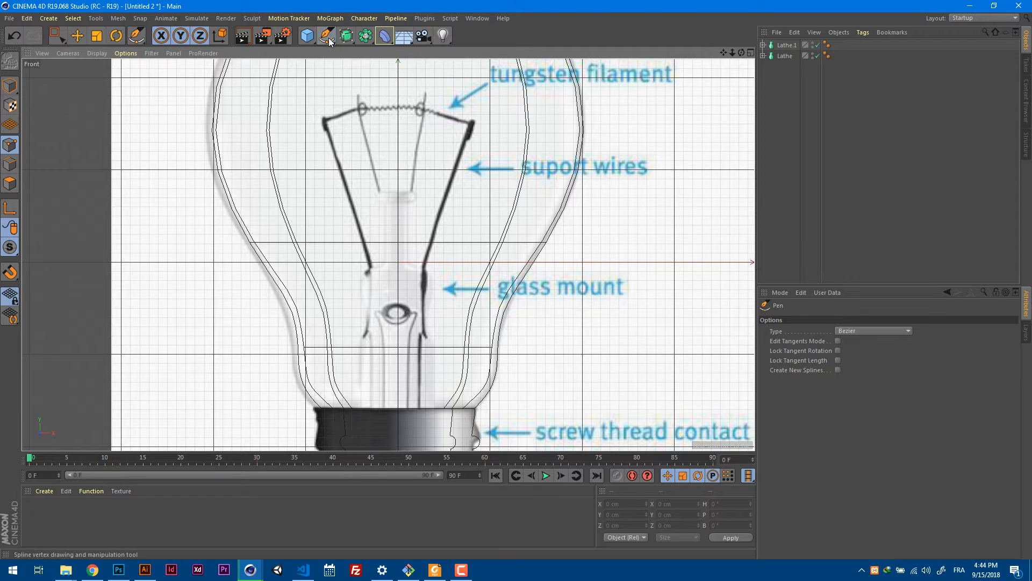
click(319, 47)
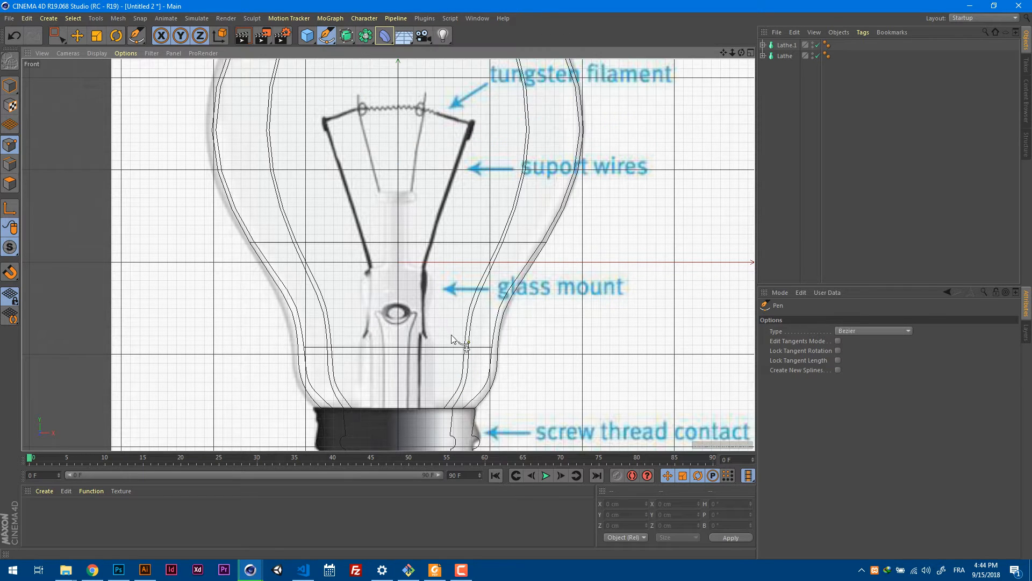
alt+middle_drag(450, 335, 449, 289)
scroll(425, 325, up, 3)
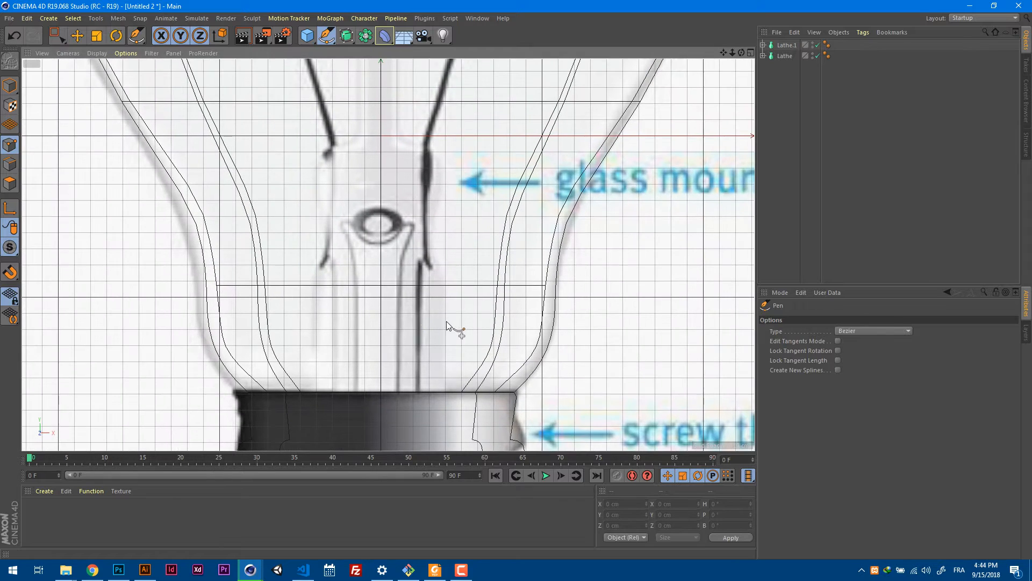
click(446, 393)
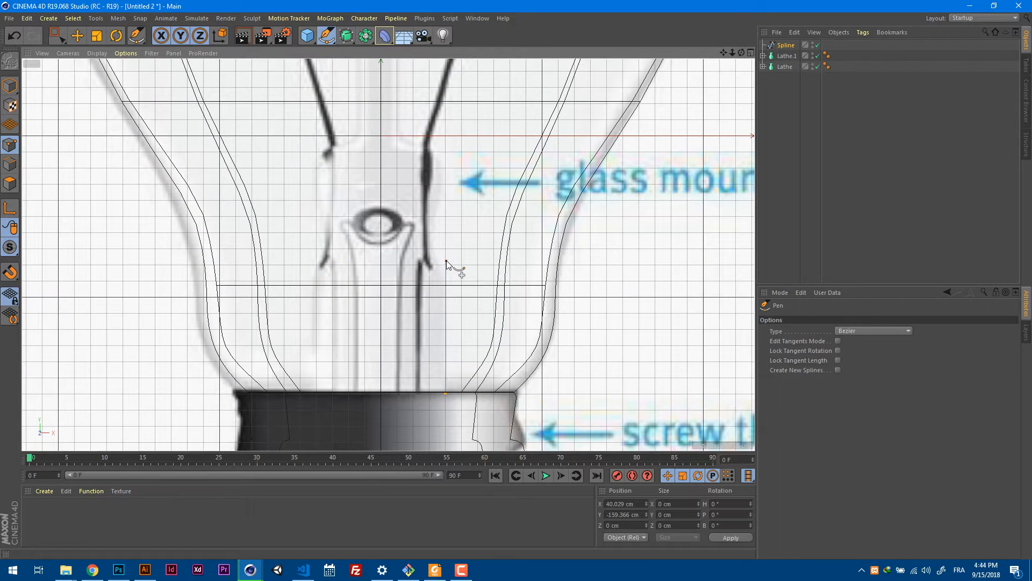
drag(447, 255, 401, 122)
alt+middle_drag(427, 108, 465, 240)
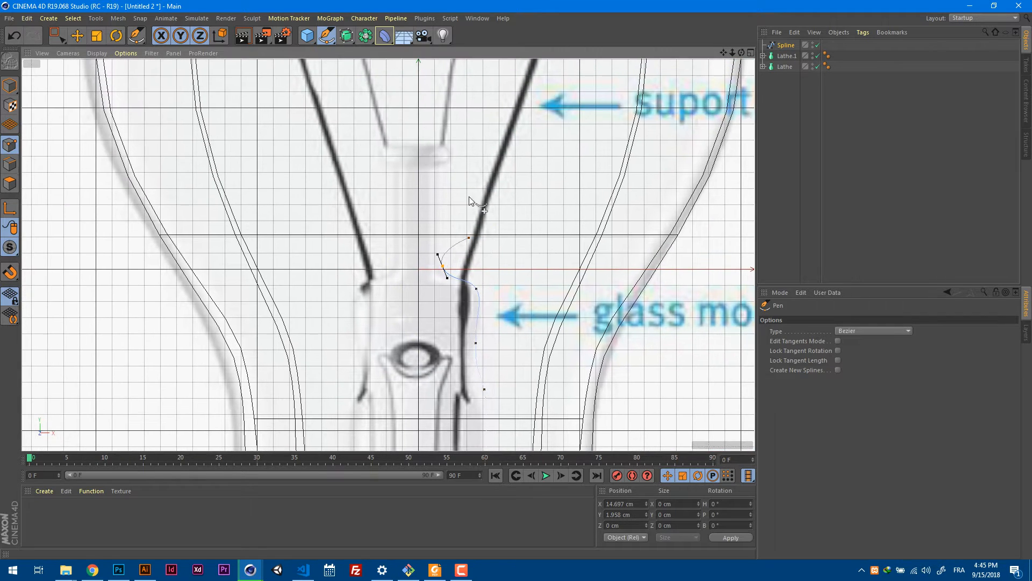
Continue the glass mount spline up the stem and around the rounded cap, ending it at the center axis.
click(437, 168)
alt+middle_drag(461, 166, 542, 196)
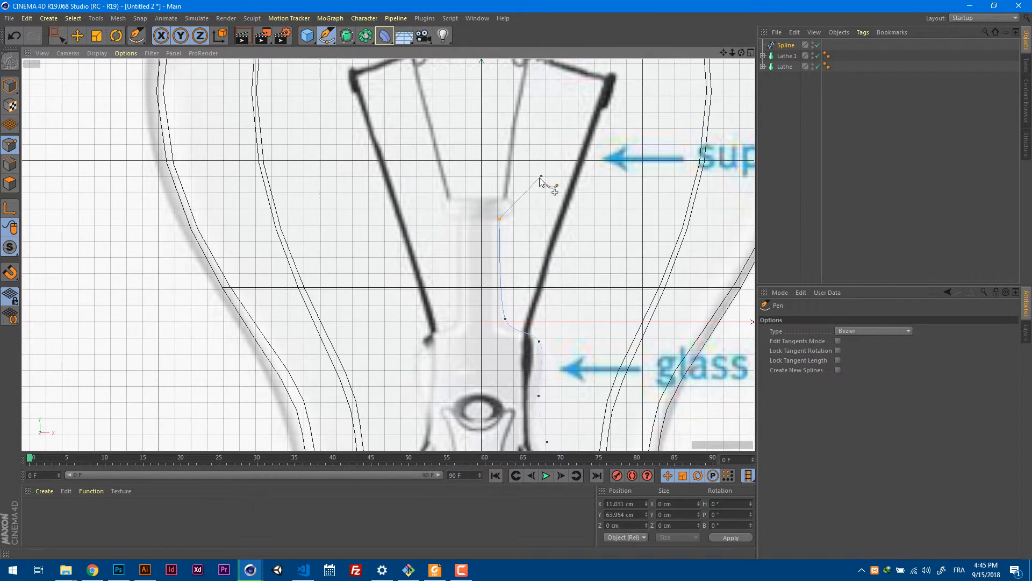
scroll(539, 178, up, 6)
drag(523, 214, 515, 172)
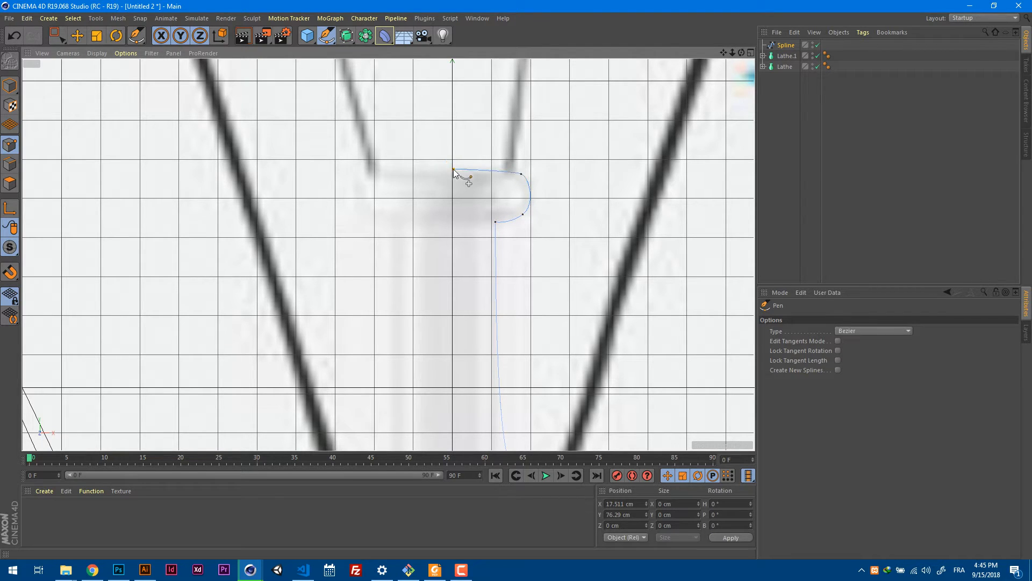
click(452, 169)
scroll(415, 217, down, 7)
scroll(416, 217, down, 1)
key(Escape)
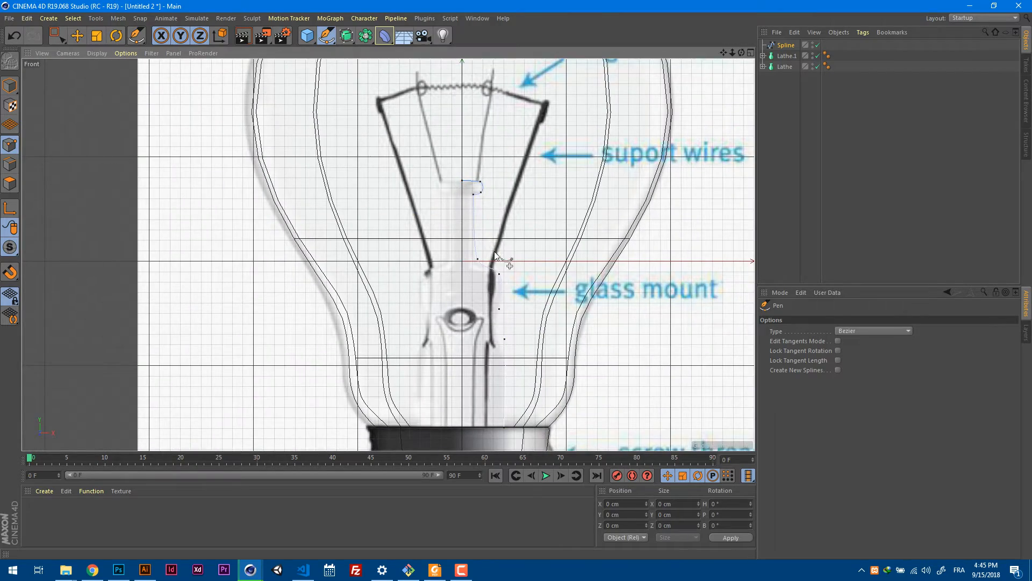
Select the glass mount spline's end point on the axis, set its X position to 0 cm and lower it to about Y 77 cm.
alt+middle_drag(493, 254, 467, 223)
scroll(475, 185, up, 2)
scroll(479, 191, down, 4)
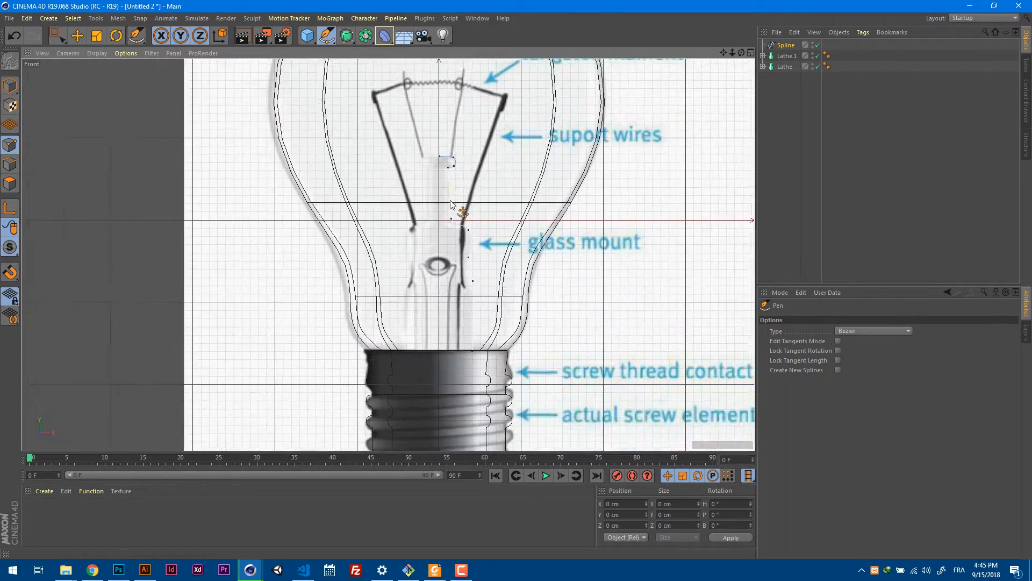
scroll(485, 196, up, 4)
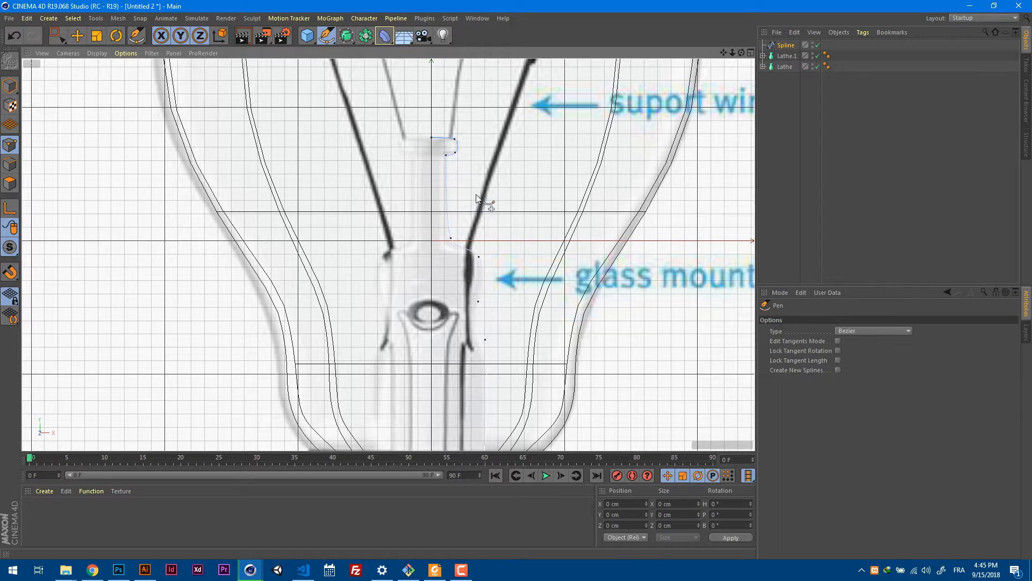
key(0)
click(435, 148)
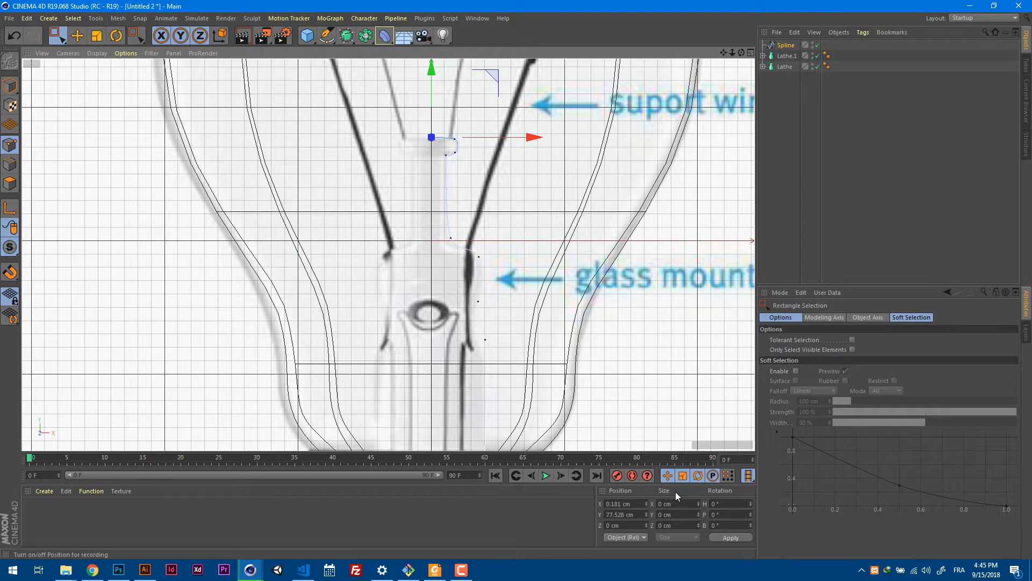
drag(635, 503, 589, 507)
text(0)
key(Return)
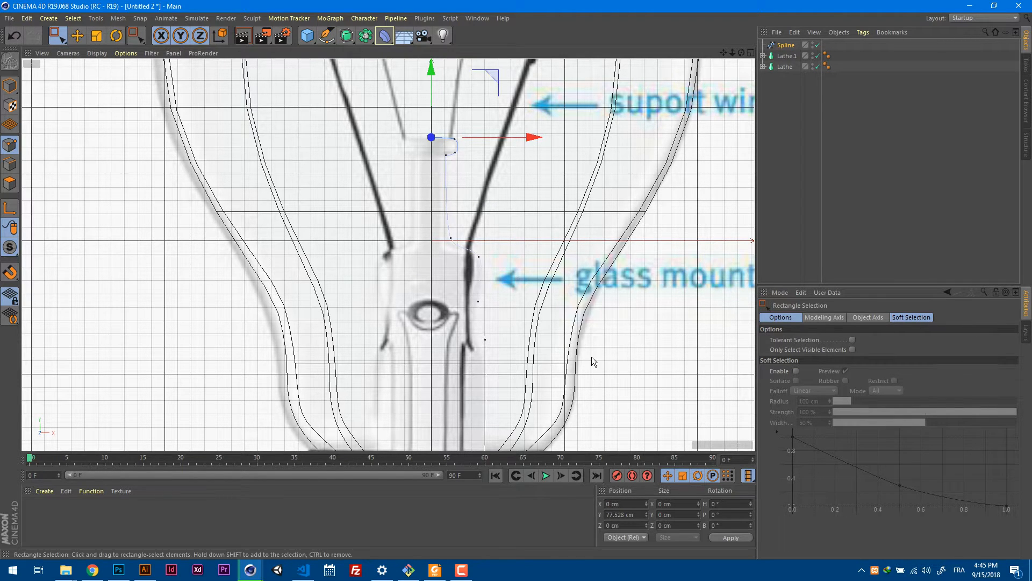
scroll(456, 157, up, 5)
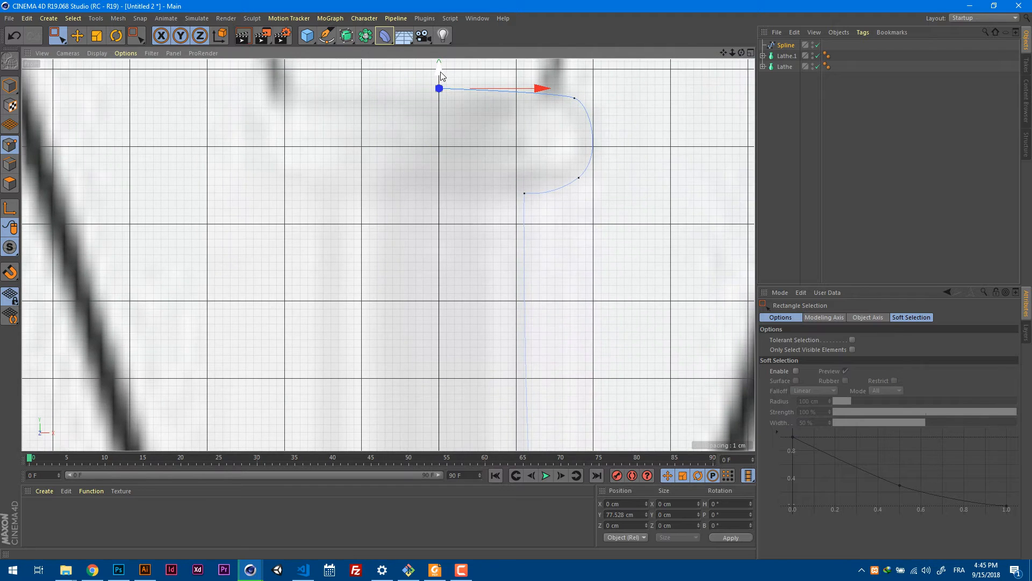
drag(440, 74, 440, 80)
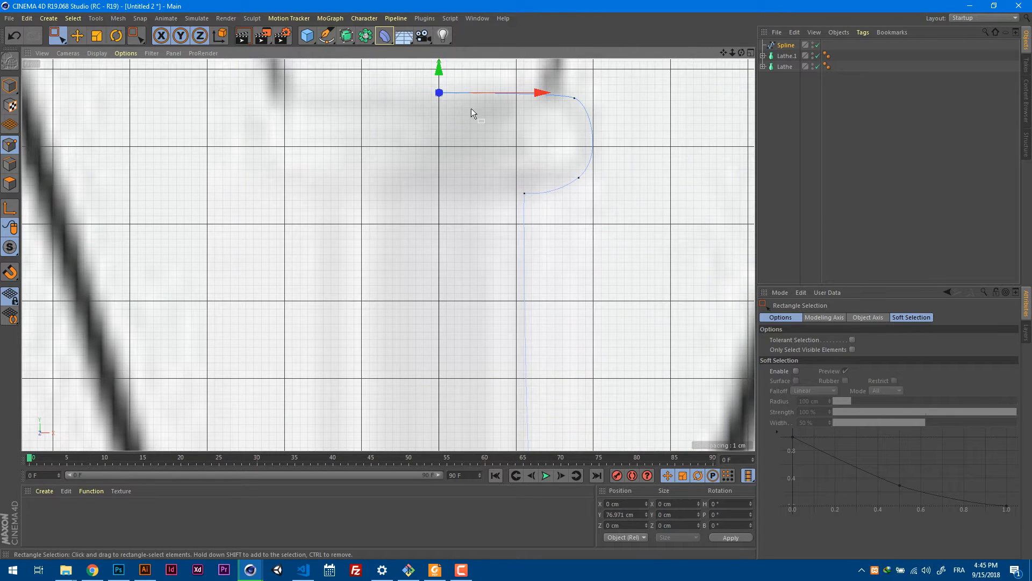
Fine-tune the heights of the point where the stem meets the cap and the cap's upper outer point.
scroll(504, 216, down, 3)
scroll(517, 205, down, 3)
click(529, 201)
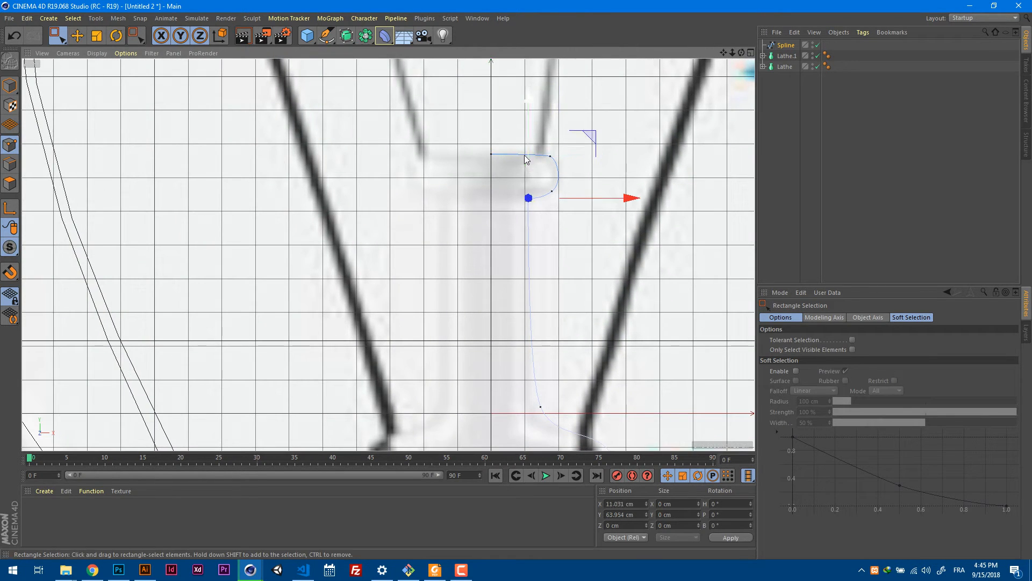
drag(528, 168, 529, 164)
click(550, 156)
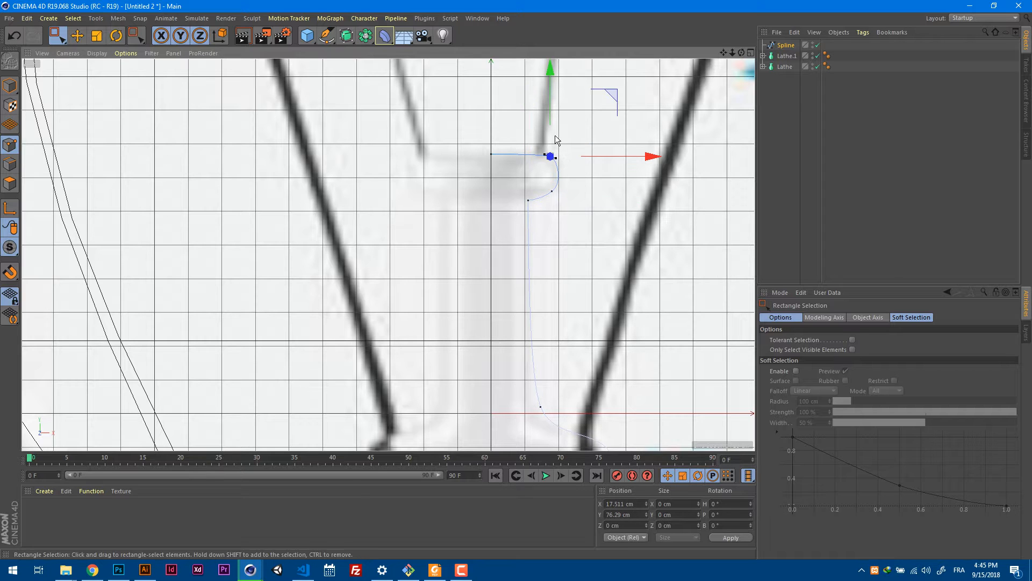
drag(553, 118, 553, 117)
Nudge the glass mount spline's point at the foot of the narrow stem to about X 13.9 cm, Y 1.3 cm.
mouse_move(555, 278)
alt+middle_down()
mouse_move(519, 177)
mouse_move(518, 117)
alt+middle_up()
alt+middle_drag(550, 237, 513, 170)
click(473, 187)
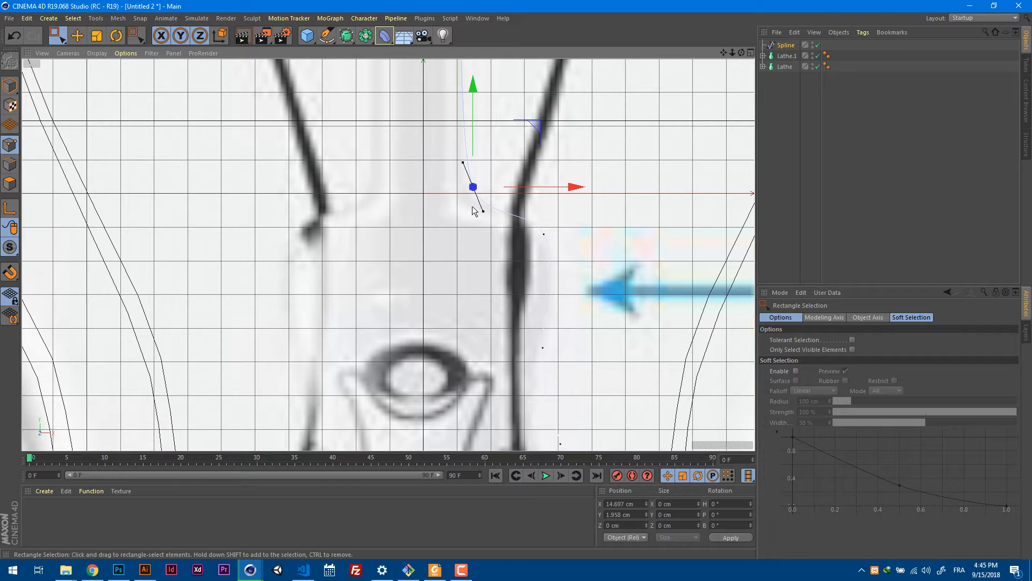
drag(538, 125, 534, 127)
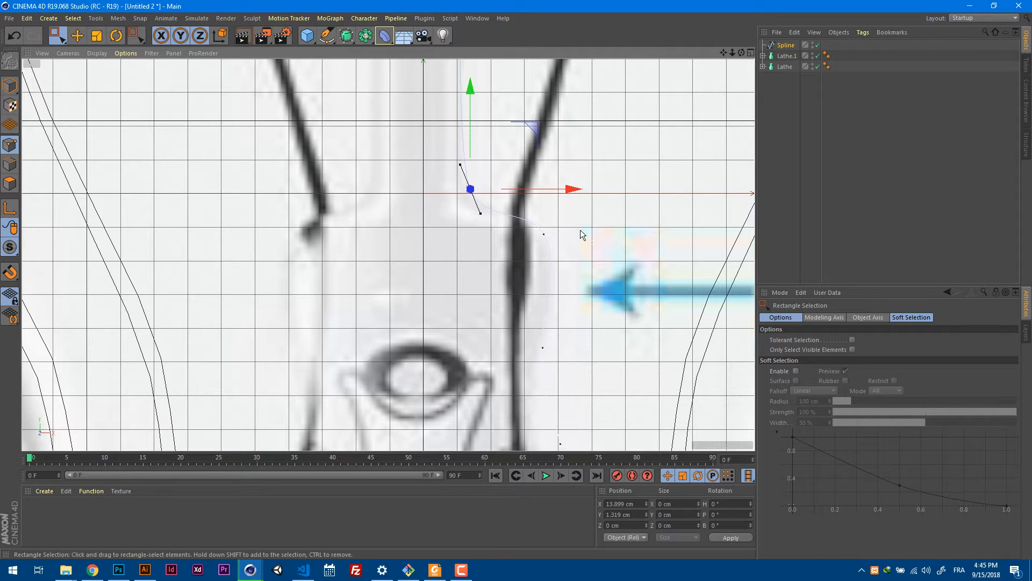
Nudge the spline point on the mount body's right side, below the shoulder, to about X 34.4 cm, Y -46.8 cm.
alt+middle_drag(568, 267, 508, 193)
alt+middle_drag(497, 251, 486, 207)
click(473, 234)
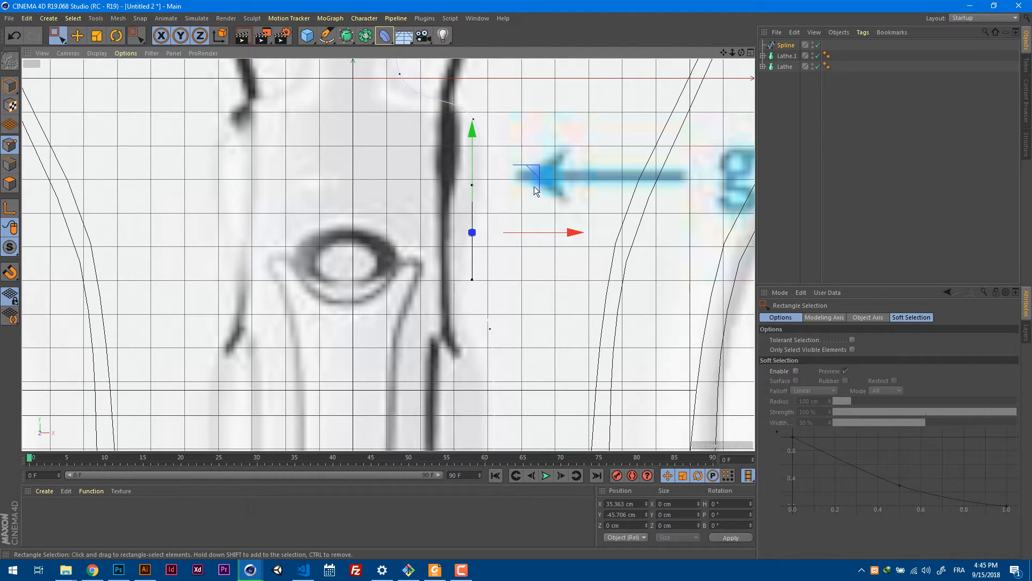
drag(535, 187, 533, 190)
Set the transparency of the front view's background picture to 59%.
alt+middle_drag(519, 298, 500, 180)
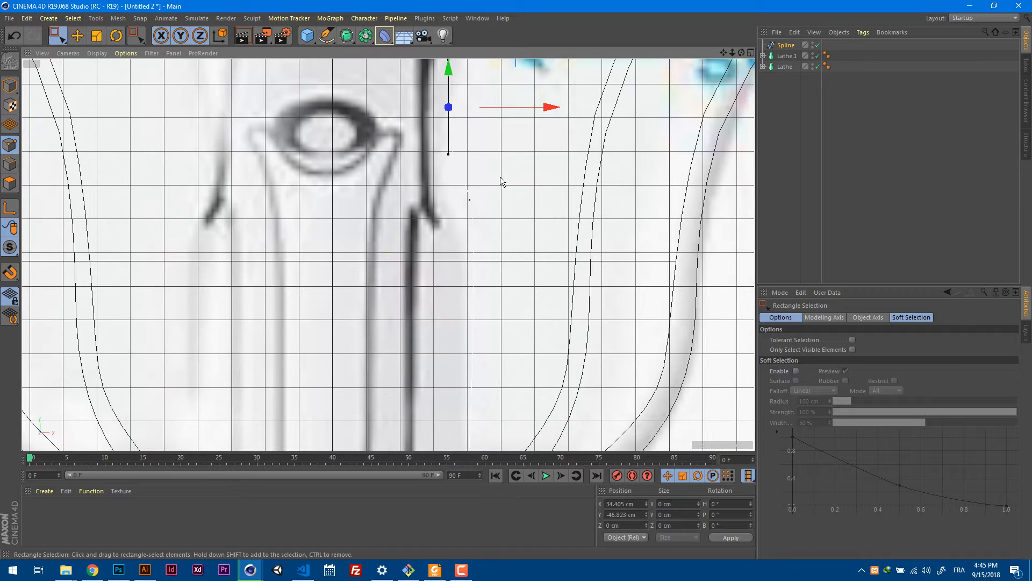
key(shift+v)
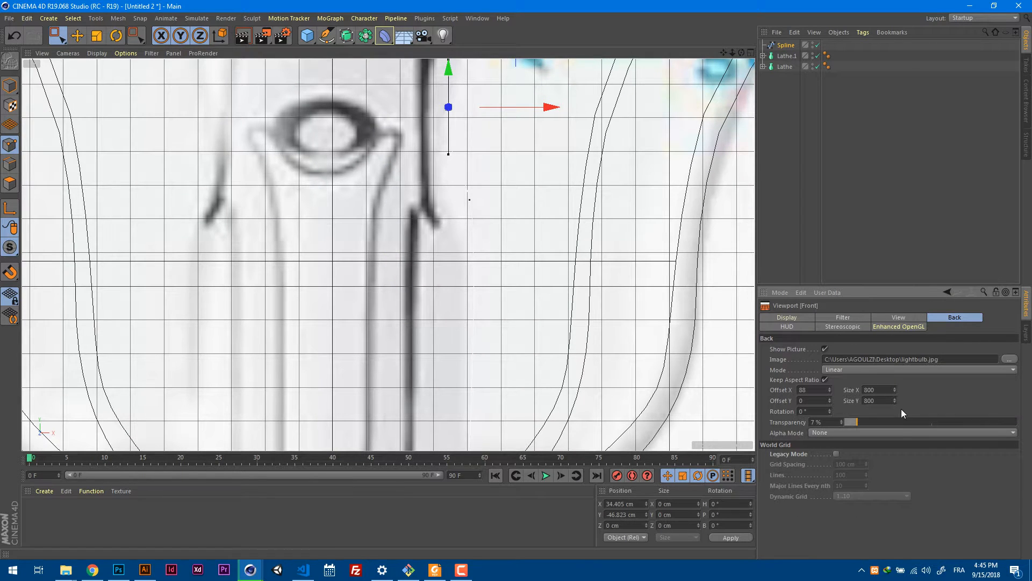
drag(914, 421, 943, 418)
scroll(488, 233, down, 4)
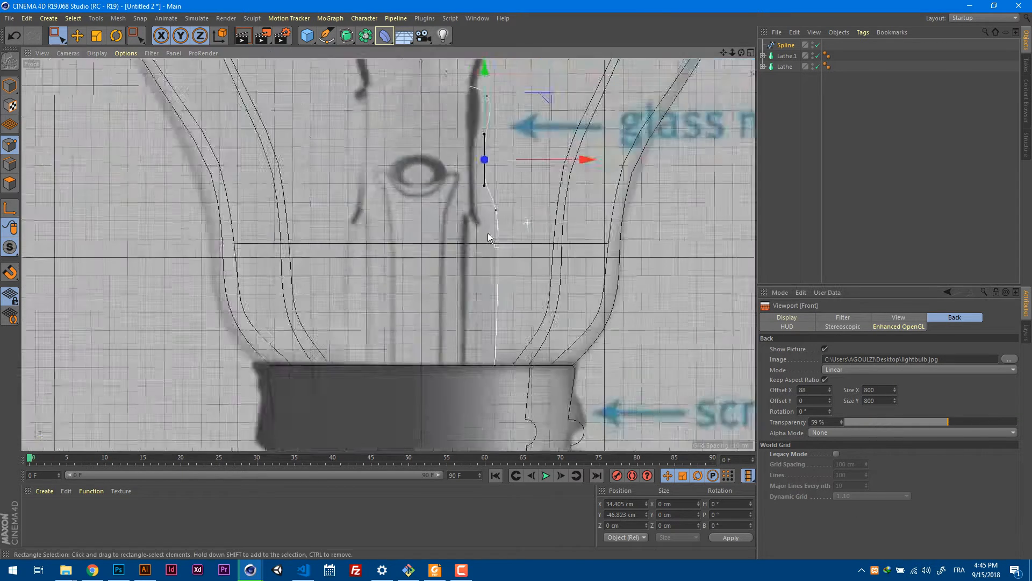
Select the spline point where the mount body widens above the screw base and lower it to about Y -76.9 cm.
scroll(493, 233, up, 1)
drag(491, 231, 508, 183)
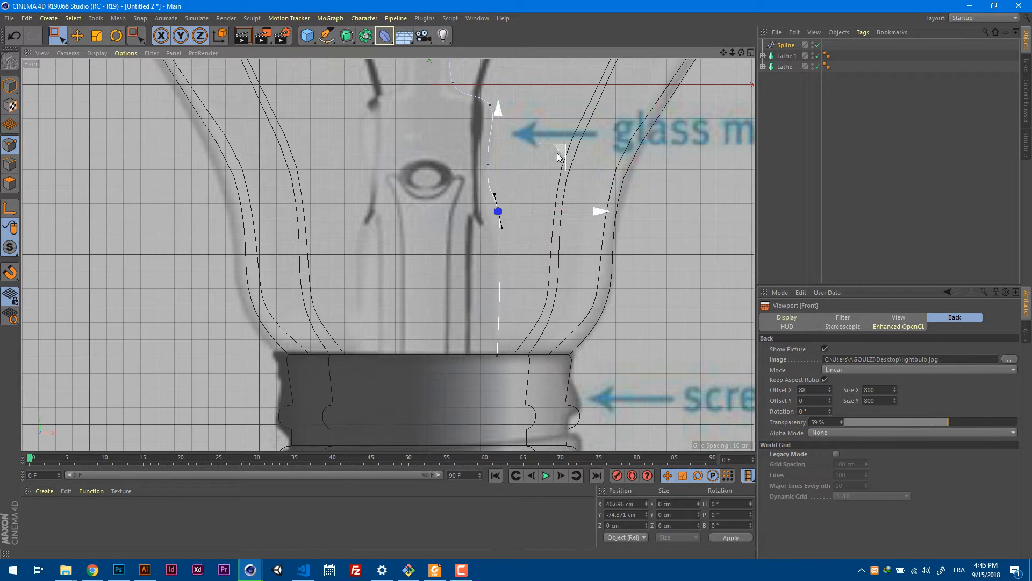
drag(557, 152, 558, 155)
scroll(520, 181, down, 2)
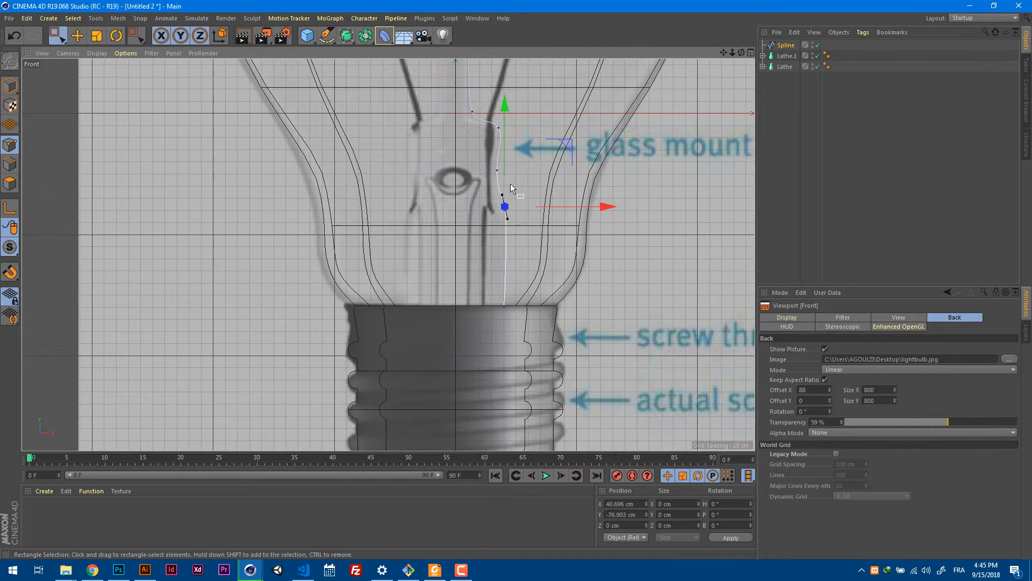
Lathe the glass mount spline into a full 360° body.
alt+middle_drag(535, 184, 519, 310)
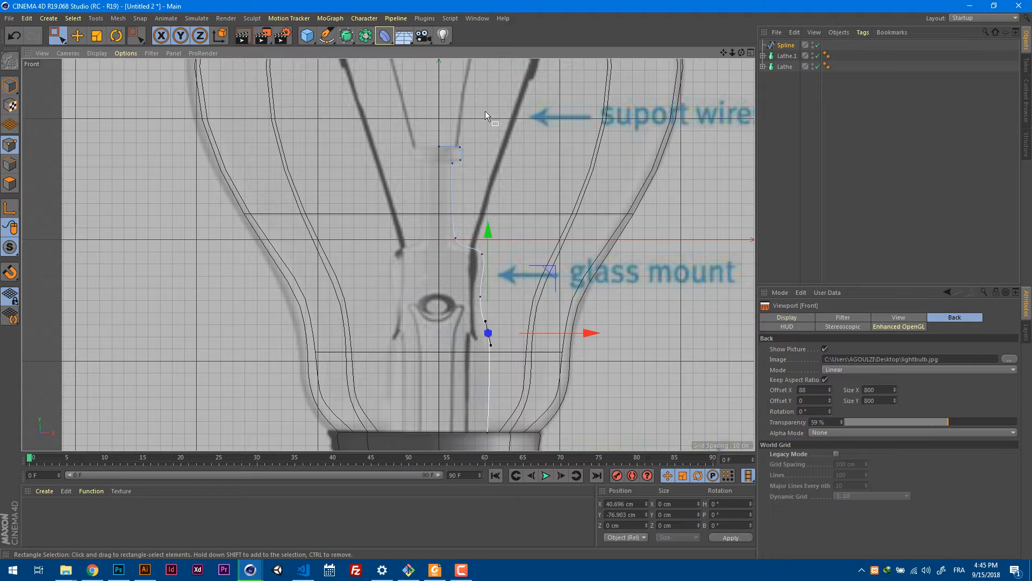
click(346, 35)
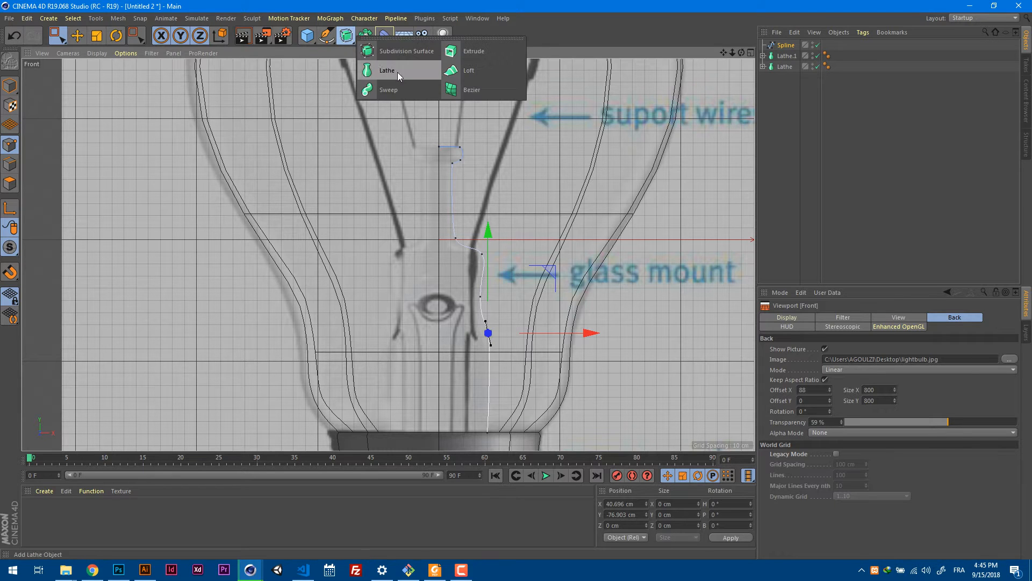
alt+click(412, 72)
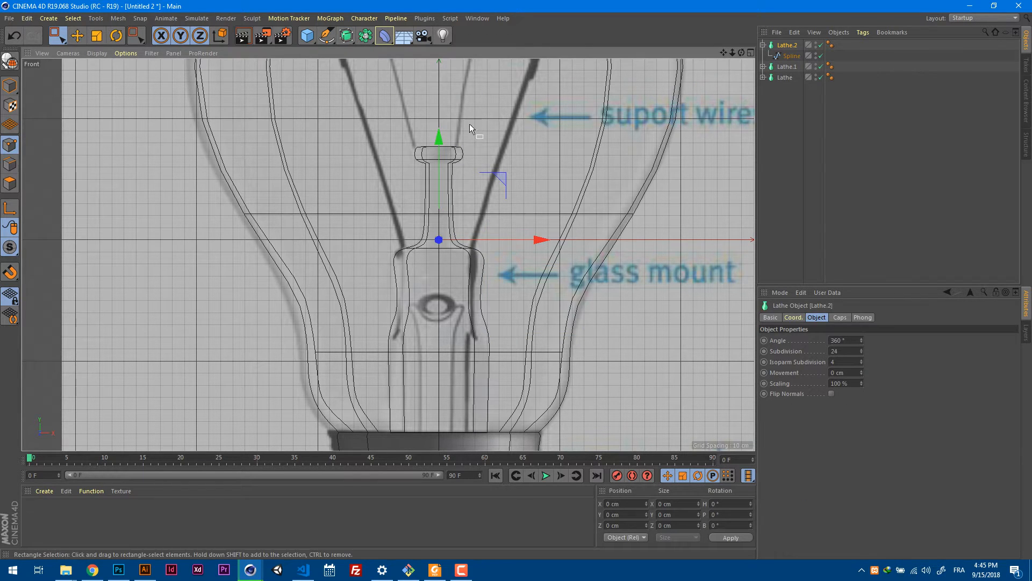
Disable the outer glass lathe and view the lathed glass mount up close in perspective.
key(F1)
alt+drag(470, 128, 508, 170)
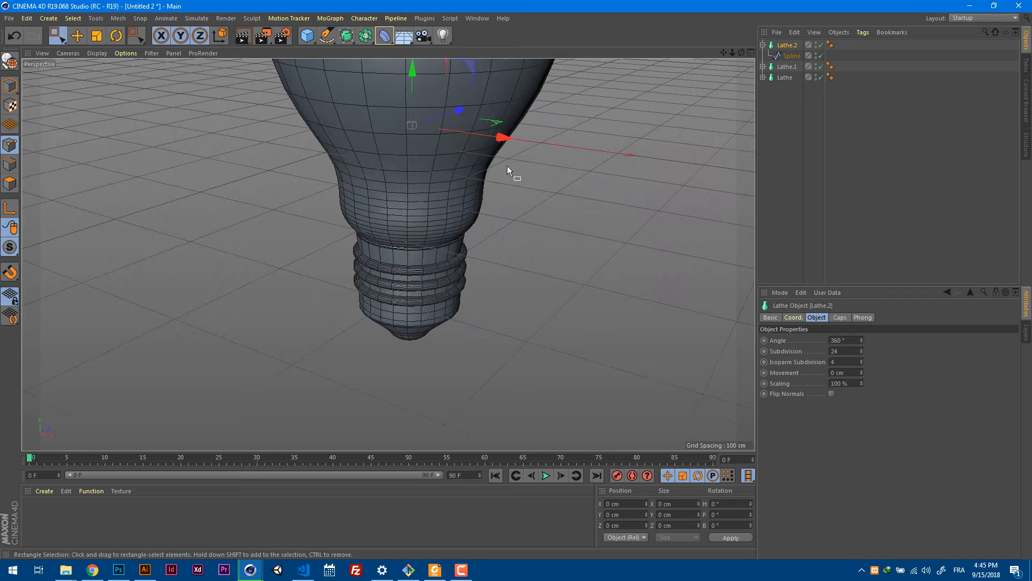
click(821, 77)
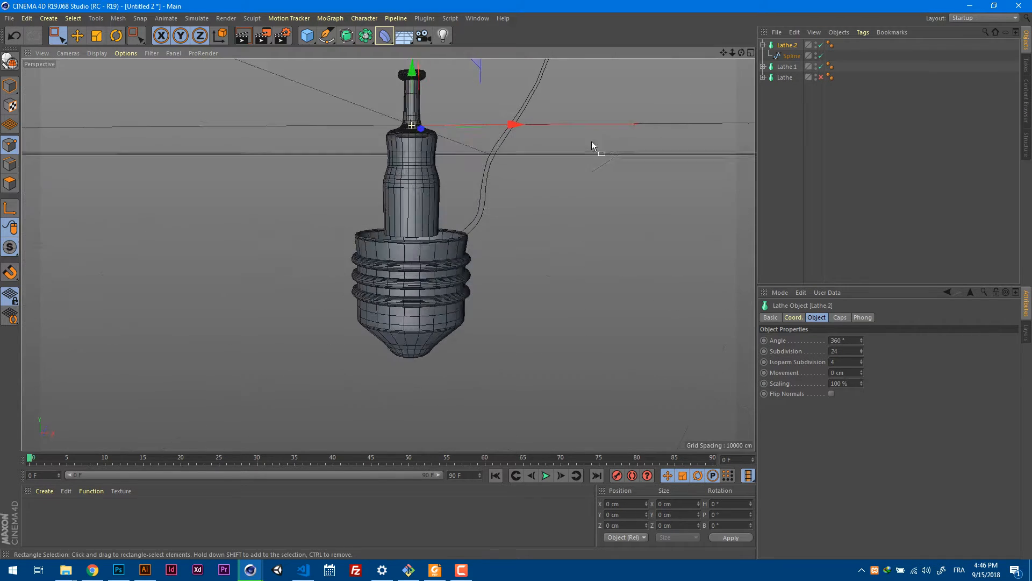
alt+drag(591, 142, 472, 209)
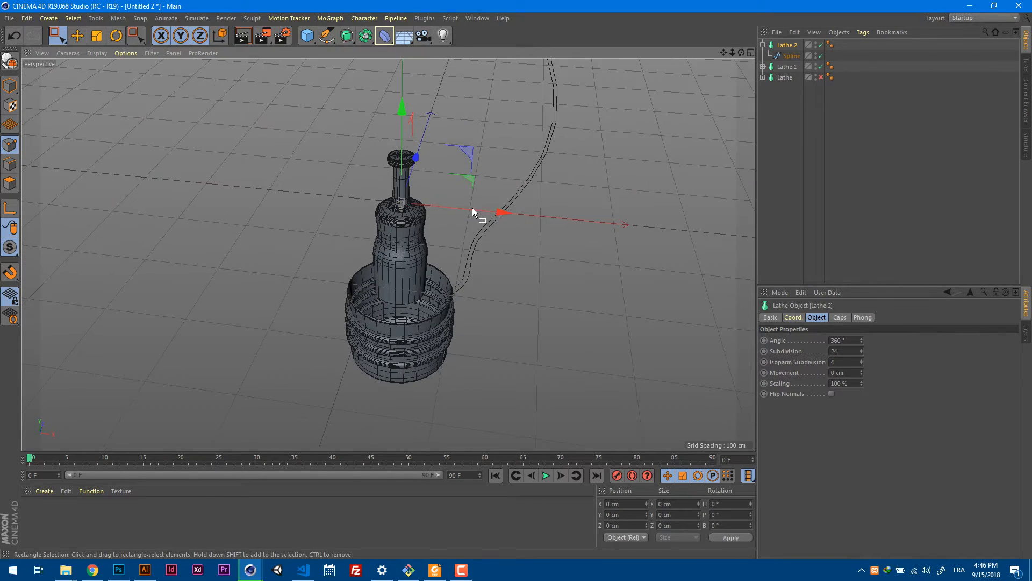
alt+right_drag(463, 207, 570, 191)
alt+middle_drag(510, 191, 499, 283)
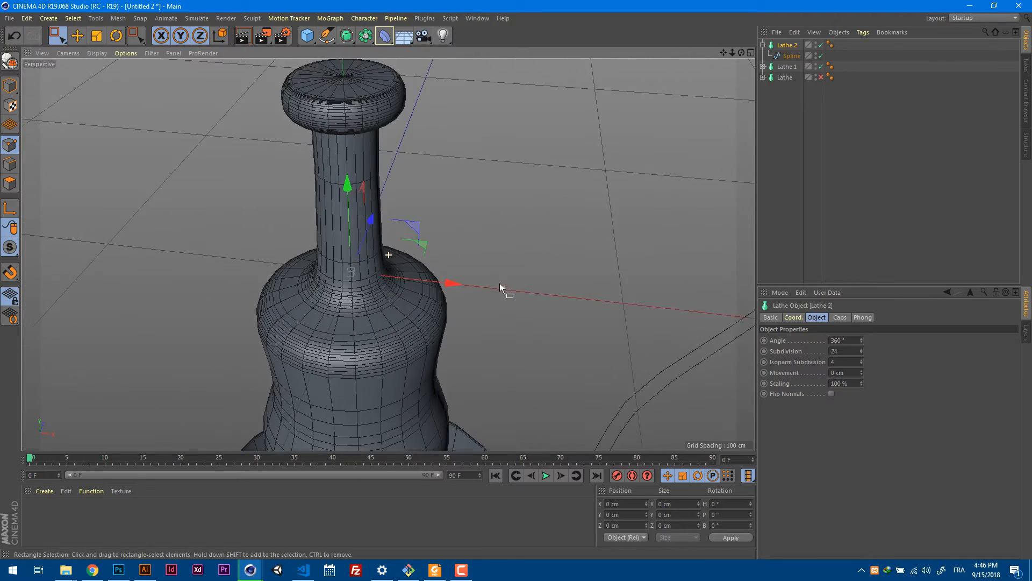
alt+drag(499, 283, 484, 177)
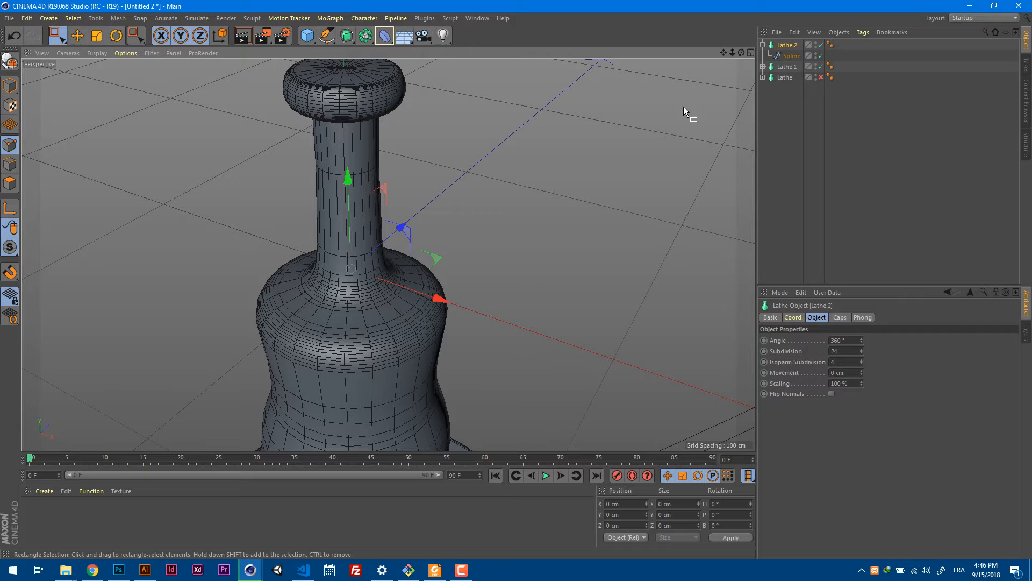
Set the Adaptive intermediate points angle of the glass mount spline to 11°.
click(790, 56)
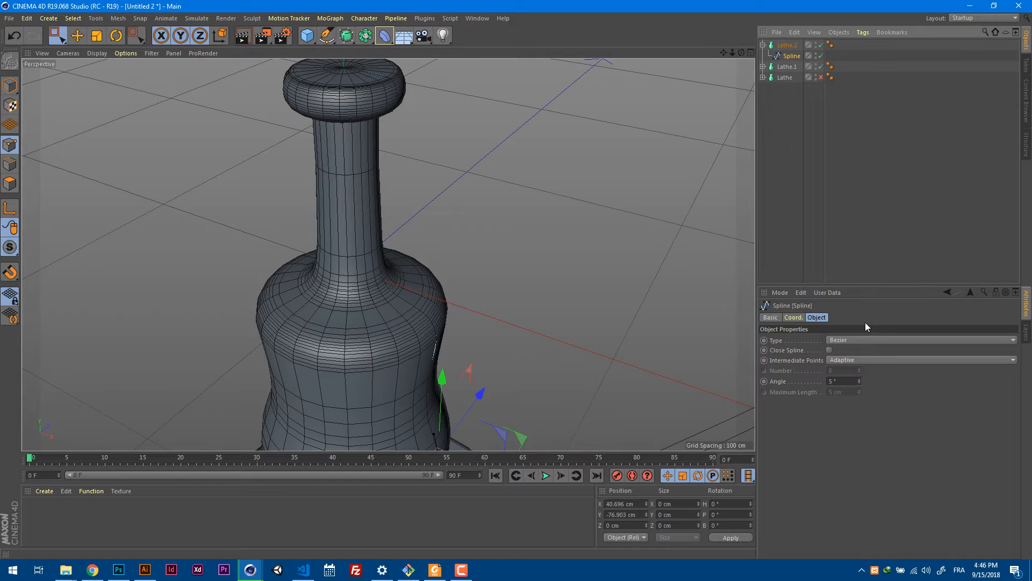
click(859, 379)
click(860, 379)
click(860, 379)
click(860, 380)
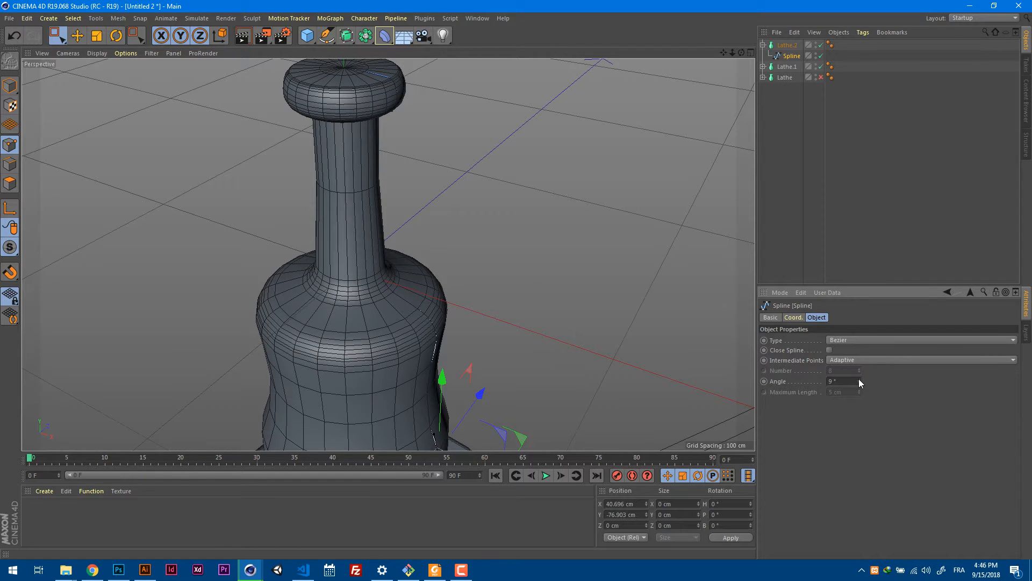
click(860, 379)
click(859, 379)
click(859, 380)
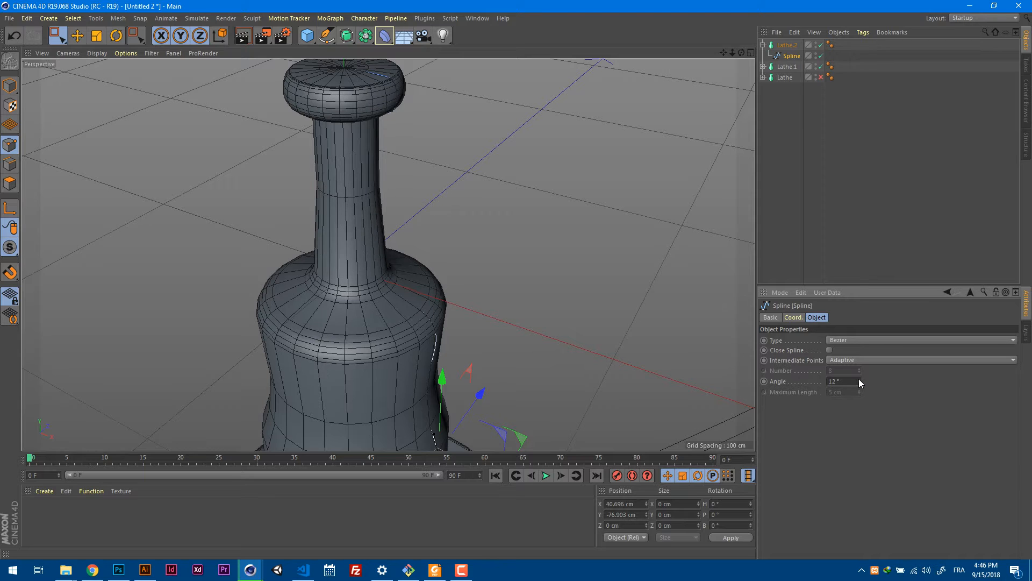
click(860, 383)
Examine the glass mount's mesh from the screw base up to the rounded cap from several angles.
alt+drag(702, 341, 533, 302)
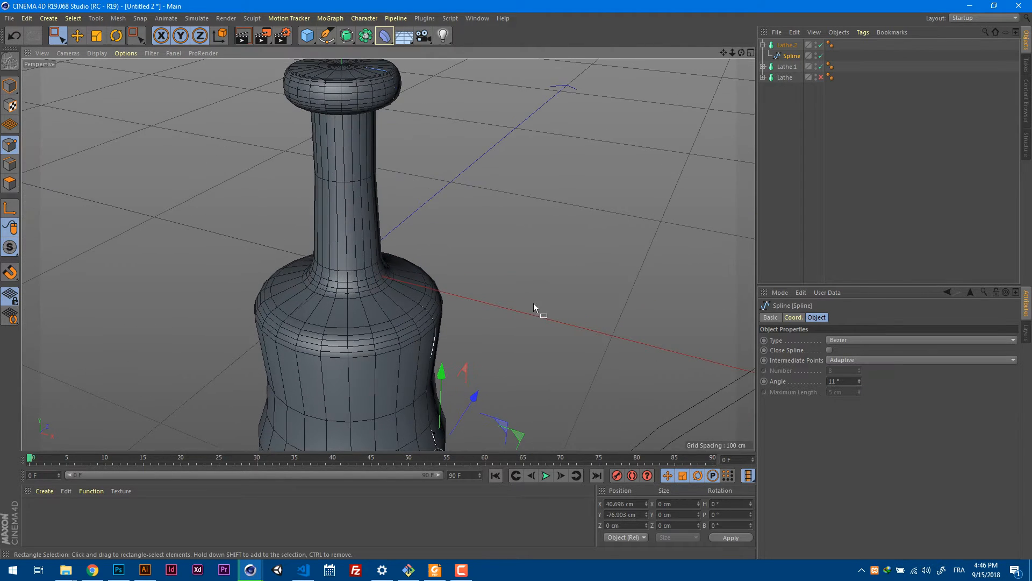
alt+middle_drag(533, 302, 543, 107)
drag(523, 297, 540, 166)
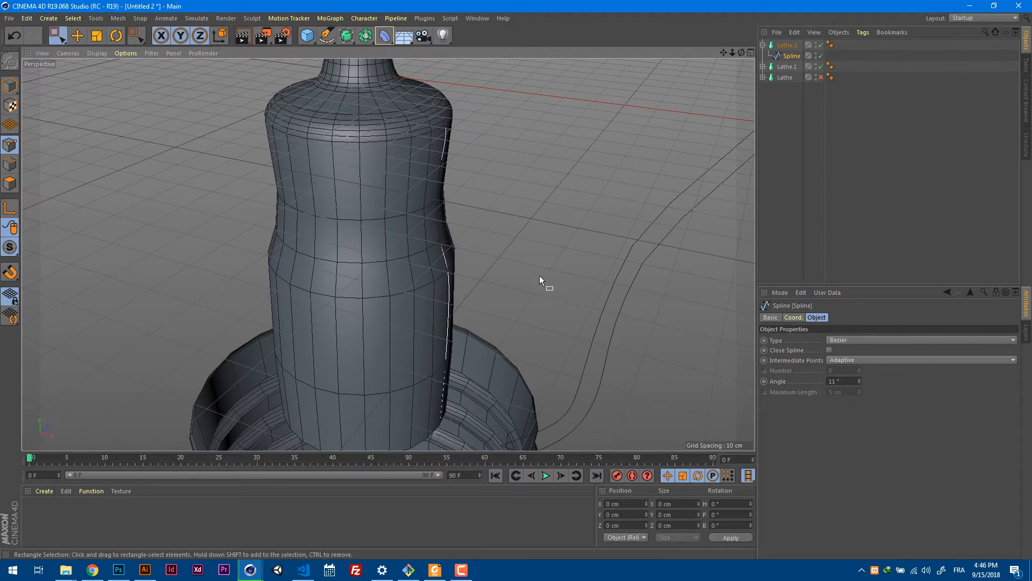
alt+drag(540, 277, 543, 210)
alt+right_drag(544, 209, 487, 239)
alt+drag(486, 239, 563, 288)
alt+right_drag(563, 232, 531, 237)
alt+drag(532, 238, 538, 284)
alt+right_drag(465, 199, 627, 188)
alt+drag(576, 184, 486, 99)
alt+right_drag(486, 99, 567, 147)
alt+right_drag(500, 166, 440, 182)
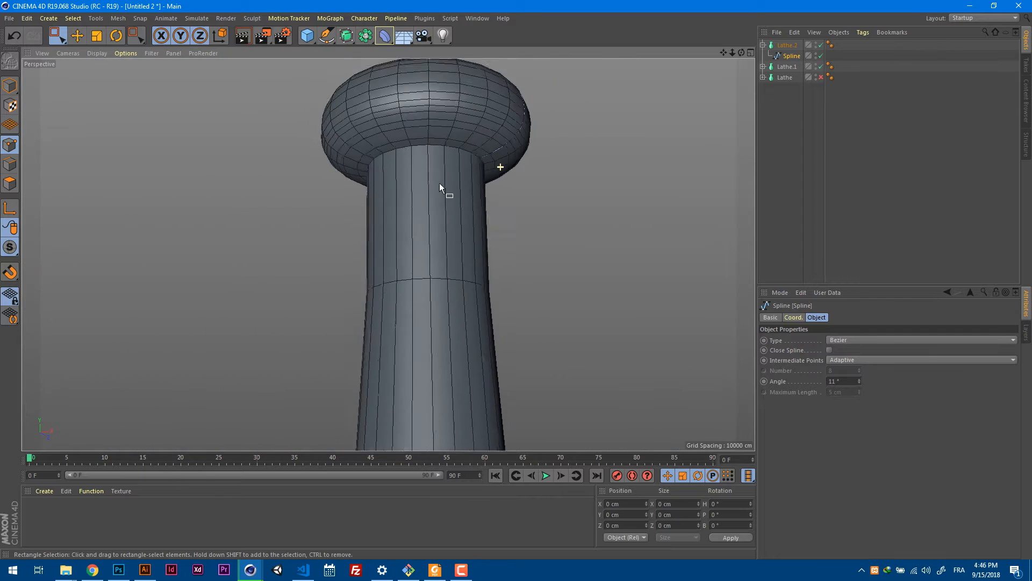
alt+right_drag(530, 192, 452, 208)
alt+drag(452, 208, 616, 246)
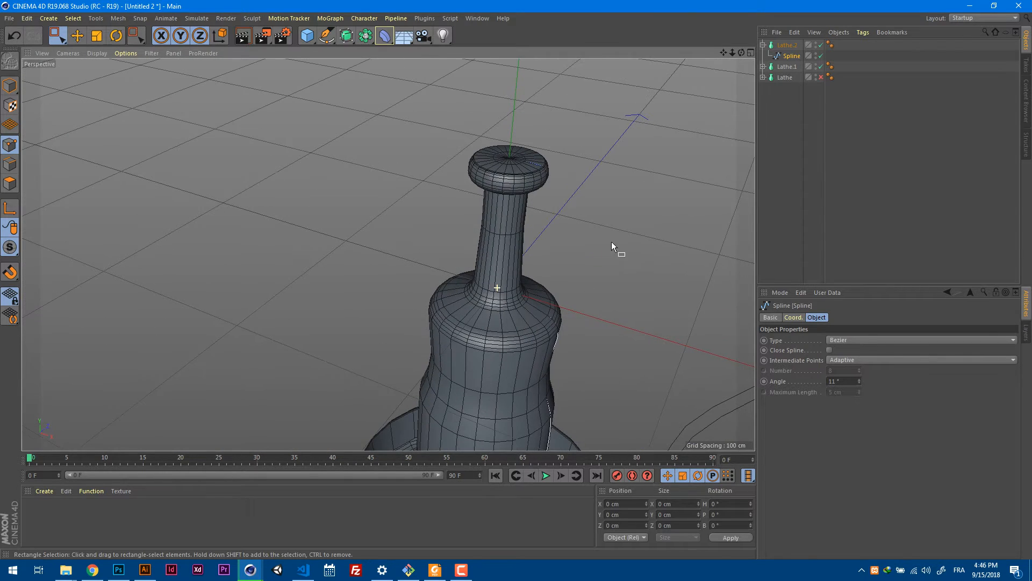
Collapse the glass mount lathe's hierarchy and rename the lathe "inner part".
click(763, 46)
double_click(781, 46)
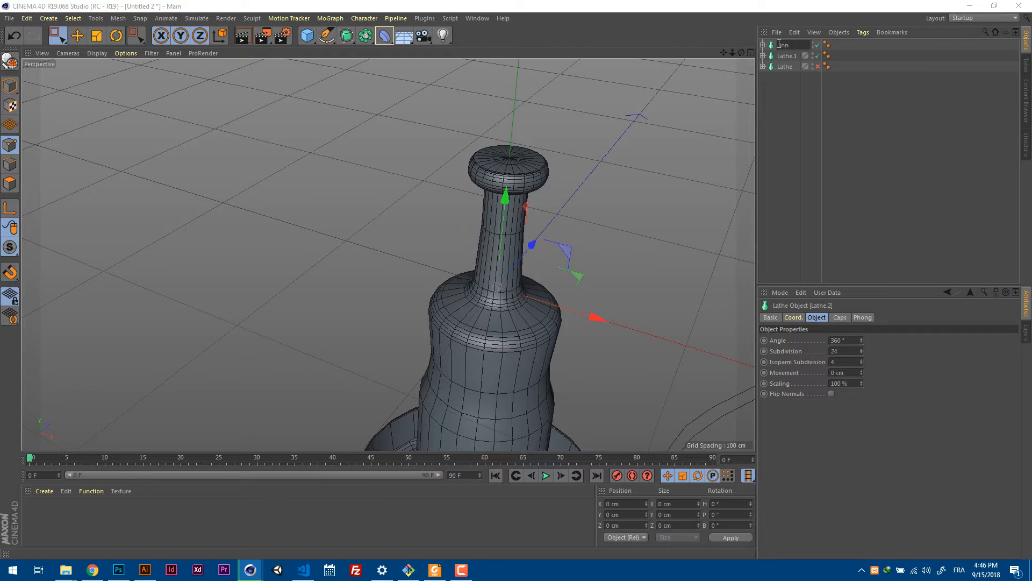
text(inner part)
key(Return)
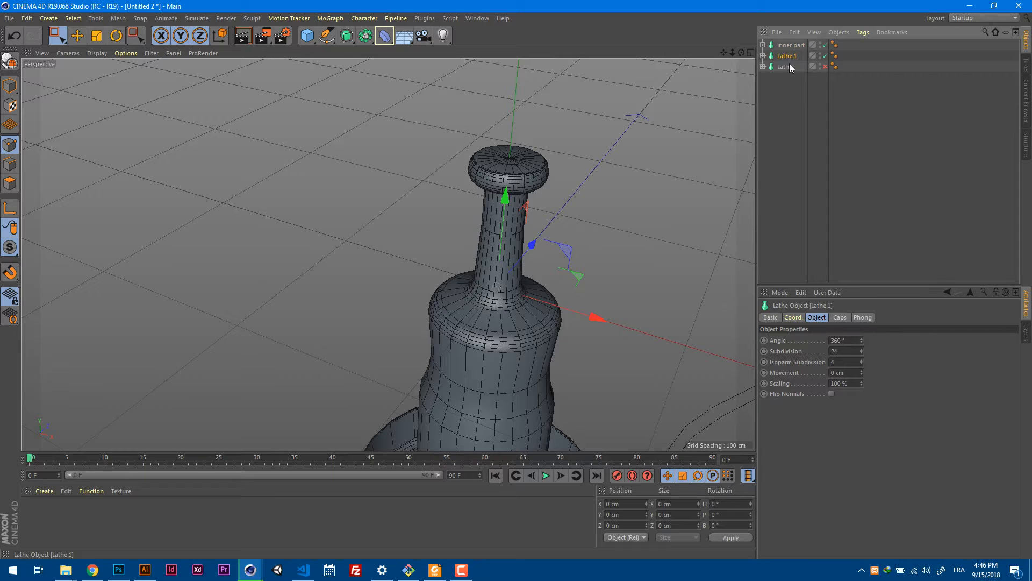
Rename the outer glass lathe "cap" and the screw base lathe "bellow".
double_click(786, 67)
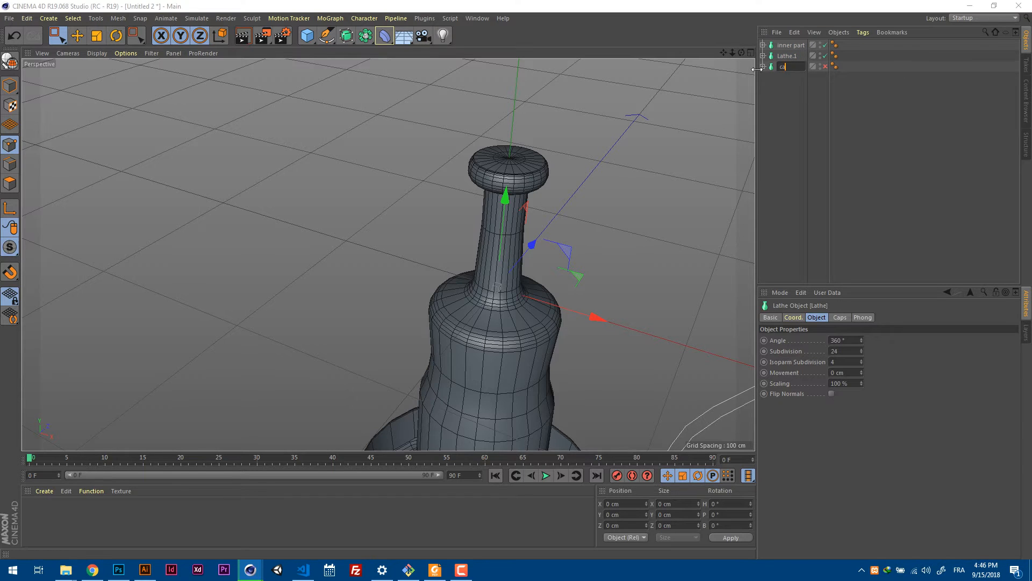
key(Return)
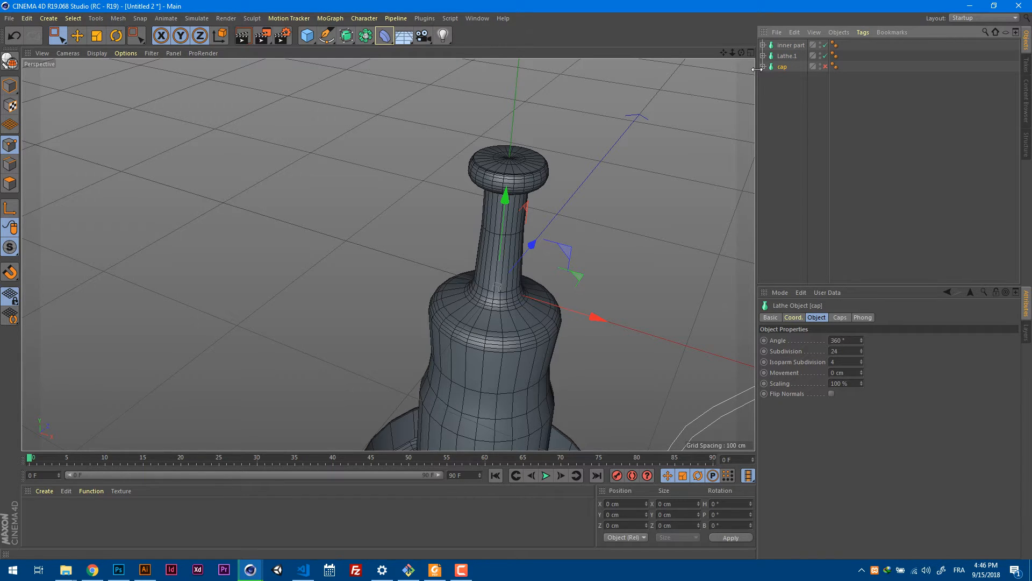
double_click(787, 56)
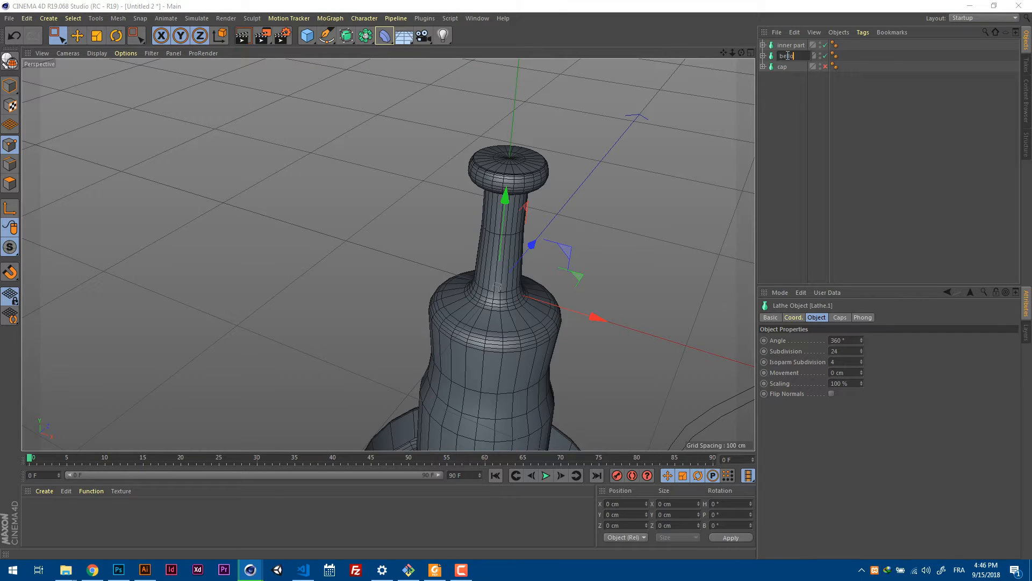
key(Return)
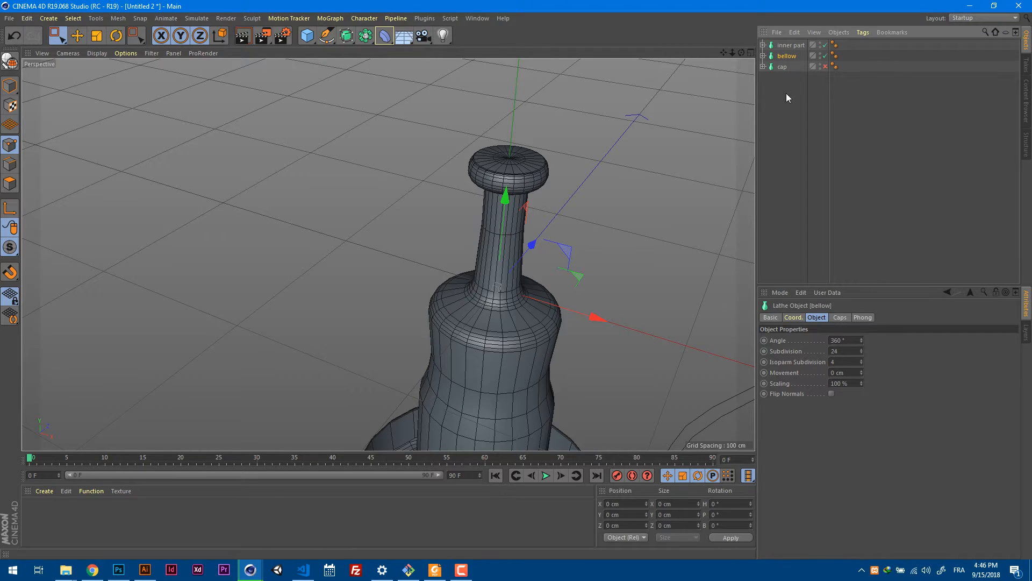
Re-enable the "cap" lathe.
alt+middle_drag(574, 218, 574, 168)
key(z)
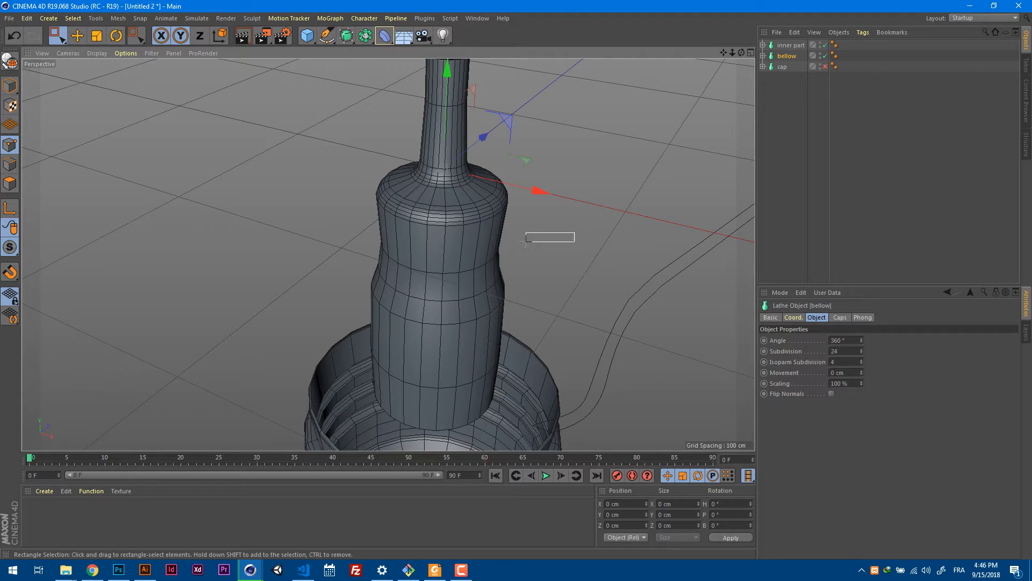
key(z)
scroll(604, 220, down, 5)
alt+drag(605, 220, 516, 258)
click(825, 66)
Examine the tungsten filament, support wires and glass mount on the reference picture in the front view.
key(F4)
scroll(513, 214, down, 5)
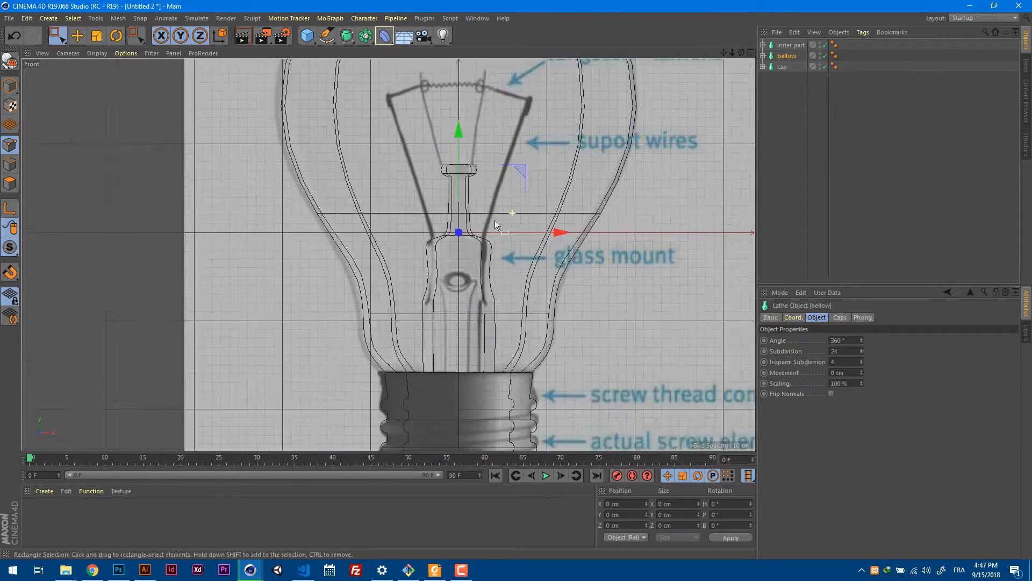
alt+middle_drag(530, 168, 528, 198)
scroll(505, 215, up, 2)
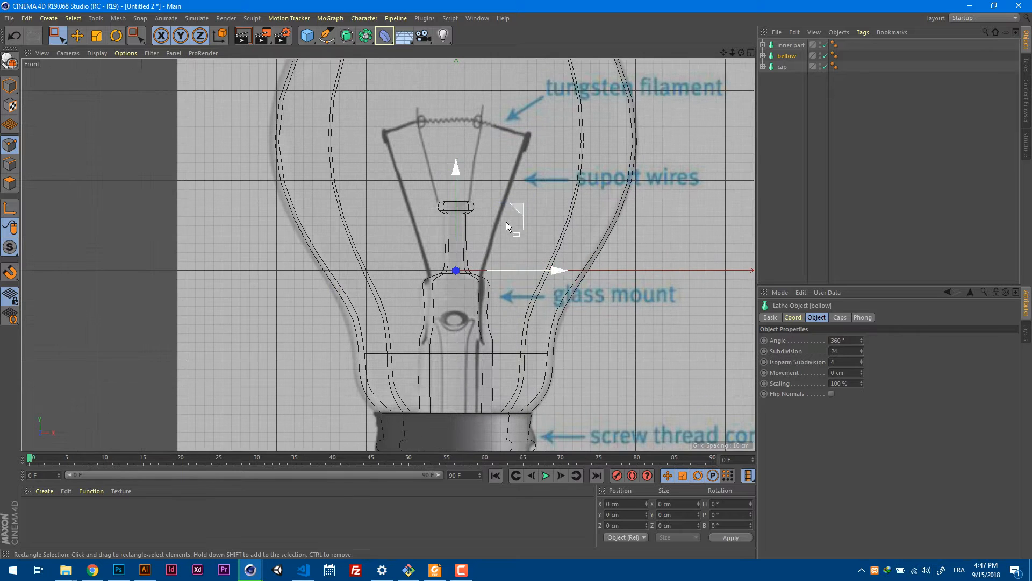
scroll(480, 130, up, 4)
scroll(513, 134, up, 2)
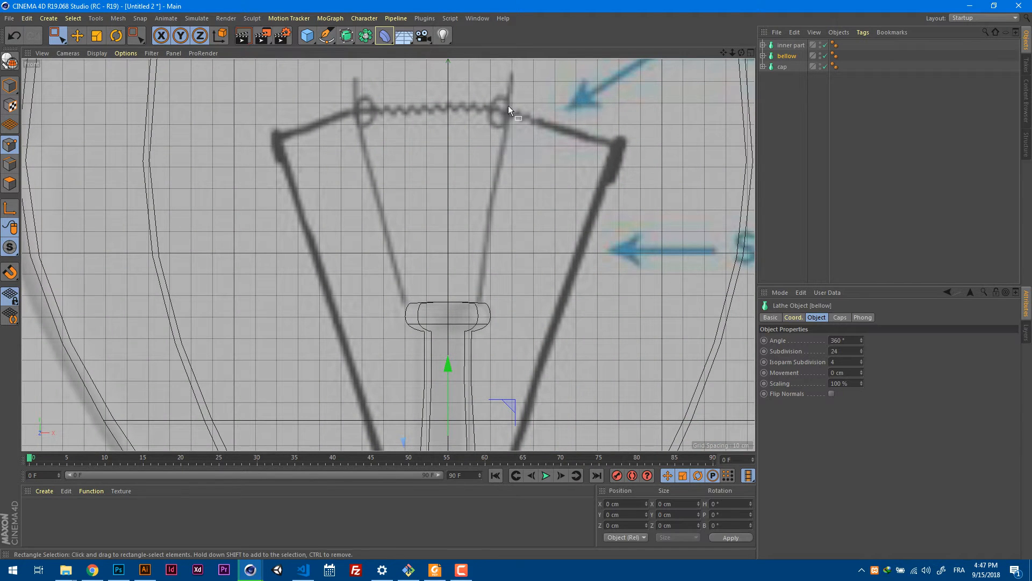
alt+middle_drag(534, 146, 484, 214)
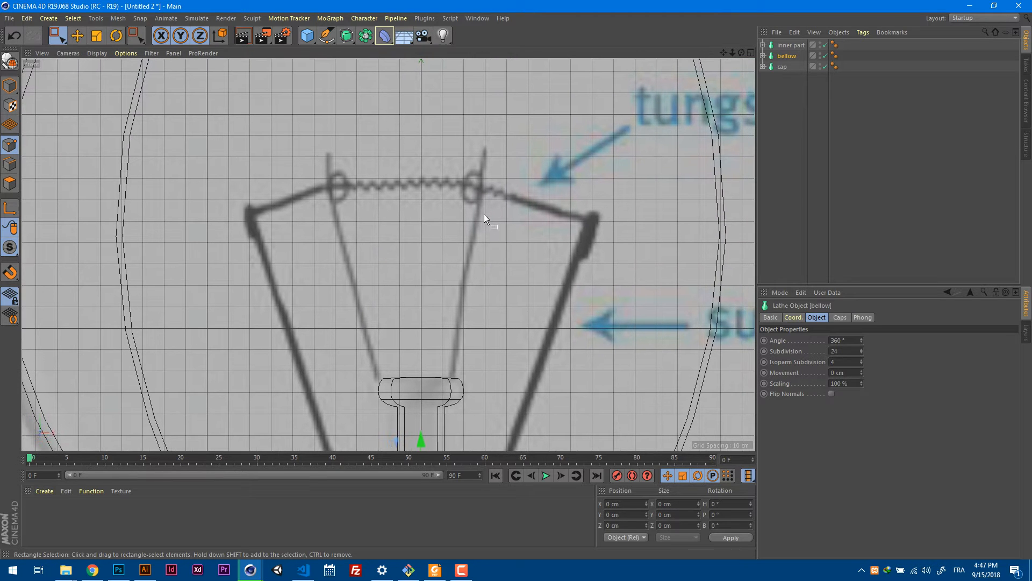
alt+middle_drag(545, 334, 457, 256)
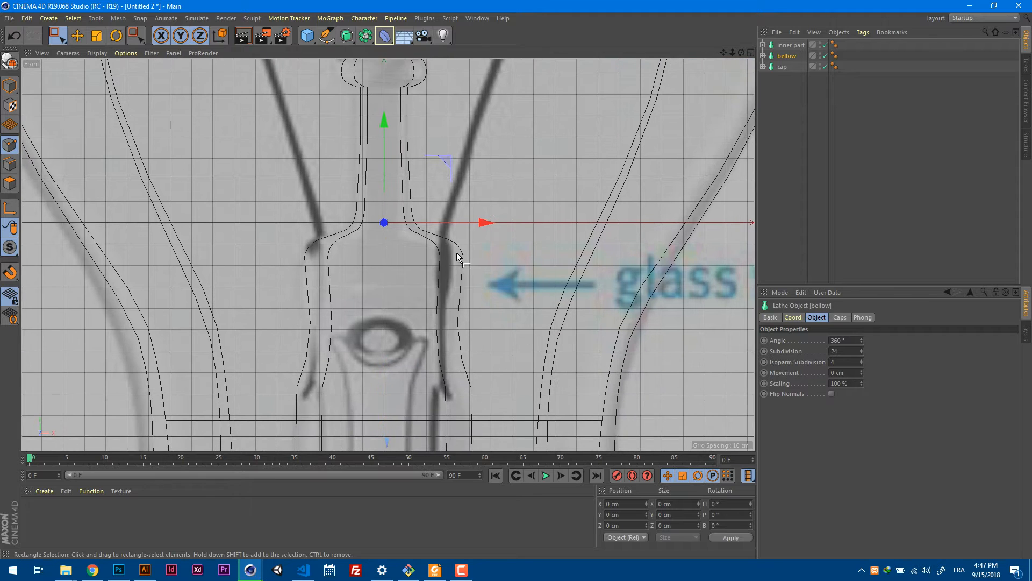
Trace the thin right-hand wire on the reference with a Bezier spline, from the glass mount's rim through the small loop to the upper tip.
alt+middle_drag(462, 321, 437, 352)
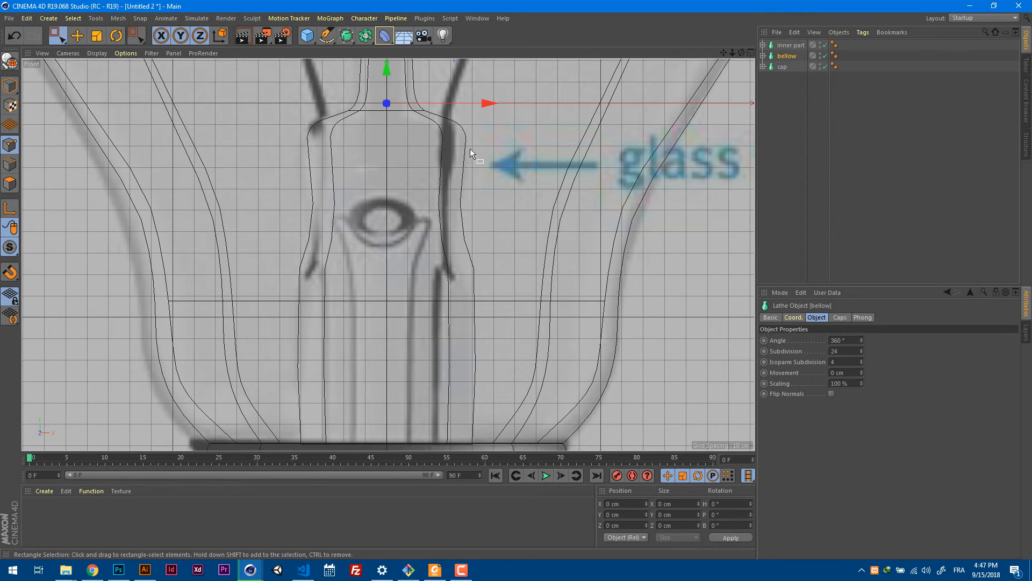
alt+middle_drag(470, 148, 496, 261)
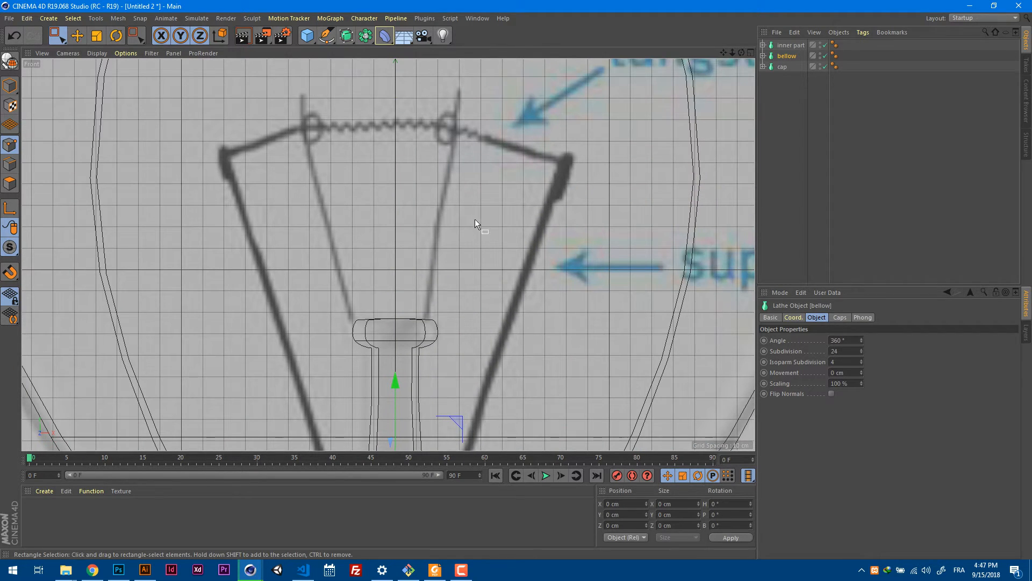
click(327, 35)
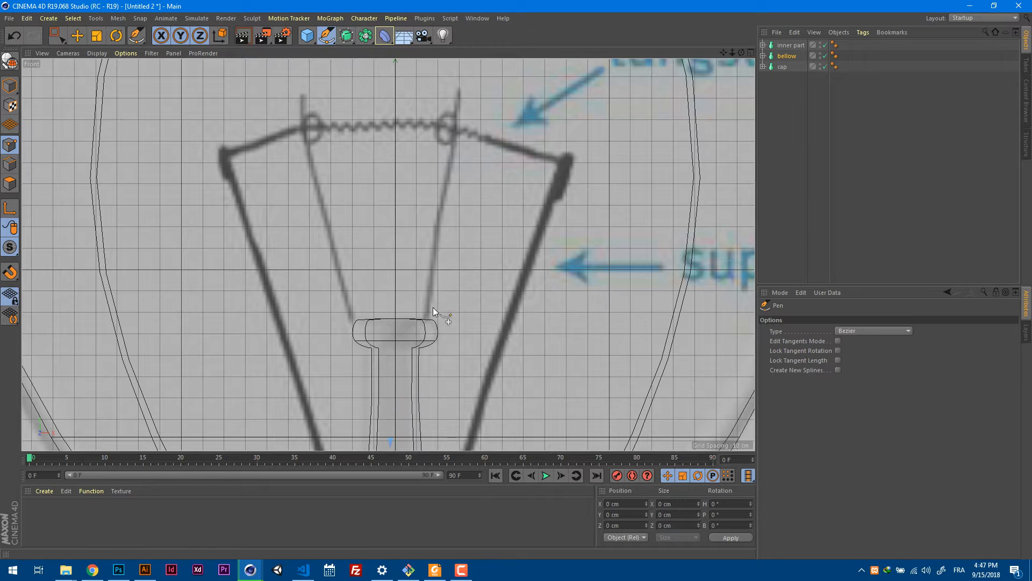
drag(425, 320, 433, 297)
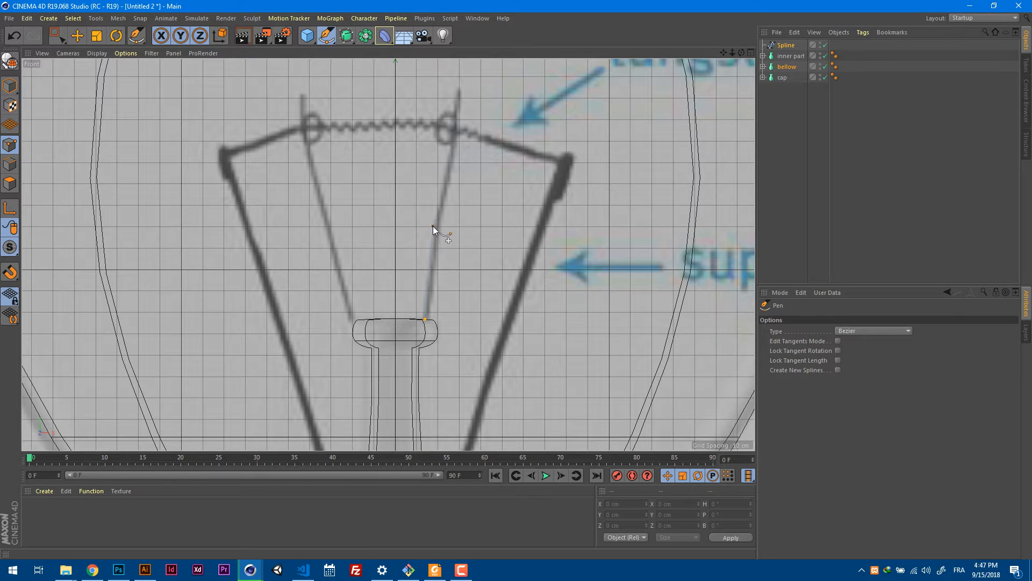
drag(436, 222, 438, 215)
scroll(454, 152, up, 2)
alt+middle_drag(477, 153, 479, 186)
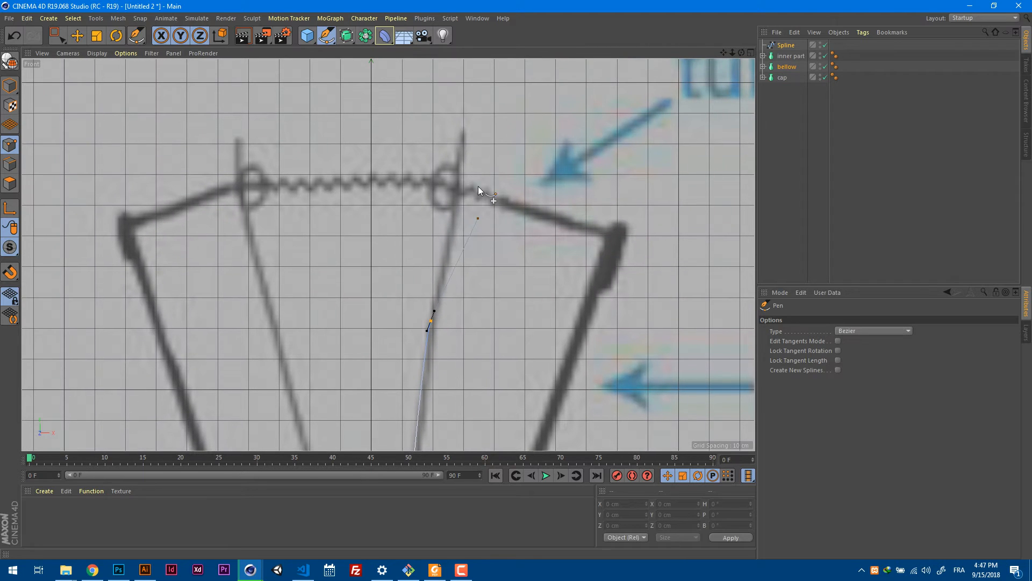
click(453, 222)
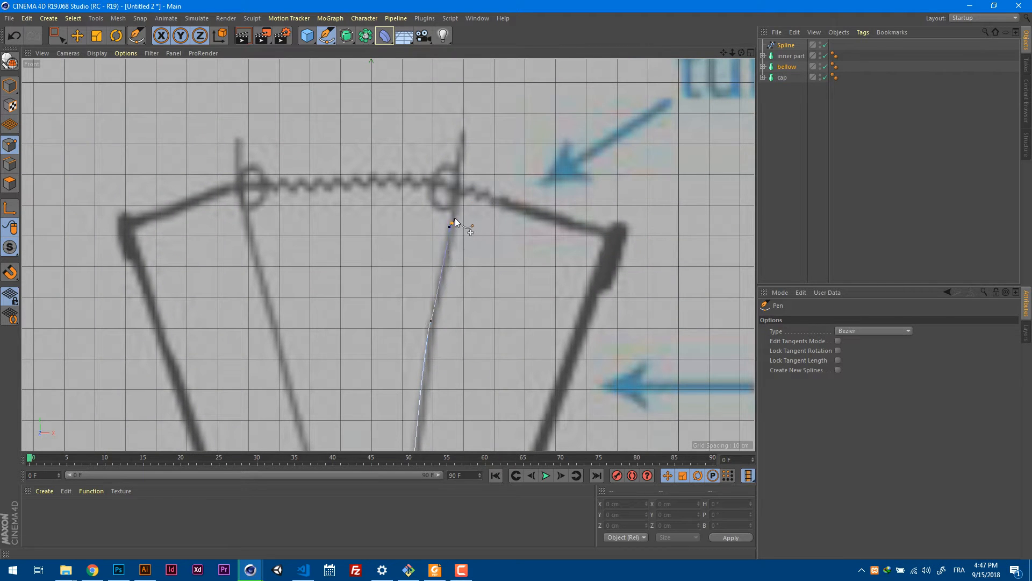
click(453, 170)
drag(433, 181, 429, 194)
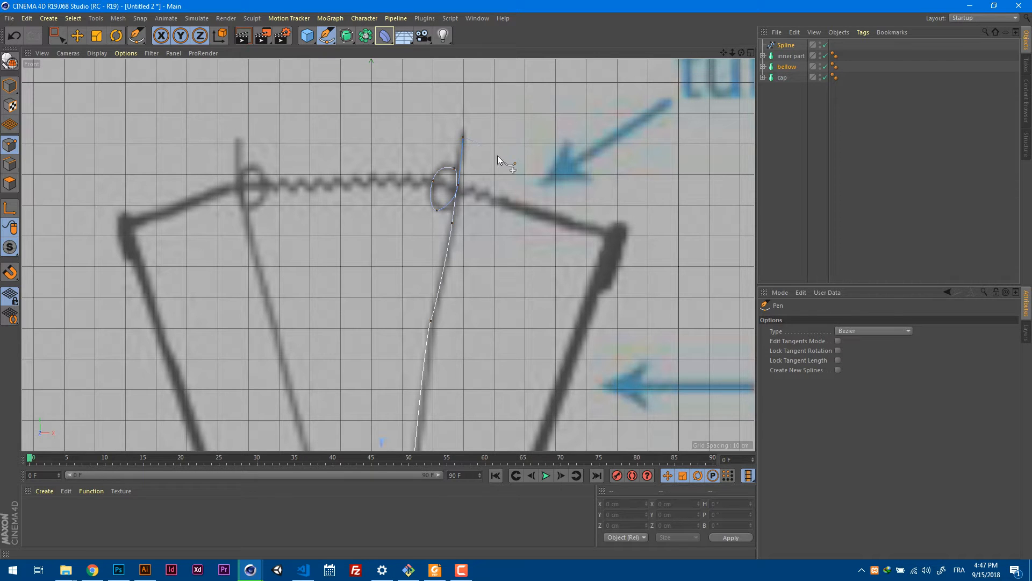
Reposition the loop's lowest spline point in the front view to match the reference picture.
key(e)
click(437, 210)
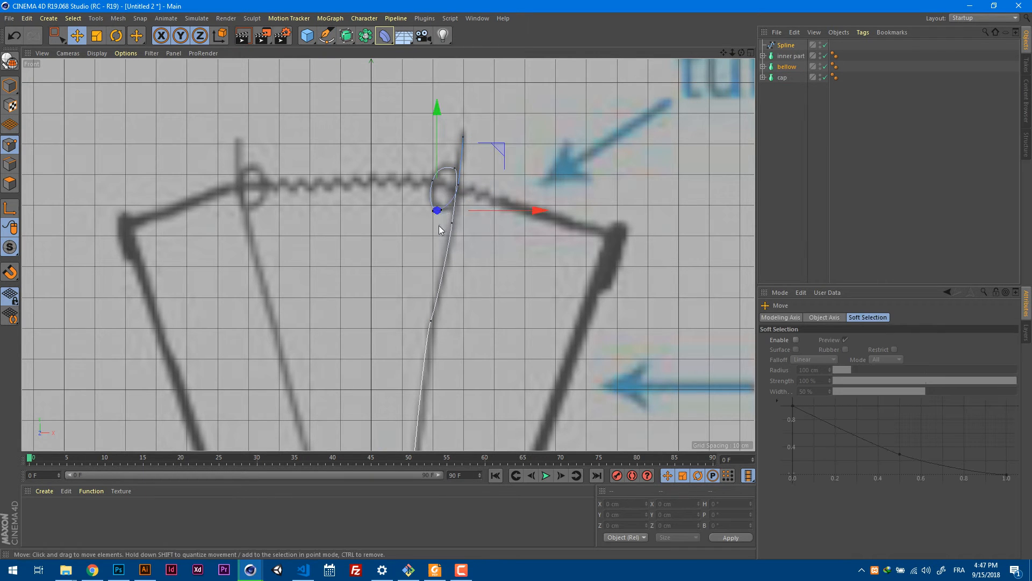
drag(439, 226, 448, 216)
scroll(483, 182, down, 3)
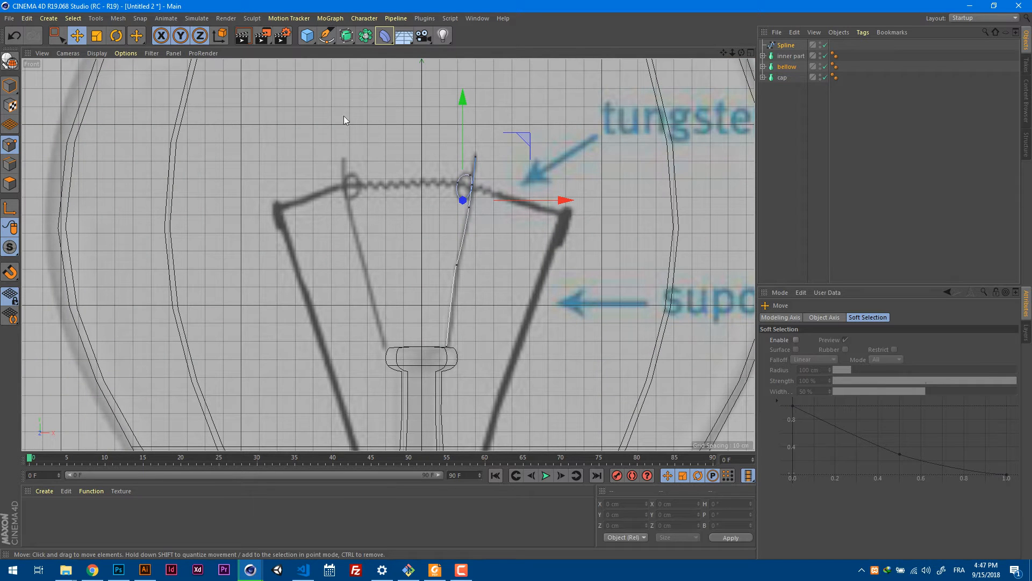
Disable the "cap" lathe so the wire spline's loop can be edited in the perspective view.
key(F1)
scroll(436, 189, down, 2)
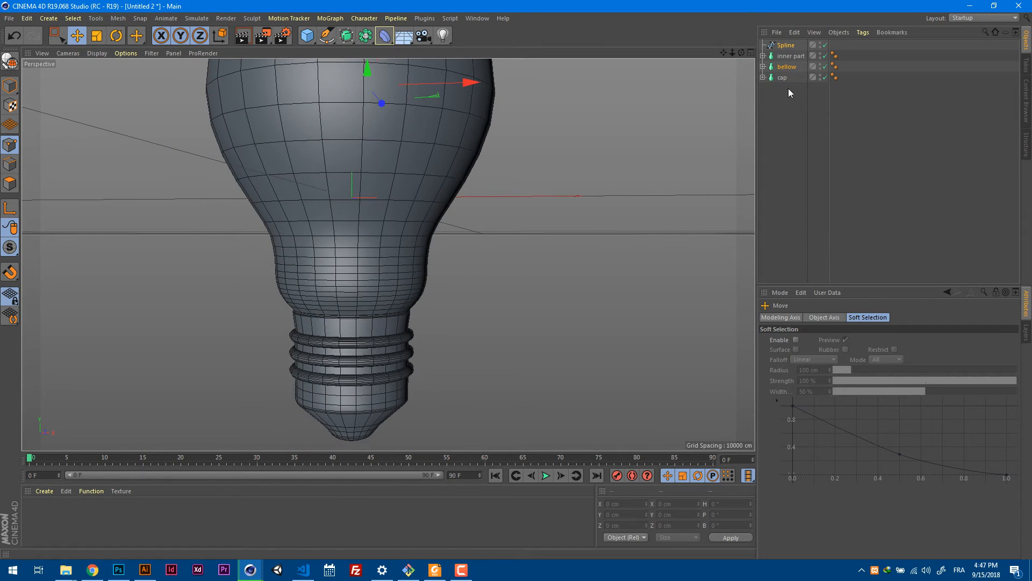
click(825, 77)
alt+drag(539, 152, 405, 93)
alt+right_drag(405, 92, 477, 92)
alt+middle_drag(479, 89, 486, 216)
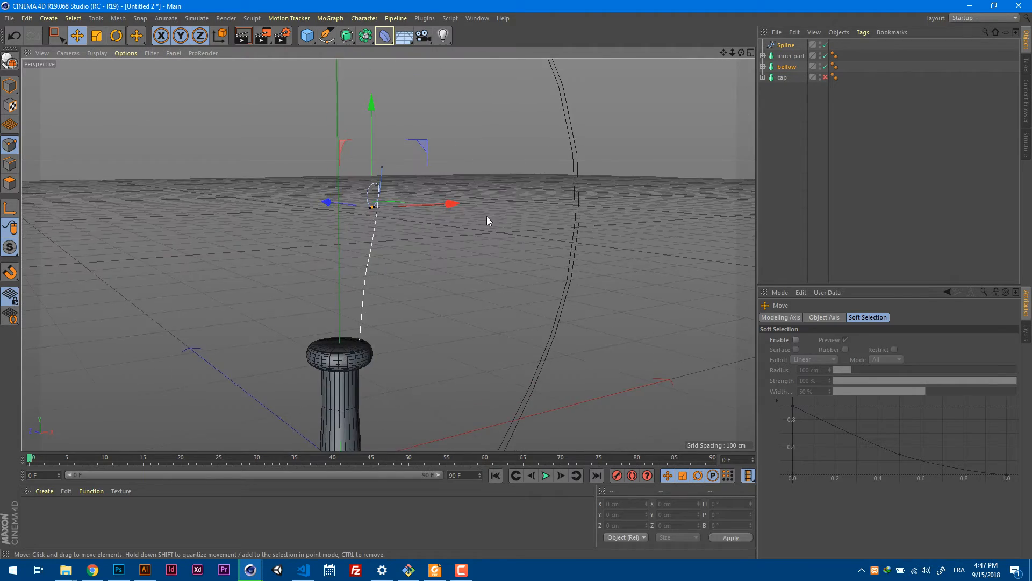
mouse_move(486, 216)
alt+mouse_down()
mouse_move(399, 266)
mouse_move(397, 224)
mouse_move(447, 184)
mouse_move(534, 210)
mouse_move(372, 187)
mouse_move(539, 180)
mouse_move(323, 236)
mouse_move(500, 207)
mouse_move(476, 207)
alt+mouse_up()
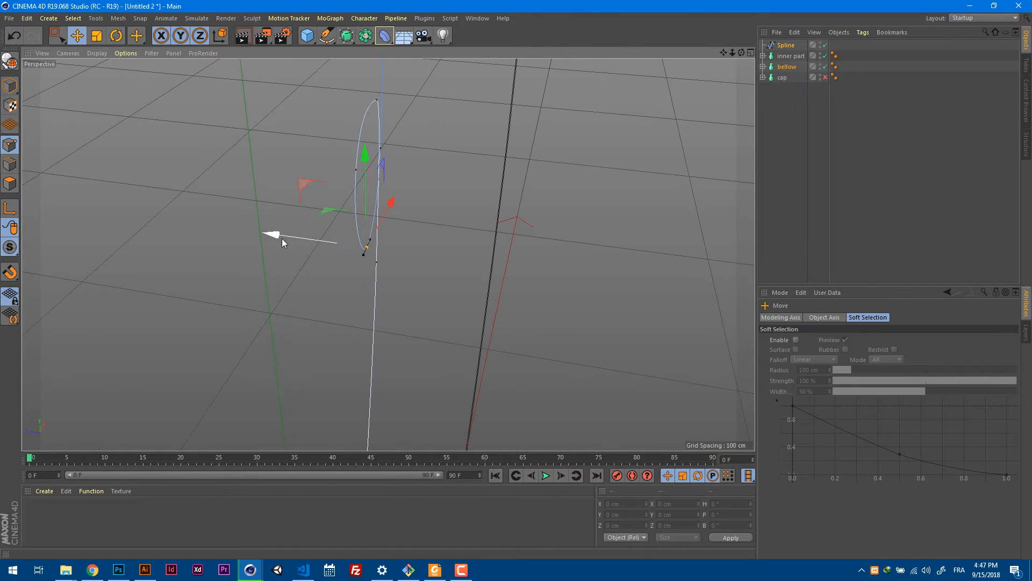
Offset the loop's lowest and top points in opposite directions along Z to open the loop in depth.
drag(284, 237, 301, 240)
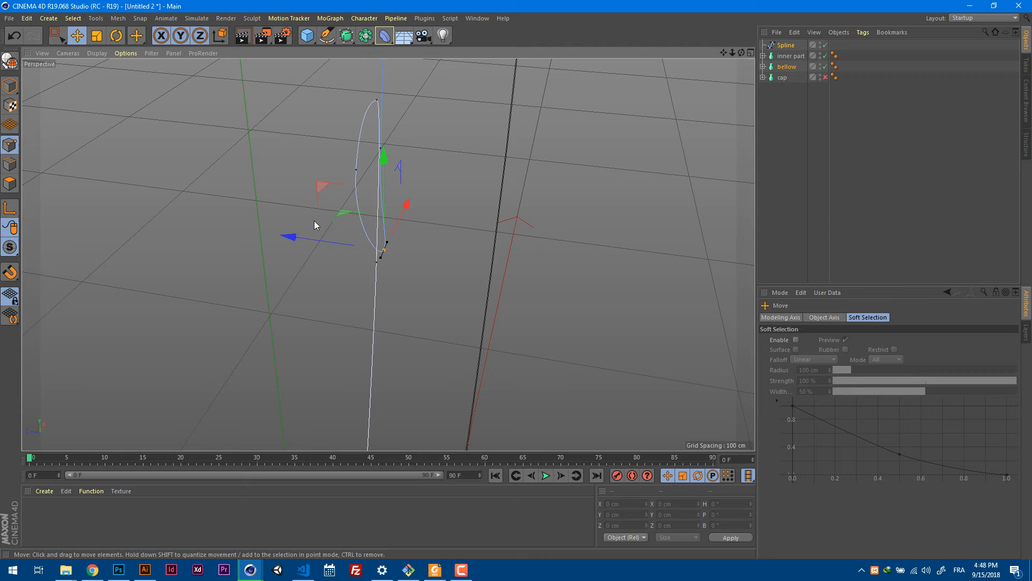
click(377, 103)
drag(302, 93, 281, 93)
Rotate the tangents at the loop's outer side point and lowest point to smooth the coil.
click(356, 170)
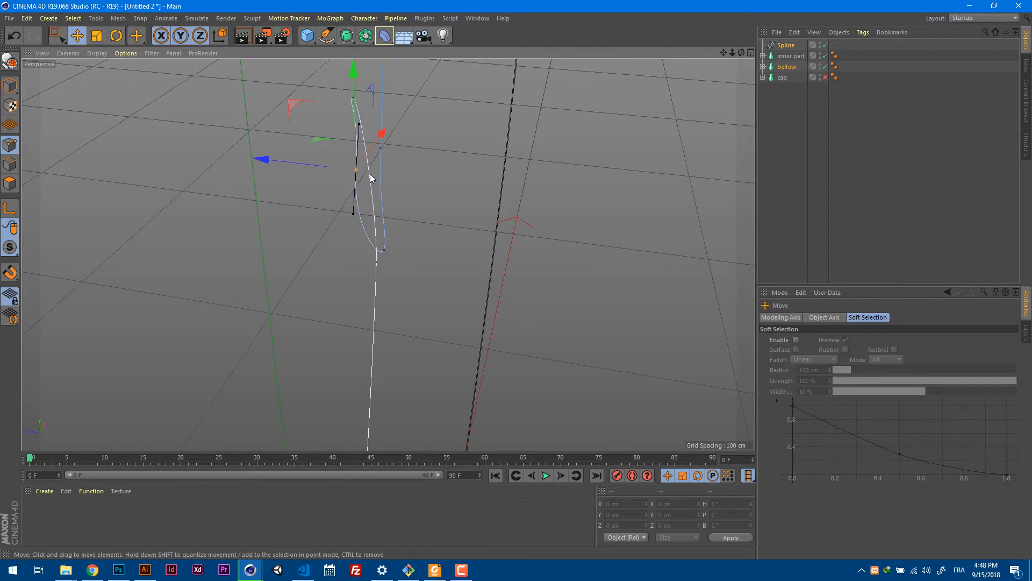
key(r)
drag(404, 141, 521, 225)
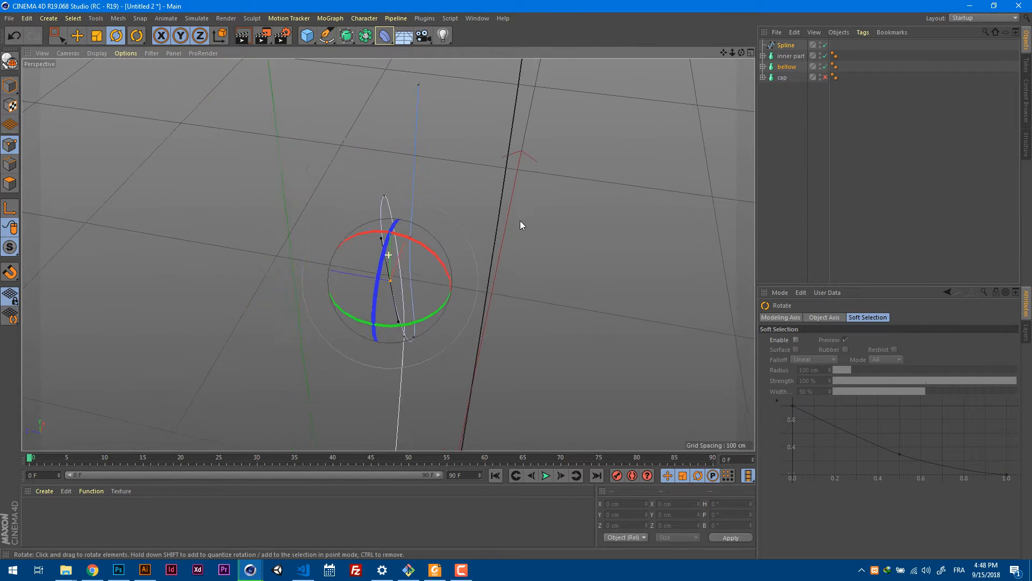
alt+drag(396, 193, 497, 201)
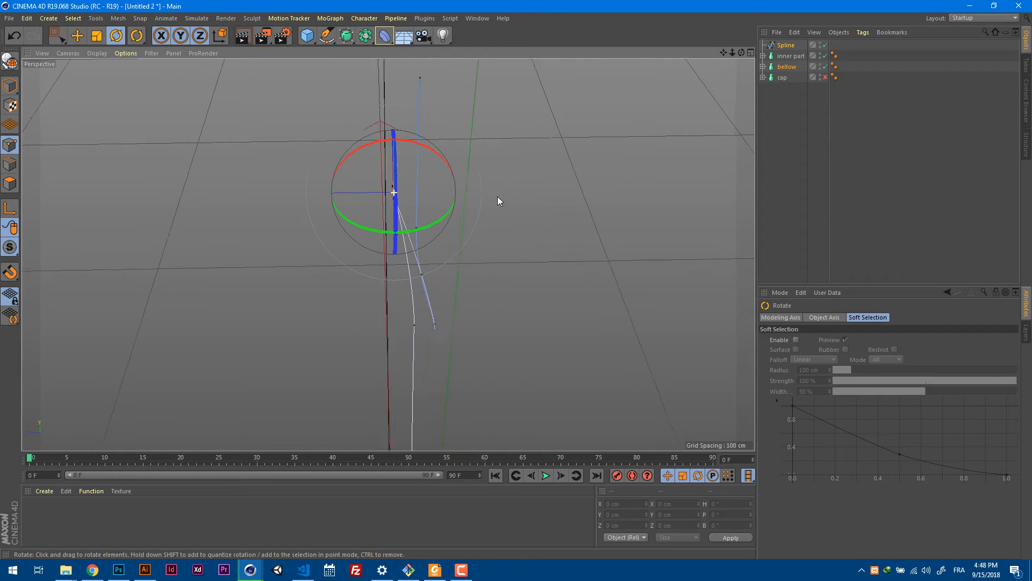
drag(422, 226, 472, 228)
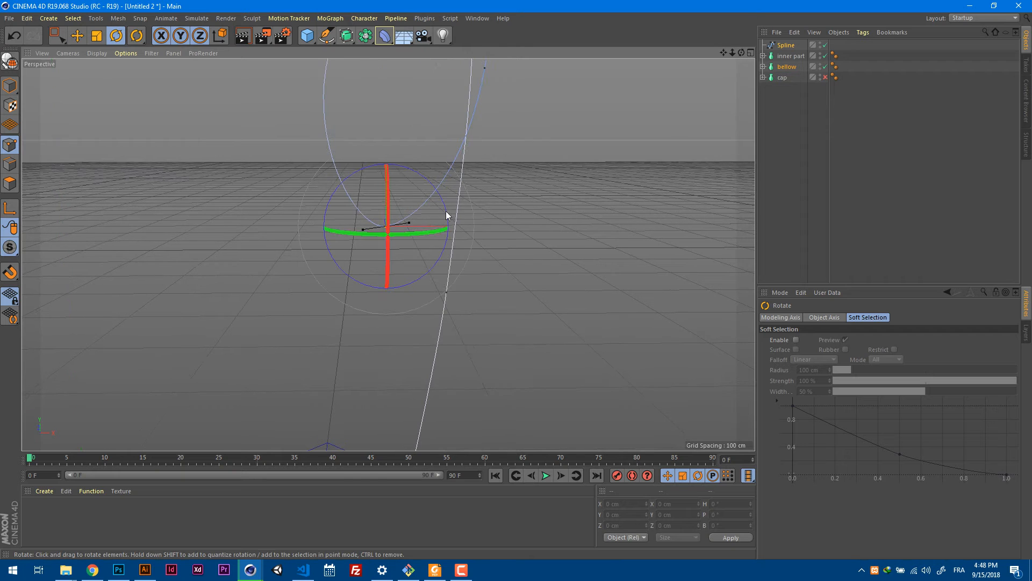
Scale the tangent at the loop's lowest point and shift that point slightly to round the curve.
alt+drag(480, 168, 431, 214)
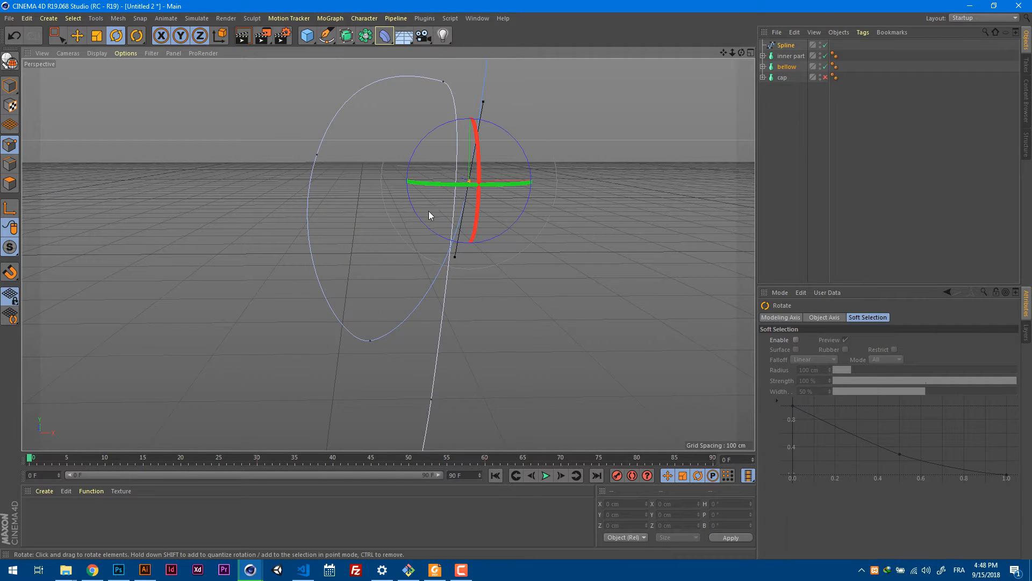
alt+drag(374, 336, 473, 268)
key(t)
drag(492, 313, 609, 268)
key(e)
drag(526, 325, 539, 325)
alt+drag(582, 270, 679, 276)
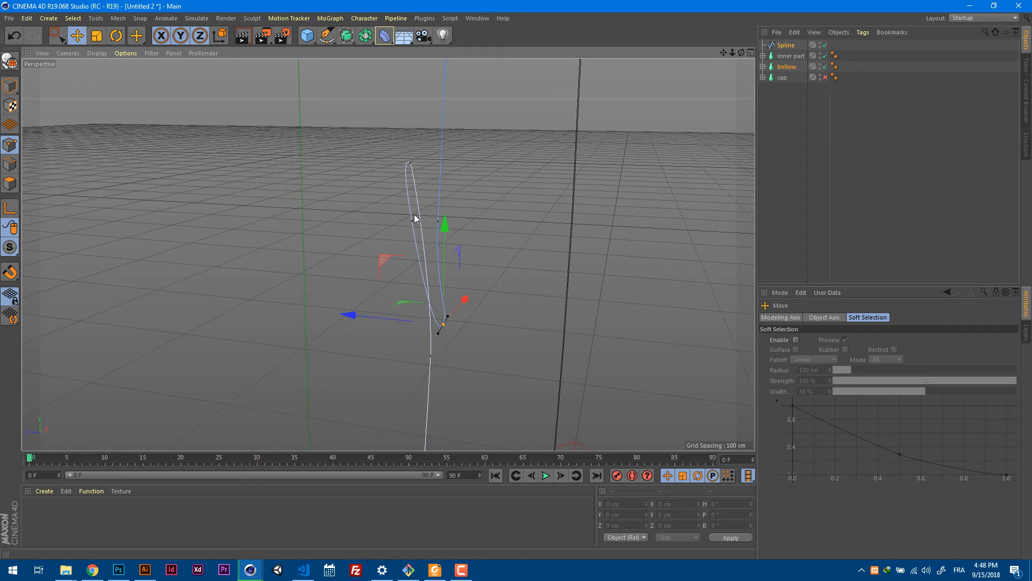
Shift the point where the wire leaves the loop and the point just below the loop along Z.
click(439, 222)
drag(369, 218, 380, 219)
alt+drag(520, 209, 368, 233)
alt+drag(428, 189, 449, 214)
alt+right_drag(448, 214, 533, 195)
alt+drag(533, 195, 502, 182)
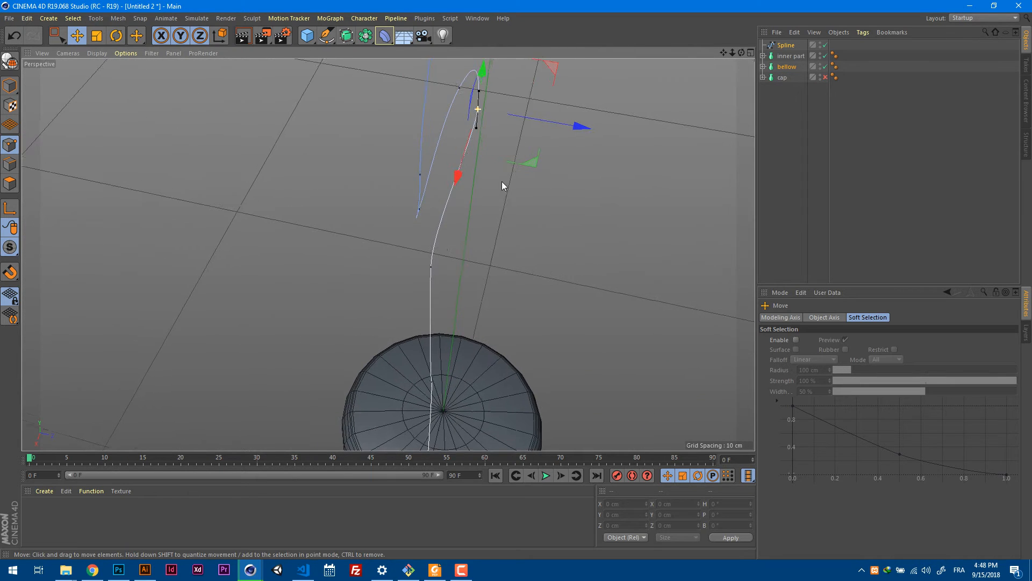
click(430, 266)
drag(488, 278, 497, 279)
Try to rotate the tangent at the loop's top point, and undo the change.
click(479, 112)
alt+drag(539, 119, 558, 222)
key(r)
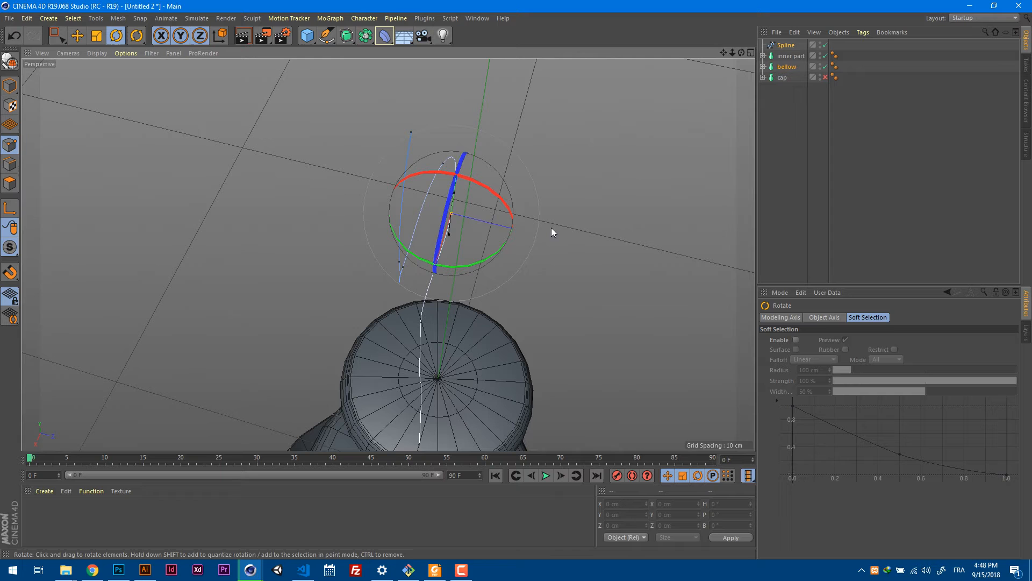
click(493, 257)
click(453, 213)
drag(470, 264, 362, 157)
key(ctrl+z)
Nudge the loop's top point sideways along X and slightly upward, checking it against the reference in the front view.
key(e)
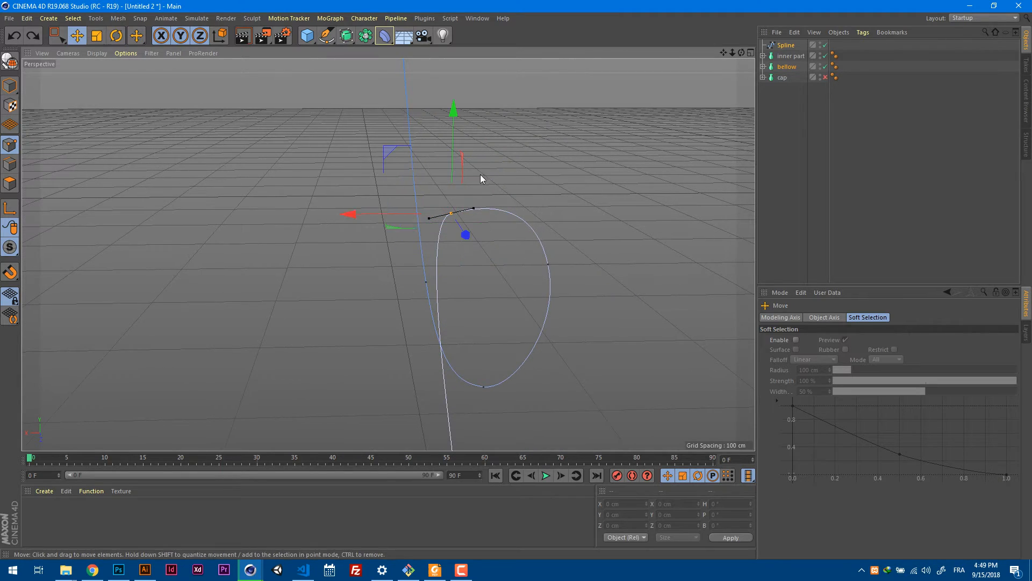
drag(390, 211, 404, 211)
alt+drag(557, 212, 480, 229)
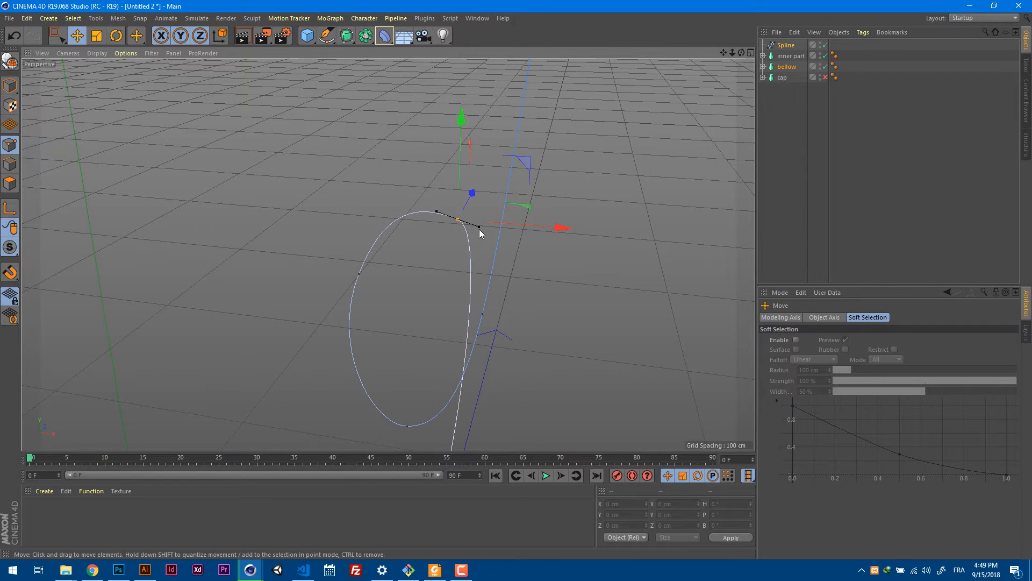
click(785, 46)
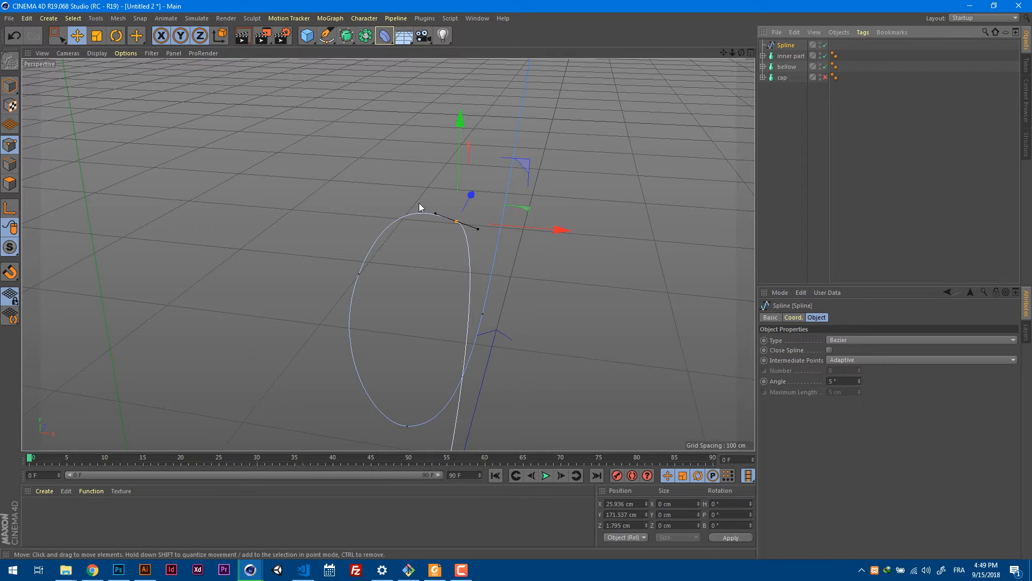
drag(459, 179, 459, 173)
drag(434, 215, 439, 273)
alt+right_drag(438, 273, 344, 329)
key(F3)
key(F4)
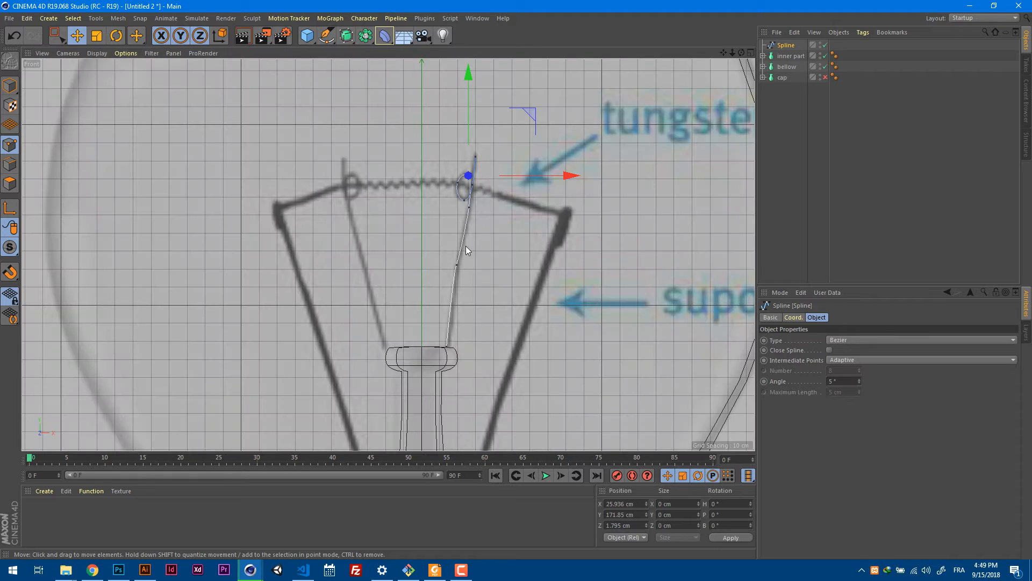
Create a Circle spline and a Sweep object, and nest the circle and the wire spline under the sweep.
click(326, 36)
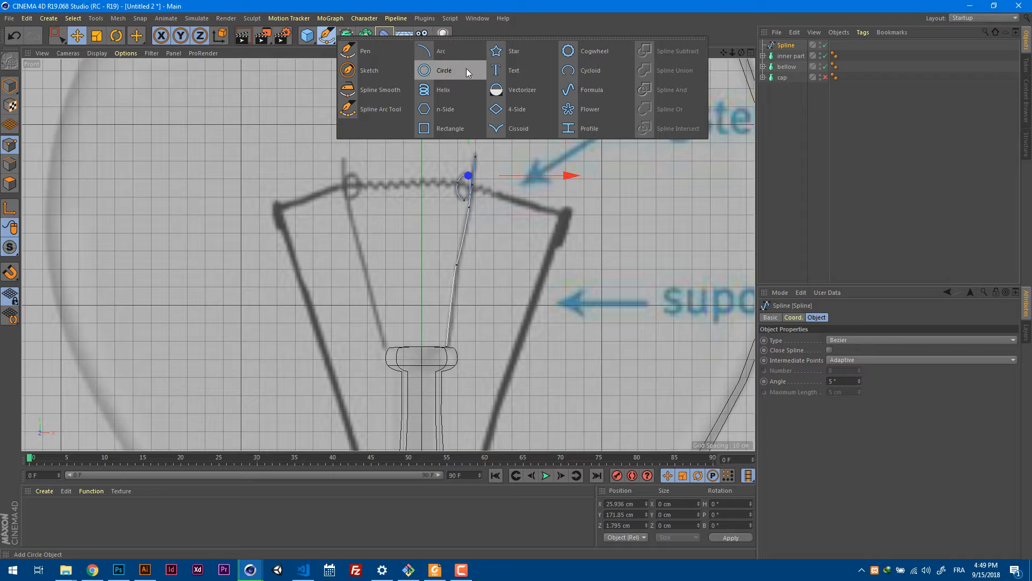
click(453, 70)
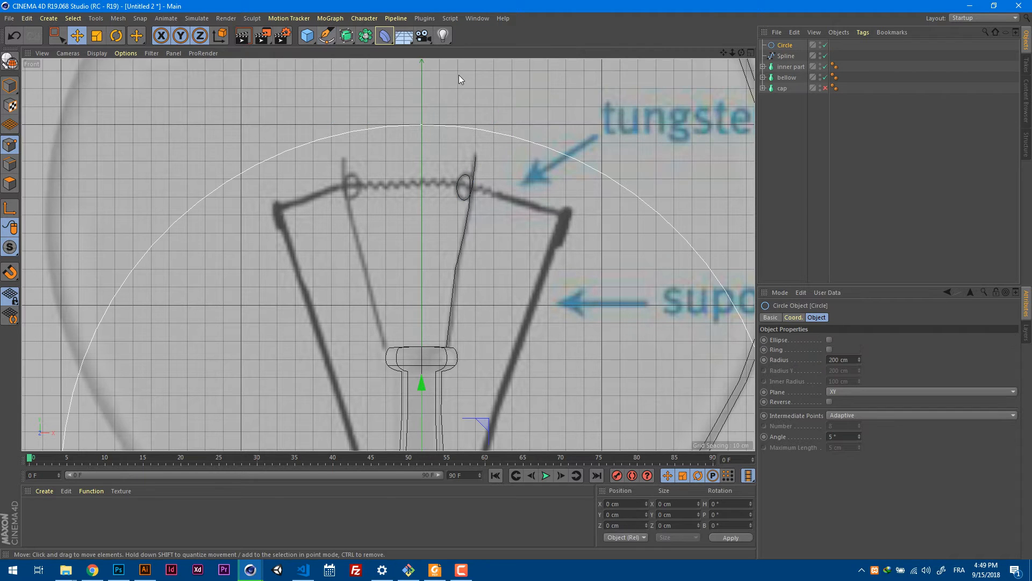
click(346, 36)
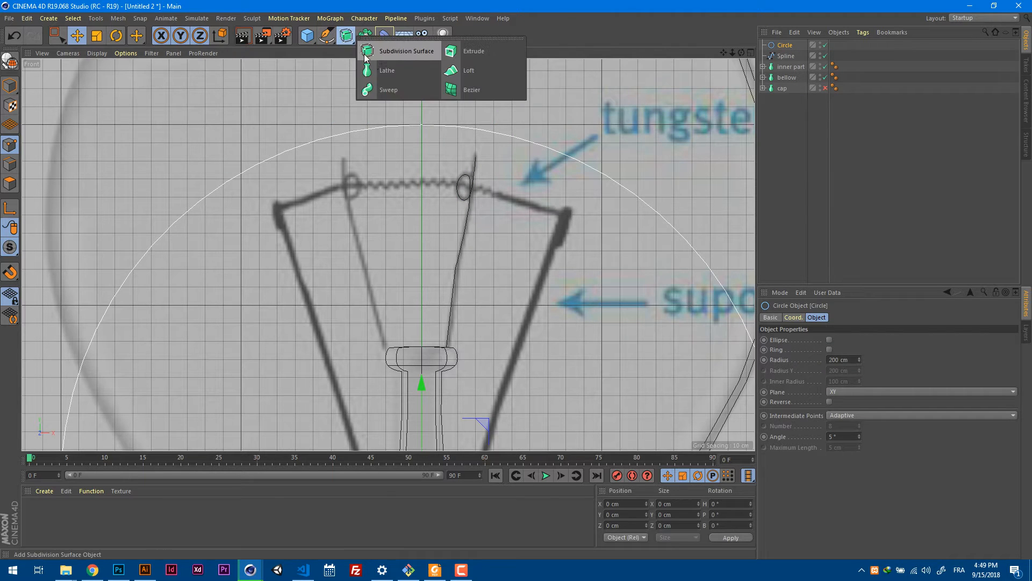
click(402, 89)
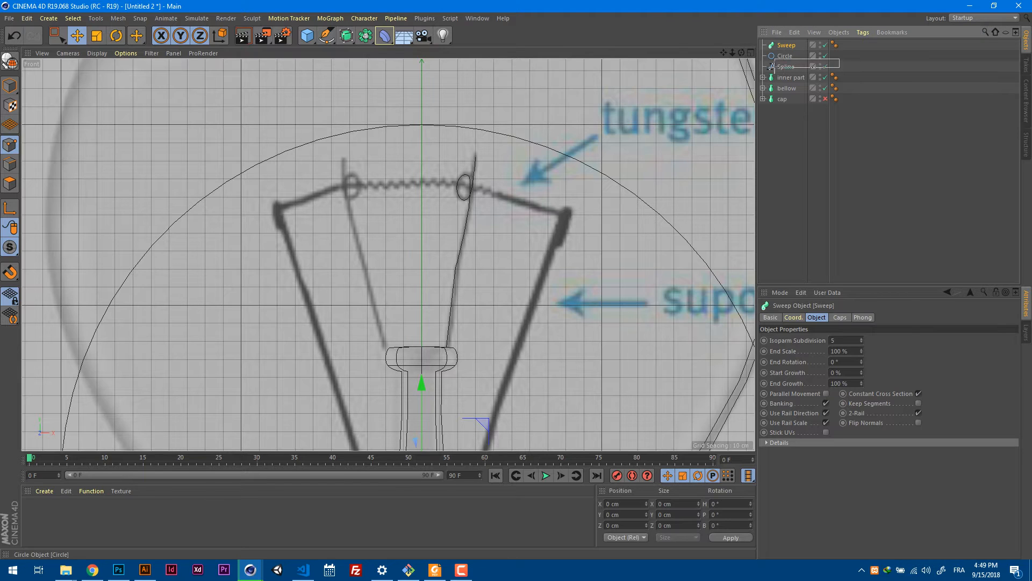
drag(773, 66, 783, 63)
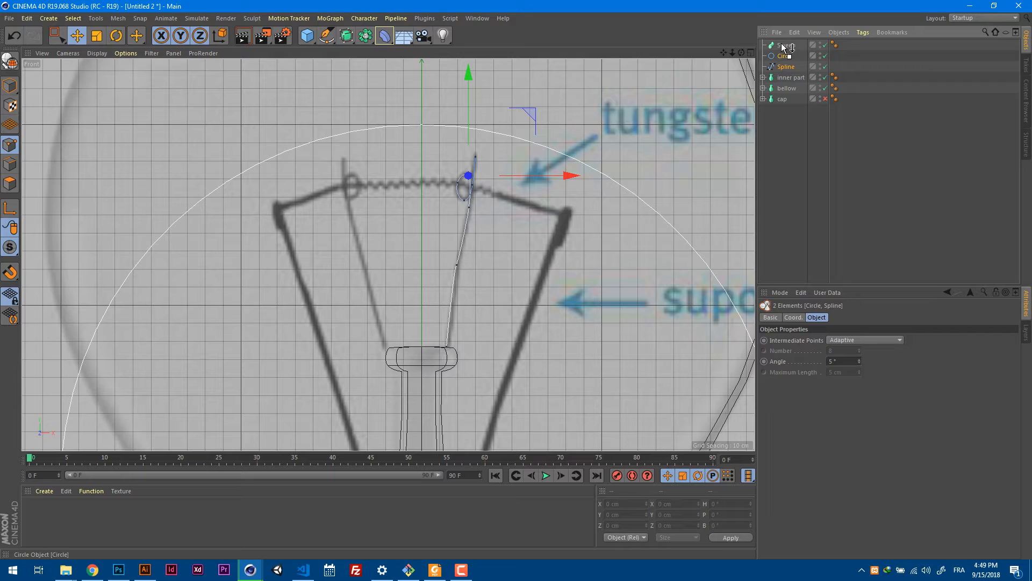
drag(782, 43, 783, 44)
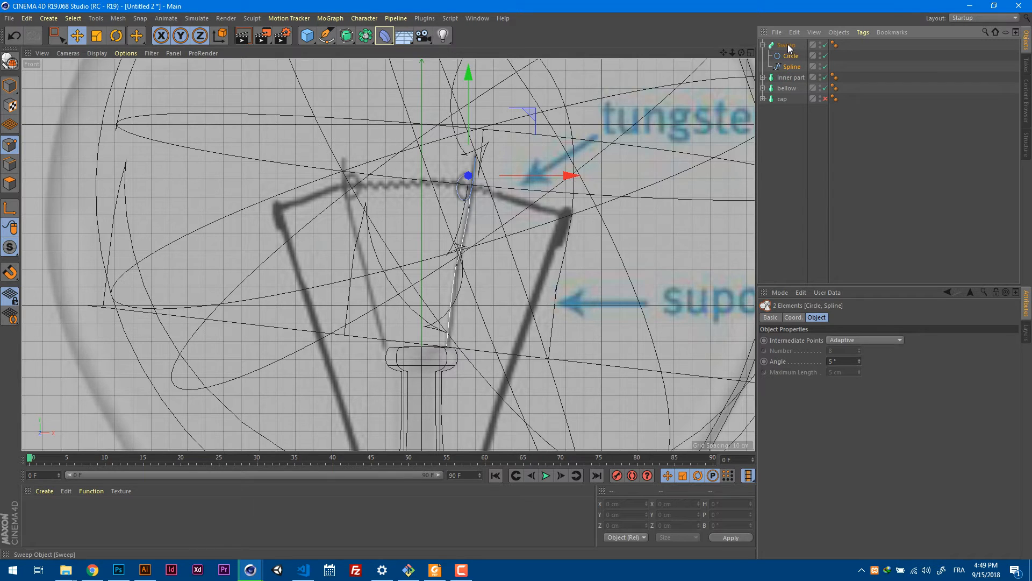
click(788, 46)
Set the sweep's profile circle radius to 4 cm.
key(F1)
alt+right_drag(612, 140, 502, 187)
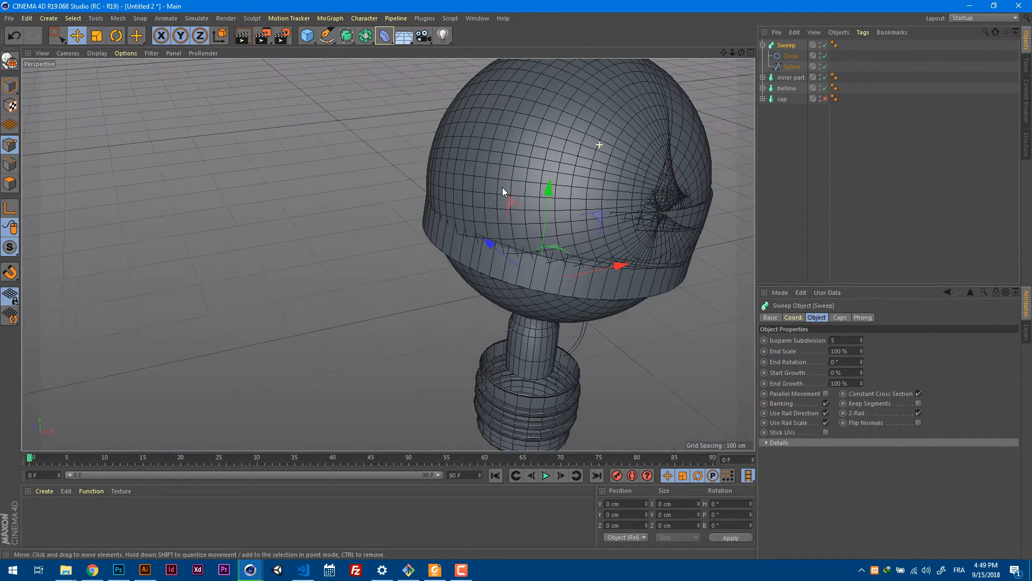
alt+drag(677, 144, 748, 82)
click(788, 59)
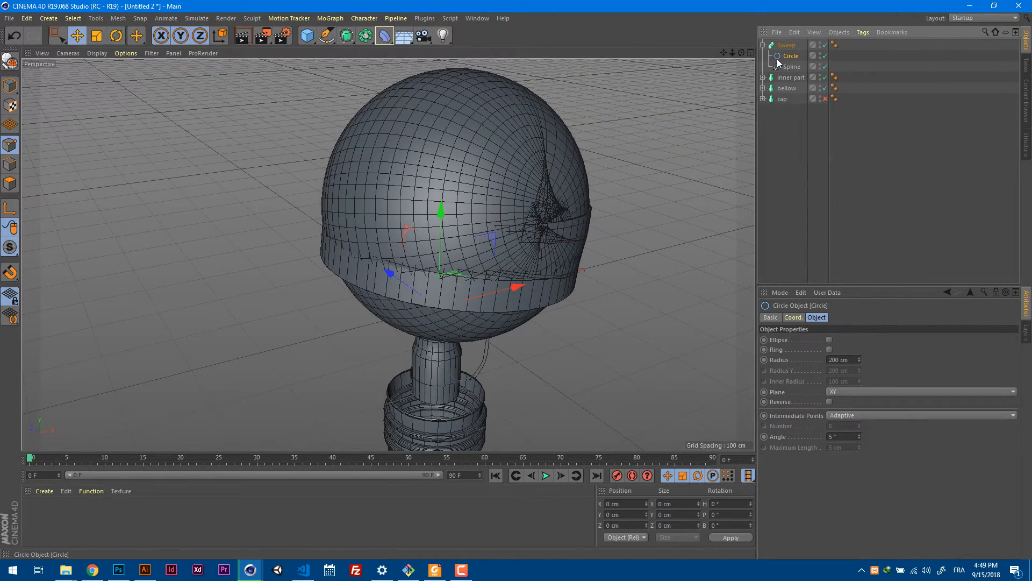
drag(859, 360, 843, 463)
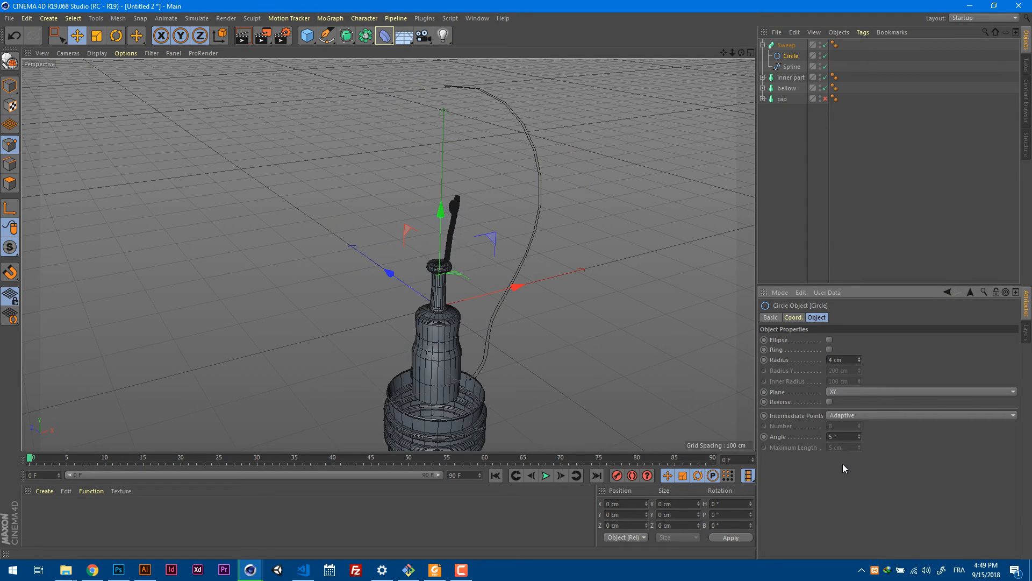
Examine the swept wire's thickness in perspective and against the reference picture in the front view.
mouse_move(426, 198)
alt+right_down()
mouse_move(569, 207)
mouse_move(620, 227)
alt+right_up()
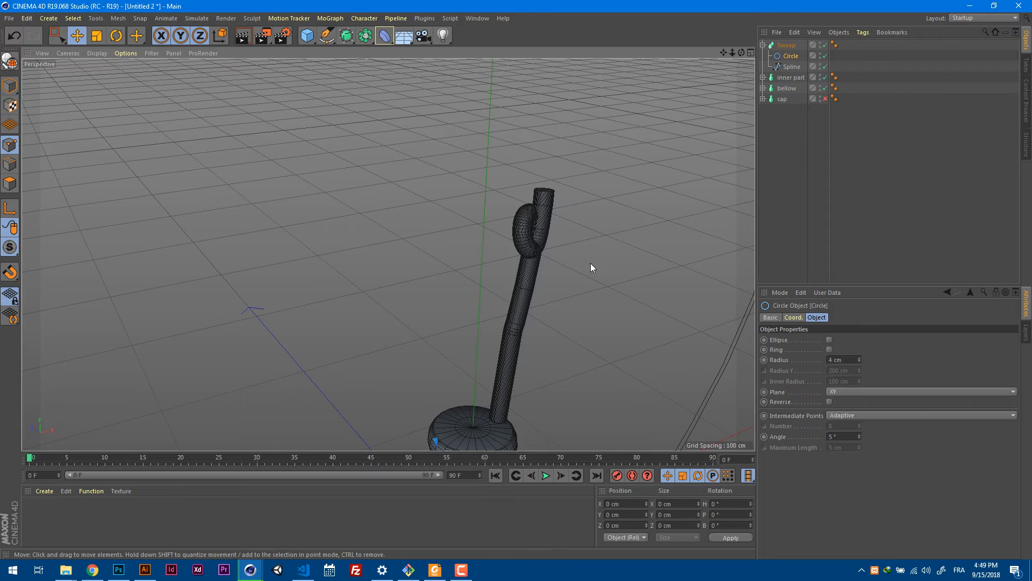
alt+drag(590, 263, 508, 250)
key(F4)
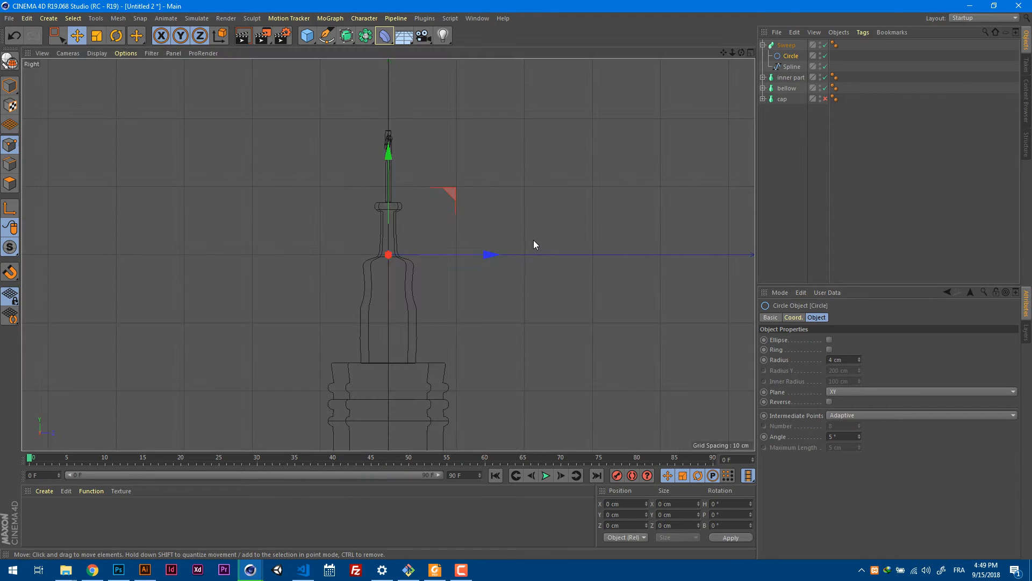
scroll(532, 238, up, 5)
alt+right_drag(484, 202, 526, 201)
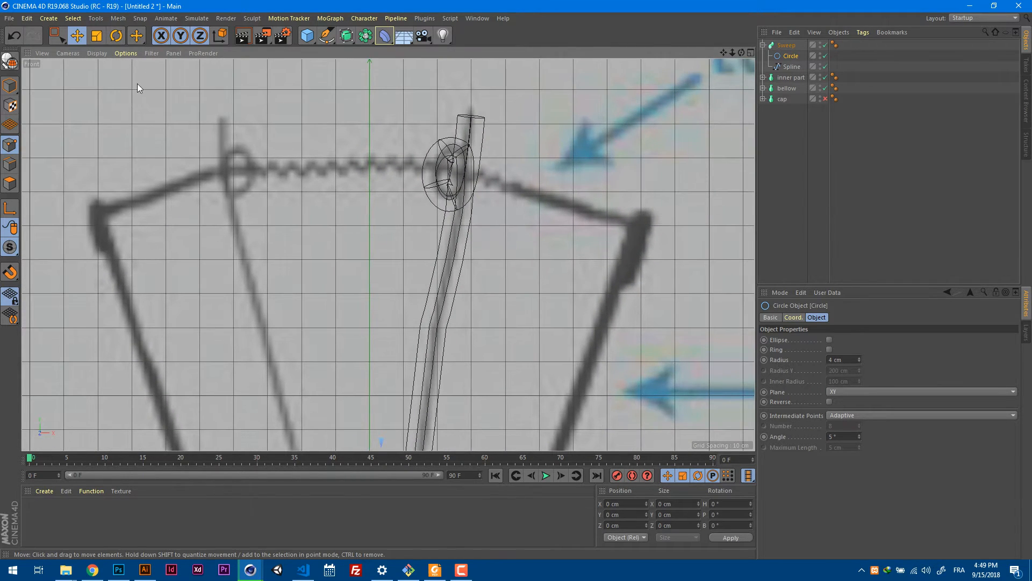
Scale the sweep's circle profile down uniformly to about 2.2 cm across to match the wire thickness in the reference picture.
click(97, 36)
click(10, 86)
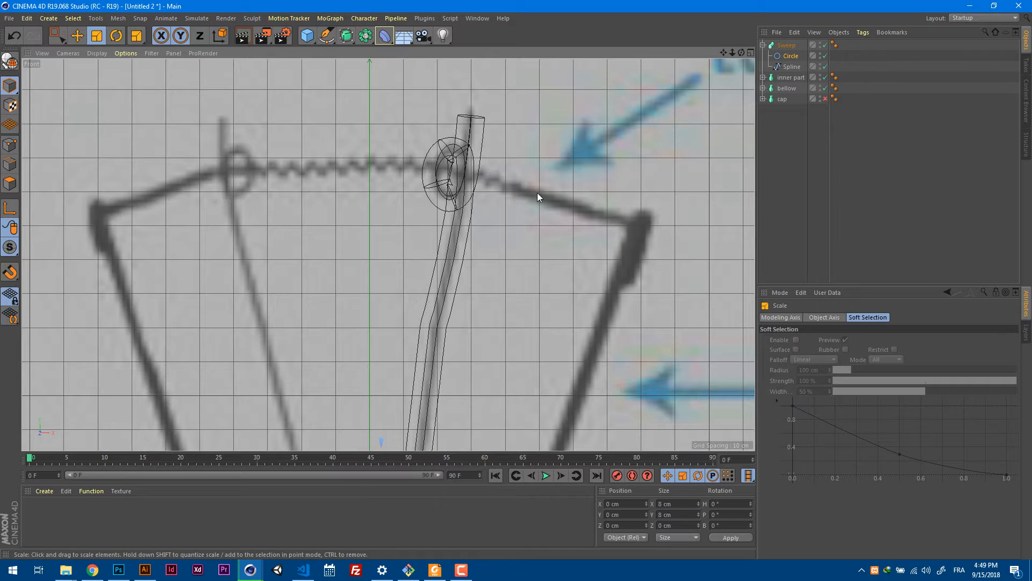
drag(501, 202, 378, 228)
drag(589, 186, 394, 217)
drag(550, 191, 321, 247)
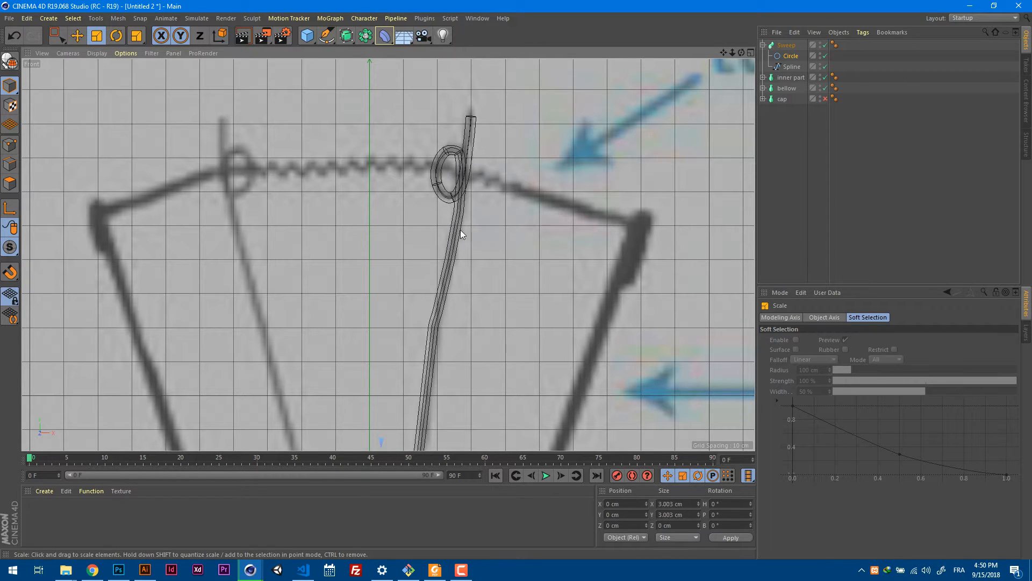
drag(460, 230, 448, 230)
alt+middle_drag(532, 279, 534, 144)
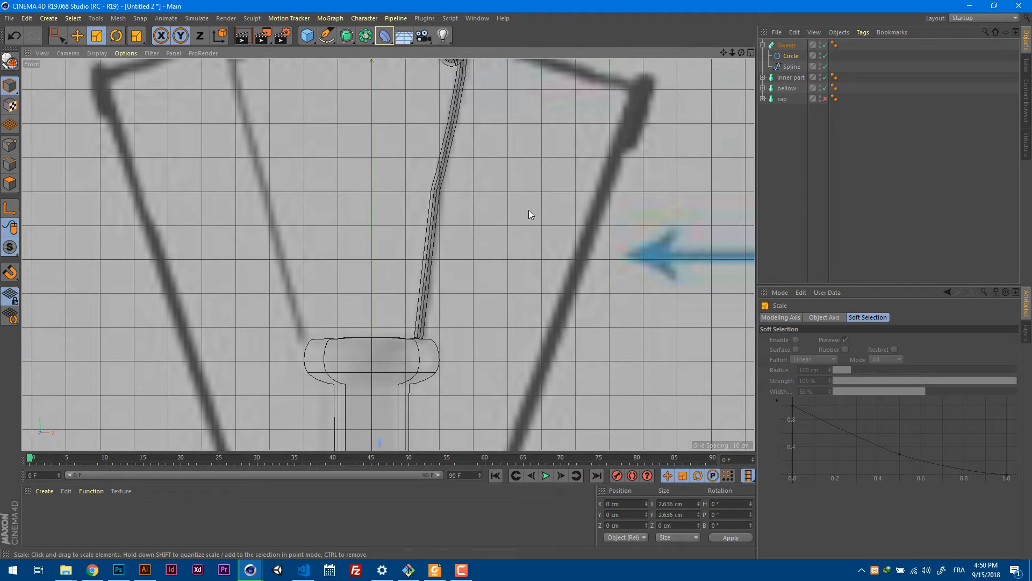
drag(398, 243, 403, 242)
alt+middle_drag(525, 168, 517, 294)
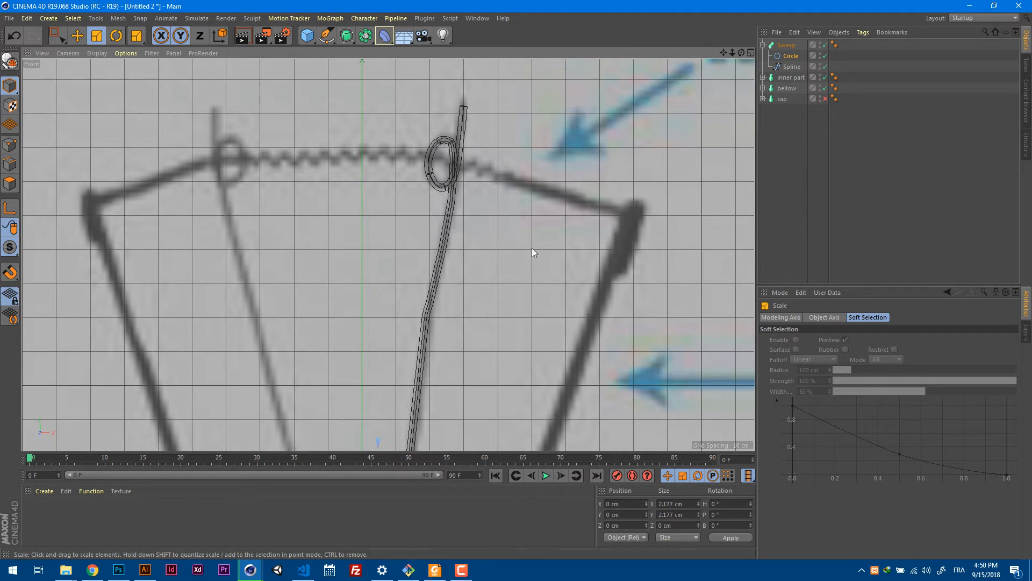
Taper the wire towards its tip by lowering the end point of the Sweep's scale curve to about 0.35.
click(788, 46)
key(F1)
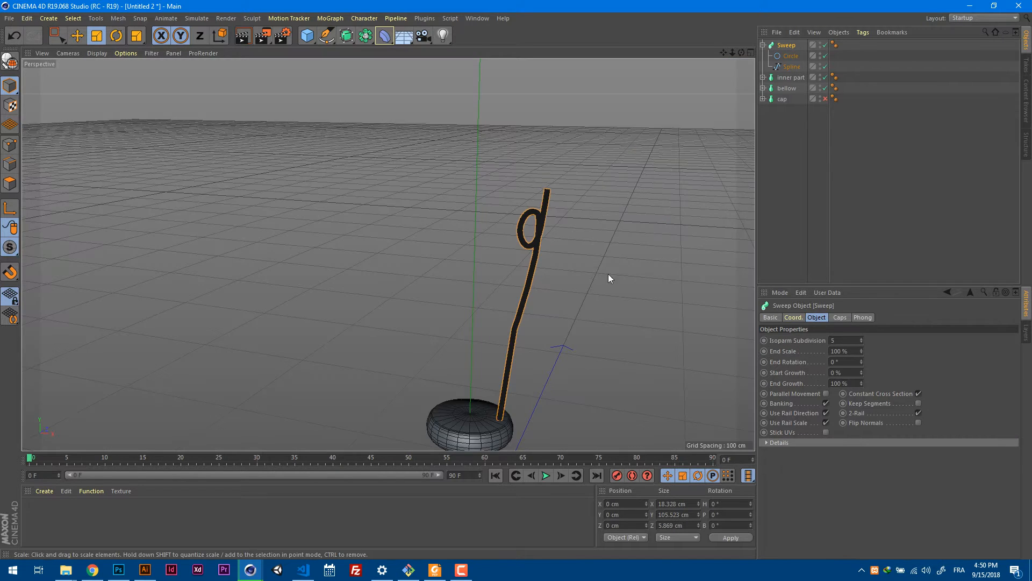
alt+drag(608, 274, 596, 295)
alt+right_drag(596, 295, 637, 284)
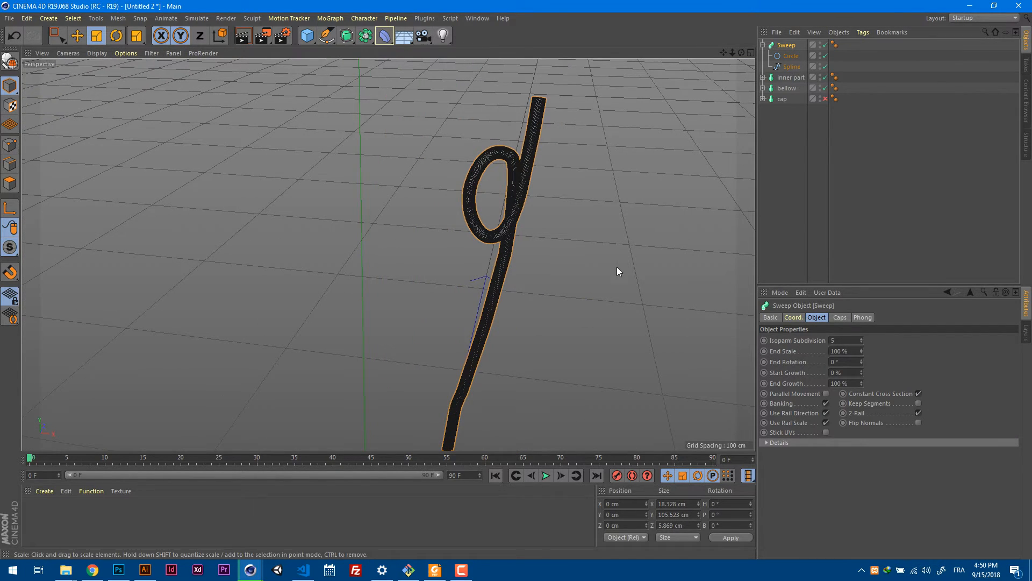
alt+right_drag(575, 179, 601, 175)
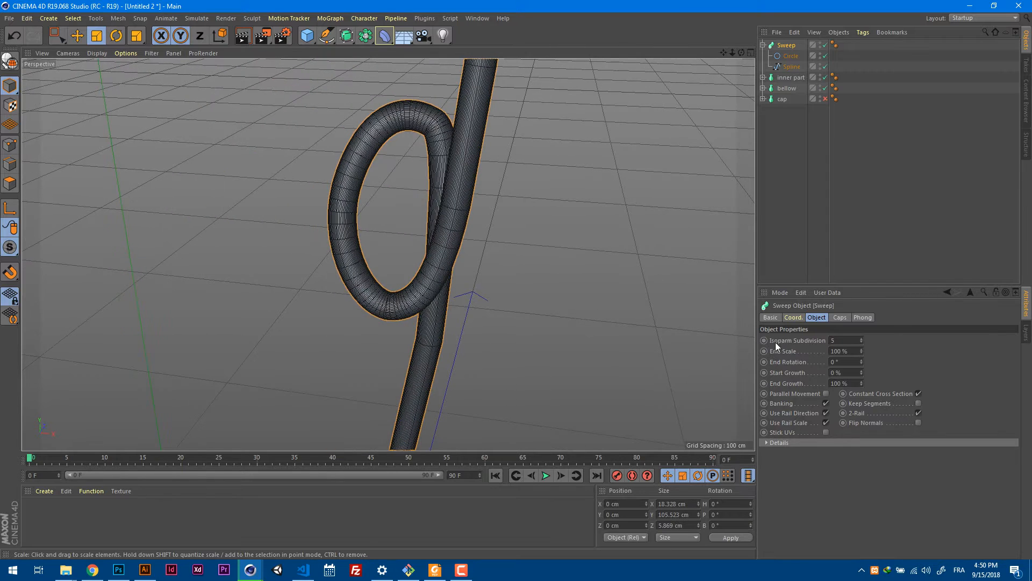
click(847, 444)
scroll(974, 376, down, 2)
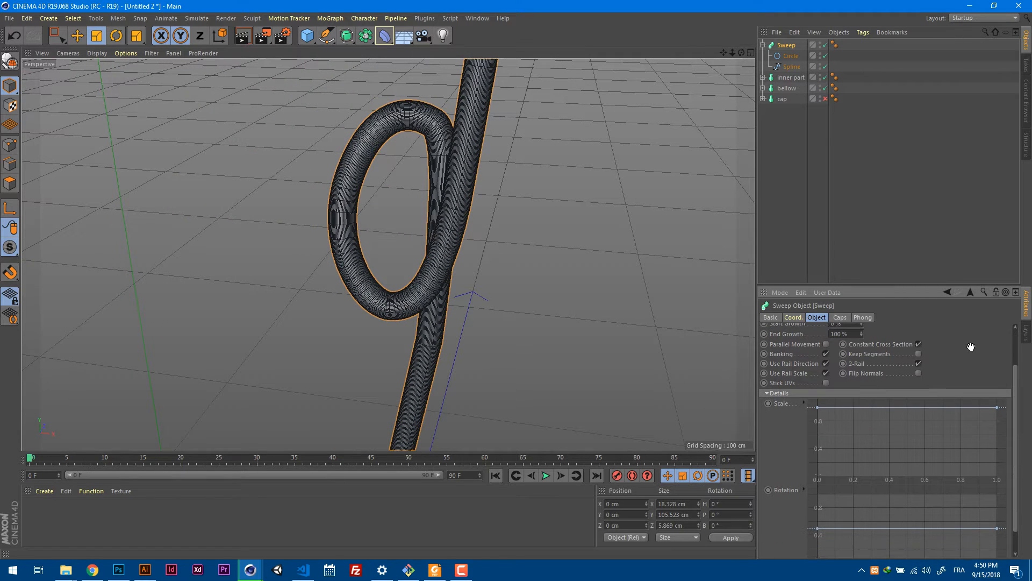
scroll(971, 346, down, 1)
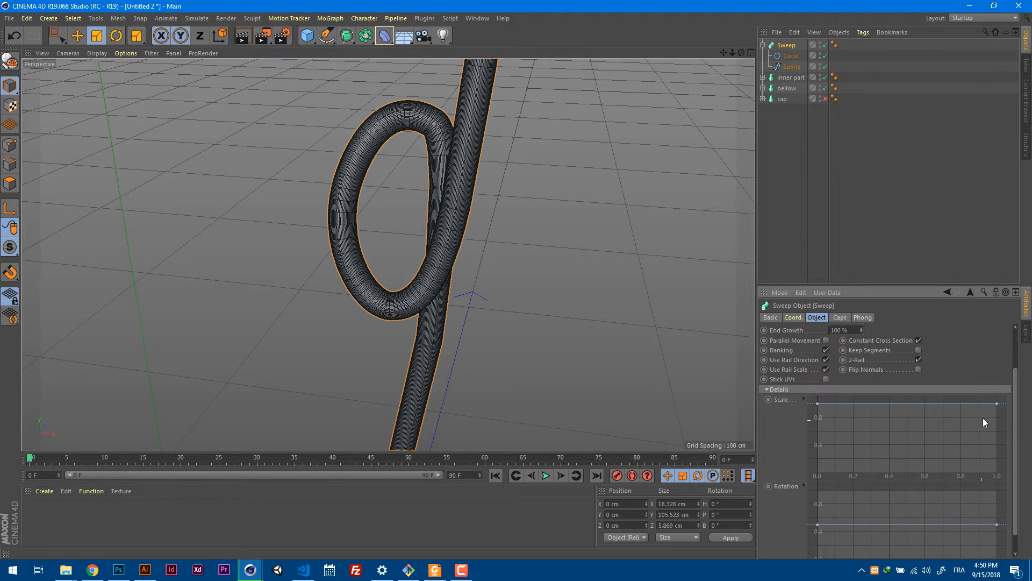
drag(997, 404, 997, 449)
Check the taper in perspective and lower the end point of the Sweep's scale curve slightly further, to about 0.3.
alt+right_drag(618, 208, 578, 237)
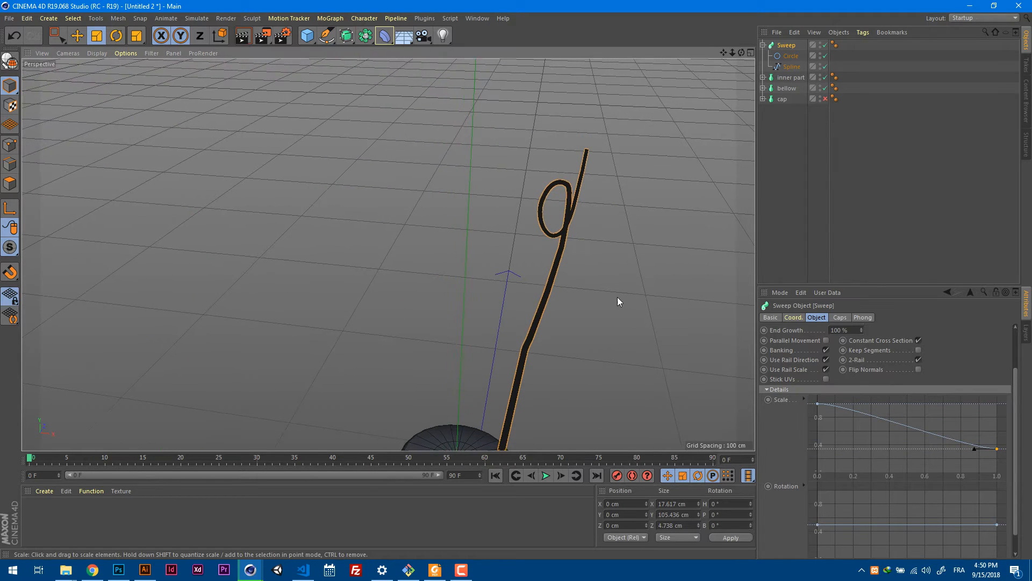
alt+middle_drag(618, 296, 553, 236)
alt+drag(553, 240, 577, 229)
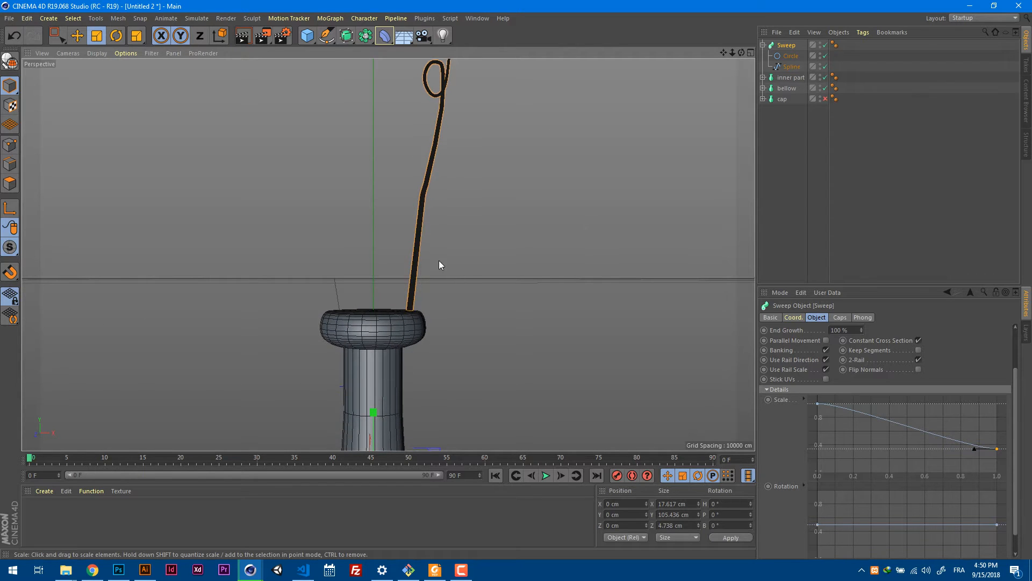
alt+middle_drag(439, 265, 415, 300)
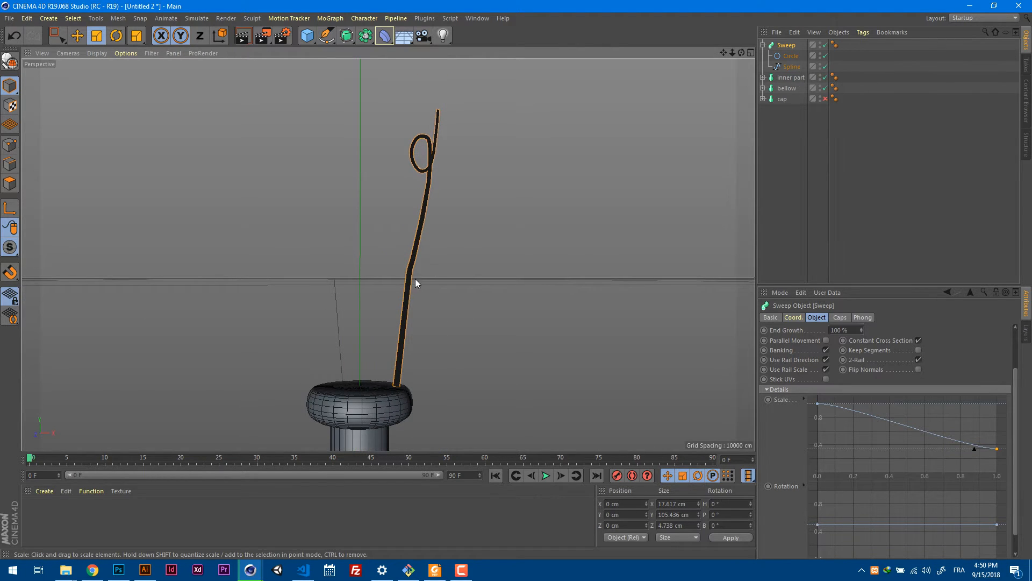
alt+drag(483, 240, 450, 118)
alt+right_drag(449, 117, 503, 131)
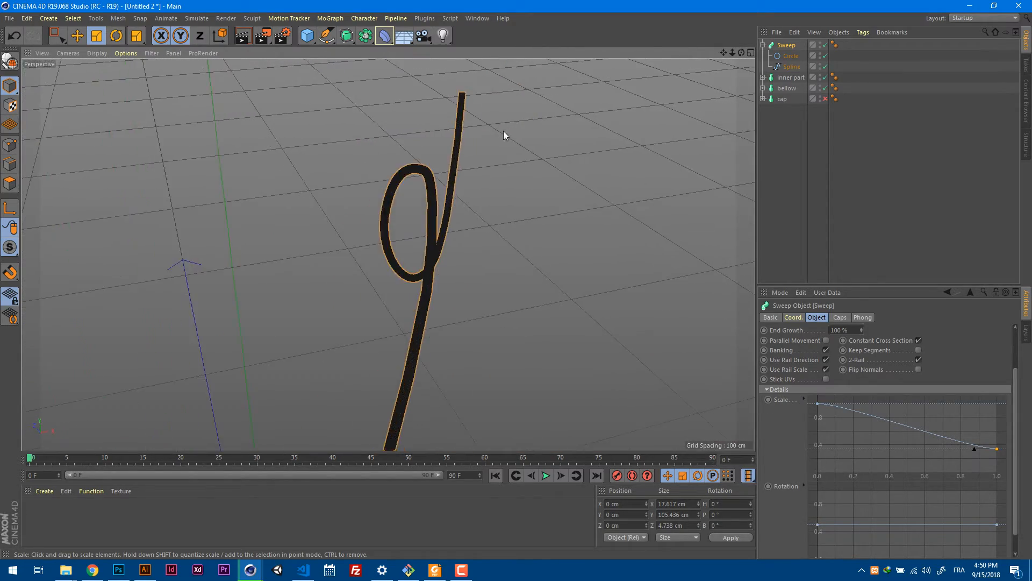
mouse_move(995, 450)
mouse_down()
mouse_move(996, 490)
mouse_move(1001, 467)
mouse_move(985, 478)
mouse_move(996, 456)
mouse_move(968, 476)
mouse_move(999, 454)
mouse_up()
Examine the tapered wire in perspective and compare it with the reference picture in the front view.
alt+drag(454, 292, 511, 294)
alt+drag(579, 301, 532, 273)
alt+right_drag(533, 272, 472, 322)
alt+drag(472, 322, 495, 315)
alt+right_drag(496, 315, 538, 333)
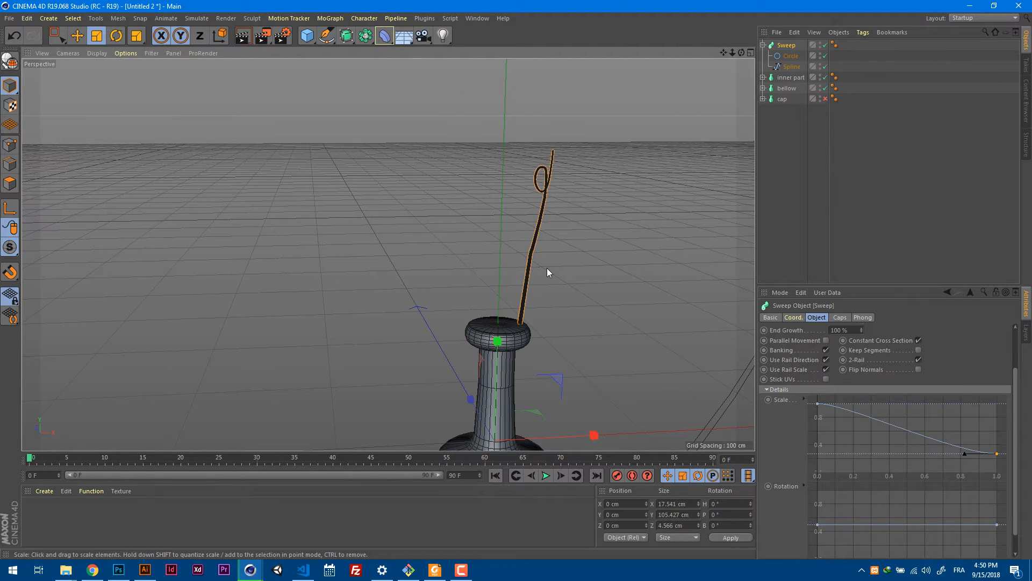
key(F3)
key(F4)
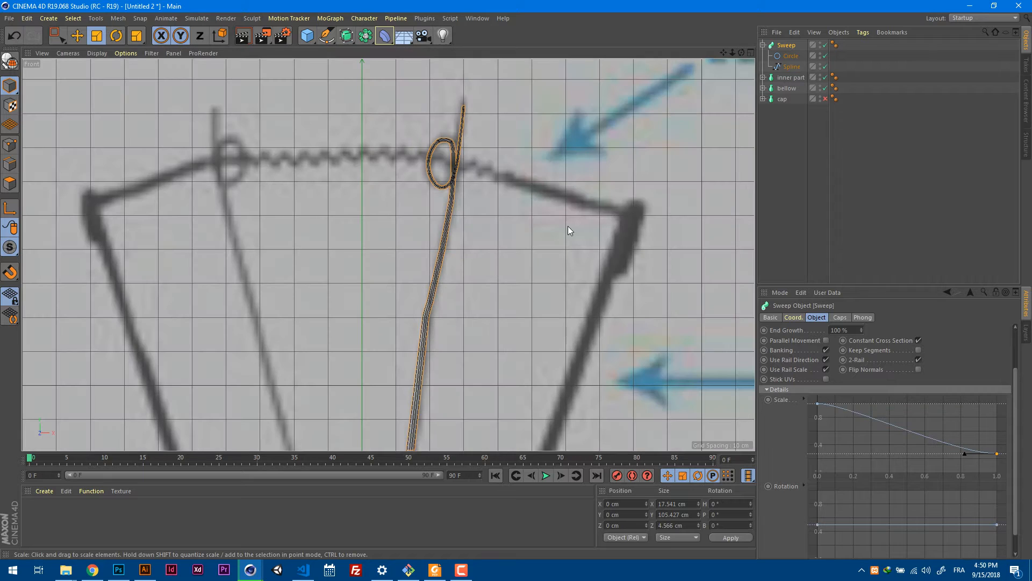
alt+right_drag(417, 218, 352, 253)
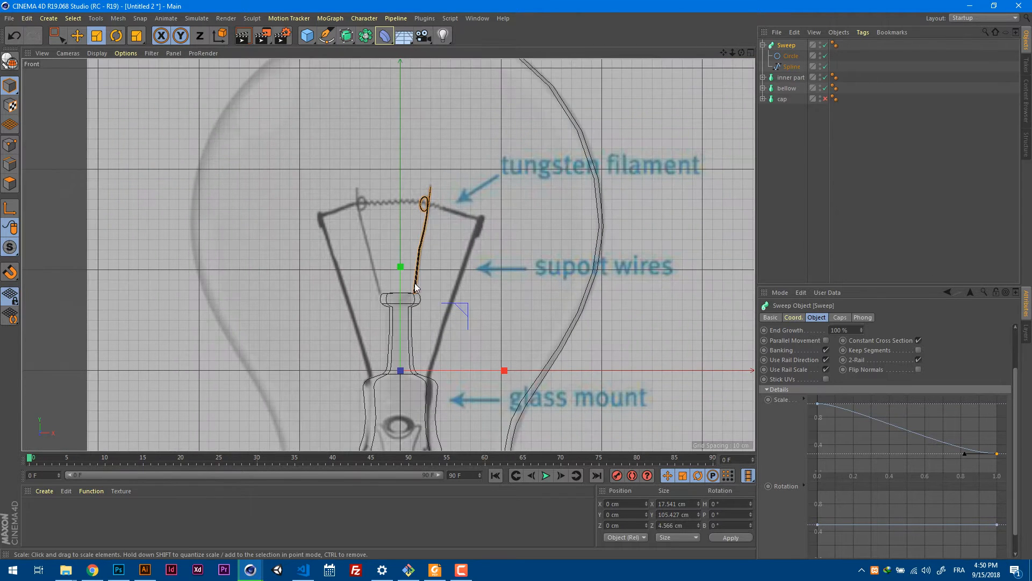
mouse_move(407, 283)
alt+right_down()
mouse_move(448, 269)
mouse_move(405, 263)
alt+right_up()
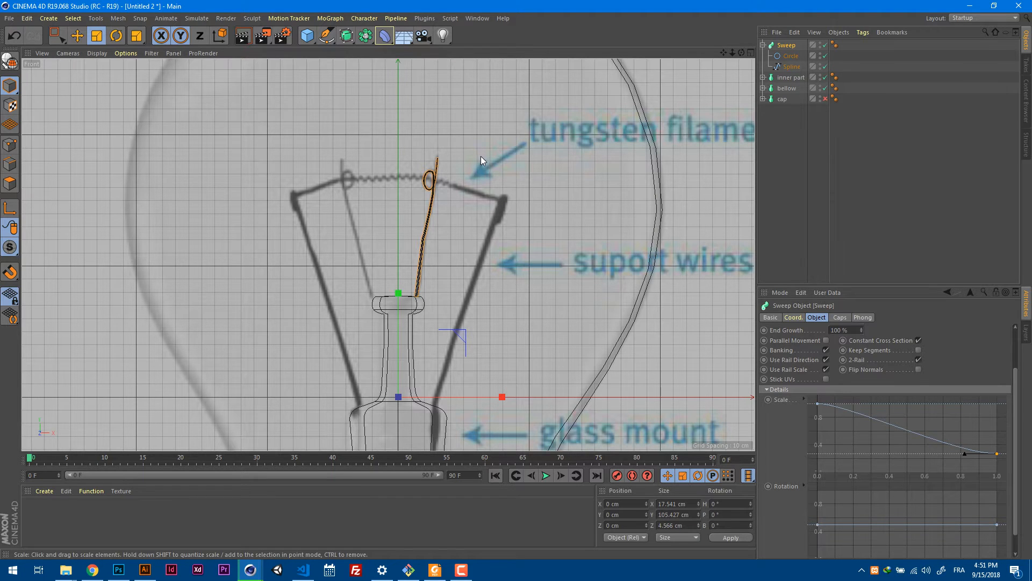
Mirror the wire across the ZY plane by adding a Symmetry object as the Sweep's parent, and collapse the Sweep's hierarchy.
click(367, 39)
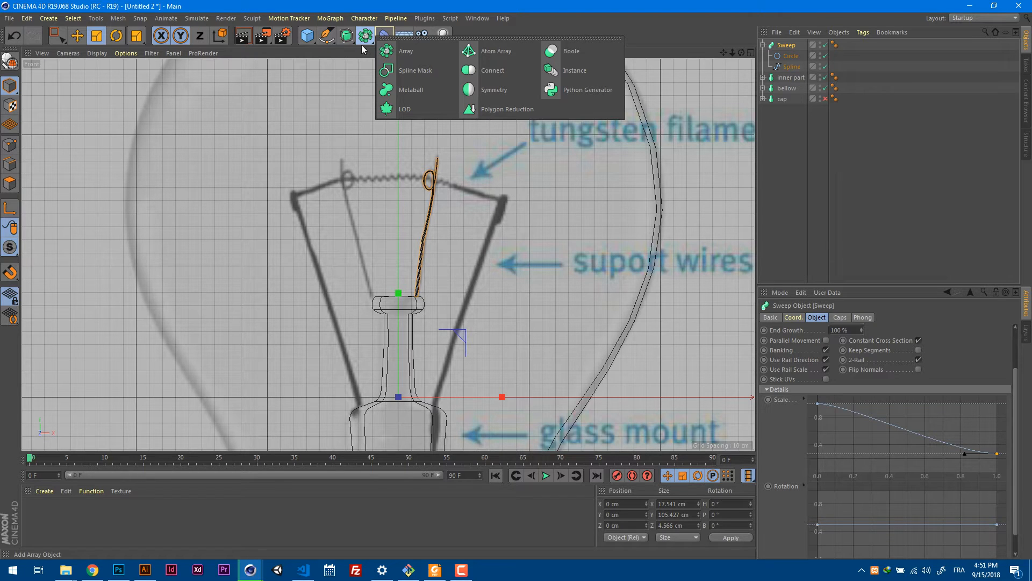
alt+click(499, 88)
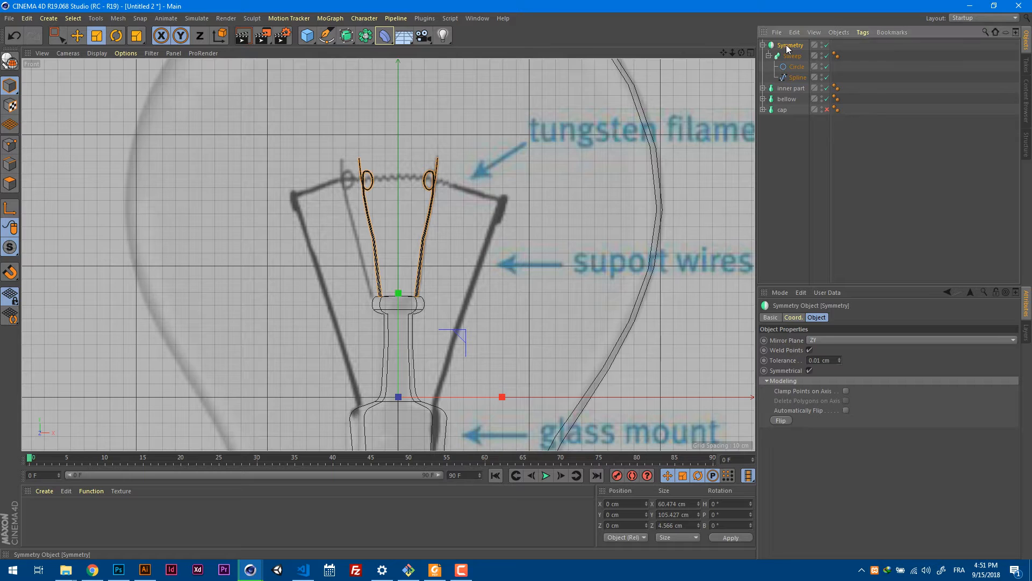
click(769, 56)
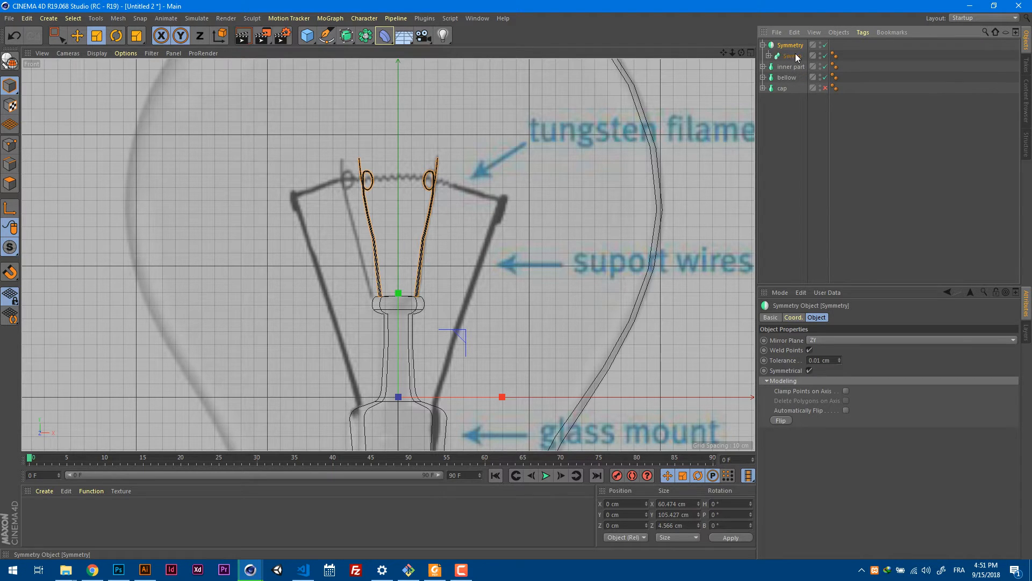
click(794, 57)
click(769, 56)
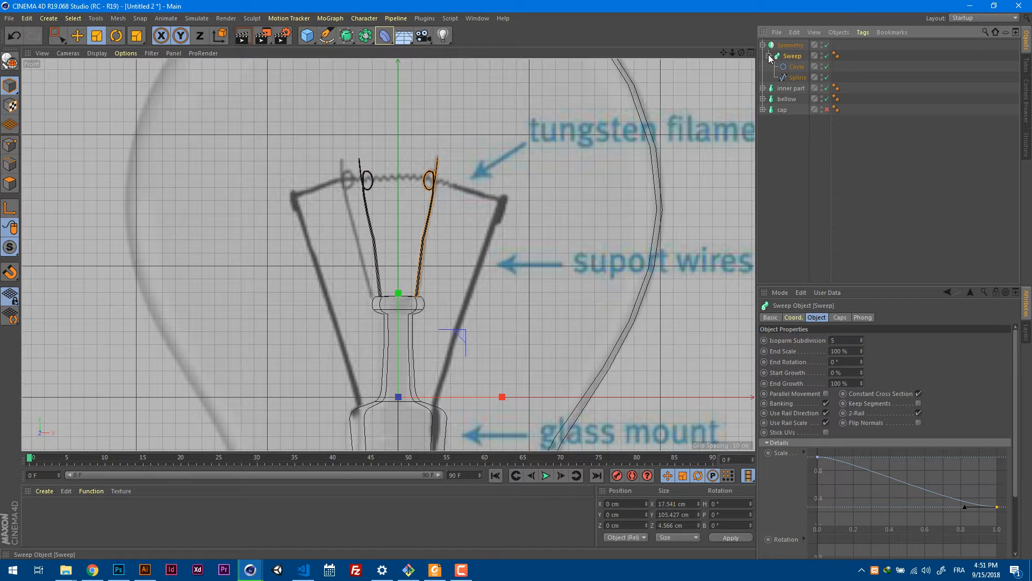
click(769, 56)
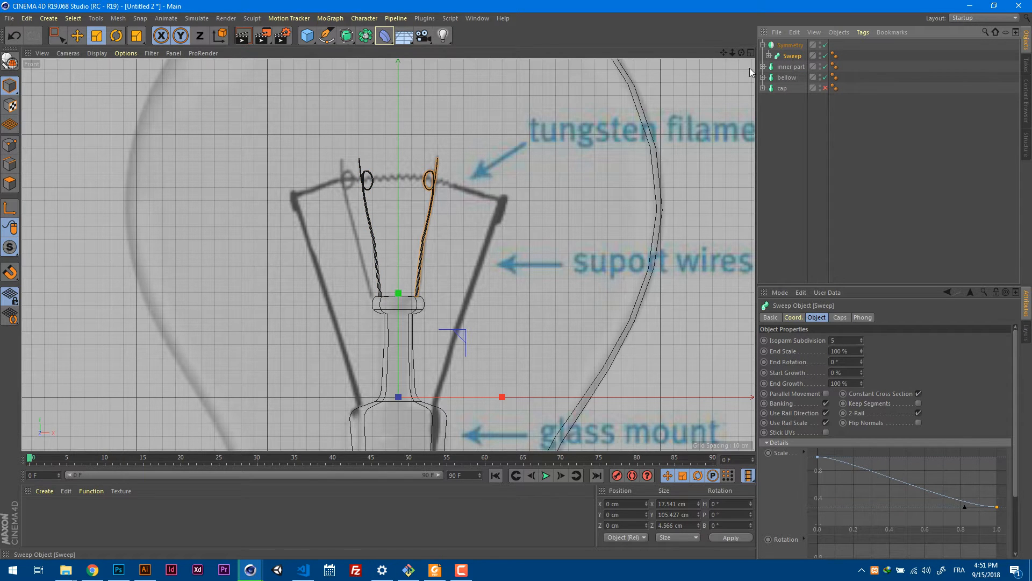
Compare the mirrored wires with the reference picture in the front view and inspect how they sit on the mount in perspective.
scroll(460, 285, up, 5)
scroll(463, 290, down, 4)
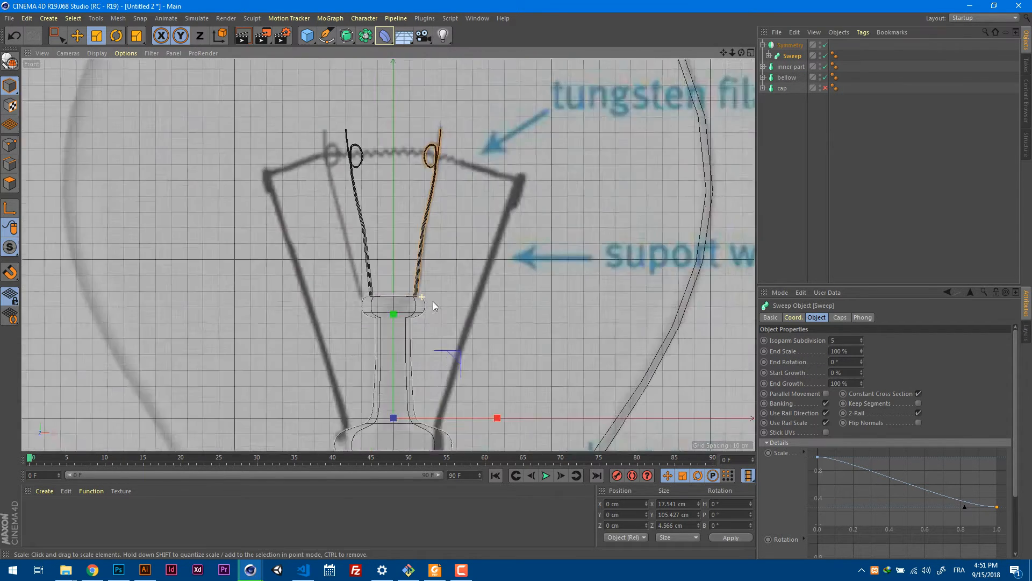
scroll(433, 301, down, 5)
scroll(406, 317, up, 2)
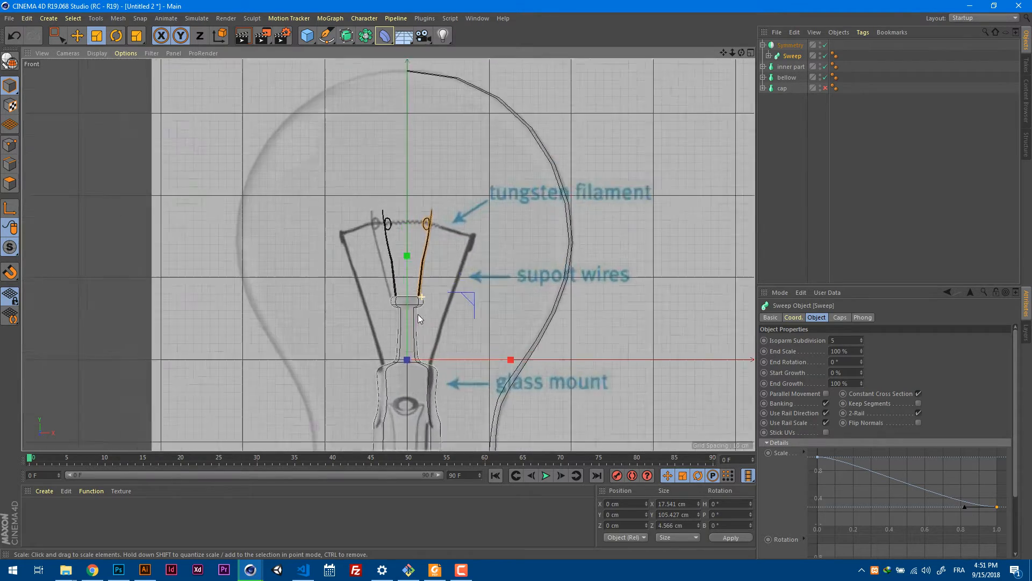
scroll(441, 306, up, 2)
scroll(459, 299, down, 6)
scroll(403, 290, up, 1)
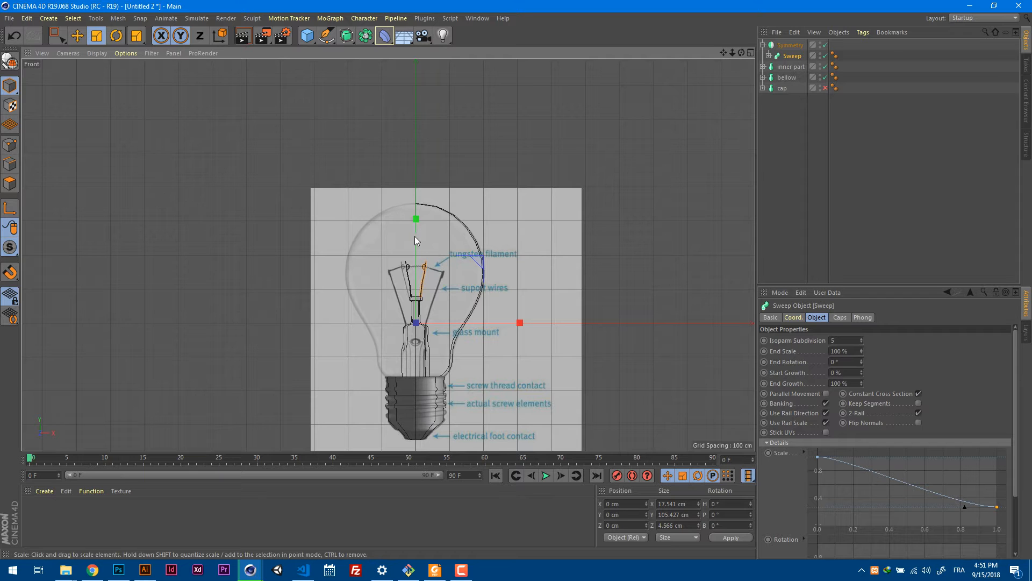
scroll(466, 226, up, 8)
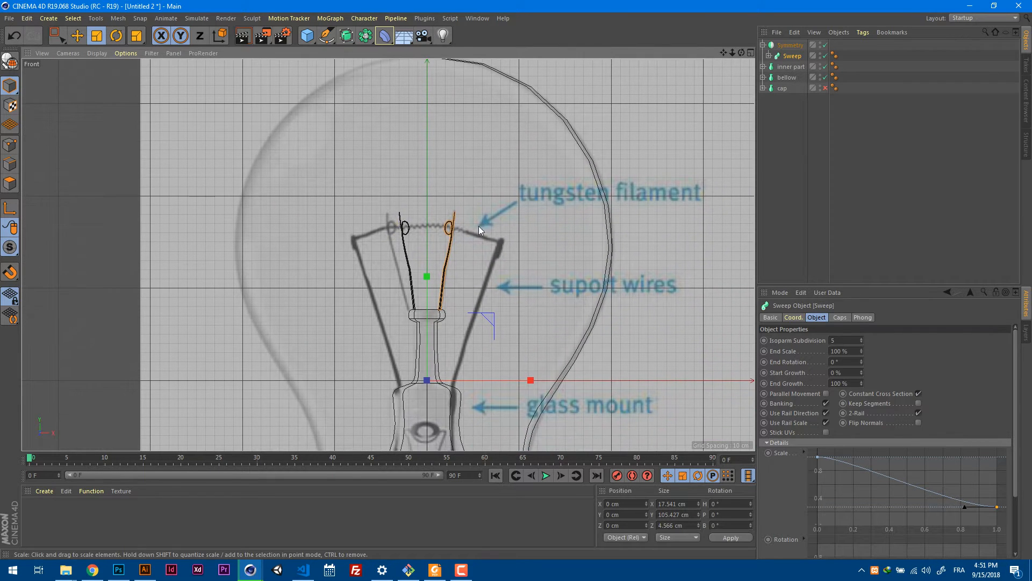
scroll(478, 226, up, 5)
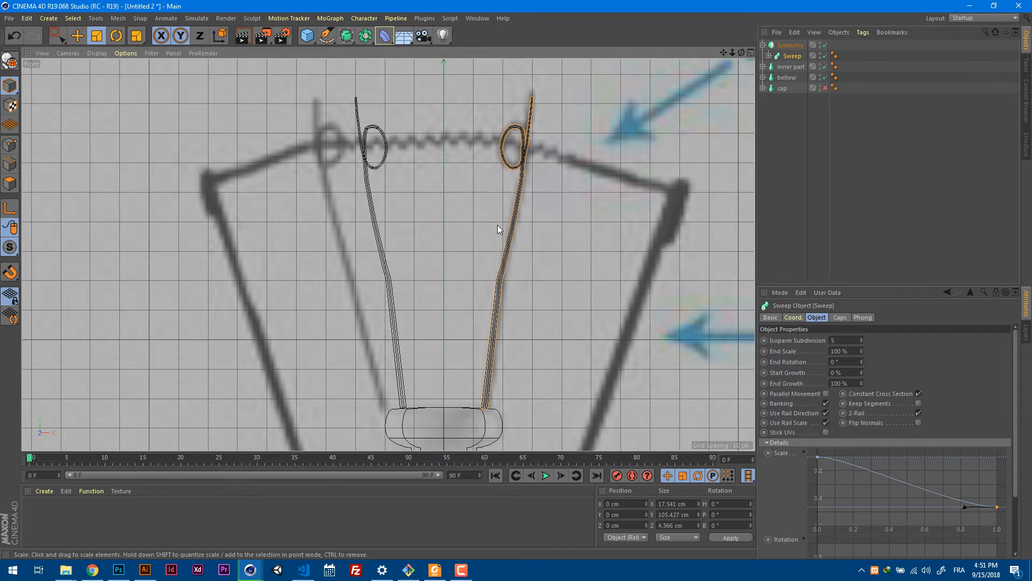
scroll(496, 224, down, 5)
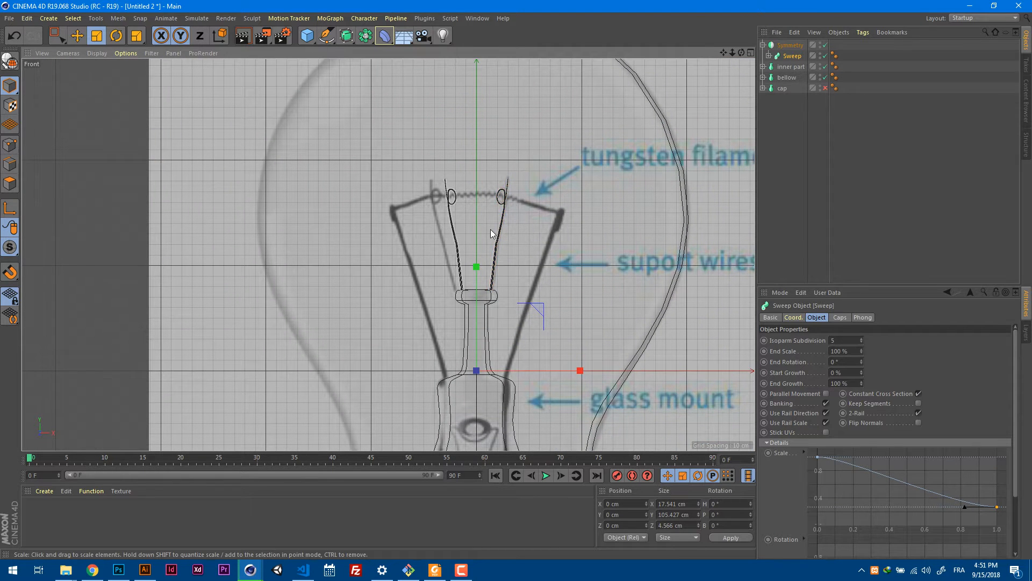
click(512, 191)
key(F1)
alt+drag(492, 218, 518, 250)
alt+right_drag(519, 272, 585, 259)
alt+drag(576, 248, 630, 227)
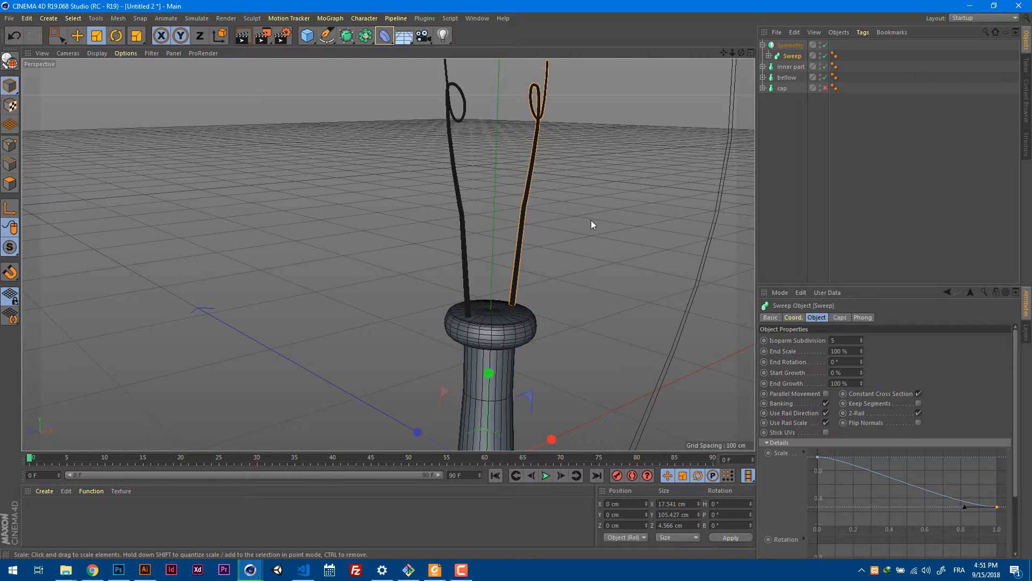
Add a Helix spline for the tungsten filament and set its plane to ZY.
key(F4)
scroll(587, 219, down, 3)
alt+middle_drag(576, 252, 487, 211)
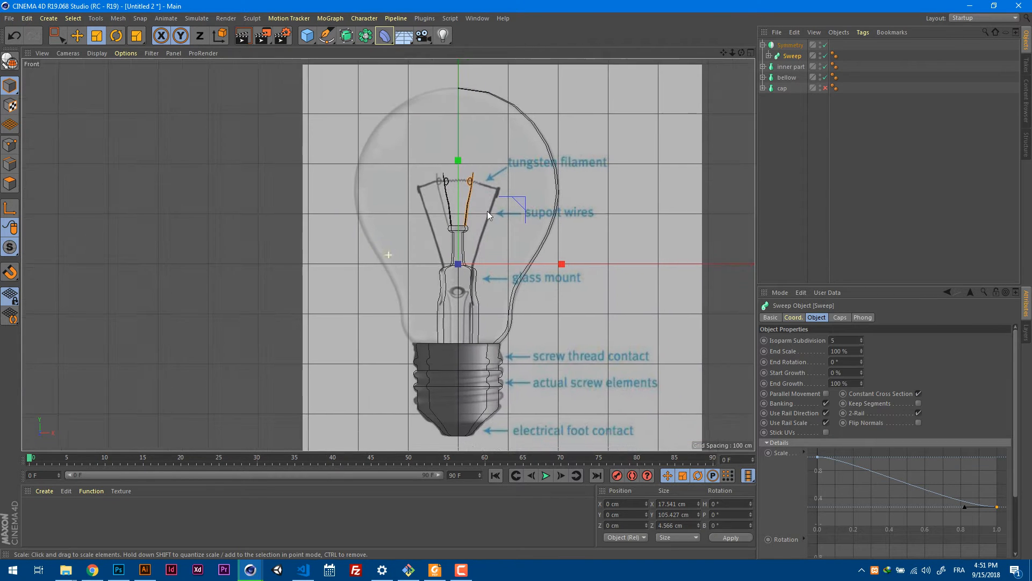
scroll(550, 225, up, 3)
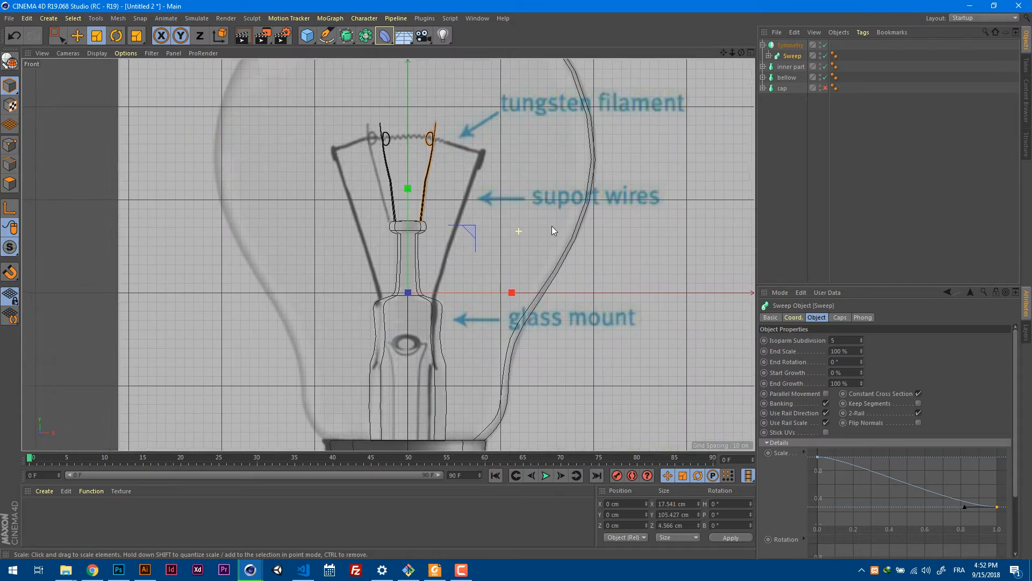
scroll(534, 250, up, 2)
alt+middle_drag(521, 209, 539, 251)
scroll(459, 150, up, 1)
scroll(459, 150, up, 5)
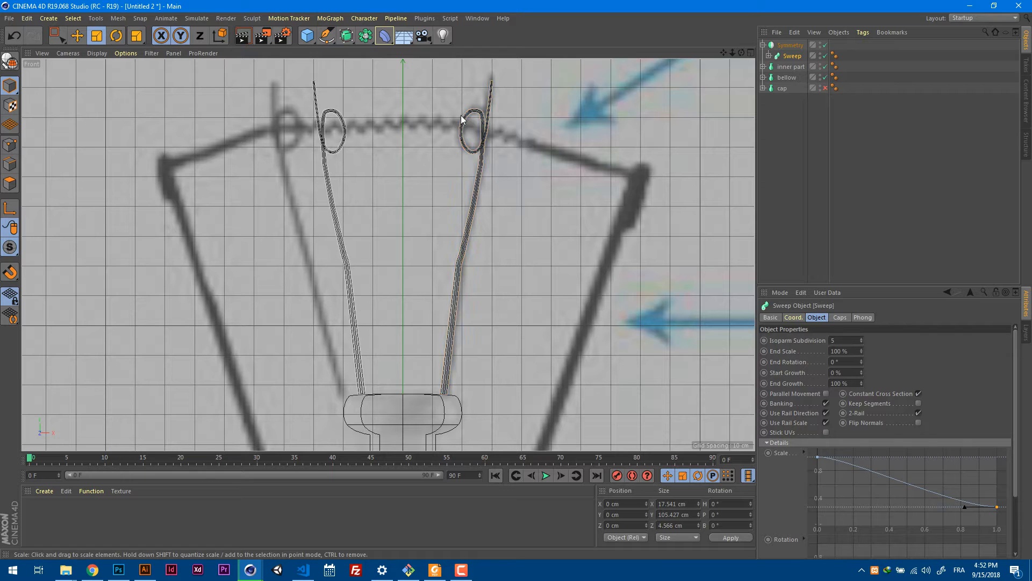
click(329, 38)
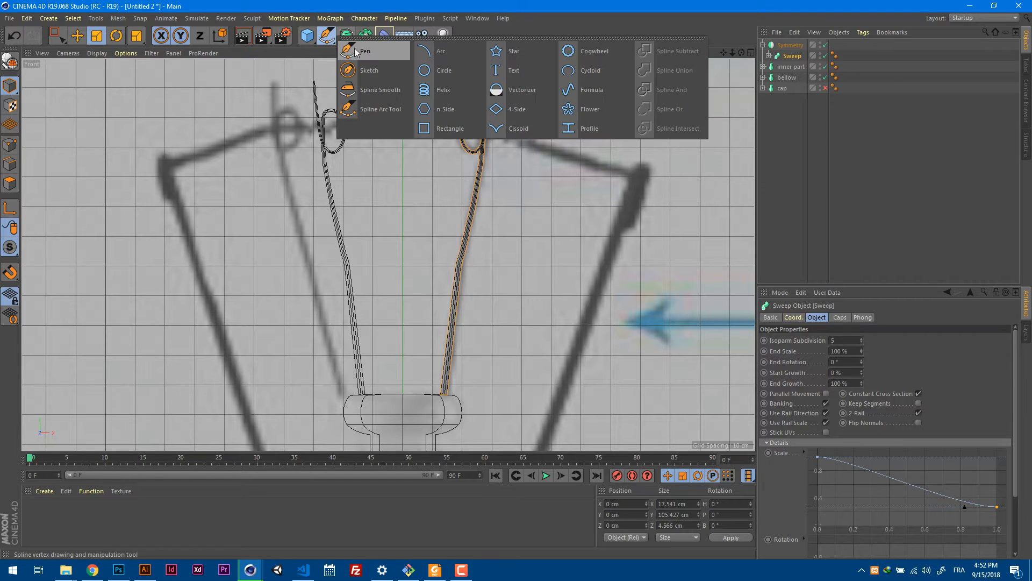
click(444, 92)
scroll(519, 187, down, 8)
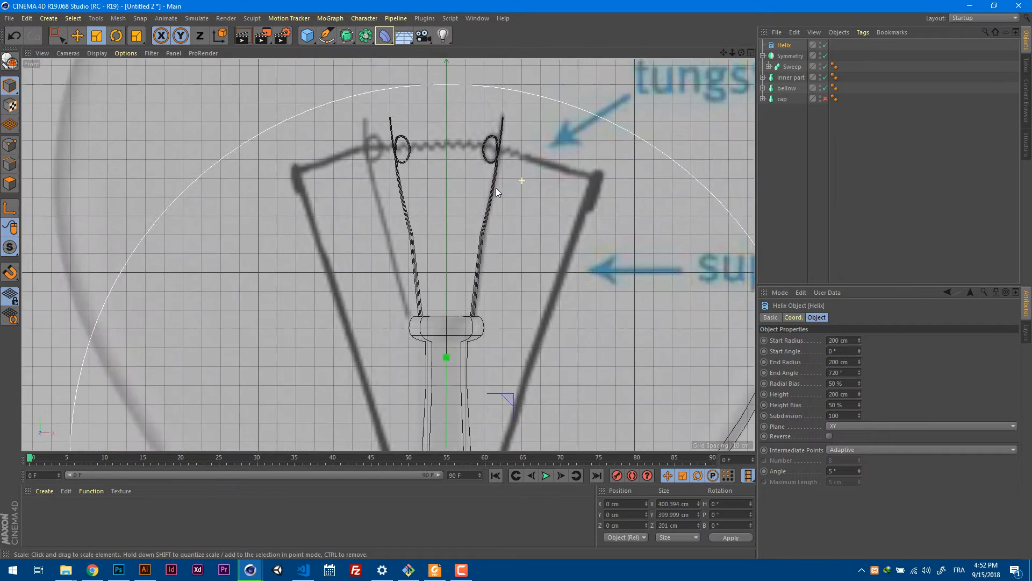
click(923, 424)
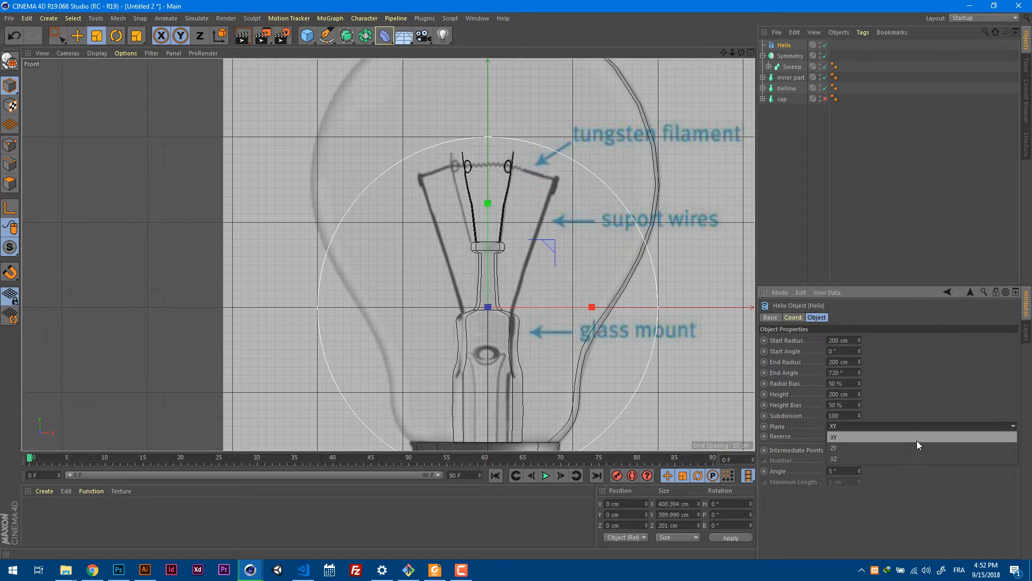
click(917, 440)
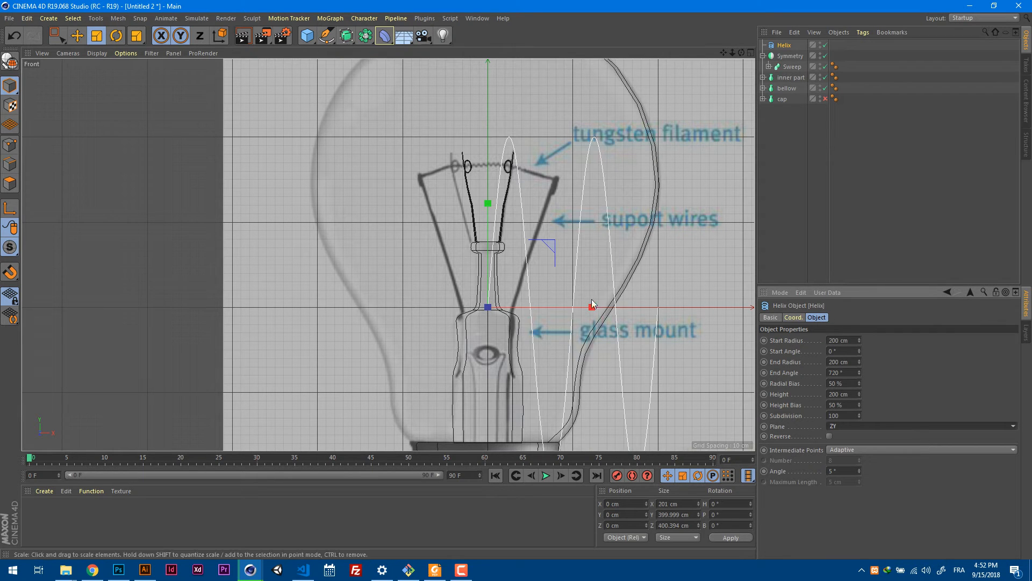
Raise the helix to the filament's height at Y about 167.4 cm and scale it down uniformly to a radius of about 12 cm.
key(e)
drag(488, 203, 485, 75)
key(t)
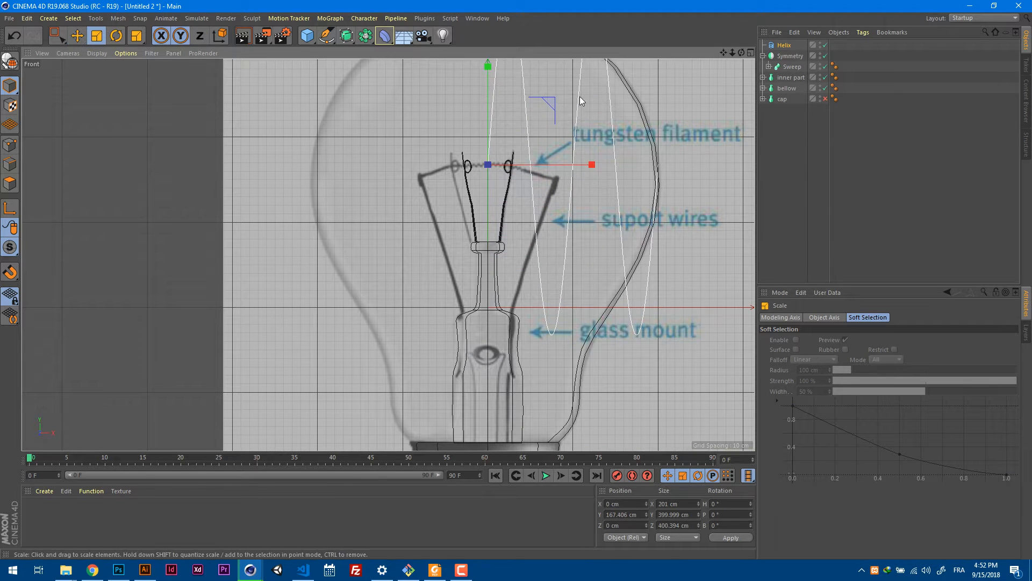
drag(580, 96, 499, 146)
scroll(505, 156, up, 3)
scroll(580, 156, up, 2)
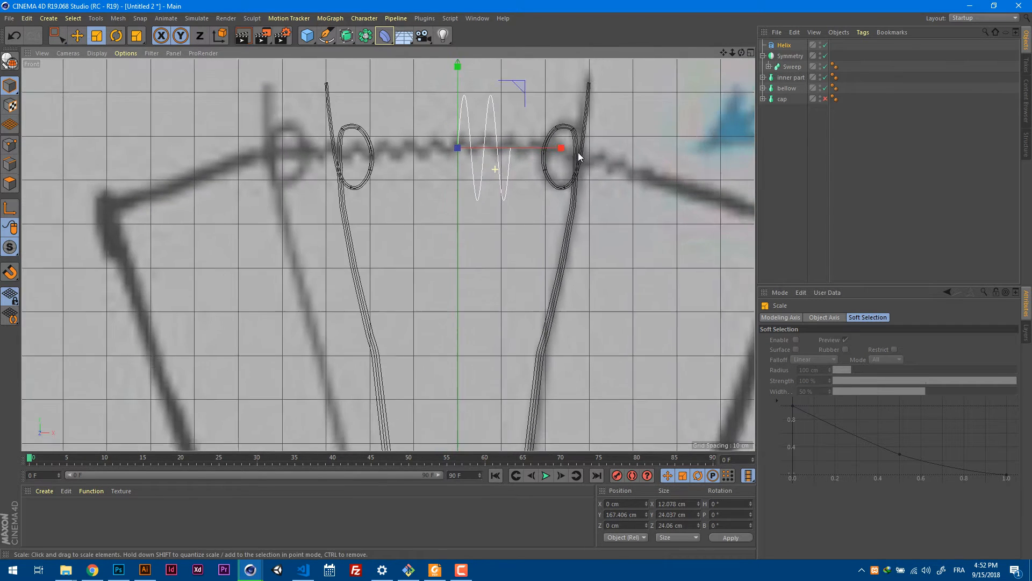
Try stretching the helix to a height of about 40 cm and reset its height bias to 50 %.
click(782, 46)
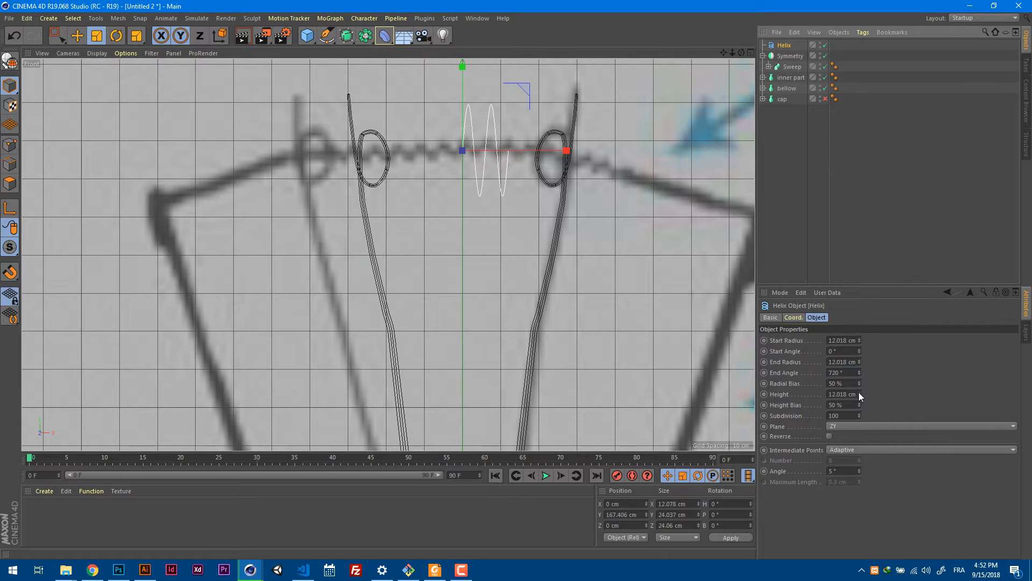
drag(859, 395, 867, 379)
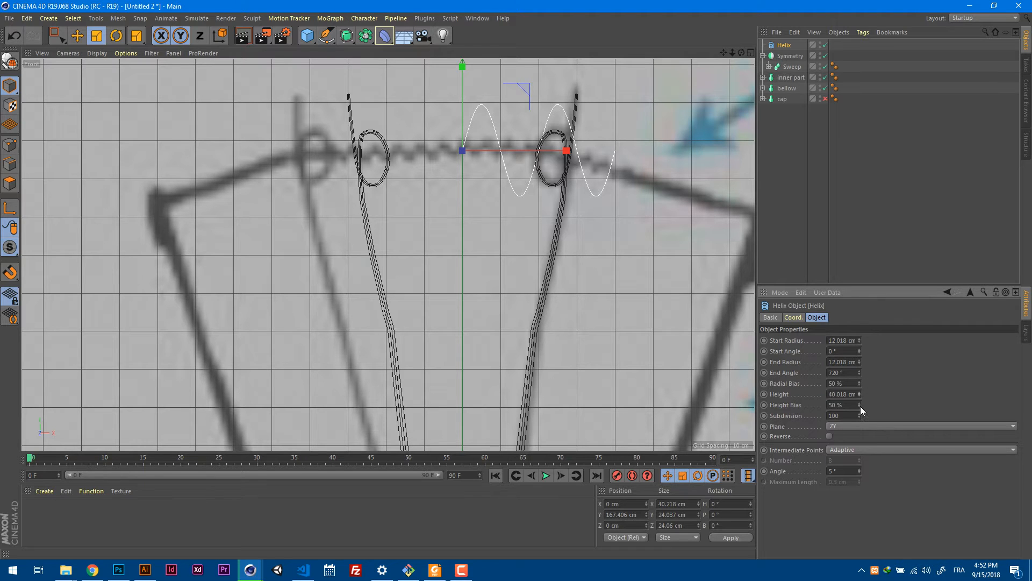
drag(860, 406, 858, 406)
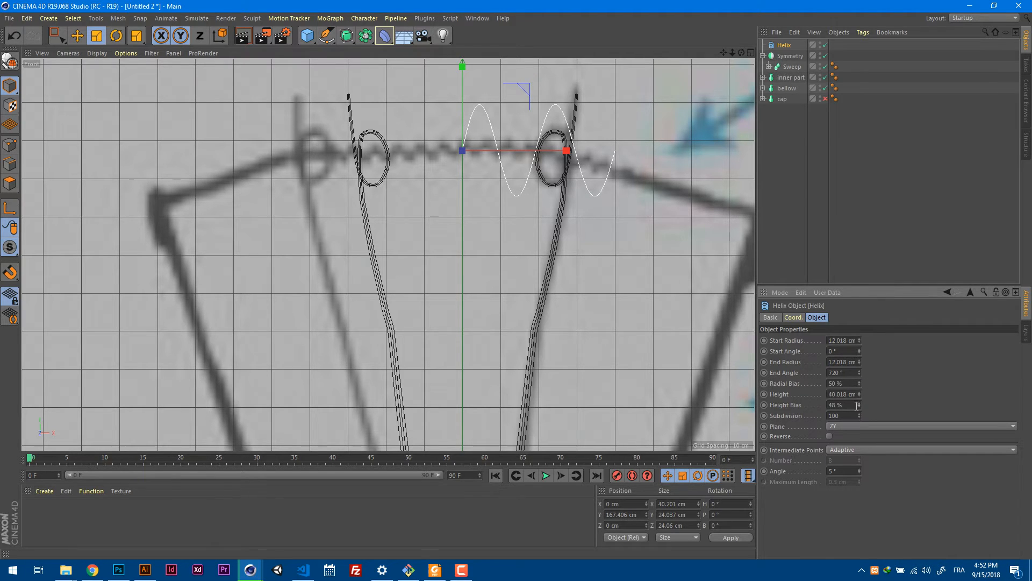
click(857, 405)
key(Return)
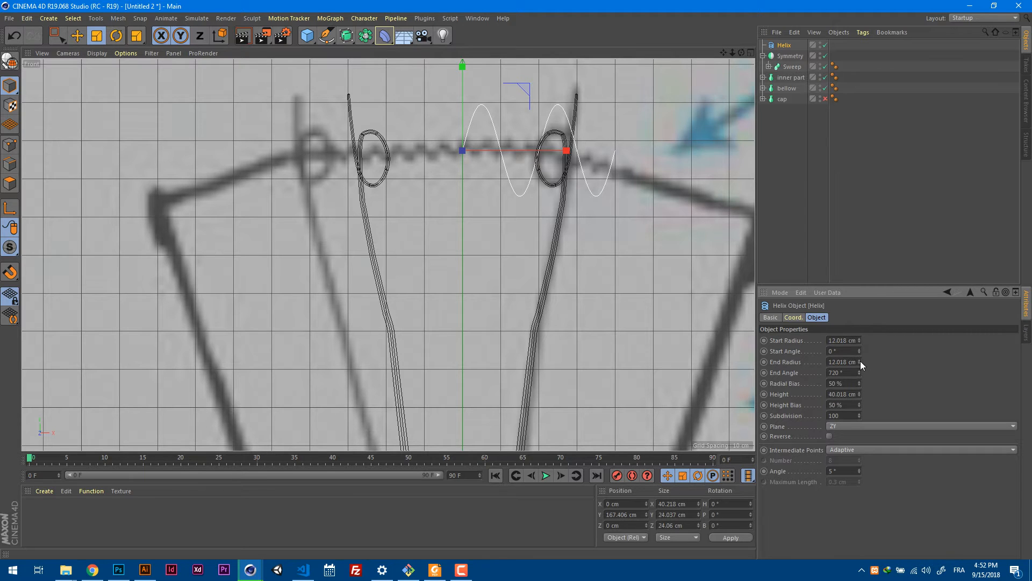
click(859, 341)
key(ctrl+z)
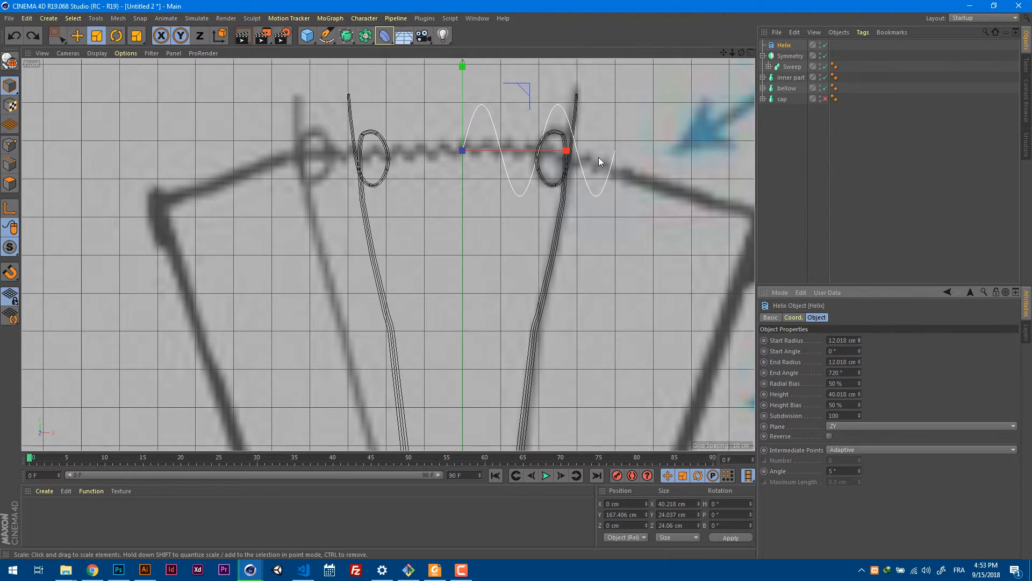
Scale the helix down uniformly to a radius of about 2.1 cm and nudge it up to Y about 168.1 cm.
drag(602, 95, 510, 202)
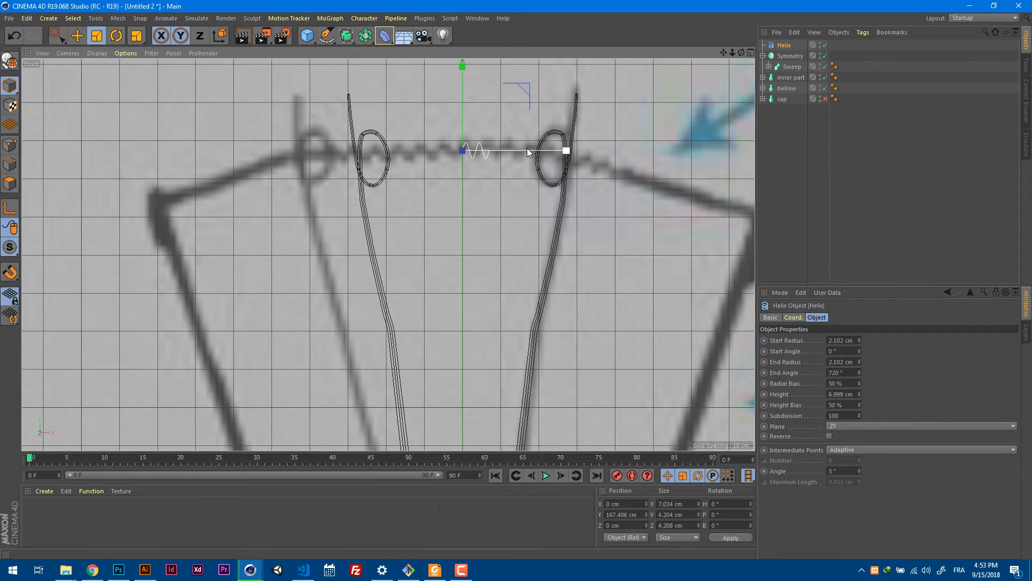
key(e)
drag(463, 109, 462, 107)
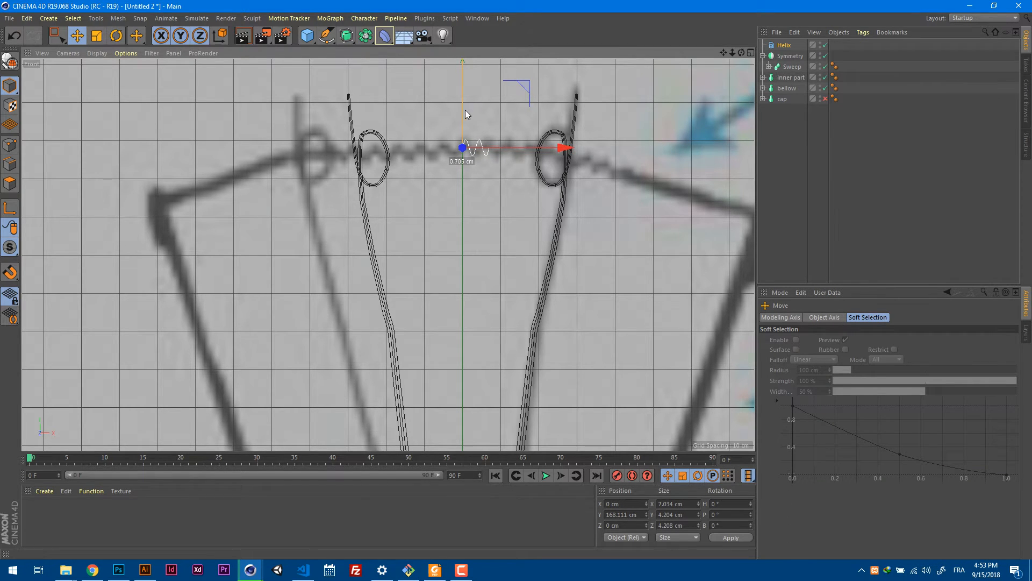
Set the helix's height to about 41 cm, its start angle to -348° and its end angle to 2911°.
click(784, 46)
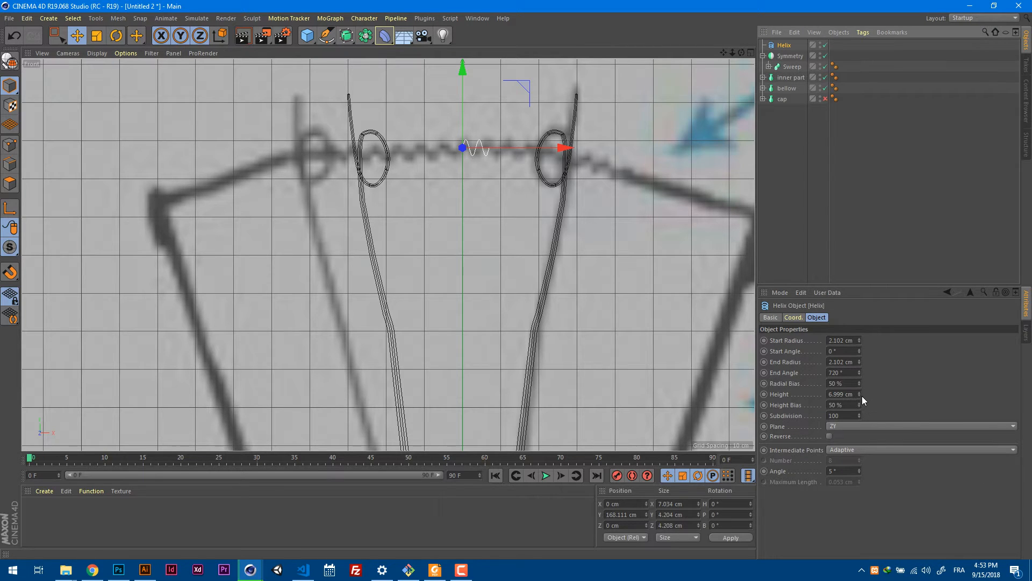
drag(863, 396, 864, 375)
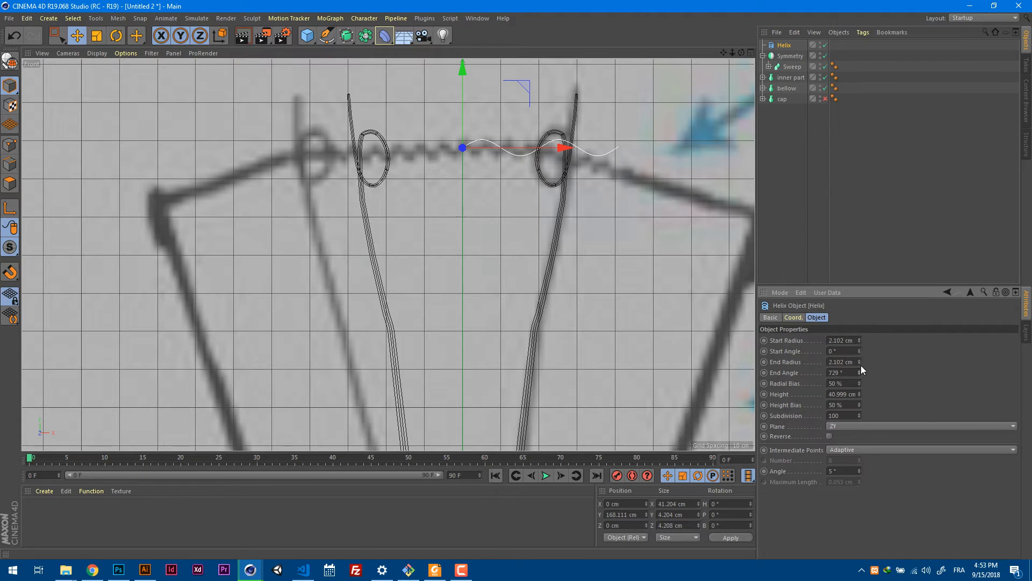
drag(860, 366, 864, 148)
drag(859, 371, 861, 337)
drag(860, 350, 837, 46)
drag(859, 376, 883, 79)
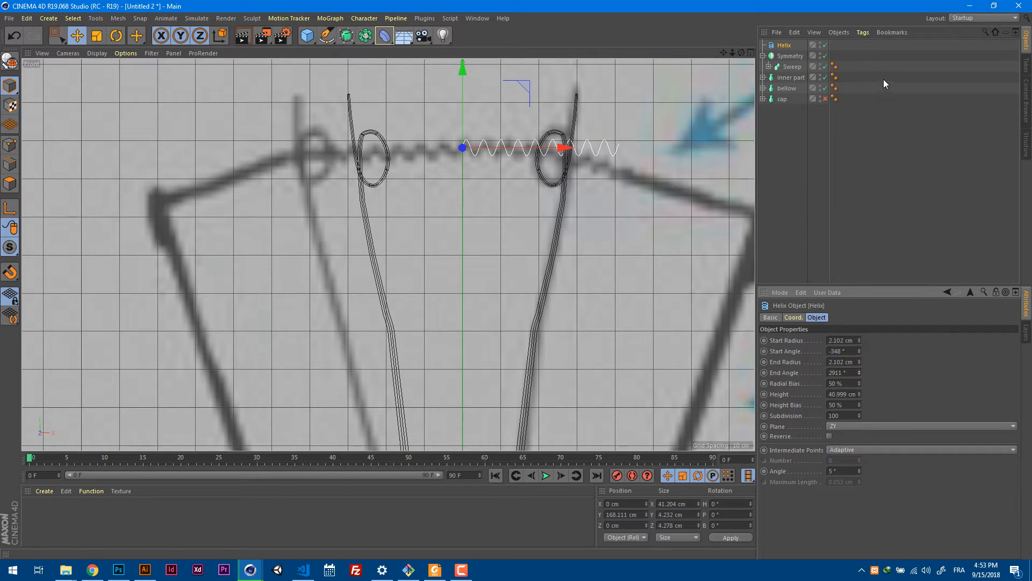
Inspect the coils against the wire loops in perspective and compare them with the reference filament in the front view.
key(F2)
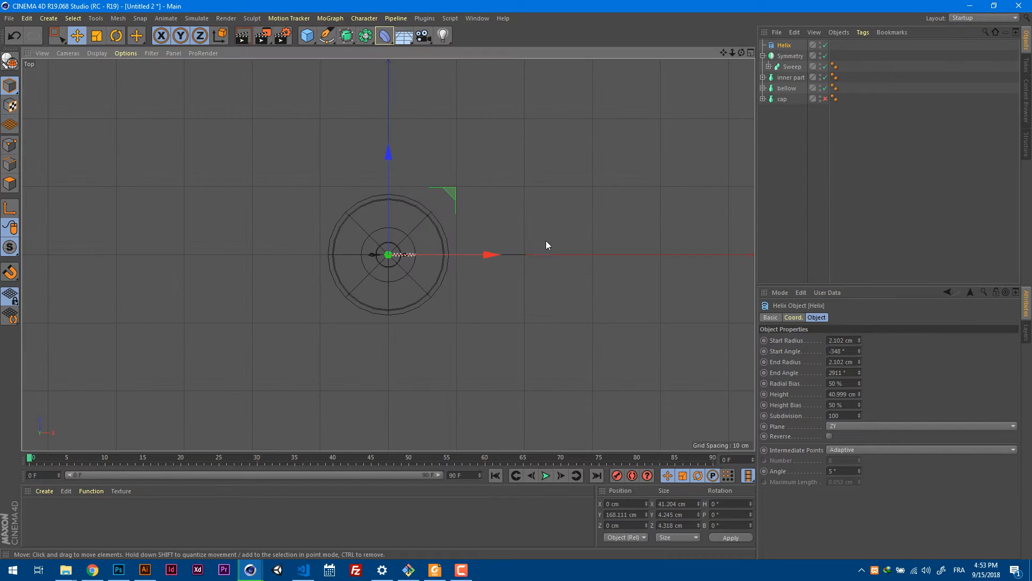
key(F1)
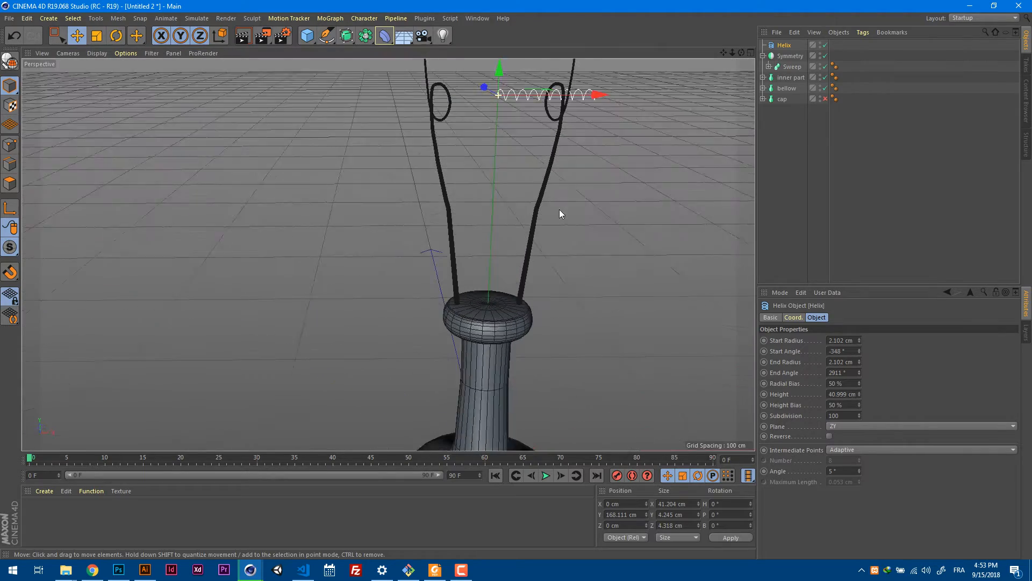
alt+middle_drag(629, 153, 603, 271)
alt+right_drag(496, 214, 605, 197)
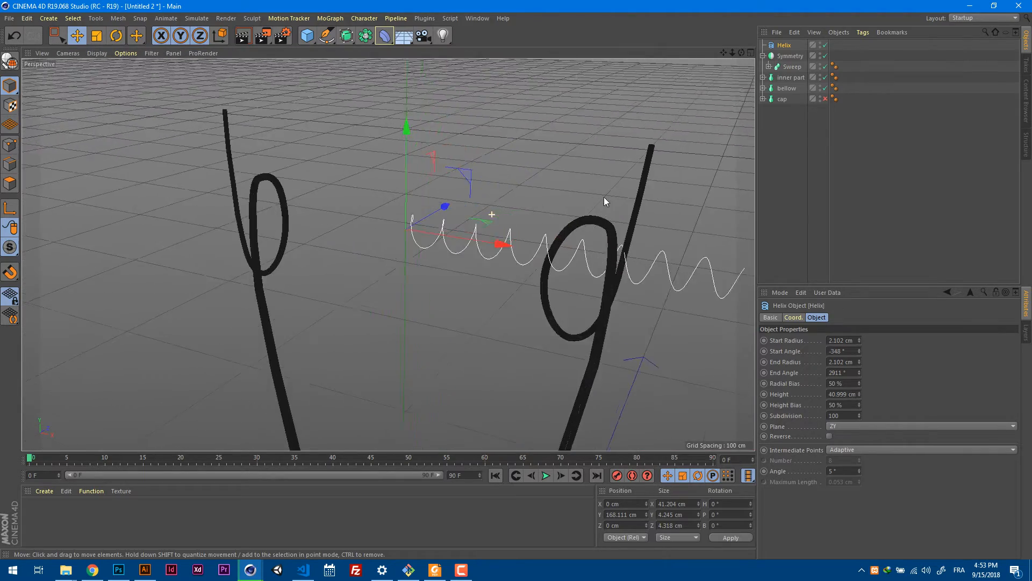
alt+drag(605, 197, 753, 194)
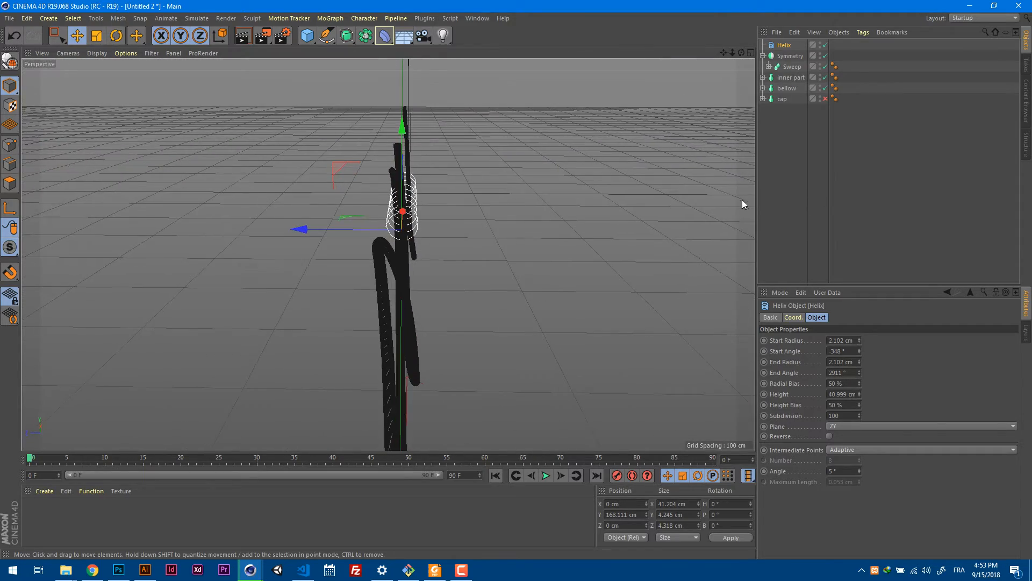
key(F2)
key(F3)
key(F4)
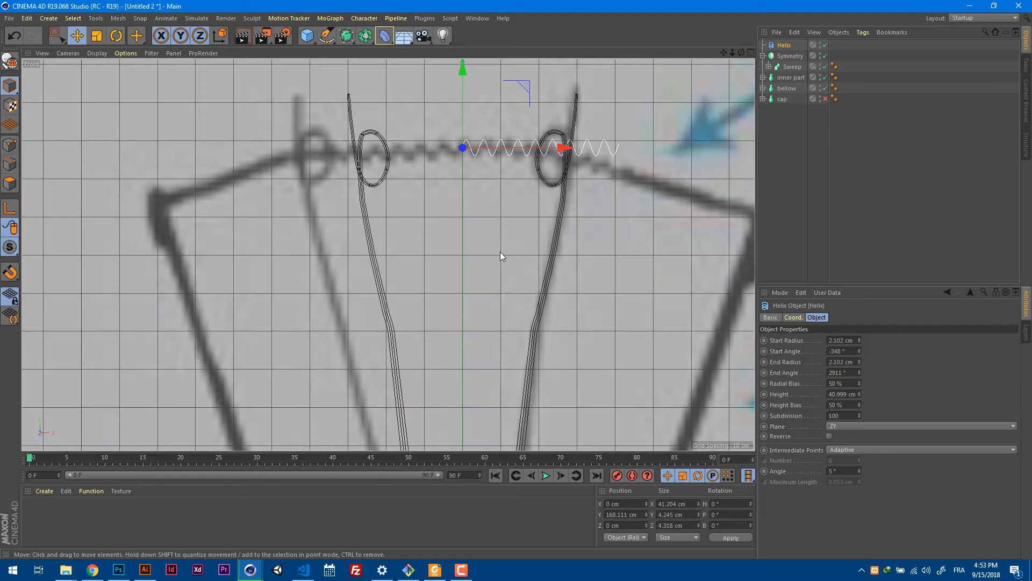
scroll(578, 181, up, 2)
scroll(576, 183, down, 1)
scroll(576, 183, down, 1)
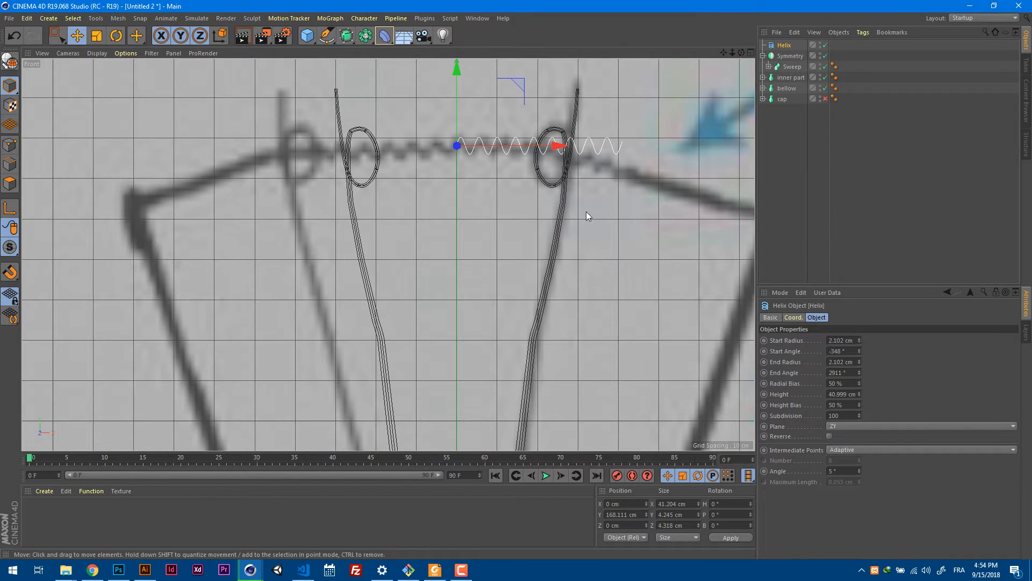
scroll(544, 203, down, 3)
scroll(608, 185, up, 2)
scroll(608, 185, up, 1)
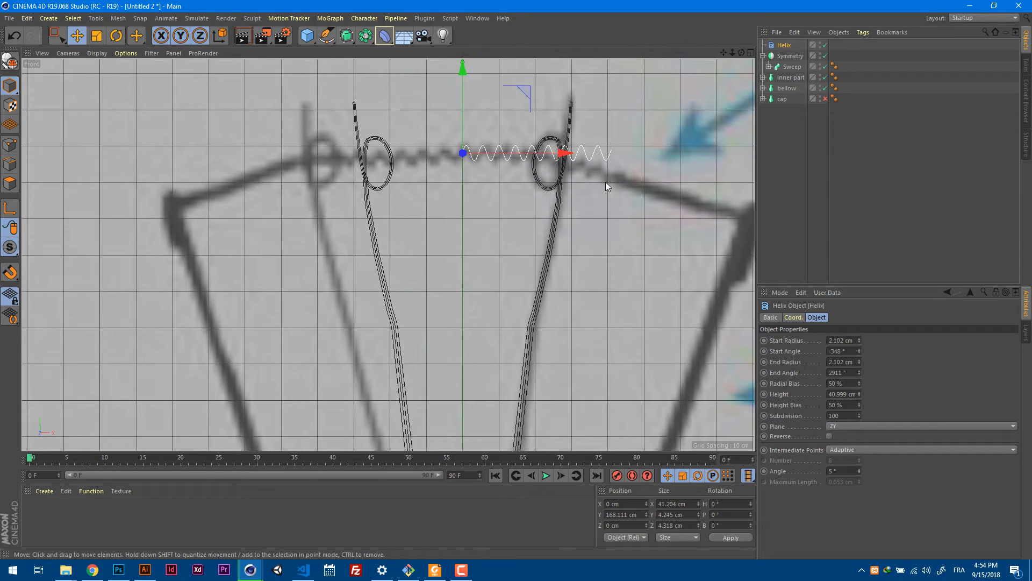
Rotate the helix by about 6° in the front view to follow the slope of the reference filament.
key(r)
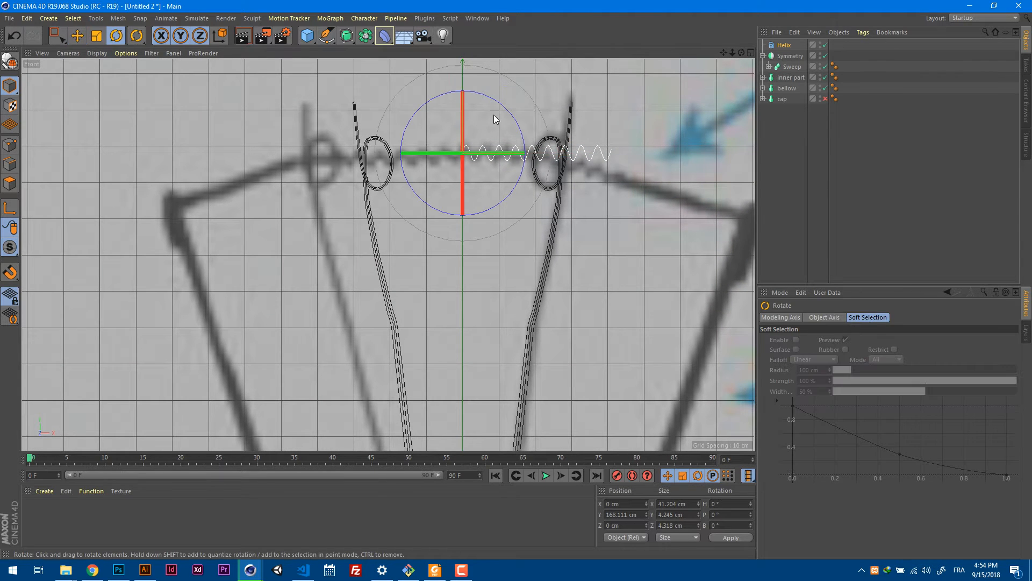
drag(507, 112, 511, 119)
drag(514, 115, 515, 116)
scroll(580, 144, down, 4)
scroll(580, 145, up, 4)
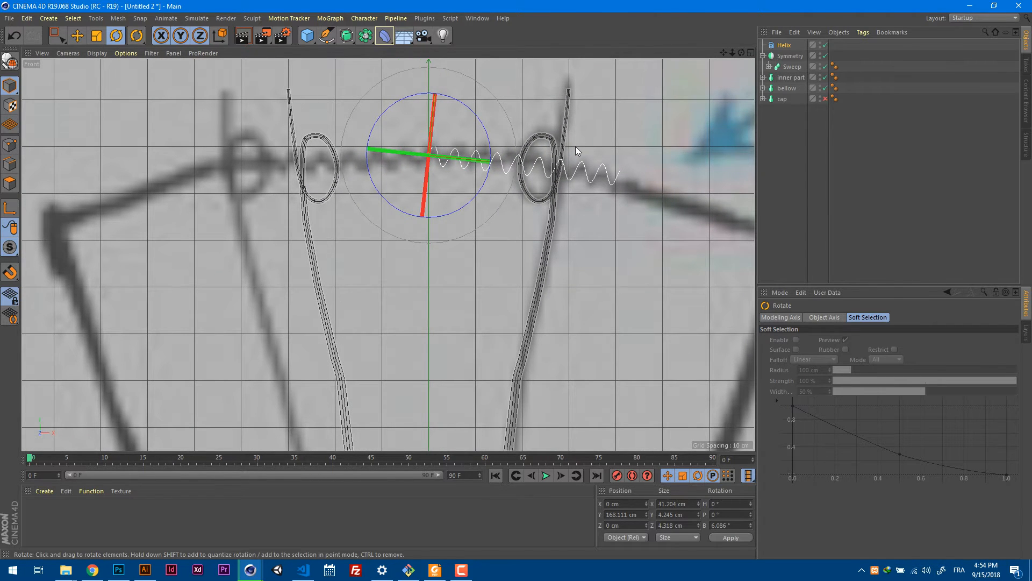
Check the tilted helix in perspective and convert it to an editable spline.
key(F1)
alt+drag(568, 147, 422, 157)
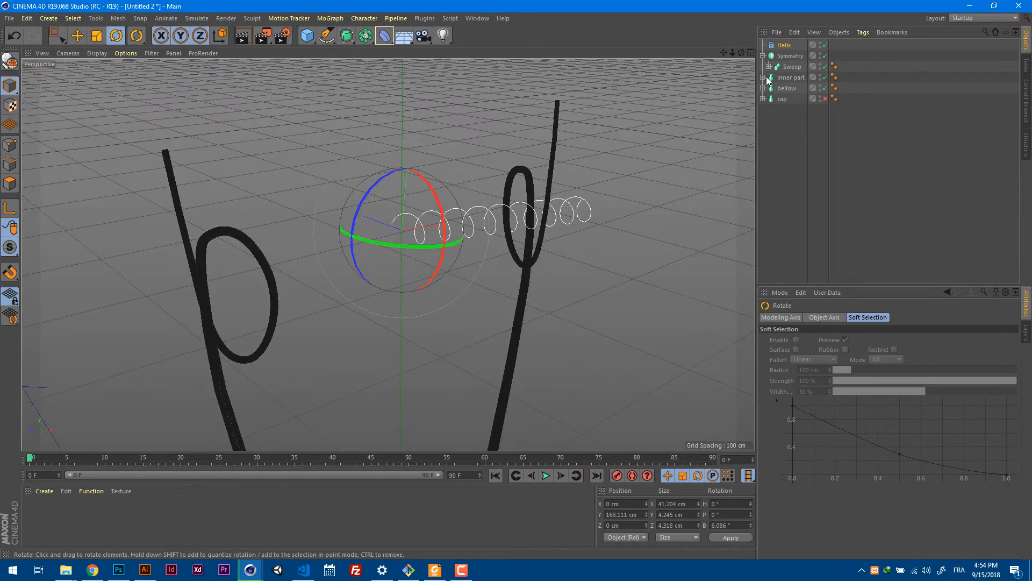
click(782, 46)
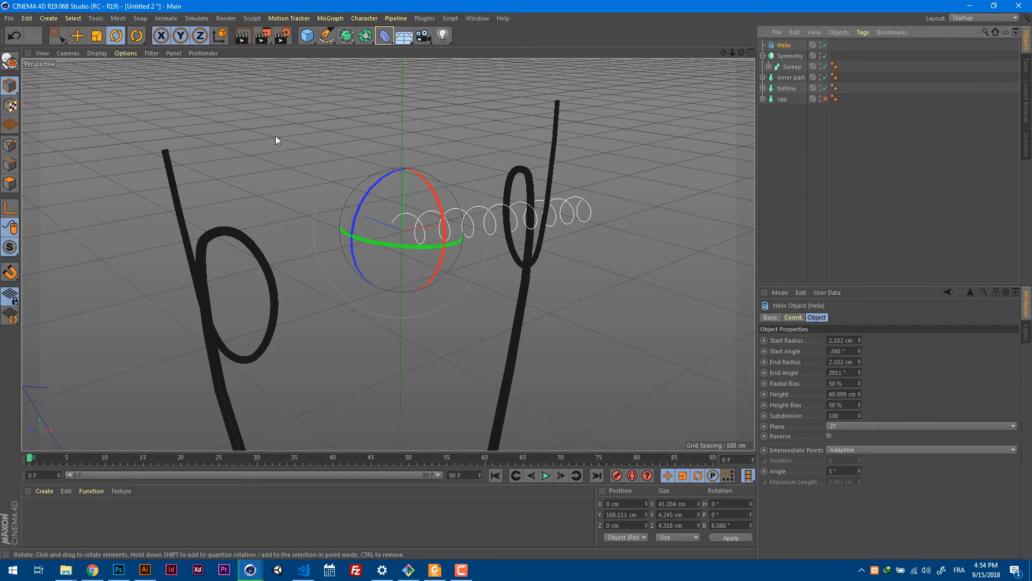
click(9, 61)
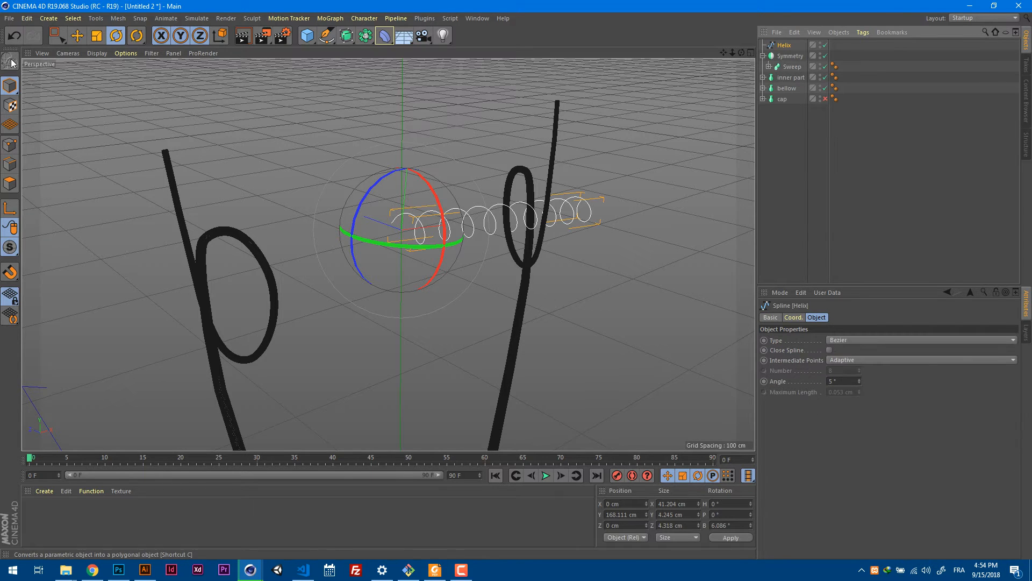
Flatten the helix along its Z axis to about 2.17 cm and compare it with the reference filament in the front view.
click(96, 35)
alt+drag(474, 221, 602, 228)
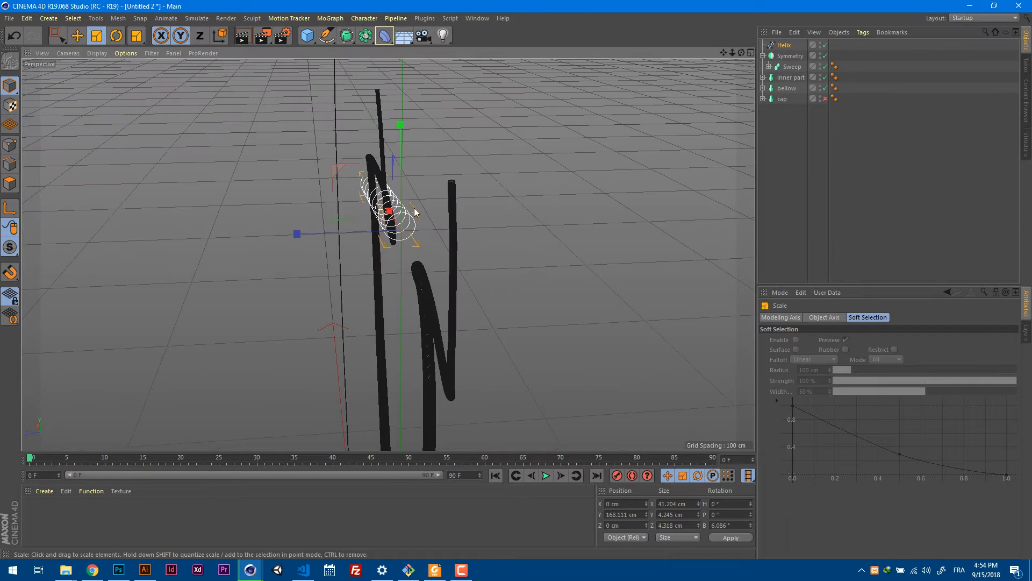
alt+right_drag(415, 210, 469, 205)
drag(304, 249, 449, 216)
alt+right_drag(449, 212, 382, 275)
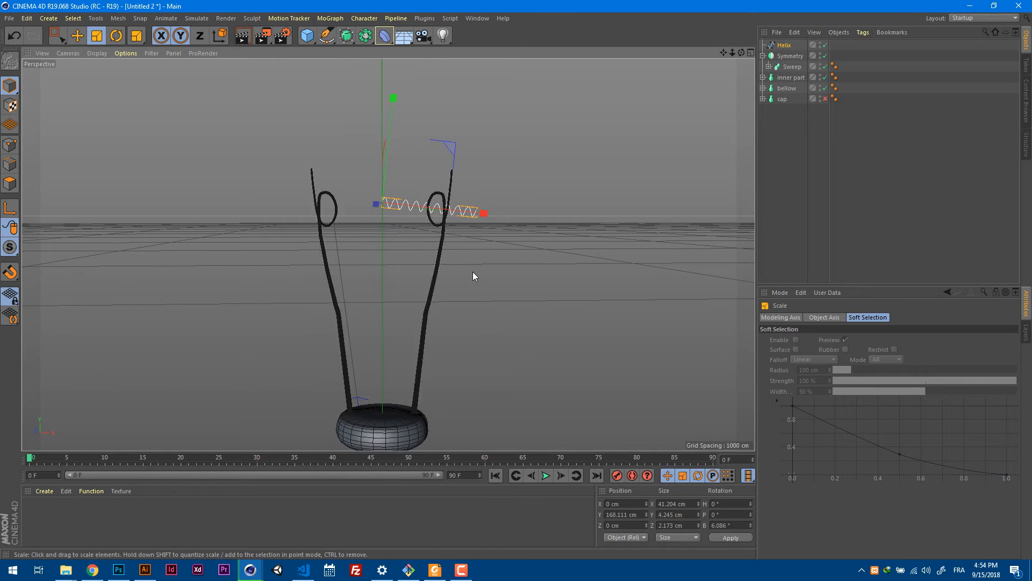
alt+middle_drag(472, 272, 466, 208)
key(F4)
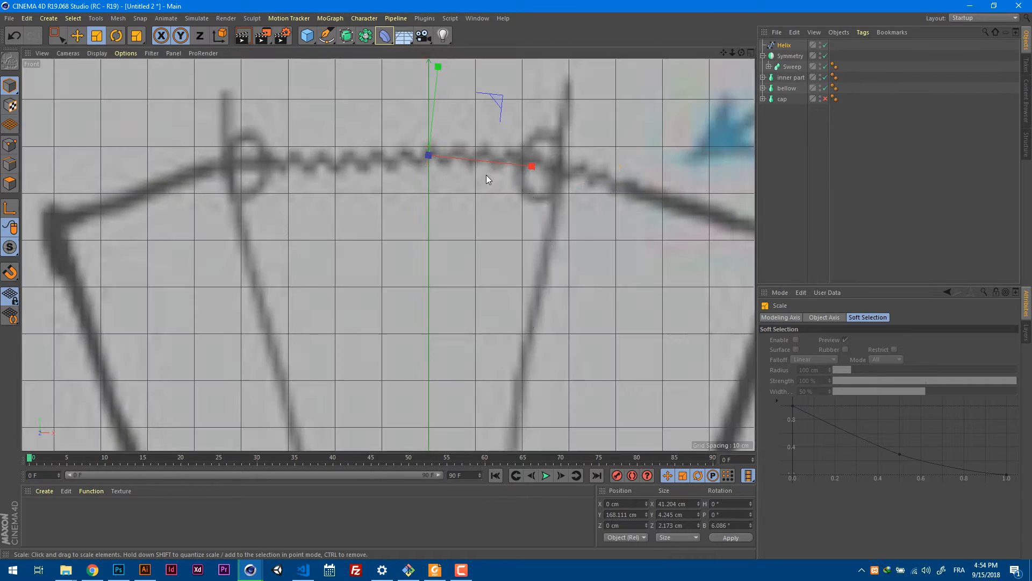
mouse_move(617, 256)
alt+right_down()
mouse_move(516, 185)
mouse_move(498, 192)
mouse_move(506, 196)
alt+right_up()
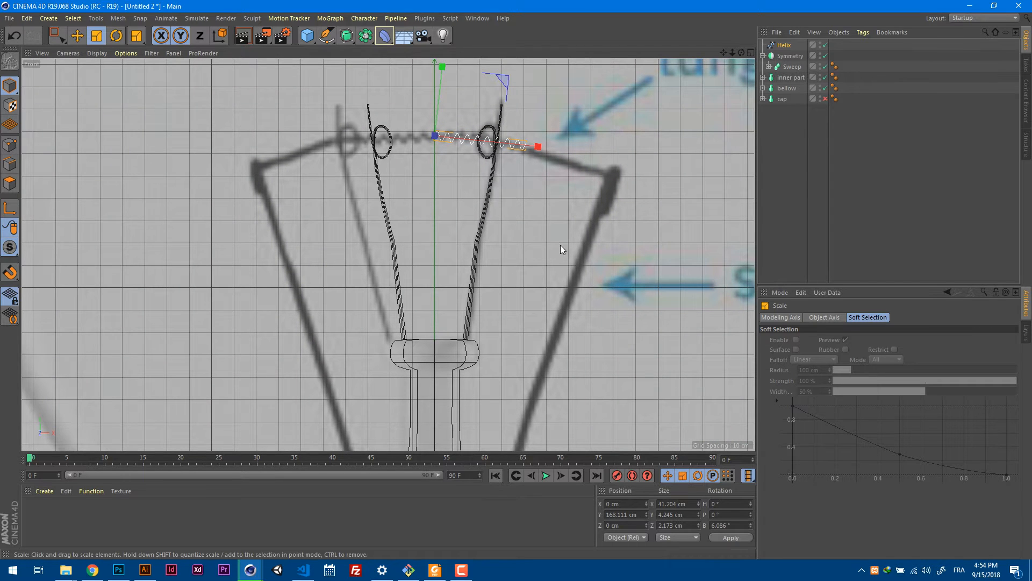
Draw a Bezier spline with the Pen from the helix's outer end along the reference lead, looping it around the support wire's upper tip.
alt+middle_drag(561, 245, 515, 202)
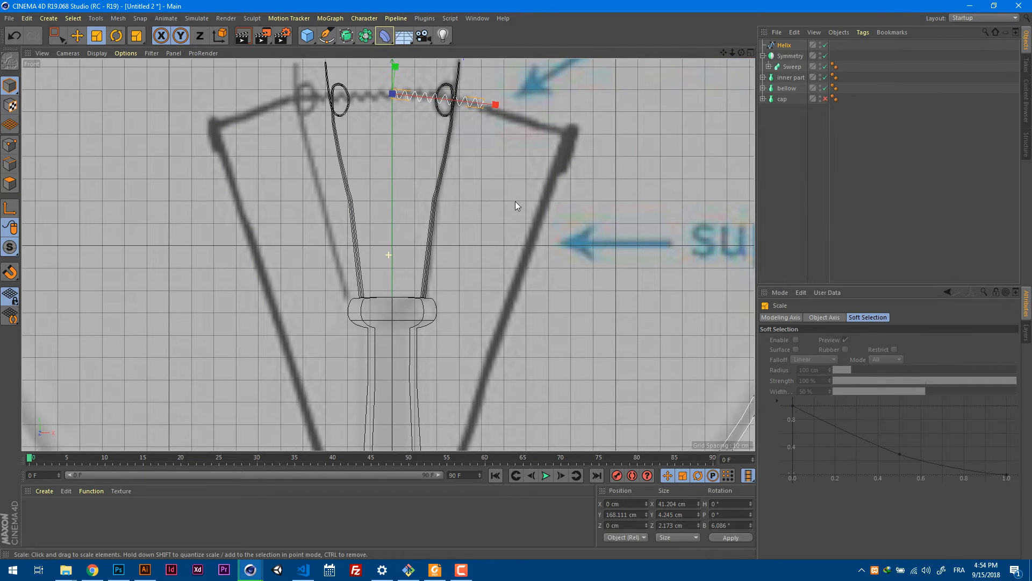
click(326, 36)
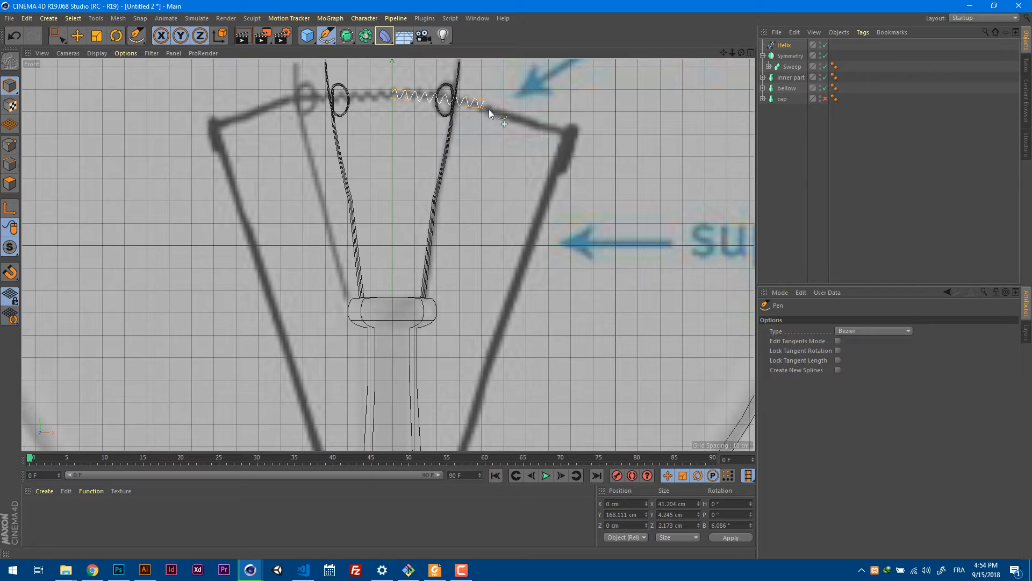
click(490, 110)
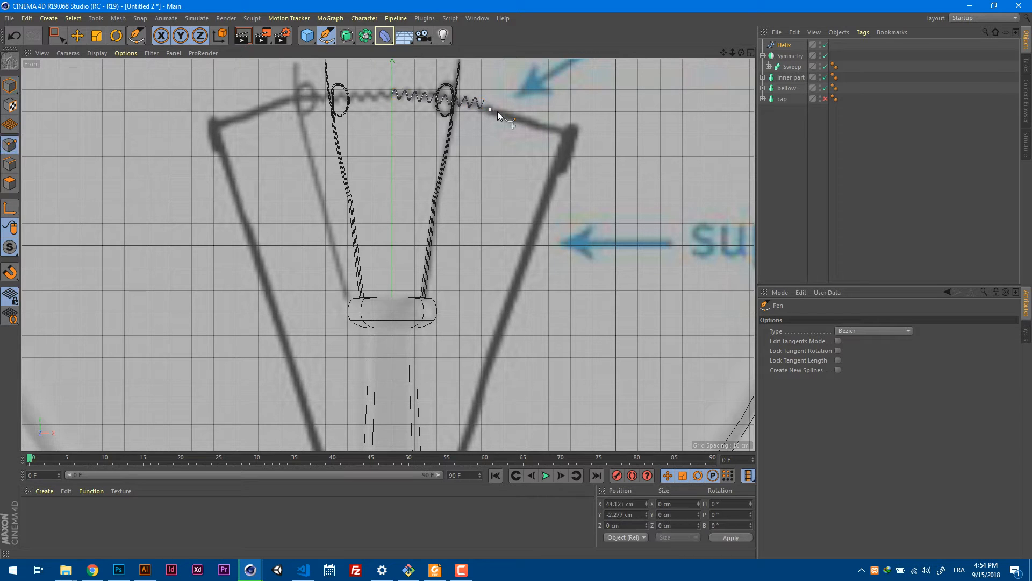
click(544, 127)
click(560, 168)
click(573, 127)
Continue the spline down the reference support wire, through the hook beside the glass mount and straight down to the screw cap.
middle_drag(523, 264, 533, 160)
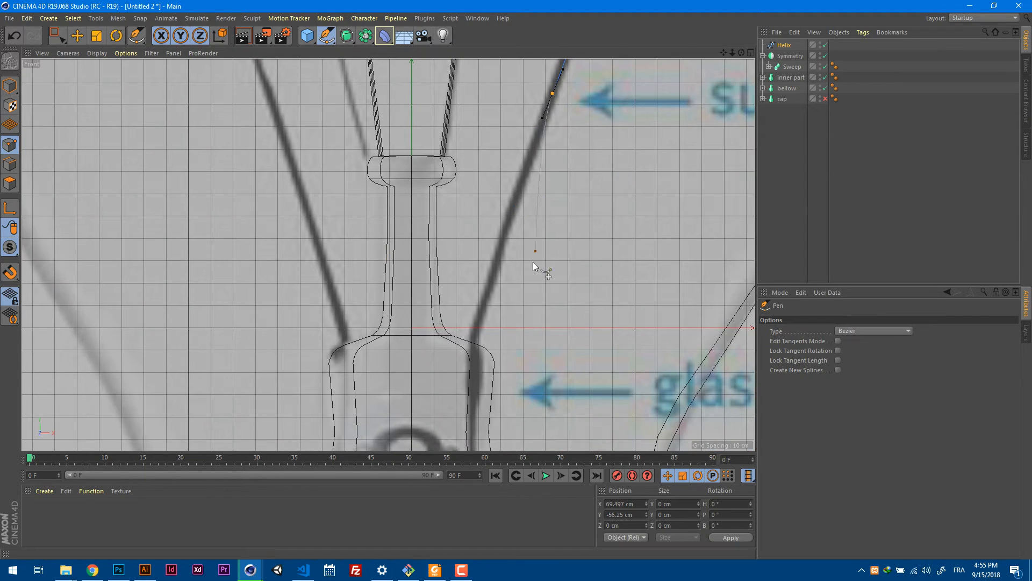
middle_drag(534, 263, 531, 199)
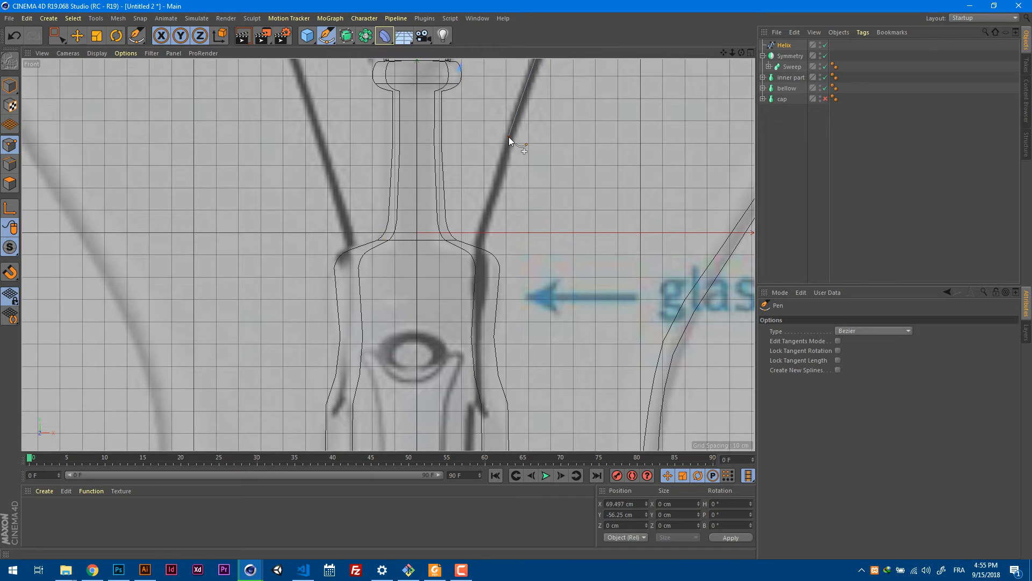
drag(508, 136, 497, 173)
drag(476, 234, 478, 242)
middle_drag(475, 309, 479, 232)
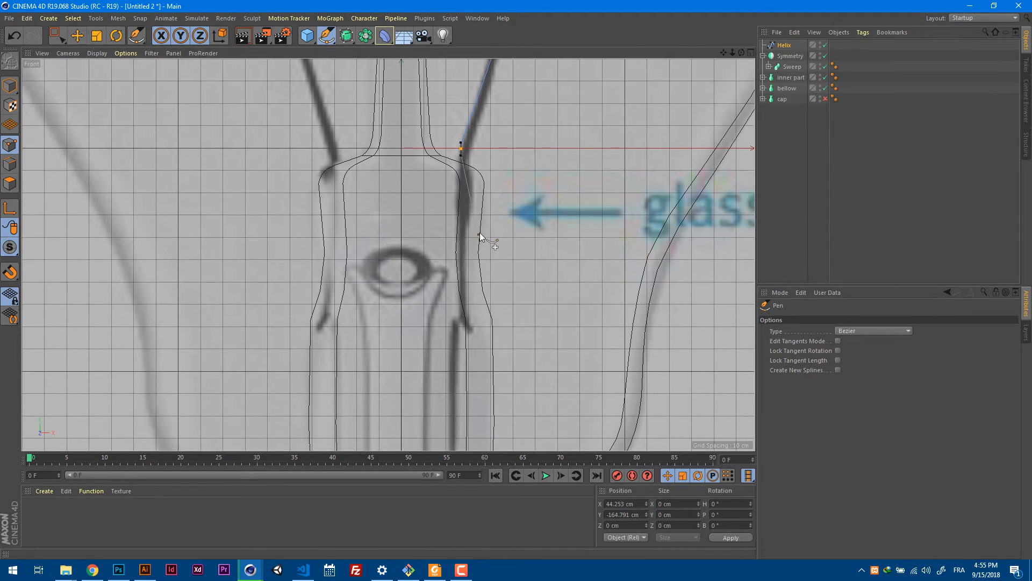
middle_drag(473, 288, 457, 241)
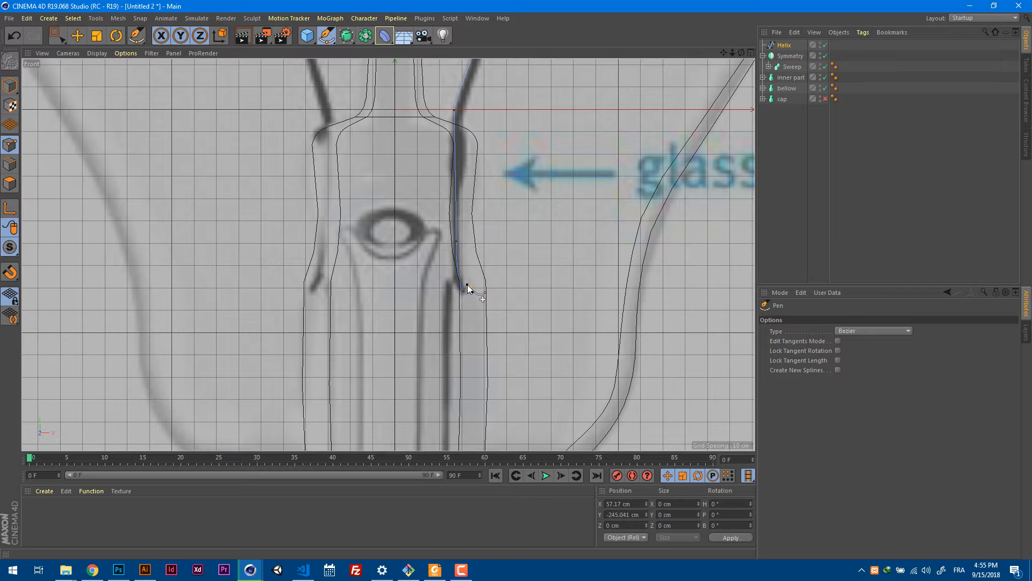
middle_drag(449, 286, 446, 266)
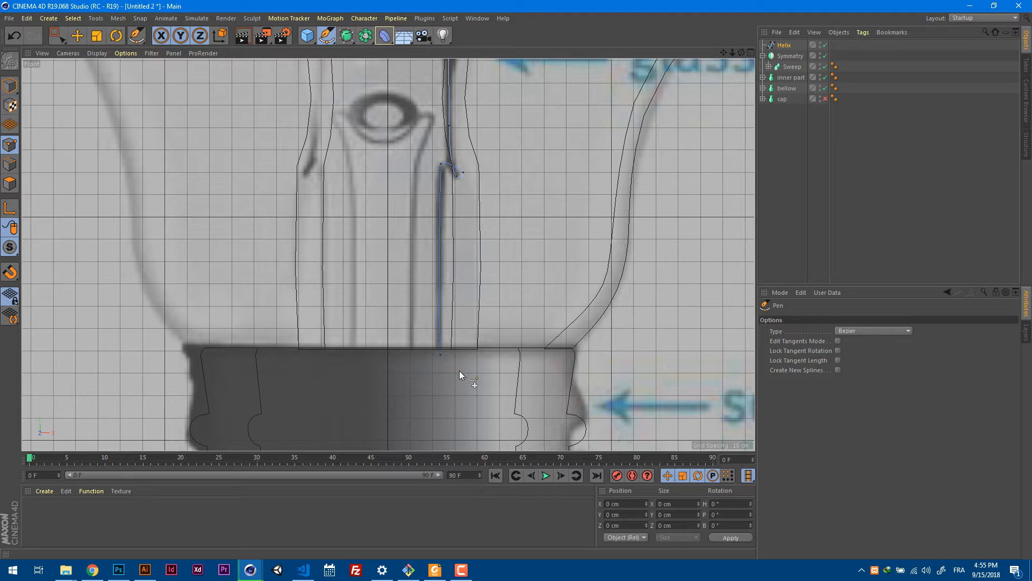
Reshape the curve of the lower hook beside the glass mount into a rounded loop.
middle_drag(487, 214, 479, 301)
scroll(449, 260, up, 5)
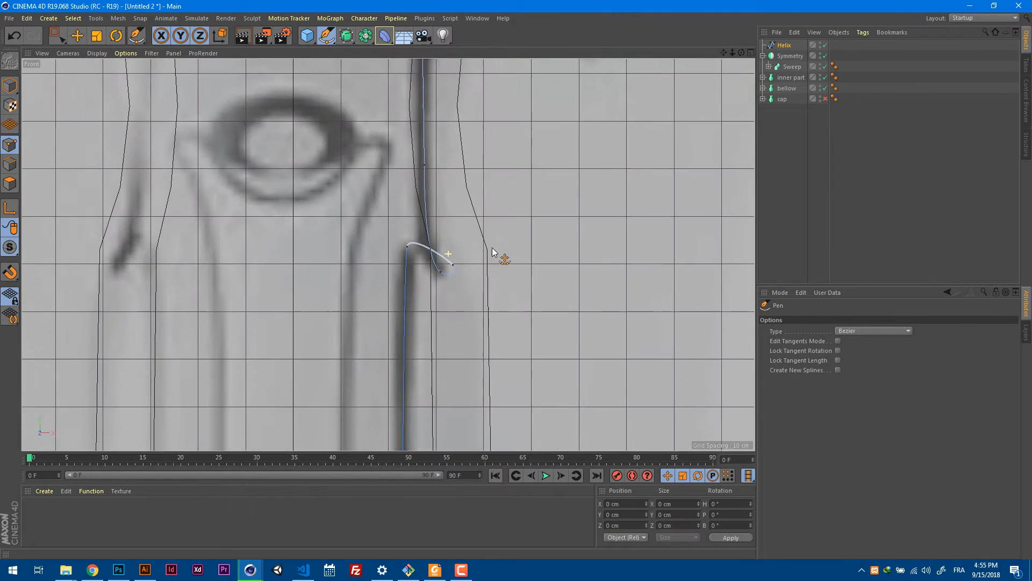
drag(416, 248, 421, 238)
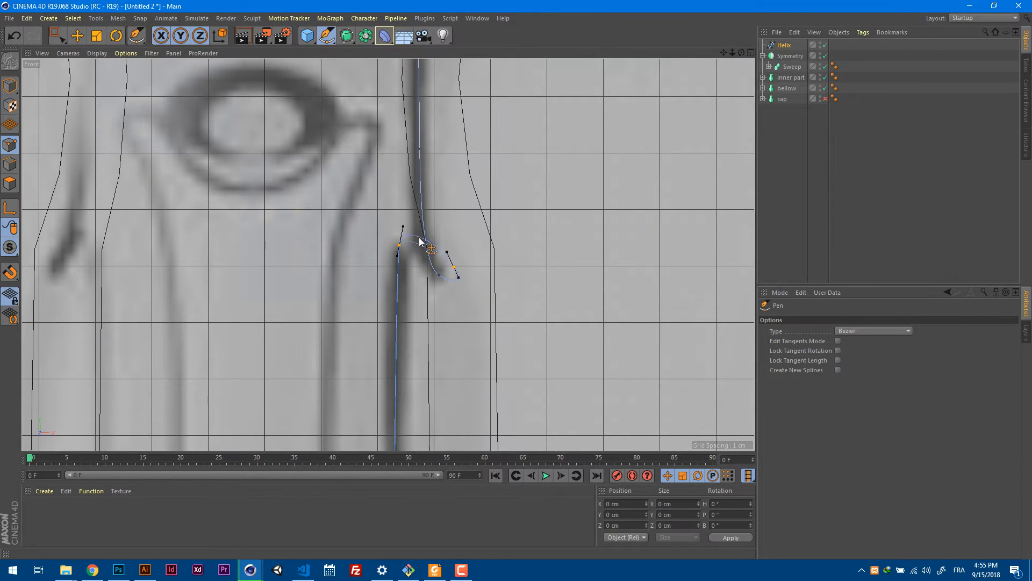
click(421, 239)
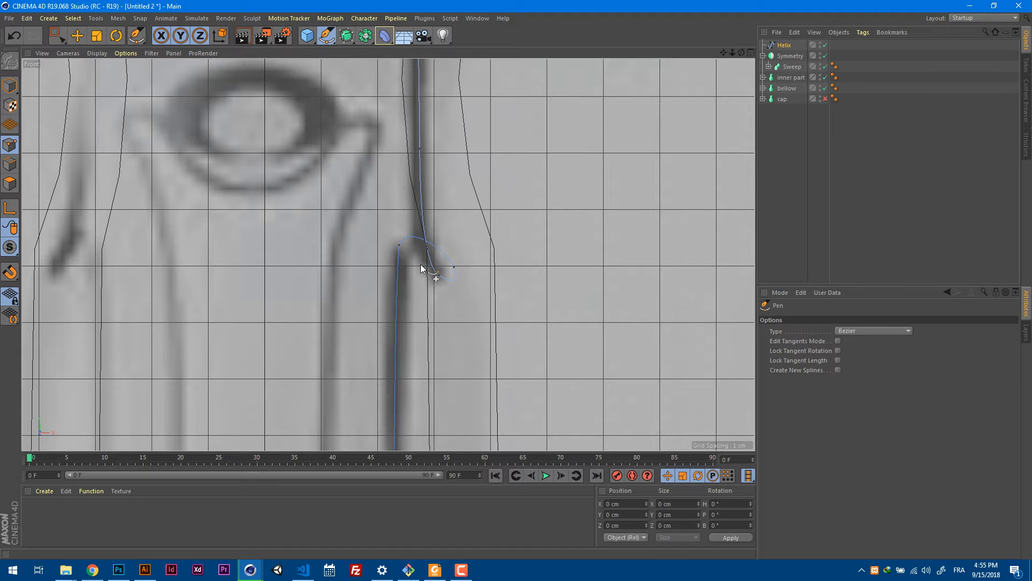
drag(430, 262, 449, 279)
scroll(450, 284, up, 5)
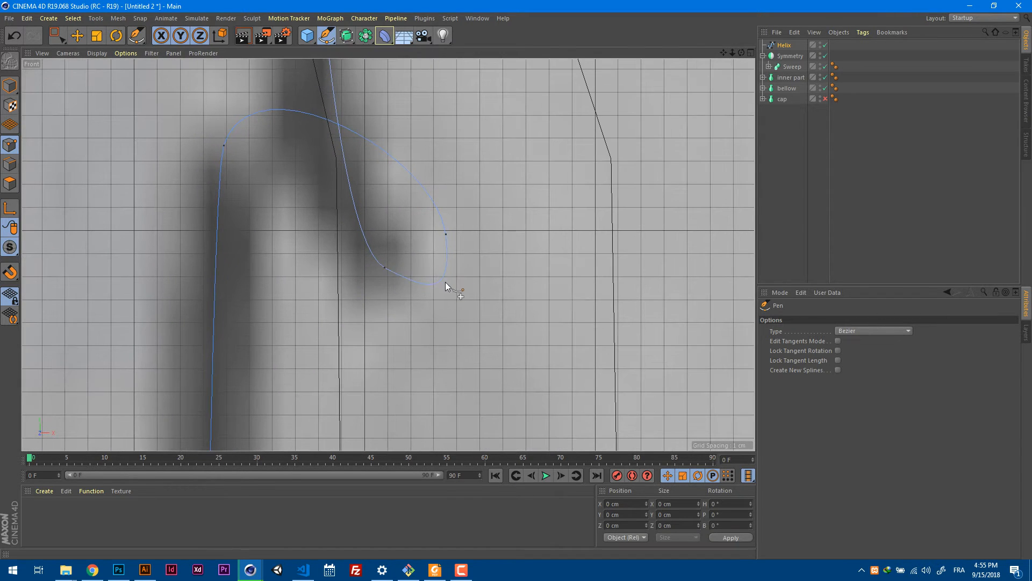
drag(441, 279, 437, 272)
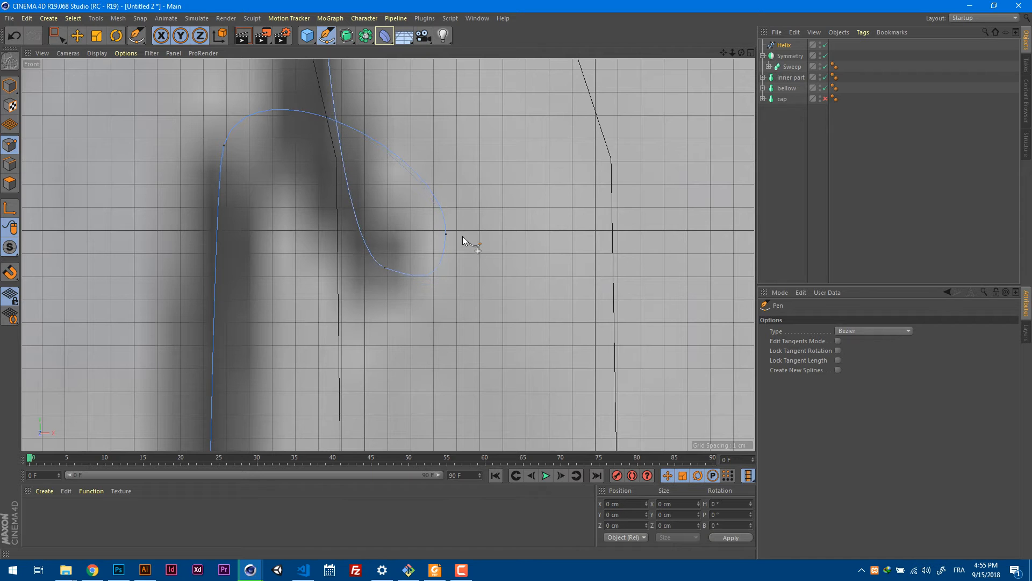
Adjust the short curved segment where the filament lead enters the loop at the top of the support wire.
scroll(447, 230, down, 1)
scroll(435, 235, down, 6)
alt+middle_drag(472, 145, 446, 358)
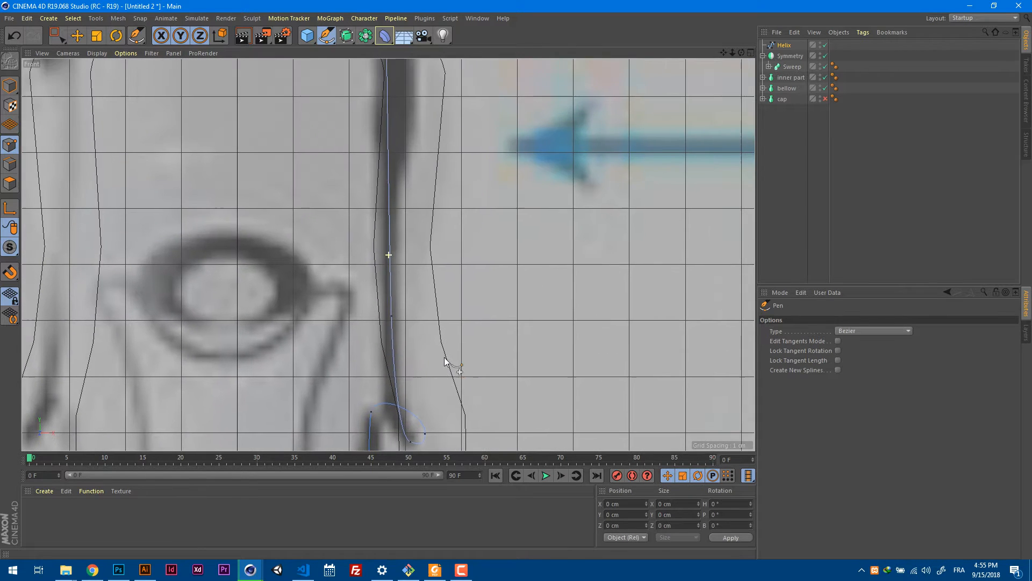
alt+middle_drag(465, 239, 448, 370)
alt+middle_drag(473, 198, 446, 366)
alt+middle_drag(463, 221, 424, 359)
alt+middle_drag(467, 236, 420, 324)
mouse_move(478, 159)
alt+middle_down()
mouse_move(410, 351)
mouse_move(414, 309)
alt+middle_up()
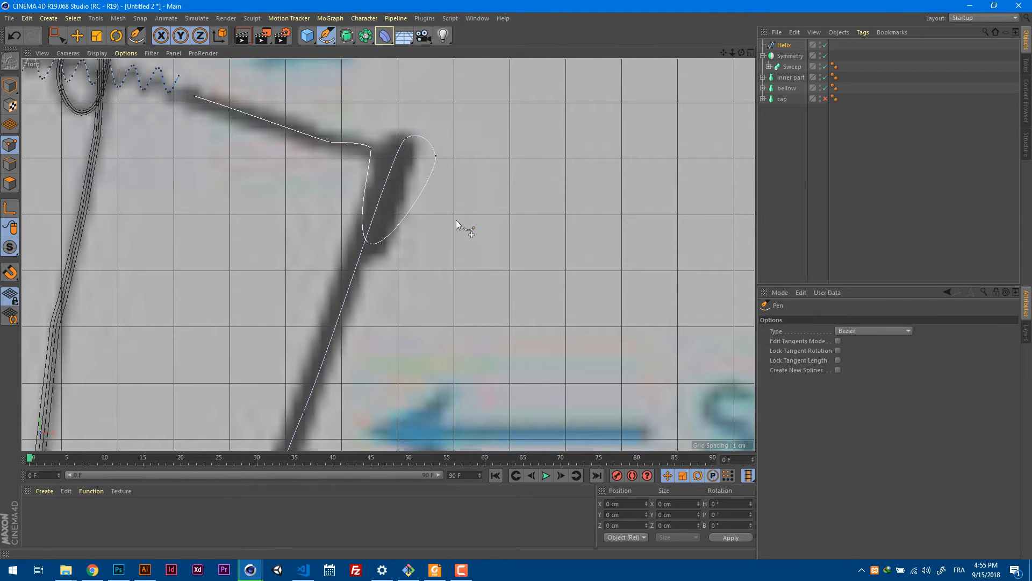
alt+middle_drag(456, 221, 471, 250)
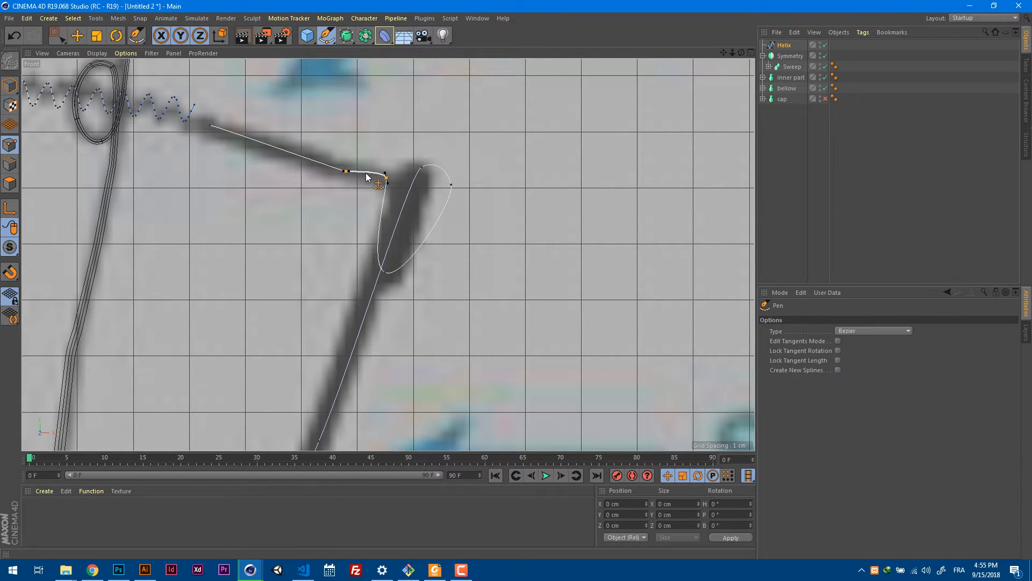
drag(366, 172, 368, 172)
Connect the last point of the helix to the start of the traced wire spline.
alt+middle_drag(263, 136, 428, 238)
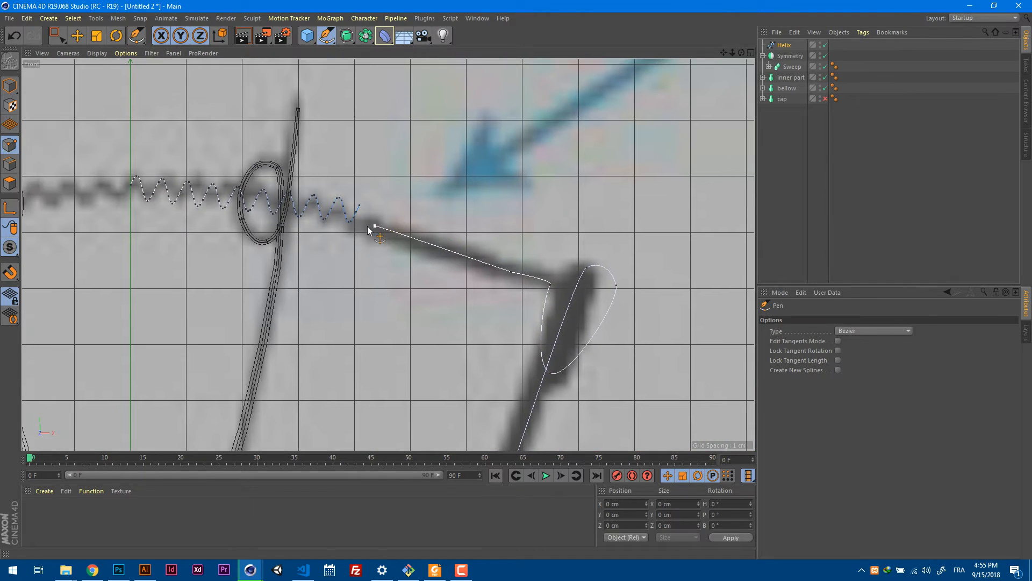
alt+right_drag(372, 227, 429, 212)
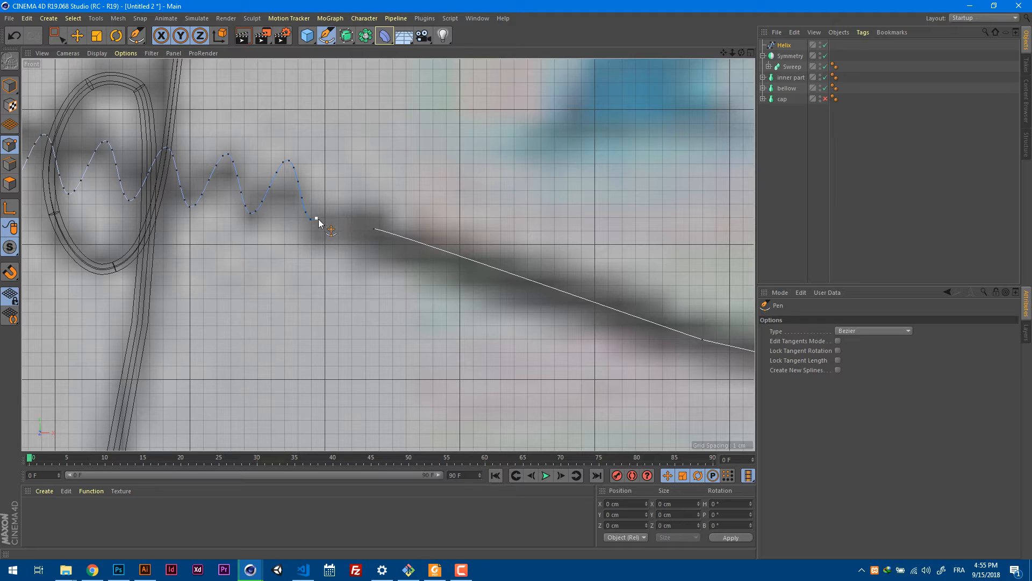
click(374, 229)
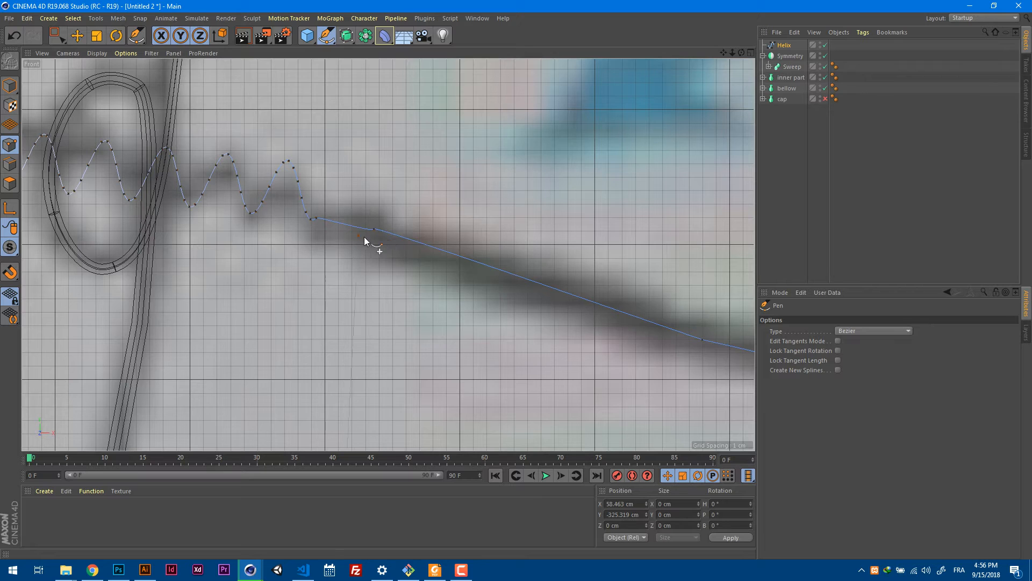
key(Escape)
ctrl+click(376, 232)
Smooth the joint between the helix and the traced wire by adjusting its curve and moving the joining point.
drag(323, 219, 378, 228)
alt+right_drag(383, 232, 476, 215)
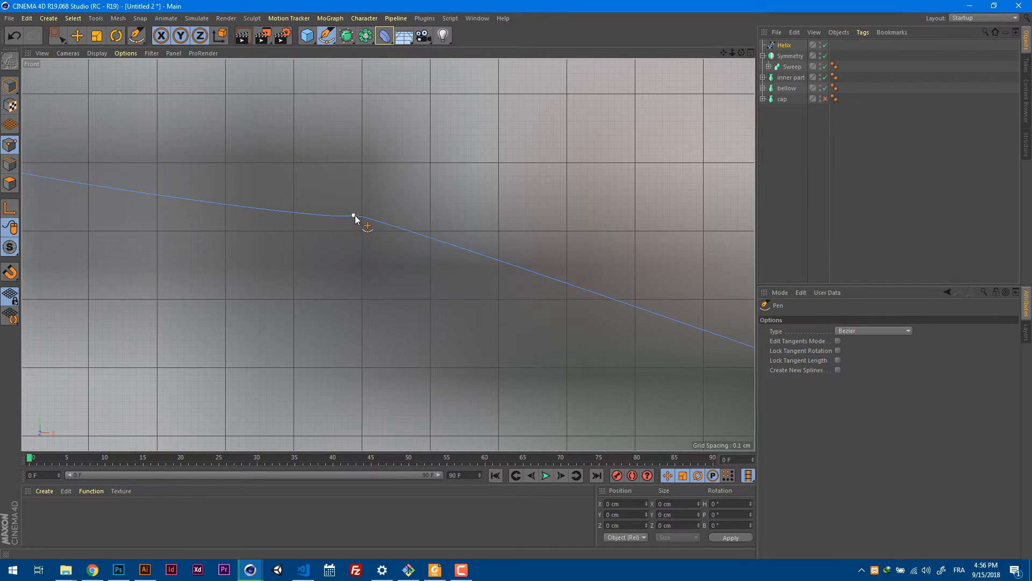
key(e)
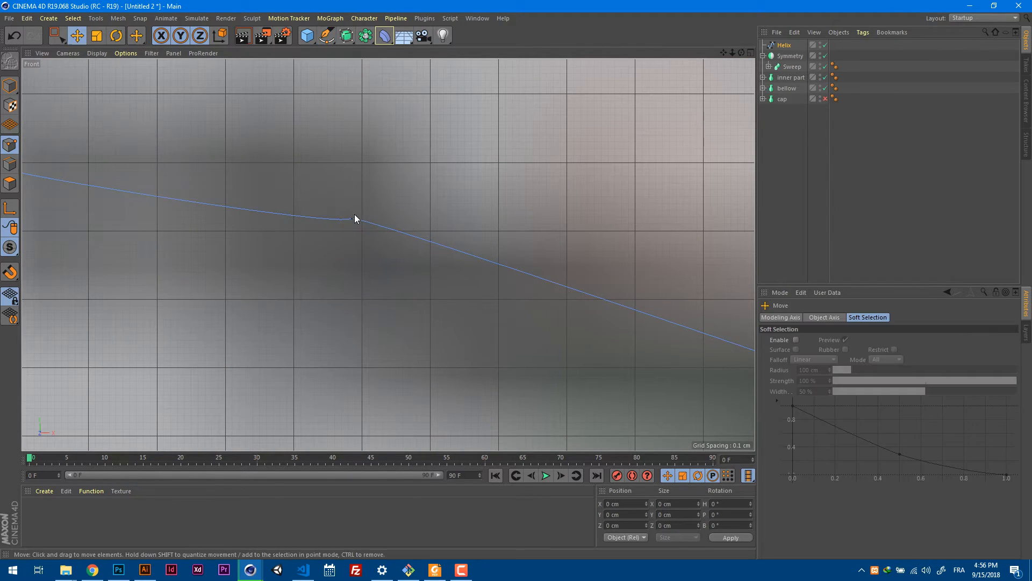
drag(360, 217, 437, 242)
alt+right_drag(438, 242, 340, 259)
Try rotating the outer and lower points of the wire's upper loop in perspective, and undo the rotation.
key(F1)
alt+drag(468, 210, 633, 243)
click(554, 220)
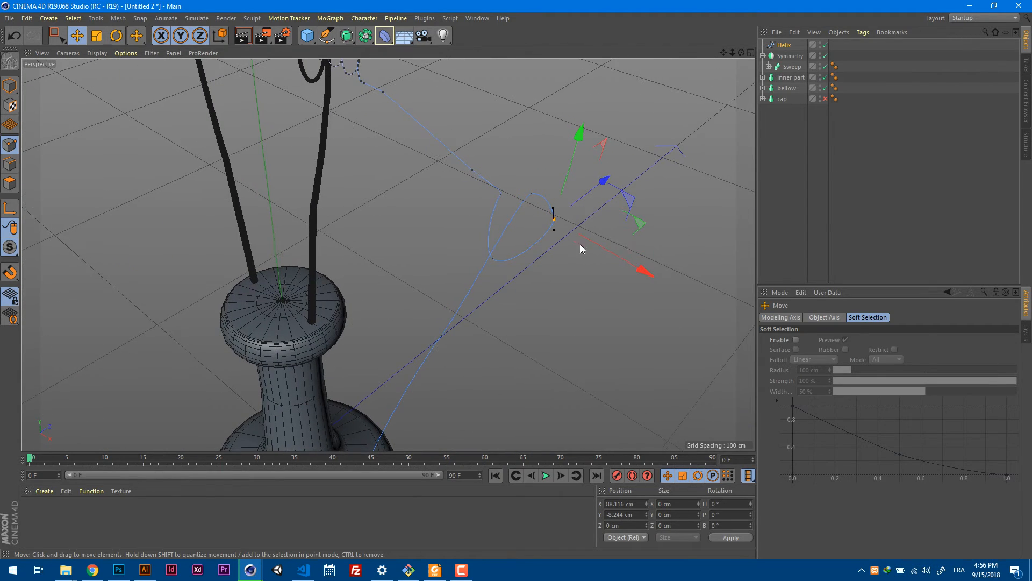
shift+click(493, 259)
alt+drag(564, 261, 620, 247)
key(r)
key(ctrl+z)
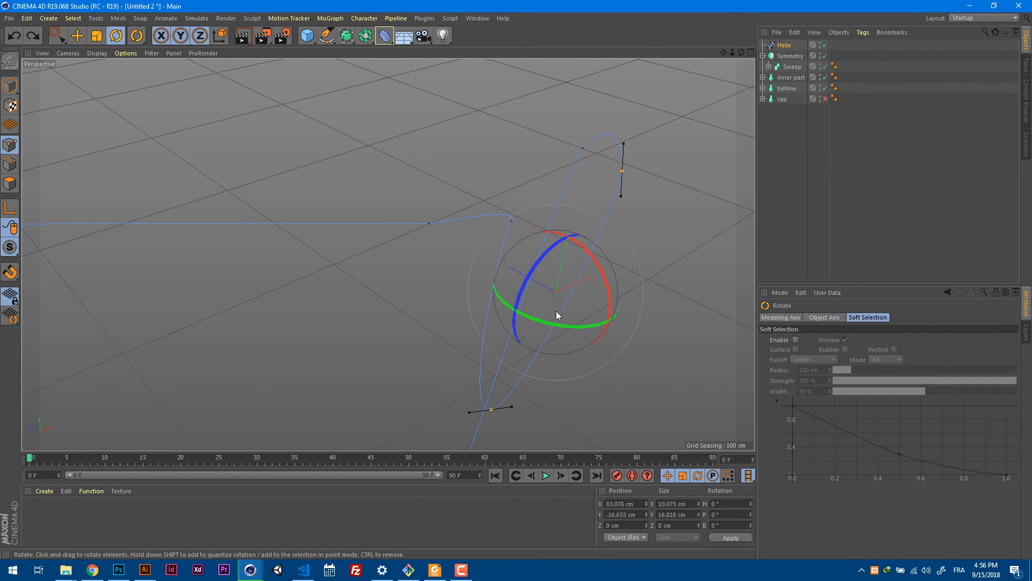
Rotate the tangents of the upper loop's top point in perspective to turn the curve out of the flat plane.
drag(557, 322, 461, 314)
click(596, 210)
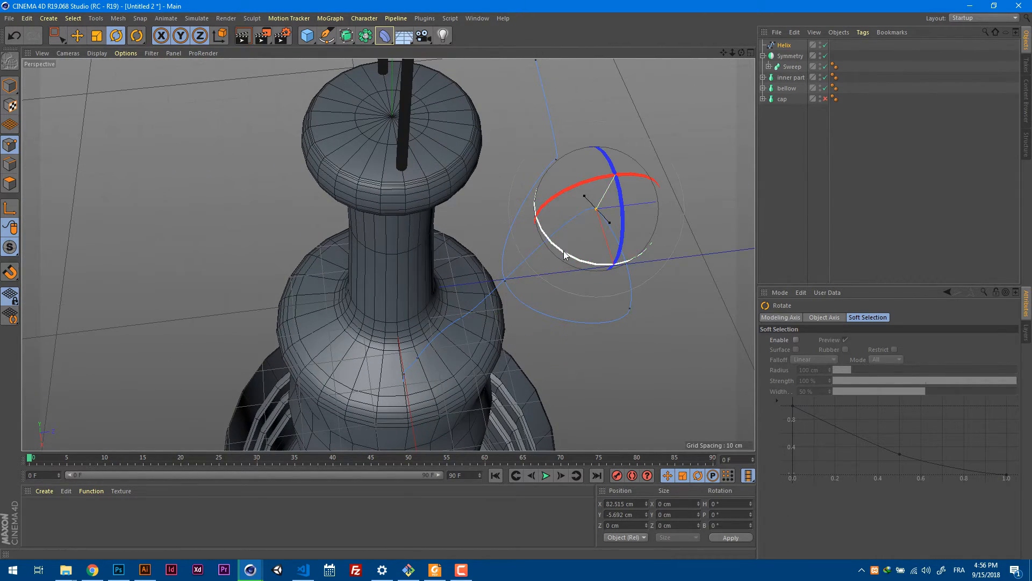
drag(565, 253, 629, 257)
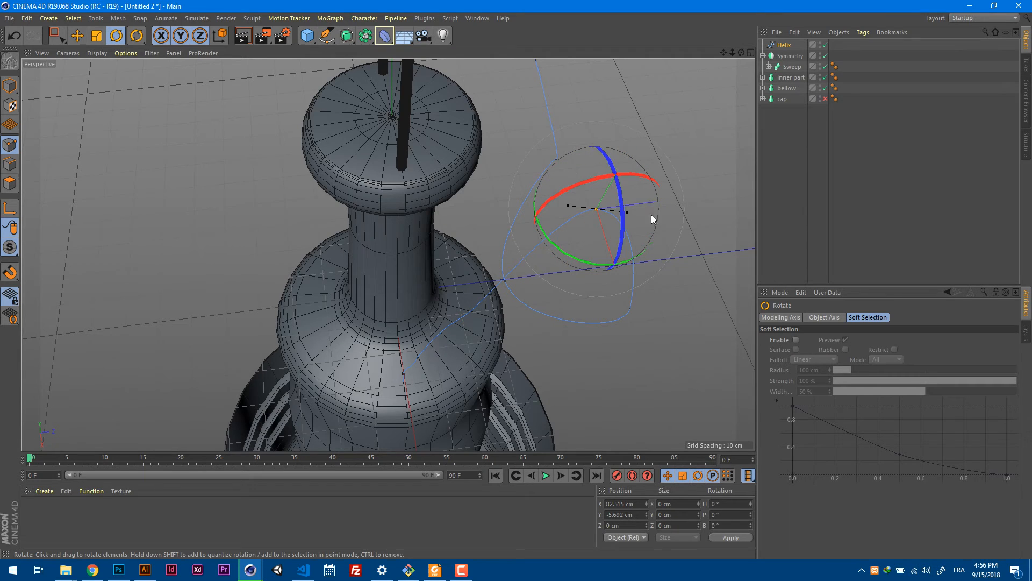
drag(652, 217, 607, 218)
In the front view, rotate the tangents of the corner point before the upper loop and move it to fit the reference lead.
key(F2)
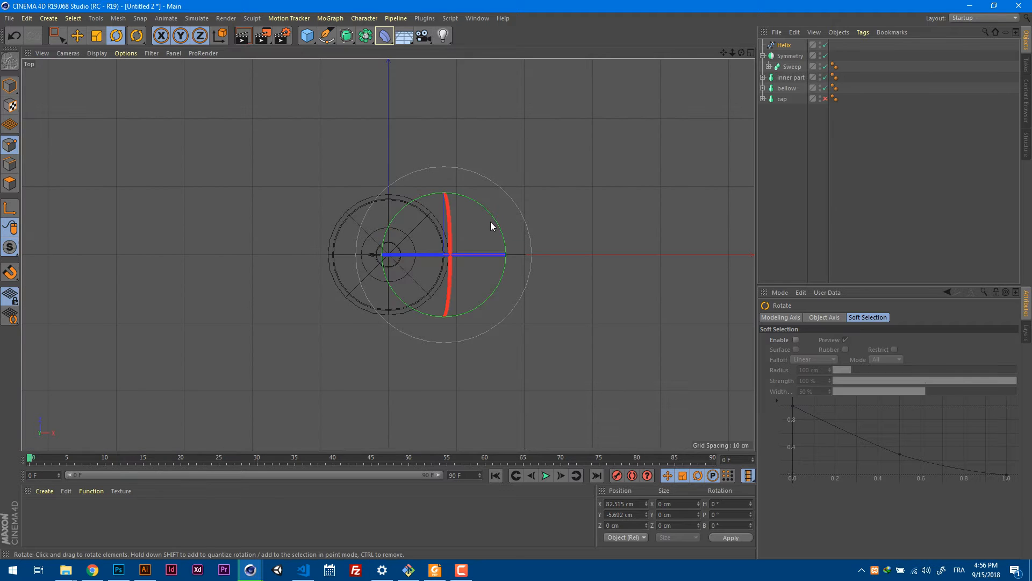
key(F3)
key(F4)
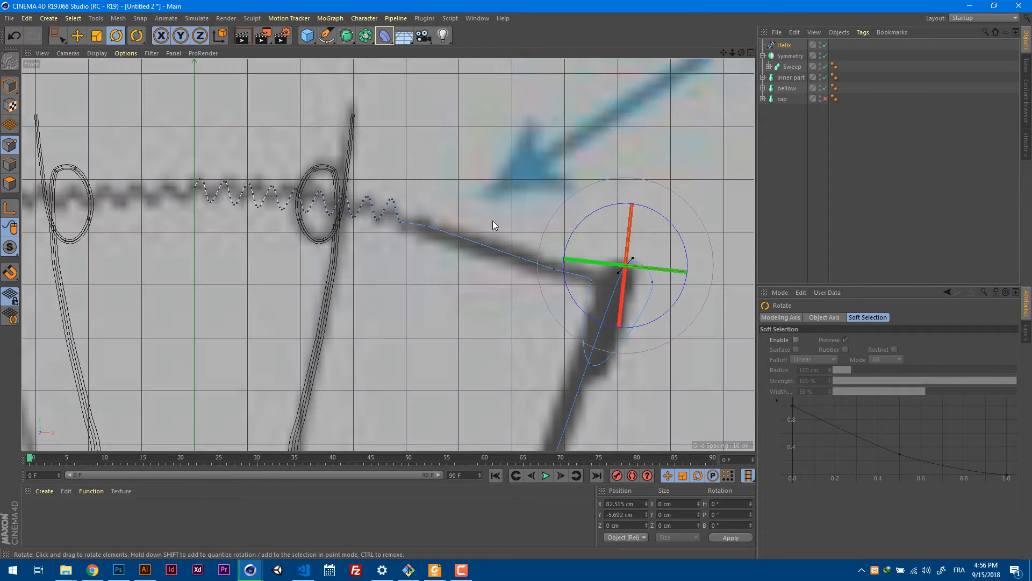
click(591, 282)
scroll(647, 279, up, 5)
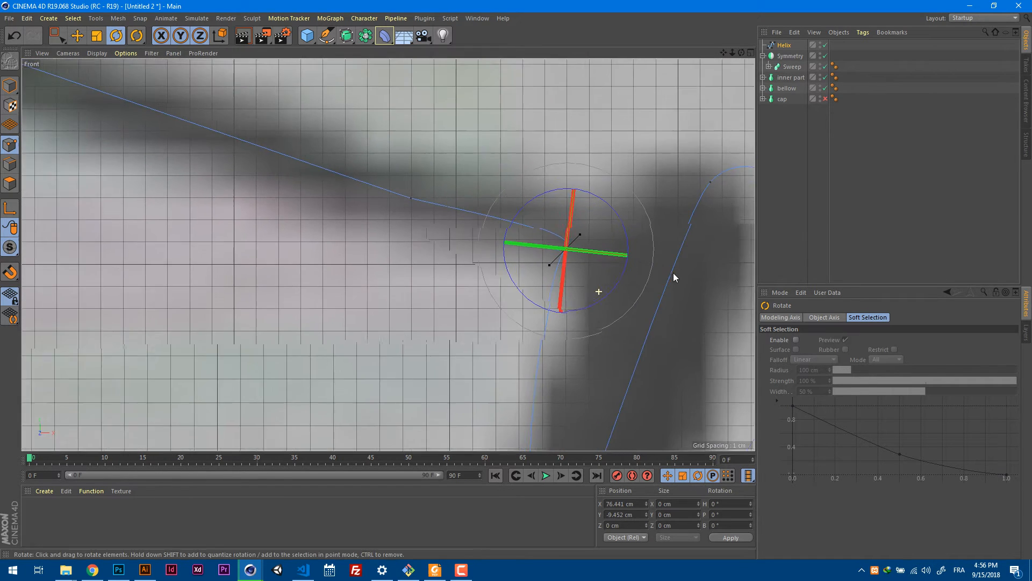
drag(627, 235, 607, 210)
key(e)
scroll(593, 214, down, 6)
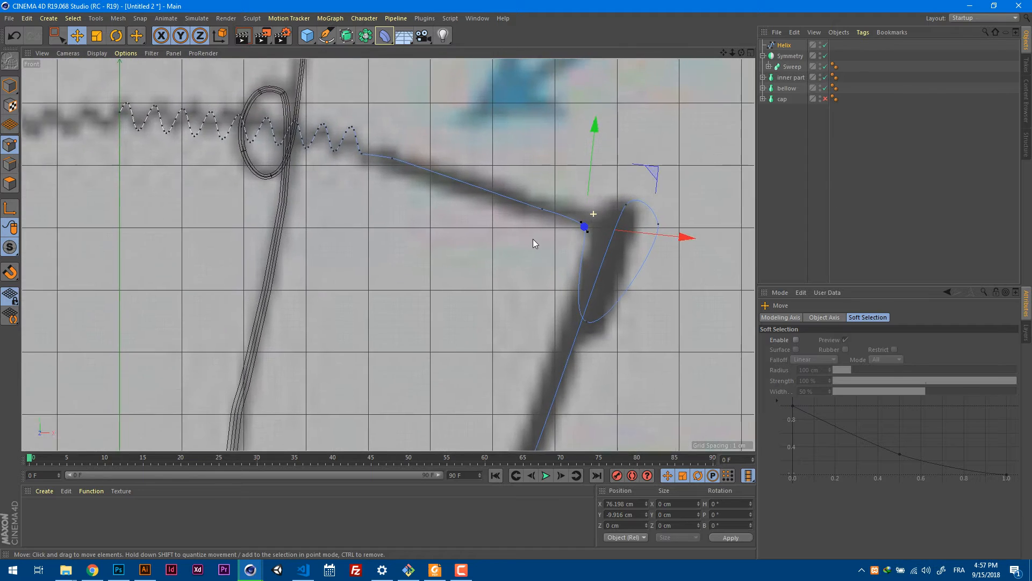
alt+right_drag(534, 239, 538, 222)
click(520, 208)
drag(565, 181, 576, 261)
In perspective, move the upper loop's outer point to about X 87.36 cm, Y -8.88 cm, Z -0.25 cm.
key(F1)
click(606, 233)
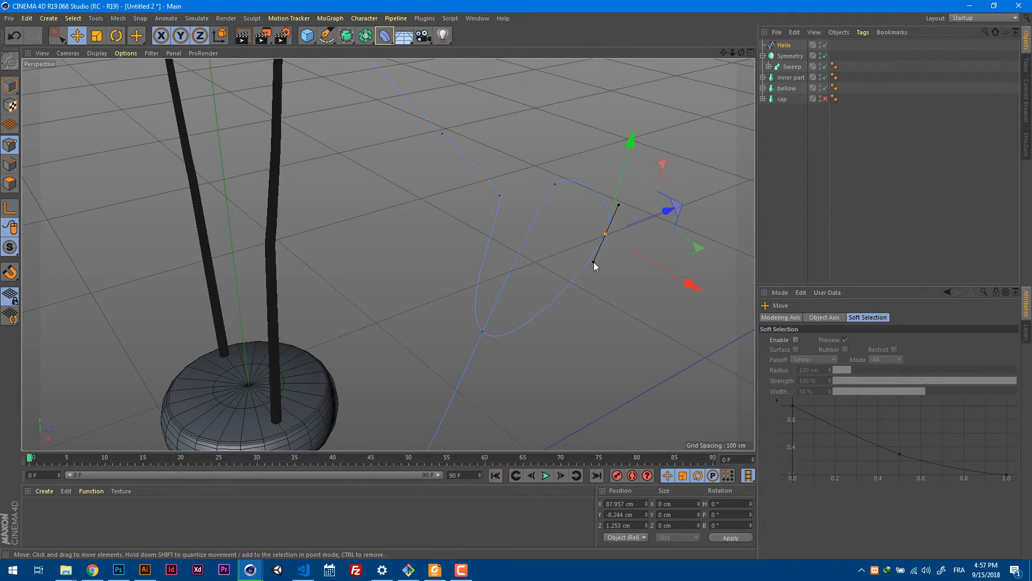
drag(645, 213, 541, 262)
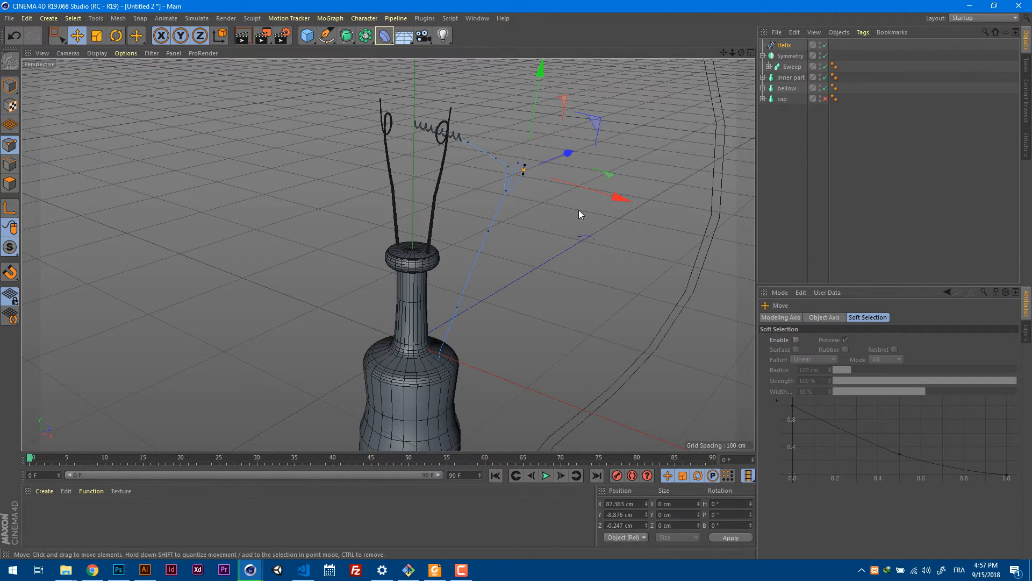
Add a circle spline at the origin and scale it down to a tiny profile for the filament wire.
click(787, 67)
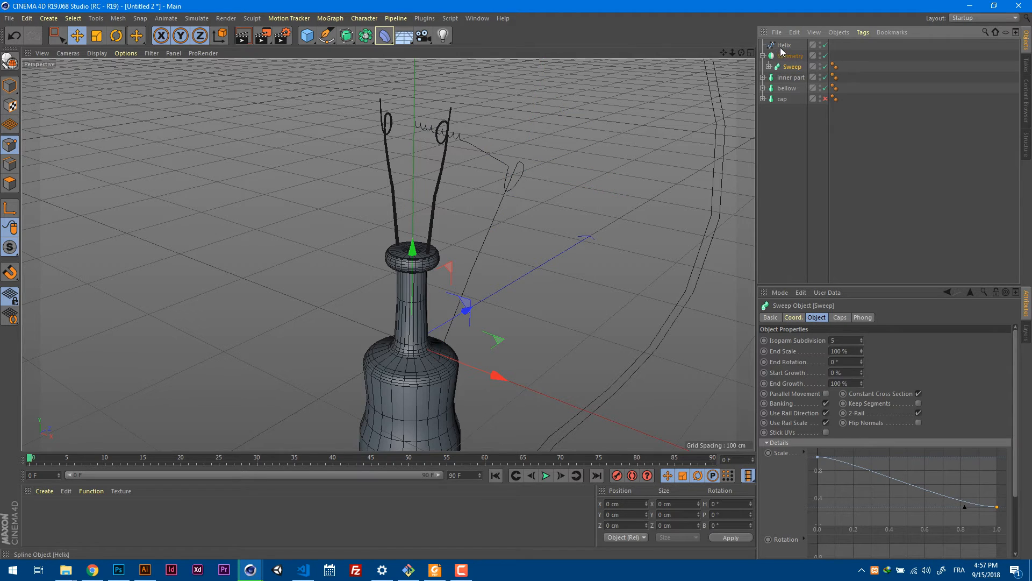
click(782, 47)
alt+drag(507, 196, 374, 126)
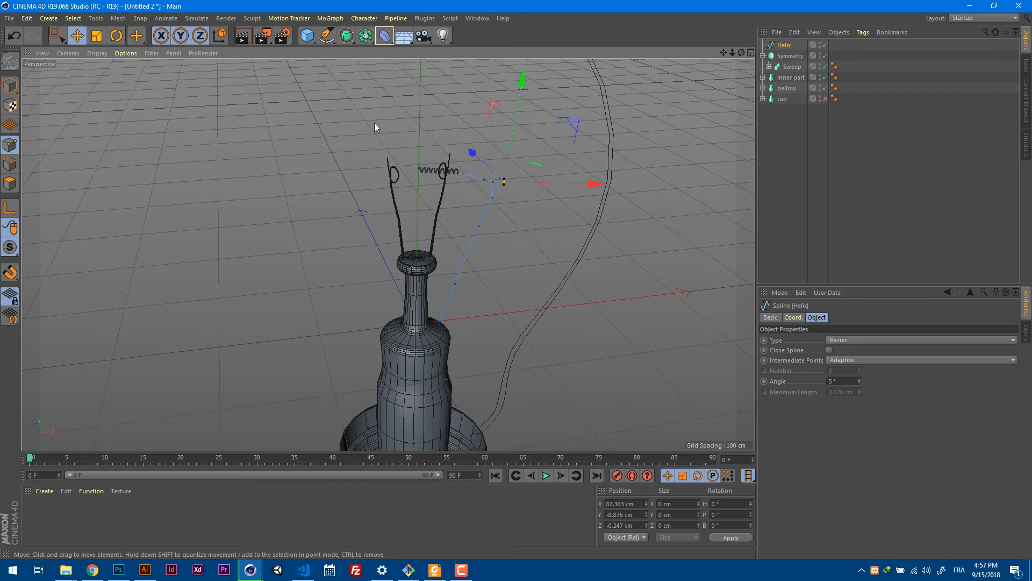
mouse_move(347, 35)
mouse_down()
mouse_move(349, 52)
mouse_move(326, 35)
mouse_move(386, 78)
mouse_up()
drag(463, 67, 463, 67)
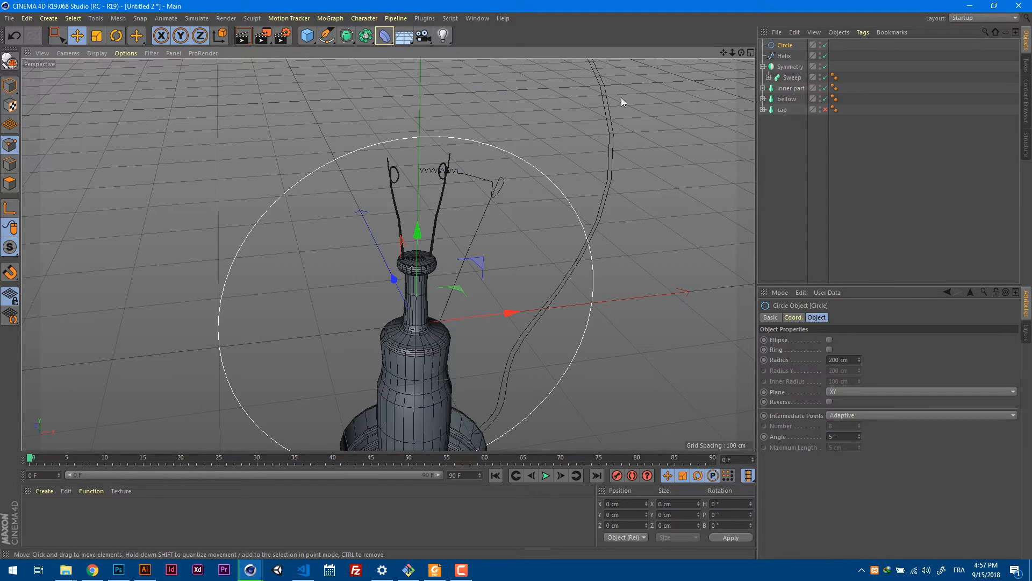
key(t)
drag(492, 143, 297, 252)
key(e)
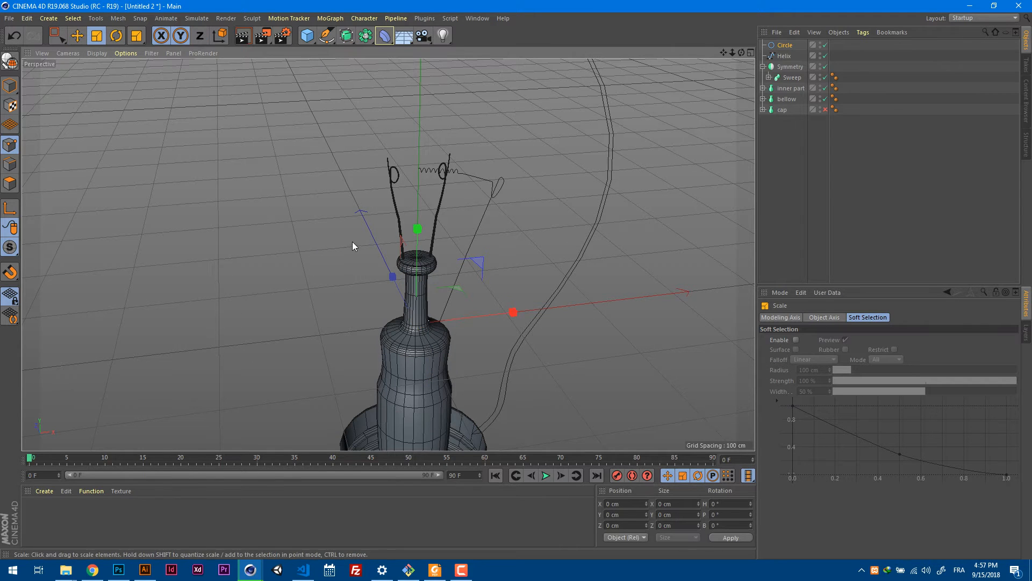
Raise the circle profile to the filament's start at about Y 166.15 cm and scale it down to about 1.6 cm radius.
drag(418, 232, 440, 76)
scroll(481, 164, up, 5)
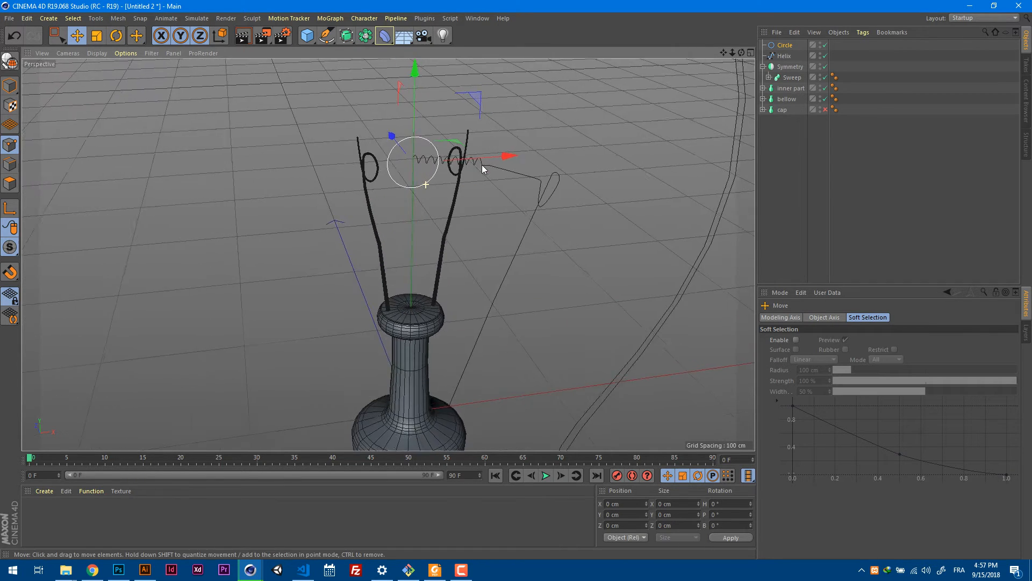
key(t)
drag(497, 145, 458, 117)
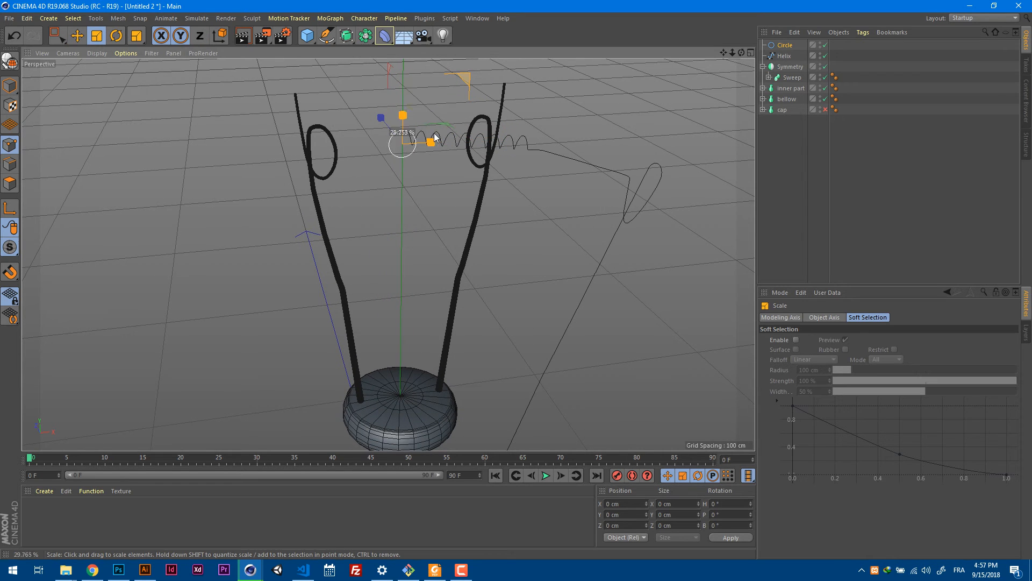
drag(418, 146, 417, 146)
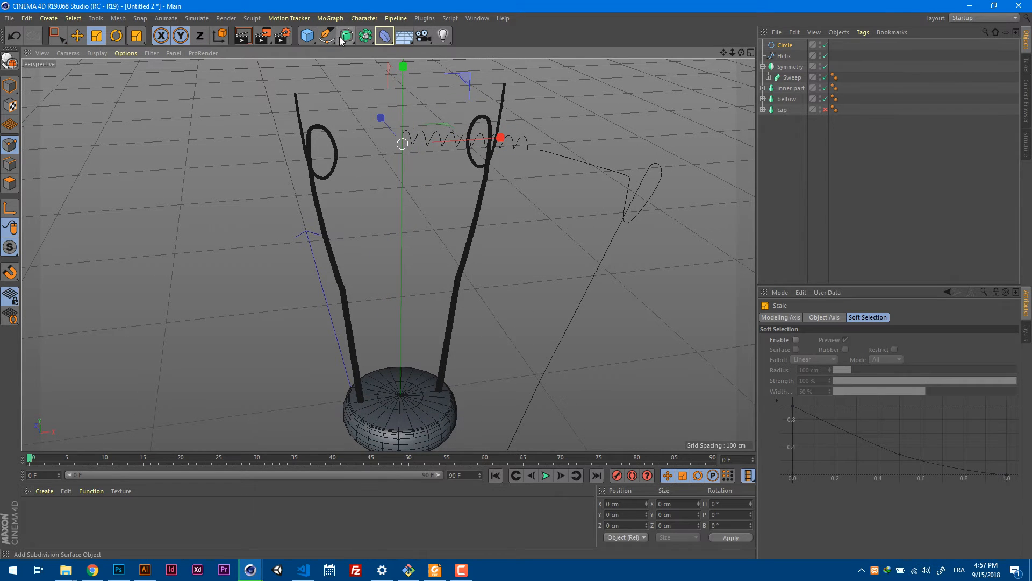
Add a Sweep generator and make the circle and the helix spline its children.
click(340, 41)
click(395, 91)
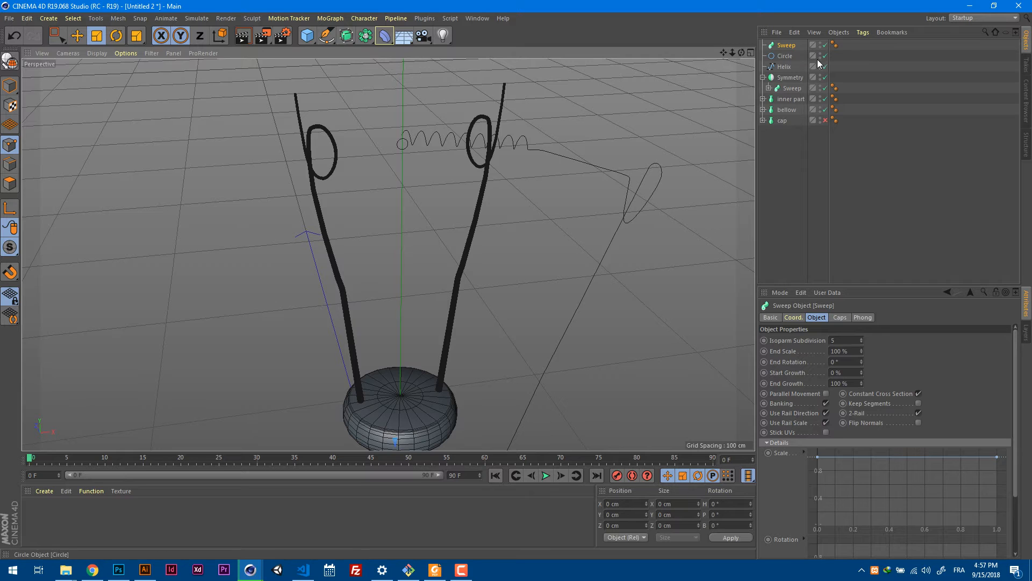
mouse_move(800, 56)
mouse_down()
mouse_move(782, 67)
mouse_move(783, 46)
mouse_up()
In the front view, scale the circle profile to a radius of about 1.39 cm to fit the reference lead wire.
key(F3)
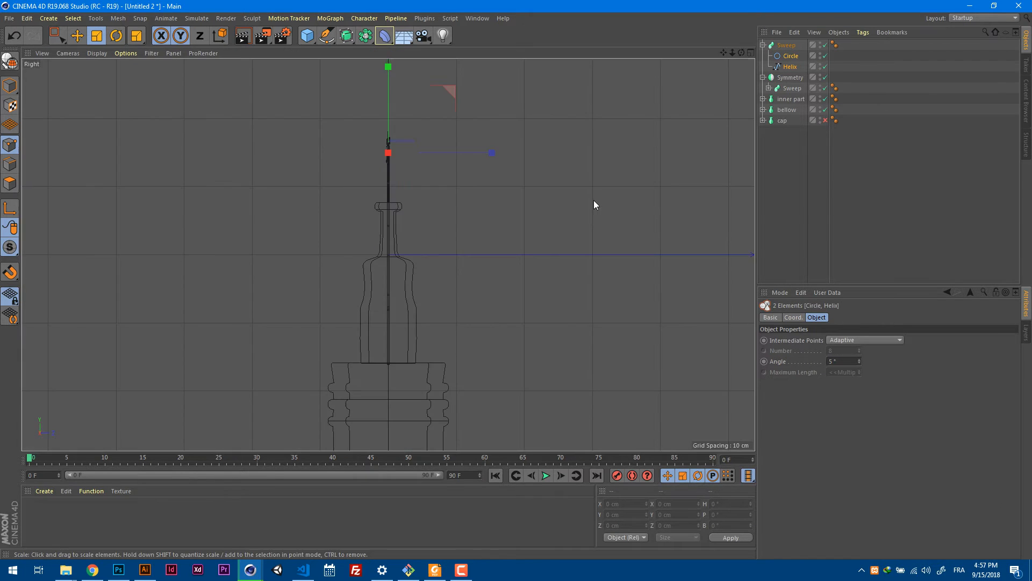
key(F4)
alt+right_drag(591, 188, 522, 215)
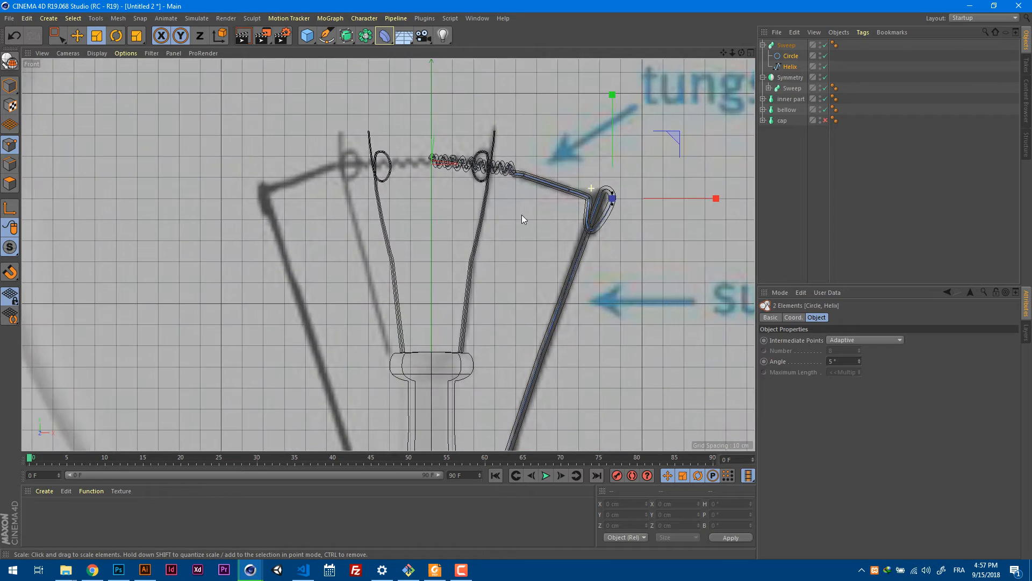
alt+middle_drag(589, 286, 511, 139)
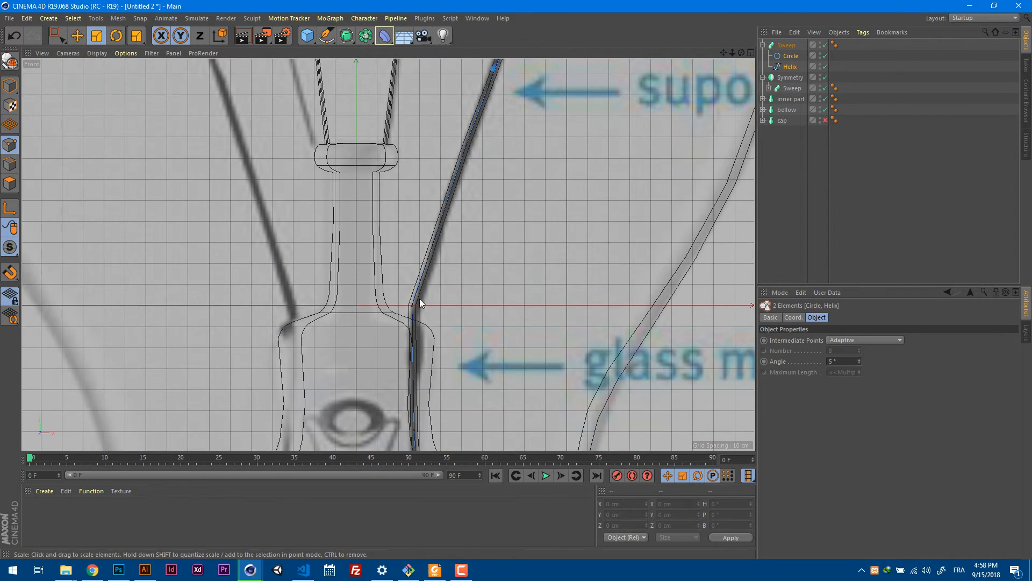
alt+right_drag(420, 299, 576, 200)
click(789, 56)
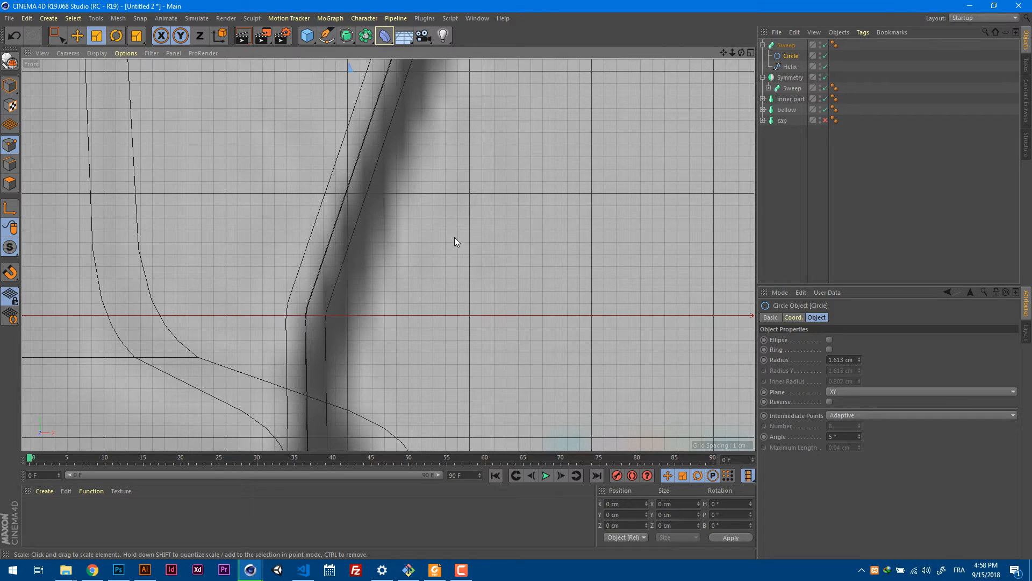
click(10, 85)
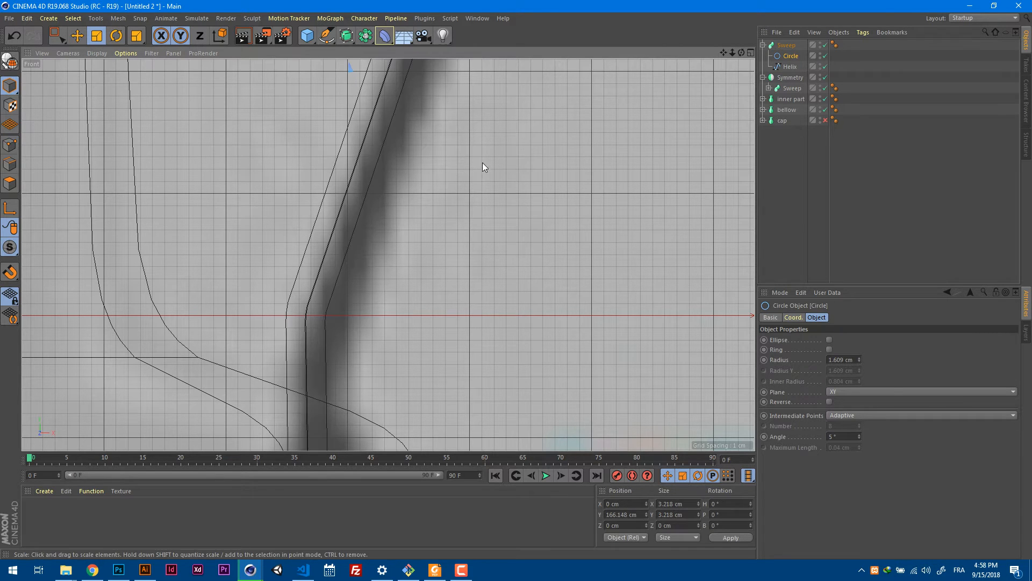
click(200, 36)
drag(479, 209, 318, 263)
alt+right_drag(341, 253, 280, 293)
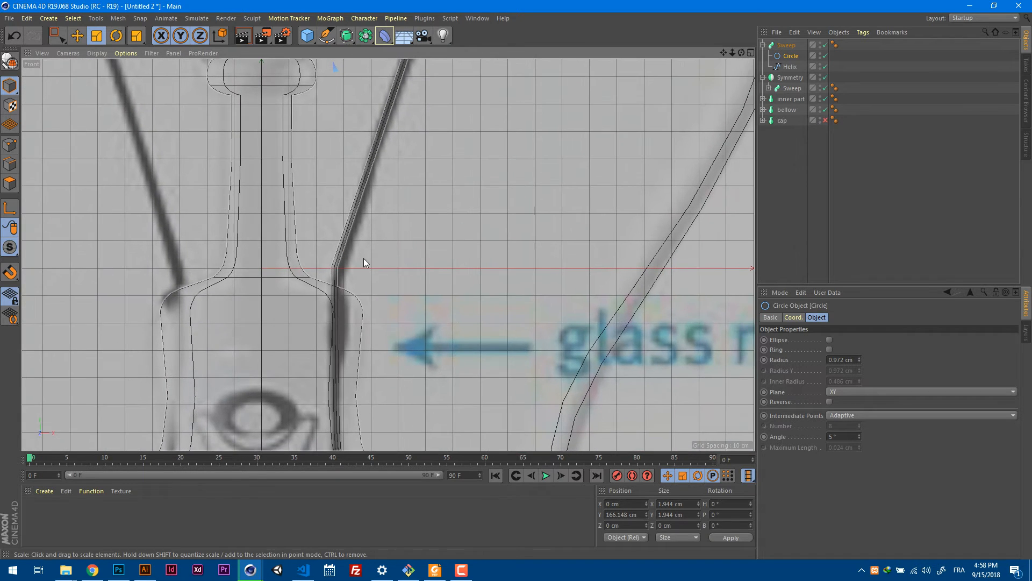
drag(387, 251, 408, 246)
drag(569, 195, 568, 196)
scroll(444, 223, down, 8)
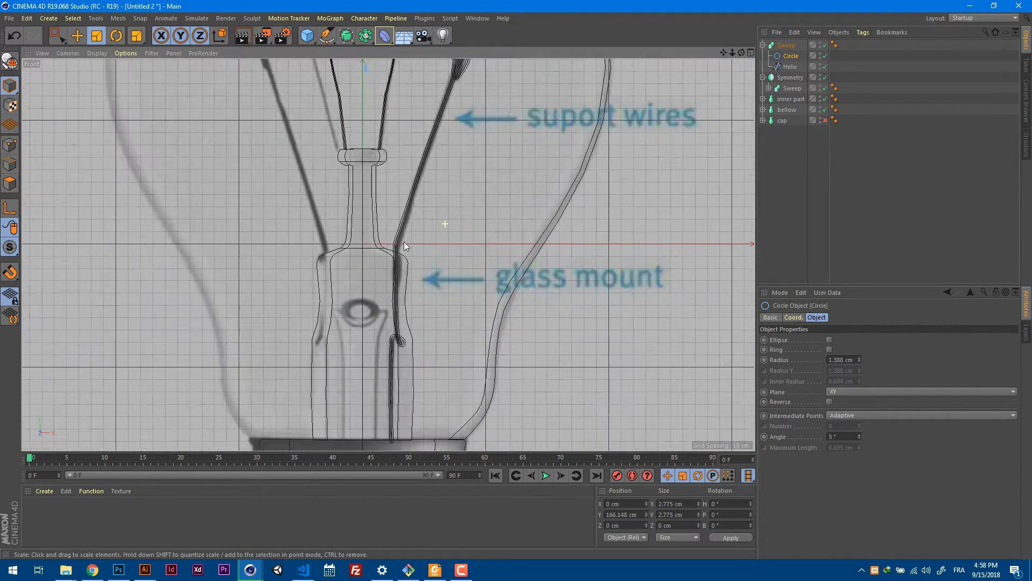
Lower the start of the filament sweep's Scale curve to about 0.2 so the wire is thinner at the coil.
alt+middle_drag(470, 158, 441, 259)
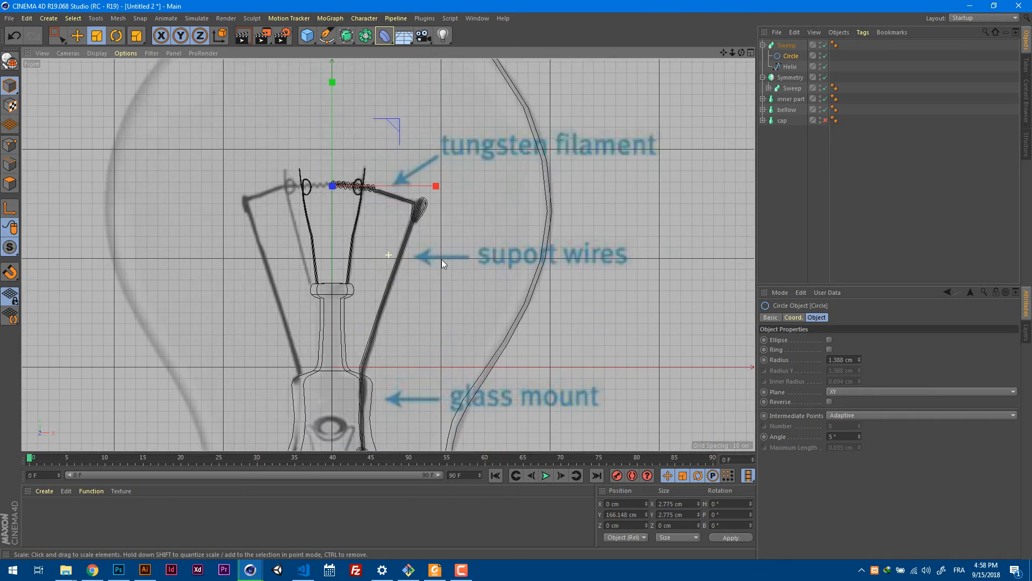
scroll(446, 176, up, 10)
alt+right_drag(520, 158, 496, 160)
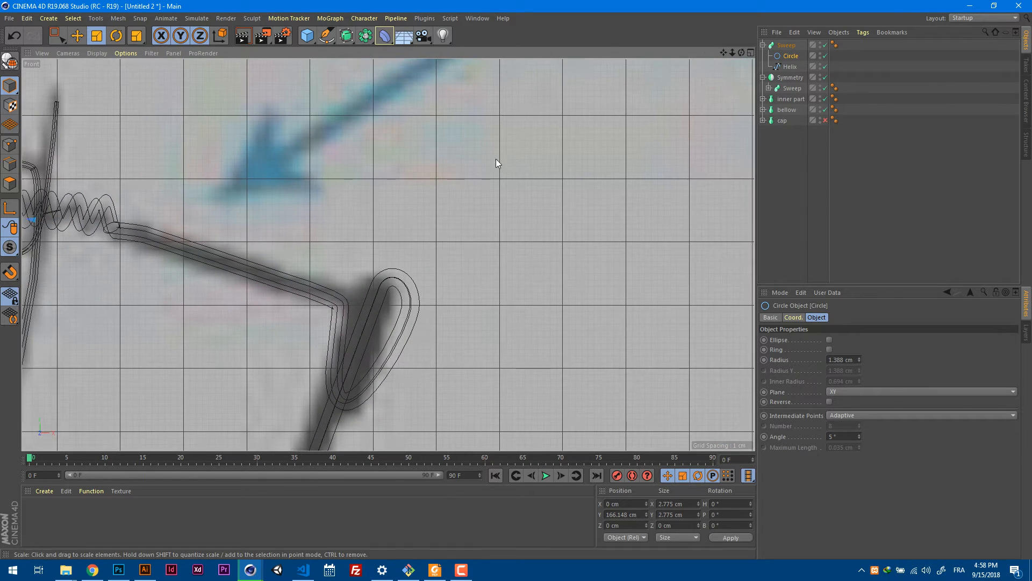
alt+middle_drag(354, 209, 780, 129)
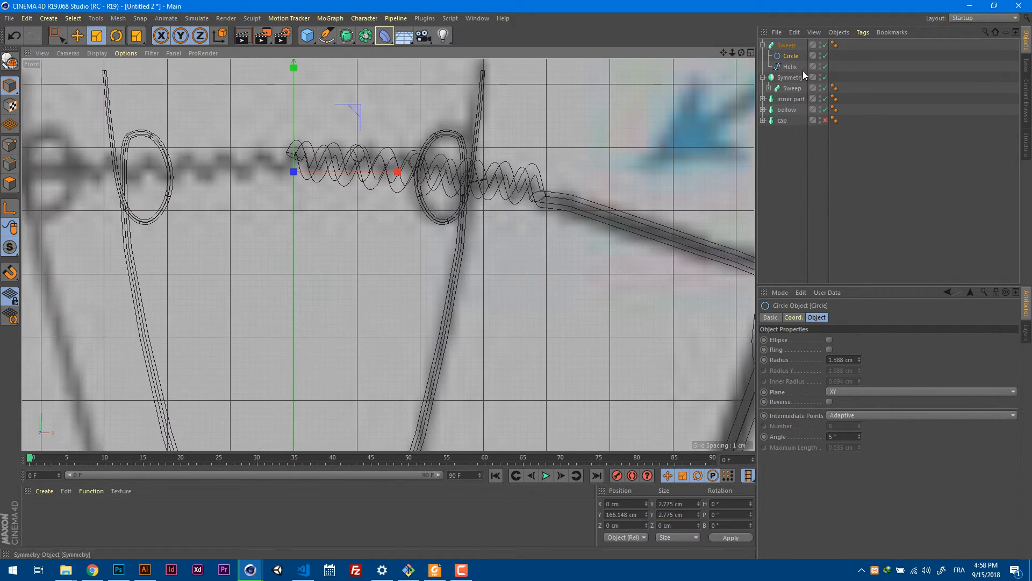
click(786, 45)
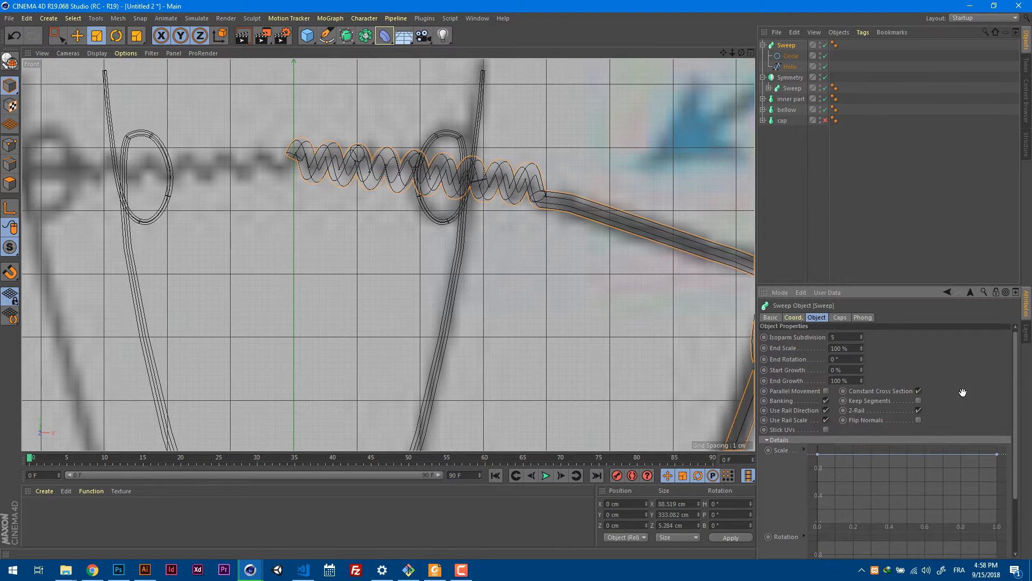
scroll(992, 399, down, 3)
mouse_move(998, 389)
mouse_down()
mouse_move(1004, 442)
mouse_move(1007, 386)
mouse_up()
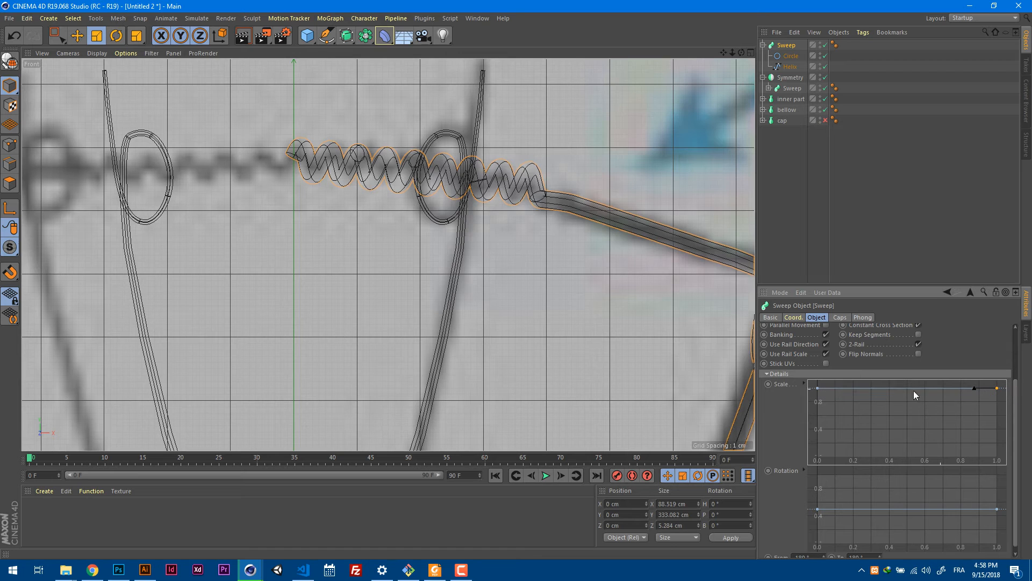
drag(818, 389, 816, 445)
mouse_move(598, 319)
alt+middle_down()
mouse_move(455, 305)
mouse_move(411, 282)
mouse_move(449, 289)
alt+middle_up()
In perspective, select the helix spline's end point at the filament's centre and check its X position.
key(F1)
scroll(466, 235, down, 3)
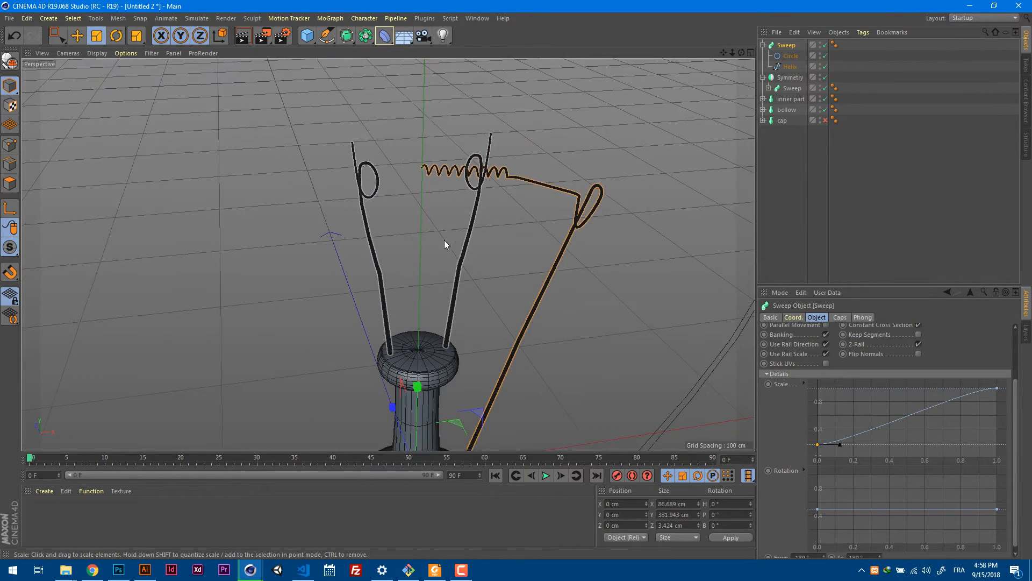
alt+drag(444, 240, 486, 241)
scroll(406, 179, up, 8)
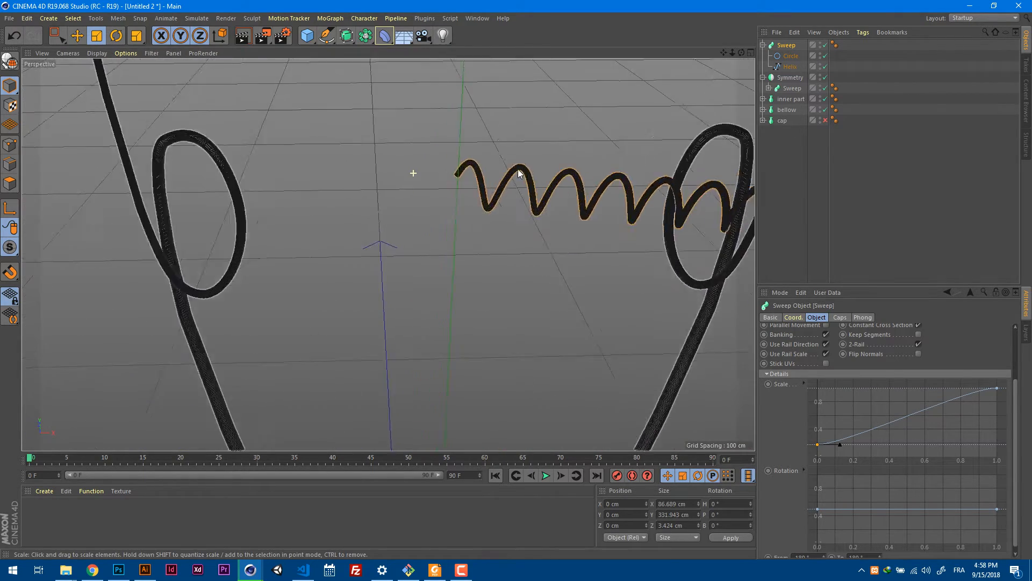
click(788, 66)
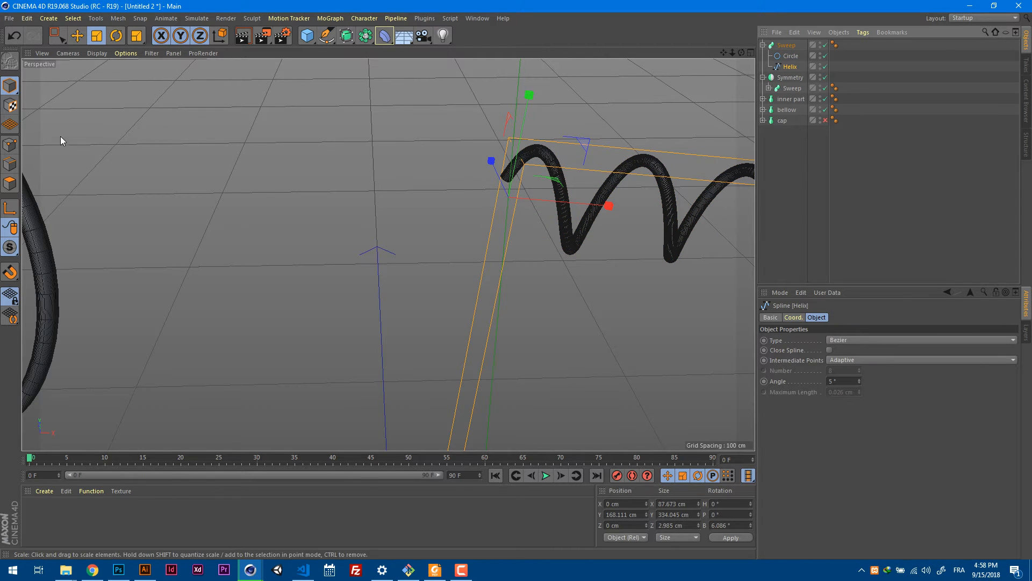
click(10, 144)
scroll(517, 186, up, 5)
scroll(531, 179, down, 5)
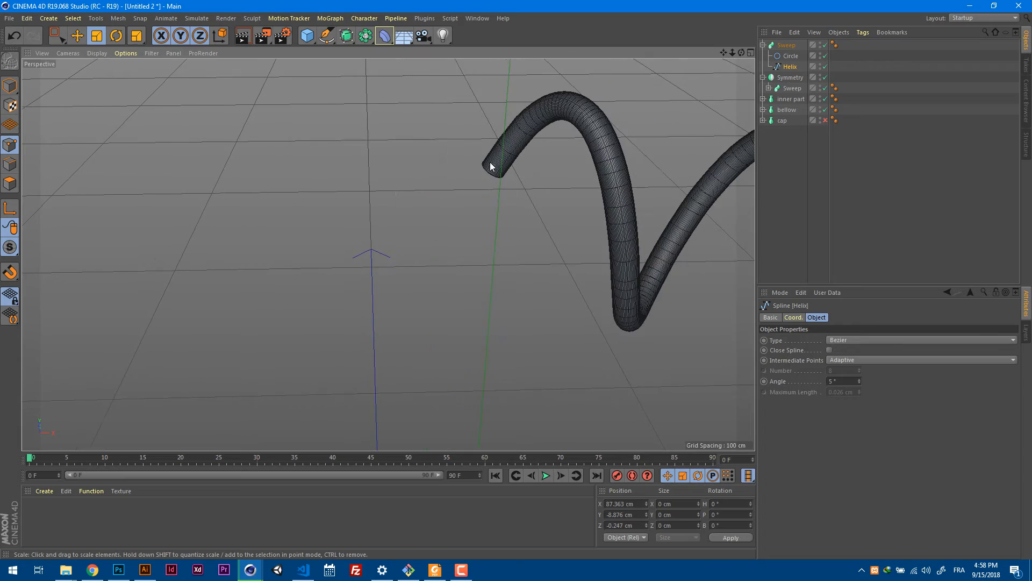
click(498, 175)
alt+drag(543, 214, 511, 224)
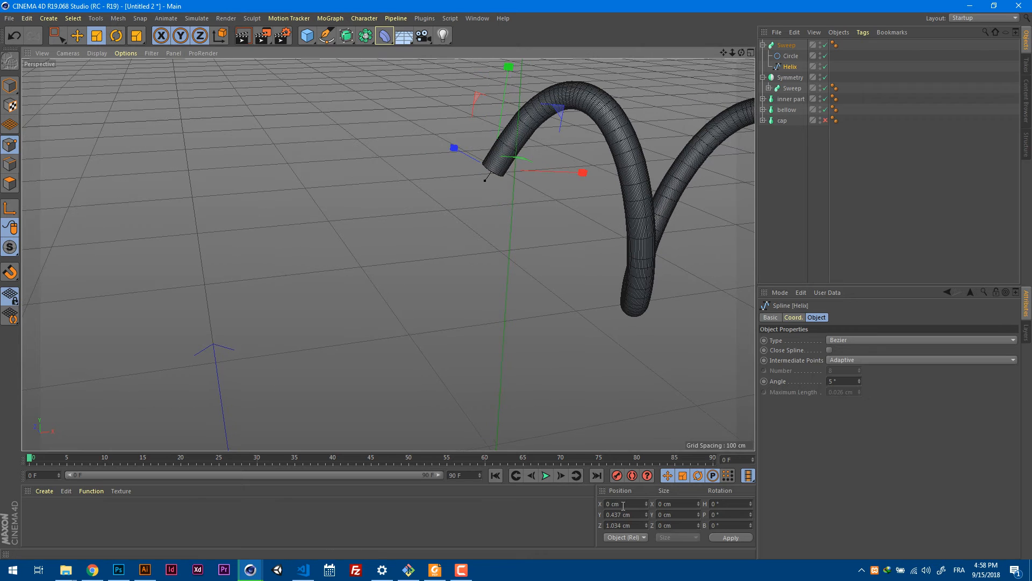
scroll(573, 275, down, 4)
alt+middle_drag(585, 317, 472, 254)
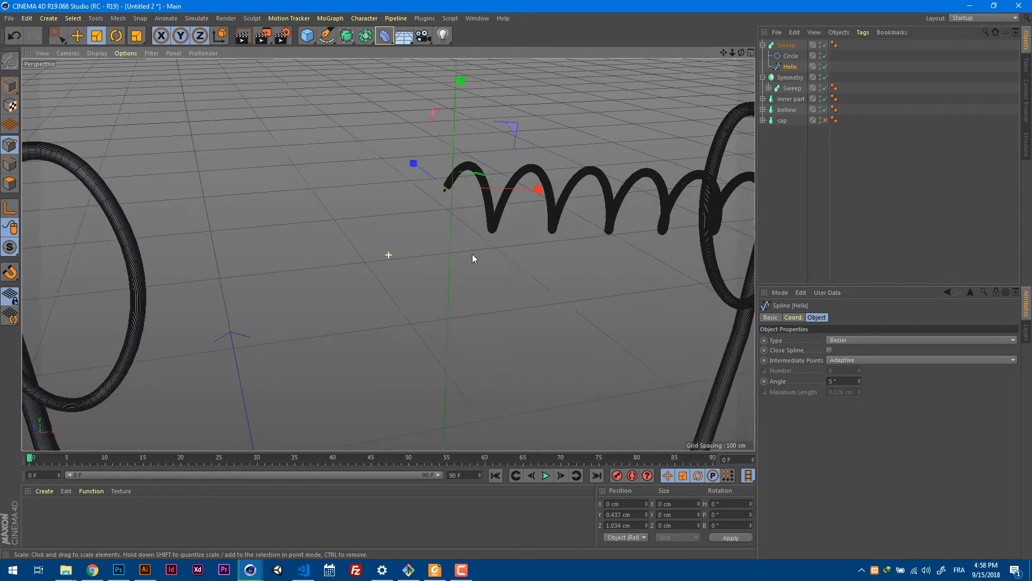
Try to mirror the filament by placing its sweep under the support wires' Symmetry, and examine the centre joint.
scroll(490, 248, down, 4)
click(784, 46)
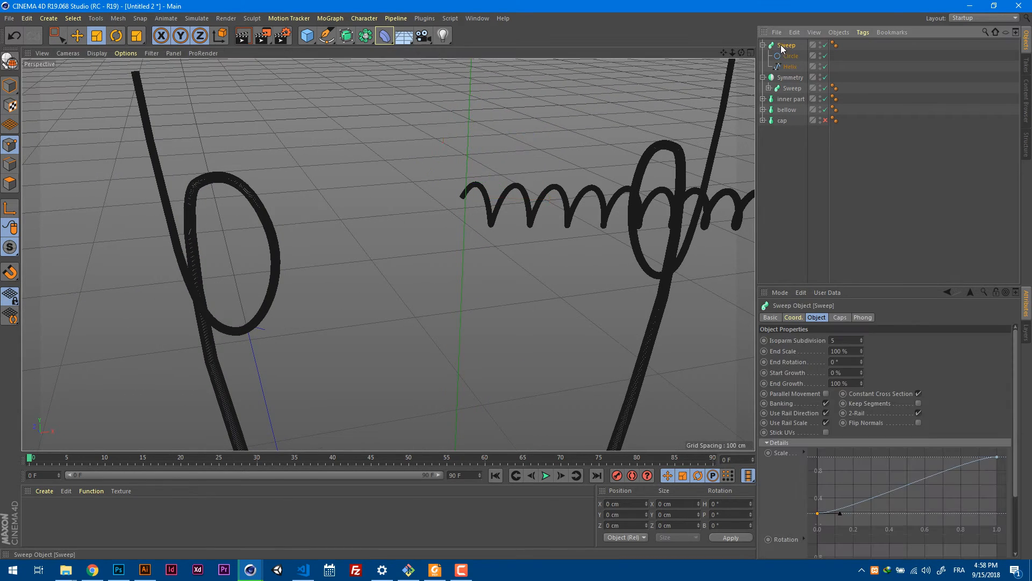
drag(789, 83, 792, 85)
scroll(607, 196, down, 3)
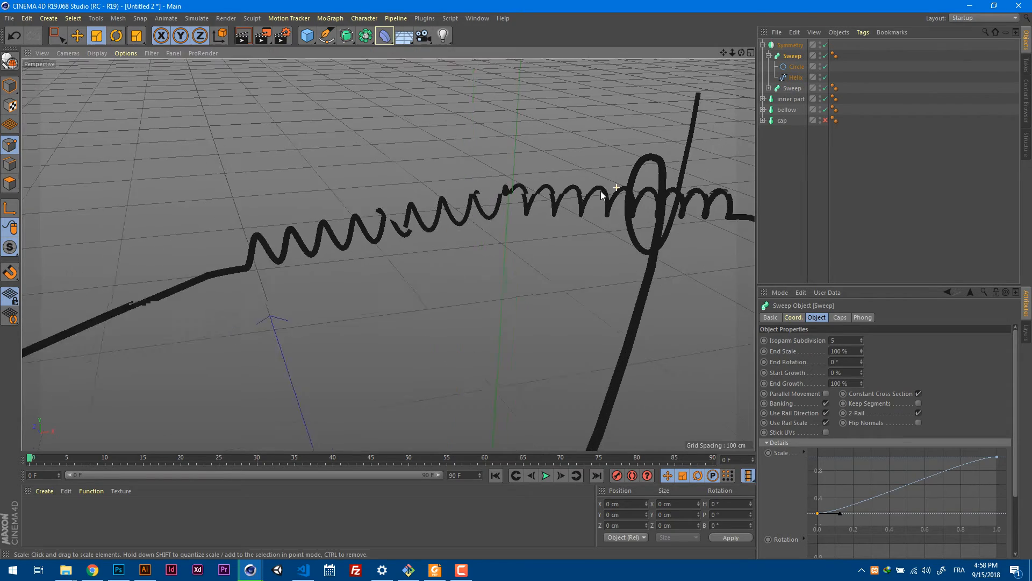
alt+drag(606, 196, 536, 157)
scroll(536, 157, up, 6)
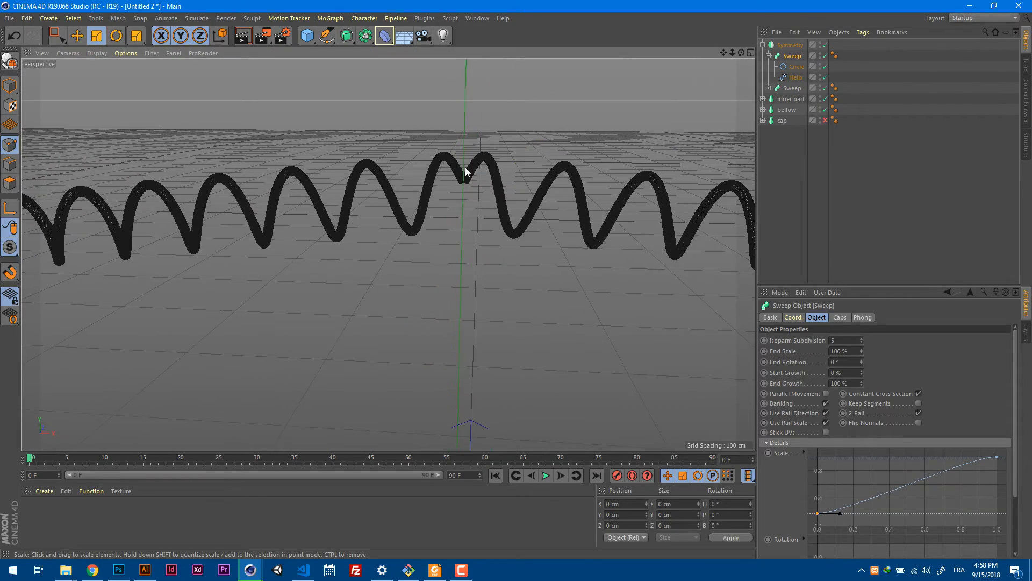
scroll(481, 175, up, 5)
scroll(488, 178, down, 8)
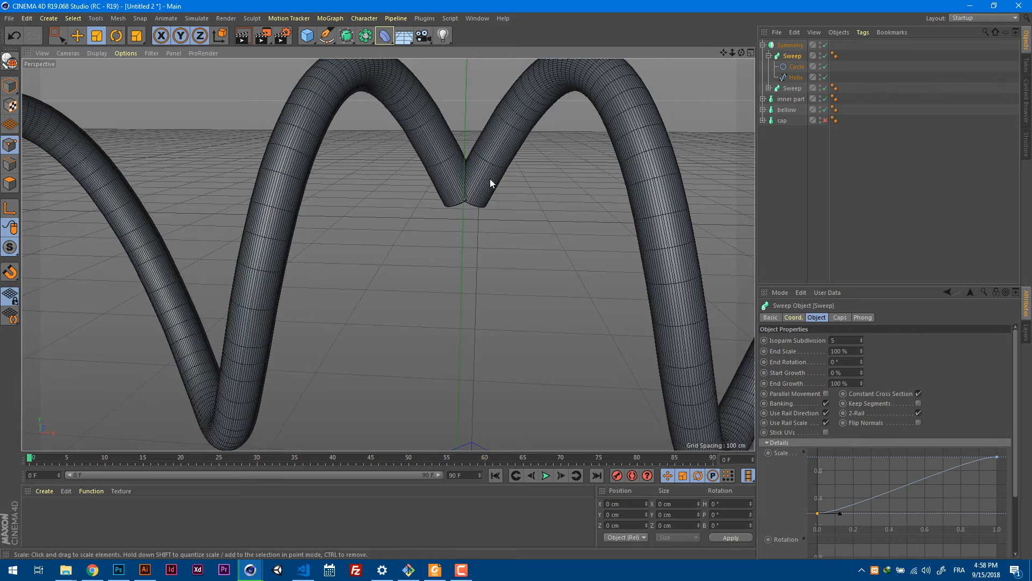
alt+drag(489, 178, 493, 159)
scroll(494, 160, up, 2)
scroll(494, 160, up, 3)
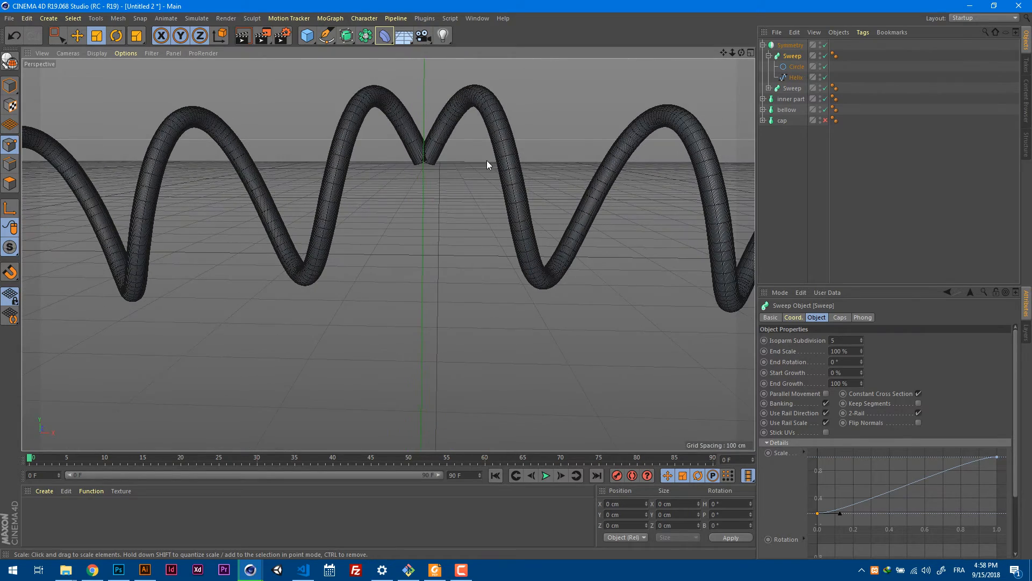
scroll(447, 146, up, 4)
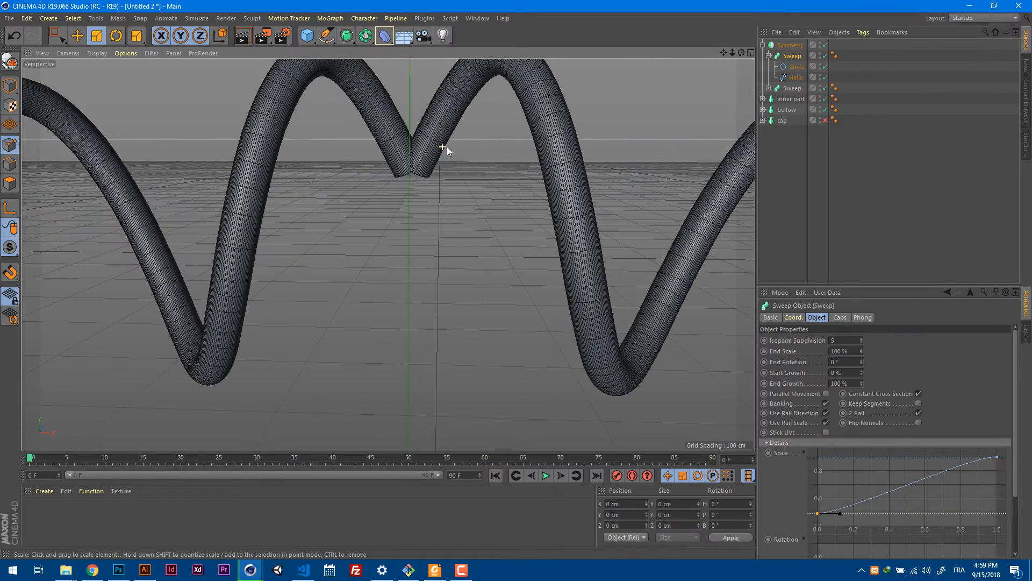
Take the filament sweep back out of the support wires' Symmetry to the top of the object hierarchy.
click(769, 56)
click(769, 56)
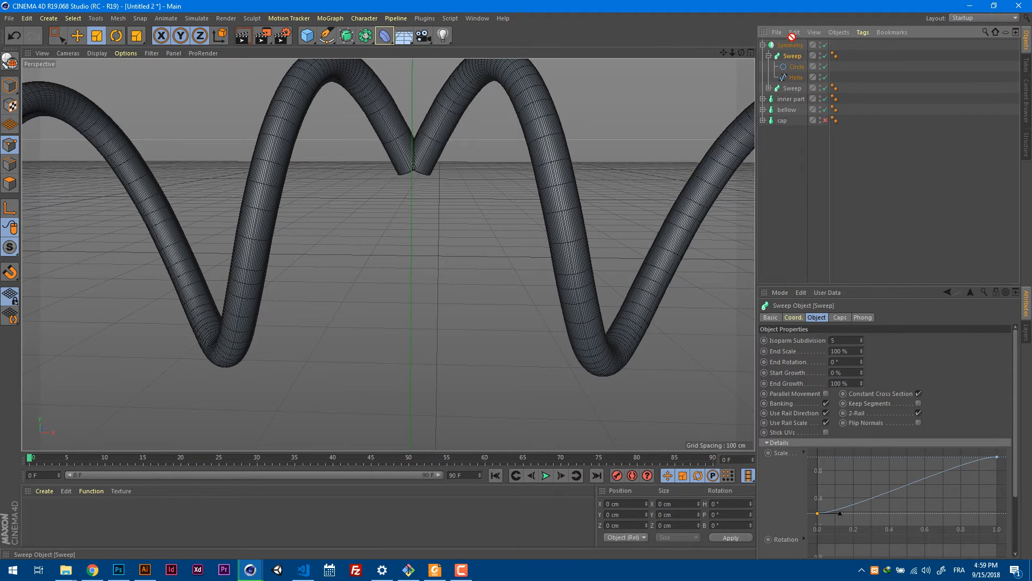
drag(792, 37, 792, 40)
Wrap the helix spline in its own Symmetry object inside the sweep and inspect the centre joint from below.
click(786, 66)
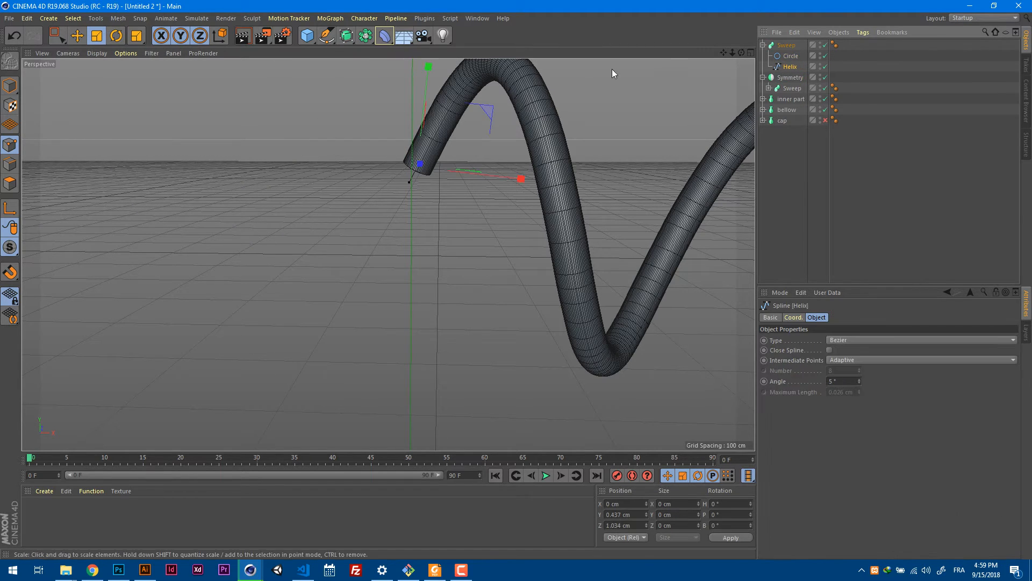
click(365, 36)
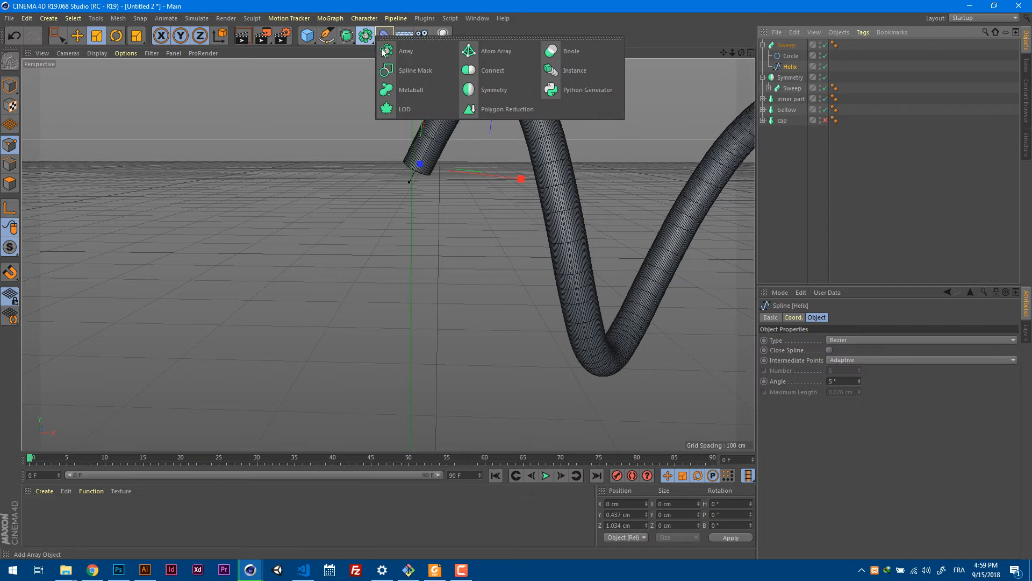
alt+click(492, 90)
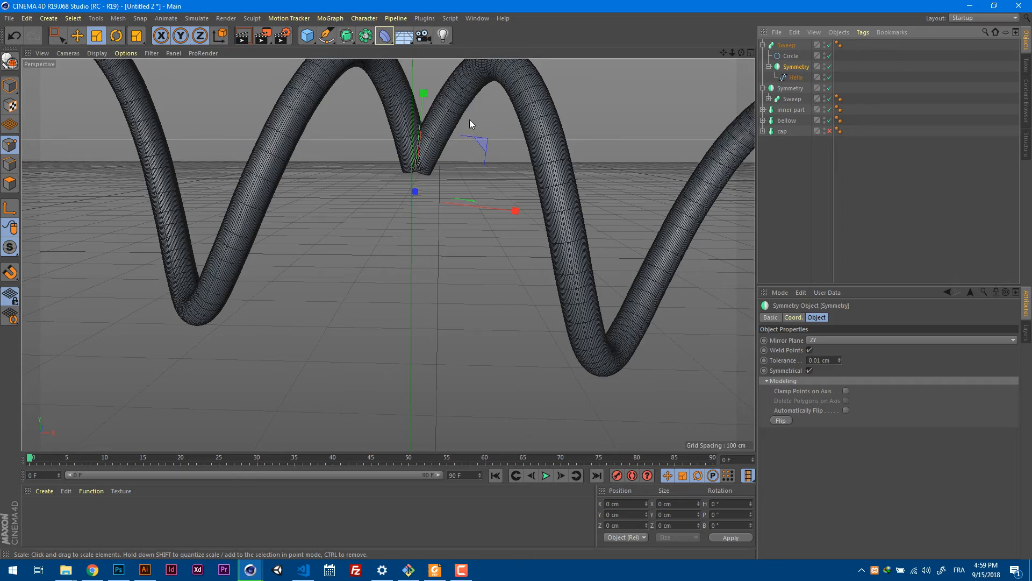
alt+drag(469, 122, 412, 168)
alt+right_drag(385, 258, 470, 242)
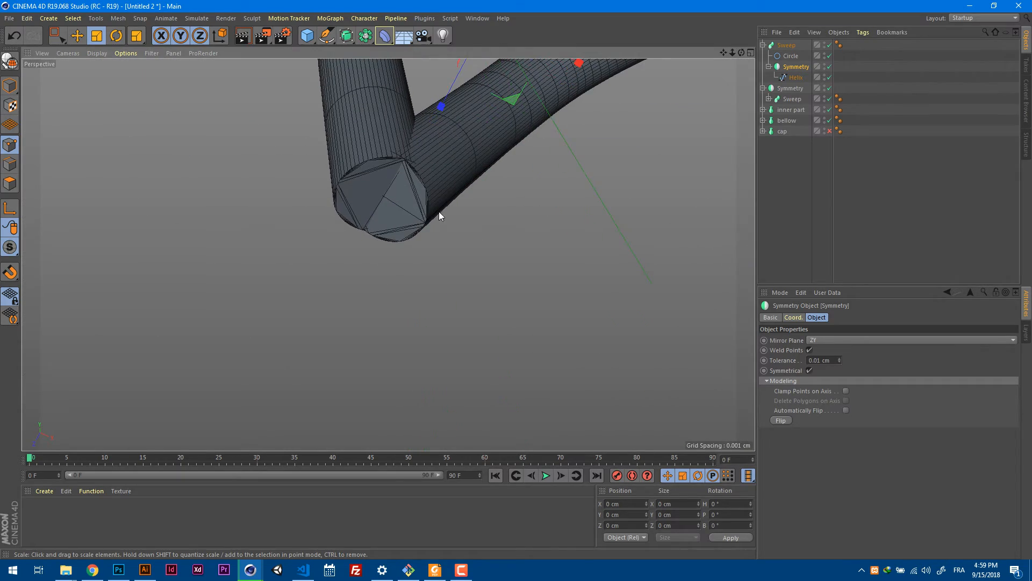
alt+drag(440, 215, 431, 179)
alt+middle_drag(443, 153, 461, 223)
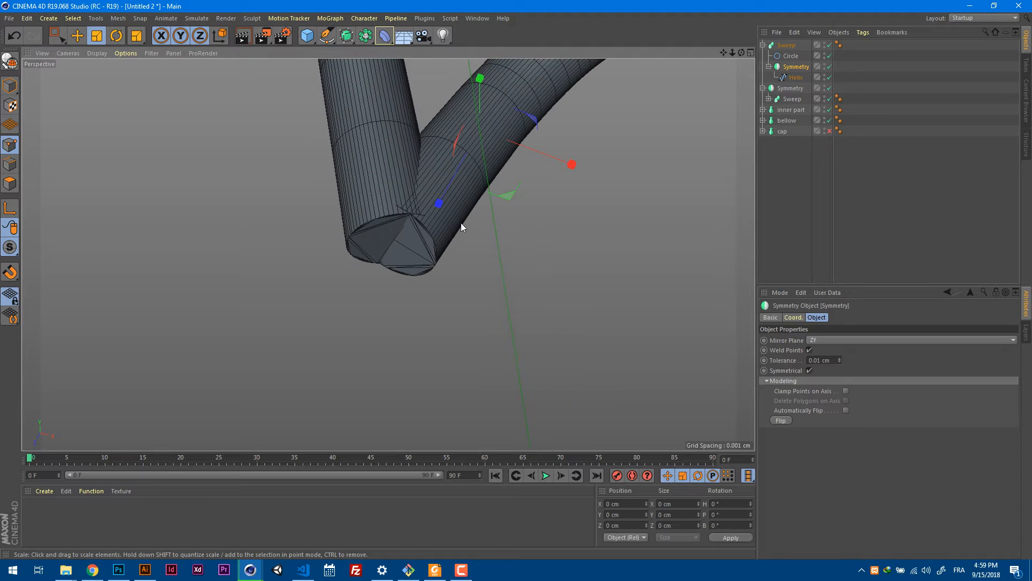
click(770, 67)
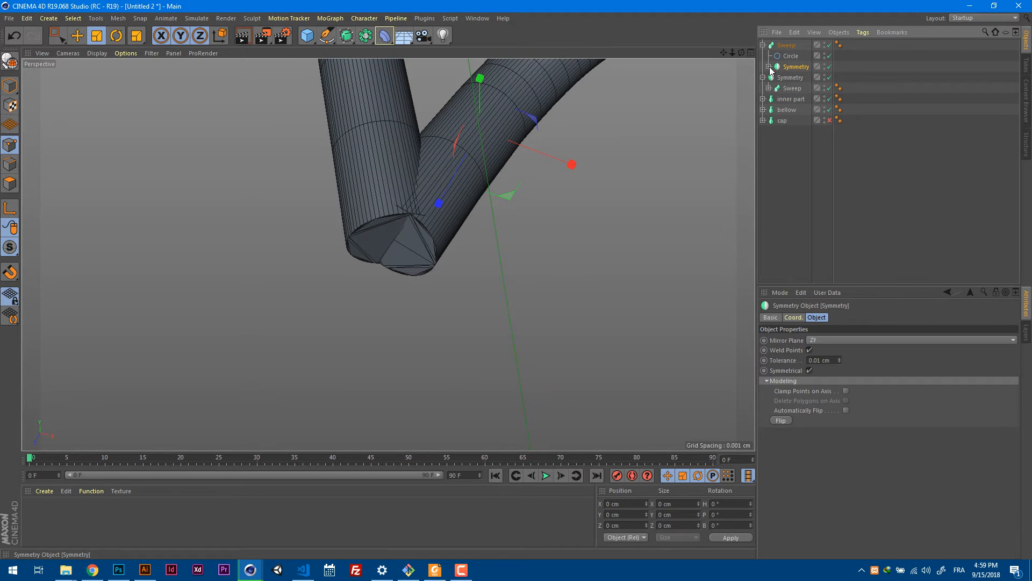
Try converting the helix's Symmetry to an editable object and moving the mirrored helix directly into the filament Sweep.
click(769, 66)
click(796, 78)
click(790, 71)
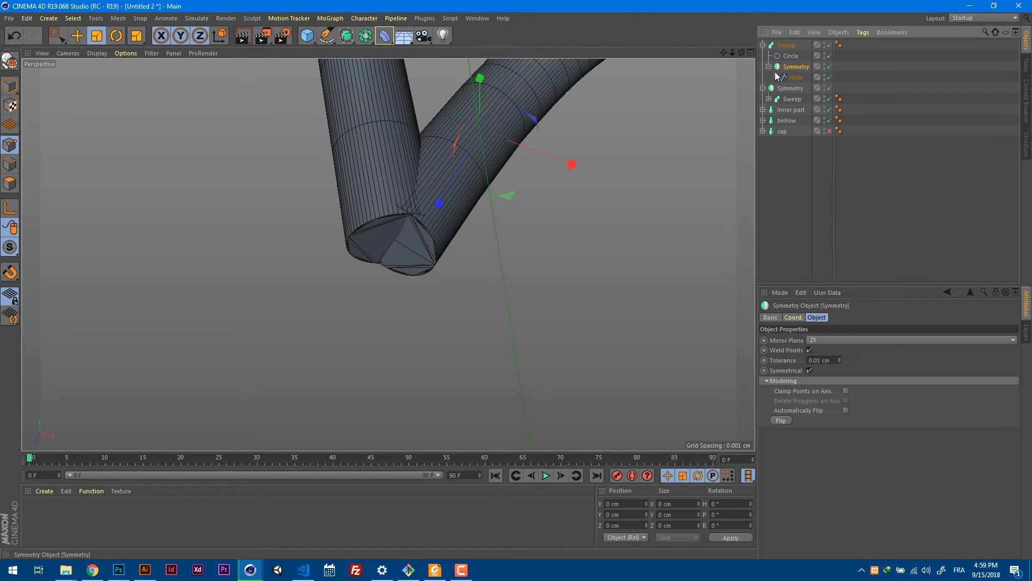
click(9, 63)
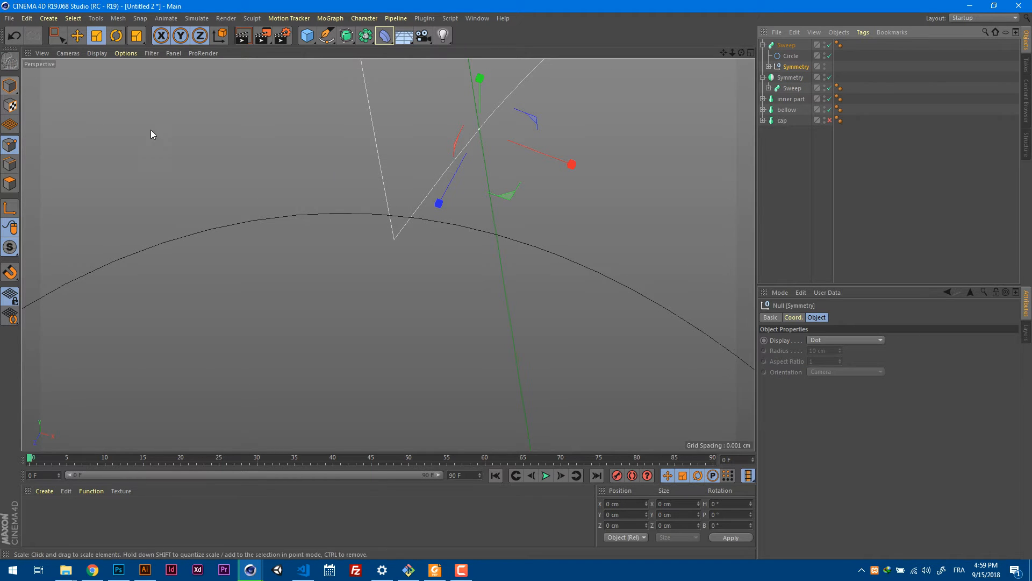
mouse_move(337, 147)
alt+right_down()
mouse_move(264, 189)
mouse_move(392, 145)
alt+right_up()
click(769, 67)
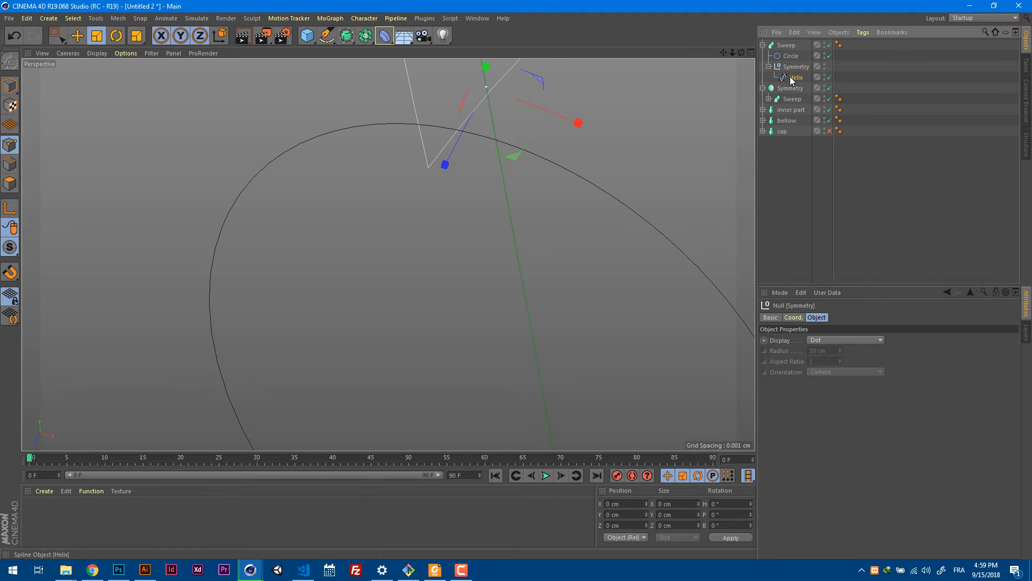
drag(791, 61, 785, 67)
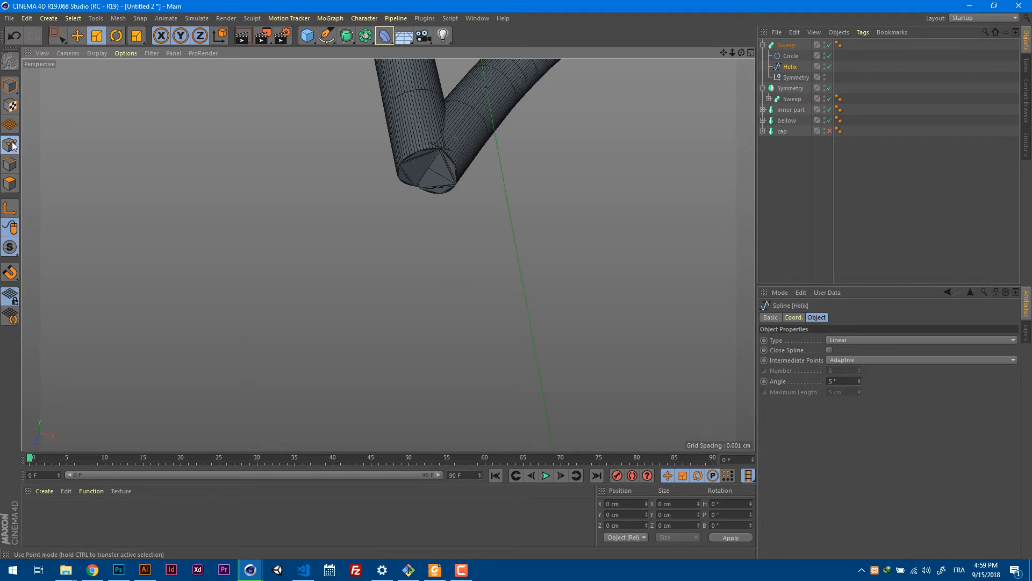
With the filament sweep disabled, try the Close Spline option on the mirrored helix and turn it back off.
click(829, 45)
click(429, 168)
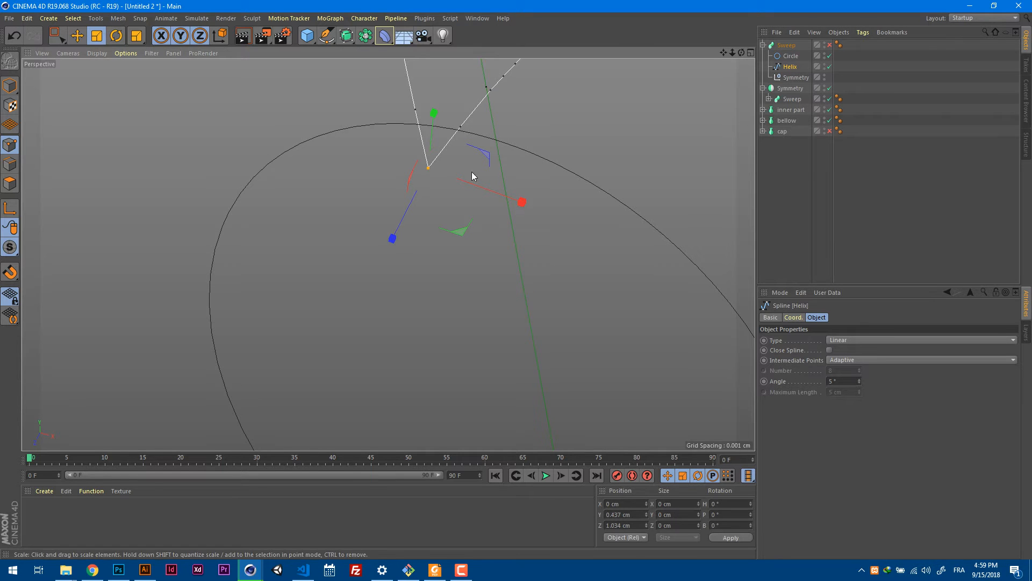
click(830, 351)
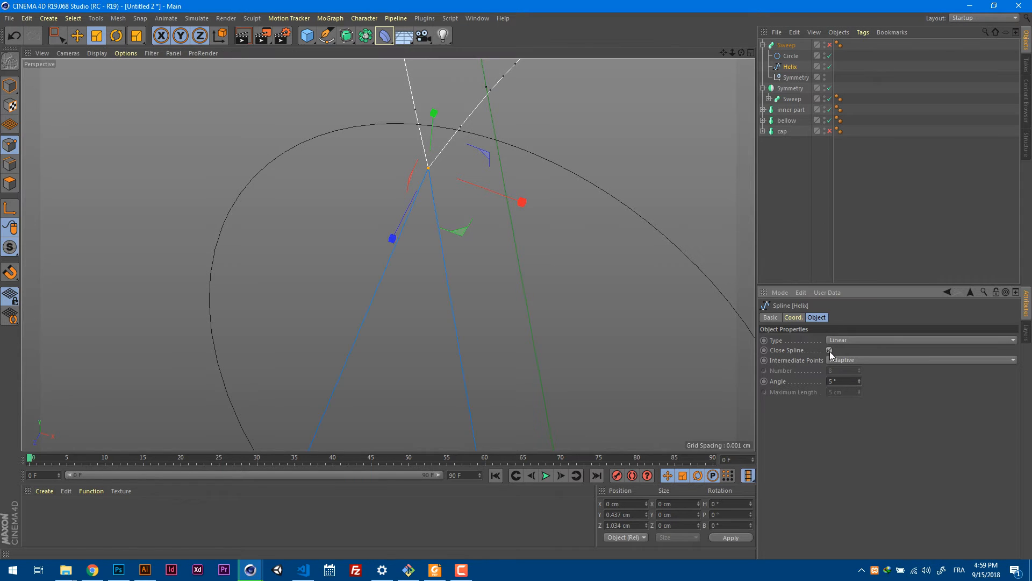
alt+right_drag(689, 349, 616, 392)
alt+middle_drag(661, 376, 466, 140)
alt+drag(492, 131, 457, 277)
alt+right_drag(426, 146, 453, 98)
alt+middle_drag(477, 122, 459, 247)
alt+right_drag(406, 185, 479, 161)
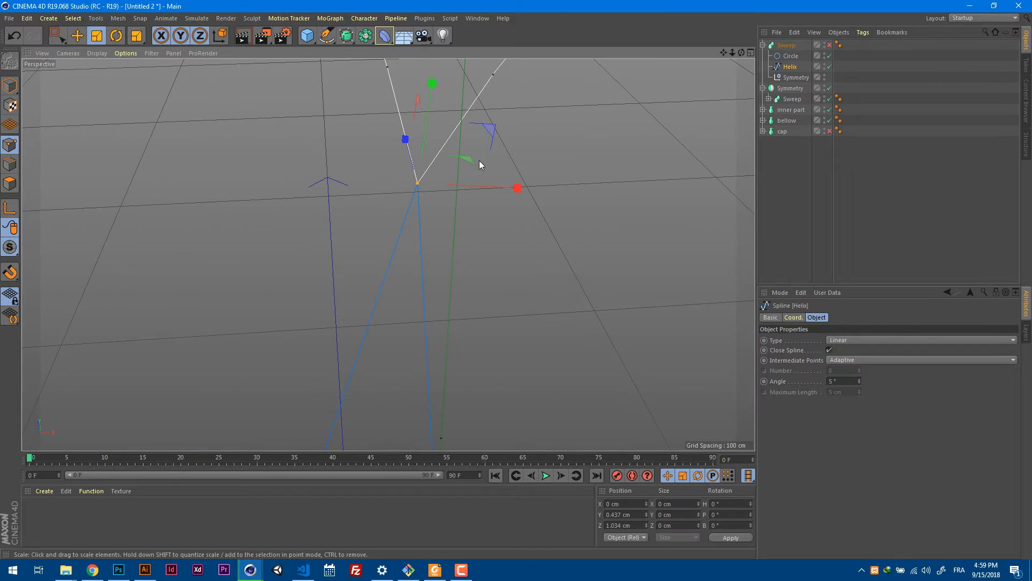
click(829, 350)
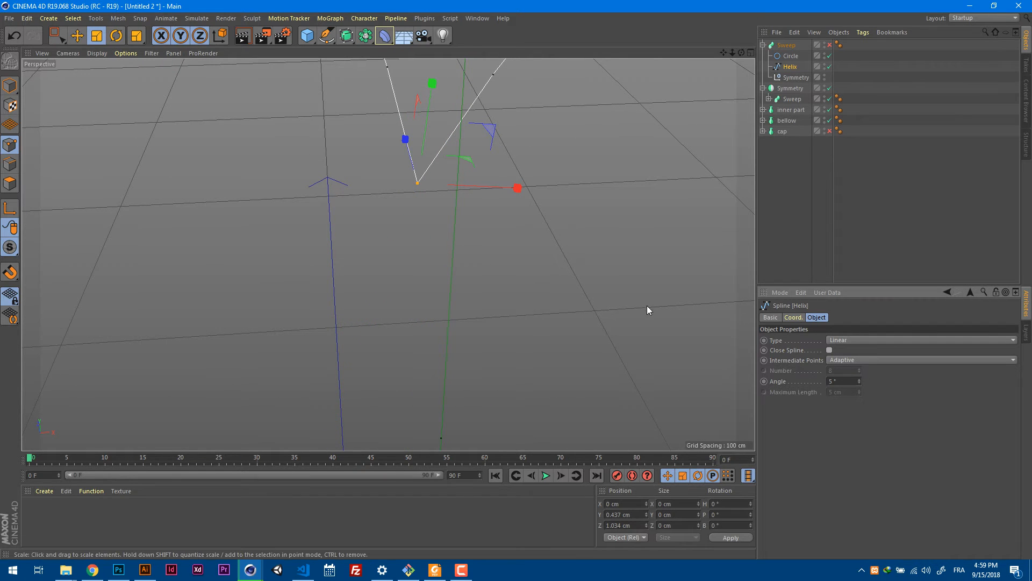
Undo the helix edits back to the unmirrored spline directly inside the filament Sweep, without its own Symmetry.
alt+right_drag(612, 274, 469, 348)
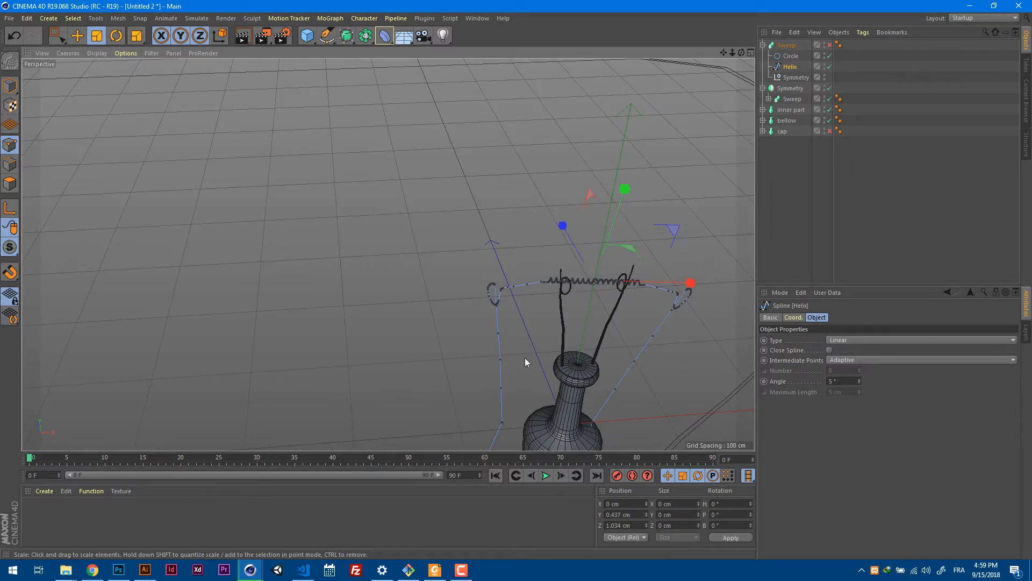
alt+middle_drag(578, 326, 555, 199)
alt+drag(524, 297, 597, 238)
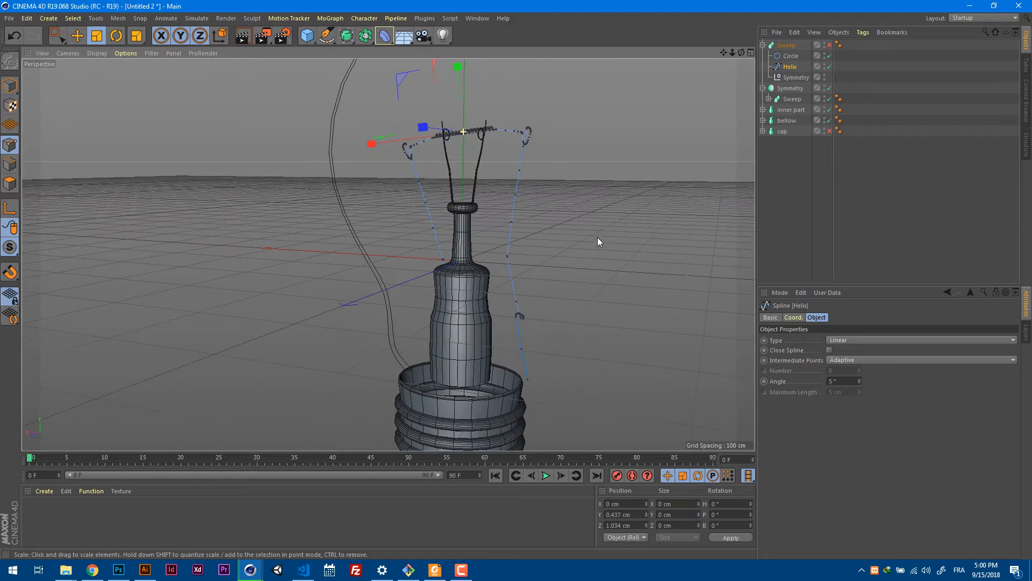
key(q)
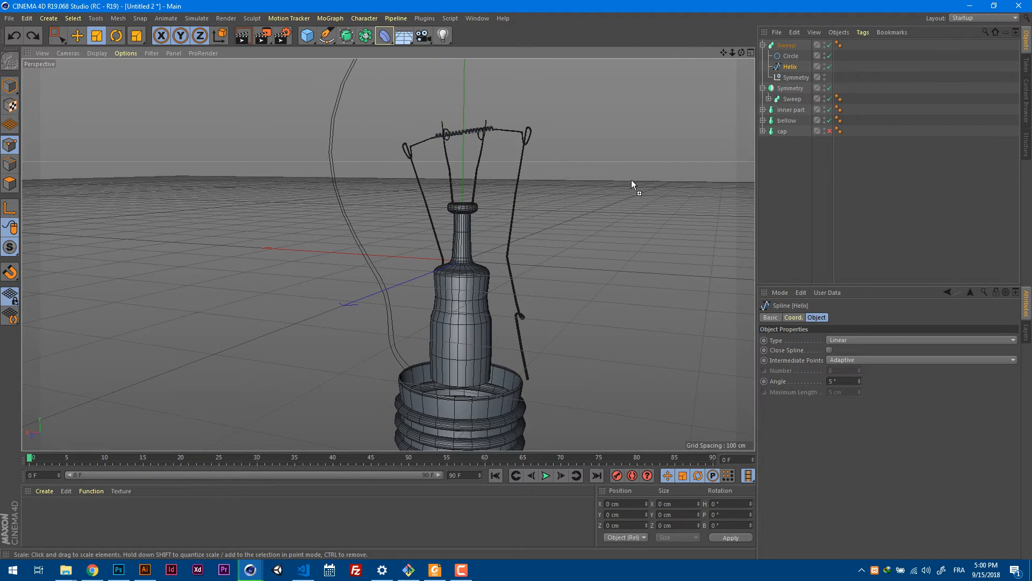
alt+drag(593, 203, 612, 228)
key(ctrl+z)
key(ctrl+z)
key(ctrl+z)
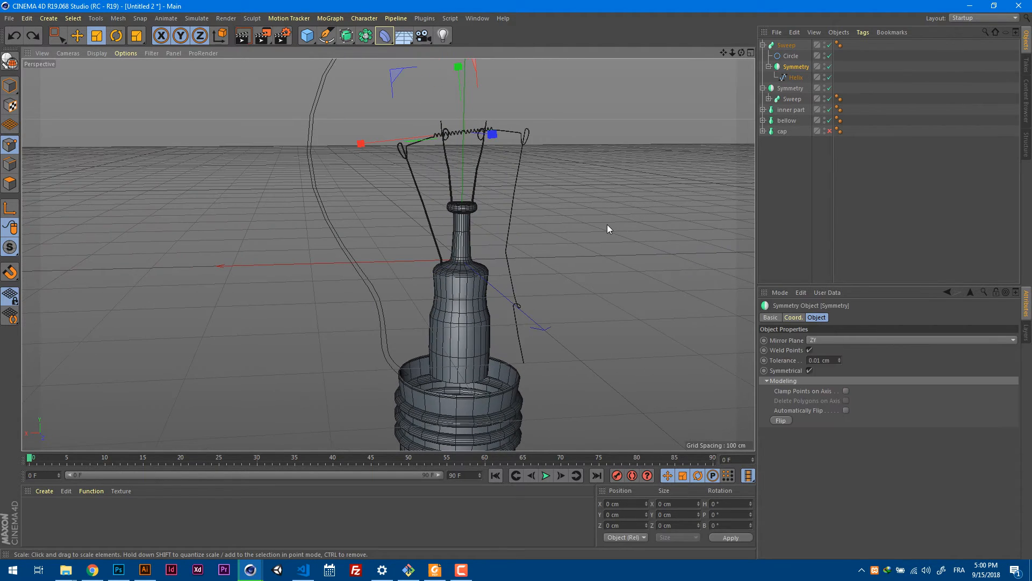
key(ctrl+z)
key(ctrl+z)
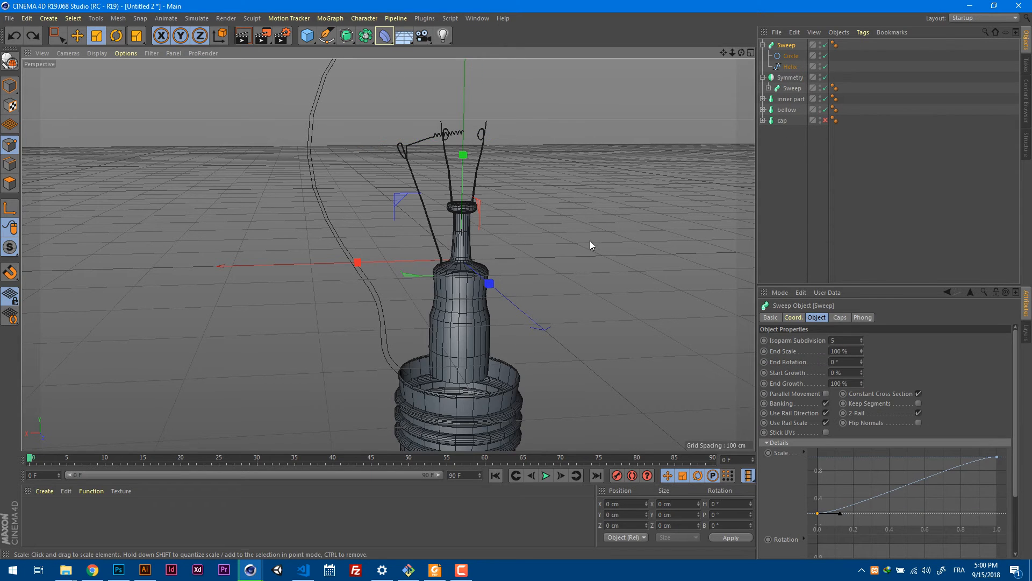
alt+drag(589, 240, 635, 231)
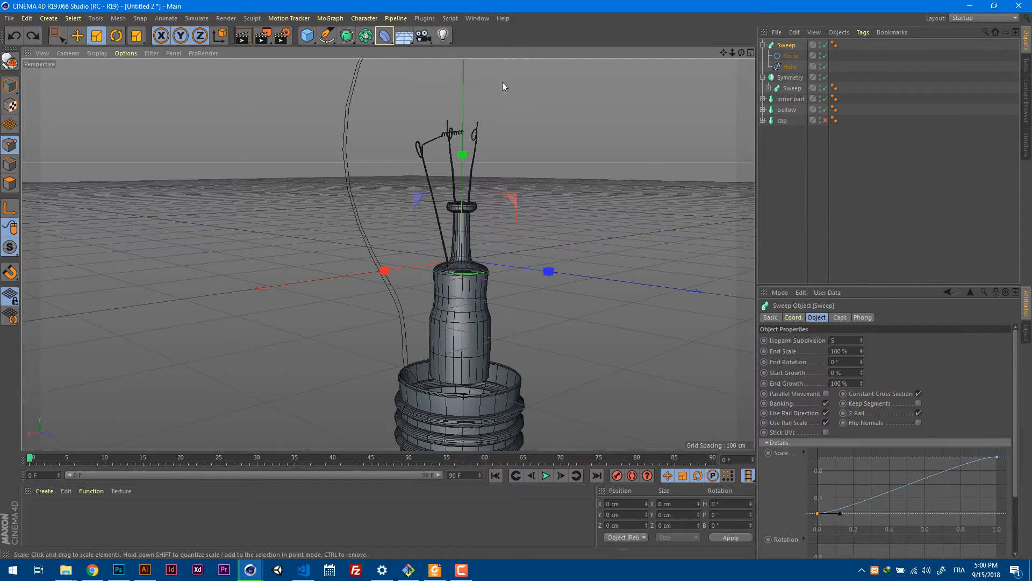
In the front view, add a new Symmetry object inside the filament Sweep and place the helix spline in it.
key(F2)
key(F4)
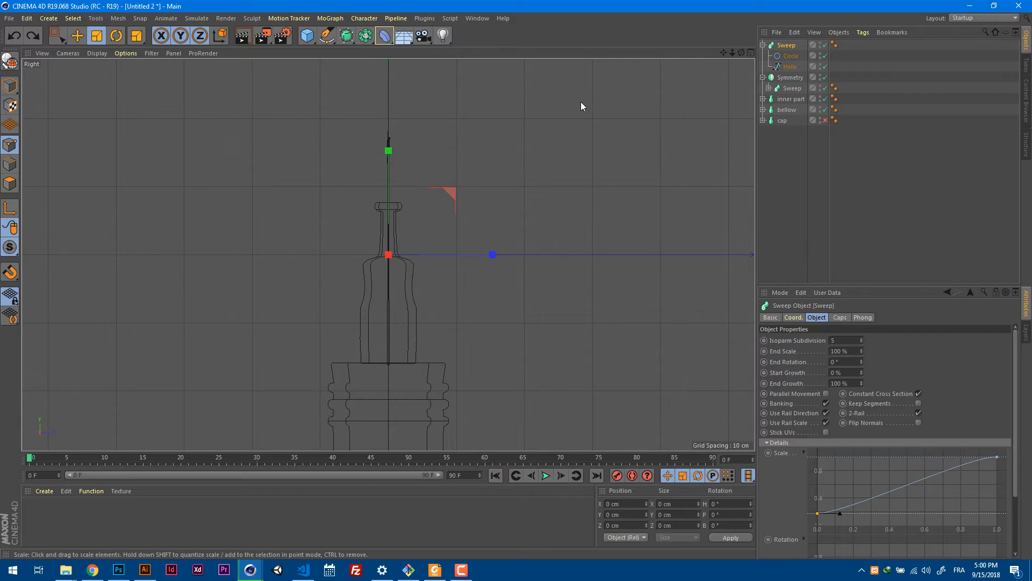
key(o)
scroll(538, 162, down, 10)
scroll(527, 180, up, 2)
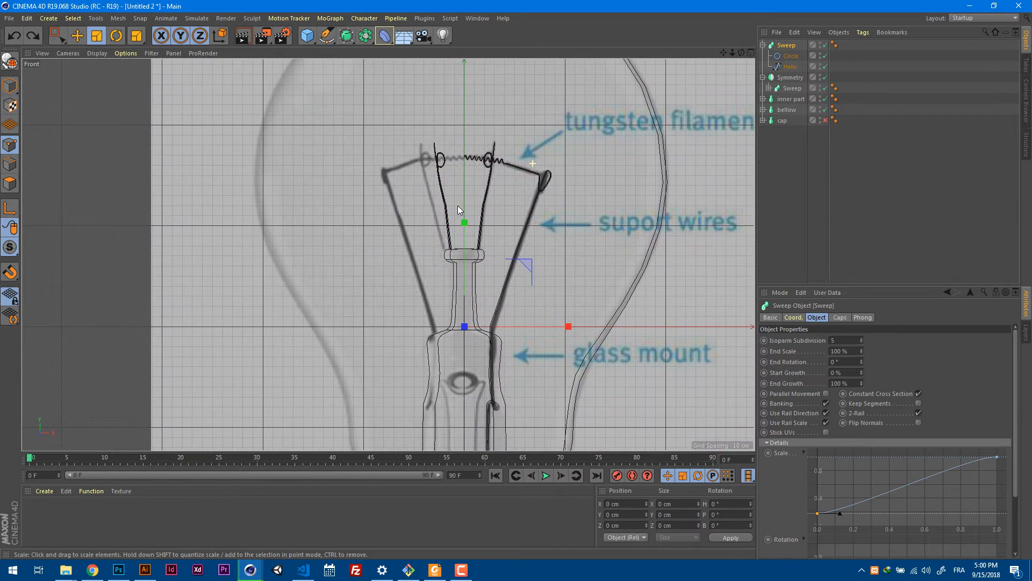
drag(365, 36, 509, 88)
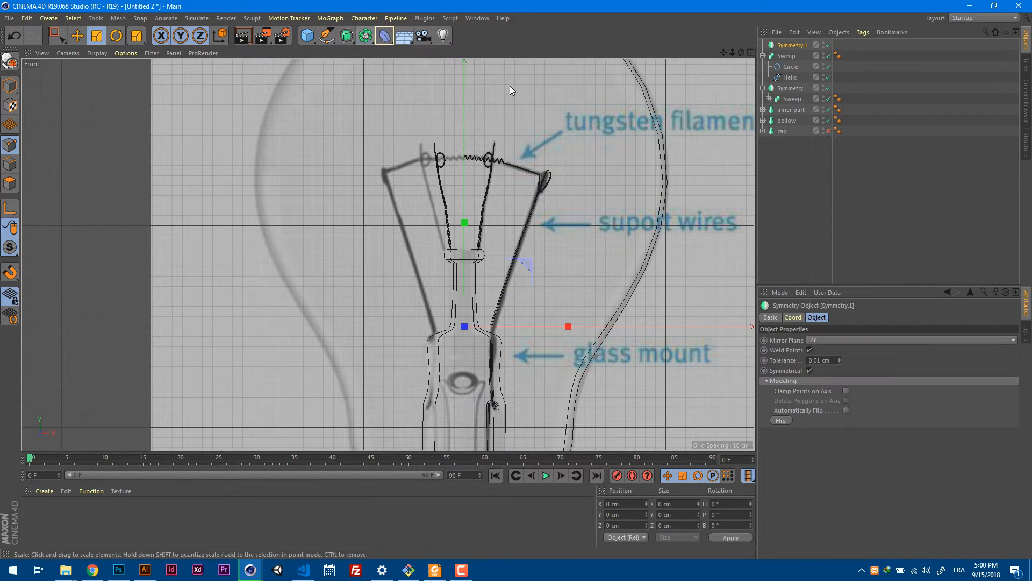
drag(791, 45, 797, 71)
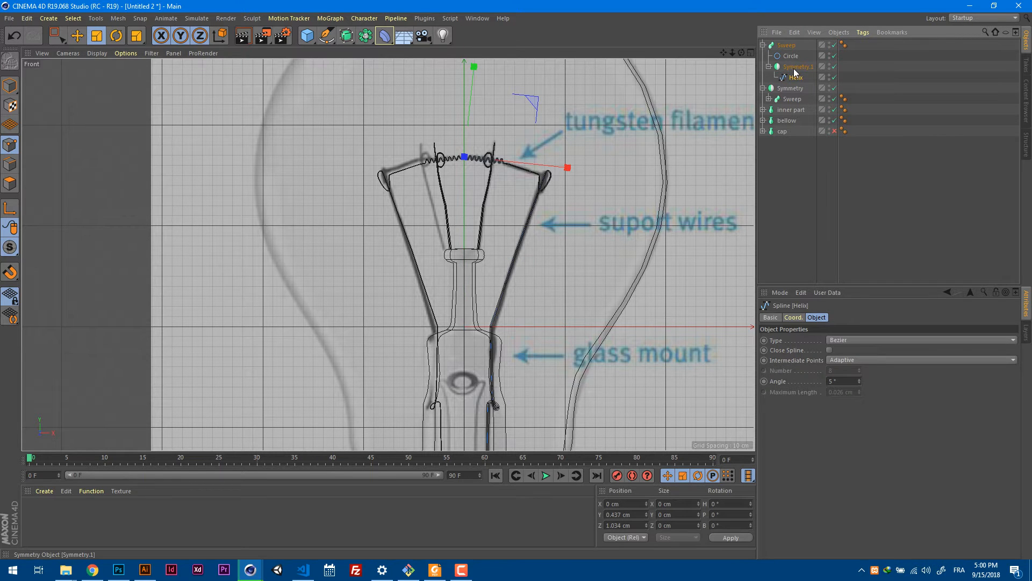
scroll(468, 357, up, 5)
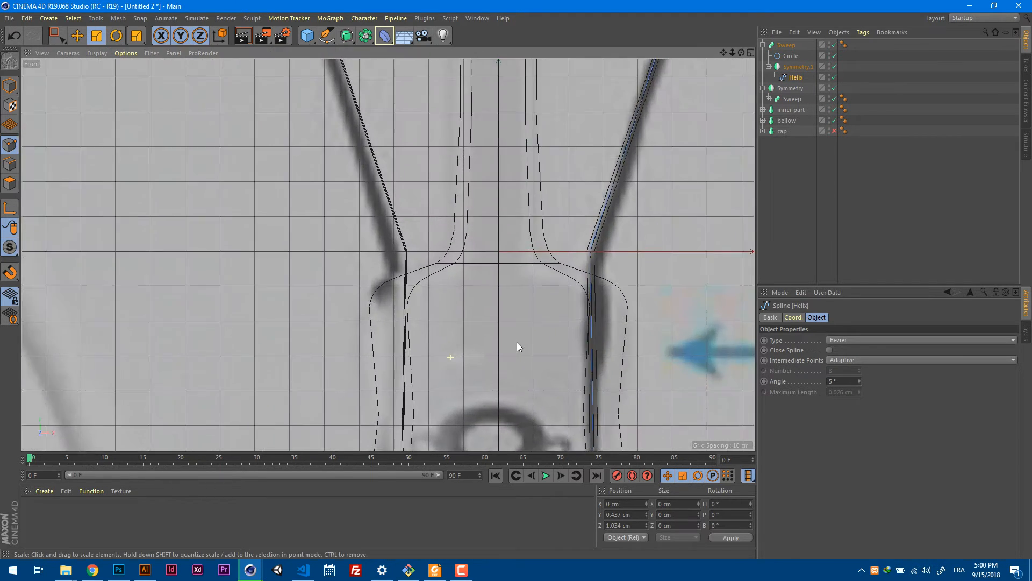
alt+middle_drag(492, 354, 498, 207)
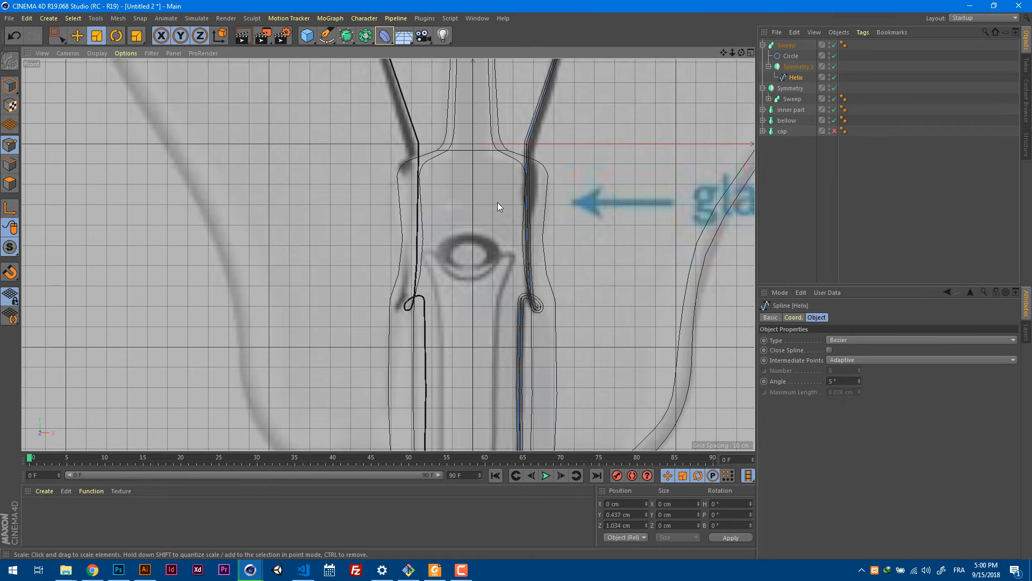
Make the new Symmetry editable and move the mirrored helix spline out of it, directly below the sweep's Circle.
key(c)
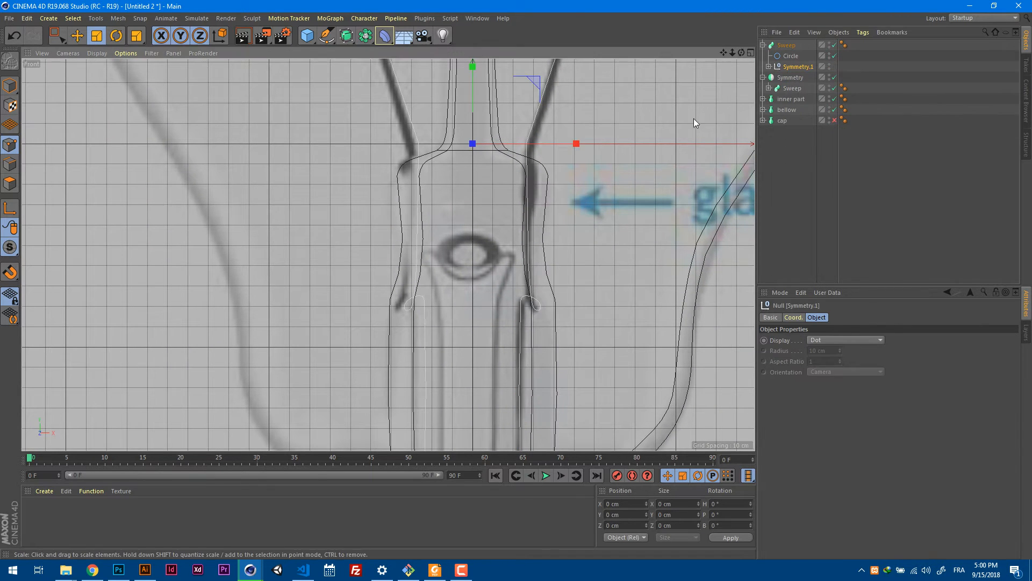
click(769, 66)
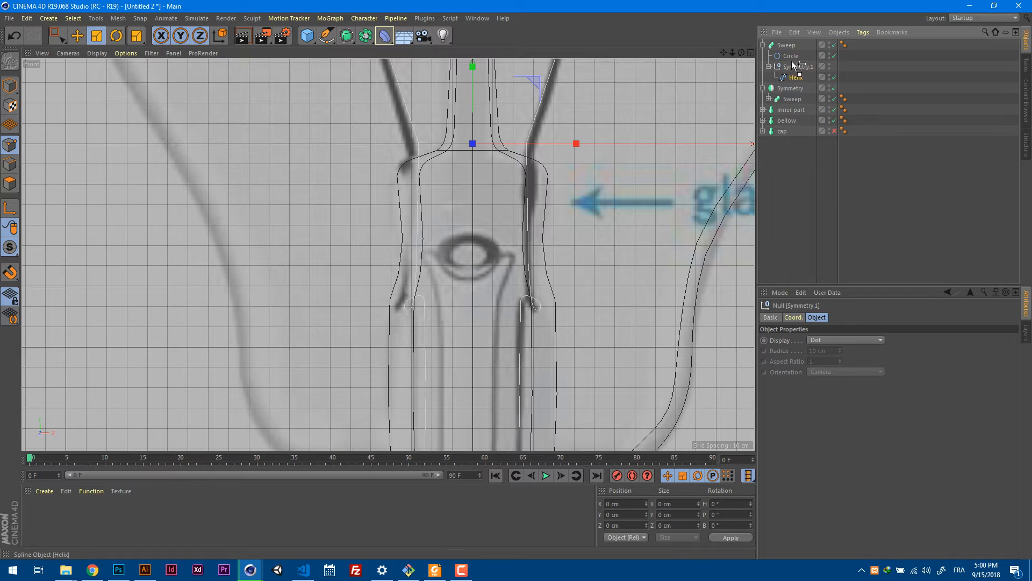
drag(794, 65, 793, 70)
scroll(663, 160, down, 8)
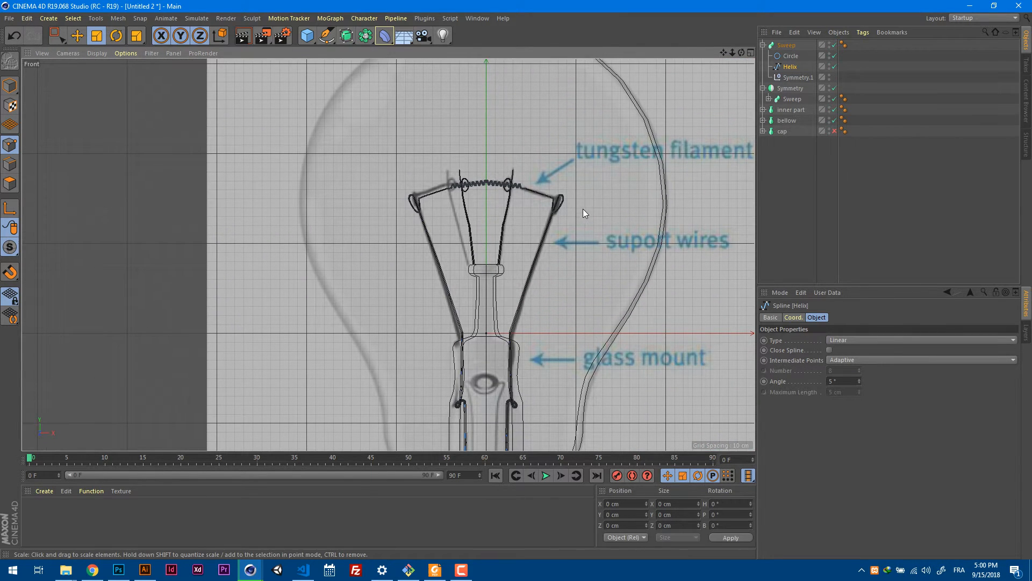
In perspective, disable the filament sweep and join the helix's two centre end points with Join Segment.
key(F1)
scroll(550, 197, up, 3)
alt+drag(553, 196, 518, 198)
scroll(519, 199, up, 10)
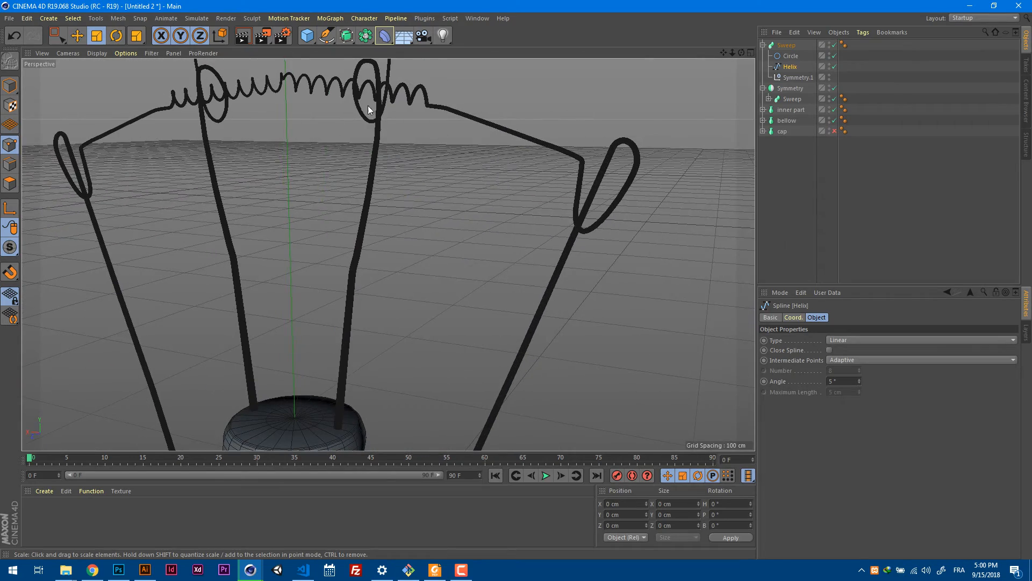
scroll(367, 105, up, 10)
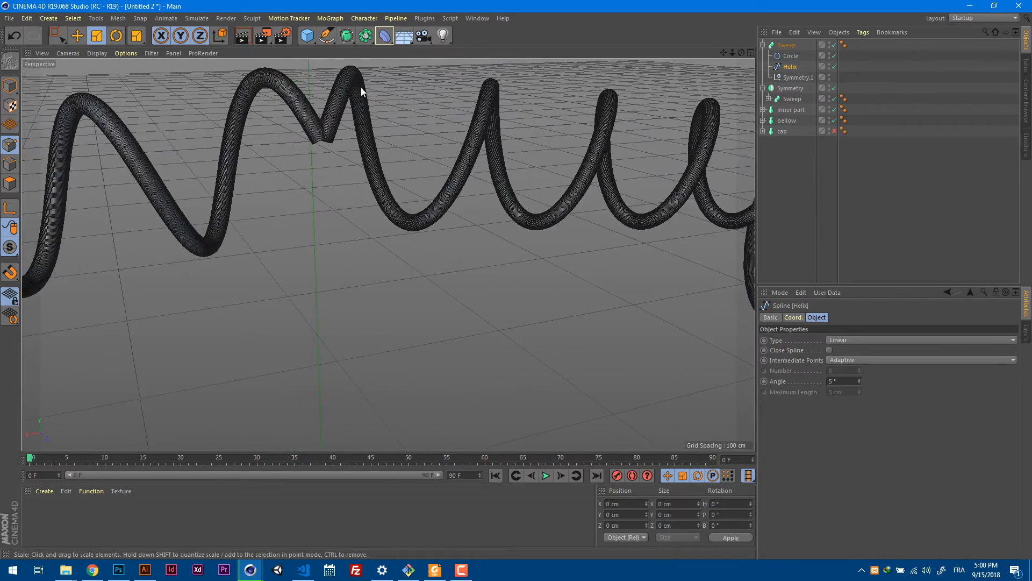
scroll(361, 88, up, 10)
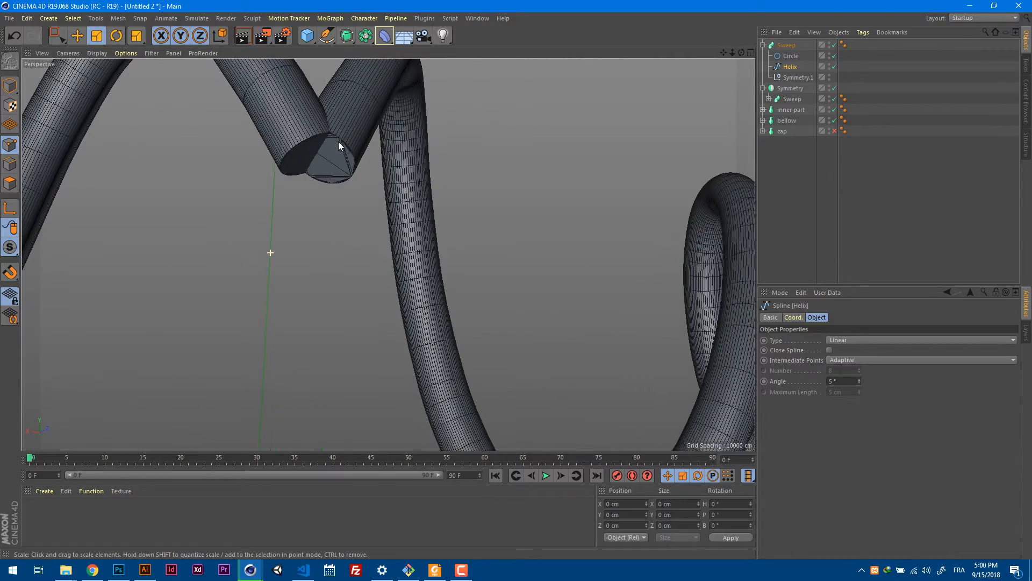
alt+middle_drag(334, 151, 427, 243)
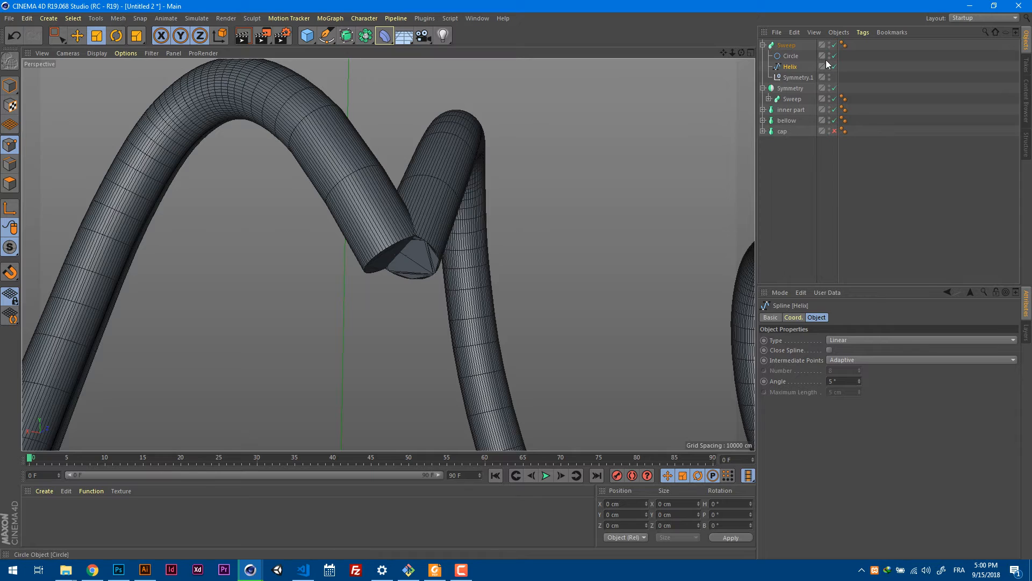
click(834, 45)
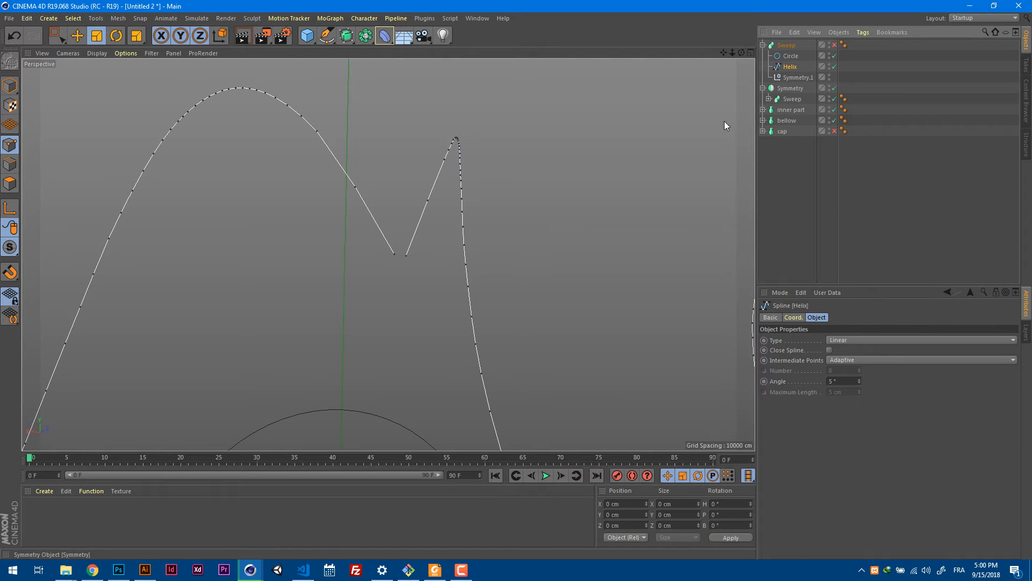
click(408, 259)
shift+click(394, 258)
right_click(446, 213)
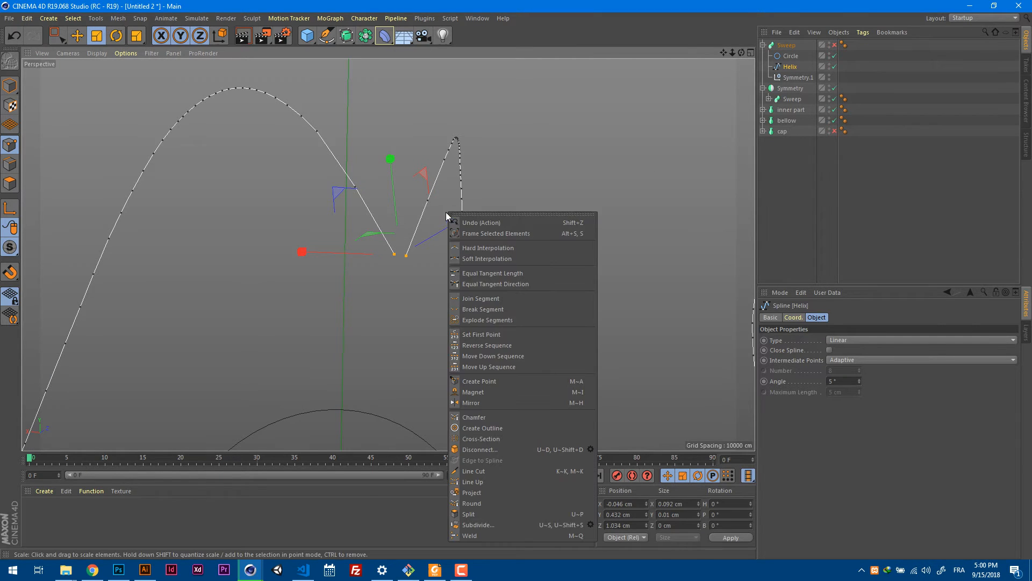
click(490, 299)
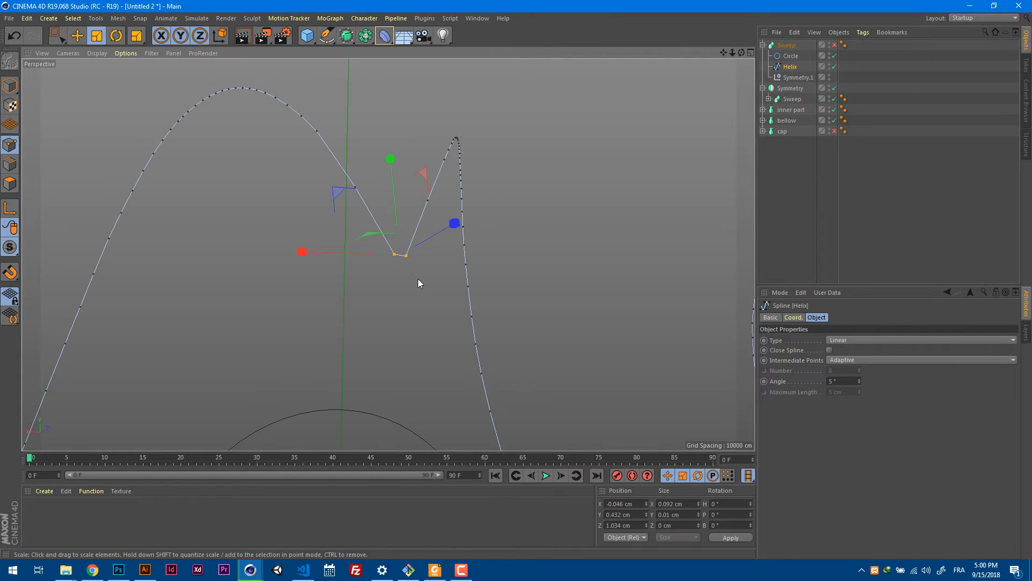
Apply Soft Interpolation to the two joined centre points and re-enable the filament sweep.
scroll(418, 283, up, 5)
right_click(467, 230)
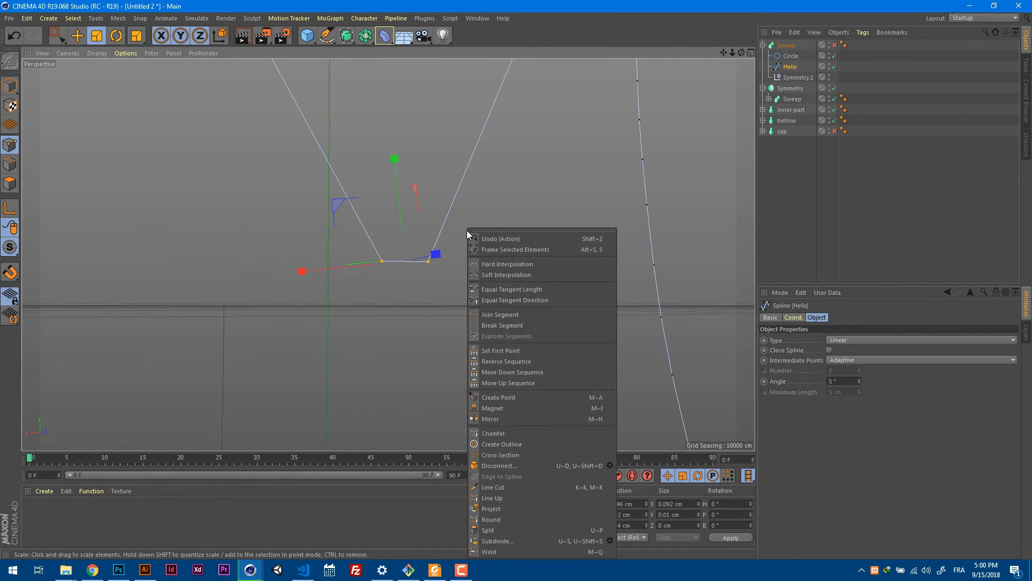
click(502, 275)
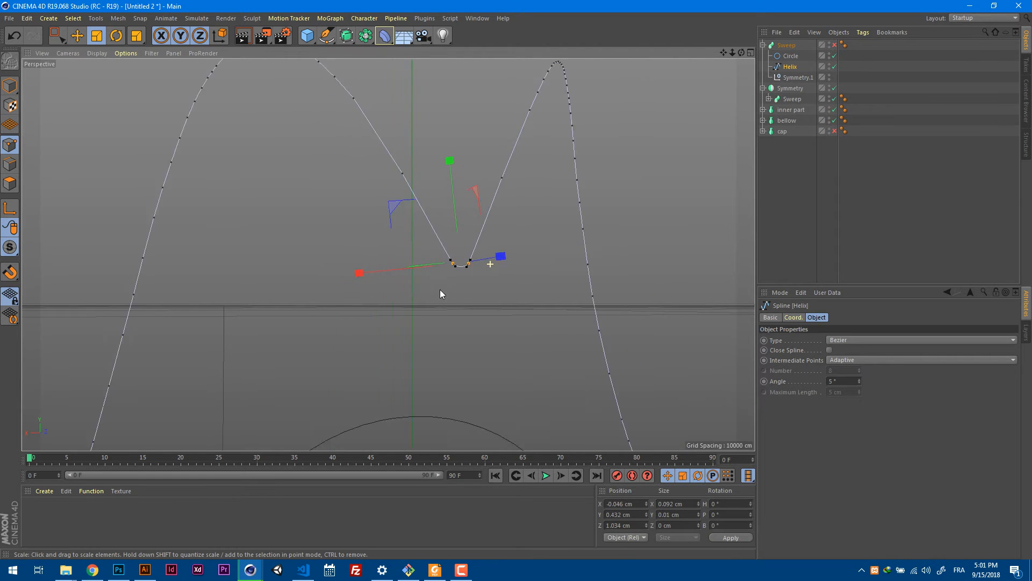
scroll(440, 293, down, 5)
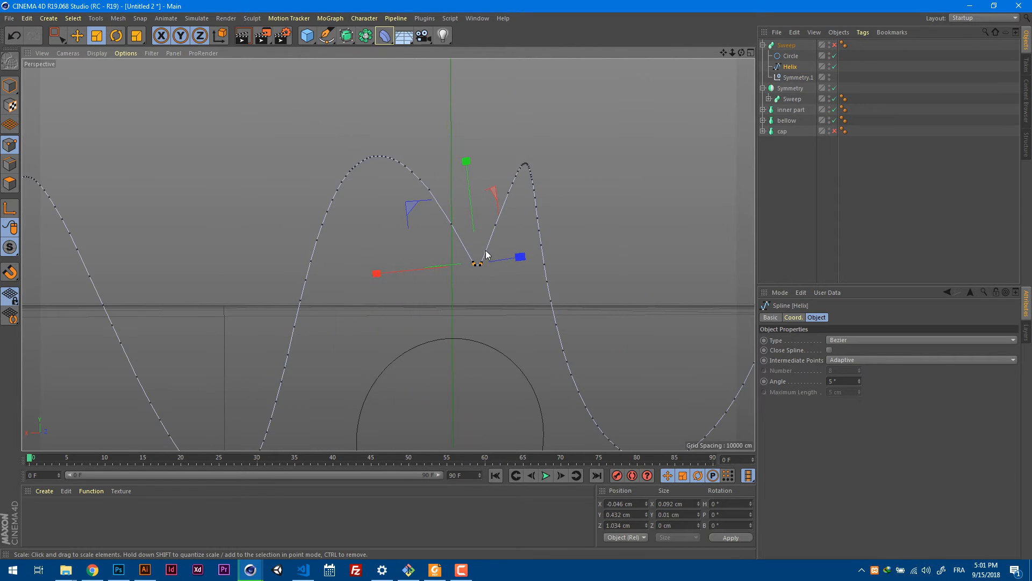
click(835, 45)
alt+drag(631, 189, 581, 186)
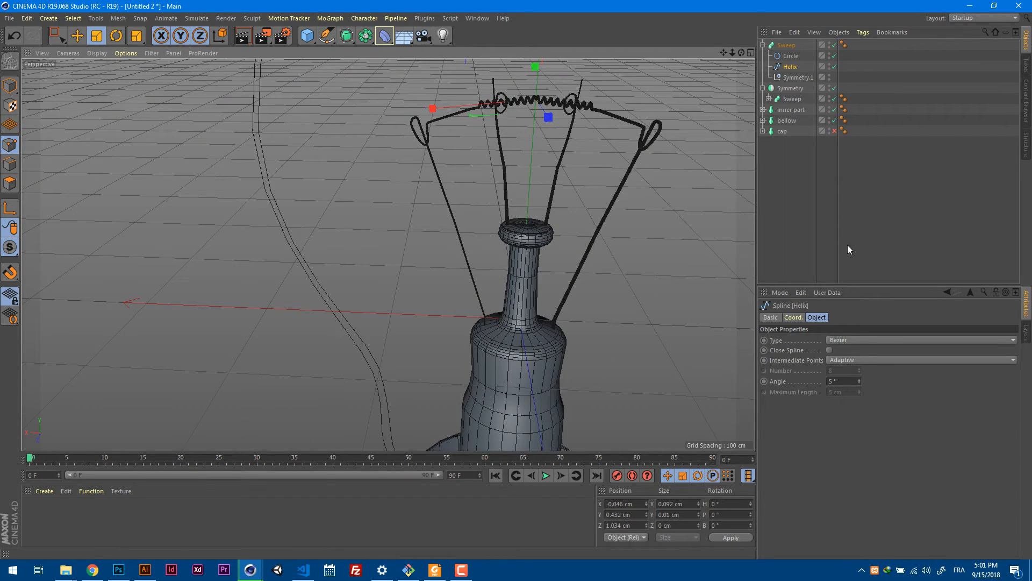
Lower the start point of the filament sweep's Scale curve to about 0.
click(786, 45)
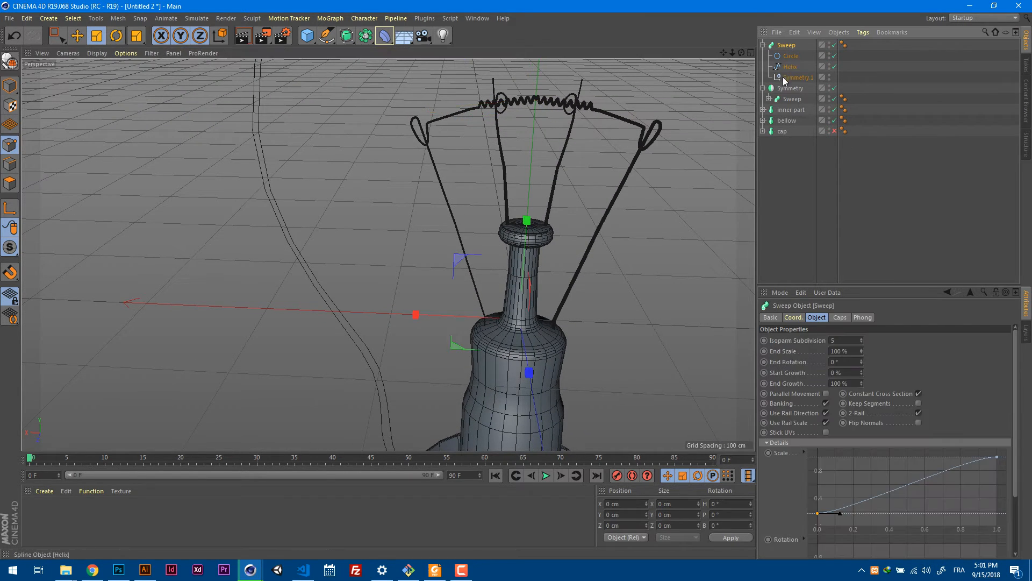
mouse_move(817, 513)
mouse_down()
mouse_move(819, 491)
mouse_move(817, 524)
mouse_up()
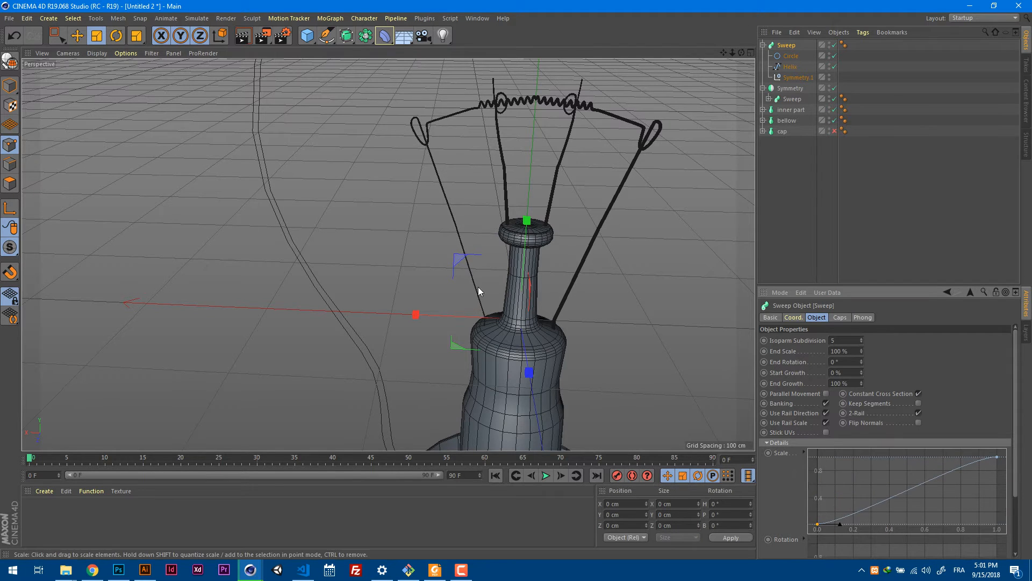
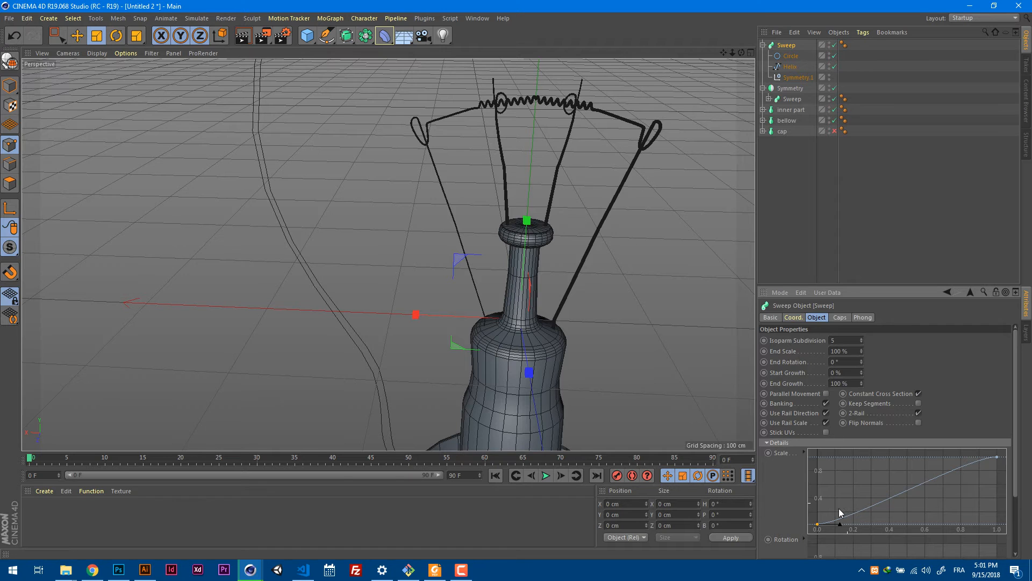
Raise the filament sweep's Scale curve start point back to 1.0 and add a midpoint at about 0.5, lowered to about 0.2.
drag(817, 524, 809, 456)
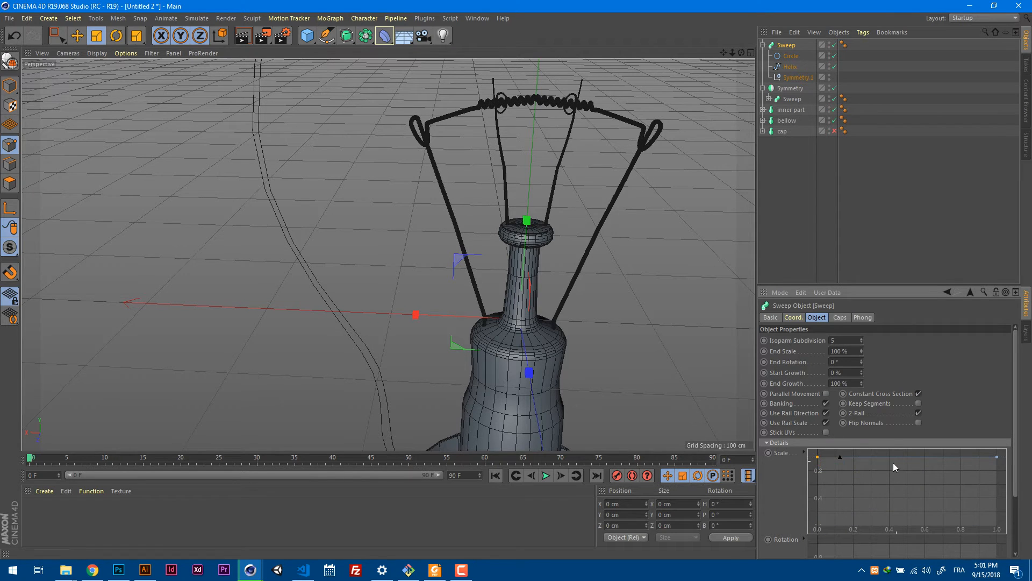
mouse_move(900, 456)
mouse_down()
mouse_move(905, 477)
mouse_move(905, 458)
mouse_up()
click(907, 459)
ctrl+click(906, 457)
drag(906, 457, 908, 512)
scroll(537, 85, up, 5)
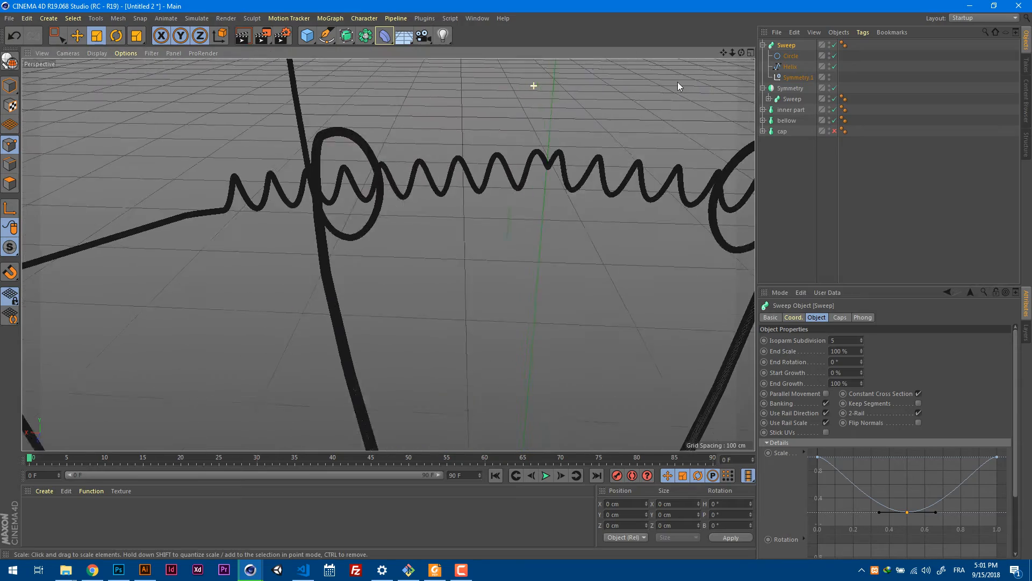
scroll(637, 170, down, 10)
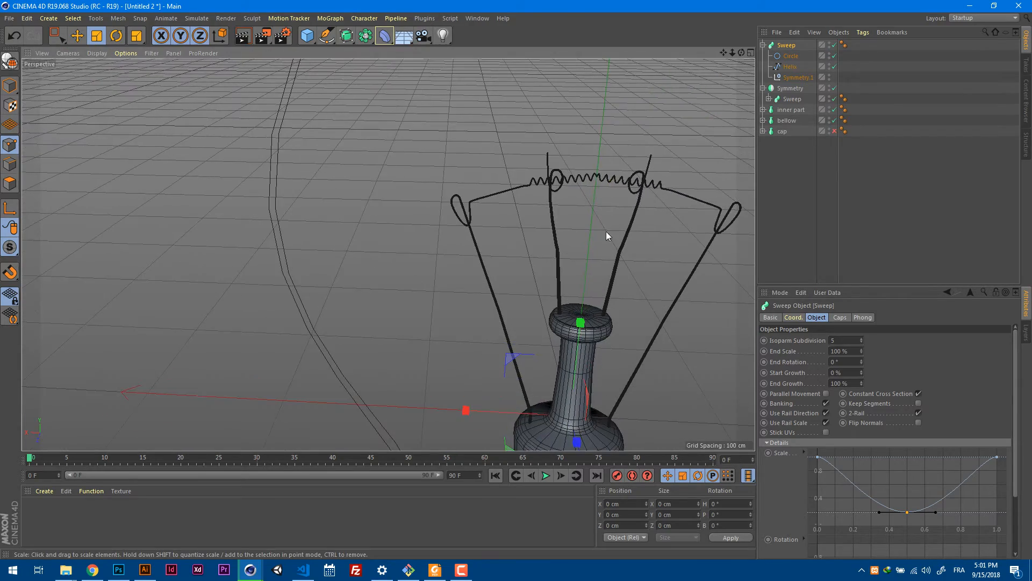
alt+middle_drag(677, 275, 531, 223)
mouse_move(531, 222)
alt+mouse_down()
mouse_move(598, 257)
mouse_move(516, 228)
alt+mouse_up()
In the front view, scale up the filament sweep's Circle in Model mode to a radius of about 2.6 cm to match the reference wires.
key(F2)
key(F3)
key(F4)
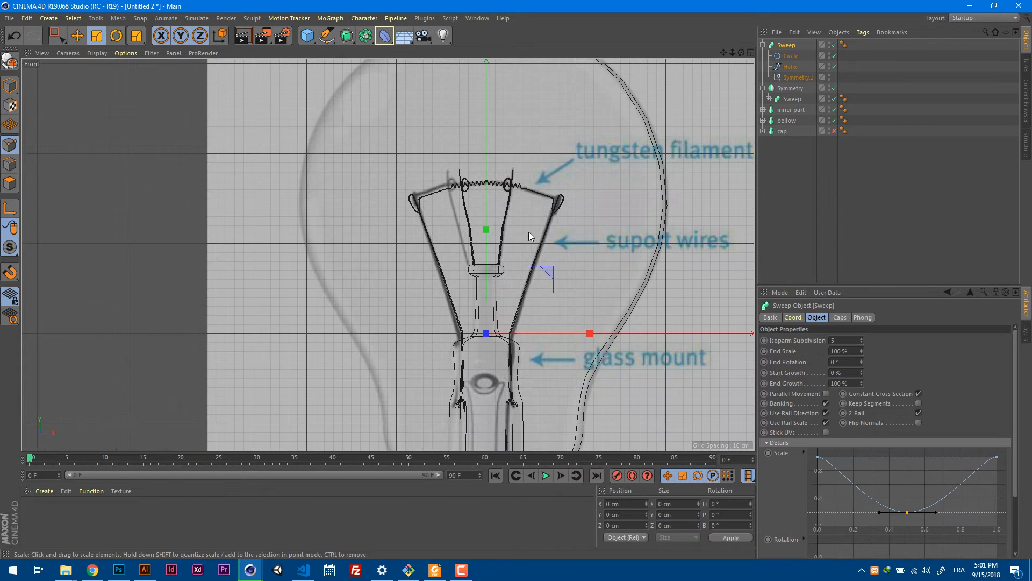
alt+right_drag(501, 350, 557, 348)
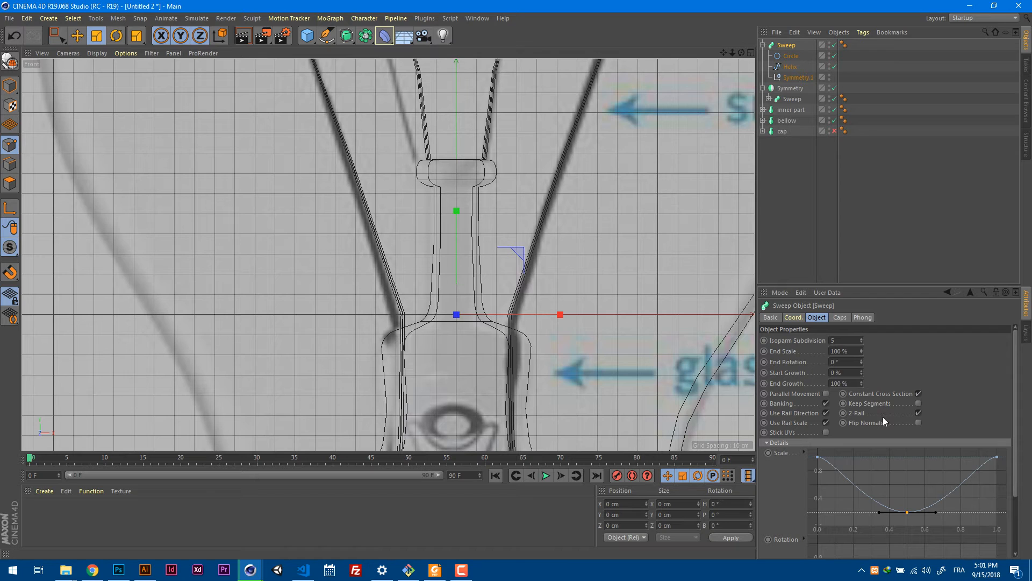
click(786, 57)
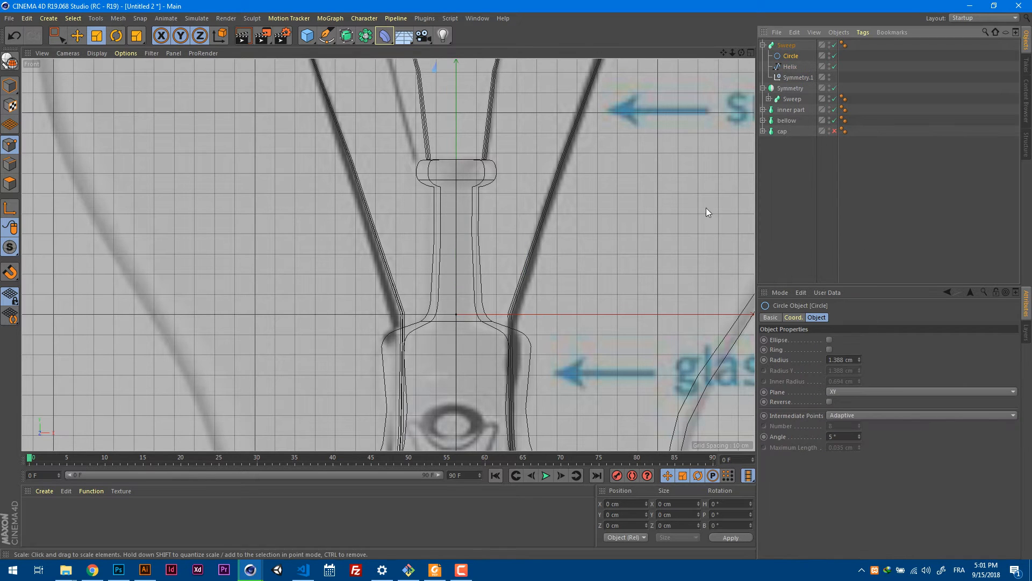
alt+right_drag(650, 284, 624, 288)
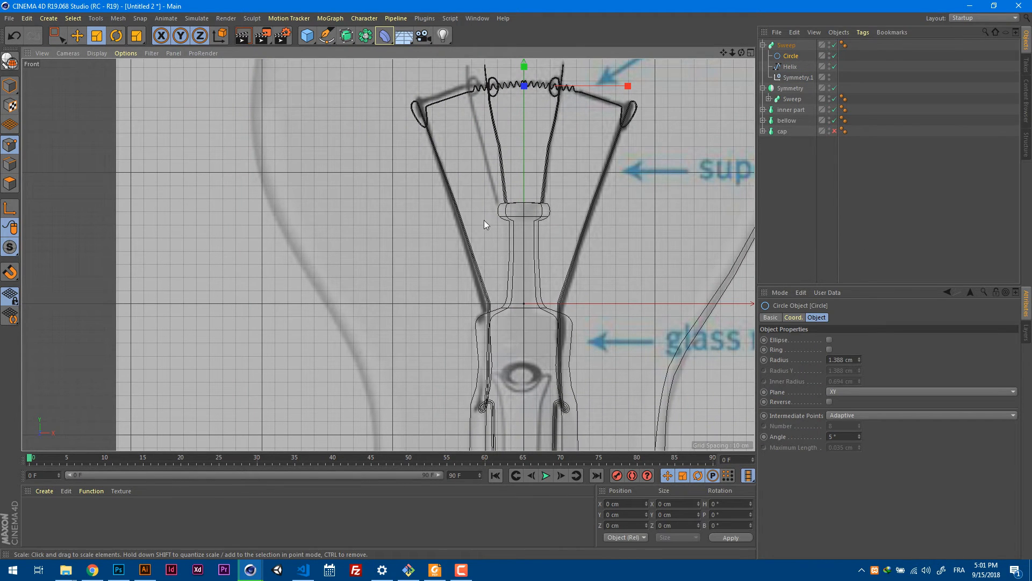
click(17, 86)
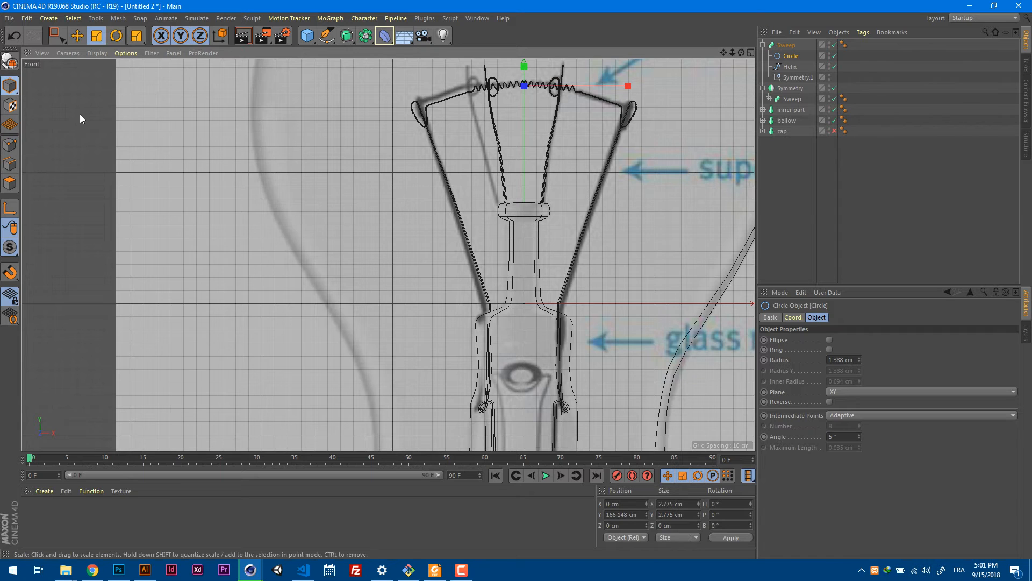
drag(581, 204, 654, 188)
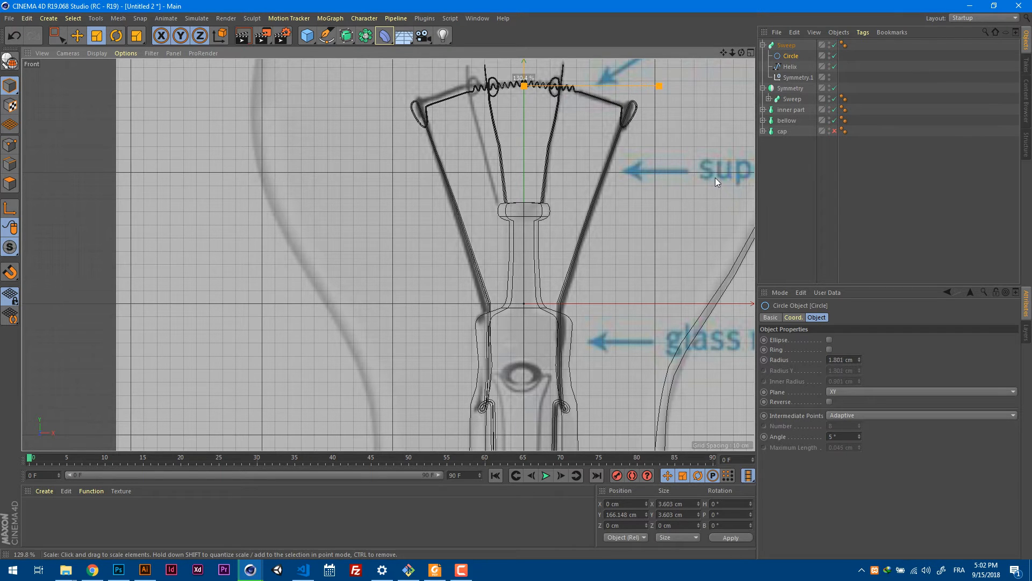
drag(757, 173, 753, 177)
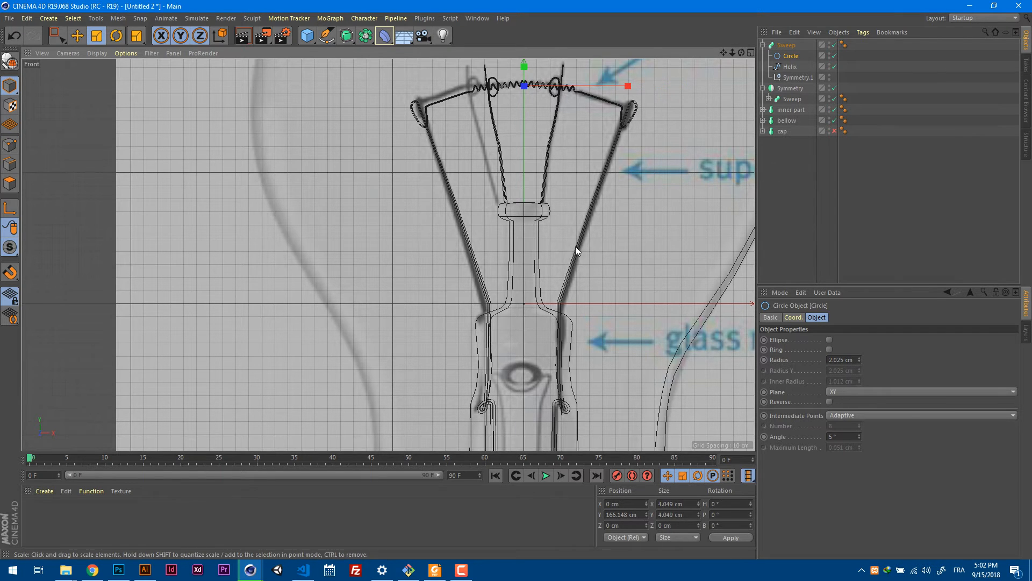
drag(576, 247, 678, 208)
drag(559, 263, 720, 226)
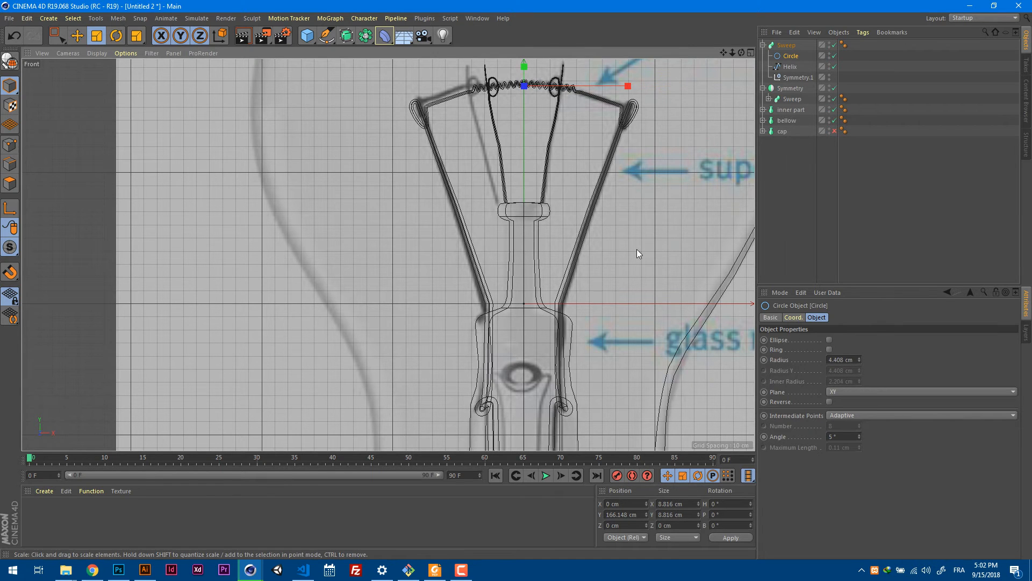
mouse_move(594, 330)
alt+right_down()
mouse_move(645, 318)
mouse_move(614, 326)
alt+right_up()
drag(614, 317, 475, 364)
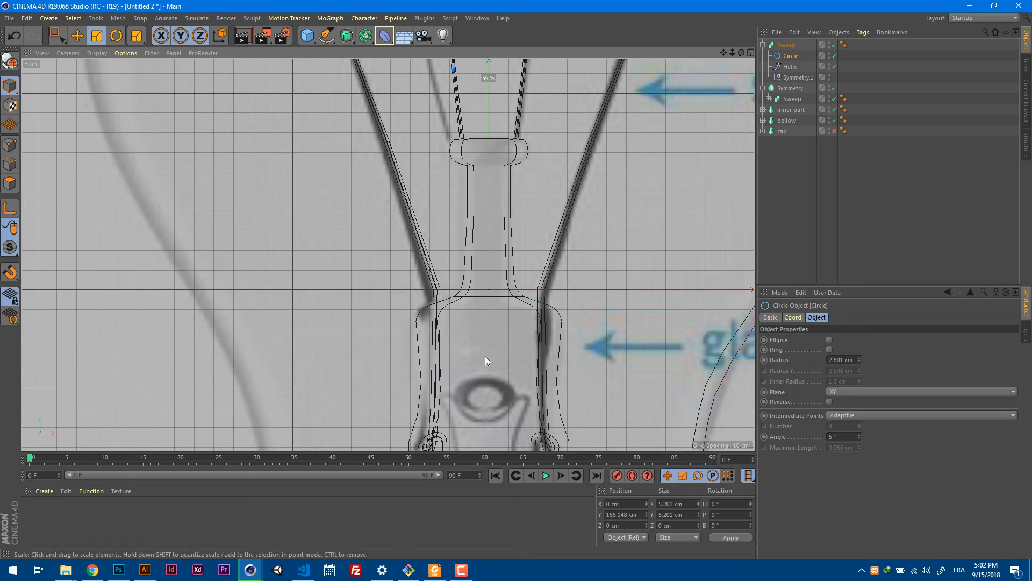
Delete the leftover Symmetry.1 object from the filament sweep and save the scene as lamp tutorial.c4d.
click(802, 77)
key(Delete)
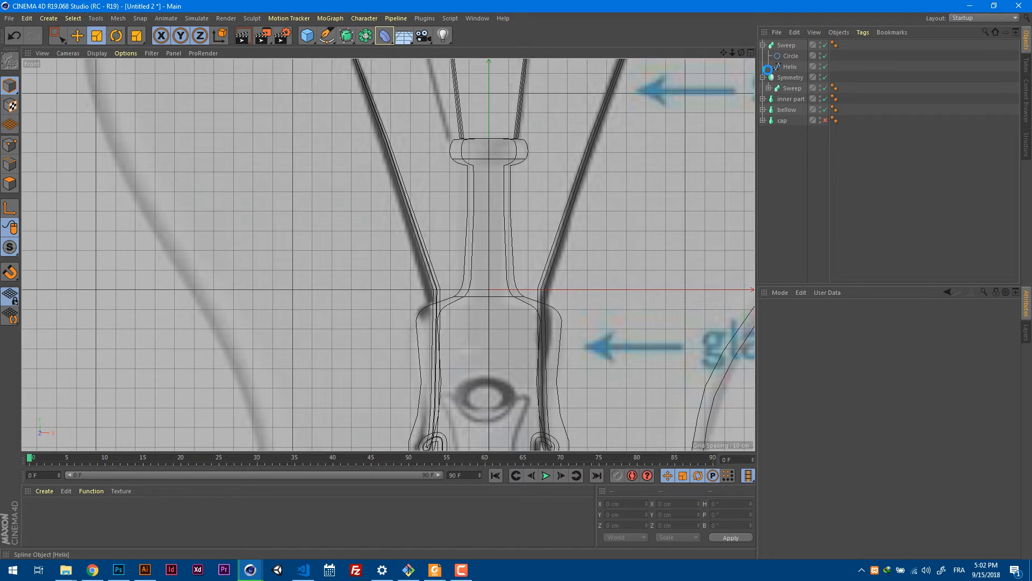
key(ctrl+s)
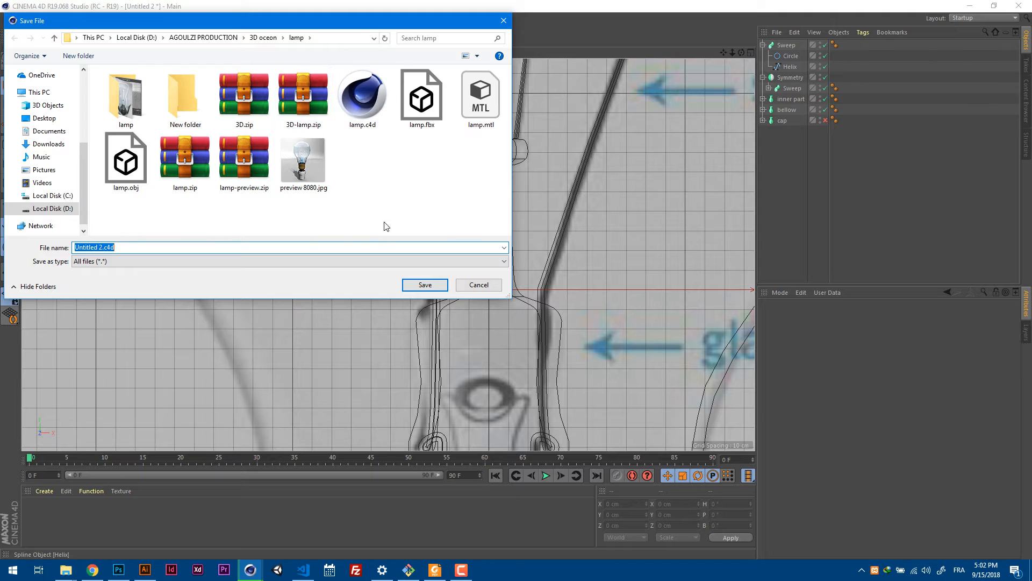
text(lamp tutorial)
key(Return)
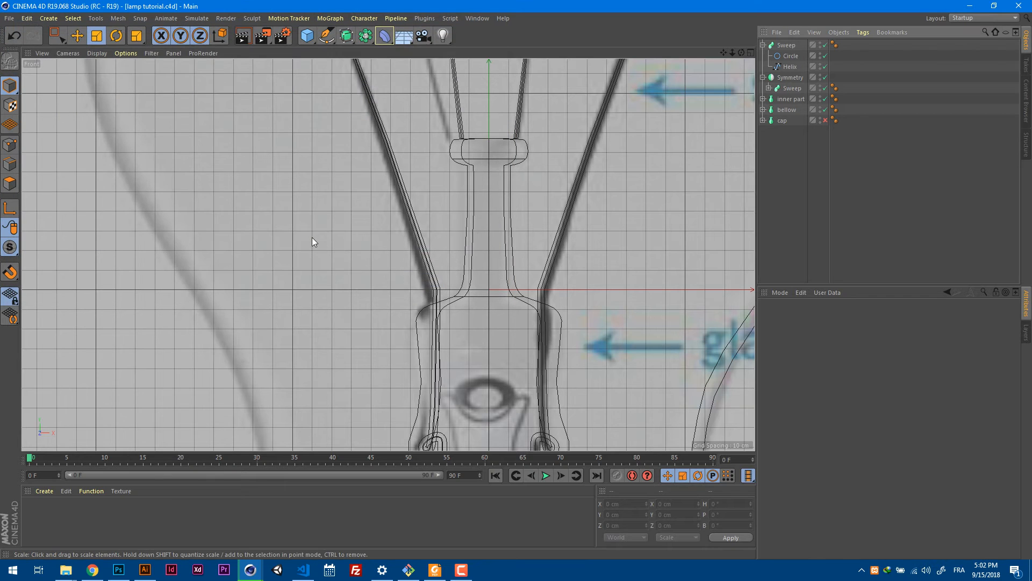
Examine in perspective how the glass mount and wires meet the screw base.
scroll(548, 218, down, 8)
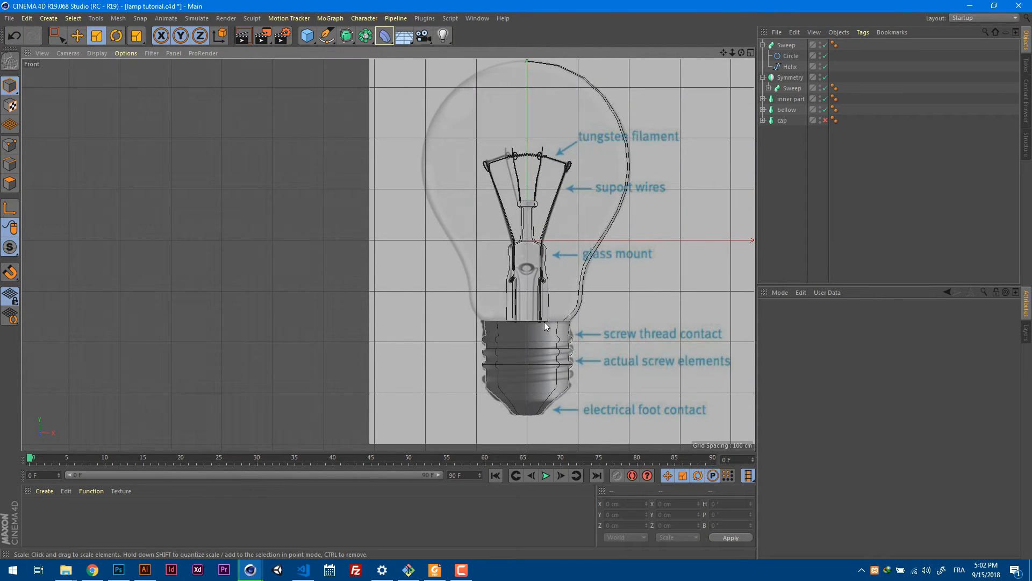
key(F1)
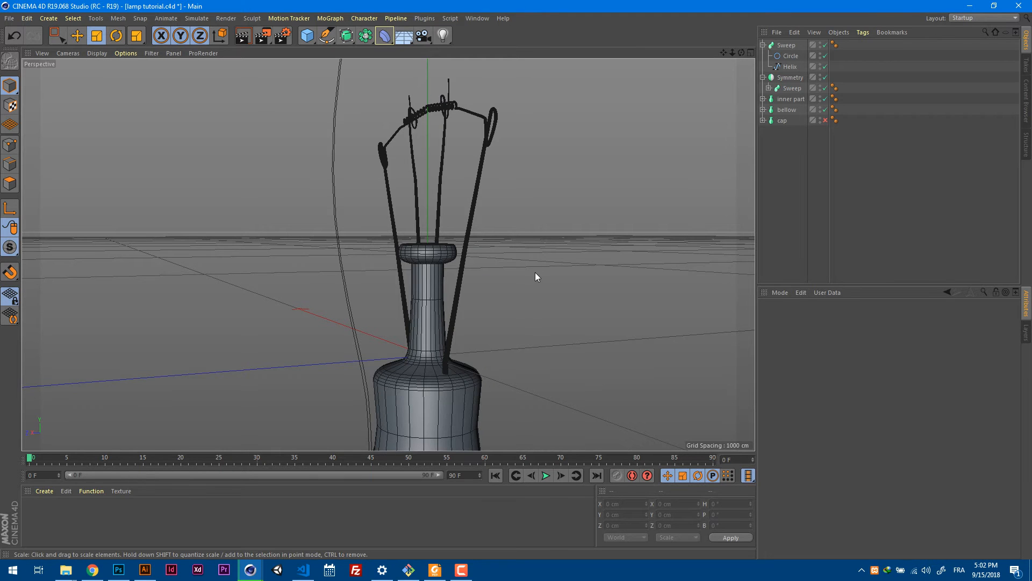
scroll(535, 272, down, 8)
alt+drag(547, 322, 630, 342)
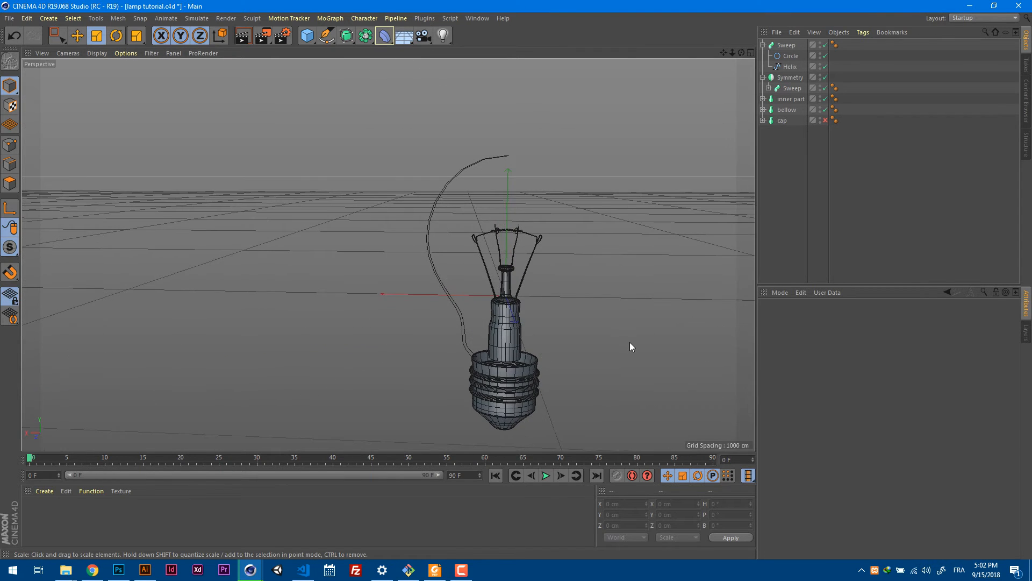
alt+middle_drag(630, 342, 548, 245)
scroll(486, 262, up, 7)
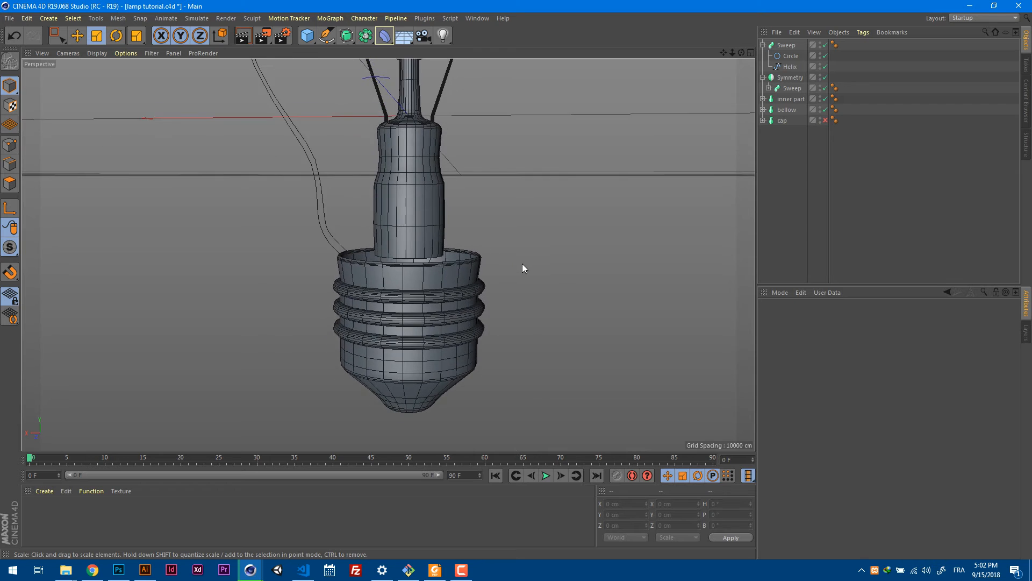
mouse_move(524, 268)
alt+mouse_down()
mouse_move(530, 294)
mouse_move(530, 269)
alt+mouse_up()
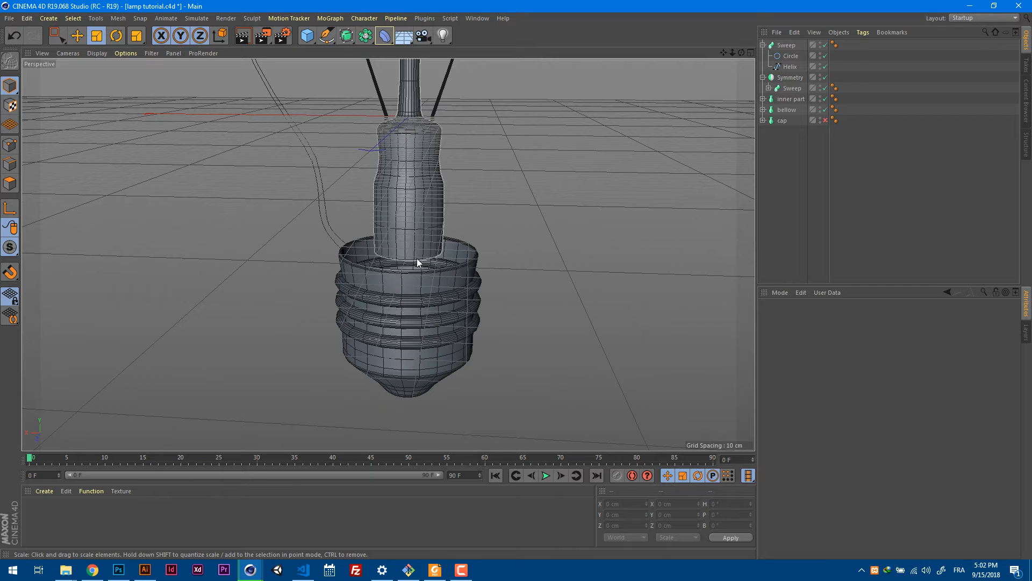
In the front view, move the bottom end point of the inner part's spline down into the screw base, to Y about -175 cm.
key(F4)
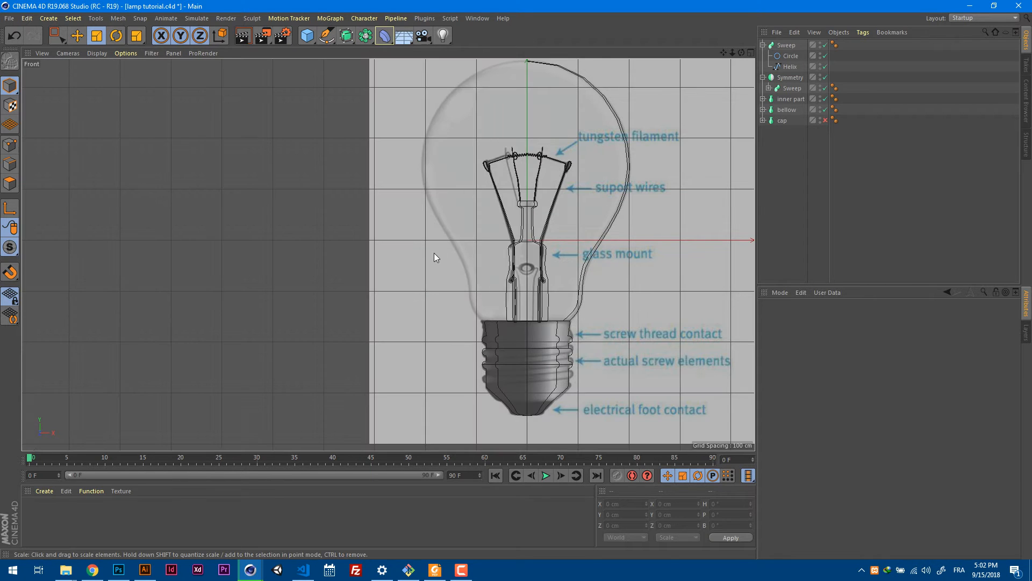
scroll(574, 307, up, 5)
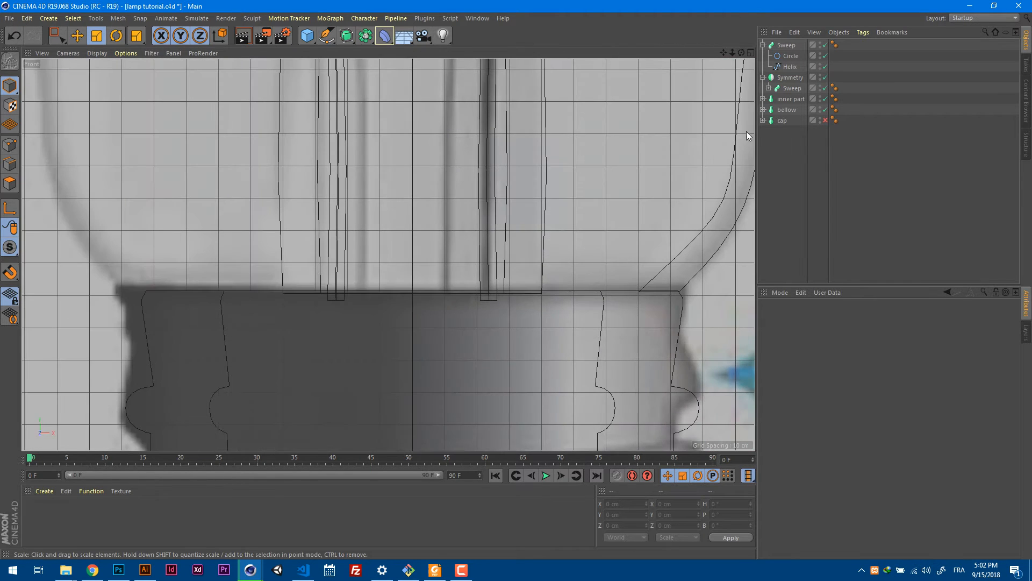
click(789, 100)
click(762, 99)
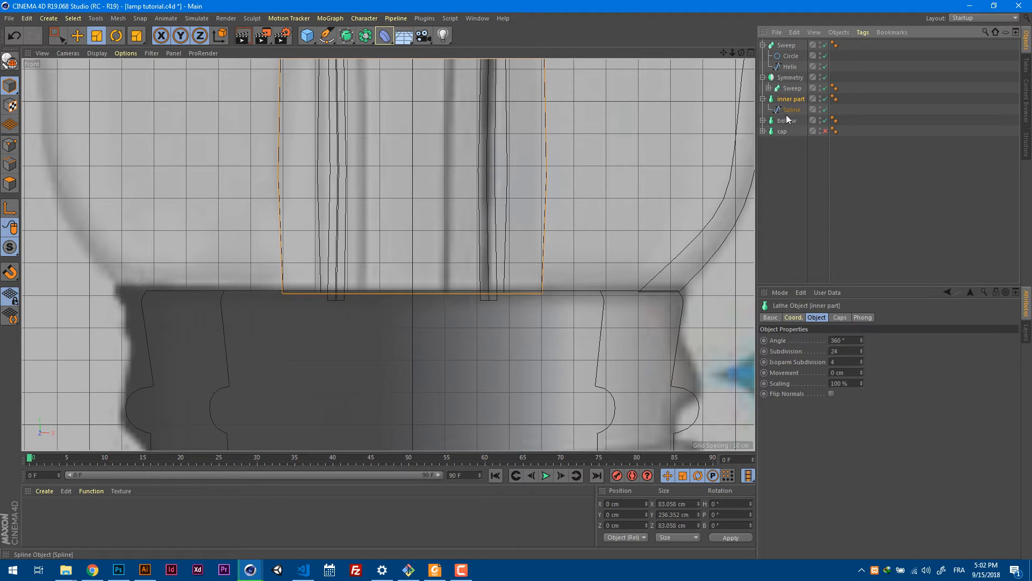
click(790, 109)
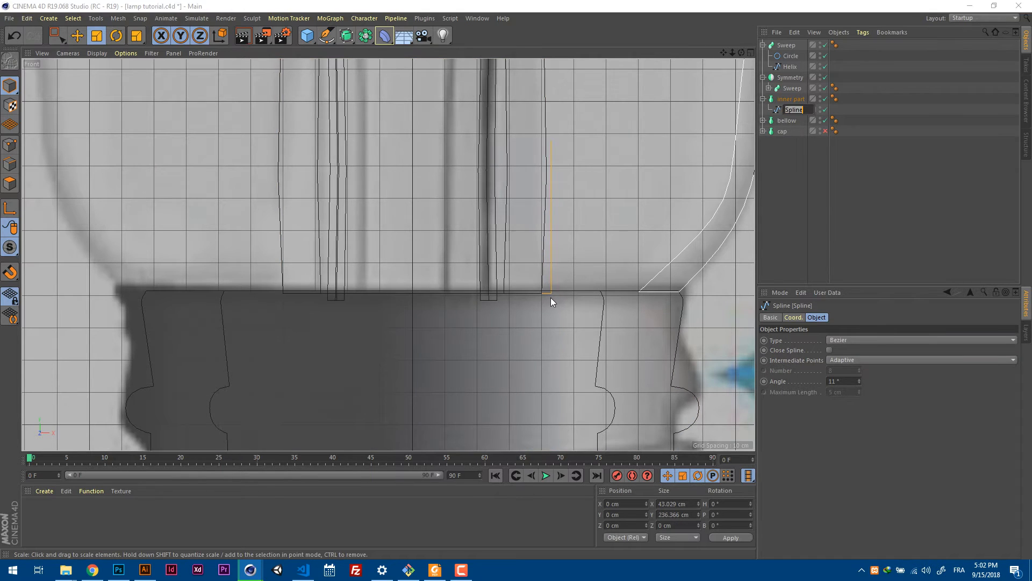
click(793, 153)
click(788, 110)
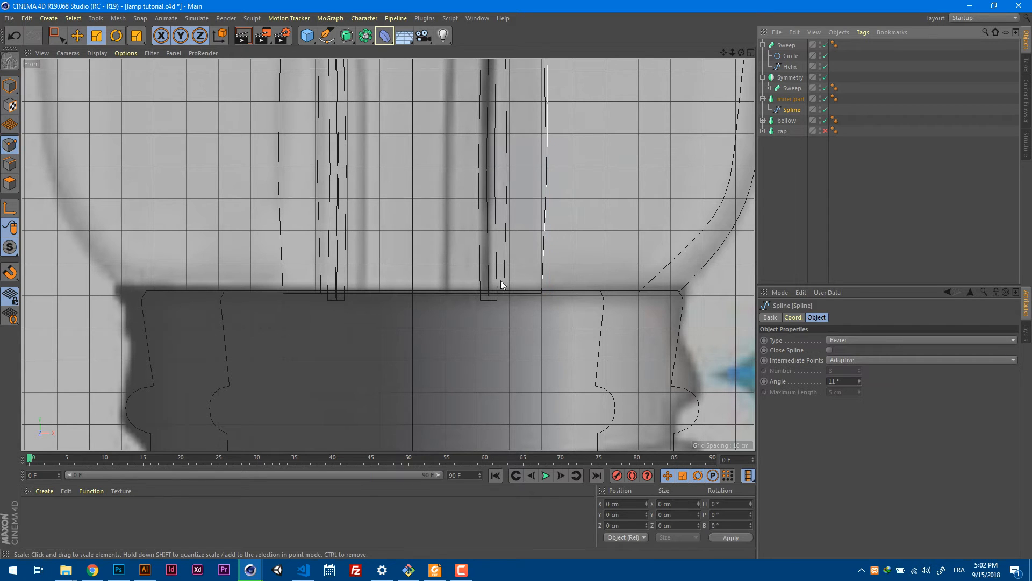
click(542, 293)
key(e)
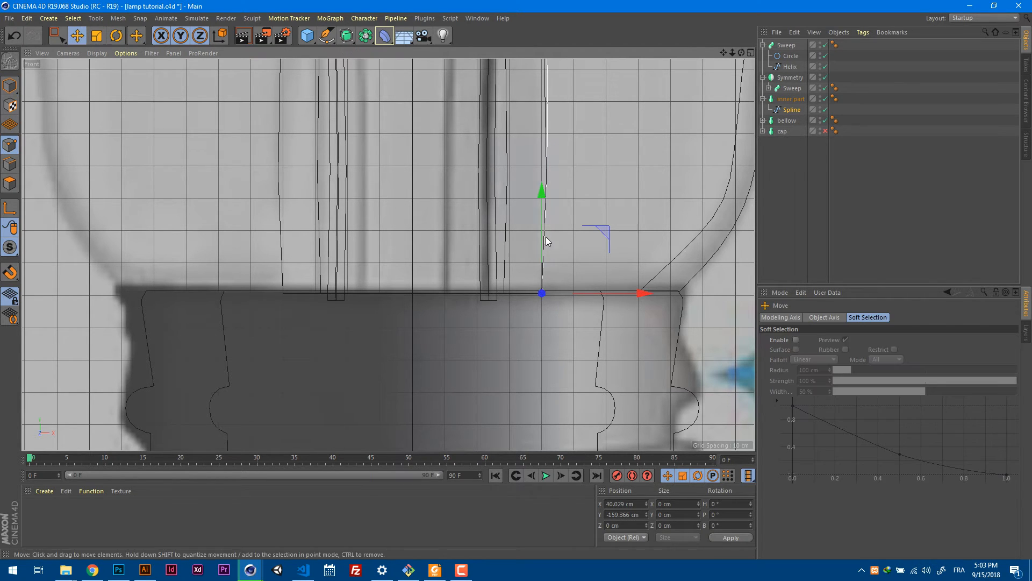
drag(546, 237, 539, 284)
scroll(518, 276, down, 3)
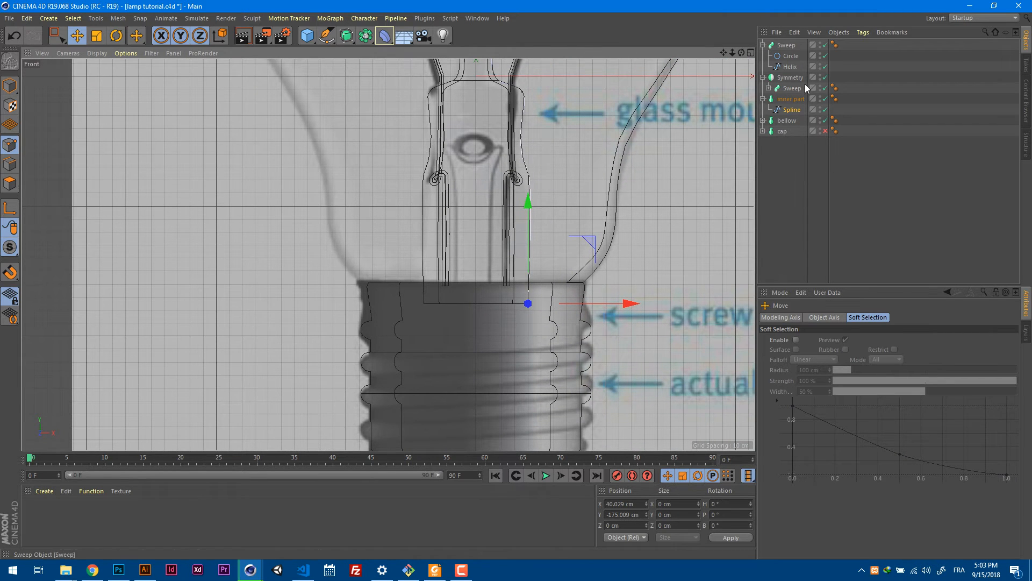
Select the Helix spline's two bottom end points and move them straight down along the world axis into the screw base.
click(790, 67)
click(506, 288)
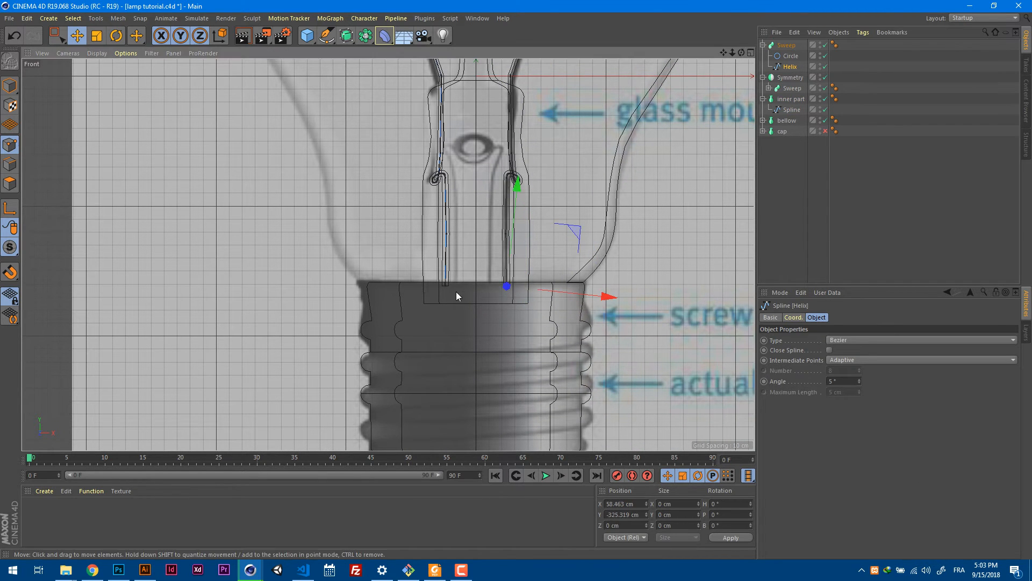
shift+click(447, 284)
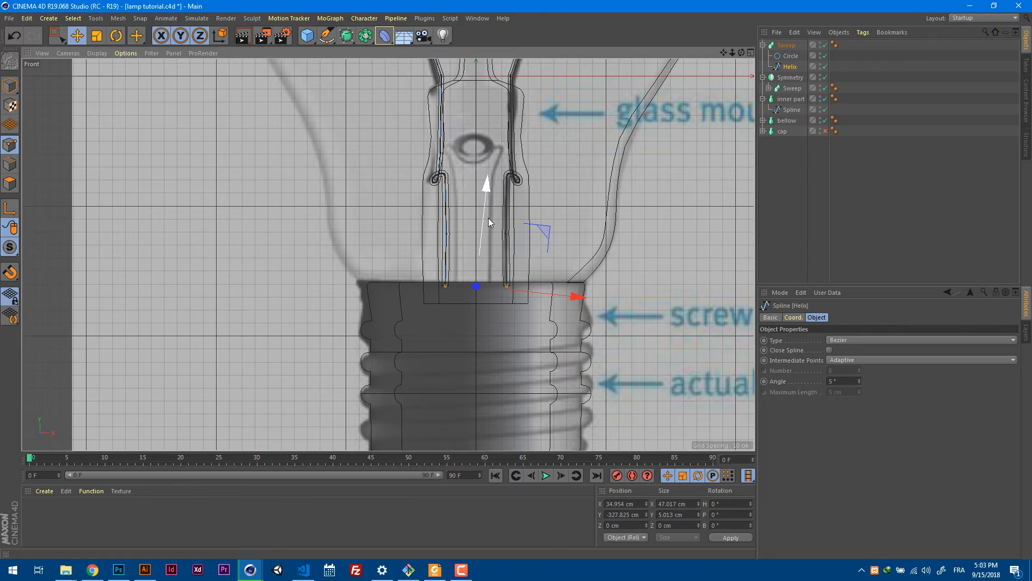
scroll(488, 217, down, 5)
scroll(523, 216, up, 8)
scroll(529, 214, up, 2)
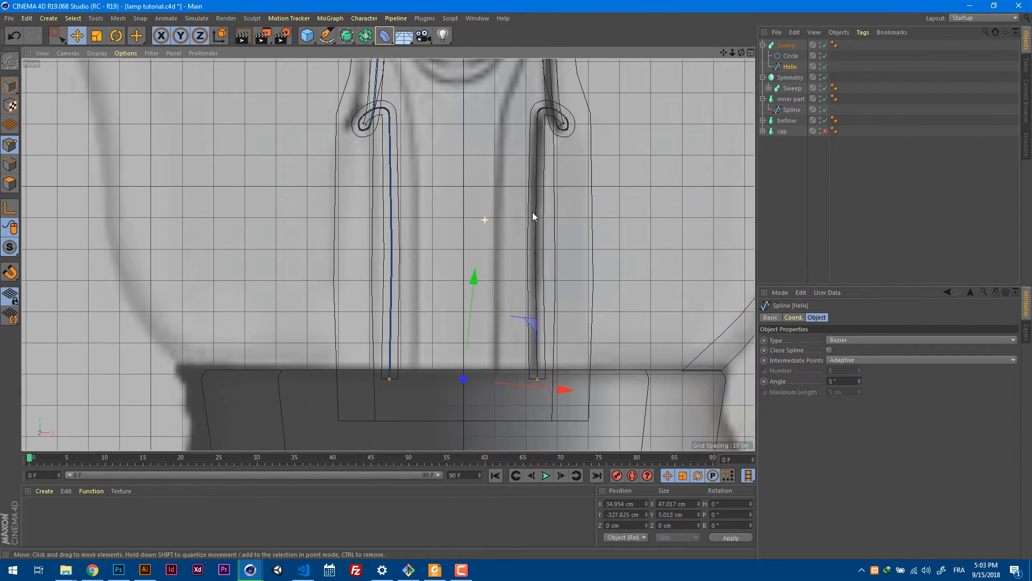
click(219, 35)
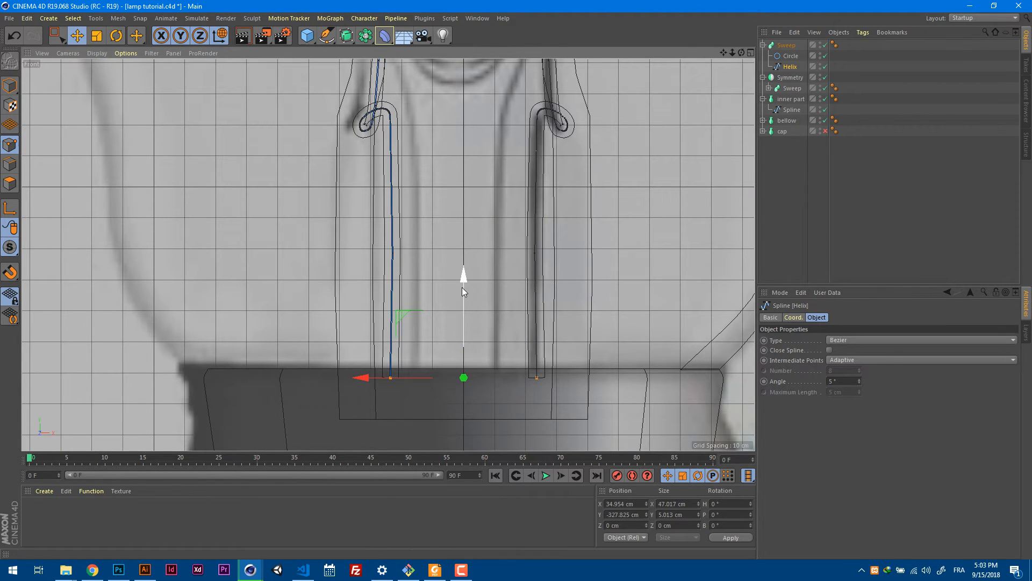
drag(463, 289, 466, 345)
click(220, 38)
scroll(446, 228, down, 5)
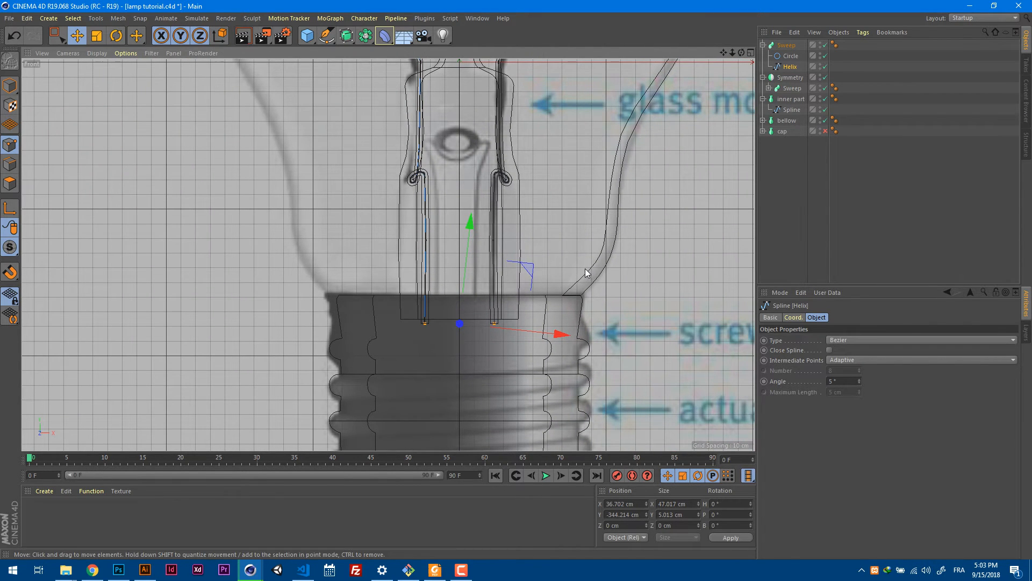
Re-enable the cap glass lathe and clear the selection, viewing the complete bulb in perspective.
key(F1)
scroll(565, 272, down, 2)
alt+drag(545, 282, 602, 252)
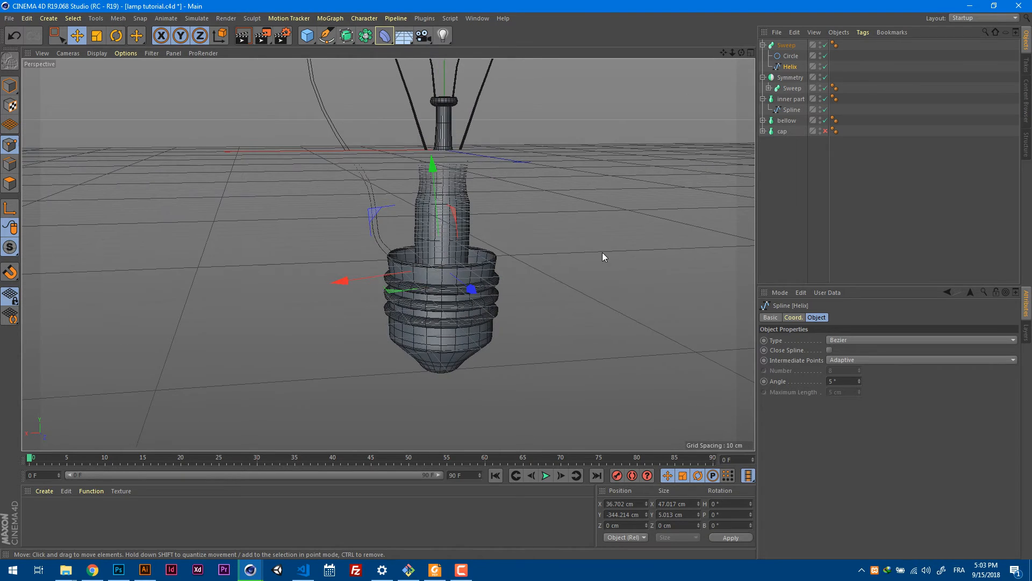
alt+middle_drag(596, 233, 592, 244)
scroll(555, 254, down, 3)
mouse_move(554, 253)
alt+mouse_down()
mouse_move(518, 282)
mouse_move(580, 293)
mouse_move(546, 274)
mouse_move(562, 235)
alt+mouse_up()
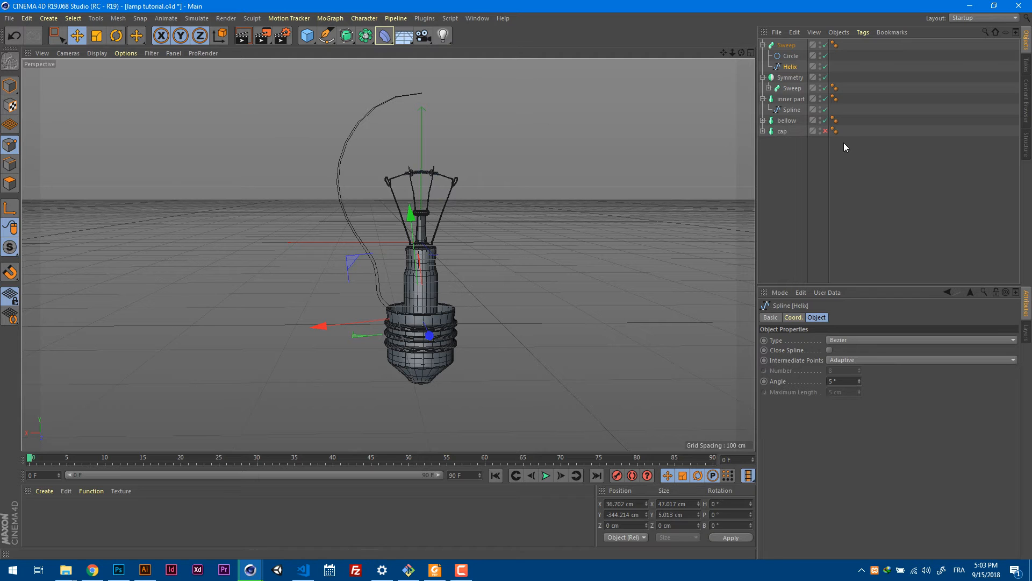
click(825, 130)
click(789, 182)
alt+drag(699, 201, 589, 269)
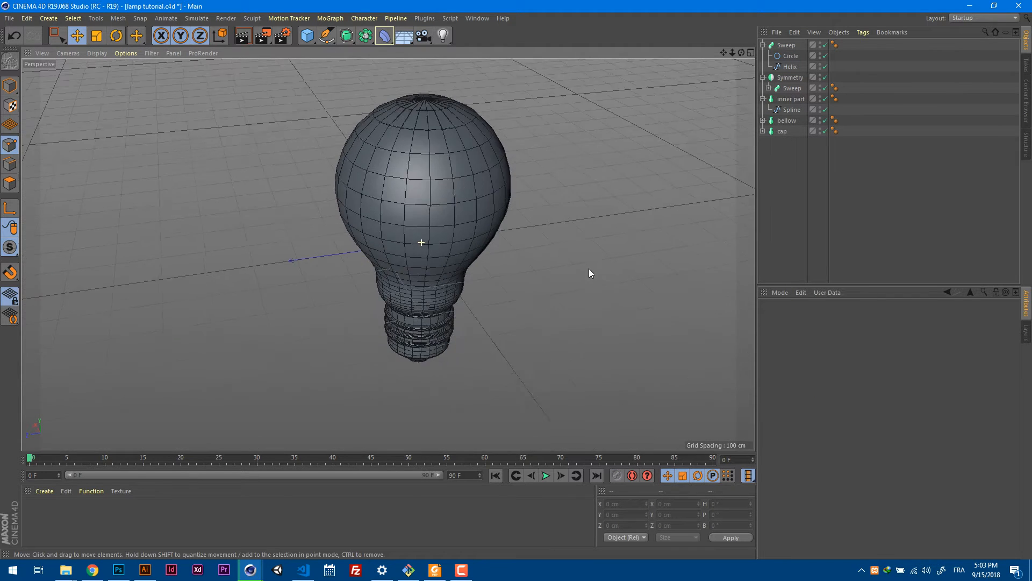
Collapse the object hierarchies and group the Sweep, Symmetry and inner part objects under one null.
click(763, 45)
click(763, 56)
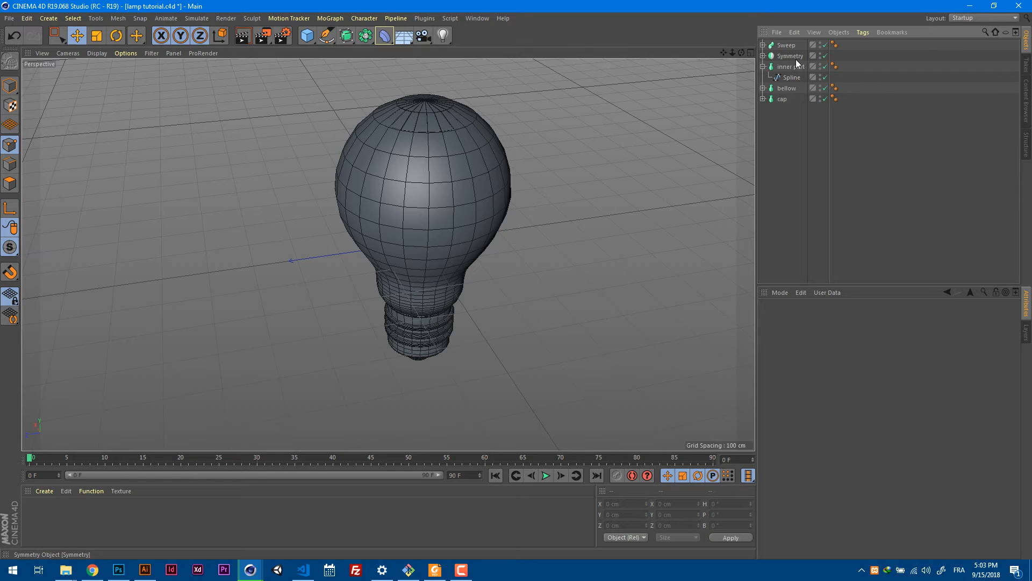
click(763, 66)
click(786, 67)
shift+click(786, 45)
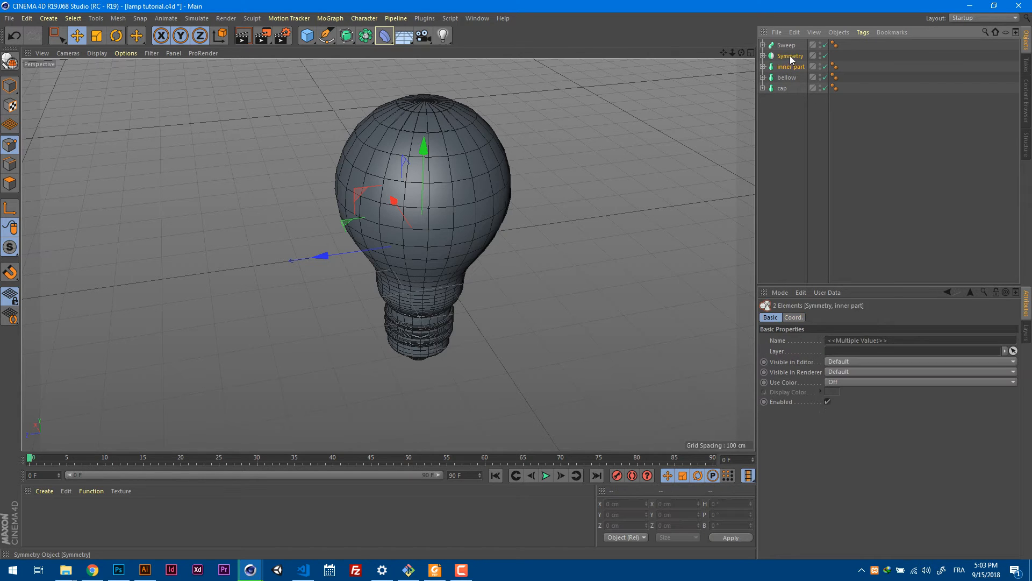
shift+click(793, 56)
key(alt+g)
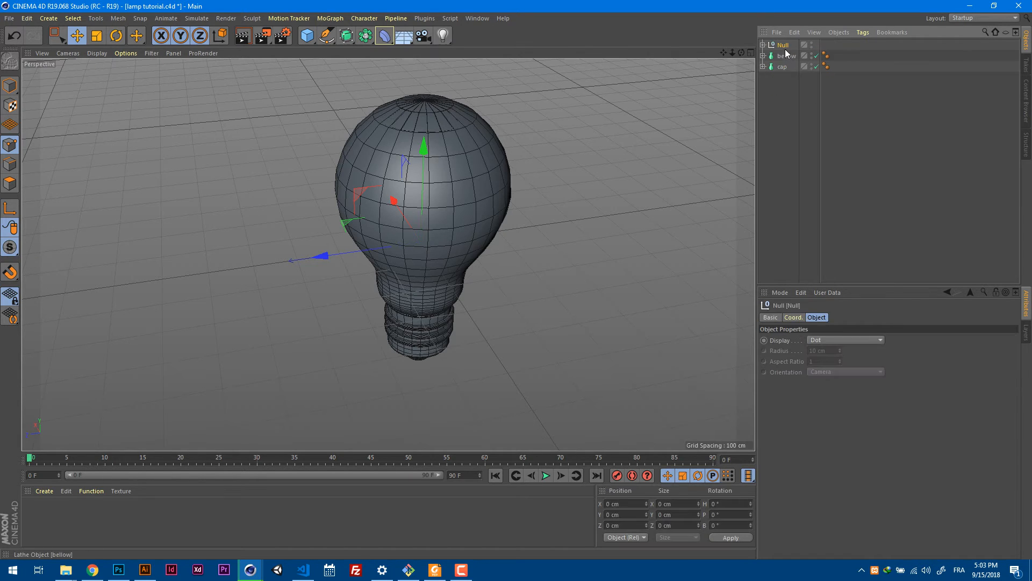
Rename the new null to "inner parts" and clear the selection.
double_click(785, 45)
key(BackSpace)
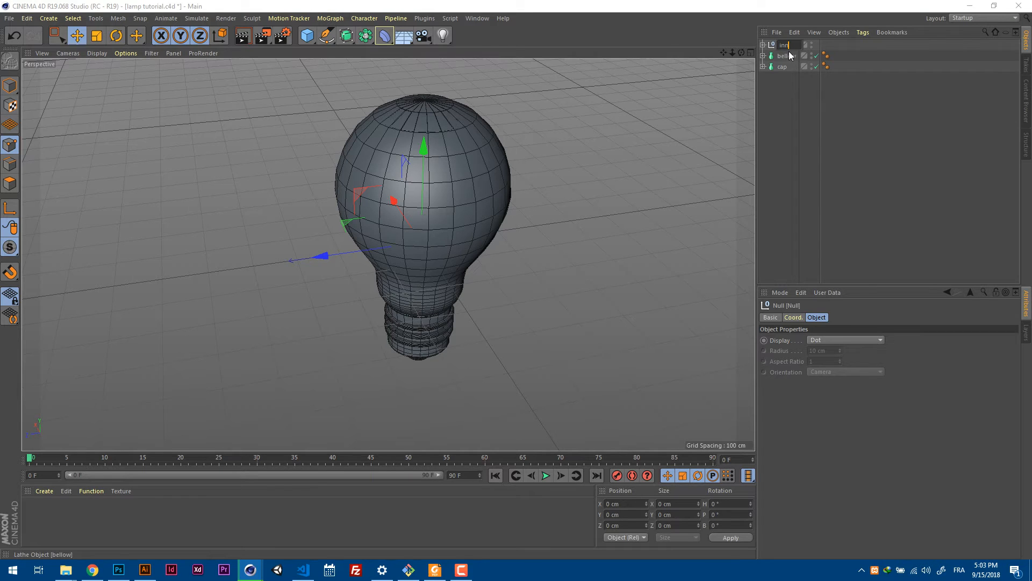
text(inner)
text( parts)
key(Return)
click(798, 75)
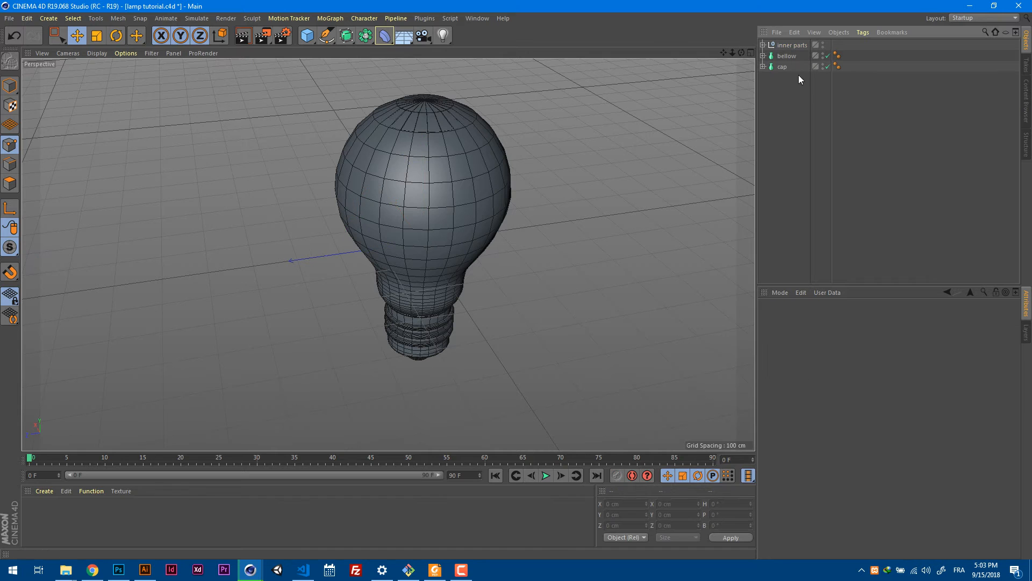
Check the bellow and cap lathes on the bulb from below and above, and save the scene.
click(786, 56)
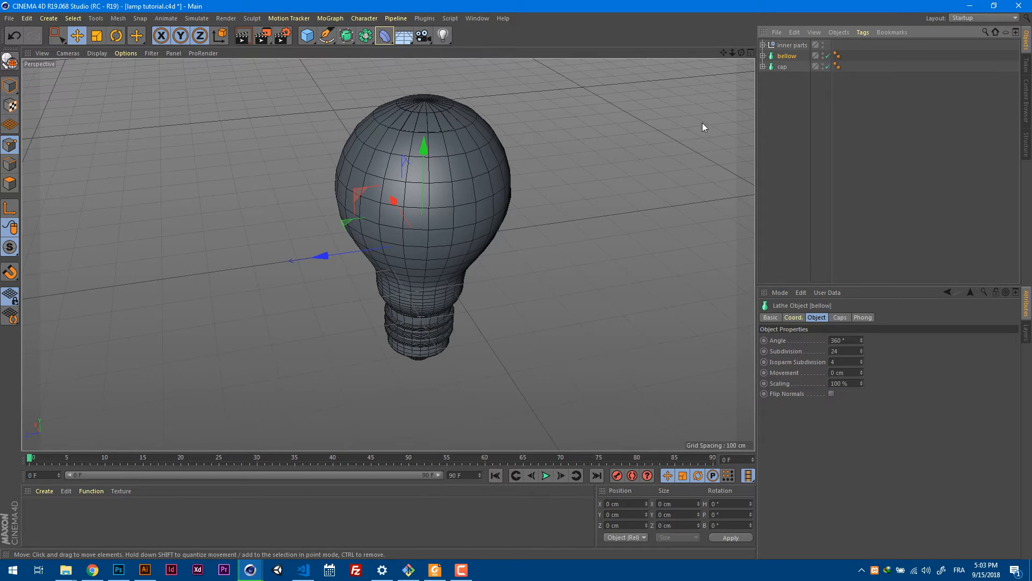
alt+drag(618, 240, 627, 184)
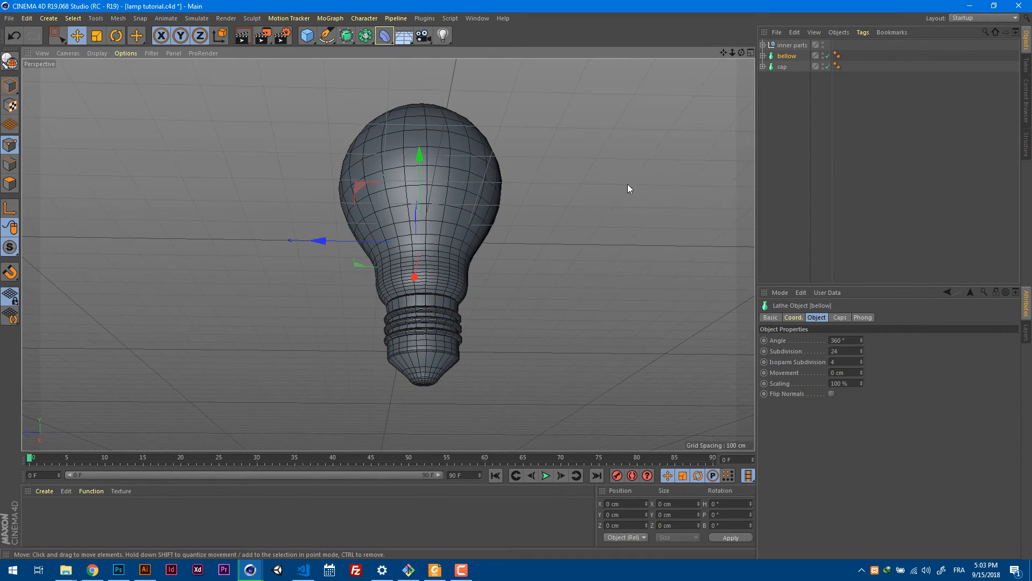
click(782, 67)
alt+drag(682, 142, 614, 209)
key(ctrl+s)
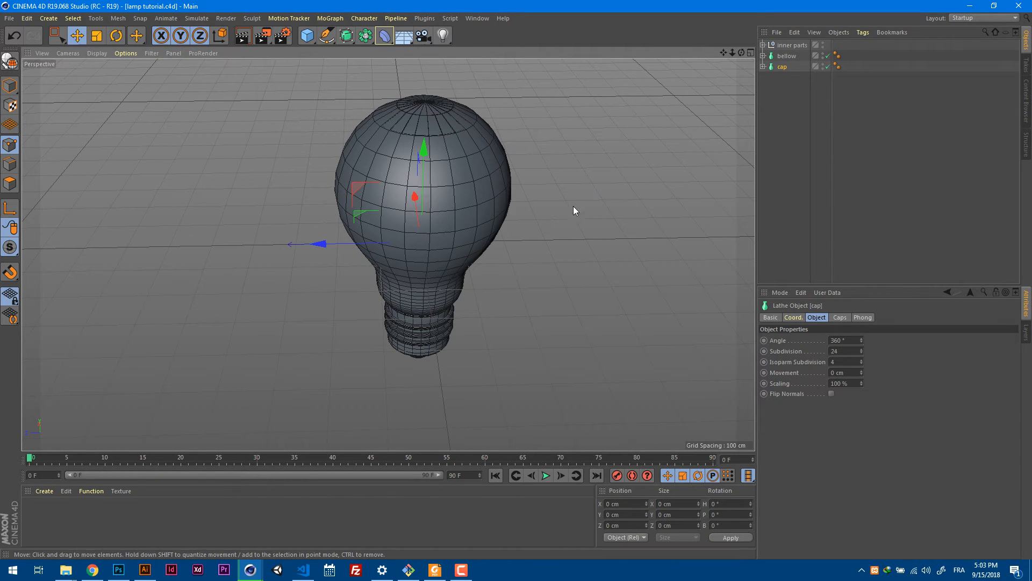
Group the inner parts, bellow and cap objects under one null and name it "object".
mouse_move(544, 189)
alt+mouse_down()
mouse_move(558, 231)
mouse_move(546, 188)
mouse_move(545, 203)
mouse_move(587, 178)
mouse_move(575, 156)
mouse_move(538, 183)
mouse_move(544, 176)
alt+mouse_up()
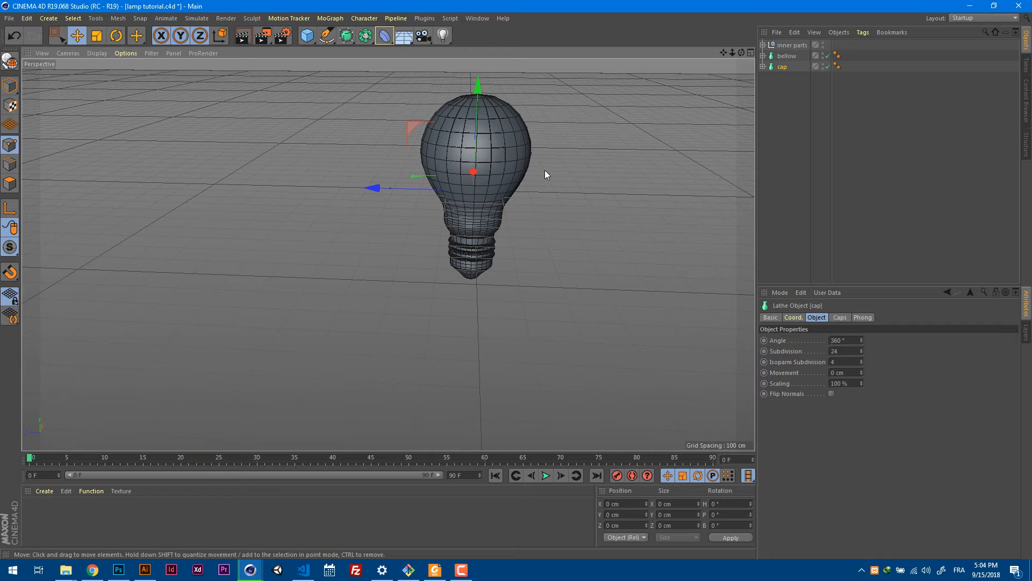
alt+drag(673, 125, 514, 217)
key(ctrl+z)
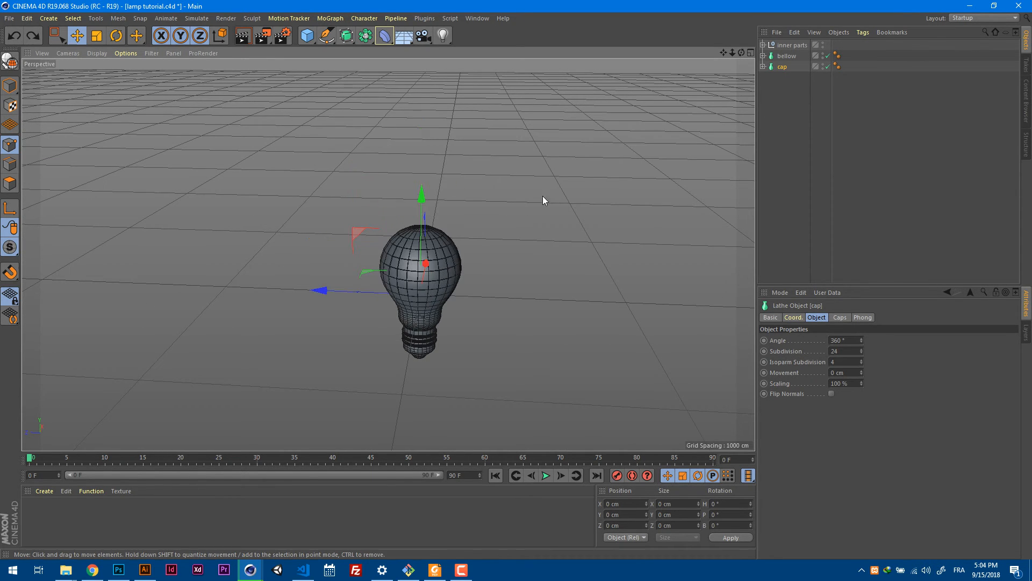
drag(883, 100, 742, 32)
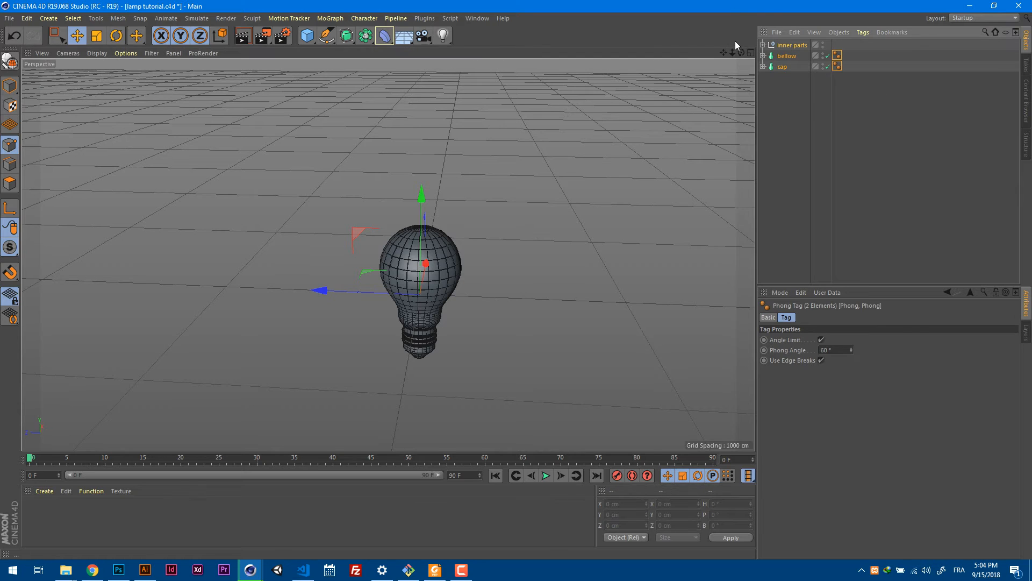
key(alt+g)
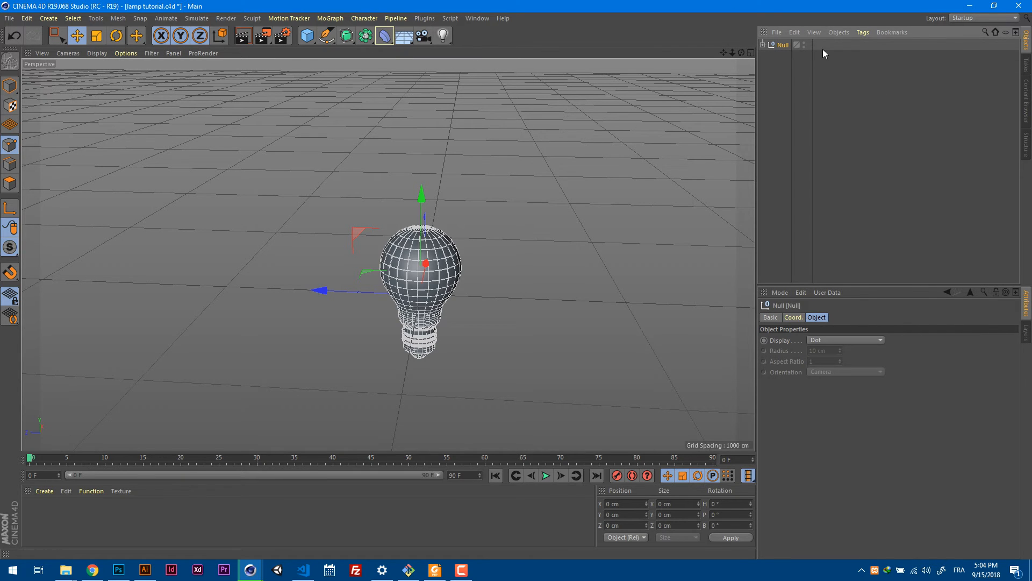
double_click(783, 45)
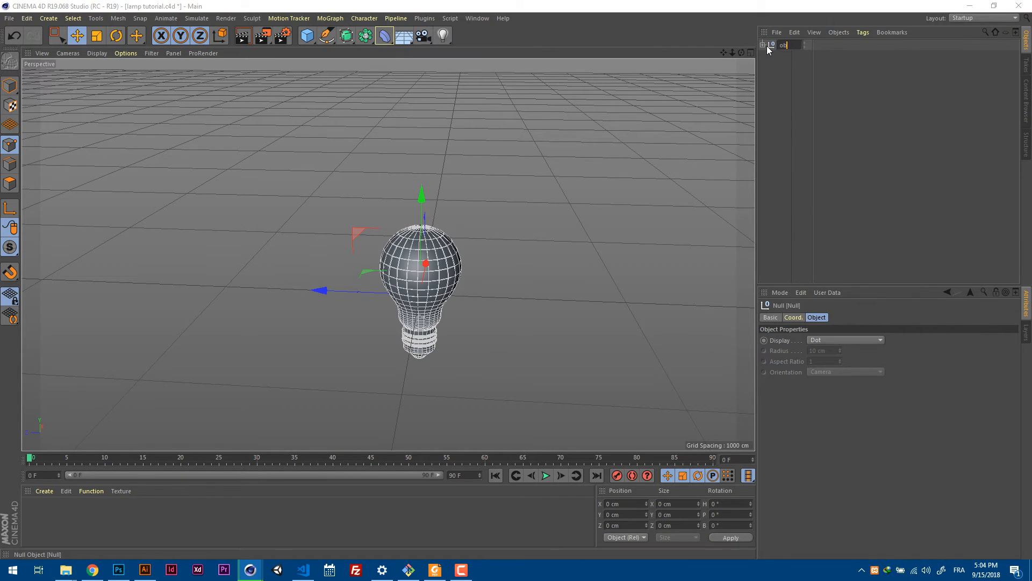
text(object)
key(Return)
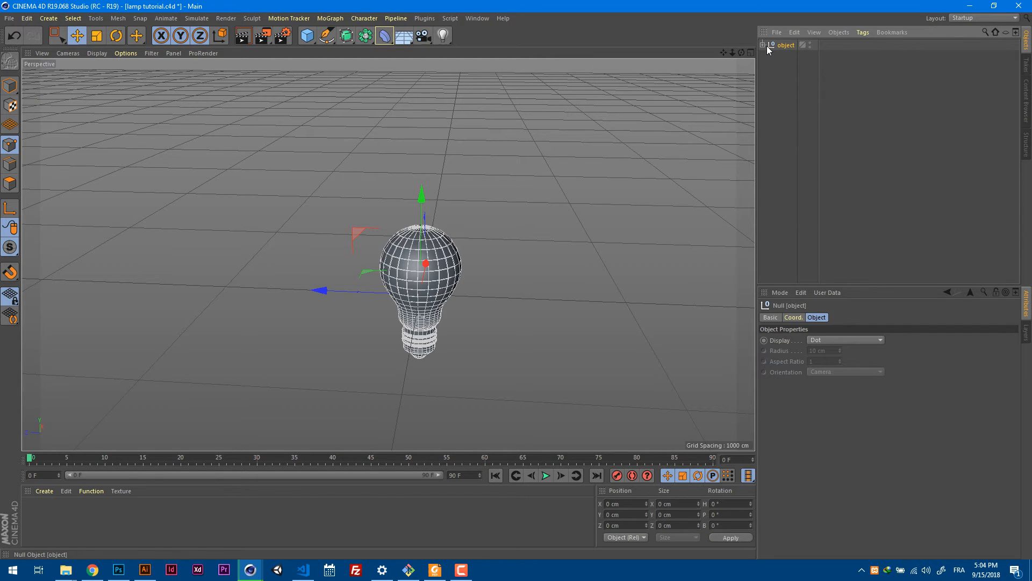
In model mode, raise the whole bulb group along the Y axis to about 408 cm.
click(9, 85)
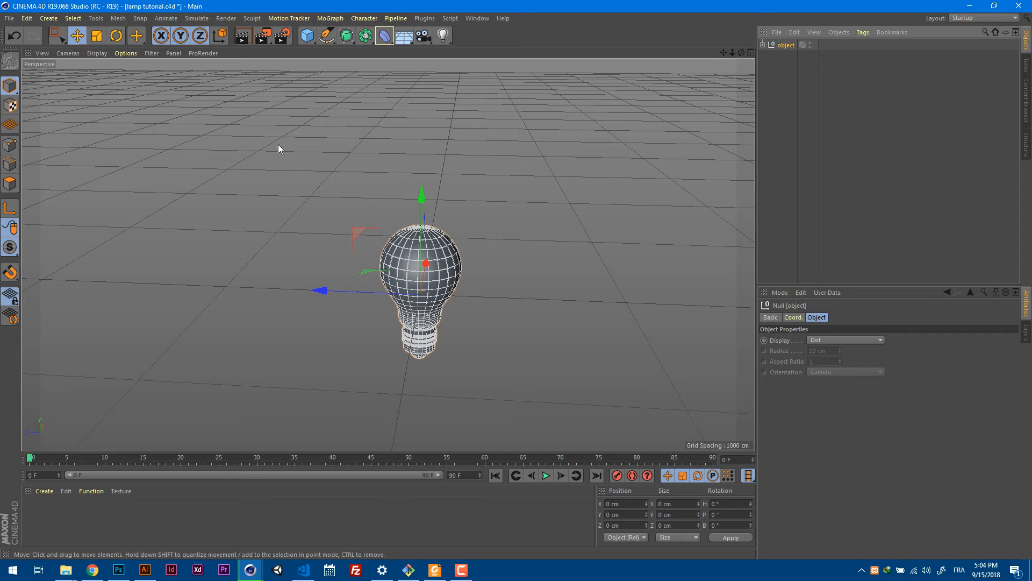
drag(419, 194, 421, 120)
alt+drag(475, 214, 478, 178)
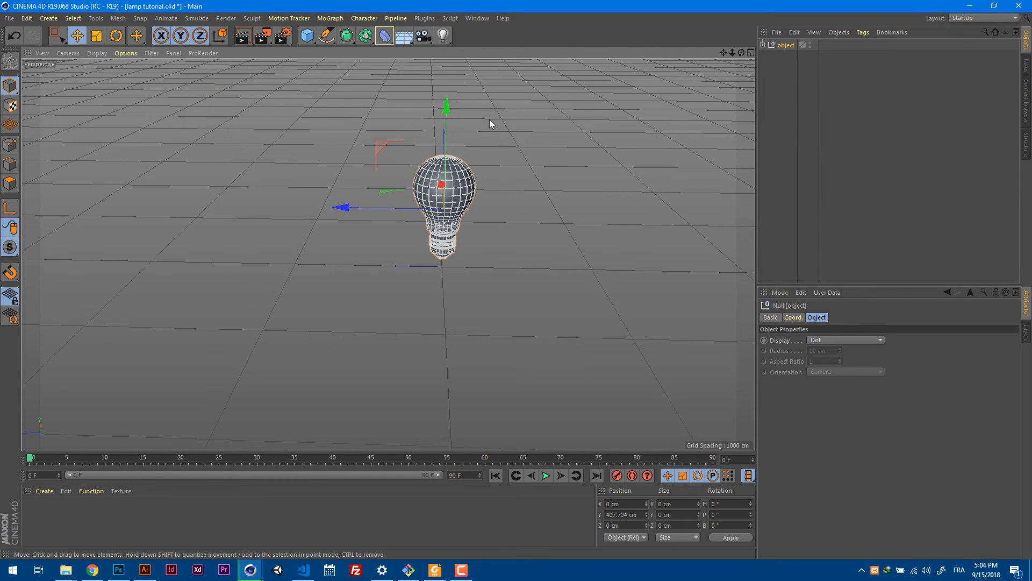
Add a Sphere primitive and enlarge its radius to about 2626 cm so that it surrounds the bulb.
click(308, 37)
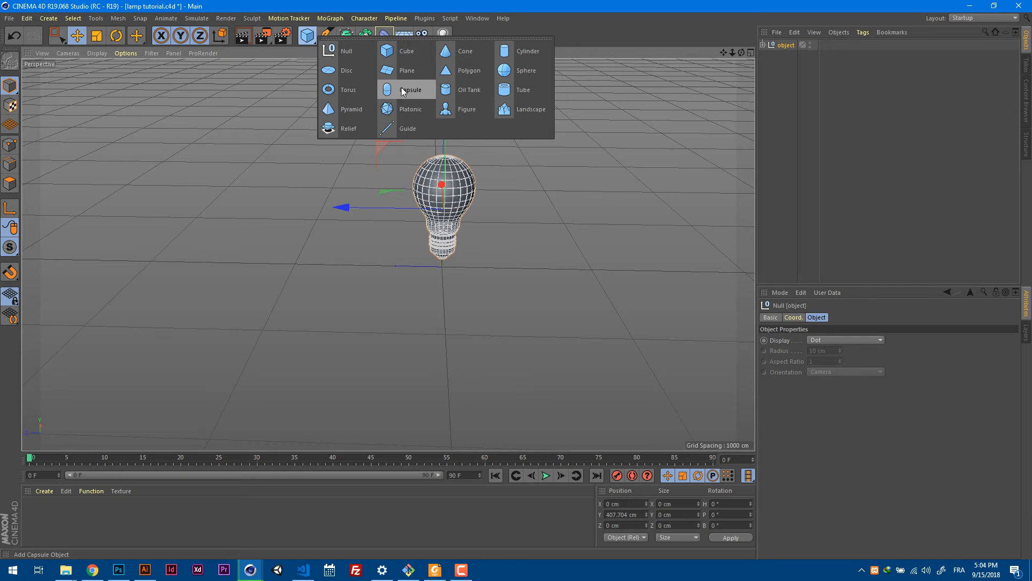
click(515, 75)
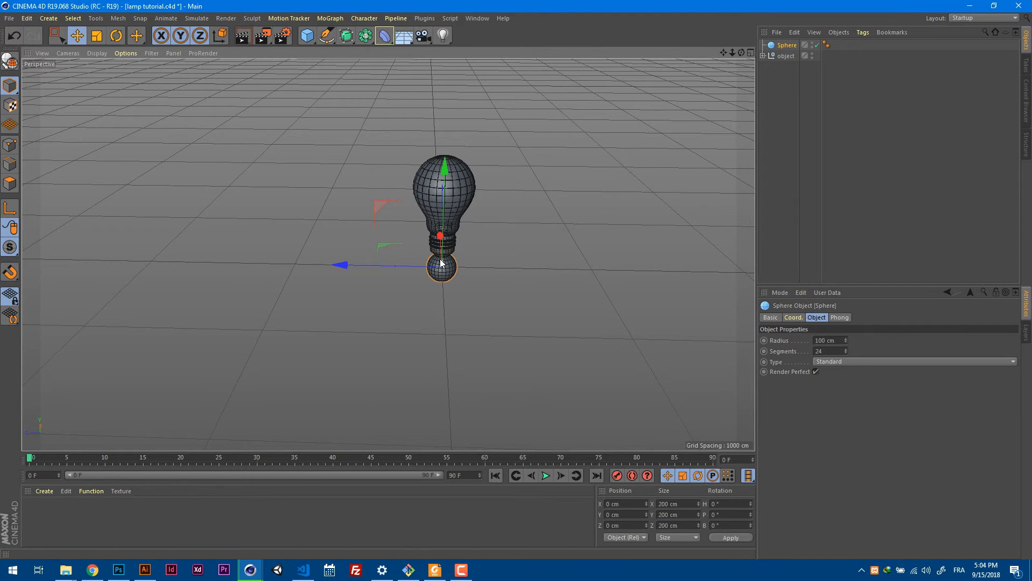
drag(441, 264, 503, 200)
In the front view, move the sphere up along the Y axis to about 731 cm.
key(F3)
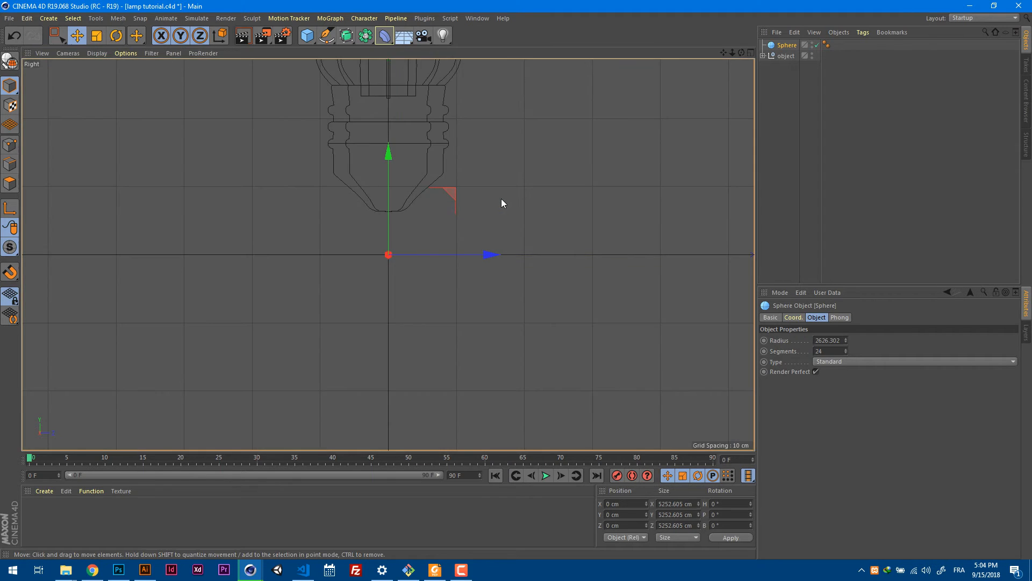
key(F4)
alt+right_drag(502, 199, 390, 259)
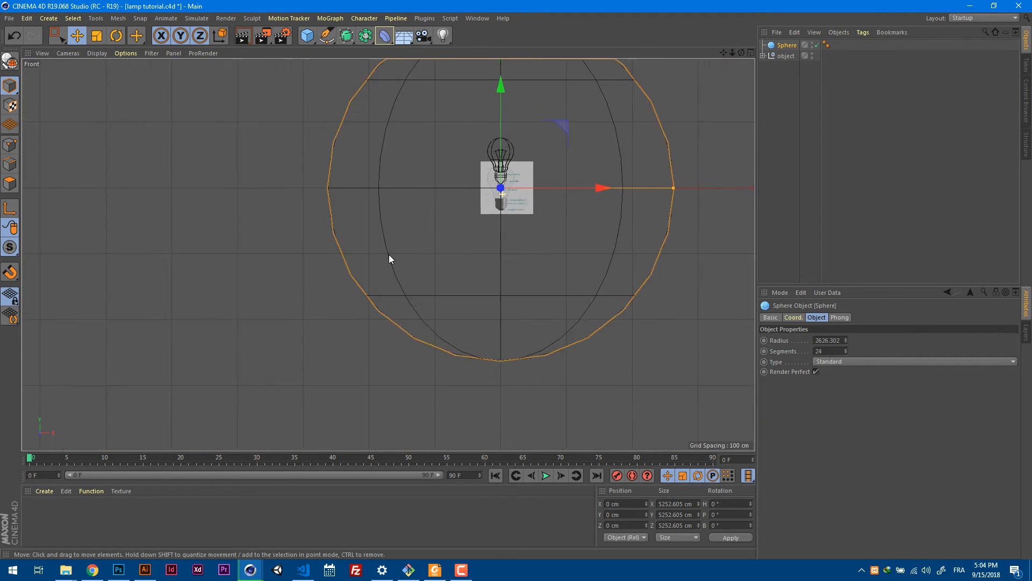
drag(499, 131, 512, 89)
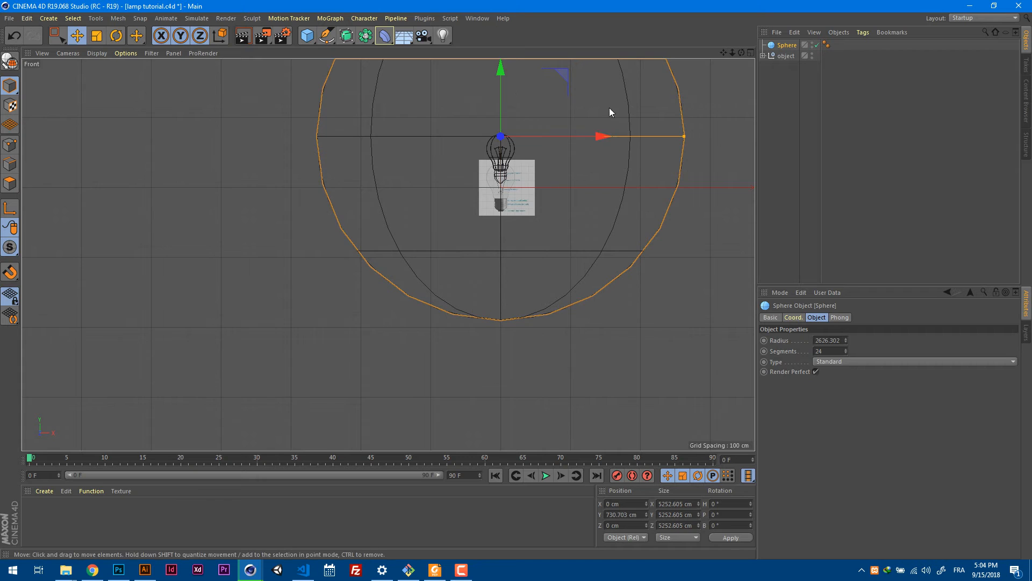
alt+middle_drag(609, 110, 542, 228)
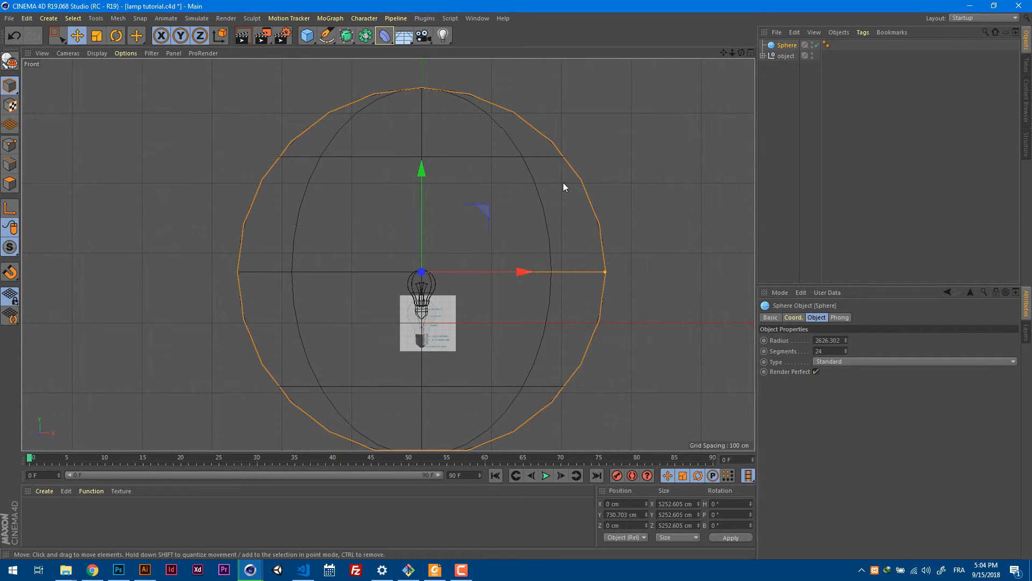
Convert the sphere into an editable polygon object.
key(c)
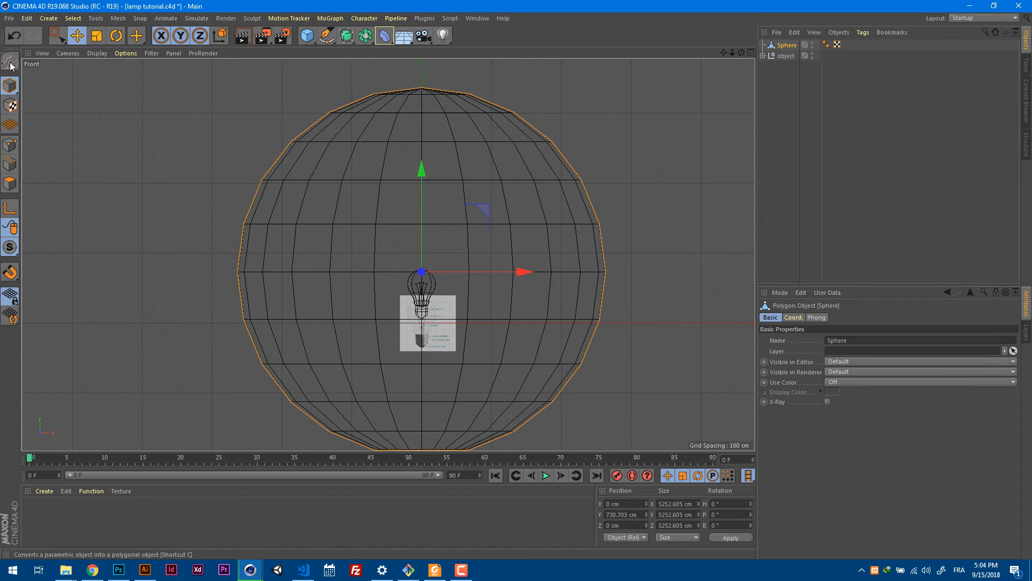
click(14, 35)
click(10, 62)
In edge mode, rectangle-select all edges above the sphere's equator, including hidden ones, and delete them.
click(11, 166)
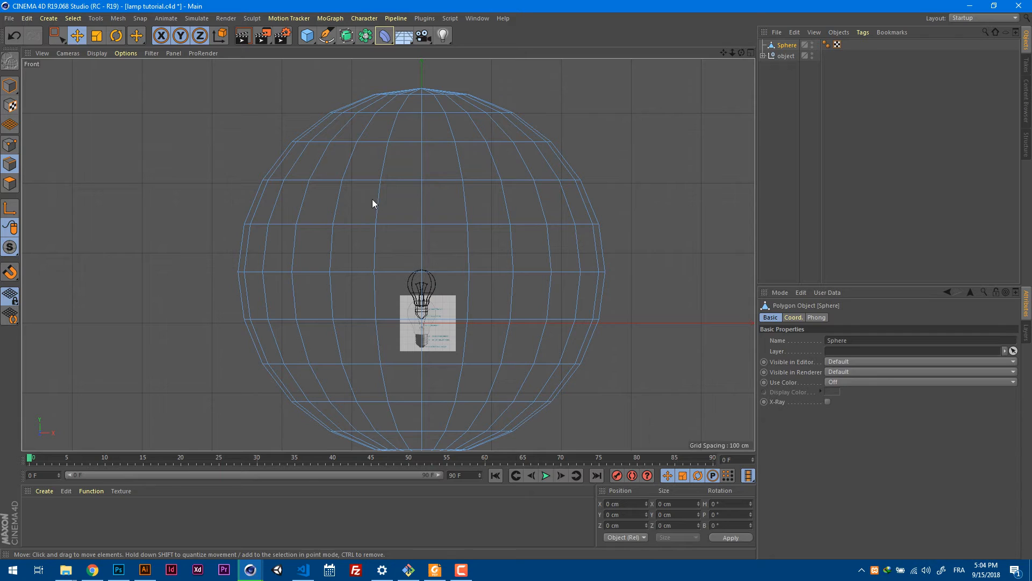
key(0)
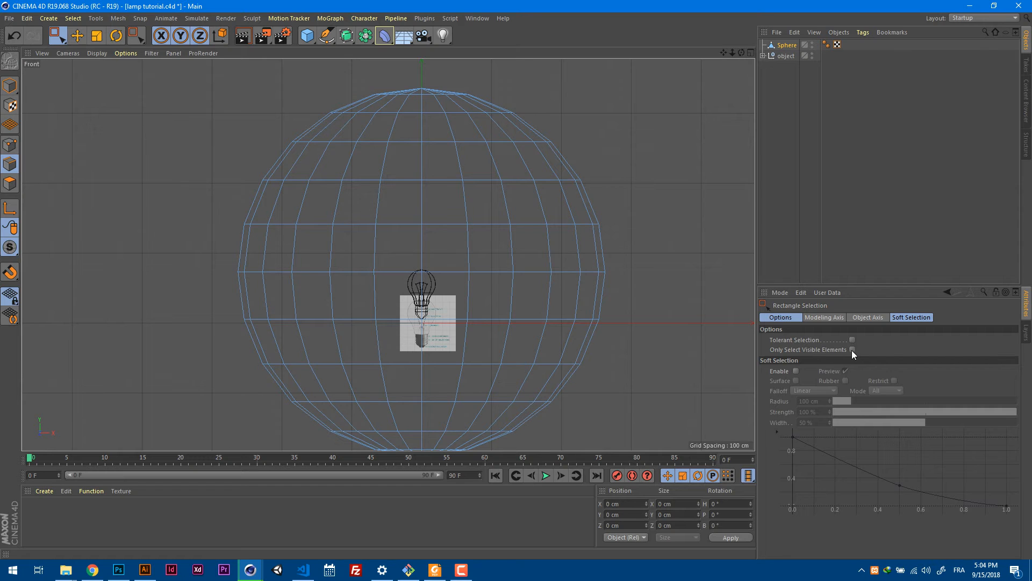
drag(199, 72, 721, 244)
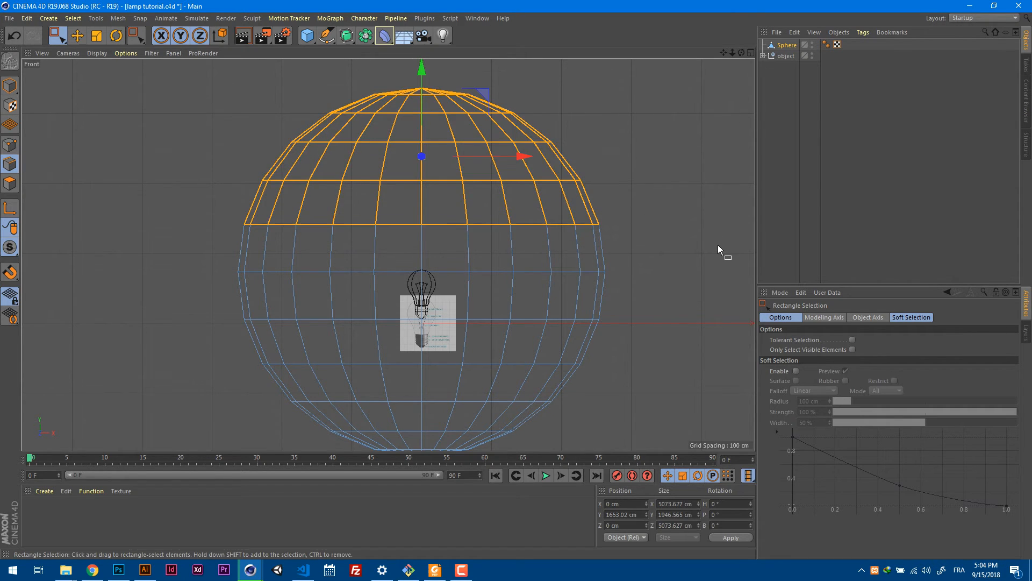
key(Delete)
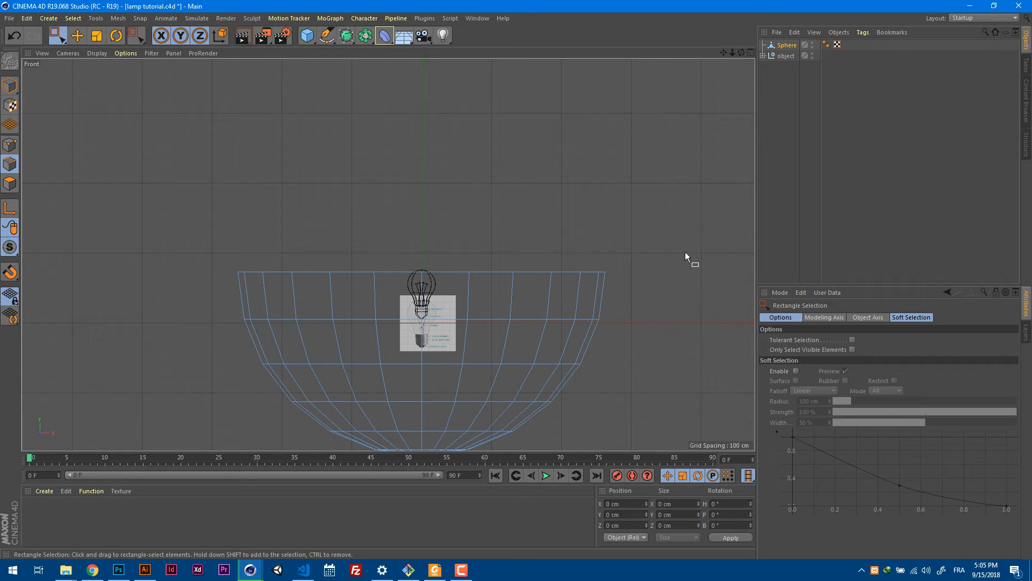
Scale the remaining half sphere along Y in model mode into a flat disc about 0.5 cm high.
alt+middle_drag(677, 252, 677, 198)
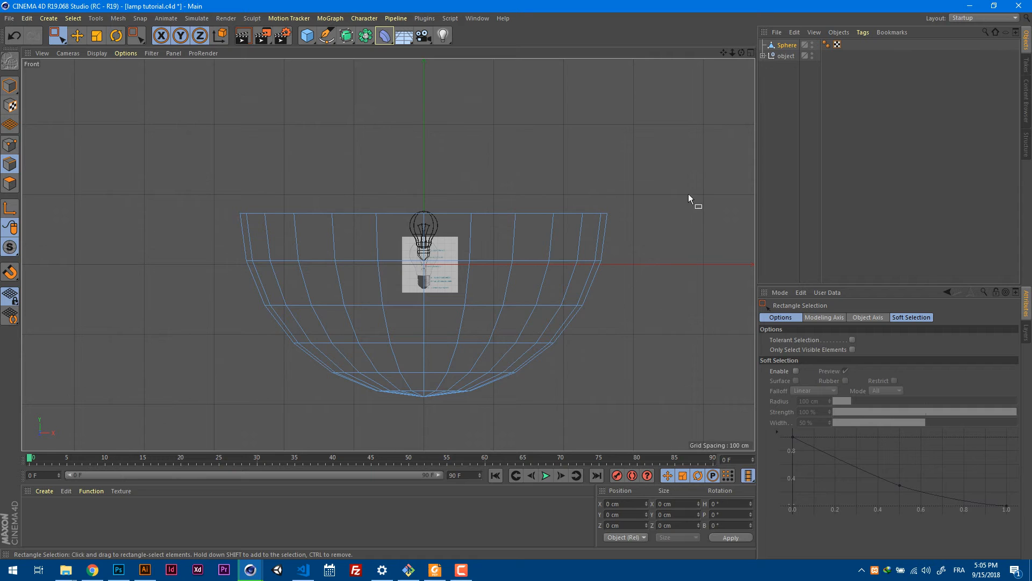
click(96, 35)
click(9, 85)
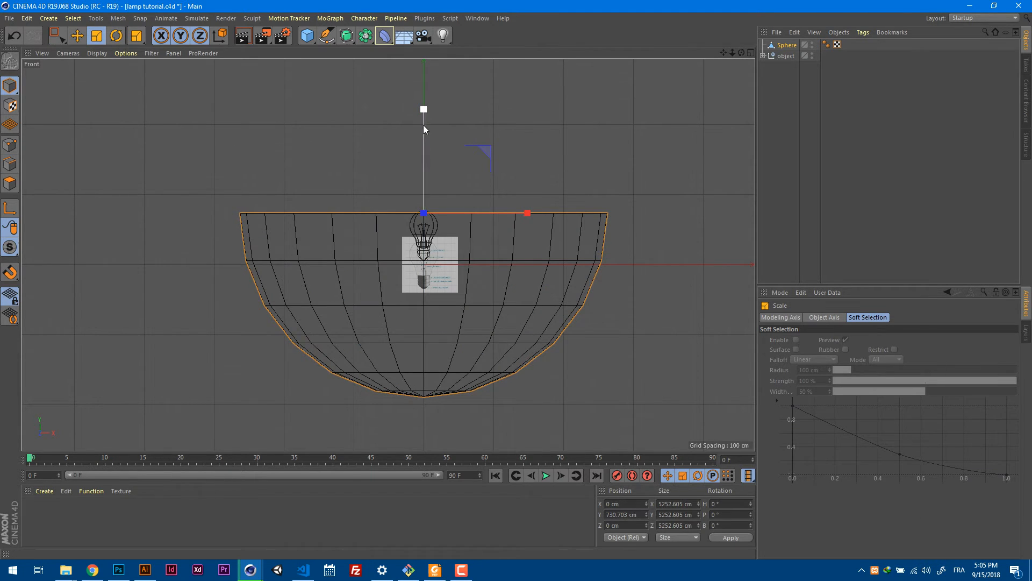
drag(424, 109, 427, 217)
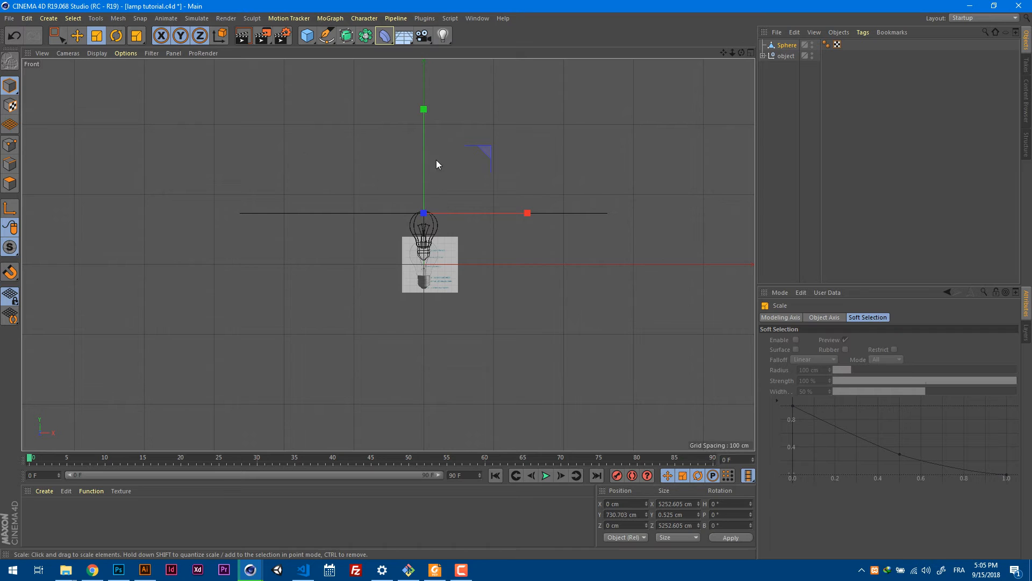
Move the flat disc down beneath the bulb to Y about -330 cm and check its placement in perspective.
key(e)
drag(424, 159, 423, 240)
key(F2)
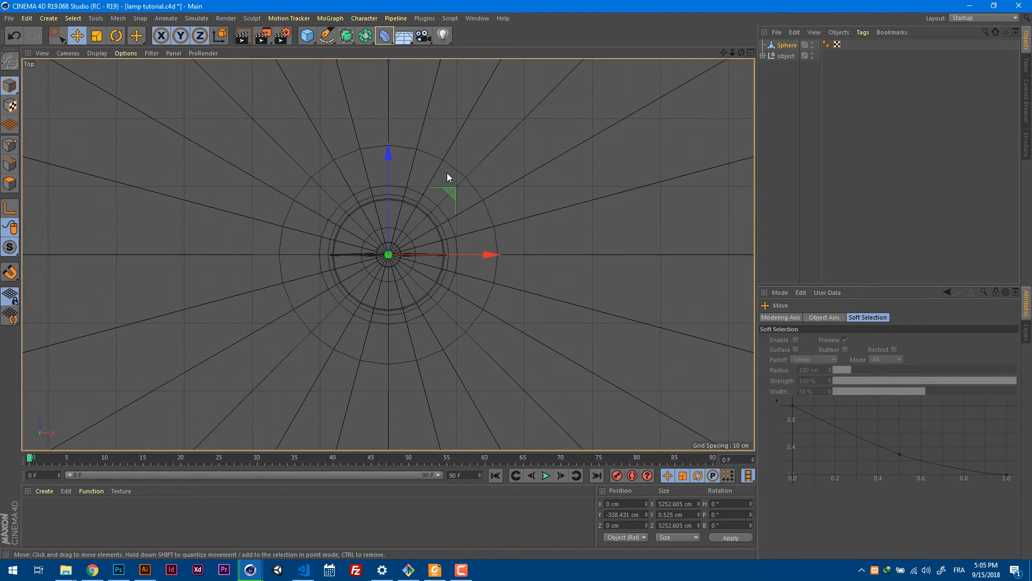
scroll(447, 173, down, 3)
key(F1)
alt+drag(424, 186, 479, 260)
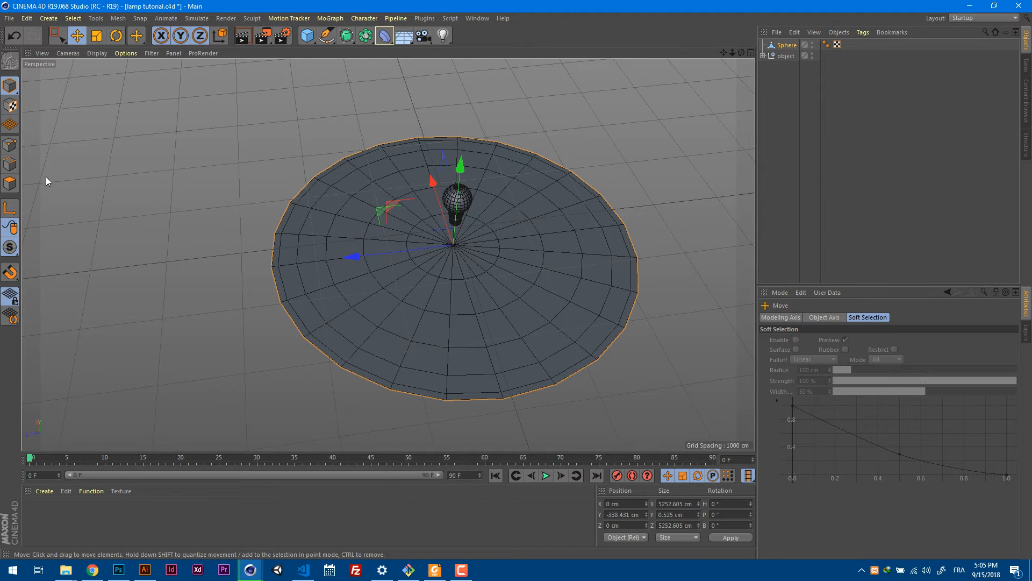
In edge mode, loop-select the disc's outer boundary edges.
click(9, 164)
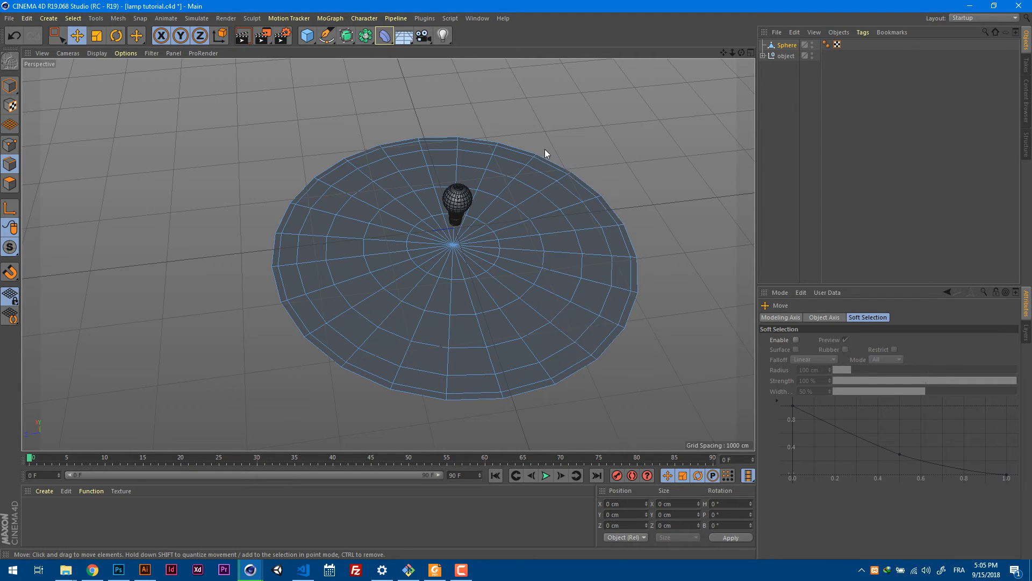
key(u)
key(l)
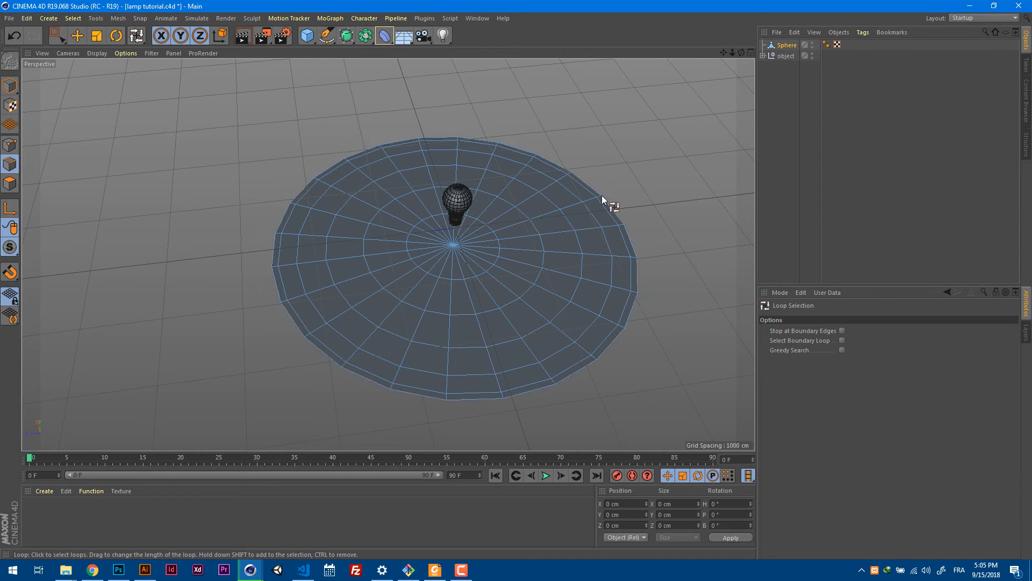
click(611, 211)
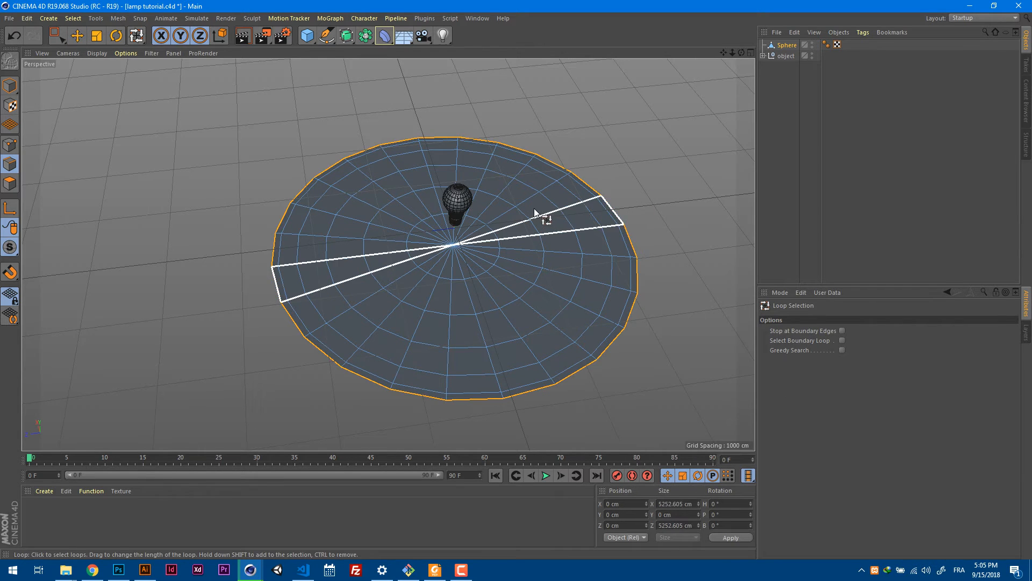
Extrude the selected rim edges straight up to Y about 1731 cm, forming a wall around the disc.
click(78, 37)
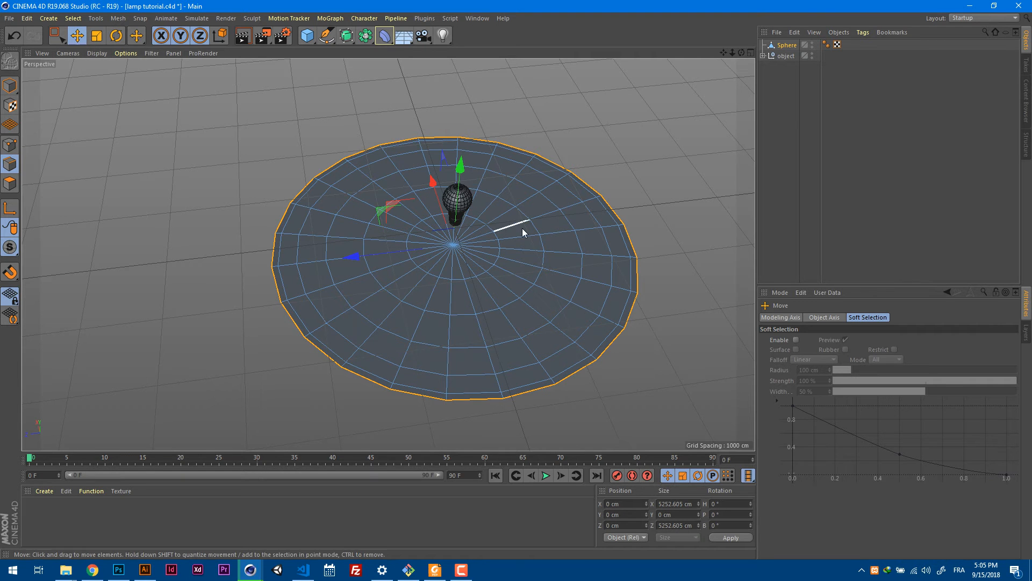
alt+middle_drag(540, 241, 517, 219)
alt+drag(517, 220, 490, 154)
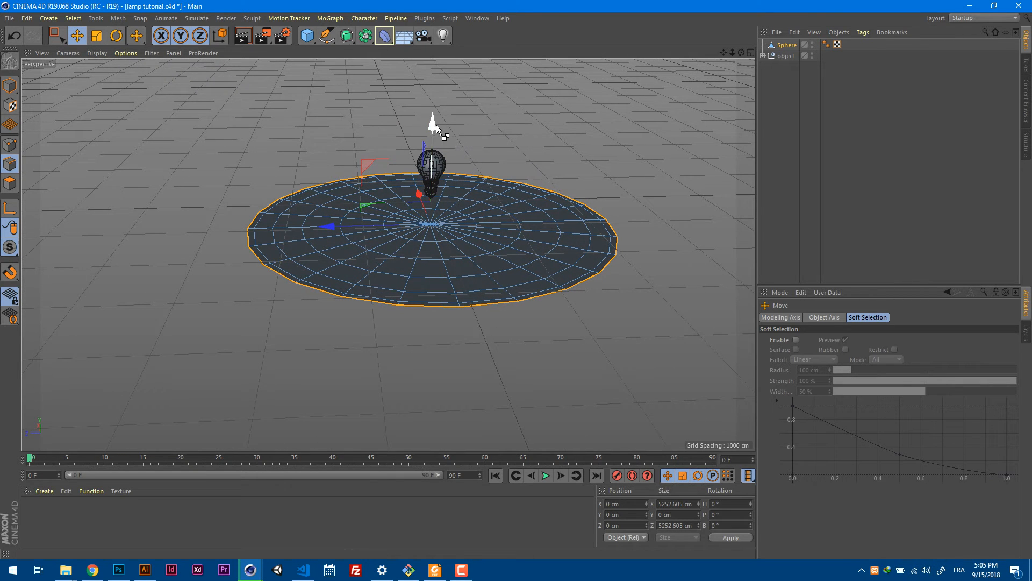
ctrl+drag(434, 130, 432, 10)
alt+drag(487, 99, 409, 279)
alt+right_drag(408, 277, 579, 250)
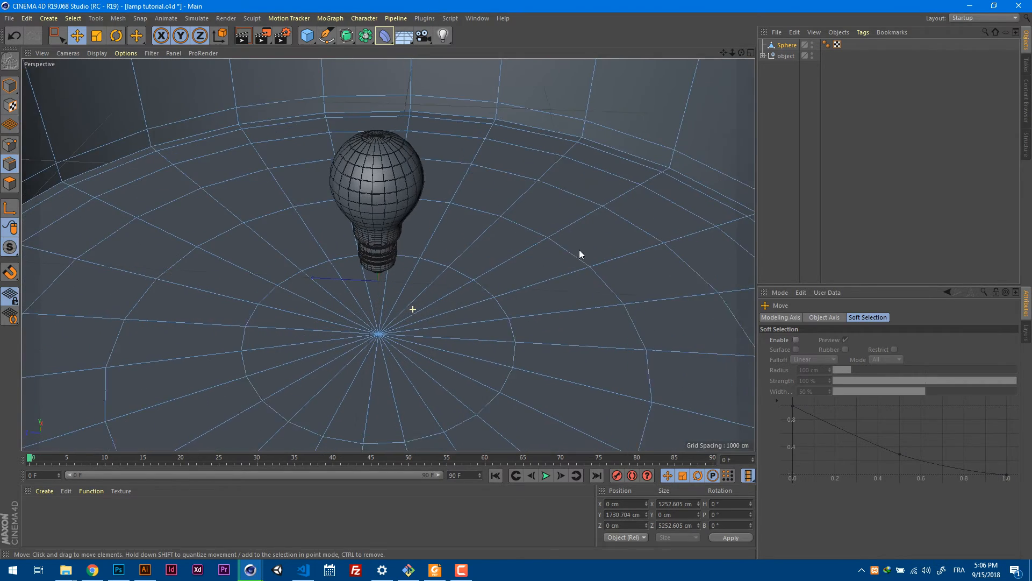
Move the bulb's object group straight down until its base sits just above the floor disc.
click(788, 56)
drag(377, 115, 378, 184)
alt+drag(467, 270, 473, 248)
alt+right_drag(473, 248, 352, 307)
Scale the sphere floor uniformly in model mode to about 8530 cm wide and 2811 cm high, and check it against the bulb.
click(786, 46)
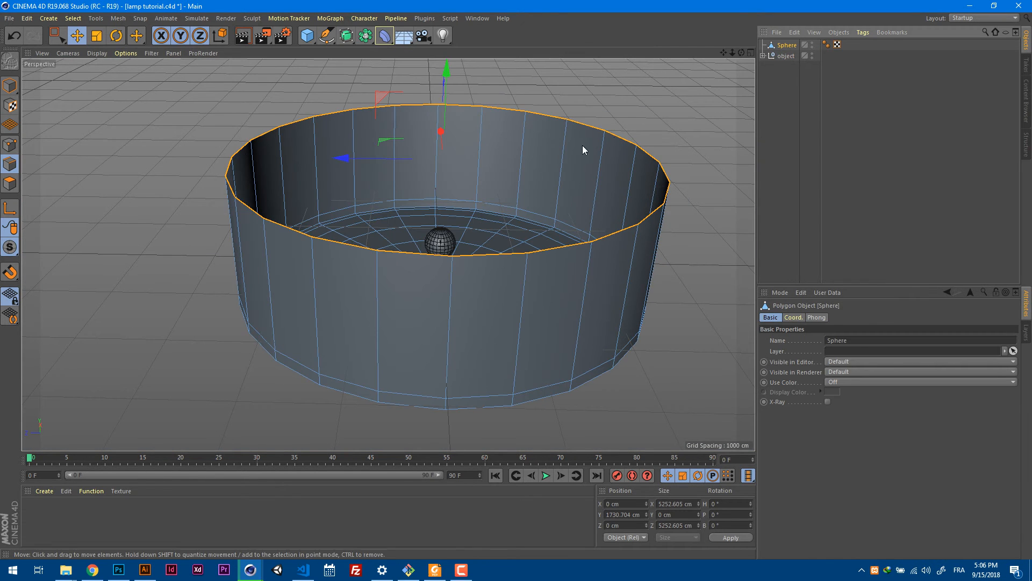
click(97, 35)
click(10, 85)
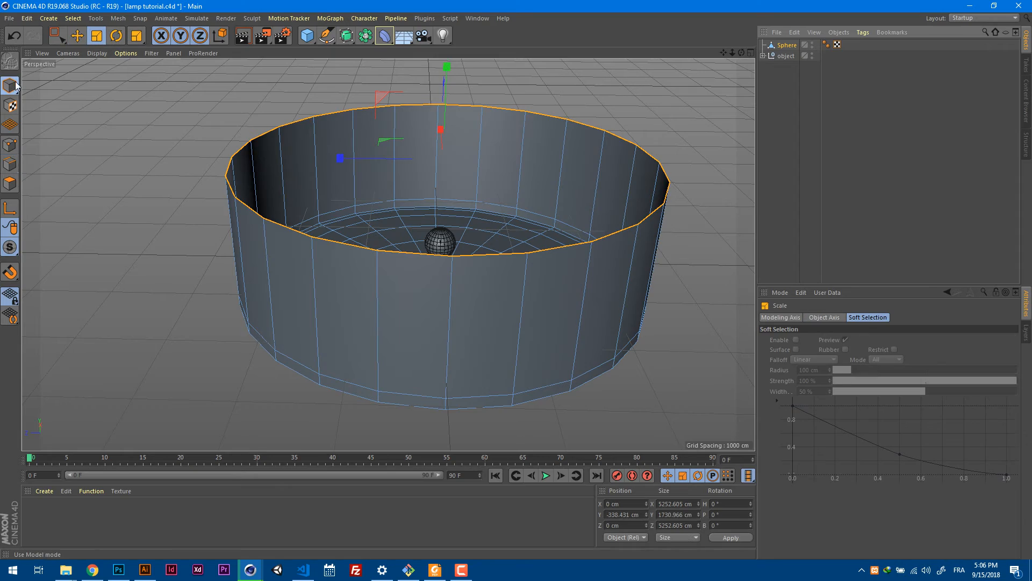
drag(447, 198, 594, 269)
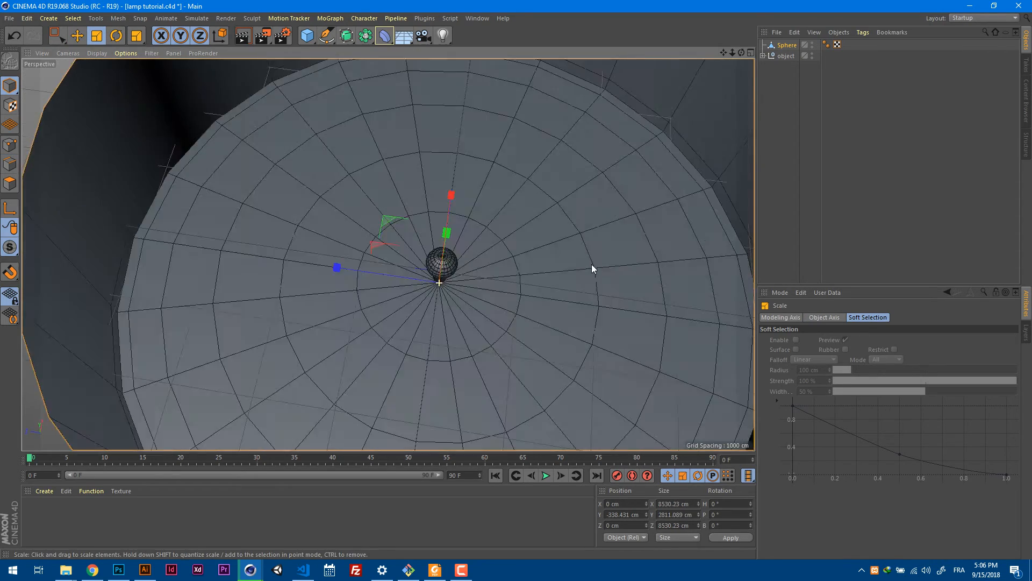
scroll(570, 215, down, 4)
key(F3)
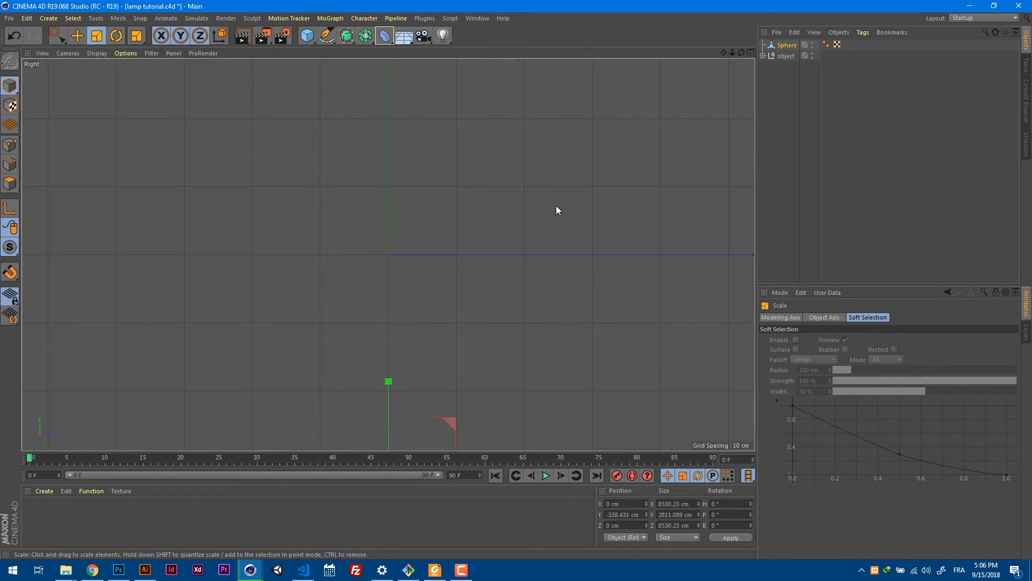
scroll(553, 211, down, 8)
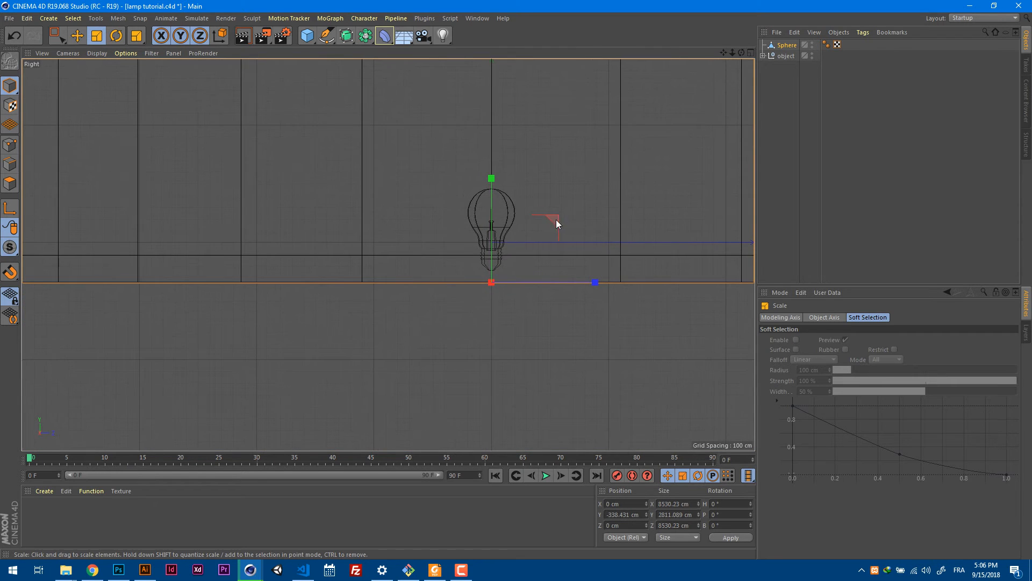
scroll(500, 232, up, 4)
key(F1)
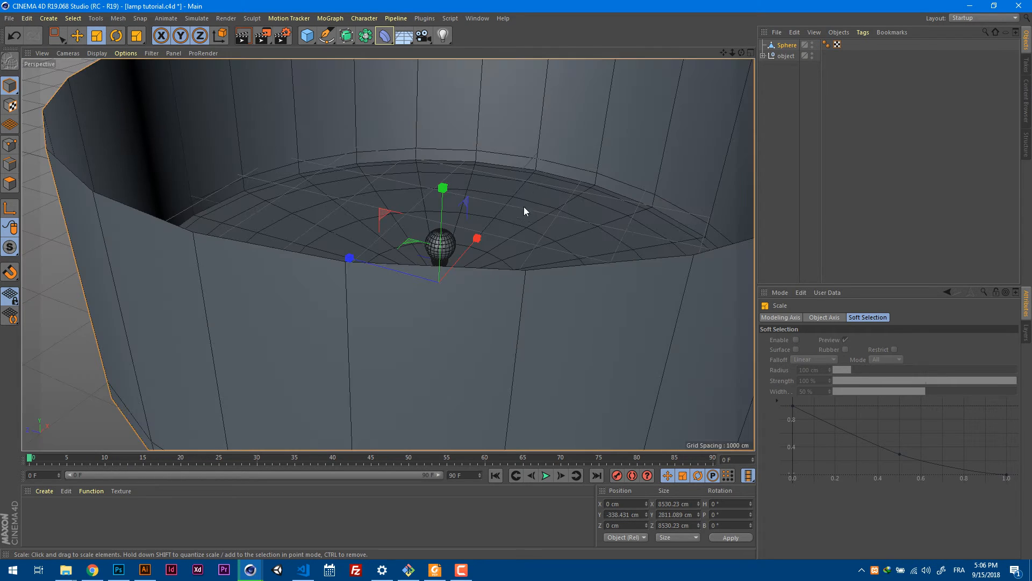
alt+drag(582, 163, 561, 225)
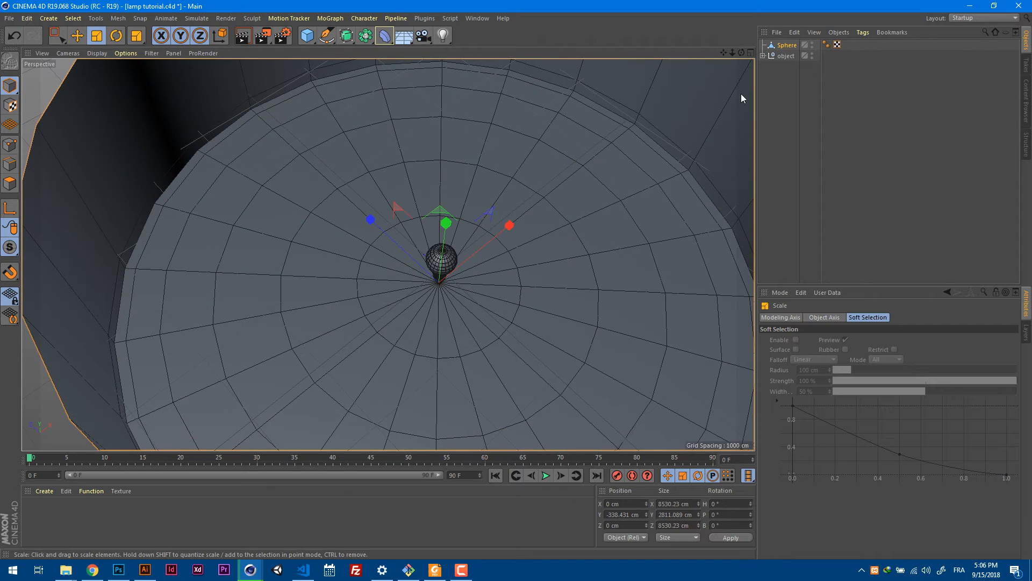
Loop-select the second edge ring from the floor's center and scale it inward to about 3015 cm across.
click(787, 47)
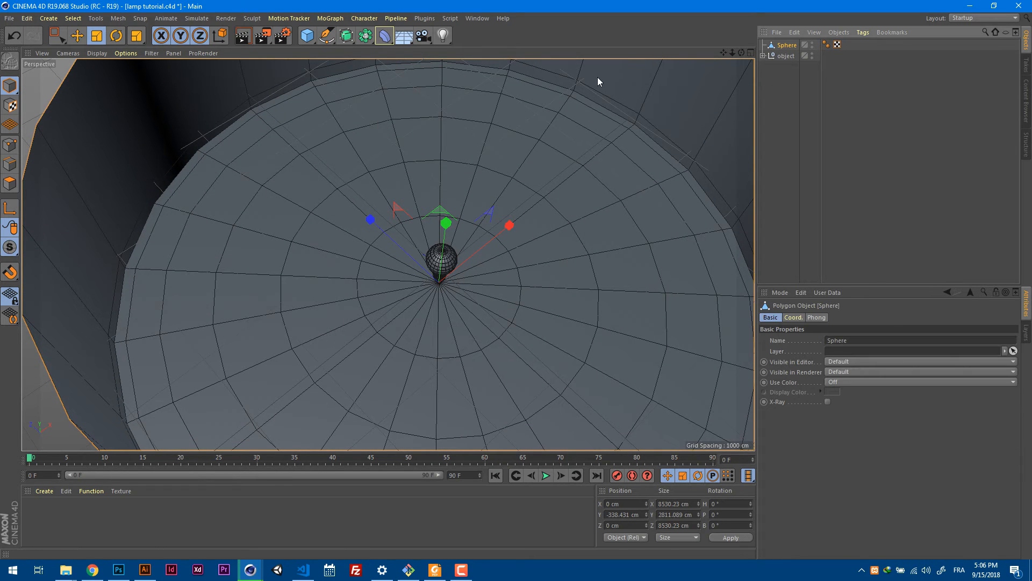
click(10, 165)
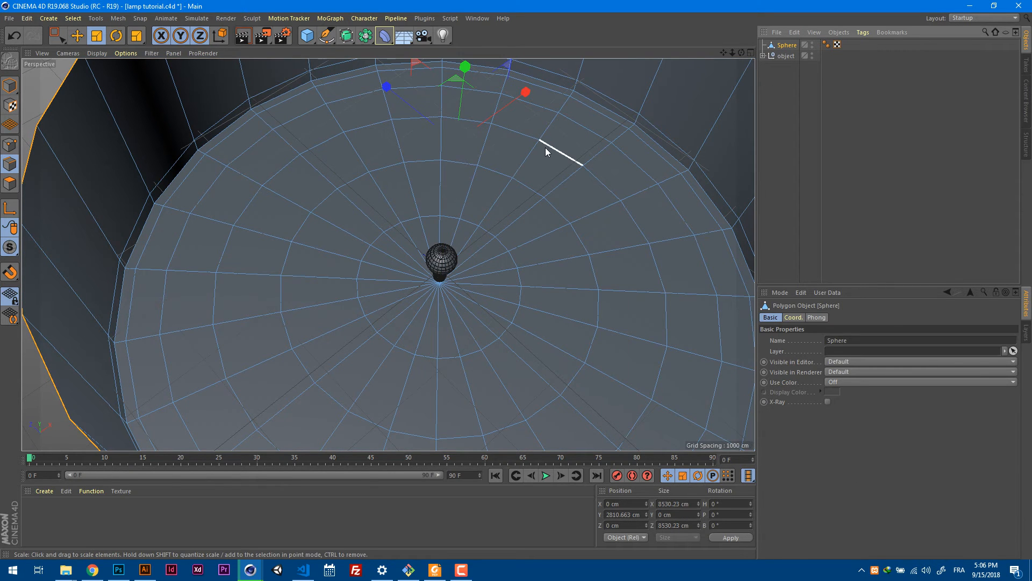
key(u)
key(l)
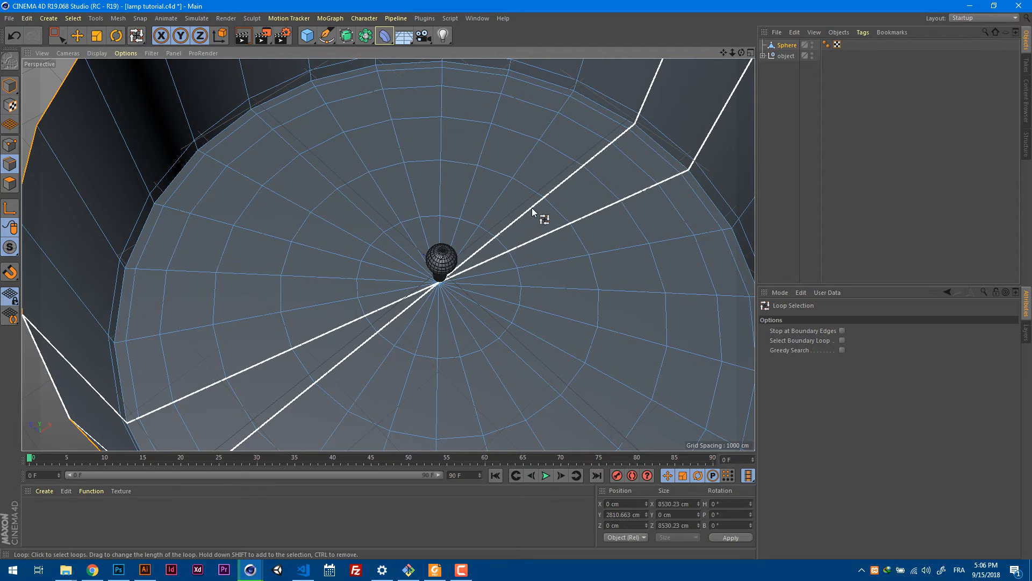
click(553, 206)
key(t)
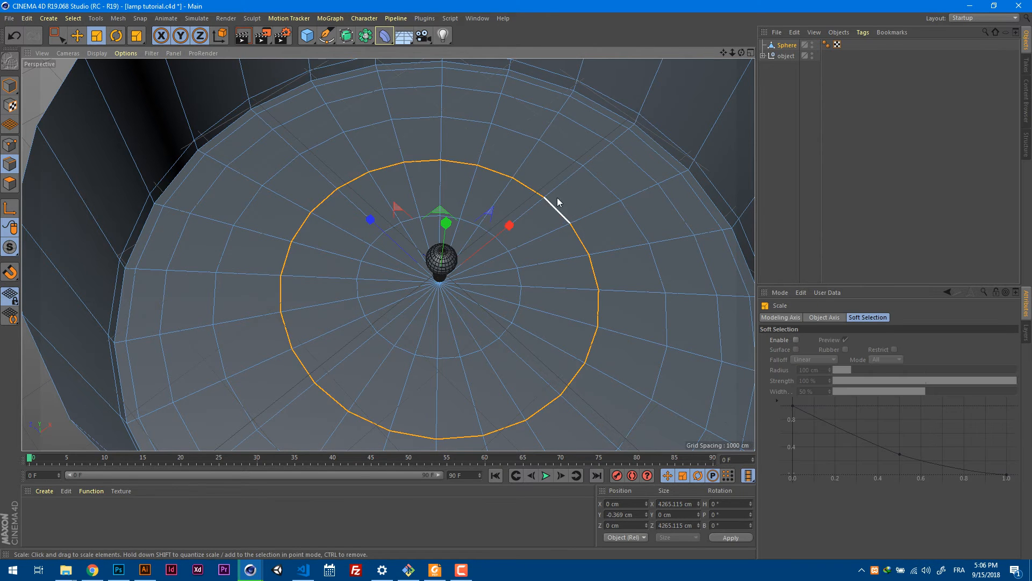
drag(555, 203, 454, 241)
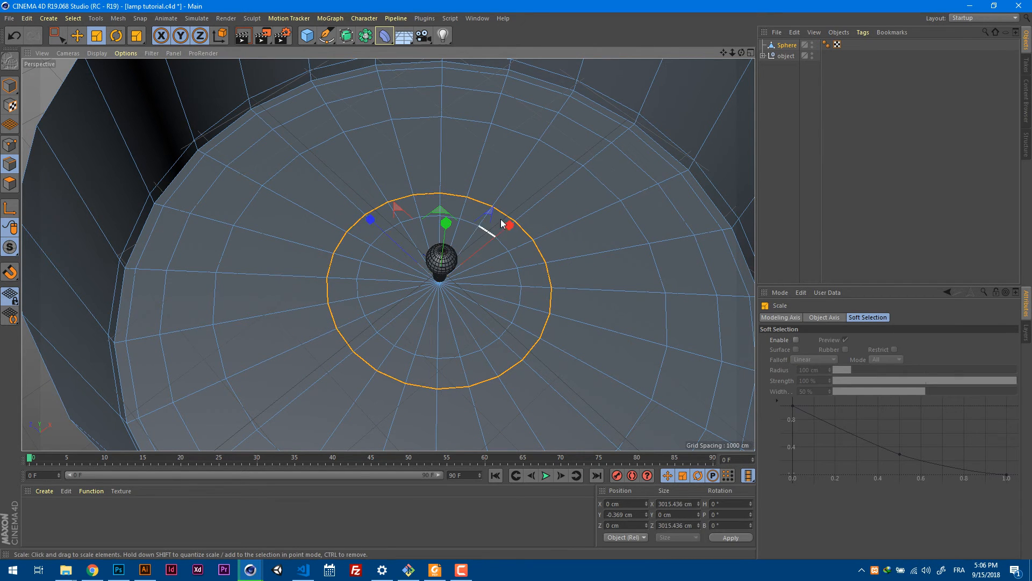
Loop-select the two floor edge rings outside the shrunken ring and dissolve them, keeping the surface.
key(u)
key(l)
click(570, 155)
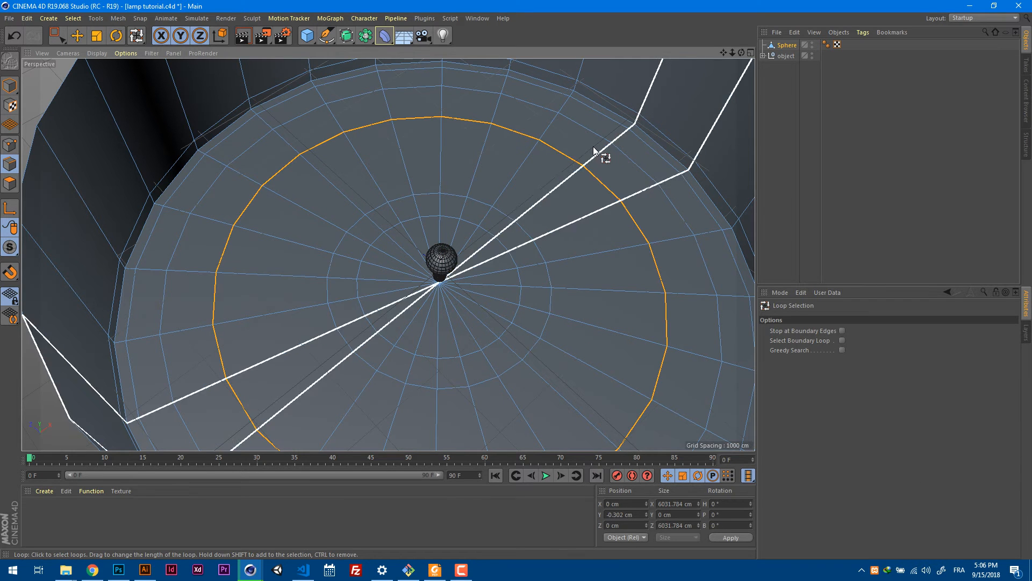
click(592, 134)
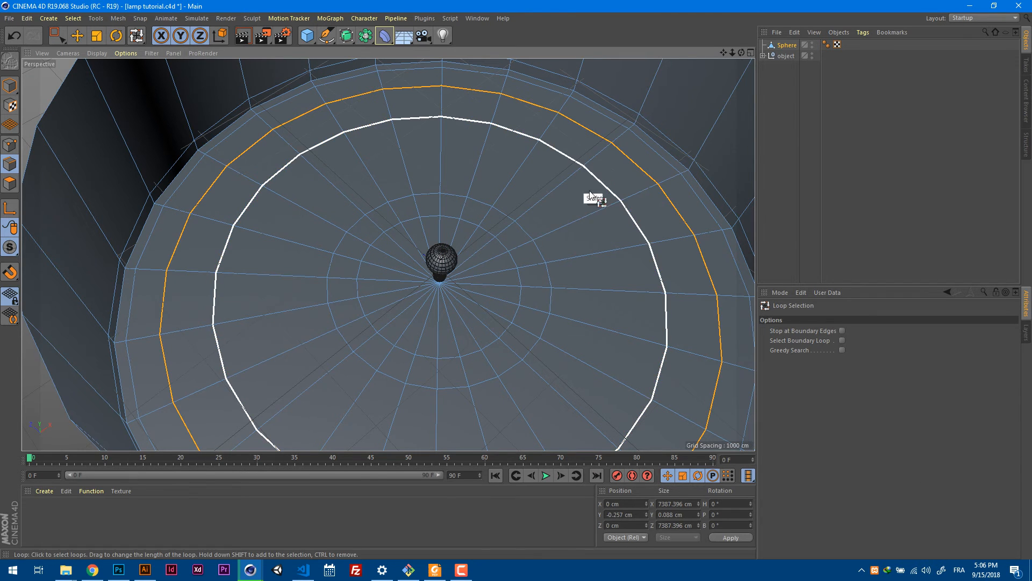
right_click(567, 166)
click(595, 260)
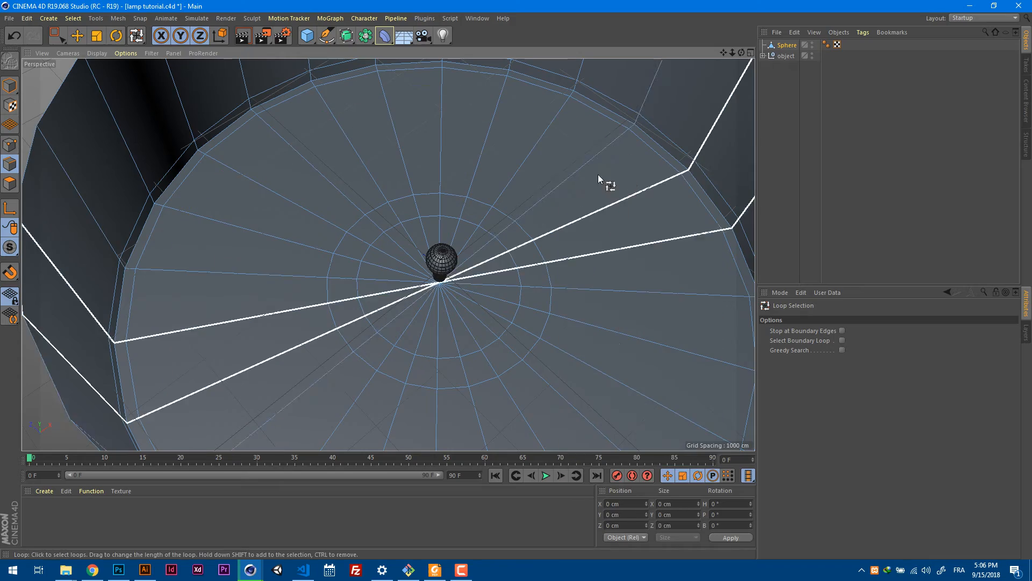
Put the floor sphere inside a Subdivision Surface, check the bulb against the smoothed backdrop, and save the project.
alt+click(346, 35)
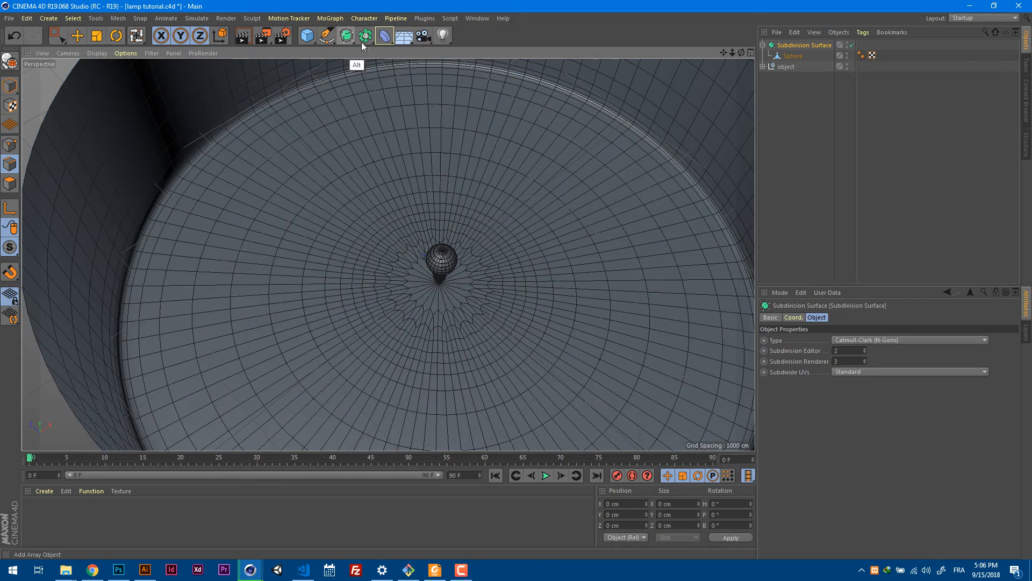
alt+drag(583, 135, 545, 200)
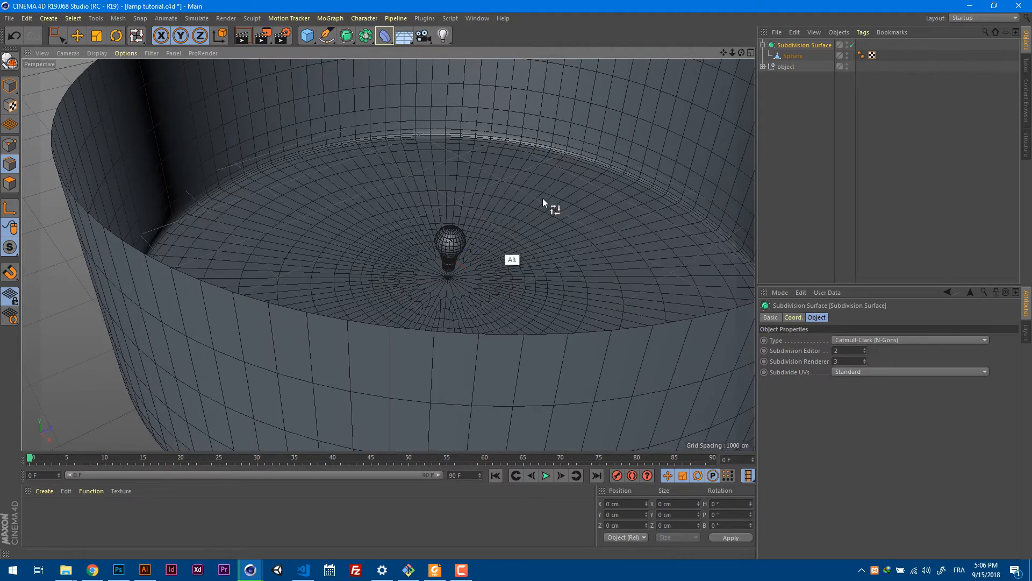
drag(733, 51, 940, 55)
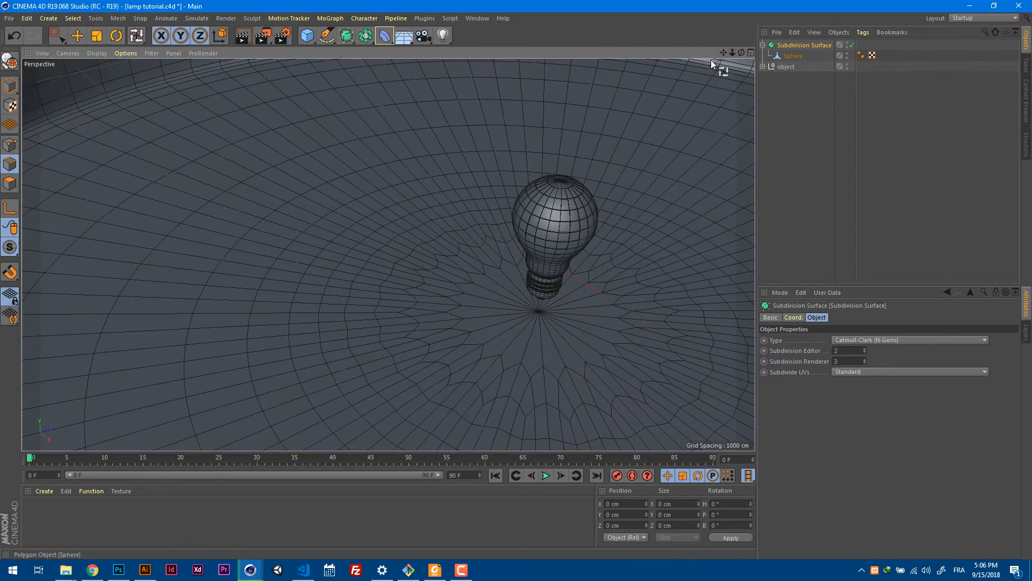
drag(722, 50, 544, 74)
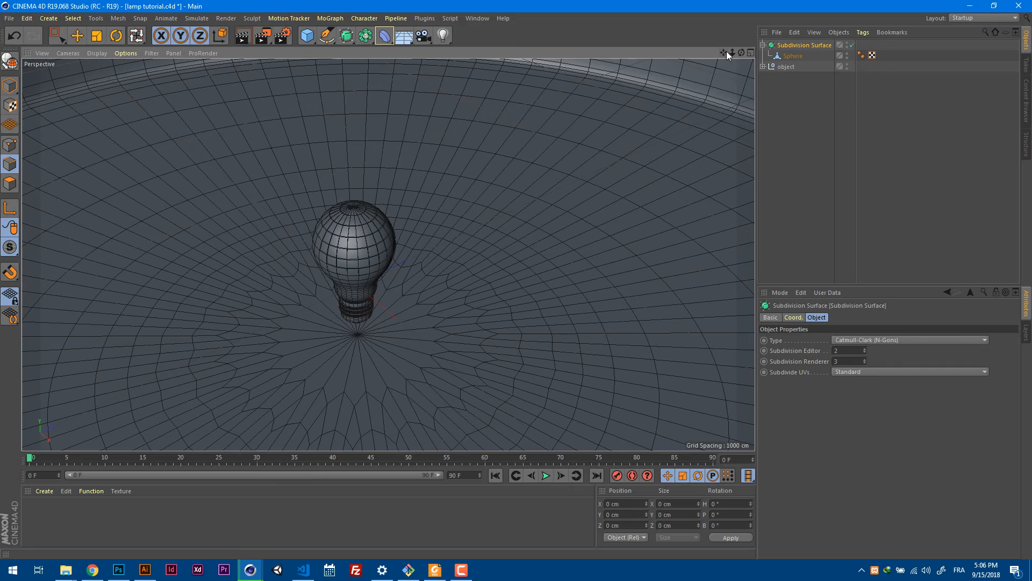
scroll(387, 254, up, 5)
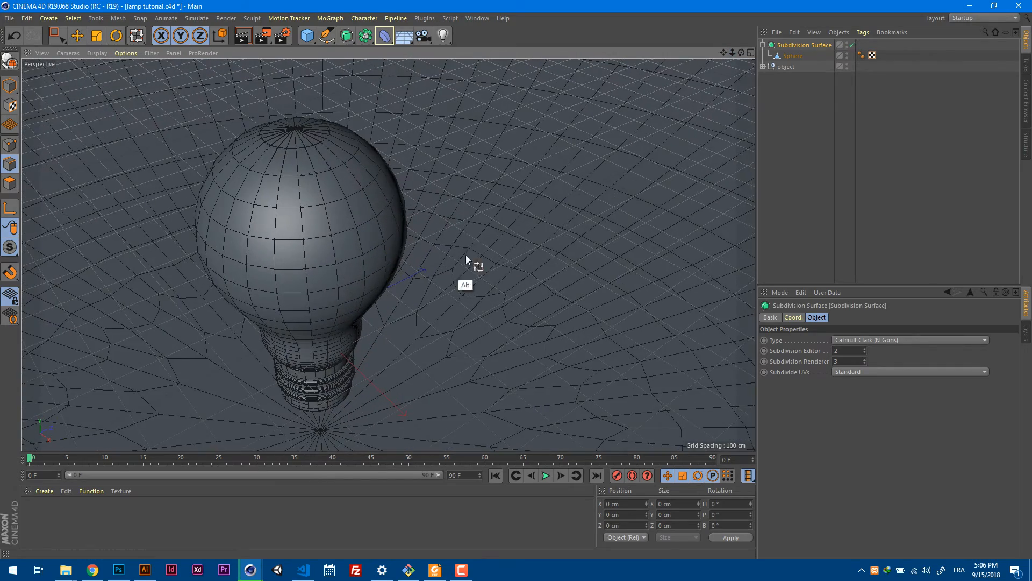
alt+middle_drag(466, 256, 540, 214)
alt+drag(511, 240, 469, 243)
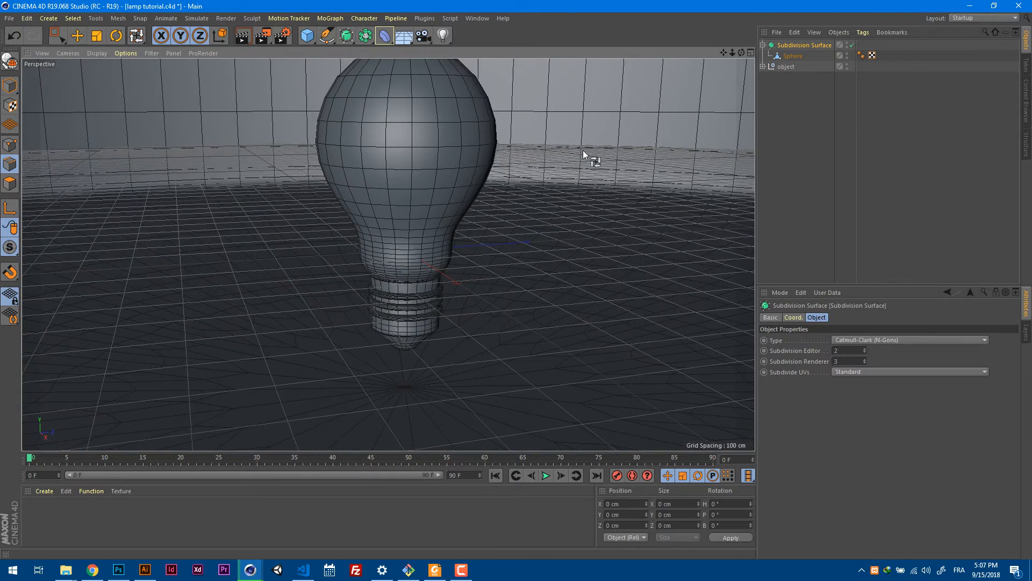
alt+drag(583, 151, 602, 183)
key(ctrl+s)
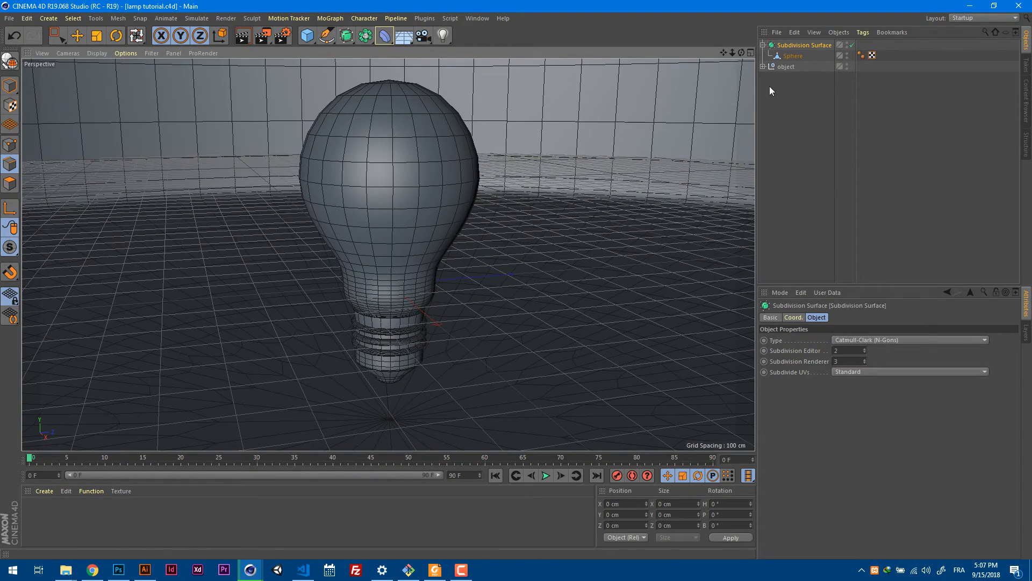
Collapse the Subdivision Surface hierarchy, switch to the lamp.c4d project, and select all materials across its layers.
click(762, 45)
key(v)
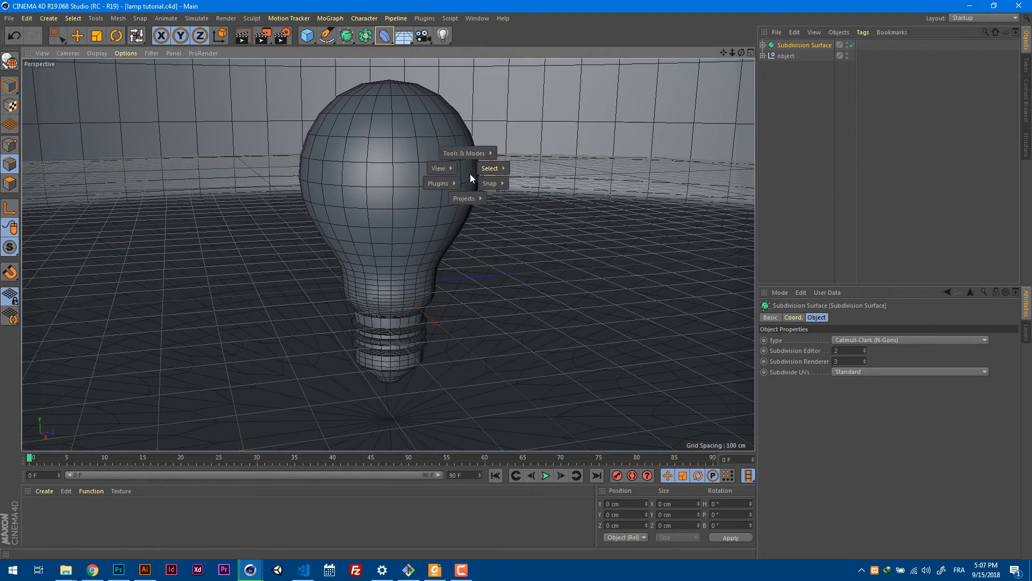
mouse_move(474, 197)
click(469, 222)
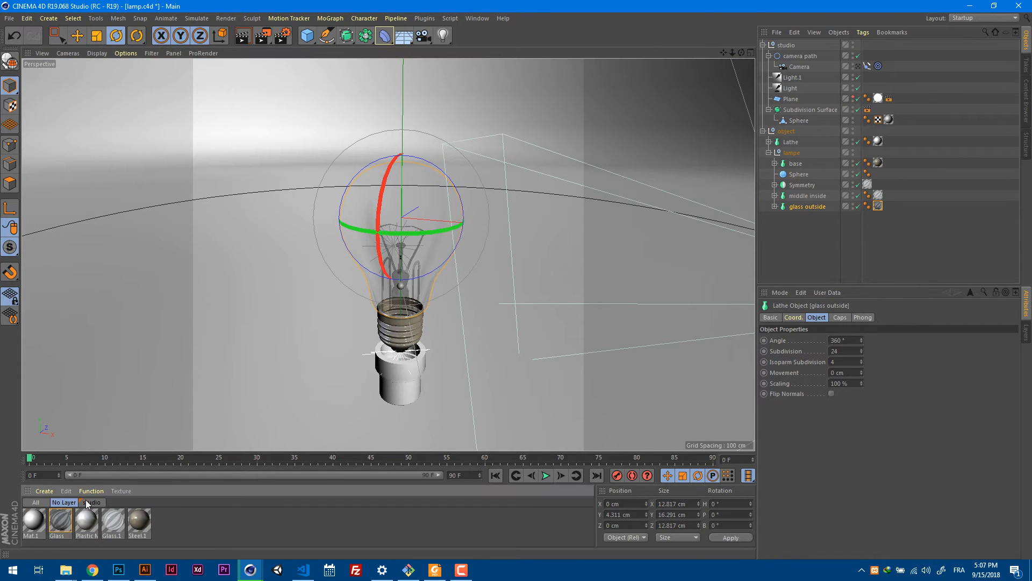
click(41, 504)
drag(207, 525, 23, 553)
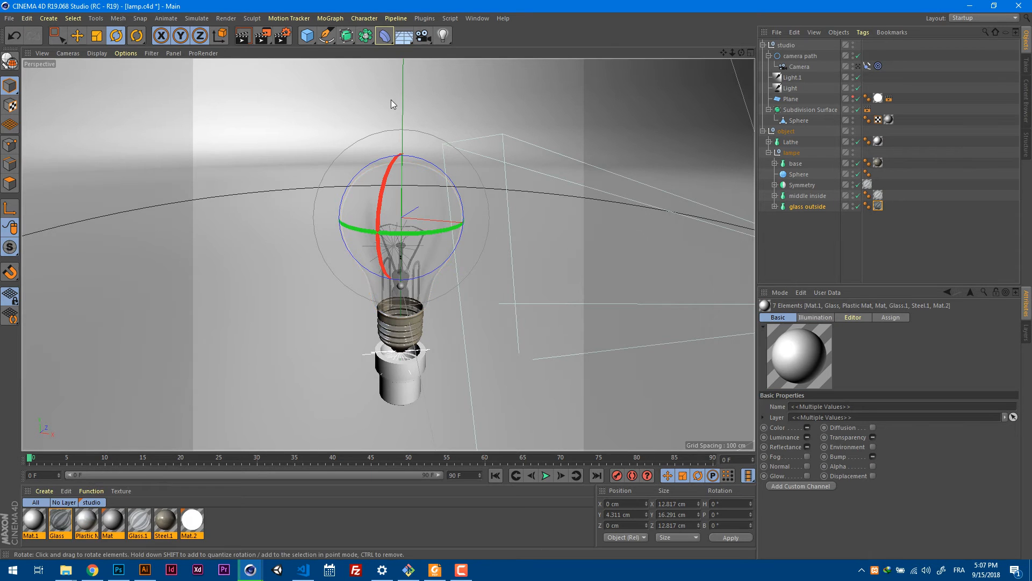
click(472, 19)
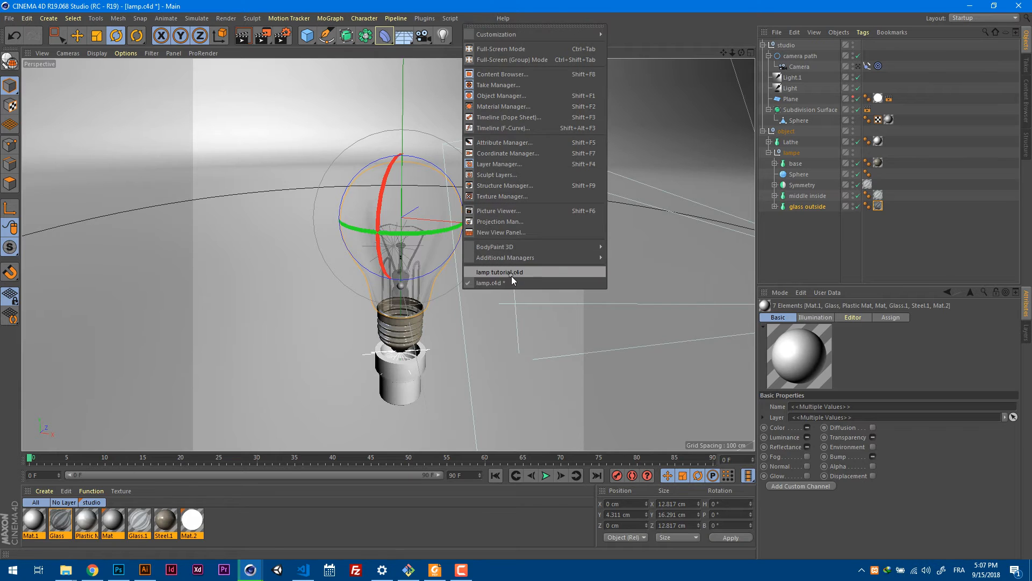
click(512, 274)
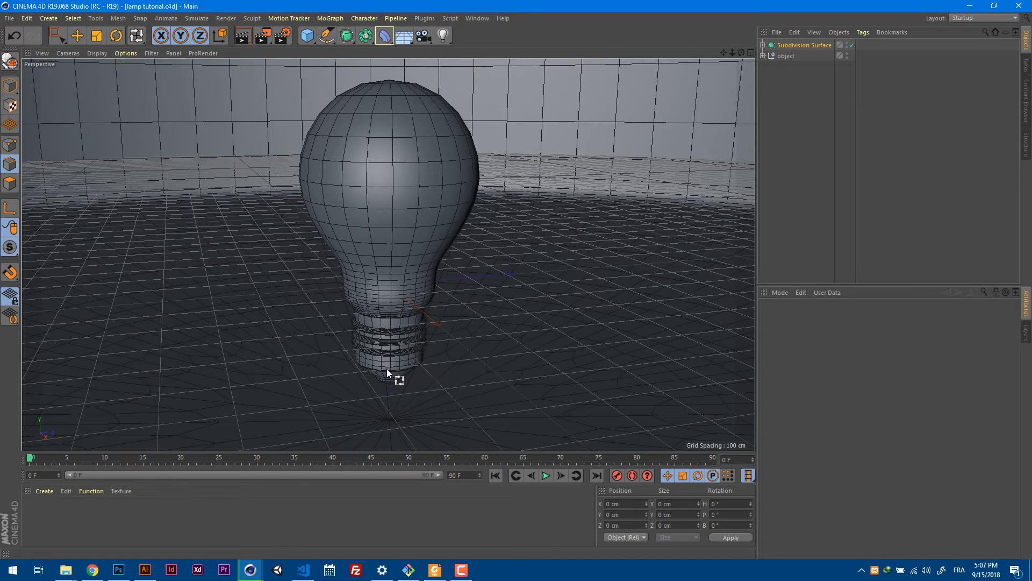
click(47, 492)
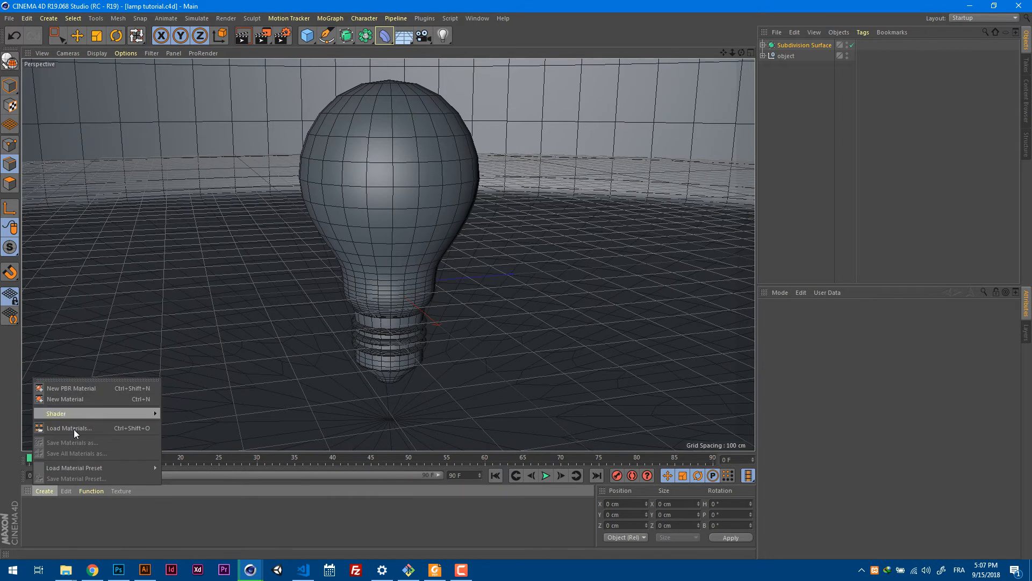
click(66, 491)
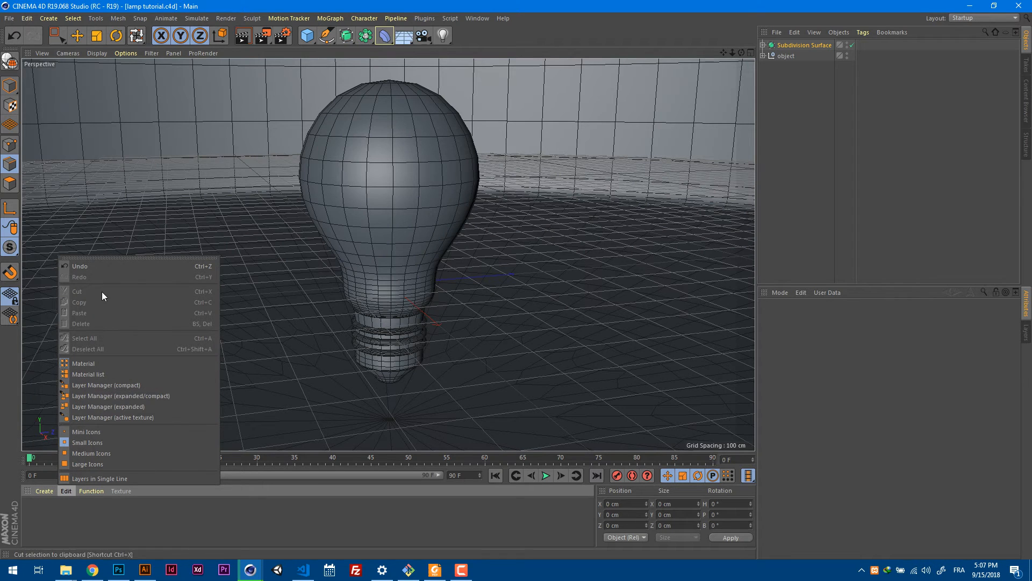
click(100, 518)
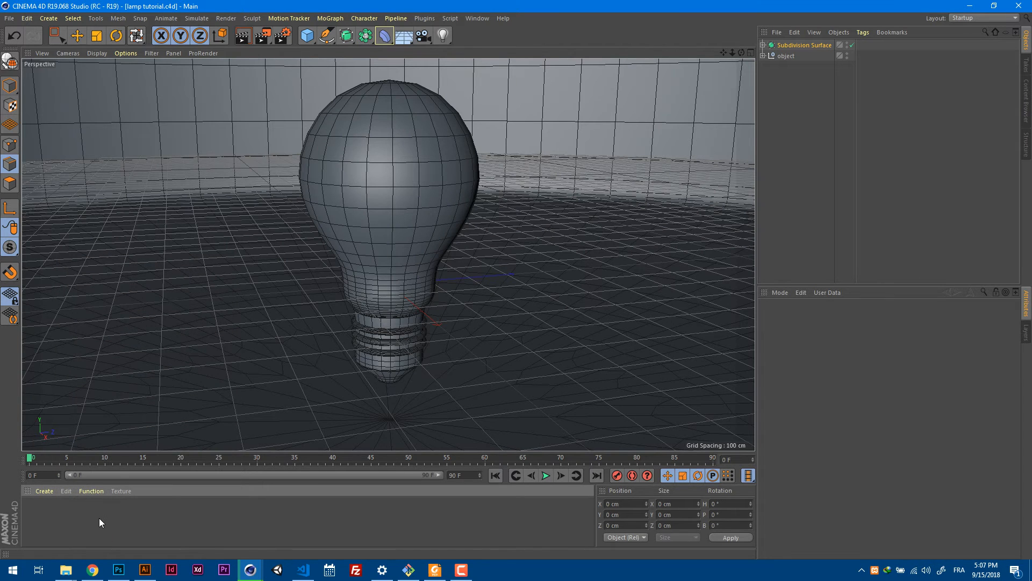
mouse_move(304, 200)
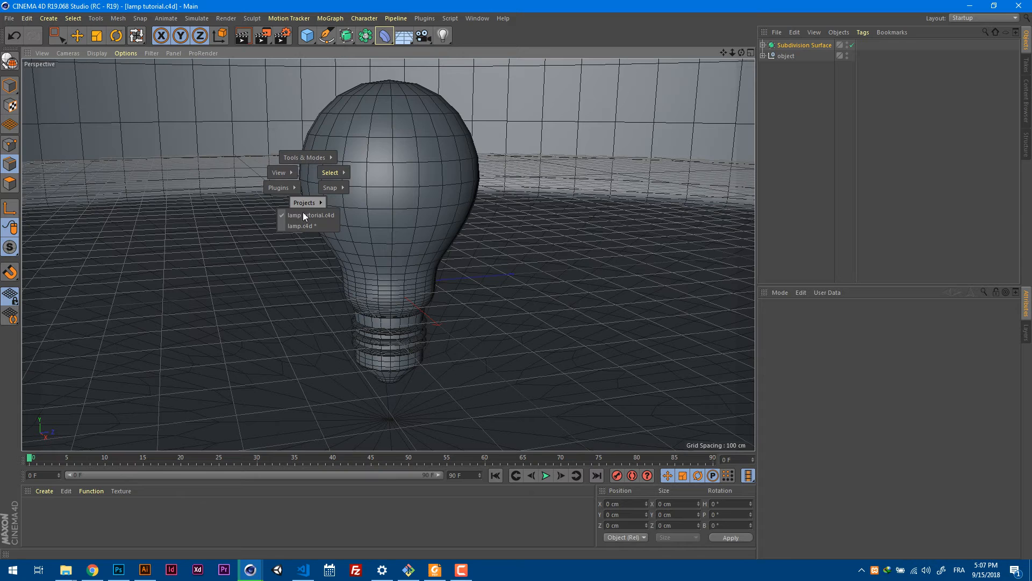
click(300, 225)
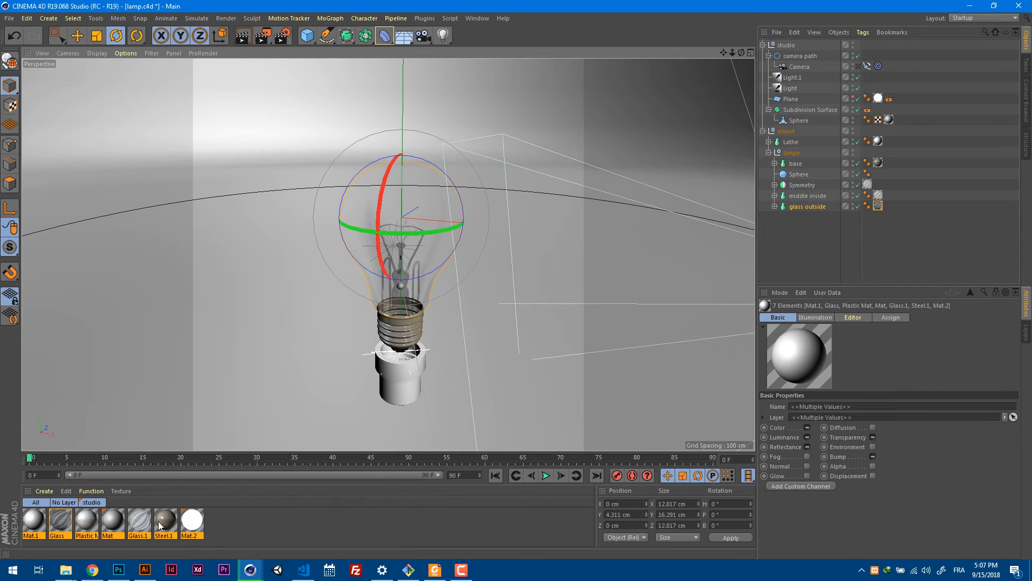
Copy the selected materials from lamp.c4d and paste them into the lamp tutorial.c4d project.
click(67, 491)
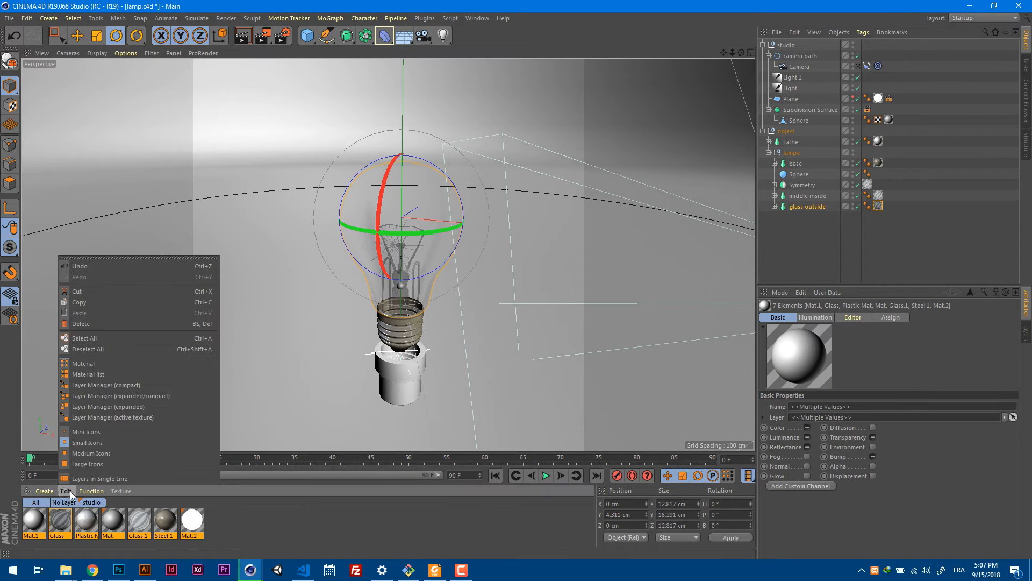
click(92, 302)
key(v)
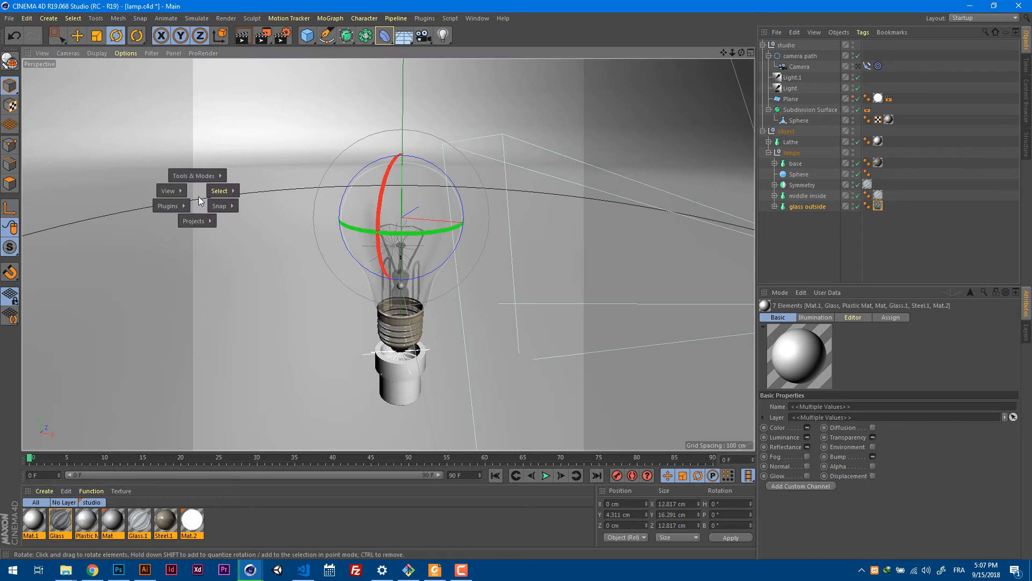
mouse_move(202, 214)
click(214, 236)
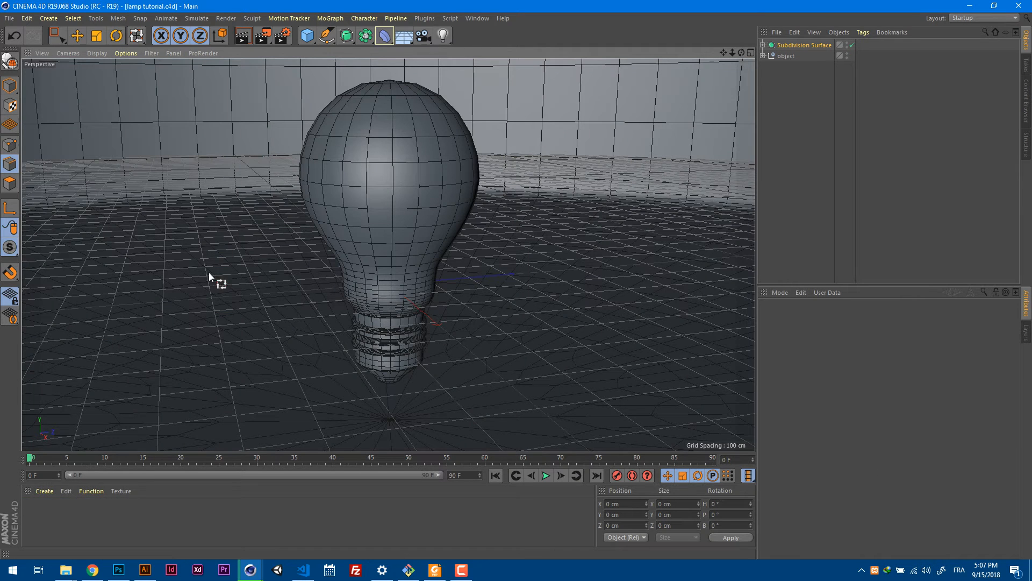
click(66, 491)
click(91, 309)
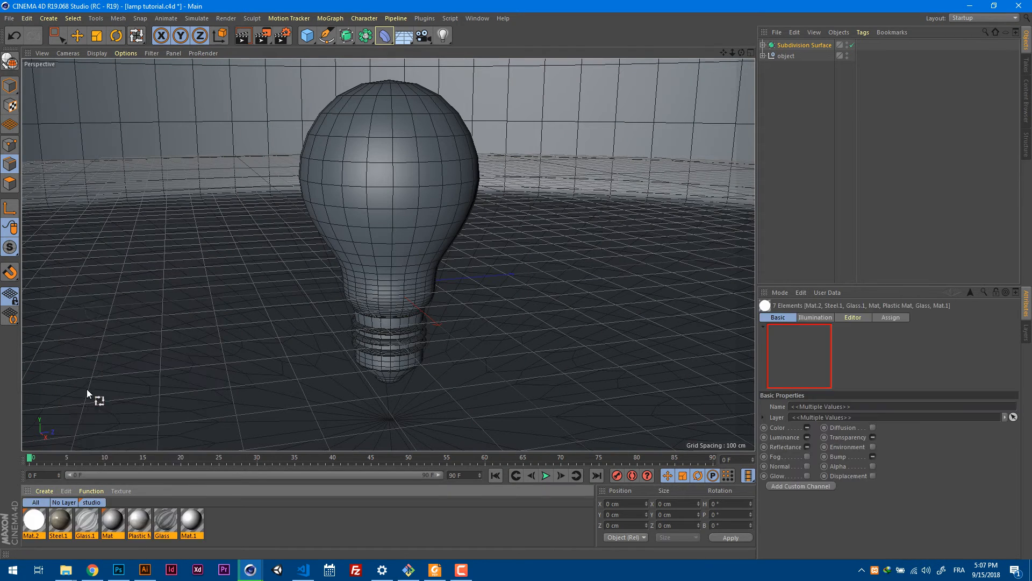
click(223, 519)
Apply the studio layer's Mat material to the floor and backdrop, and render the view to check it.
click(87, 503)
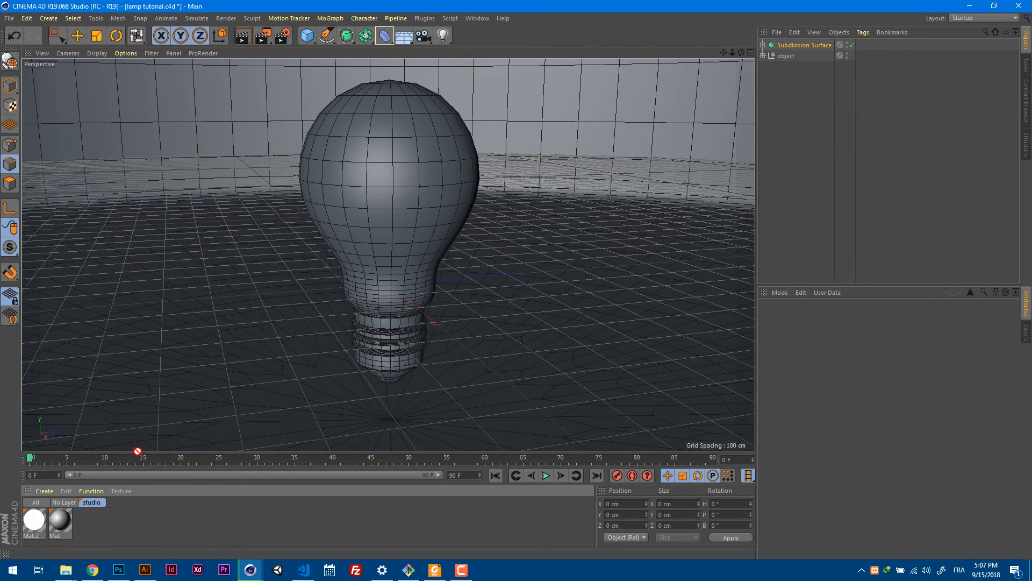
drag(169, 367, 169, 366)
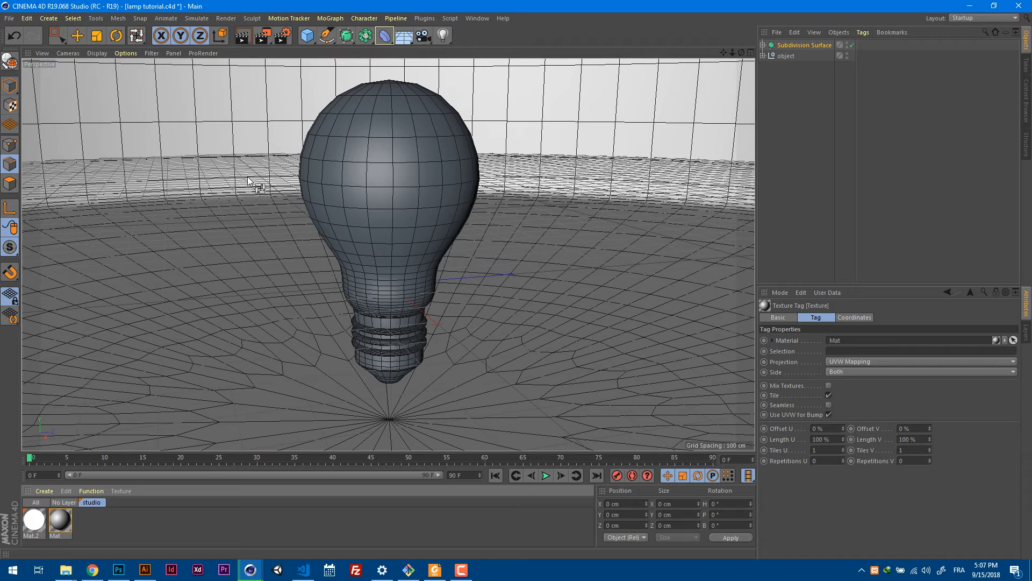
click(243, 36)
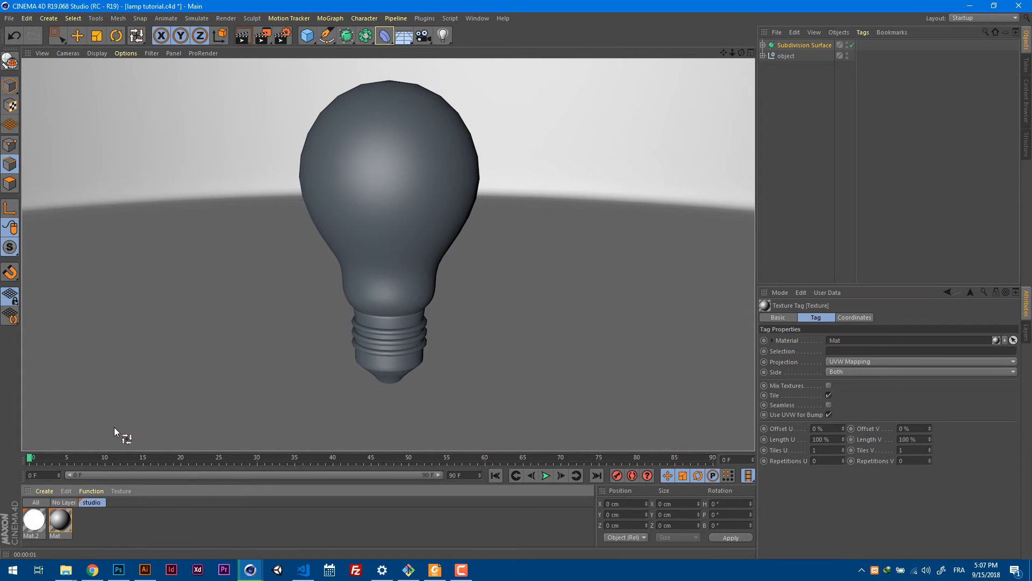
click(36, 520)
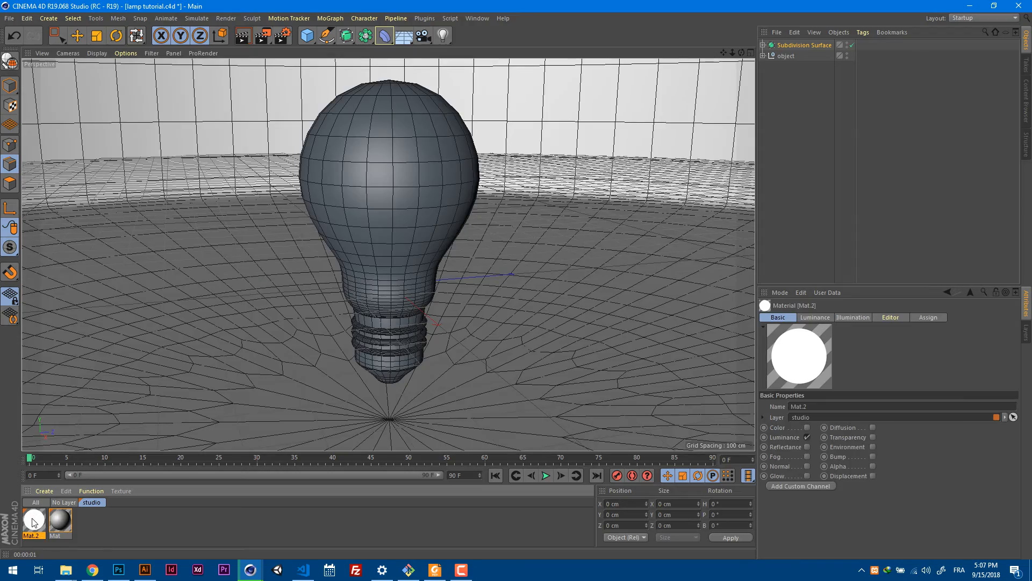
alt+drag(424, 205, 475, 181)
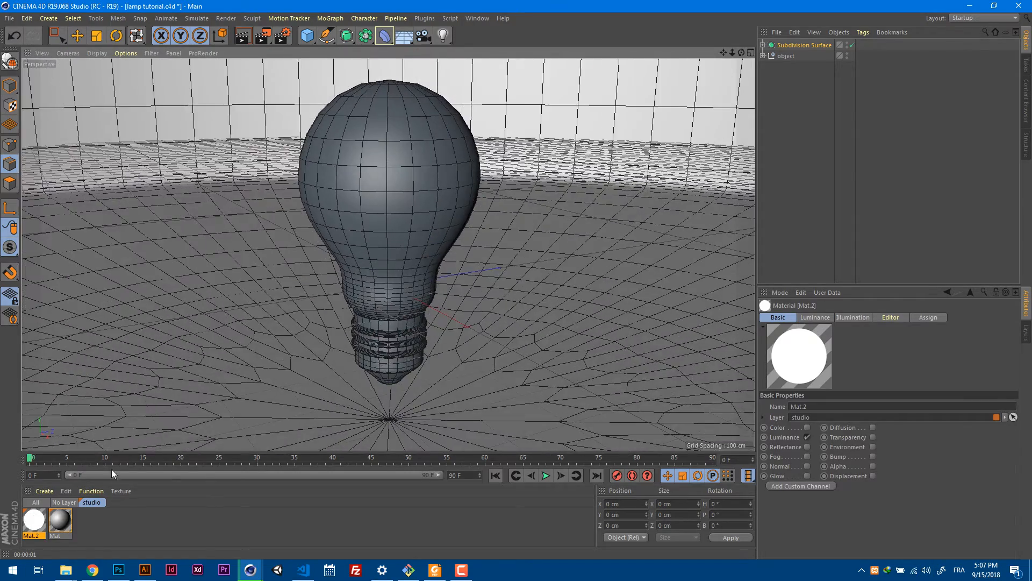
Examine the color and reflectance settings of Mat, and open the settings of Mat.2 for review.
double_click(68, 518)
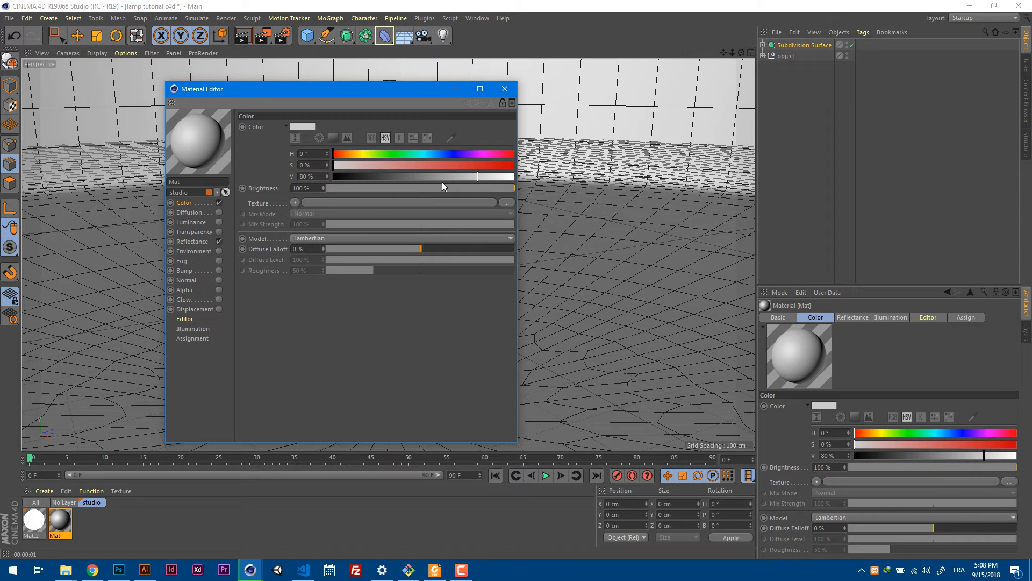
drag(321, 175, 292, 176)
click(296, 301)
click(198, 242)
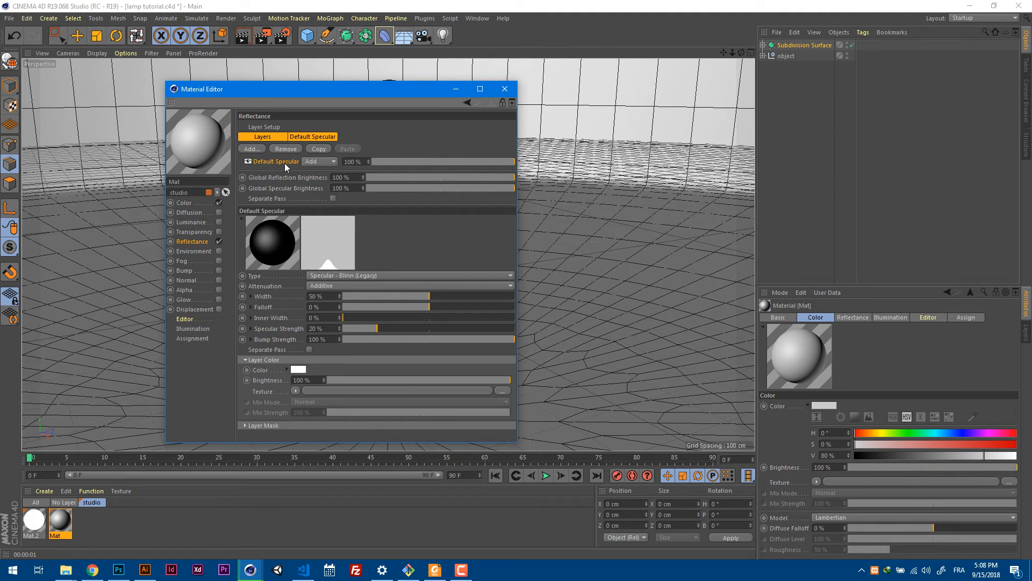
click(304, 137)
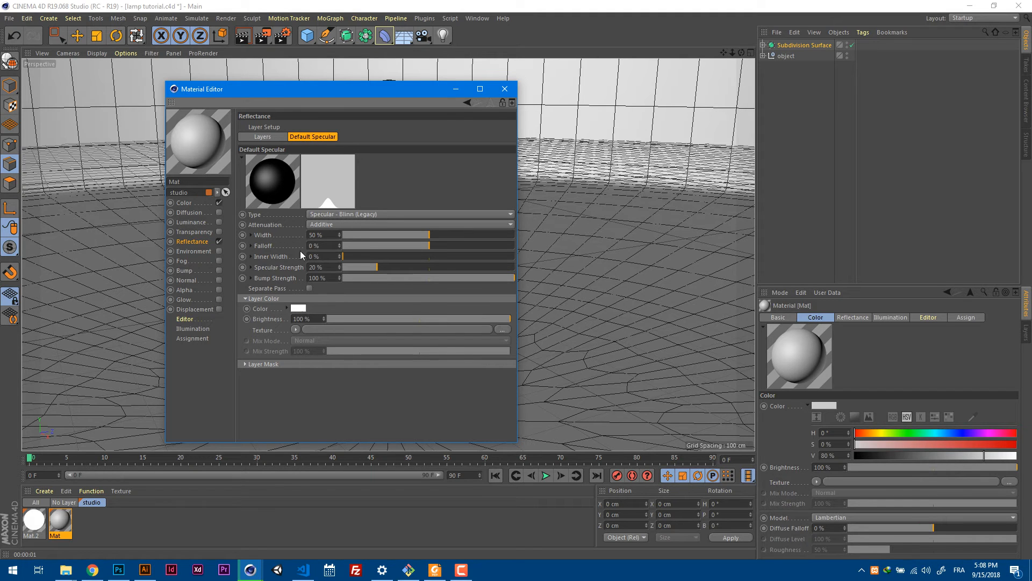
click(504, 89)
double_click(31, 523)
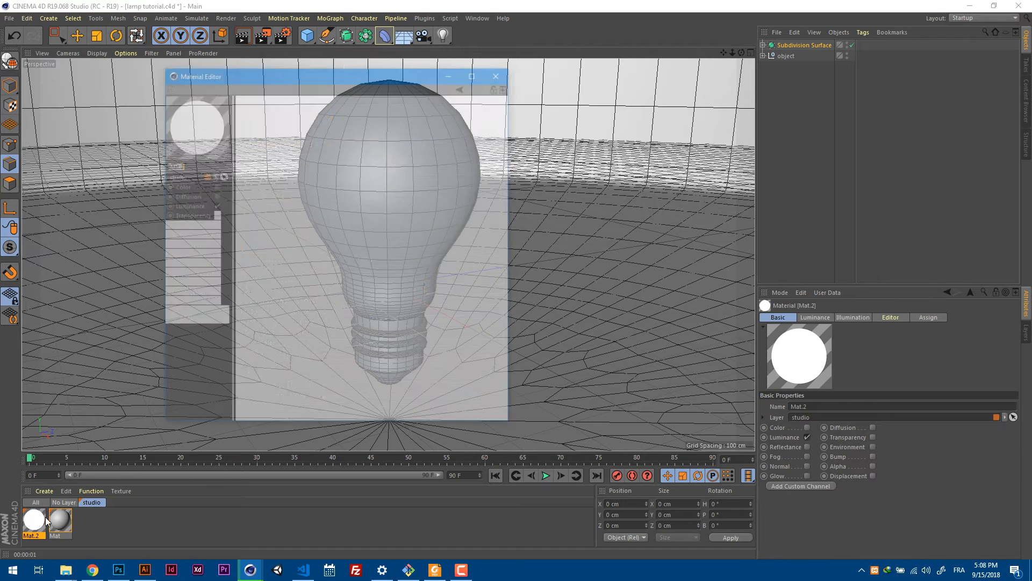
click(500, 72)
Expand the object and inner parts groups, and apply the unlayered Glass material to the bulb's cap.
click(763, 55)
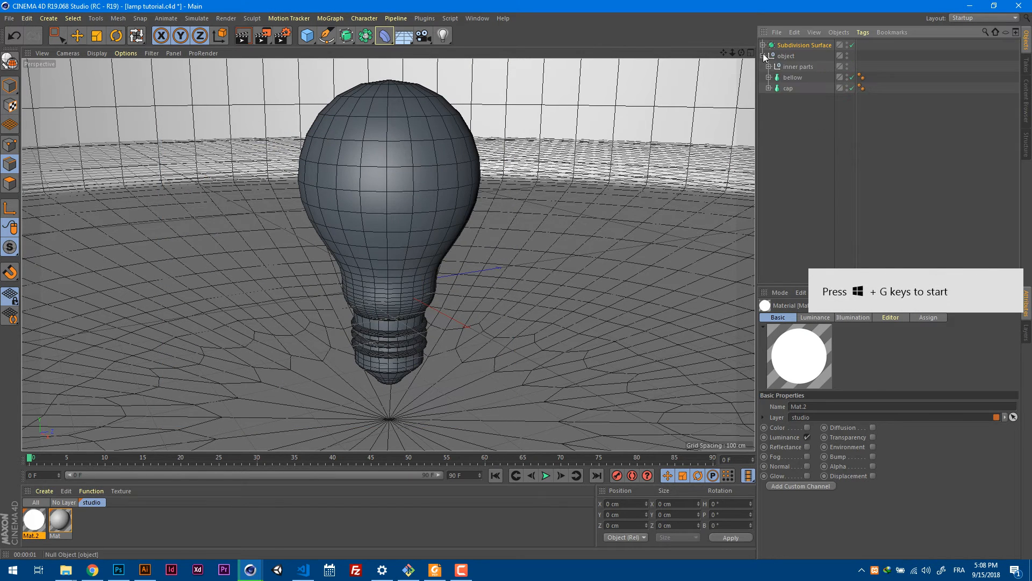
click(769, 66)
click(798, 154)
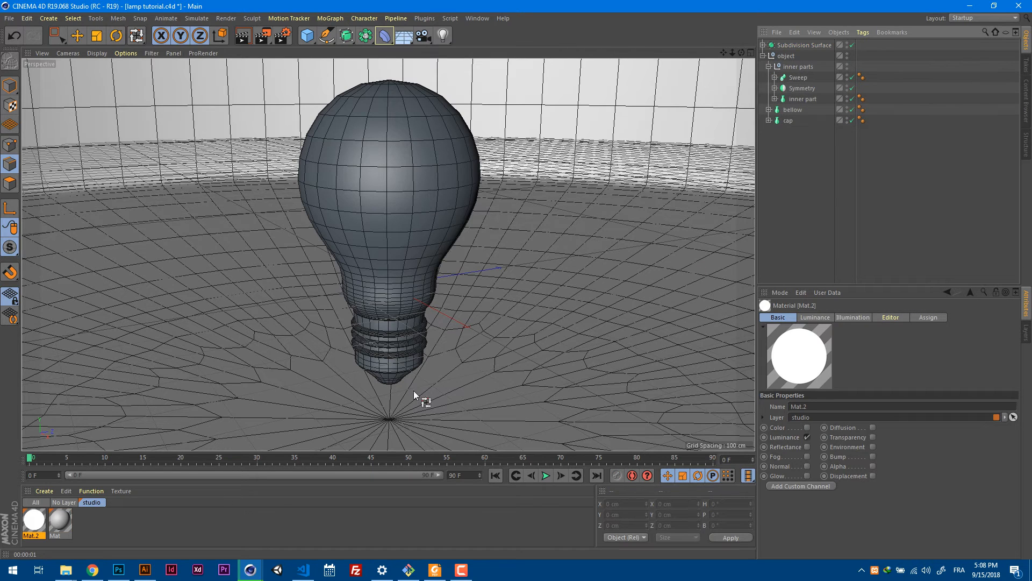
click(60, 503)
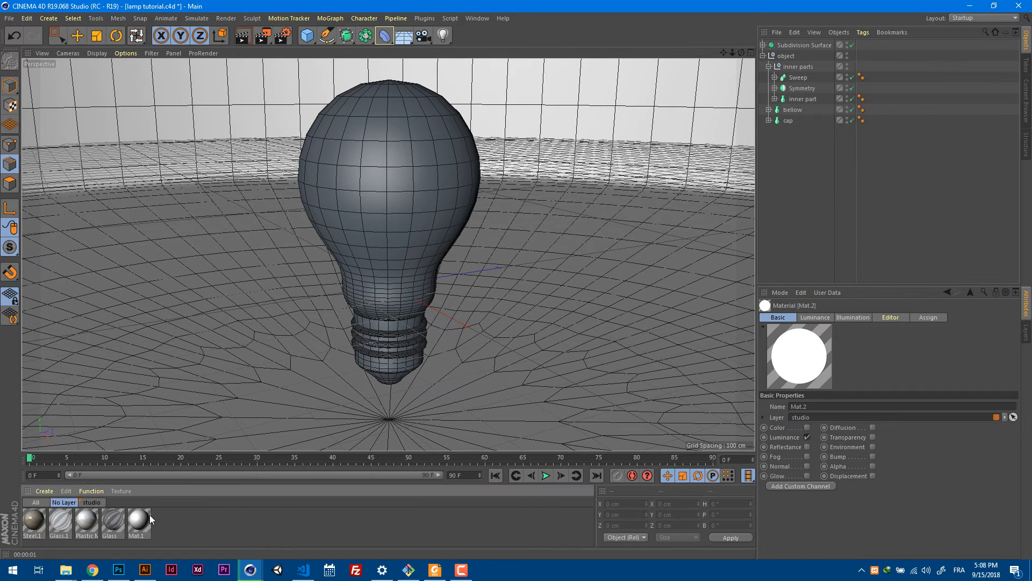
click(111, 521)
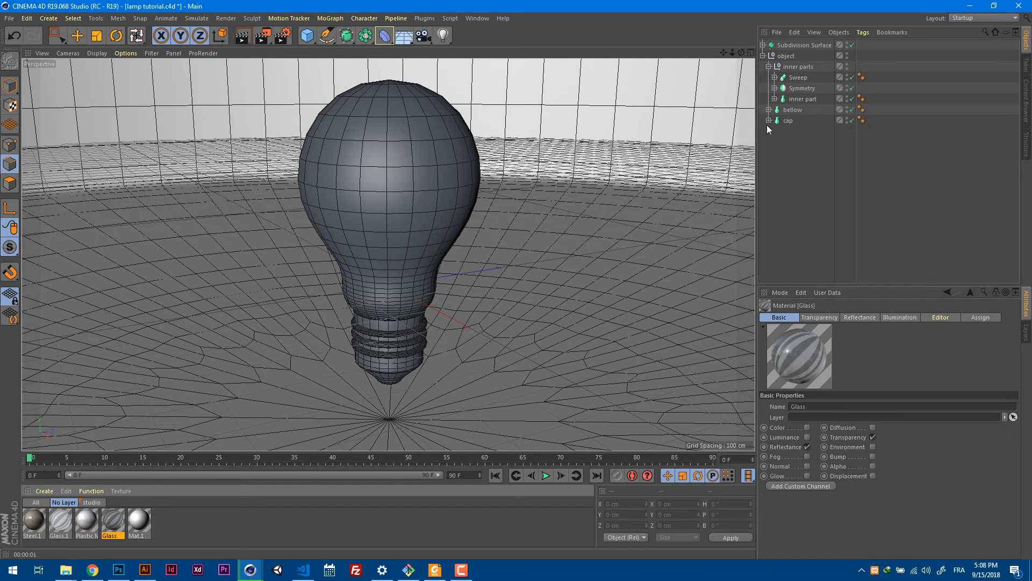
drag(119, 525, 137, 490)
drag(404, 187, 418, 188)
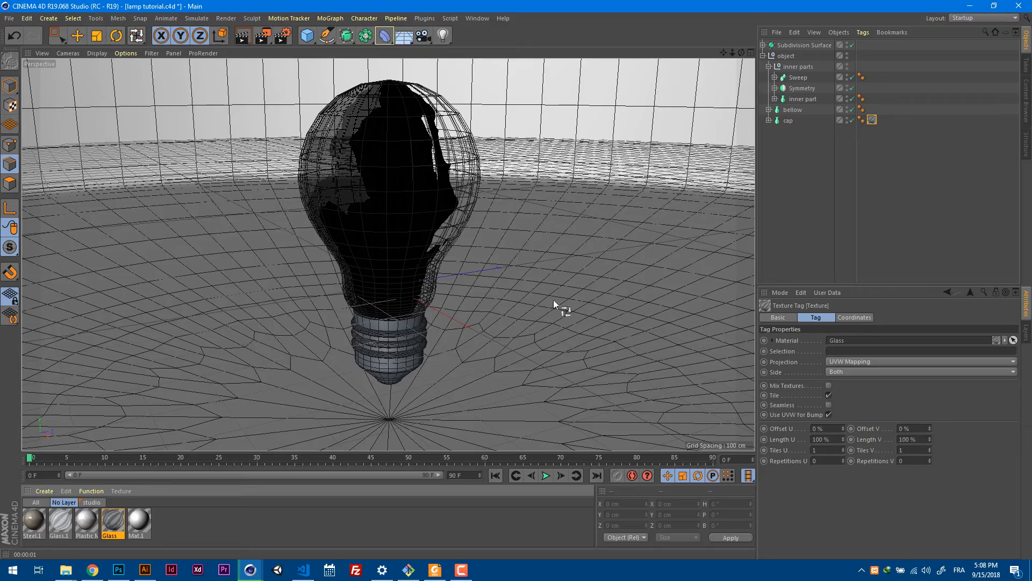
Select the cap and render the view to check the glass bulb and its inner parts.
click(788, 121)
alt+drag(583, 215, 543, 152)
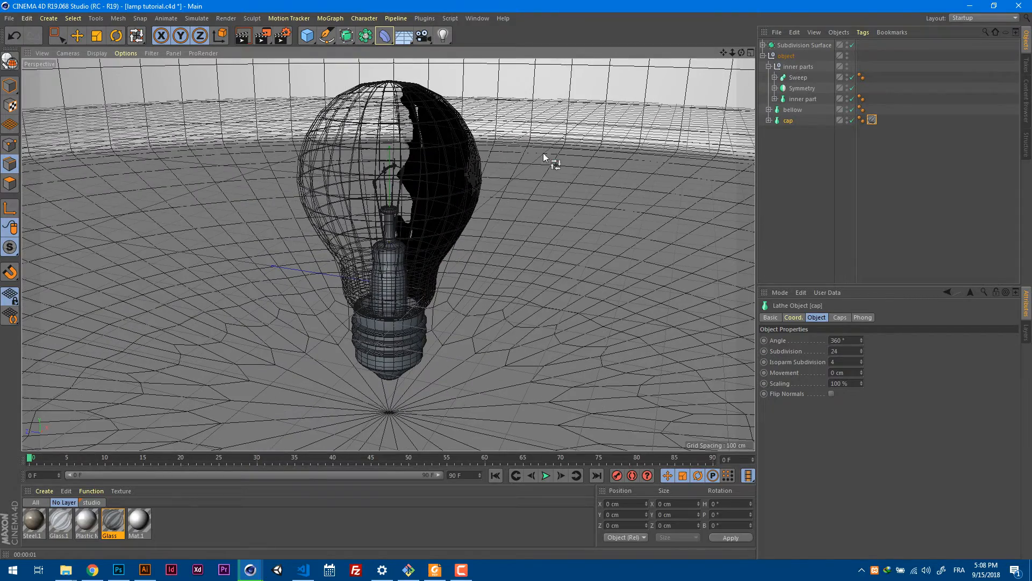
click(244, 41)
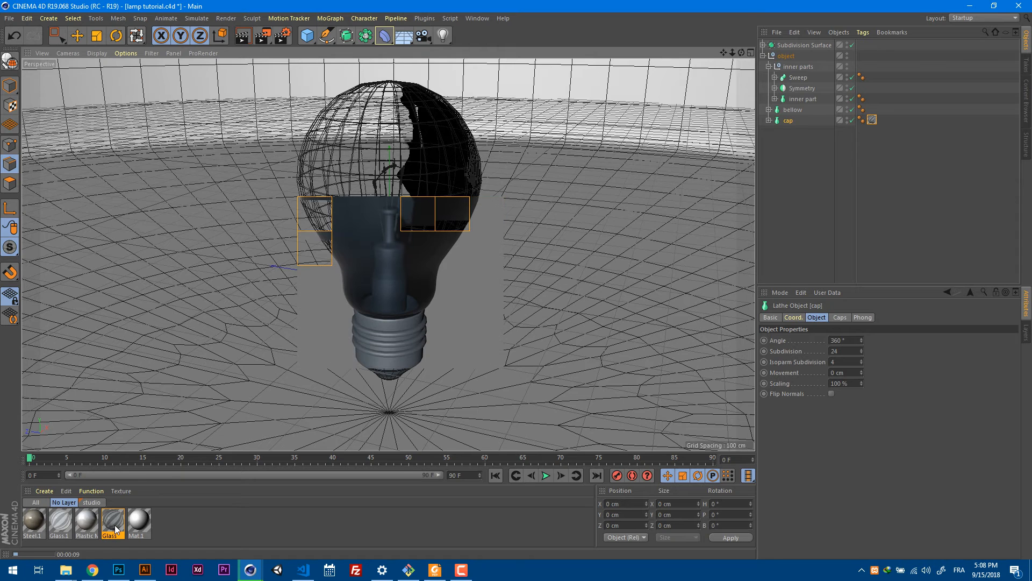
Set the projection of the cap's Glass texture tag to Spherical.
click(872, 119)
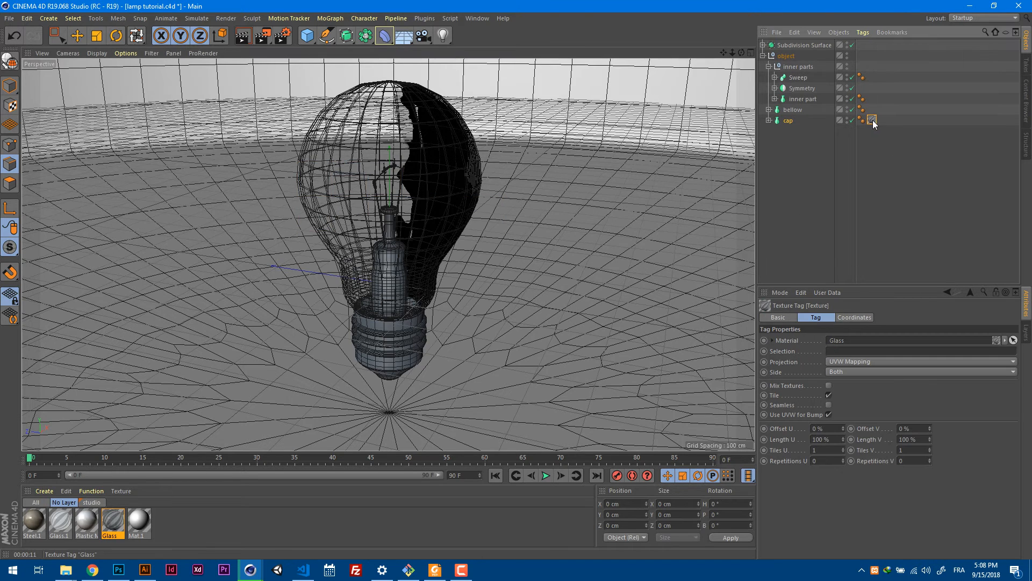
mouse_move(873, 118)
ctrl+mouse_down()
mouse_move(887, 113)
mouse_move(873, 128)
ctrl+mouse_up()
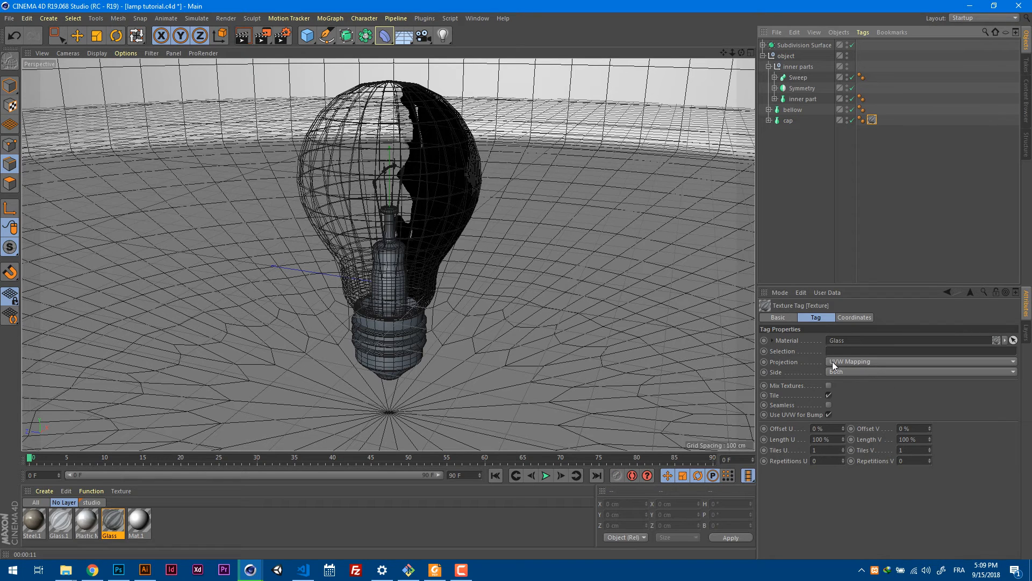
click(871, 362)
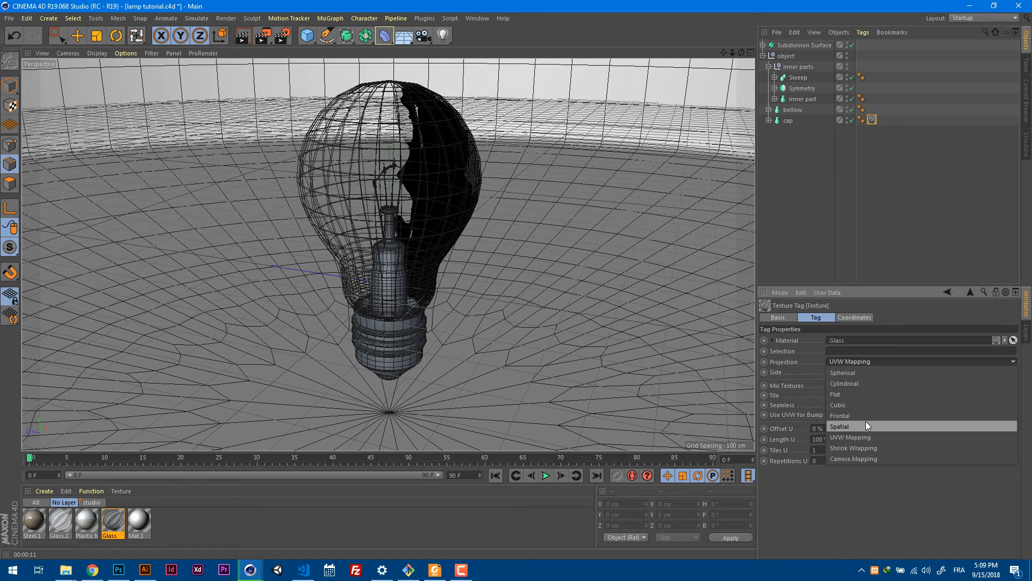
click(870, 373)
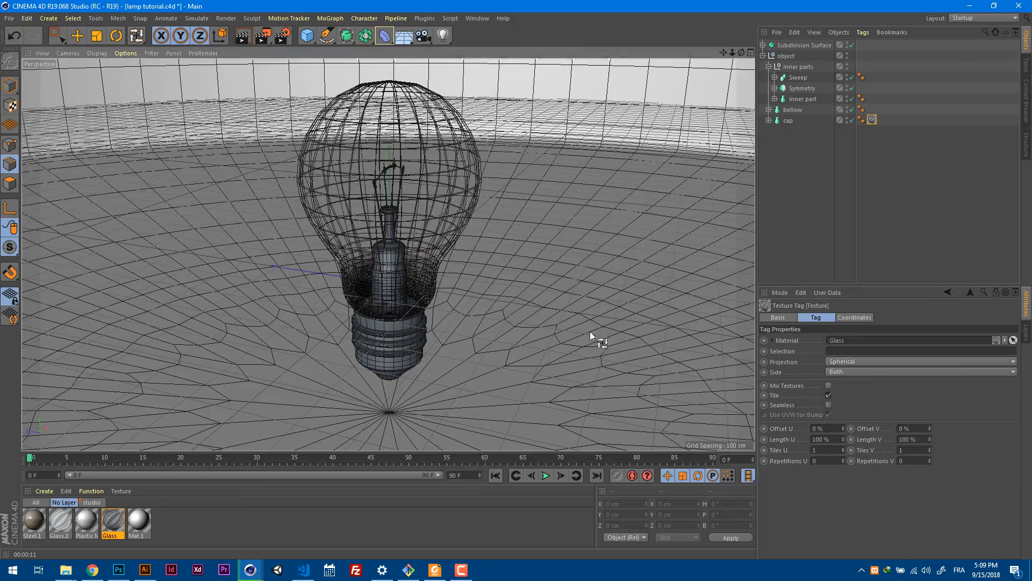
Set the Glass texture tag's Offset V to -10 %, inspect the bulb's top and neck, and select the Glass material.
alt+drag(589, 331, 526, 372)
alt+right_drag(392, 136, 493, 119)
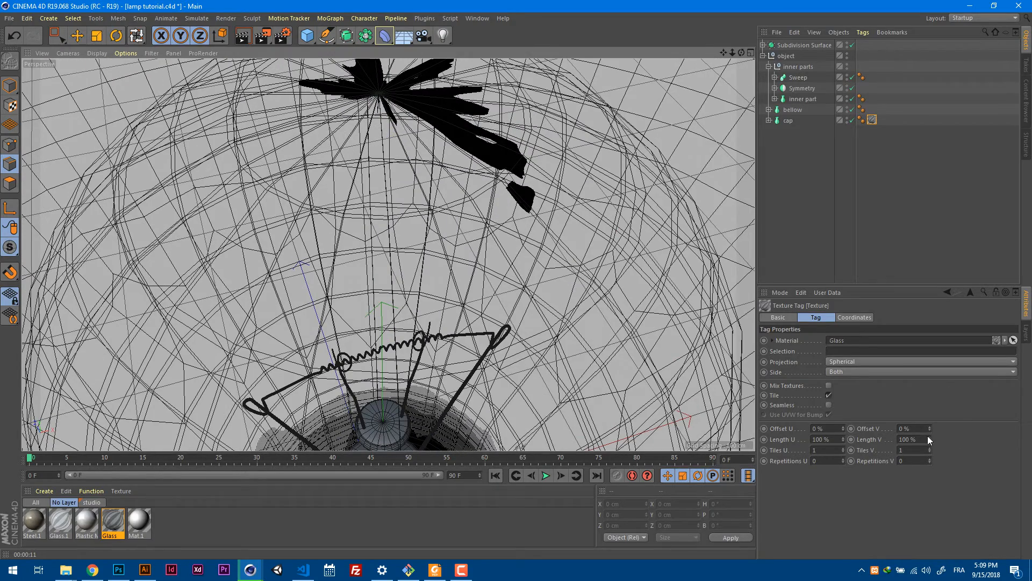
drag(929, 428, 929, 433)
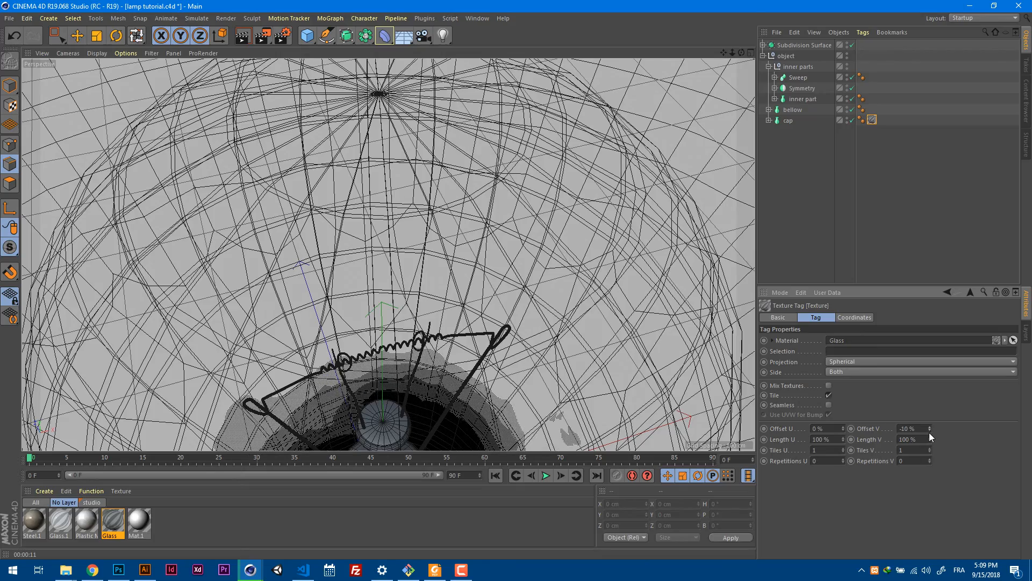
scroll(645, 363, down, 9)
alt+middle_drag(645, 371, 557, 265)
alt+drag(556, 265, 538, 189)
scroll(484, 272, up, 3)
alt+drag(478, 272, 520, 292)
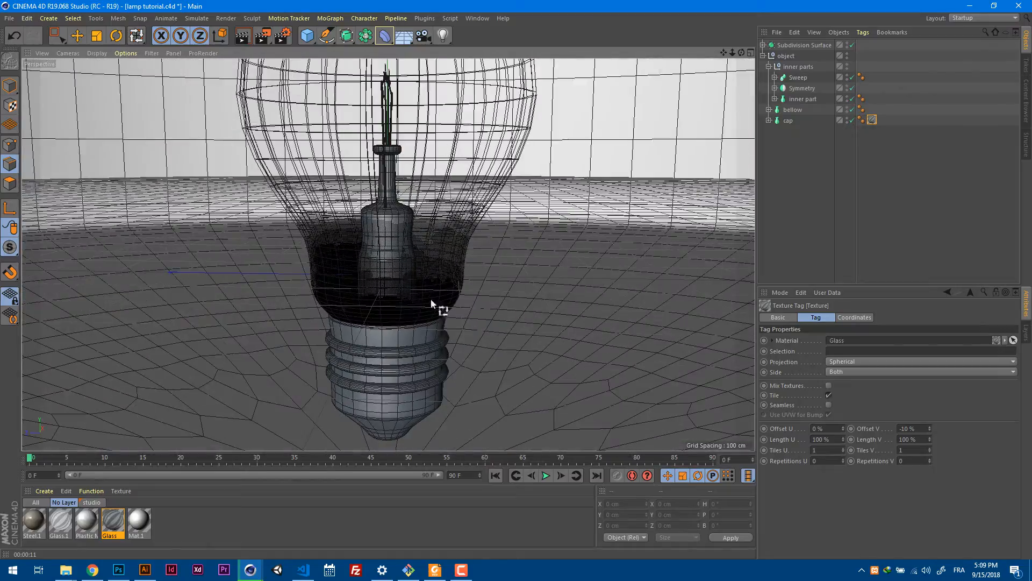
alt+drag(408, 244, 433, 247)
click(117, 525)
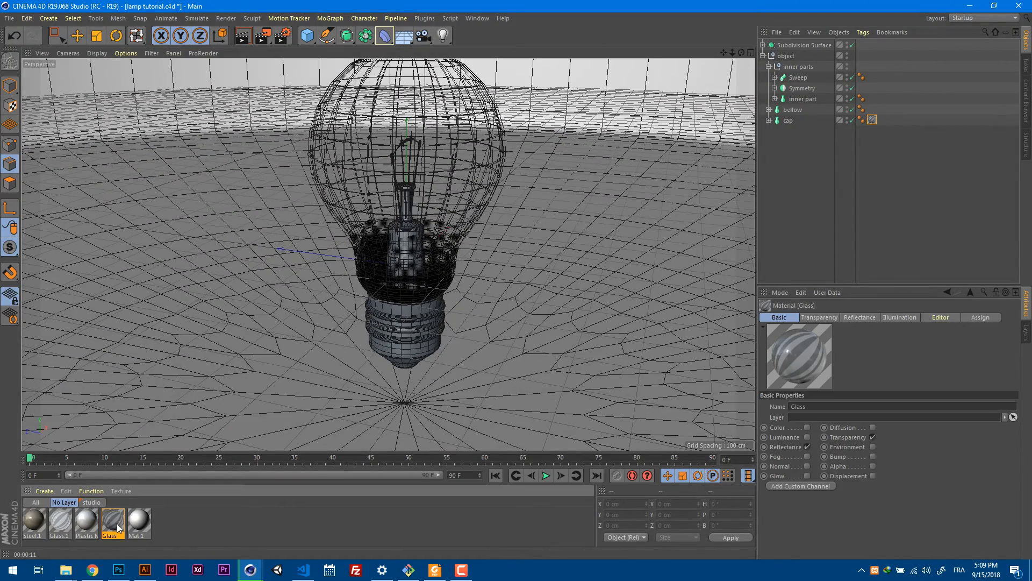
Review the Glass material's Transparency settings, including its refraction preset and the turbulence and octaves of the gradient texture.
double_click(117, 525)
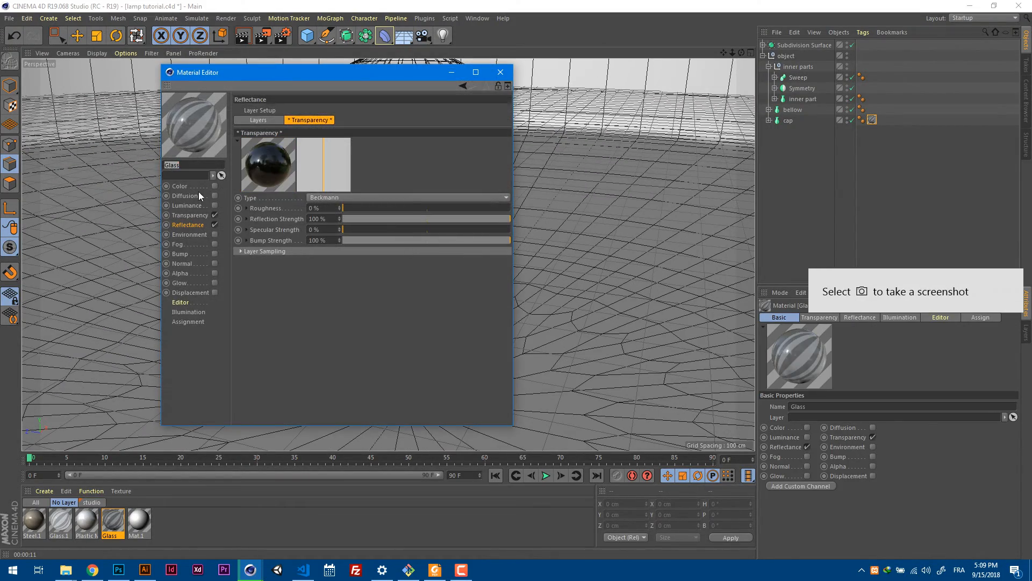
click(185, 189)
click(187, 215)
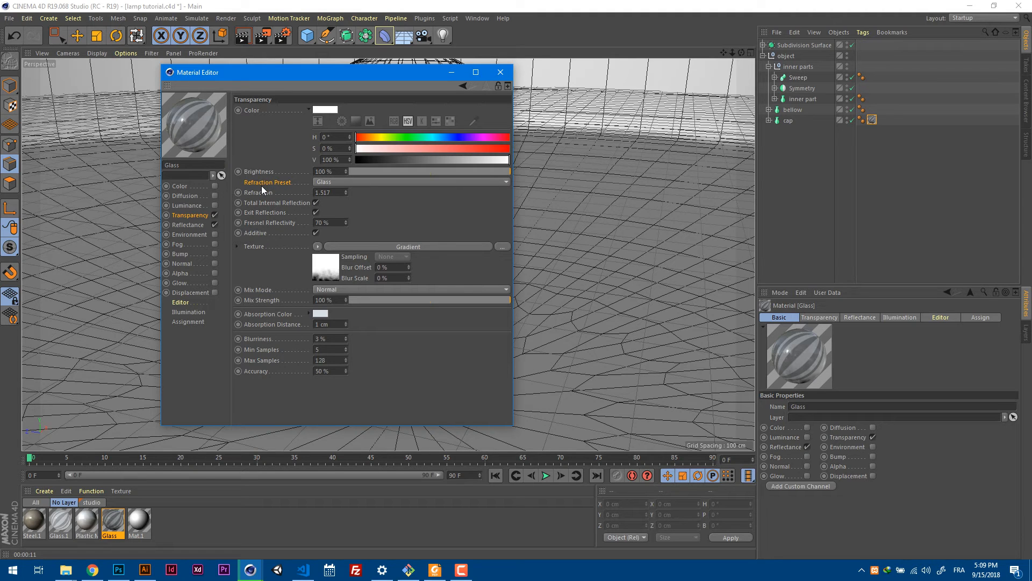
click(366, 182)
click(369, 180)
click(326, 265)
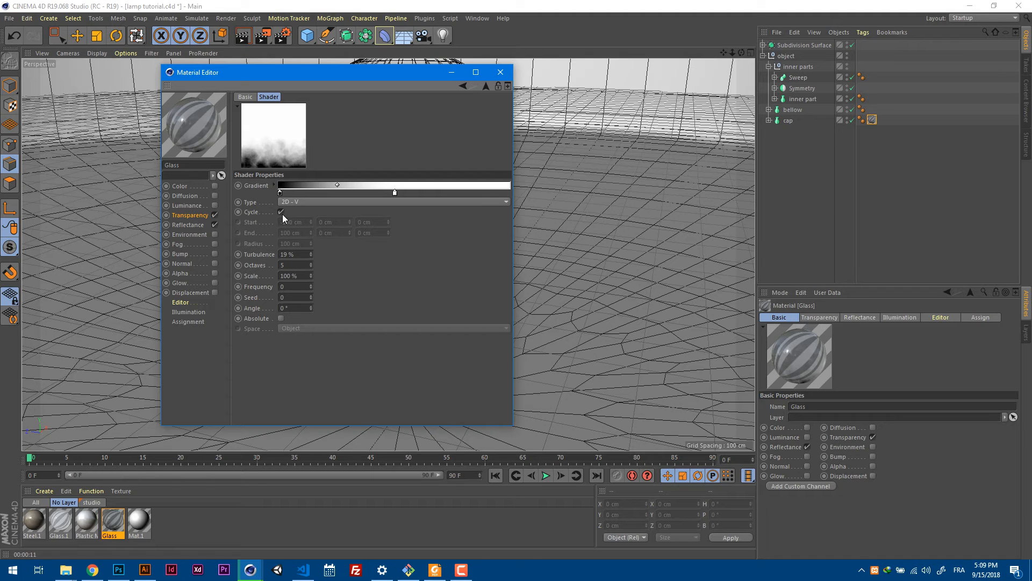
click(290, 264)
click(298, 265)
double_click(295, 255)
click(295, 253)
Check the Glass material's Reflectance layers and its transparency reflection settings, and close the material.
click(187, 224)
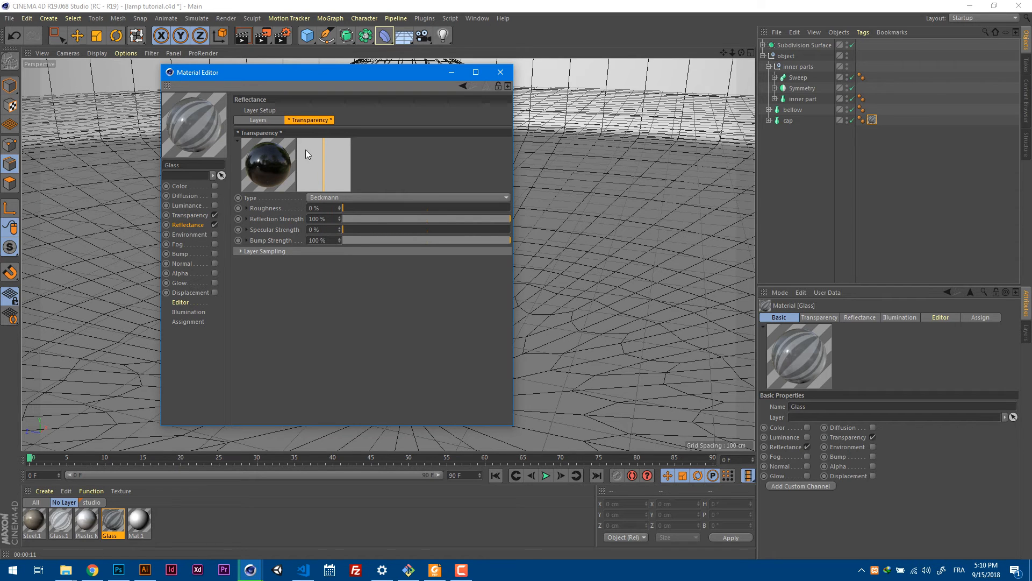
click(272, 120)
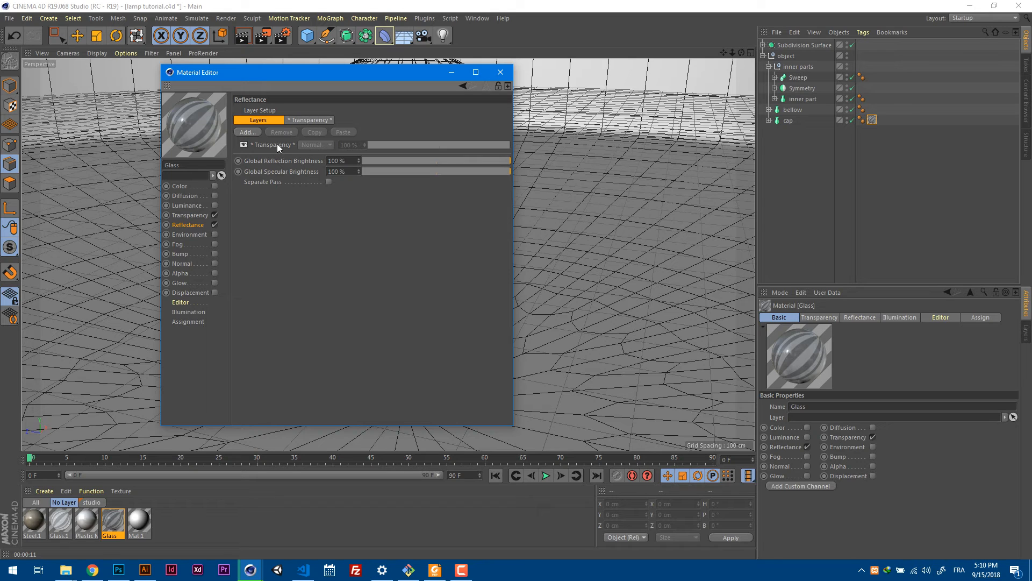
click(310, 119)
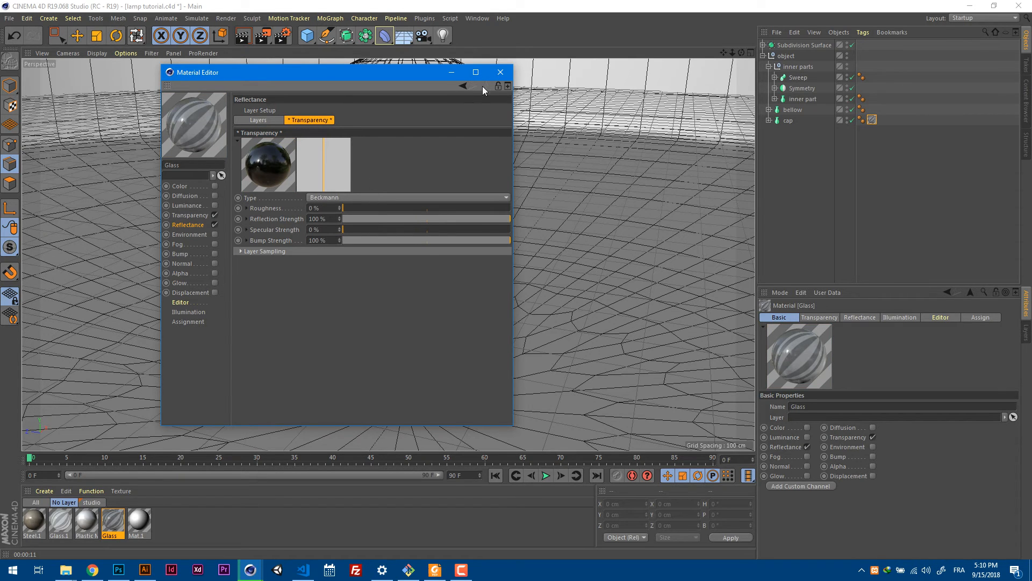
click(500, 73)
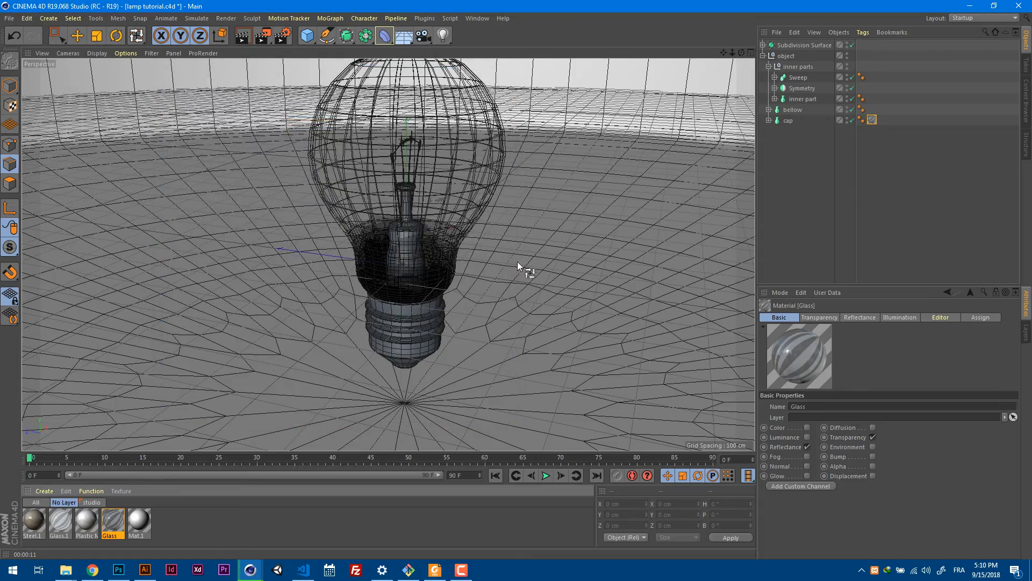
Apply the Glass.1 material to the inner parts group.
alt+drag(533, 240, 664, 231)
scroll(481, 229, up, 6)
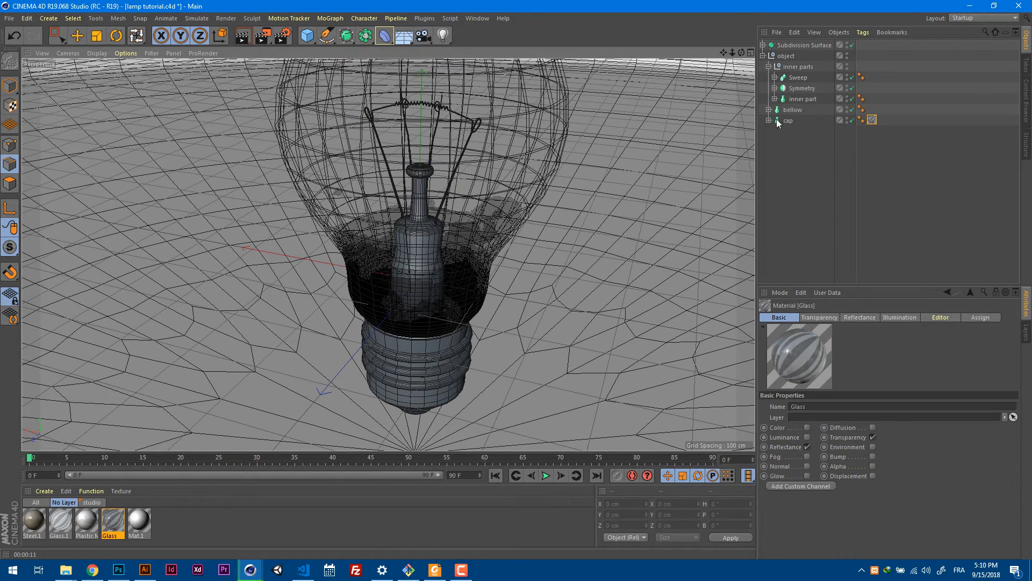
click(801, 99)
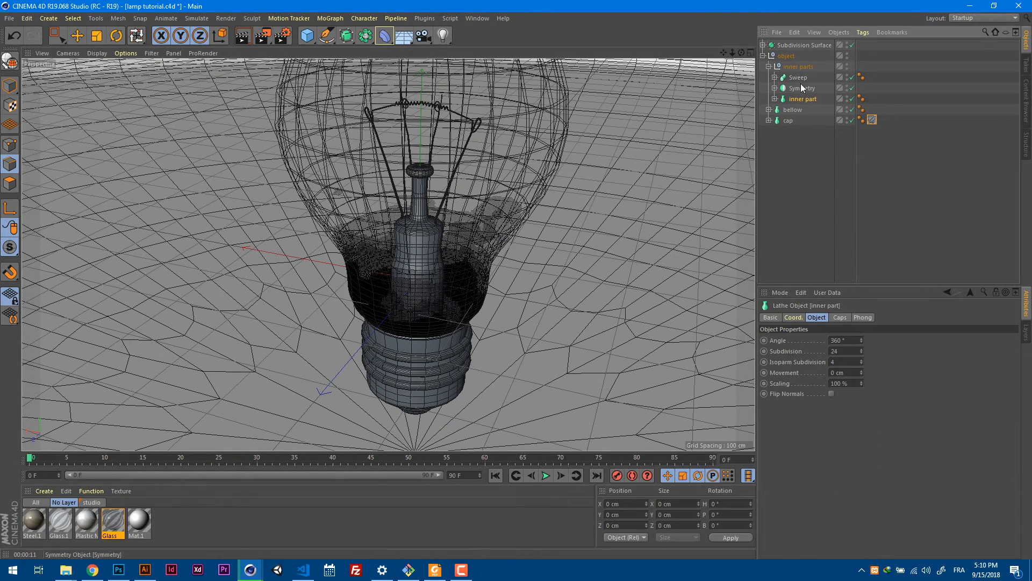
drag(60, 528, 802, 70)
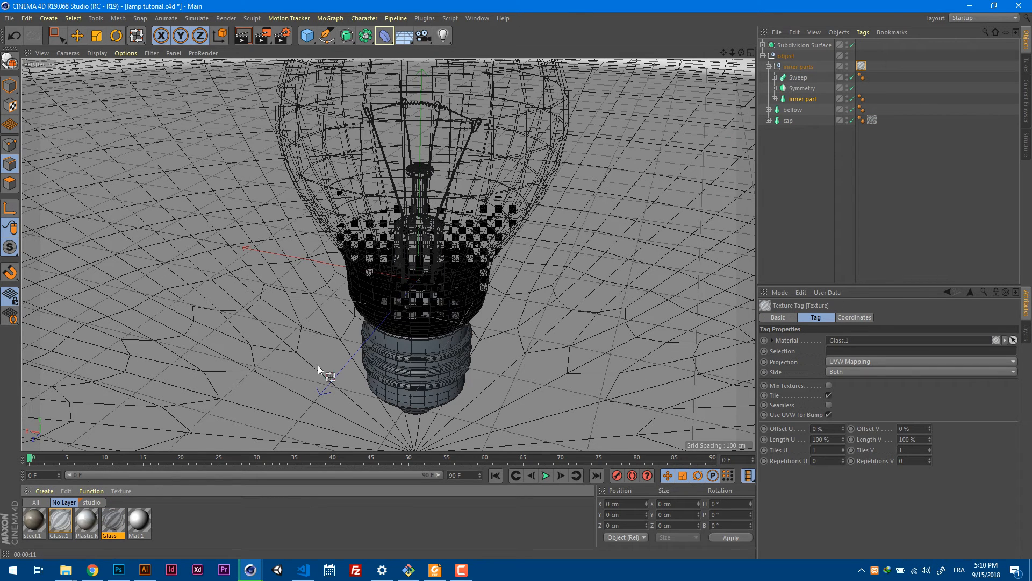
Review the Color and Transparency settings of the Glass.1 material, including its refraction value, and close the material.
double_click(62, 523)
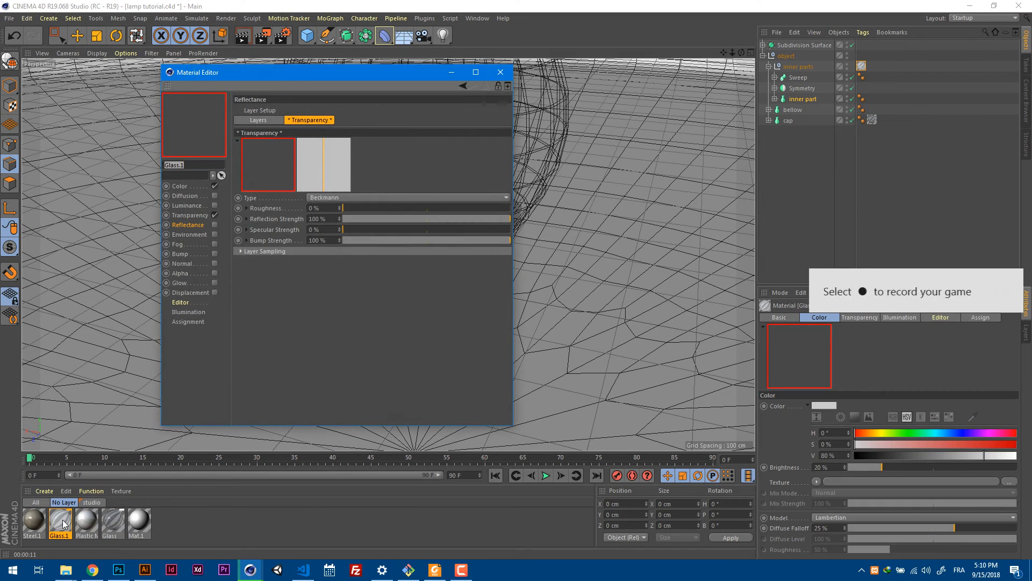
click(190, 188)
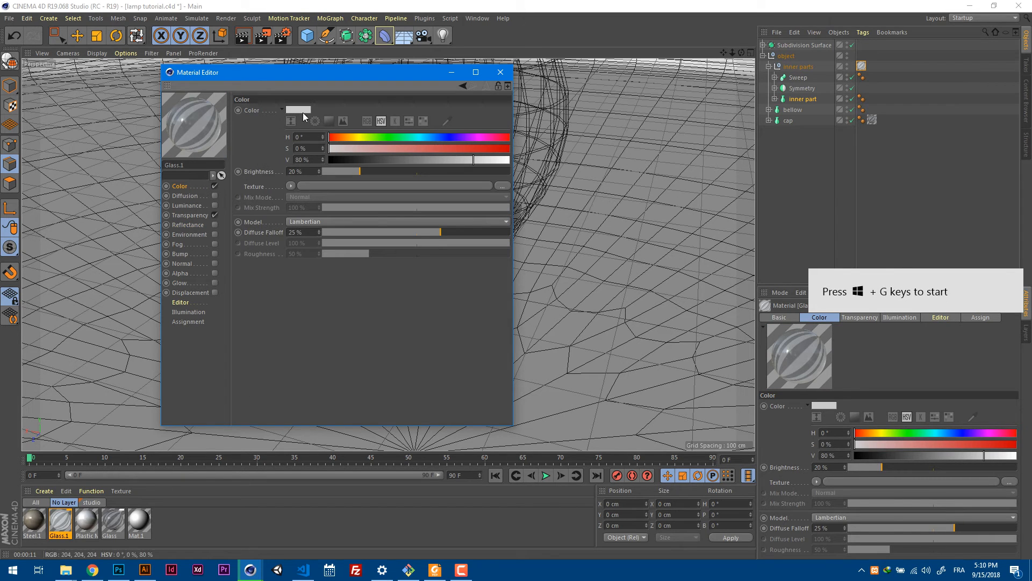
click(193, 215)
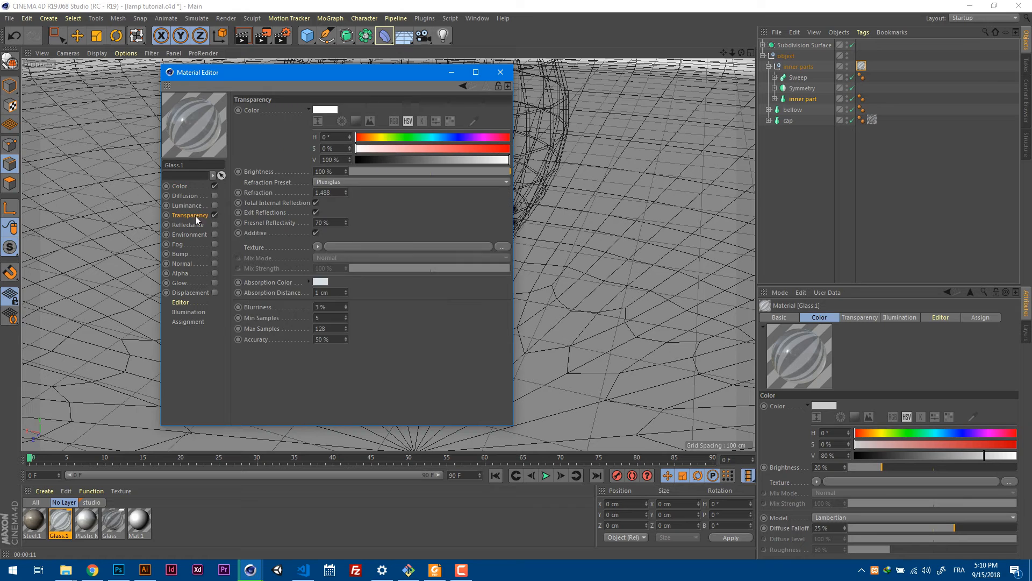
double_click(336, 191)
click(500, 72)
Examine the glass mount and support wires on the reference image in the front view.
click(201, 512)
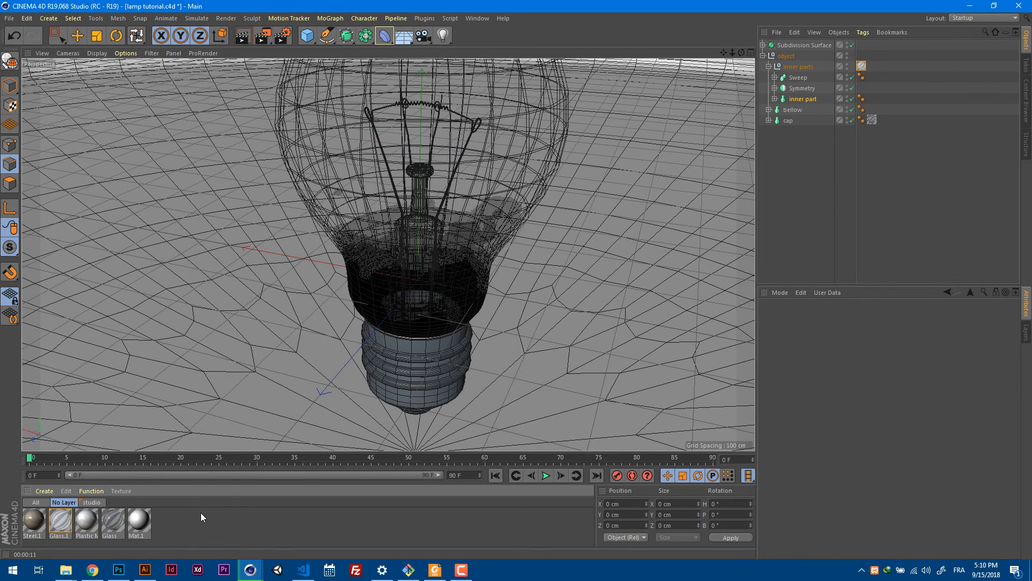
middle_click(338, 279)
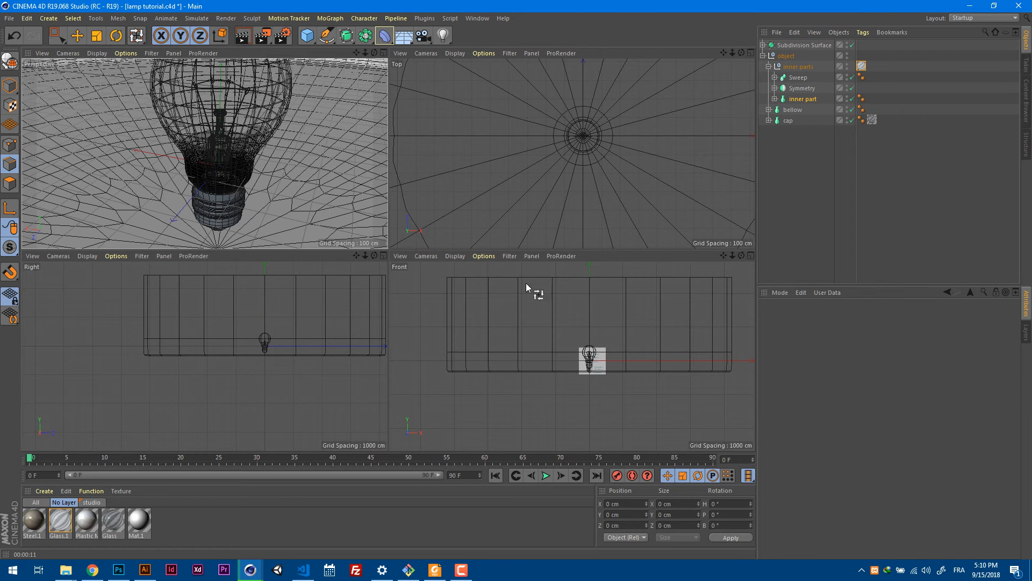
scroll(594, 362, up, 15)
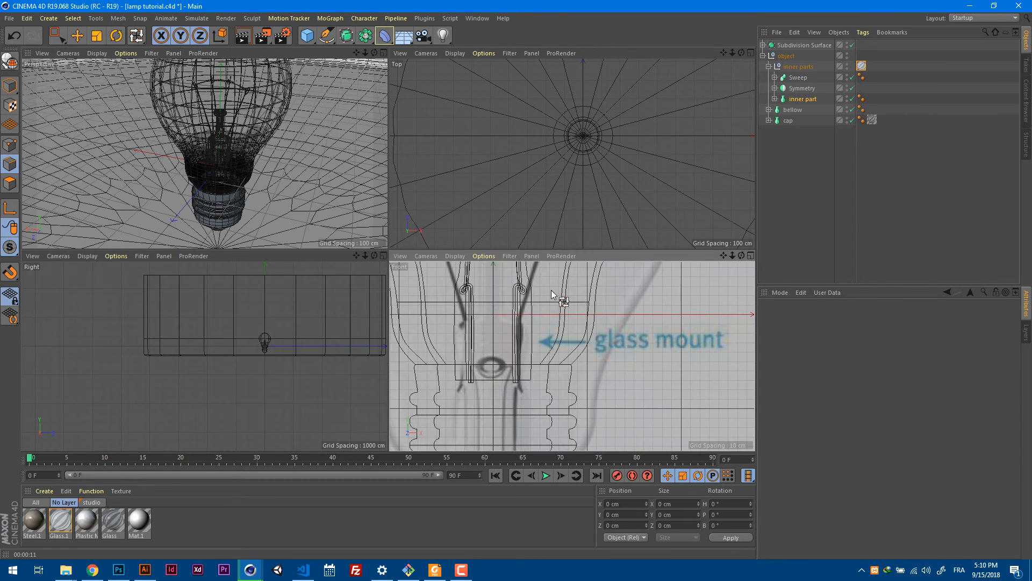
scroll(583, 312, up, 3)
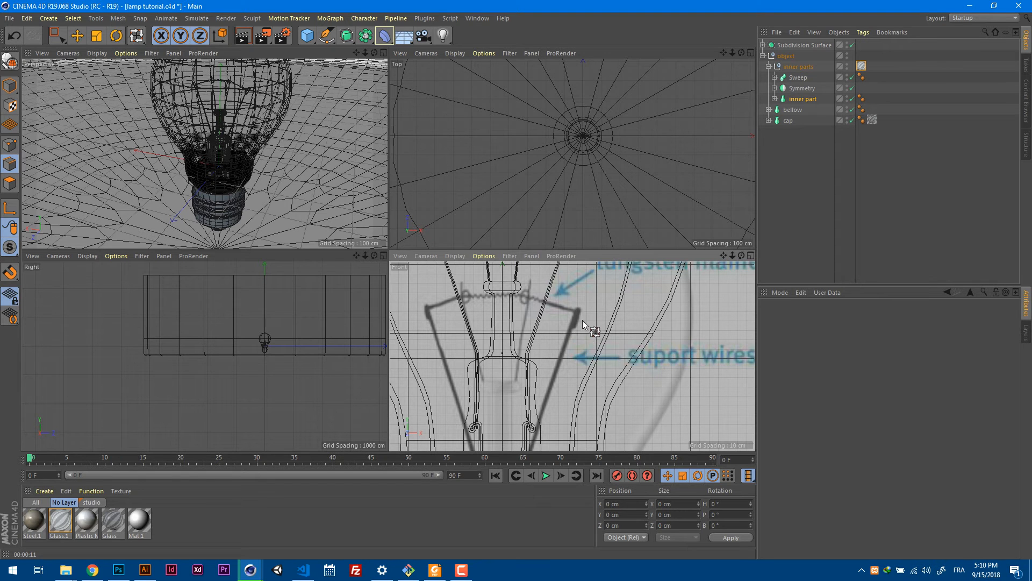
scroll(582, 320, down, 3)
scroll(614, 321, up, 3)
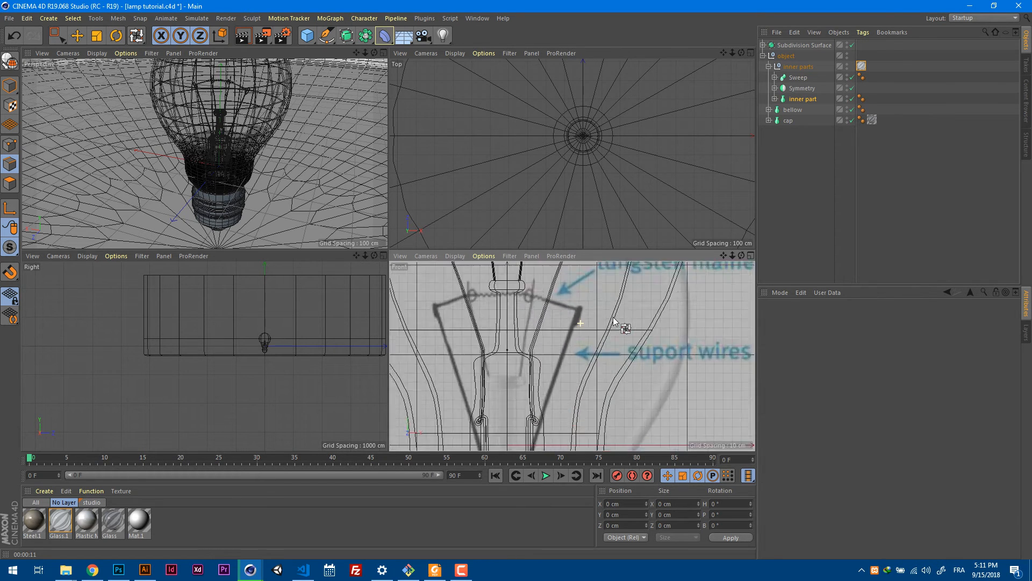
scroll(583, 328, up, 3)
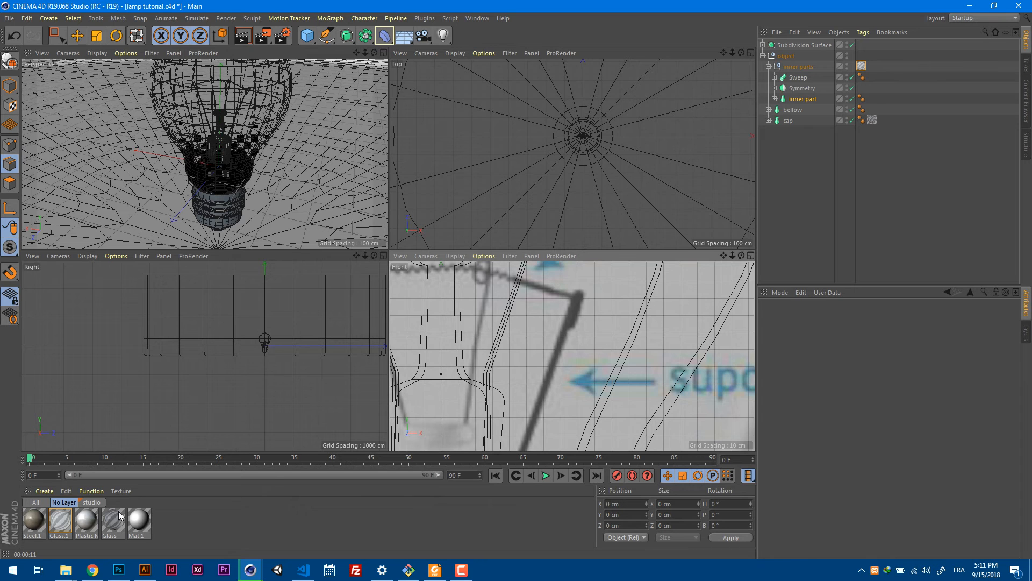
Create a new material with a color value of 11 %, and set its default specular to width 38 % and falloff 13 %.
double_click(200, 525)
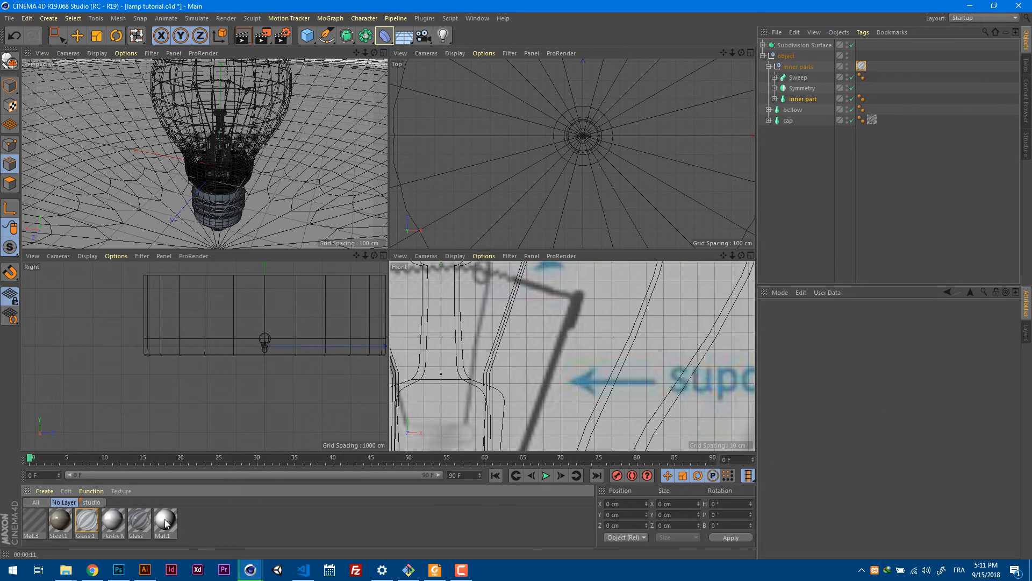
double_click(36, 522)
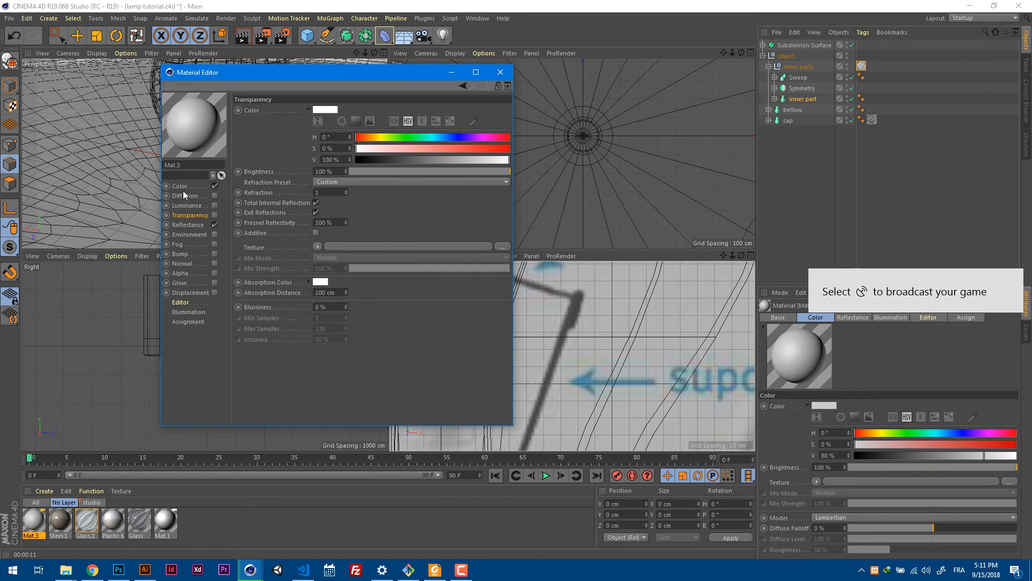
click(180, 186)
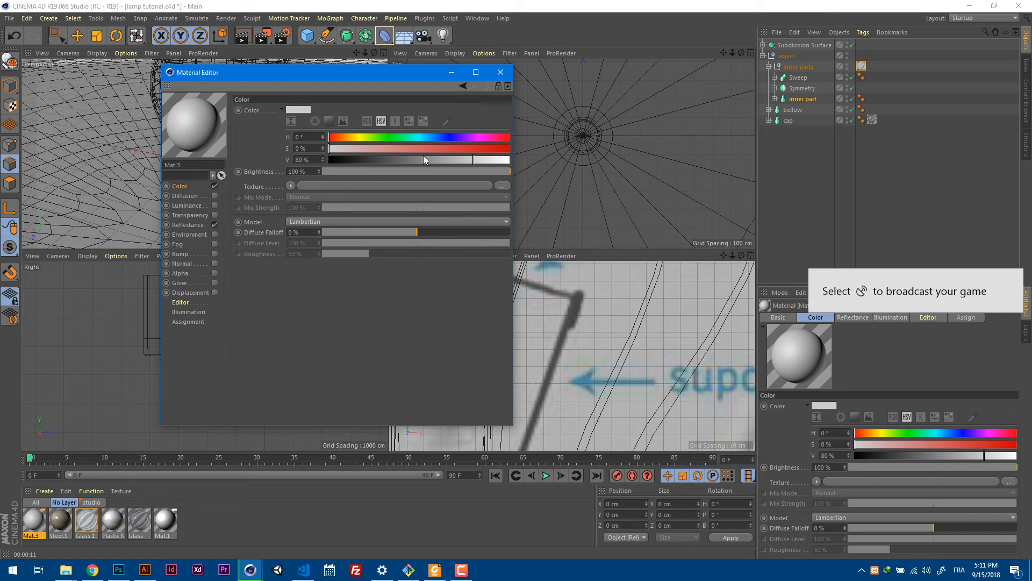
drag(427, 158, 348, 161)
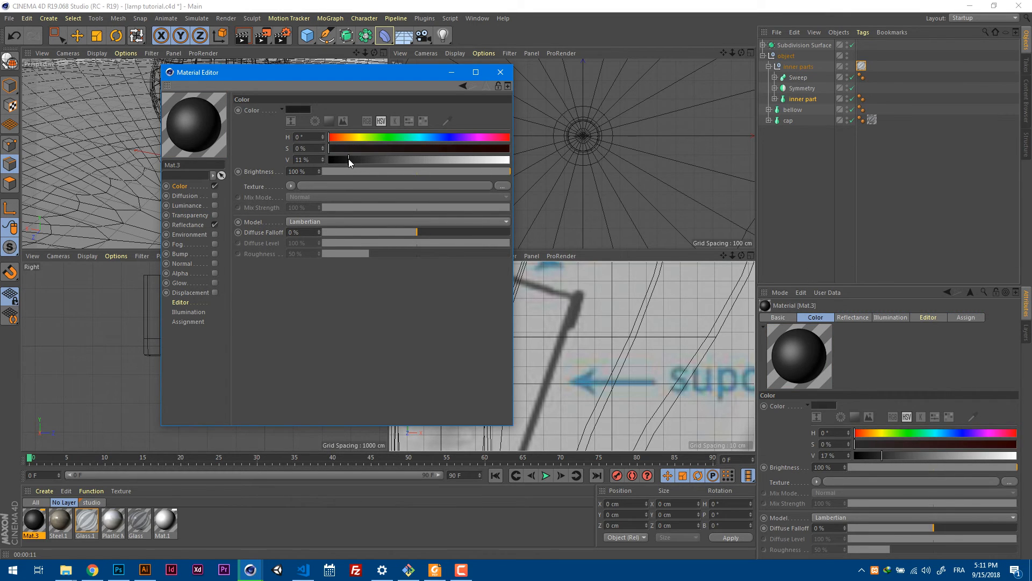
click(190, 226)
mouse_move(430, 280)
mouse_down()
mouse_move(405, 280)
mouse_move(458, 296)
mouse_move(434, 292)
mouse_up()
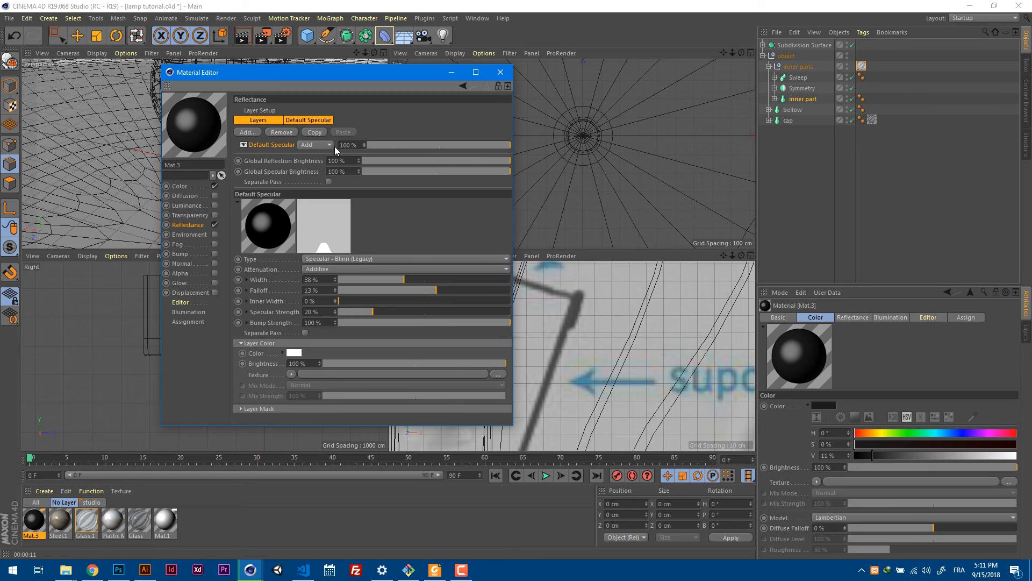
Add a Phong reflectance layer to the new material, blended with Add at 3 % strength, and close the material.
click(268, 120)
click(256, 132)
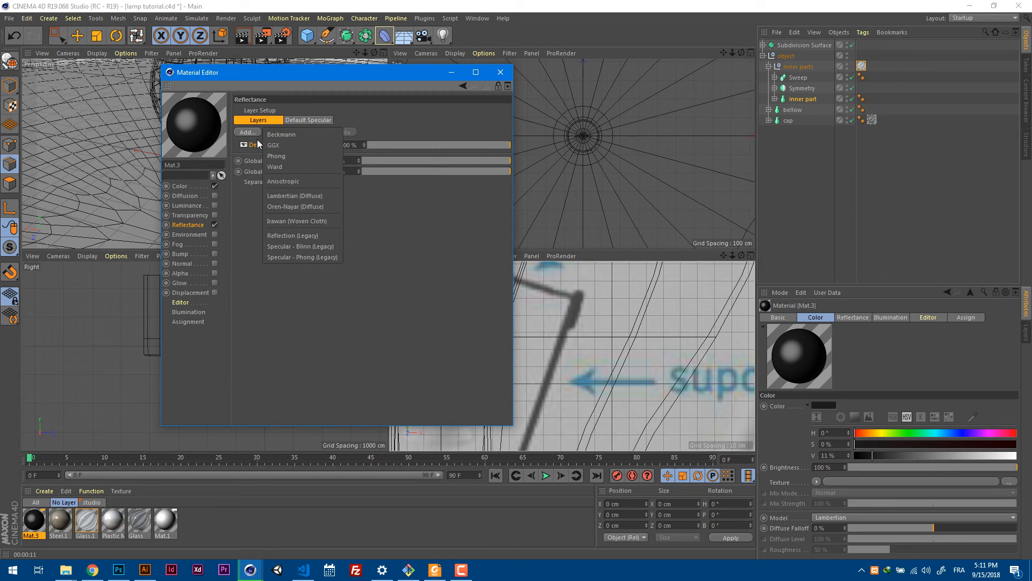
click(288, 156)
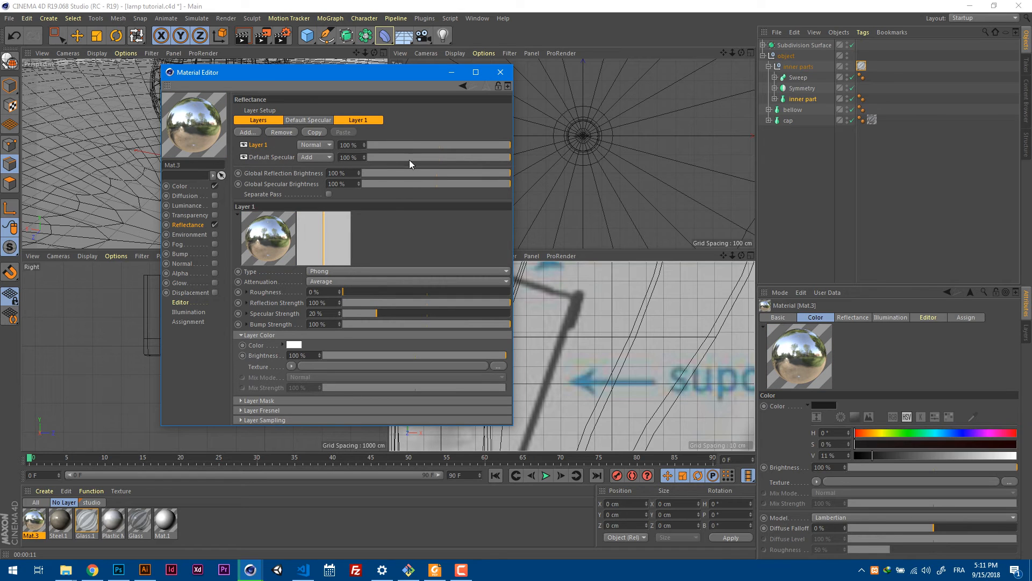
click(328, 145)
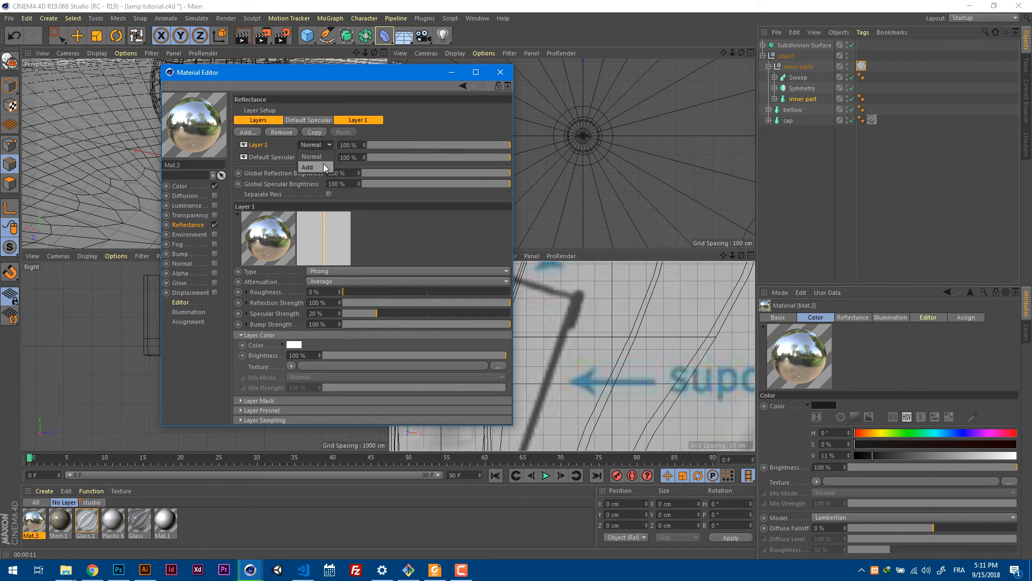
click(324, 166)
click(395, 146)
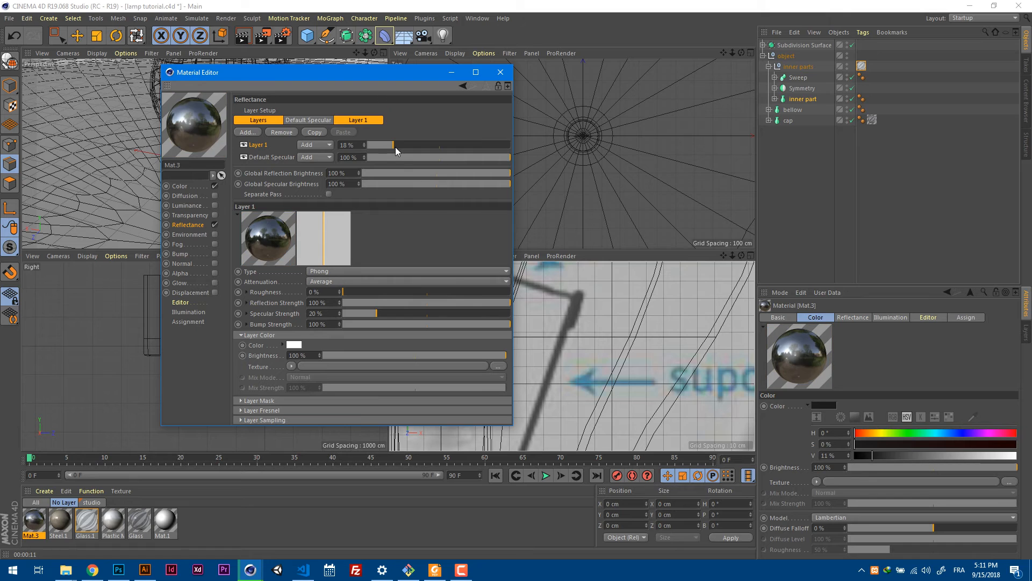
drag(395, 146, 369, 153)
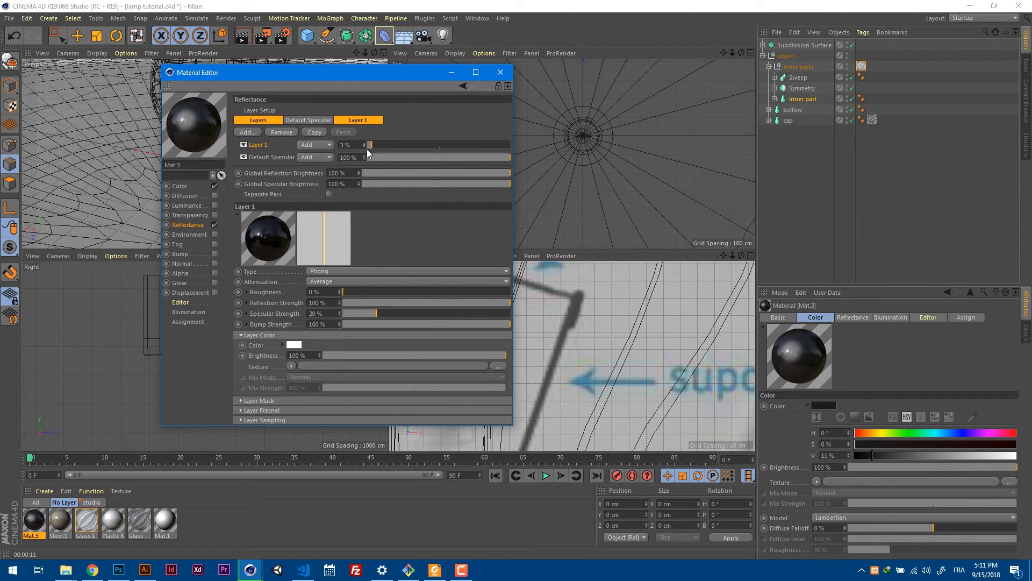
click(192, 186)
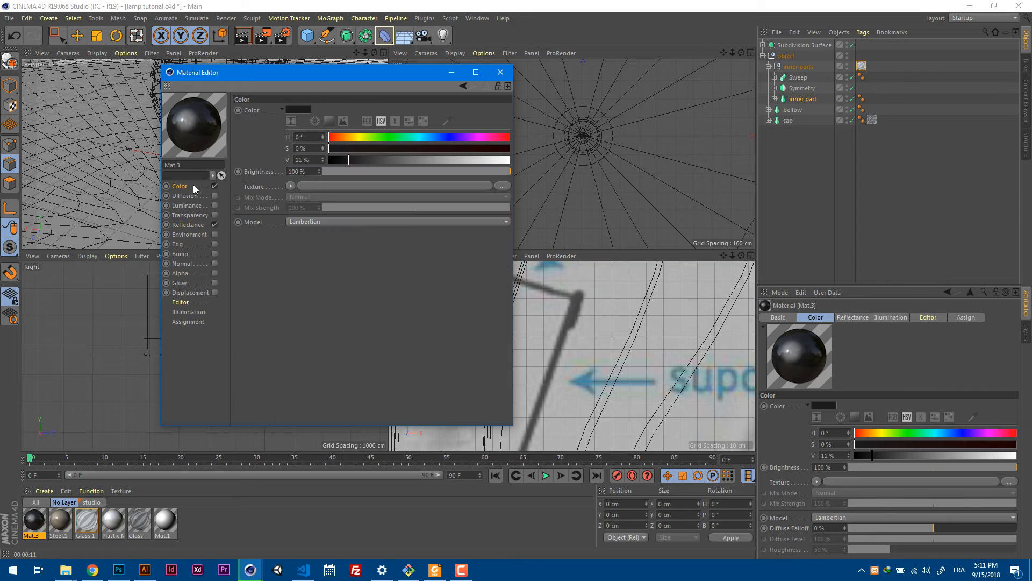
click(499, 72)
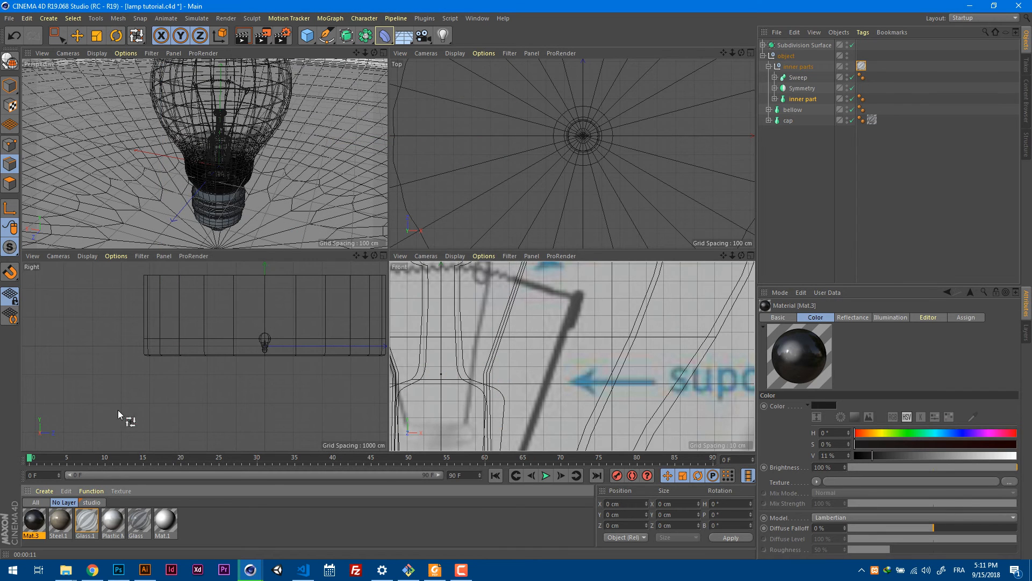
Apply the dark Mat.3 material to the Sweep, and assign Glass.1 to Symmetry and inner part instead of the inner parts group.
click(798, 77)
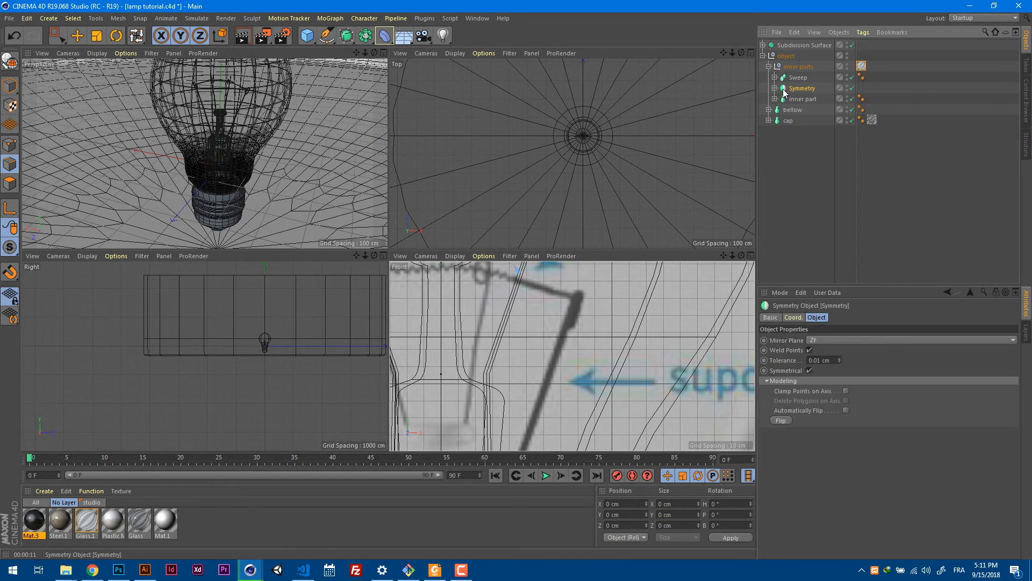
click(37, 525)
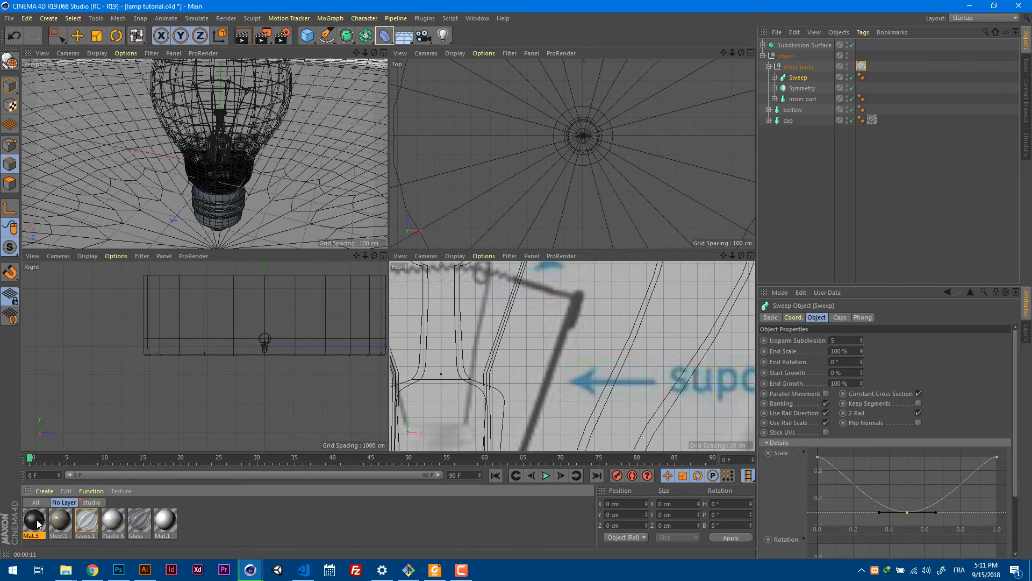
drag(628, 144, 872, 98)
scroll(311, 90, up, 4)
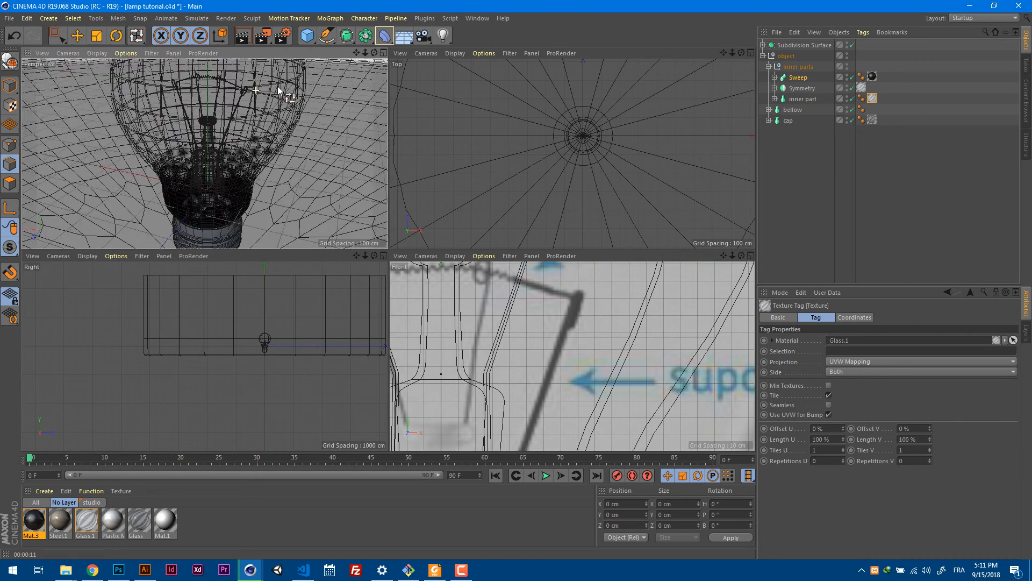
click(383, 53)
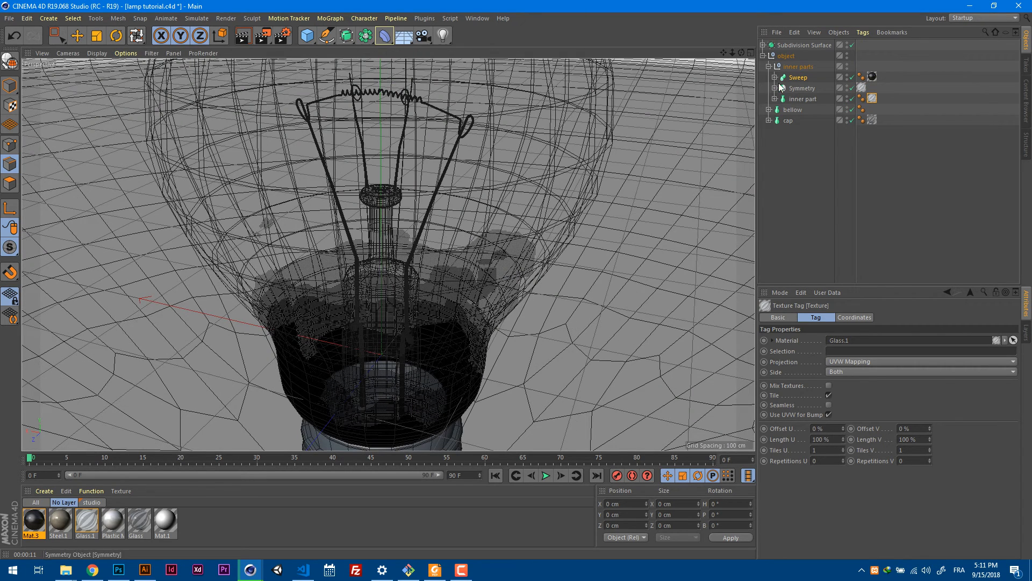
Render only the Sweep in the viewport and inspect the filament wire's shape and dark material up close.
click(809, 79)
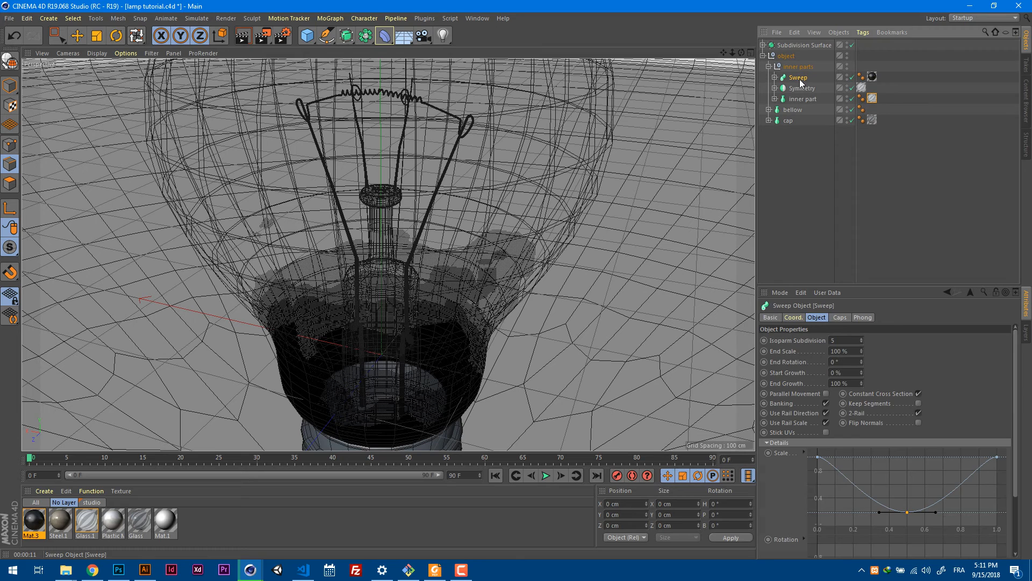
click(263, 36)
click(320, 76)
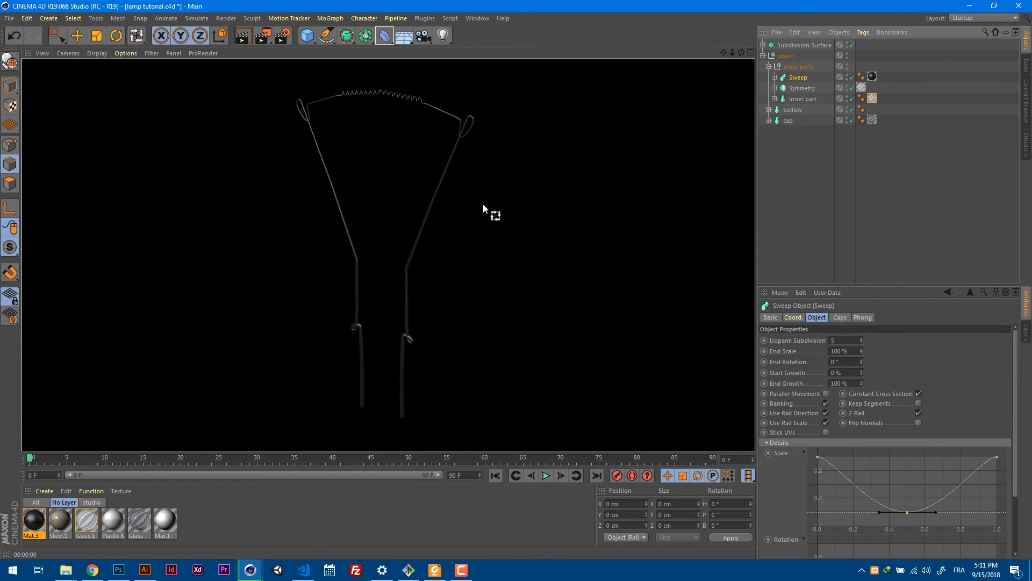
alt+drag(483, 204, 371, 237)
alt+right_drag(401, 150, 502, 127)
alt+drag(502, 127, 484, 153)
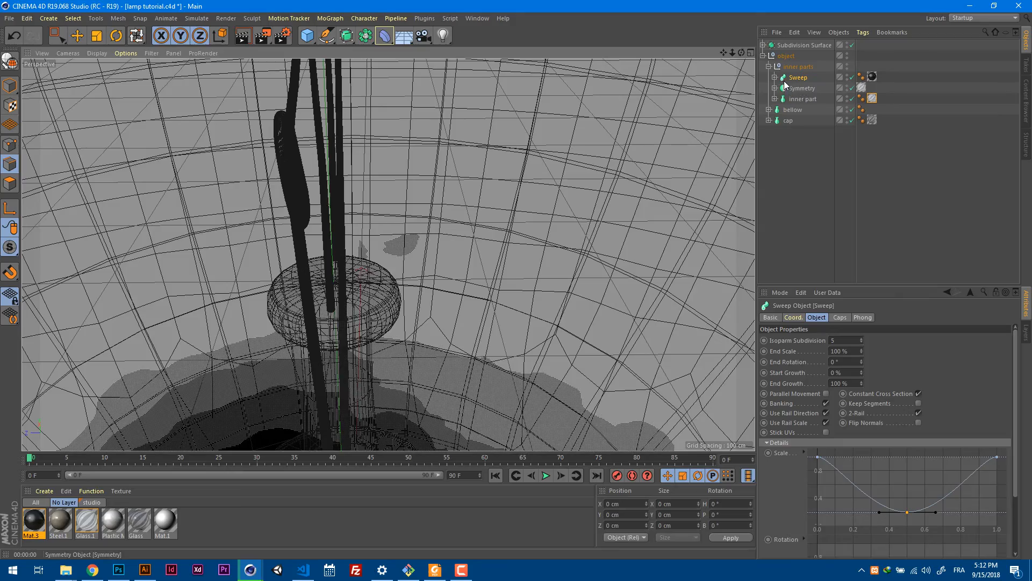
Inspect the Helix spline inside the Sweep from several angles around the glass mount.
click(775, 77)
click(802, 99)
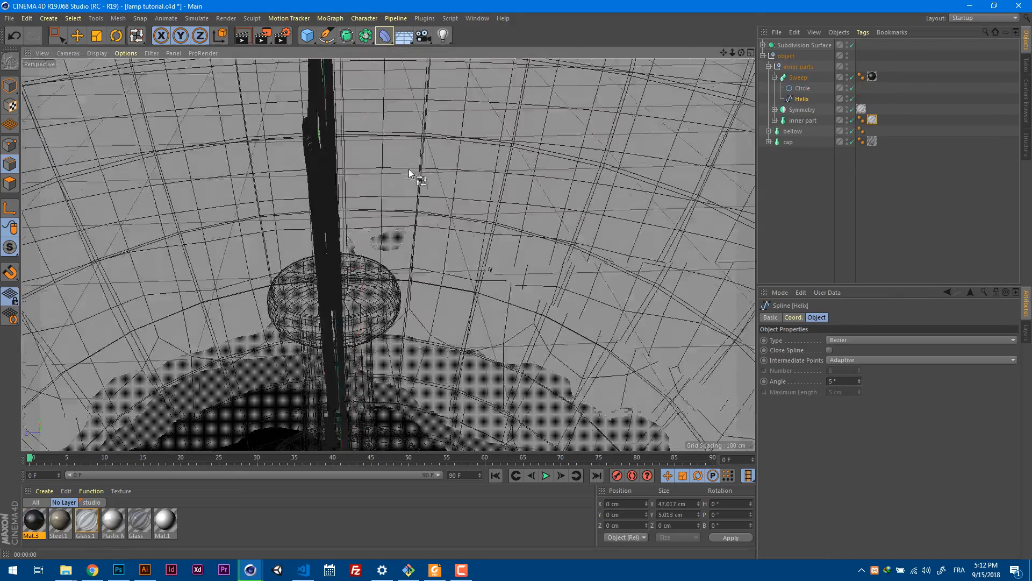
alt+drag(409, 169, 465, 163)
alt+right_drag(467, 162, 351, 221)
alt+drag(488, 186, 454, 280)
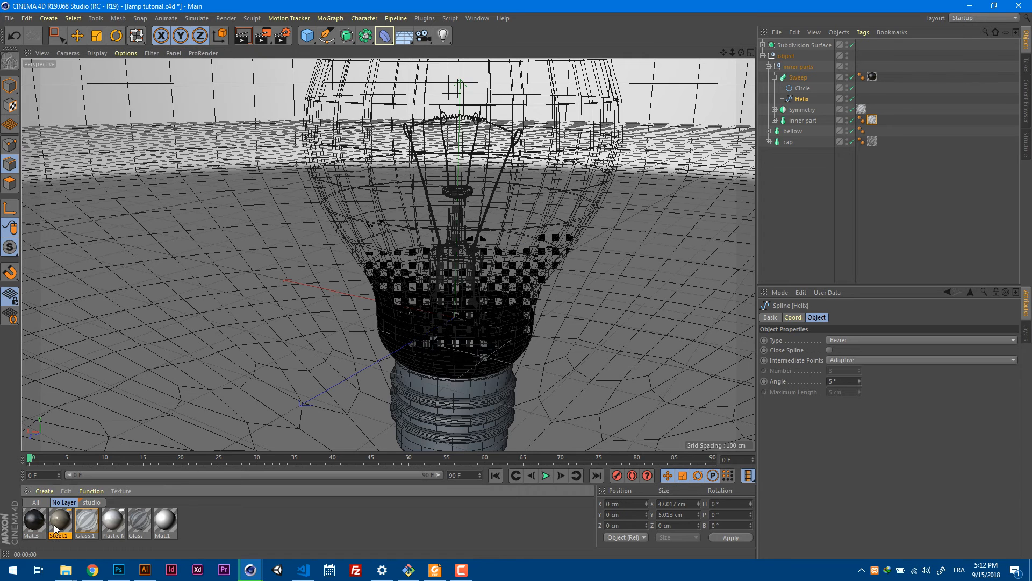
Open the Steel.1 material and examine the gradient shader in its color channel.
double_click(64, 521)
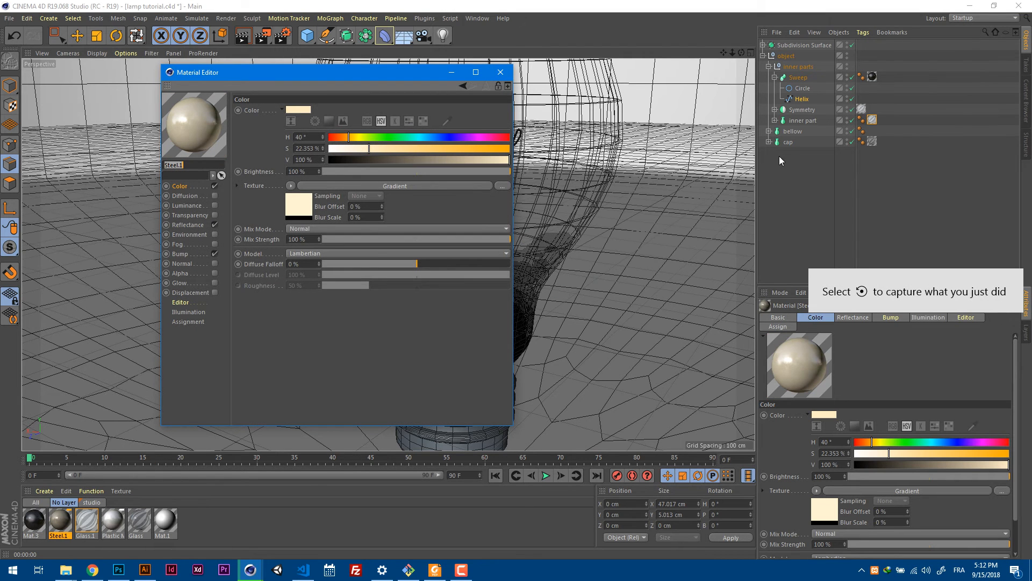
click(792, 131)
drag(384, 74, 732, 73)
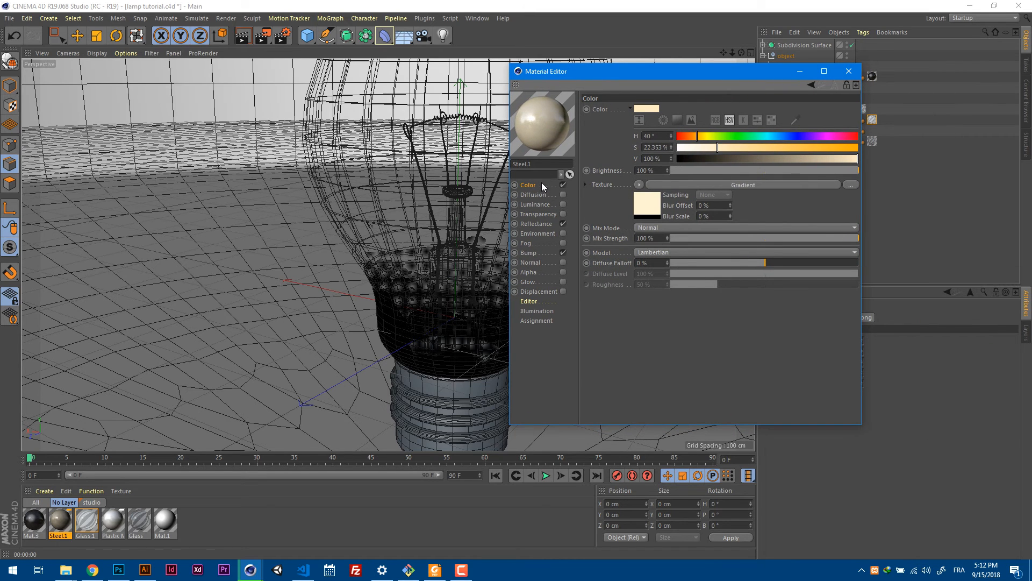
click(643, 206)
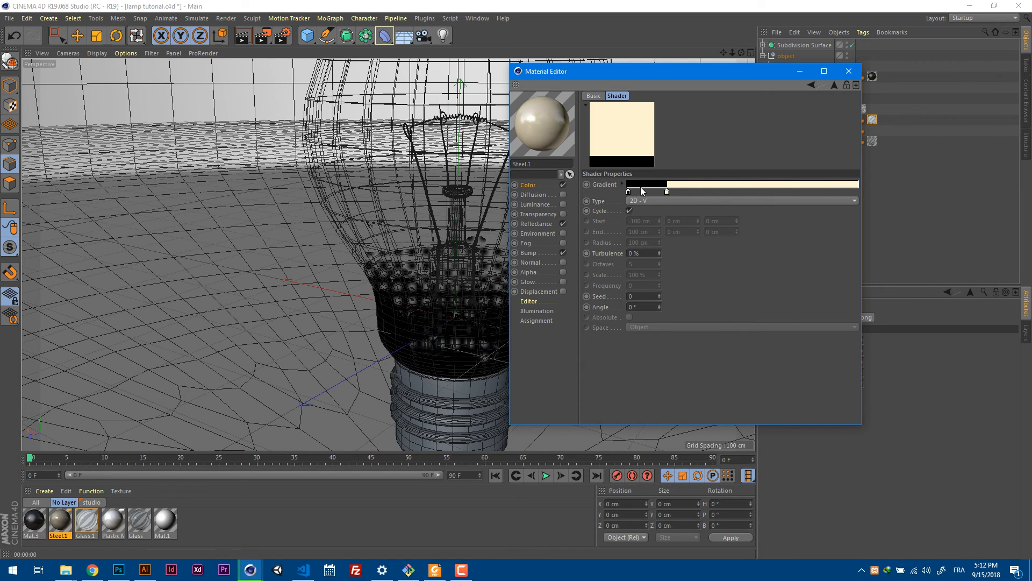
Try Cubic Knots interpolation on the Steel.1 color gradient, and return the interpolation to None.
click(623, 184)
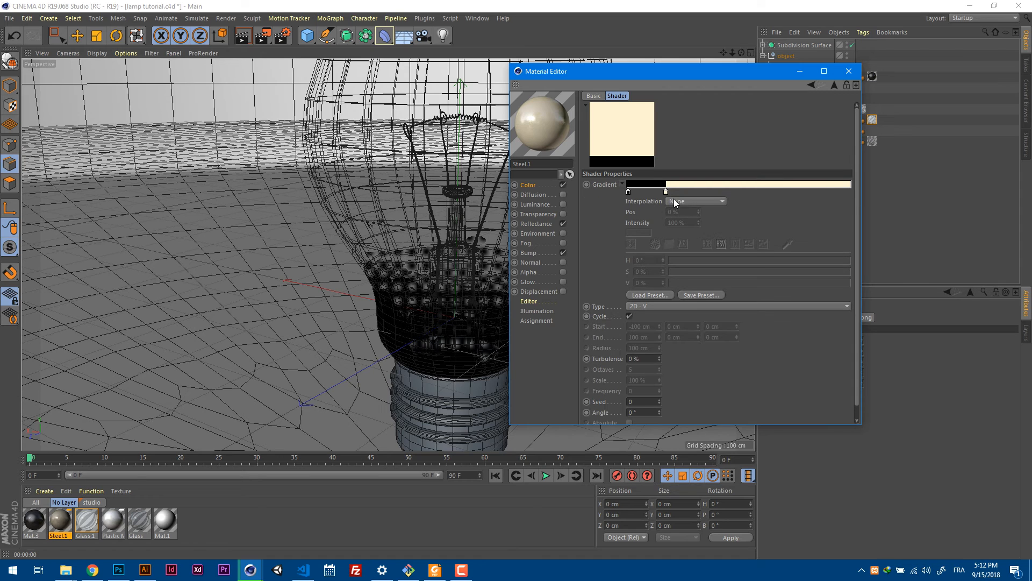
click(711, 201)
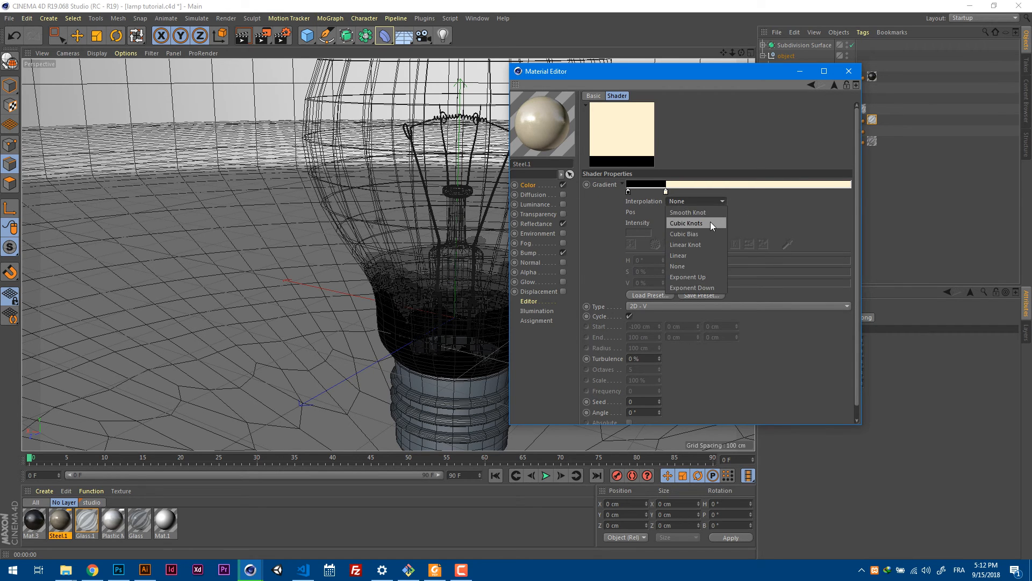
click(711, 222)
click(701, 202)
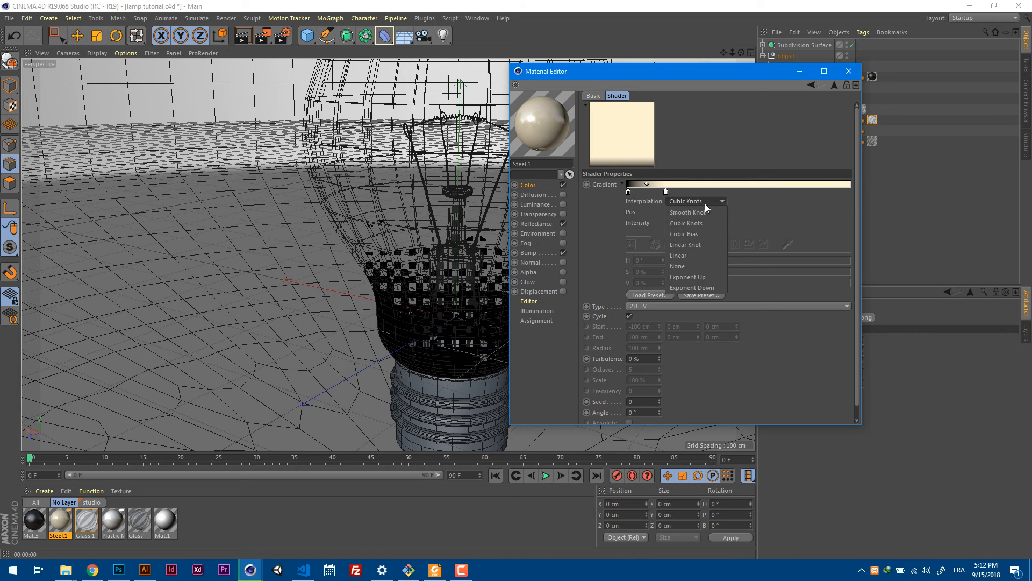
click(693, 266)
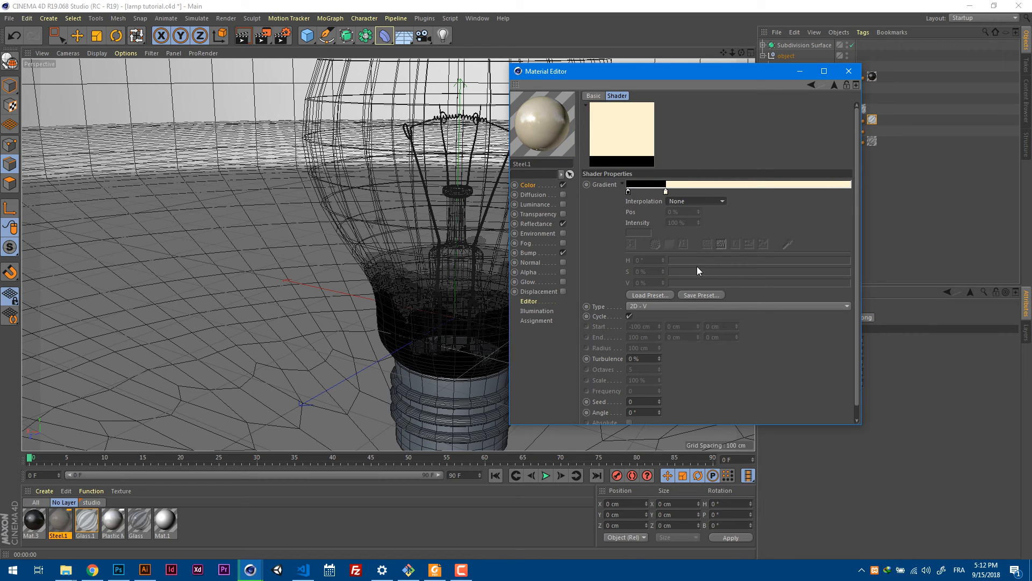
click(621, 184)
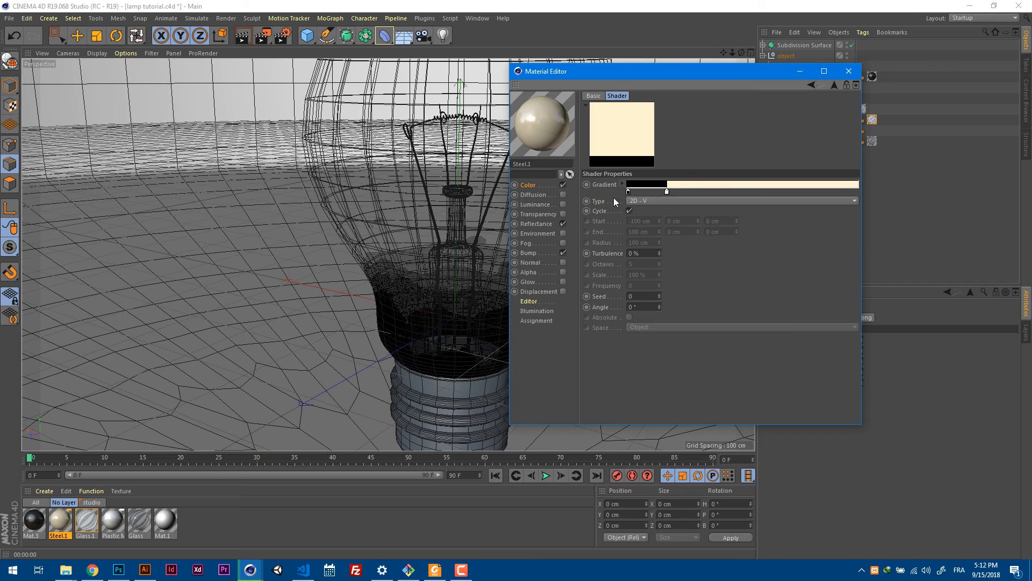
Review Steel.1's reflectance Layer 1 settings and its bump gradient, and close the material.
click(538, 224)
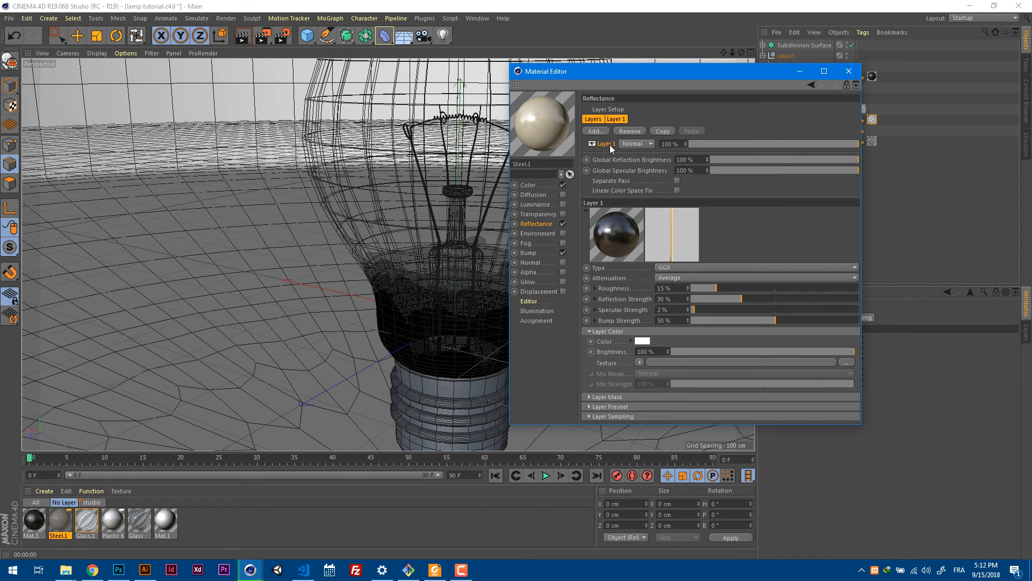
click(615, 121)
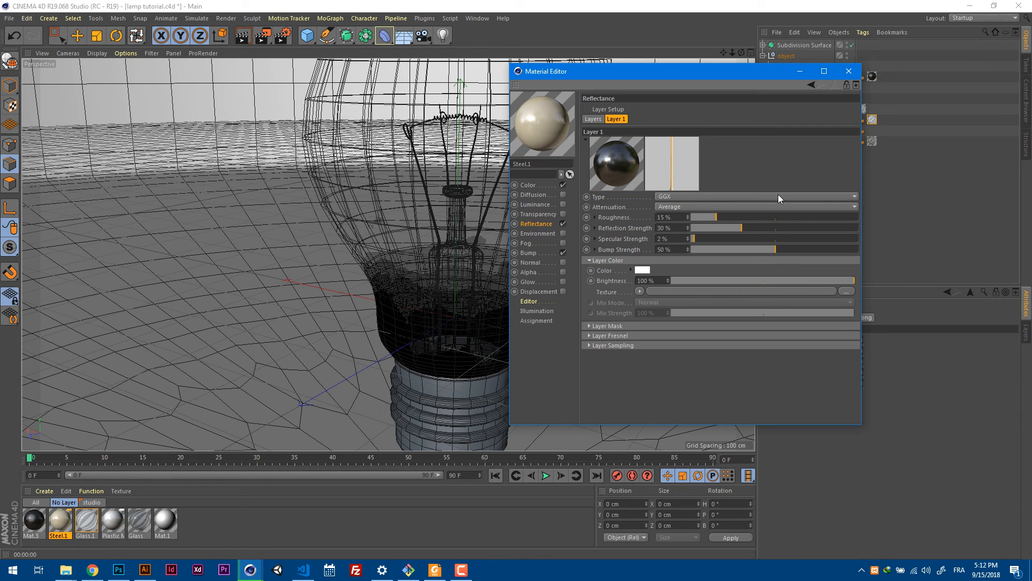
click(537, 254)
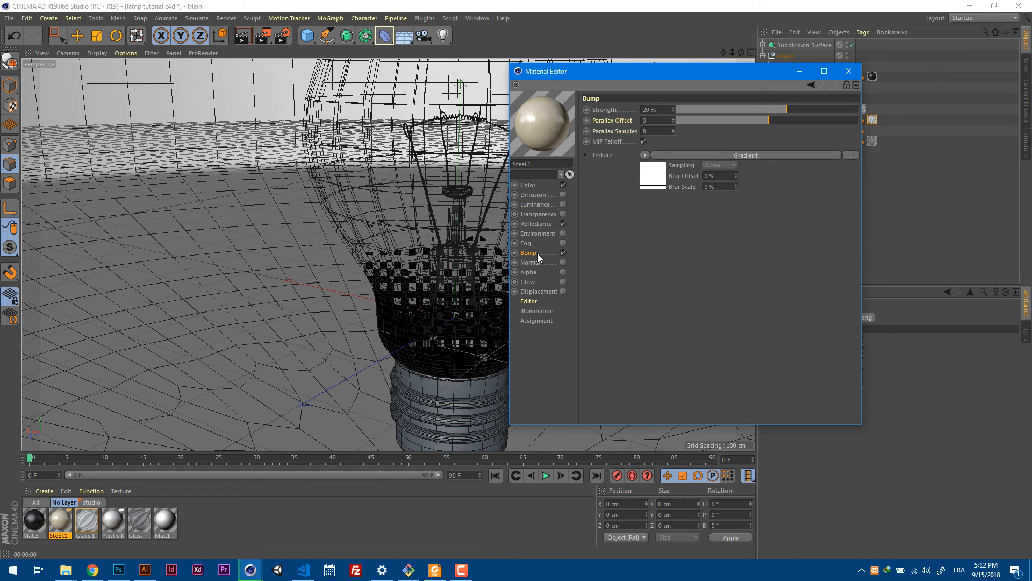
click(655, 183)
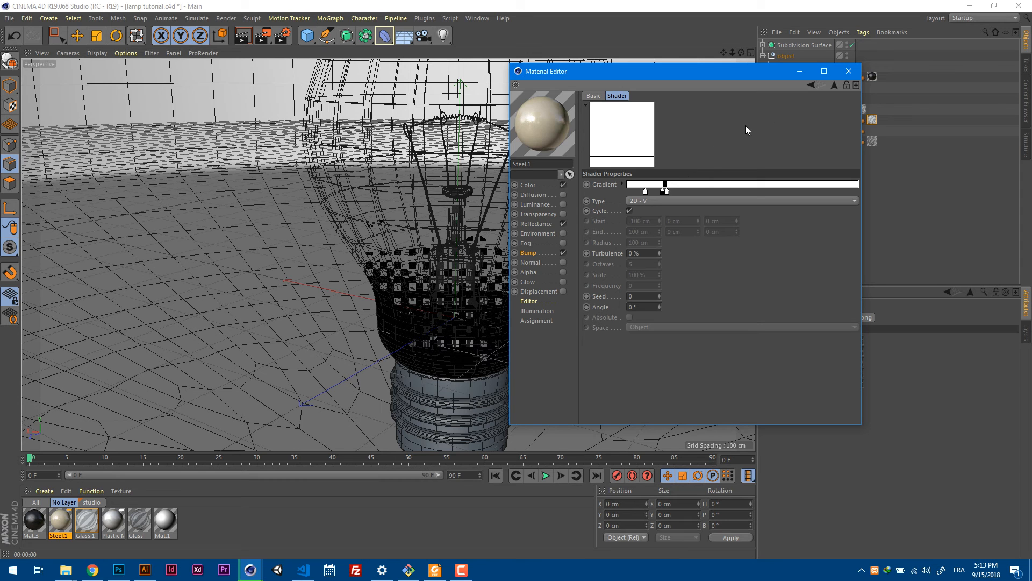
click(842, 72)
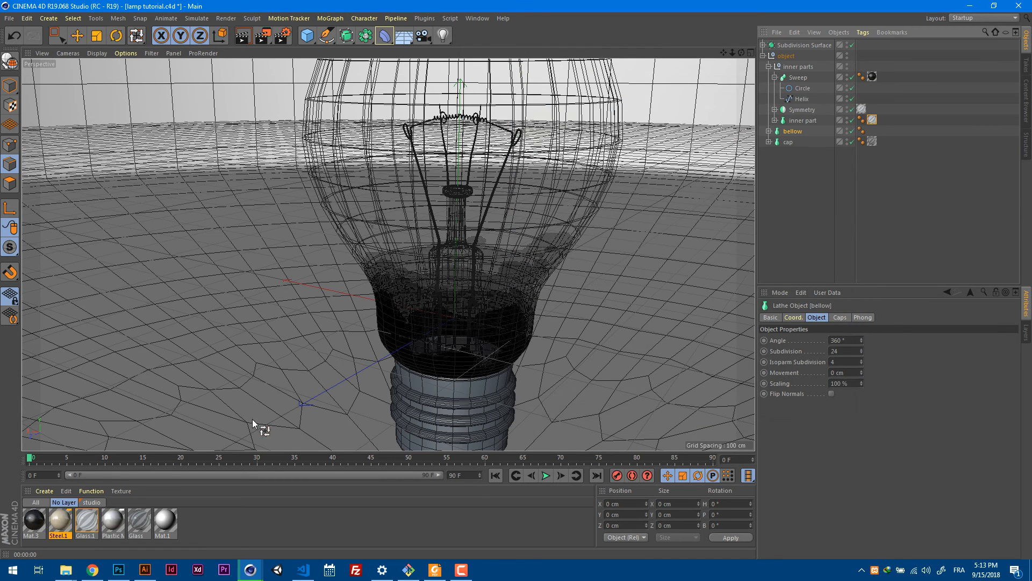
Apply the Steel.1 material to the bellow and inspect how it maps onto the underside of the base.
drag(87, 519, 146, 476)
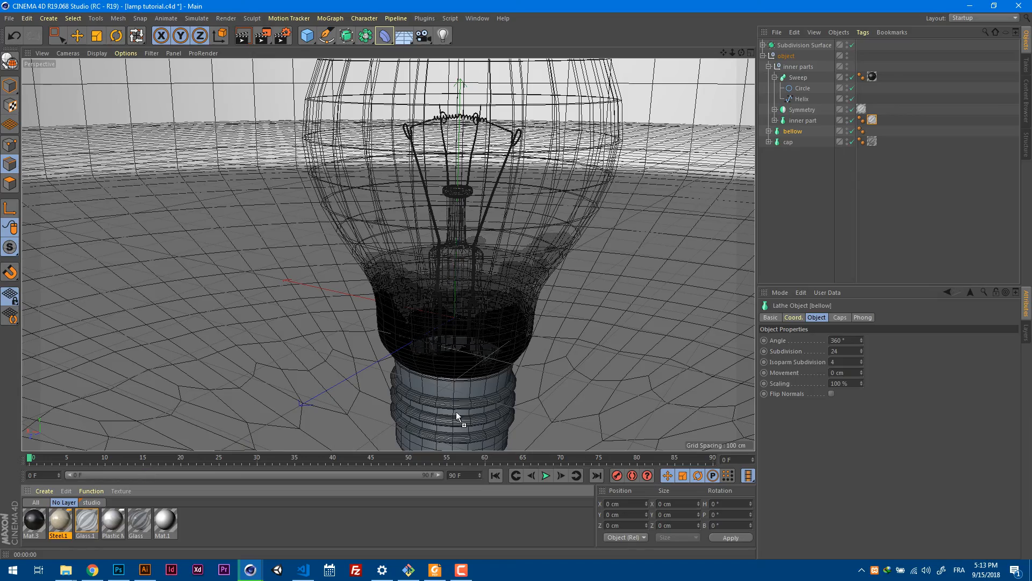
drag(457, 415, 457, 415)
alt+middle_drag(457, 416, 545, 232)
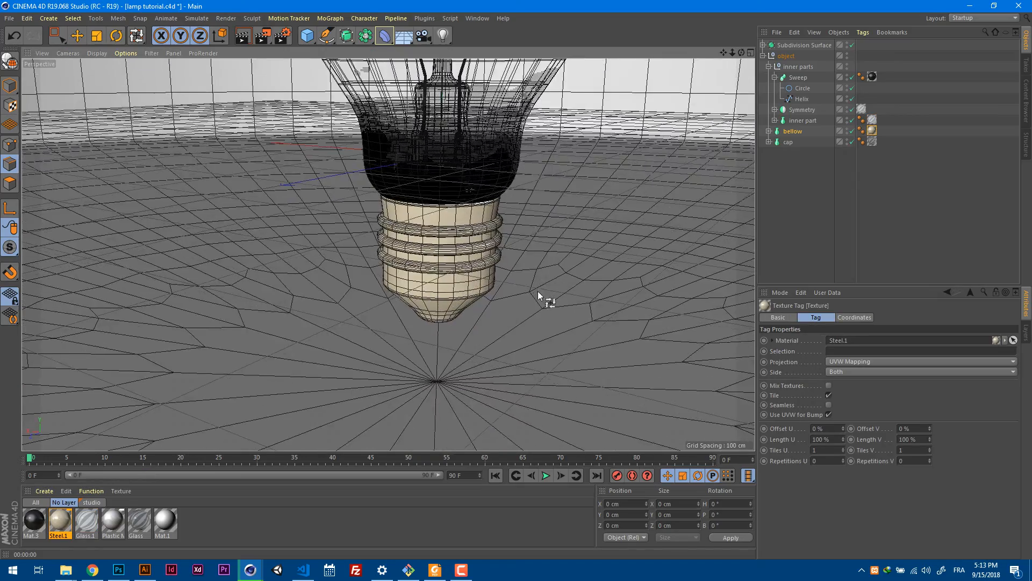
alt+drag(538, 291, 433, 291)
scroll(530, 254, up, 2)
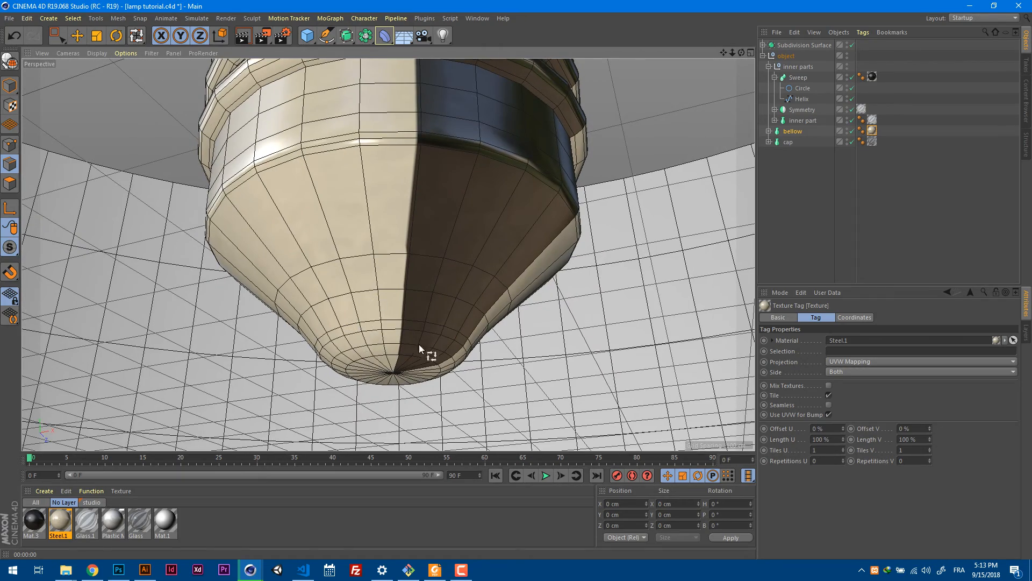
scroll(575, 292, up, 3)
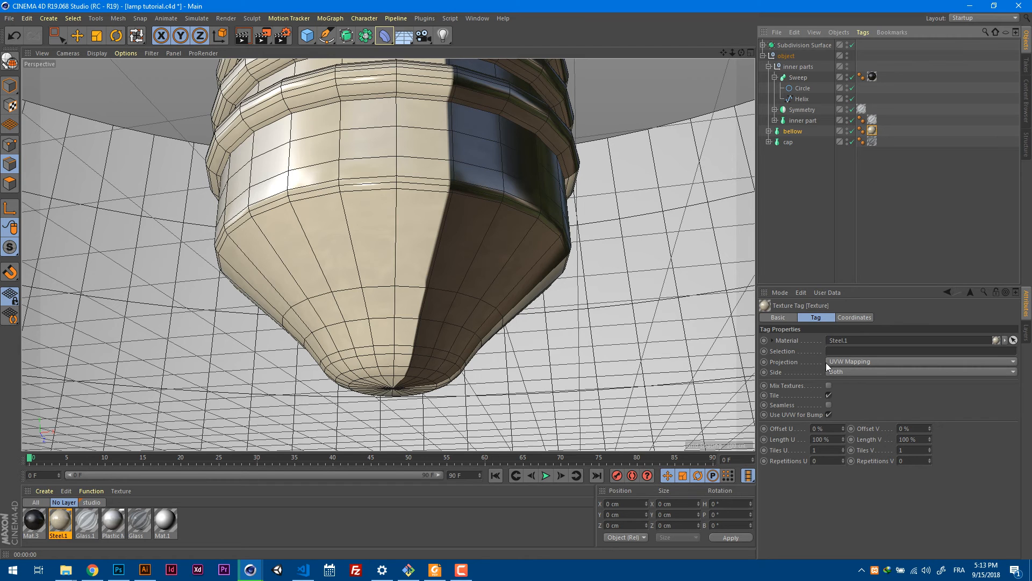
Try Spherical projection for the Steel.1 texture on the bellow and check the base from the side and below.
click(857, 363)
click(862, 376)
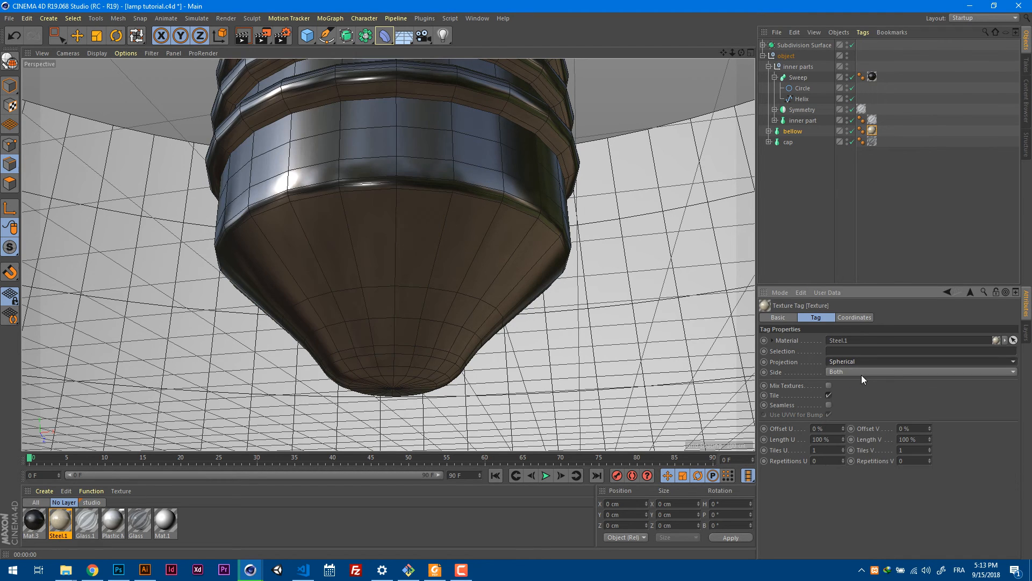
scroll(683, 272, down, 3)
scroll(663, 301, up, 3)
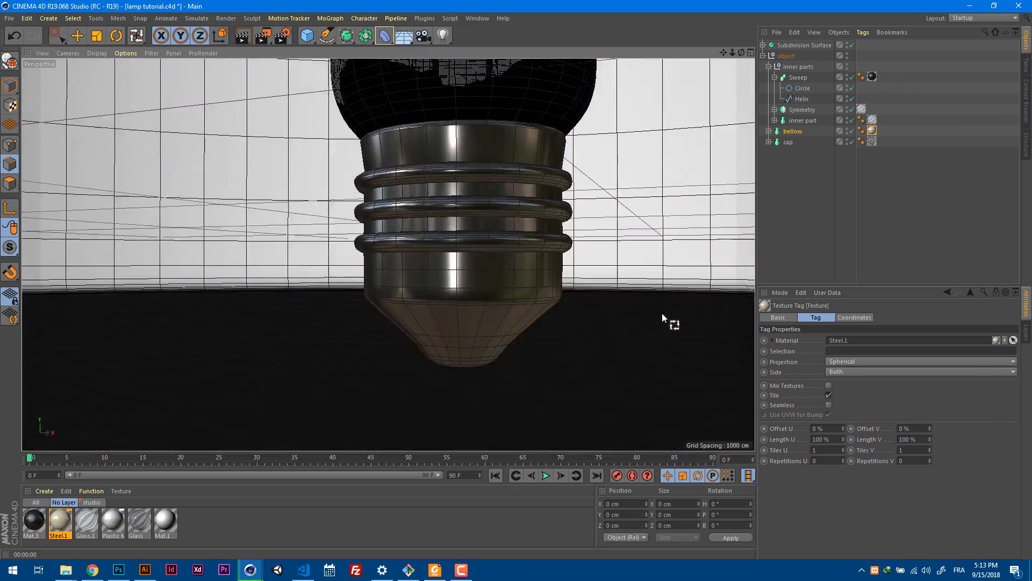
scroll(669, 301, down, 4)
scroll(667, 275, up, 5)
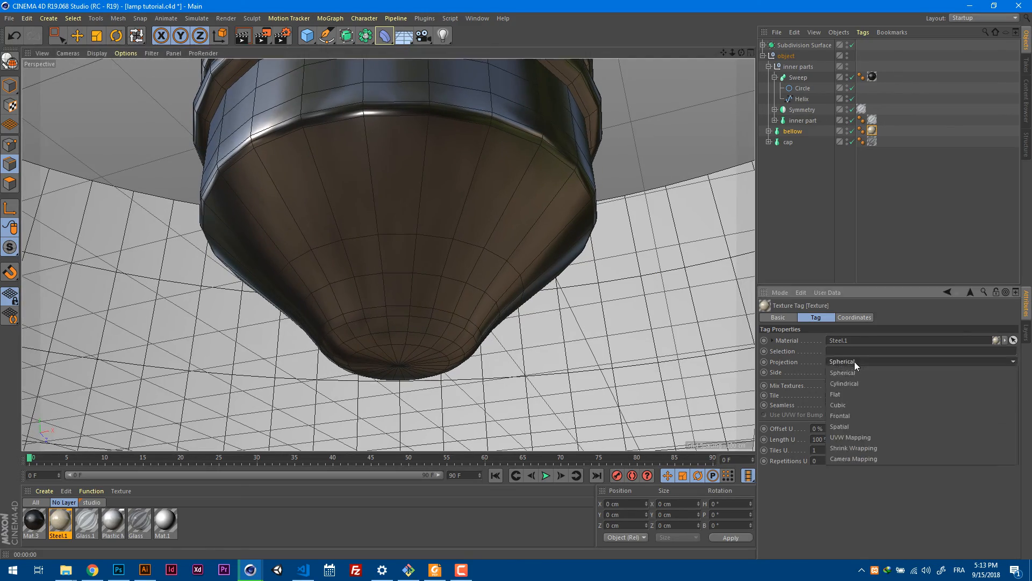
Set the projection of the bellow's Steel.1 texture to Cylindrical and check the dark band around the base.
click(854, 361)
click(857, 379)
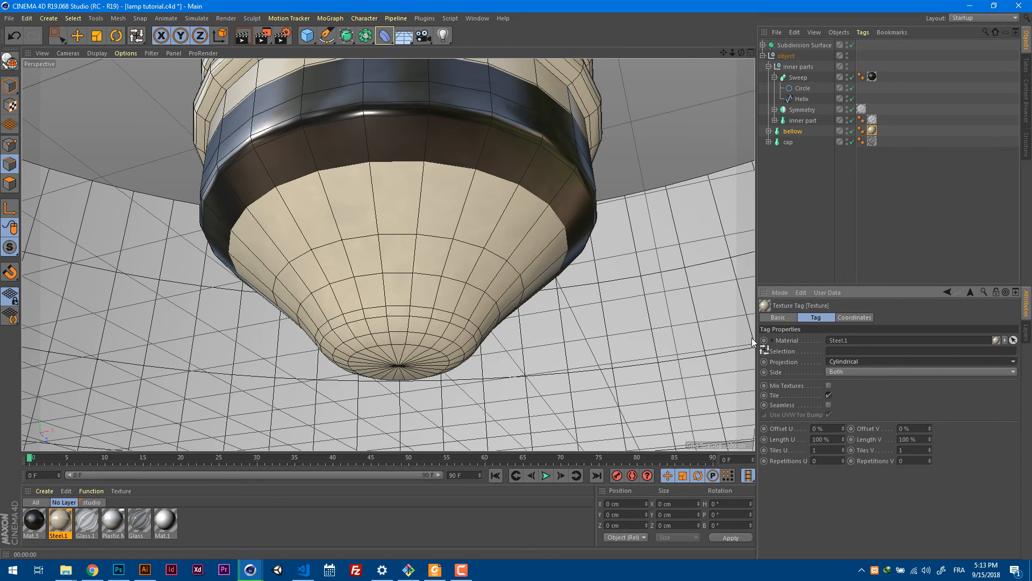
alt+drag(602, 256, 584, 271)
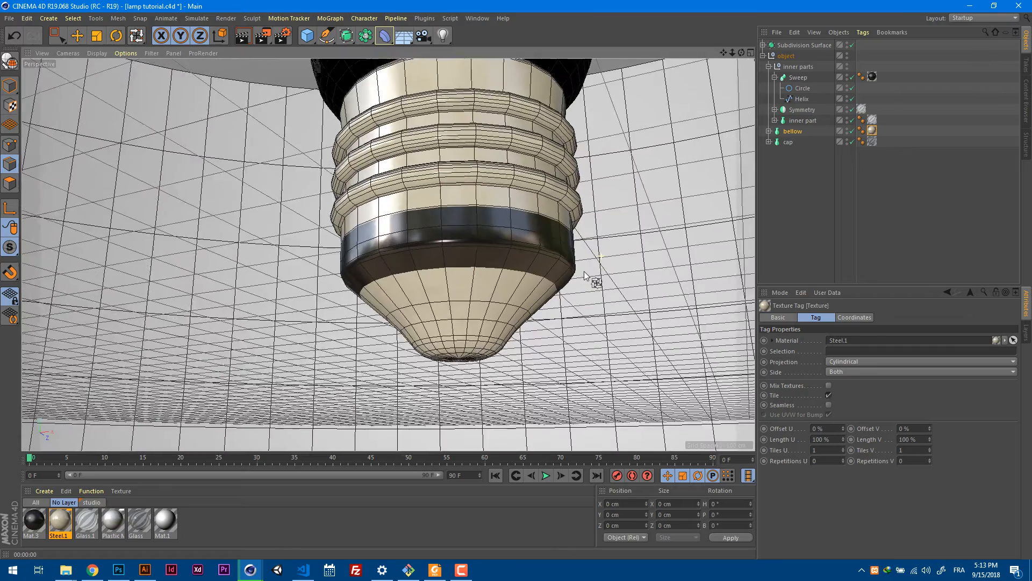
alt+right_drag(584, 271, 611, 262)
alt+middle_drag(595, 301, 600, 256)
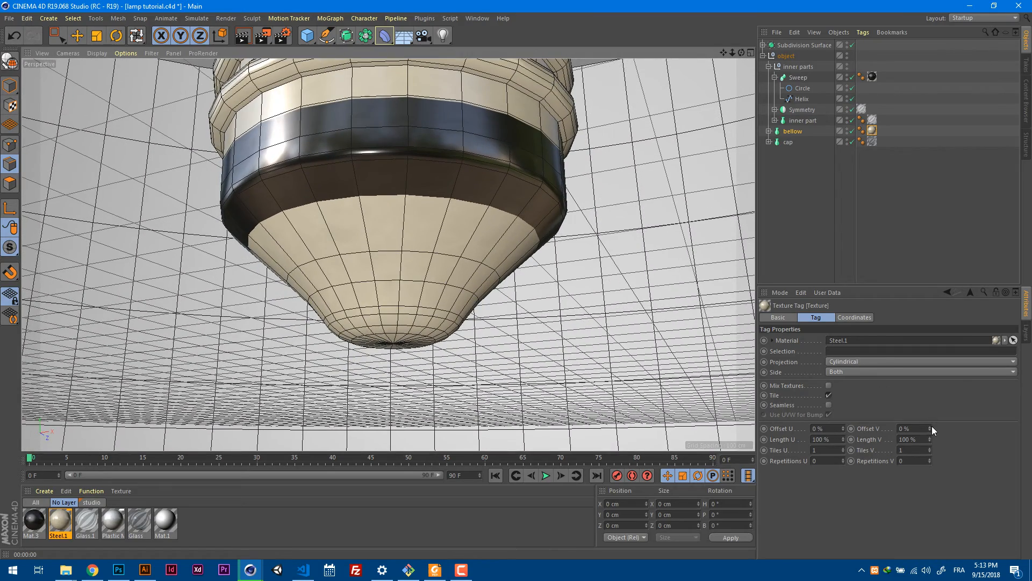
Set the bellow texture's Offset V to 25 % so the dark part covers only the base's tip.
drag(931, 426, 934, 415)
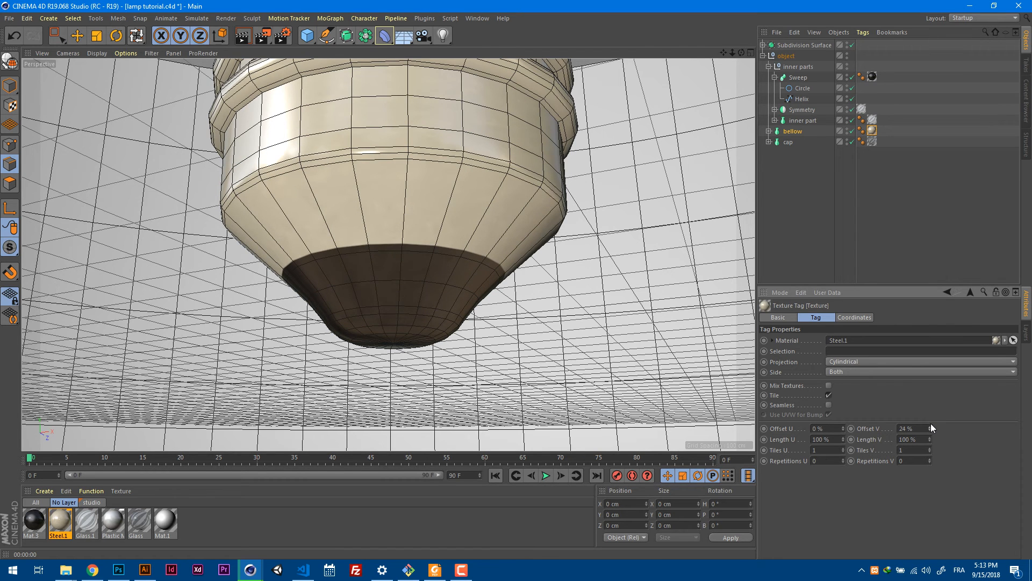
click(930, 424)
scroll(489, 134, down, 5)
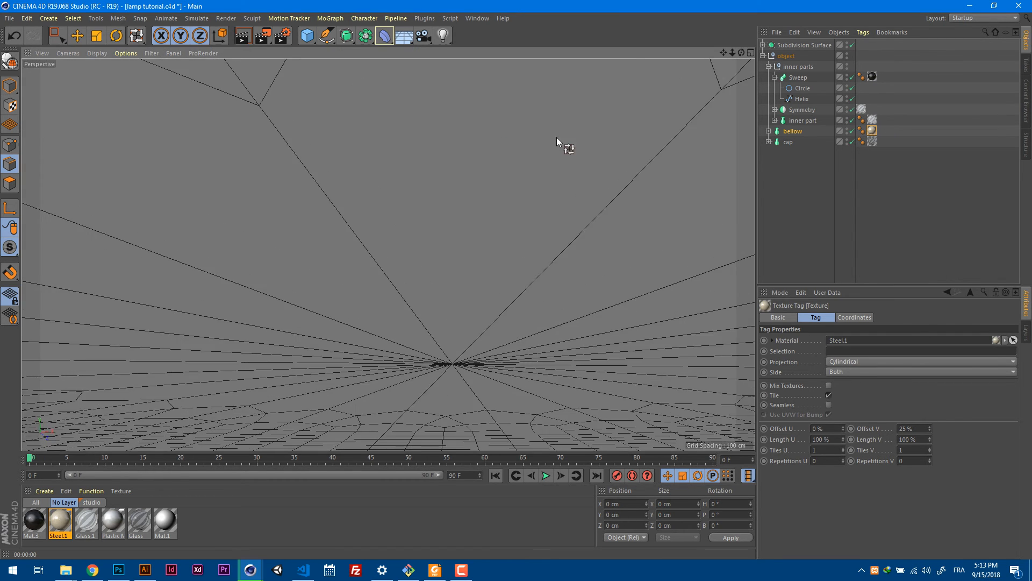
alt+drag(556, 137, 569, 233)
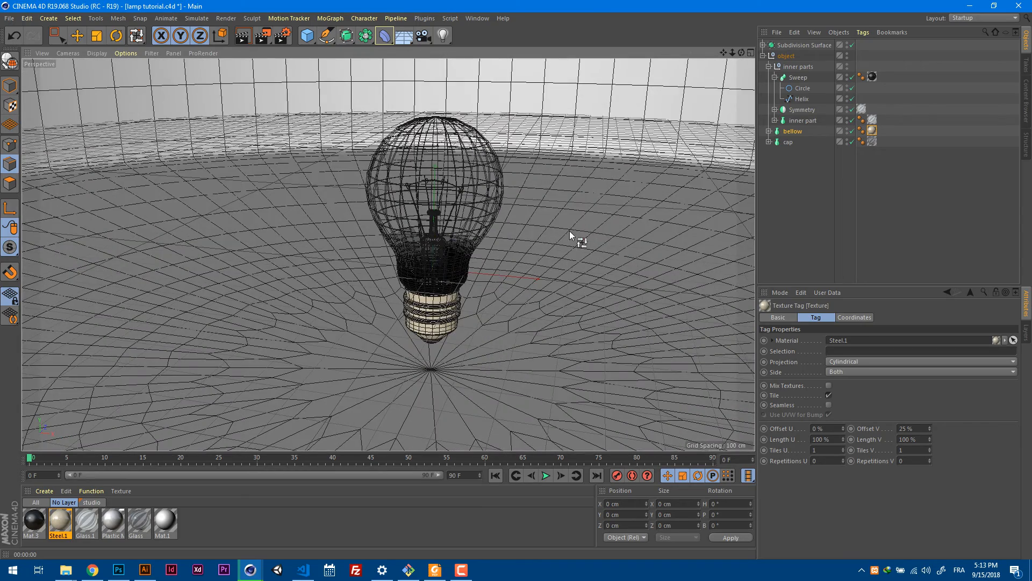
Group the Subdivision Surface under a null and name the group studio.
click(762, 56)
click(792, 47)
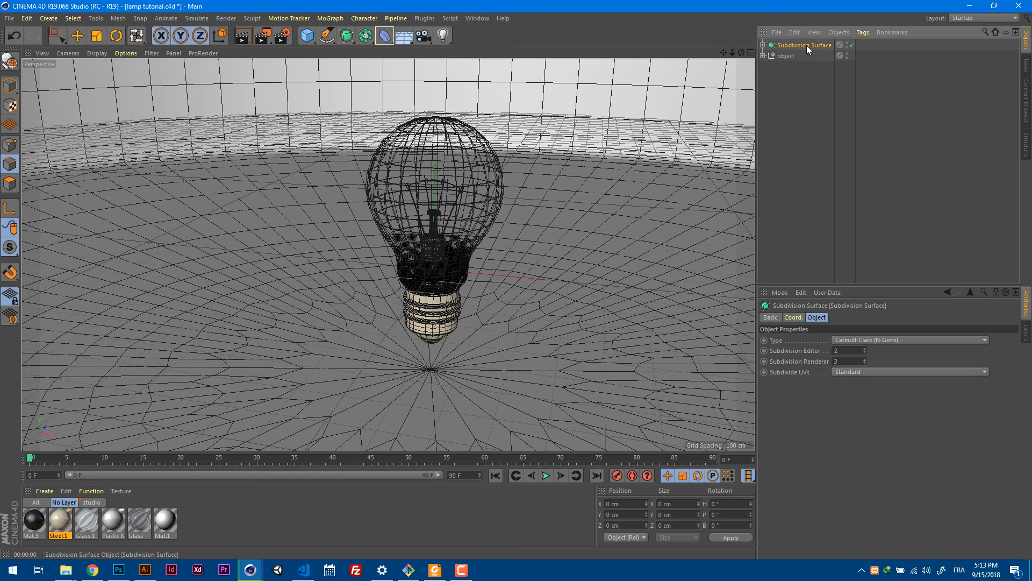
key(alt+g)
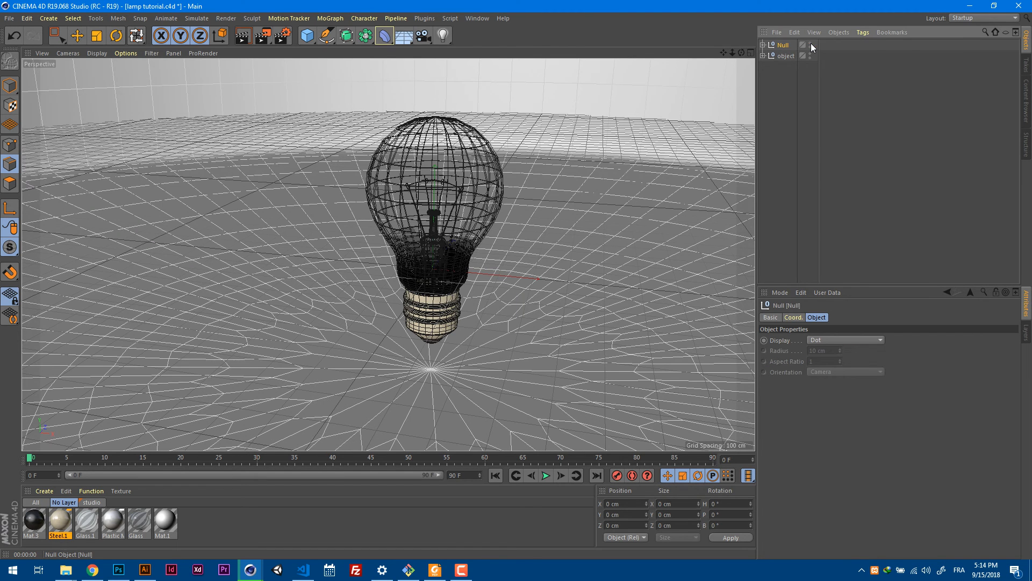
double_click(783, 45)
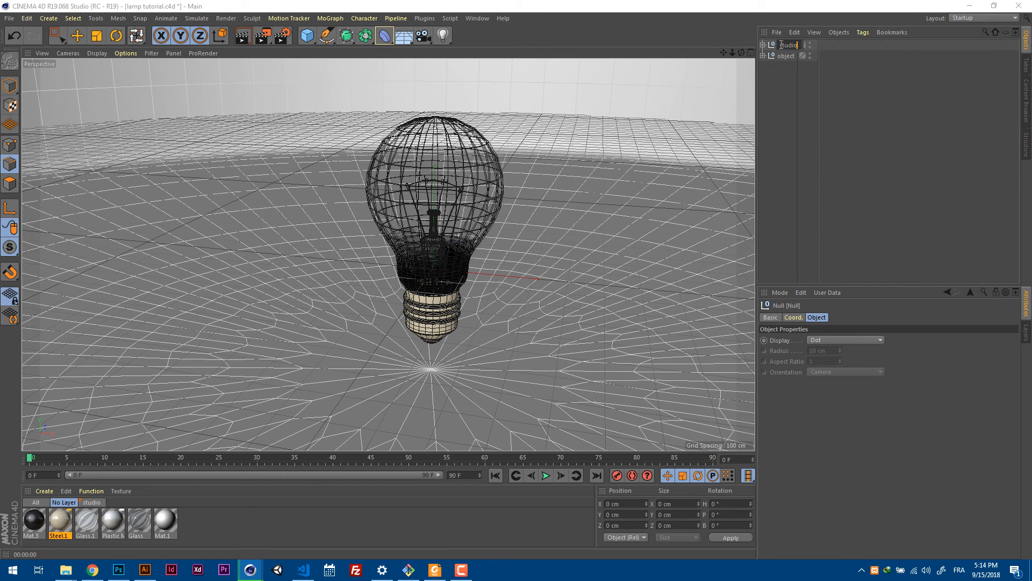
key(Return)
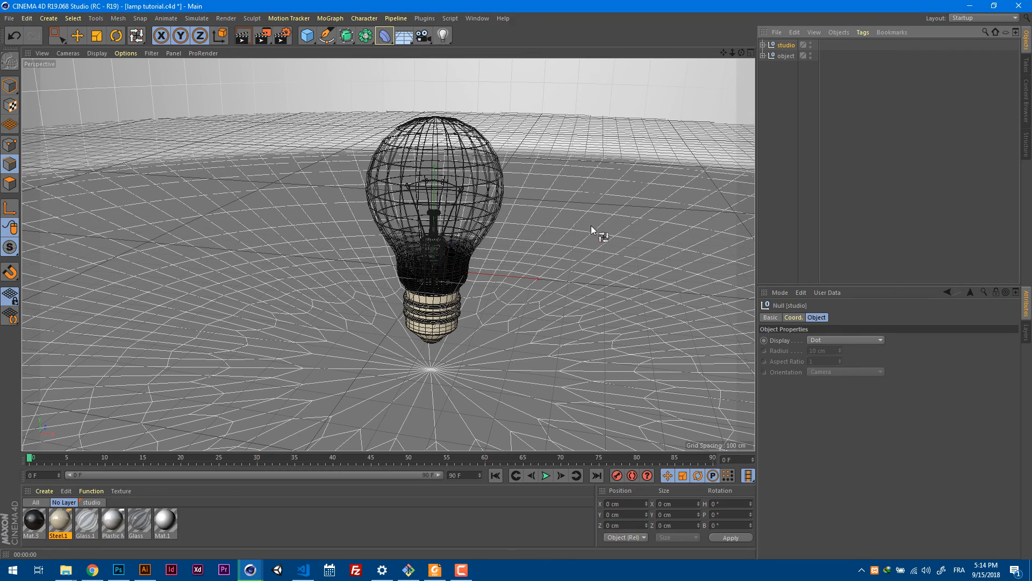
Add a Plane to the scene and raise it to a height of about 1136 cm above the bulb.
alt+right_drag(554, 217, 526, 252)
alt+drag(505, 232, 530, 250)
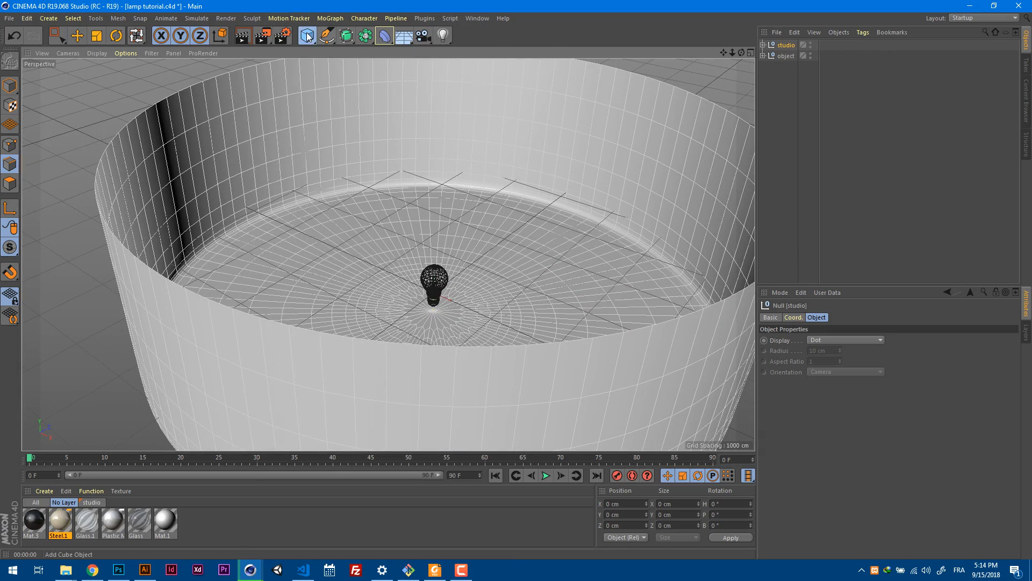
drag(308, 36, 393, 71)
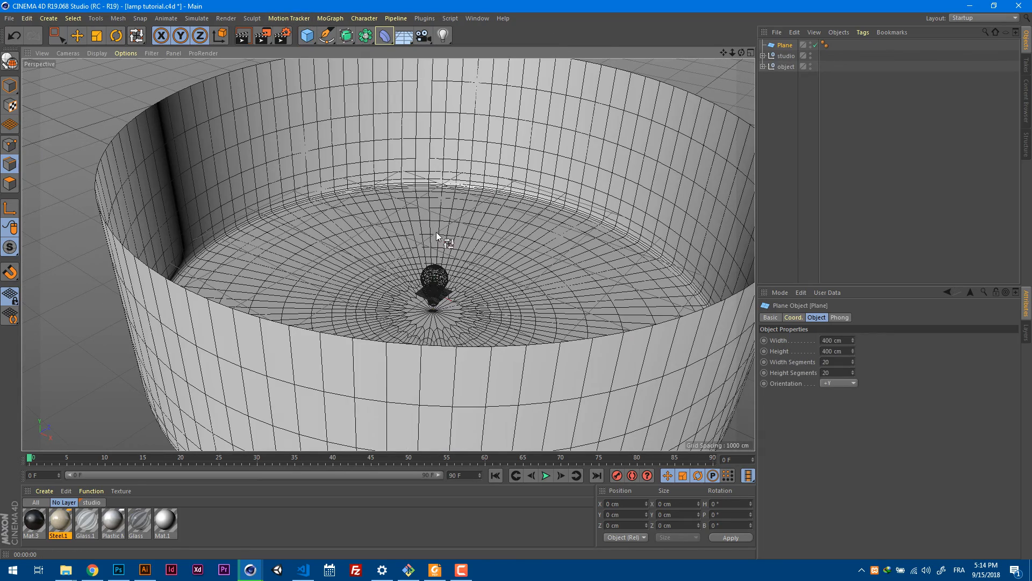
key(e)
drag(439, 248, 485, 245)
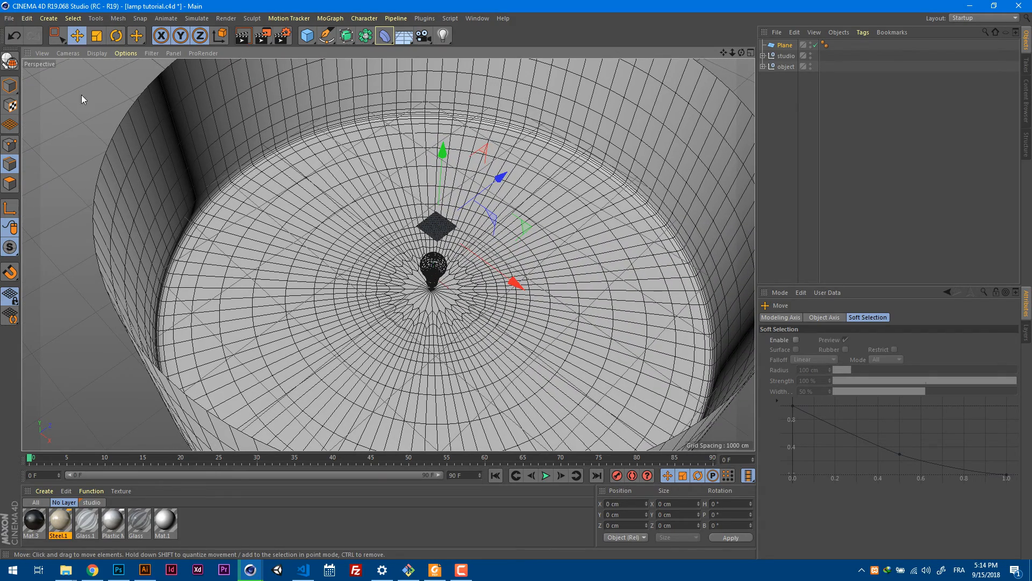
Enlarge the plane to about 8940 cm wide by 8746 cm long so it spans the round studio backdrop.
click(9, 85)
drag(448, 221, 631, 115)
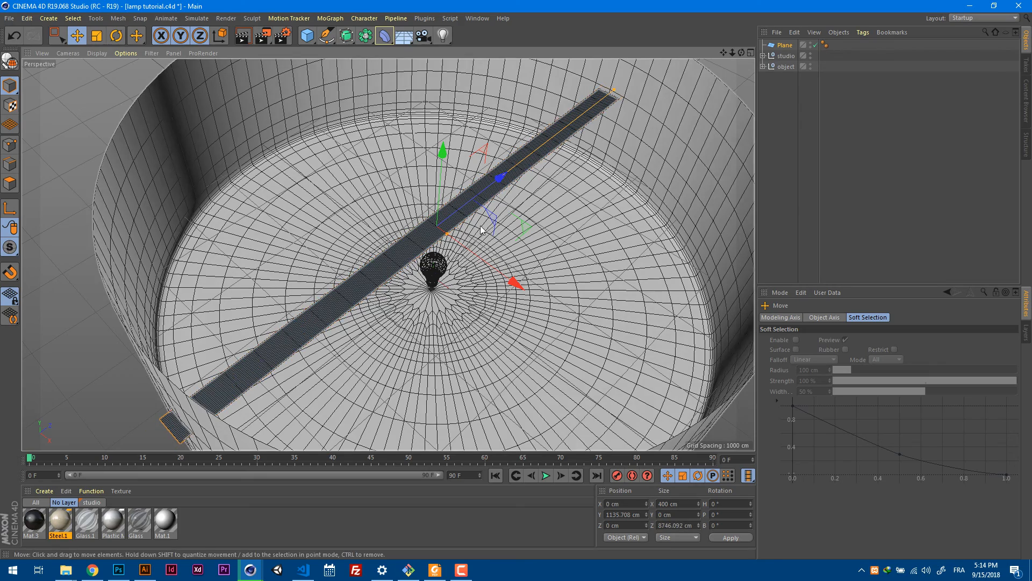
drag(449, 235, 741, 430)
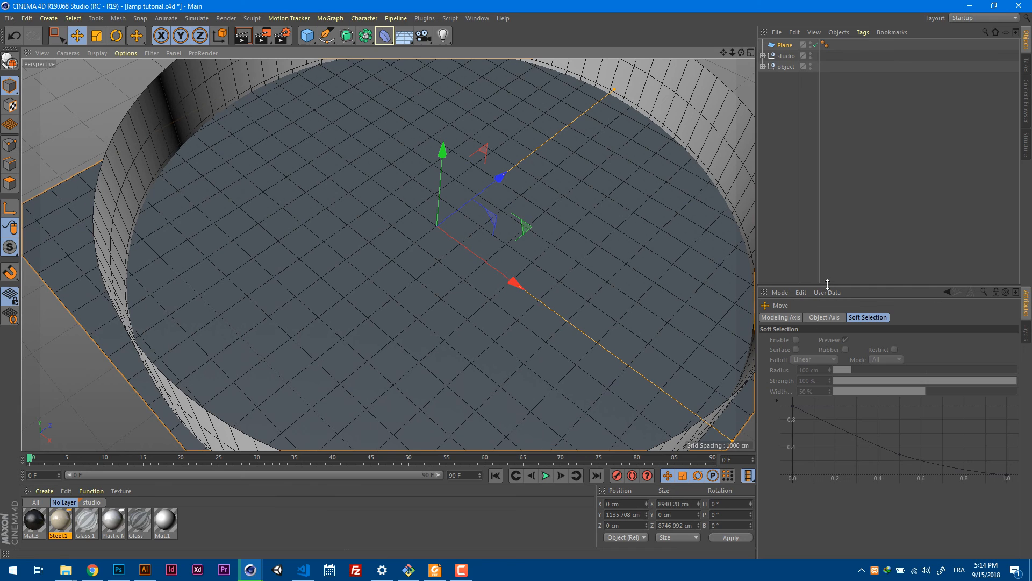
Set the plane's width and height segments to 1 and move it into the studio group.
double_click(839, 362)
text(10)
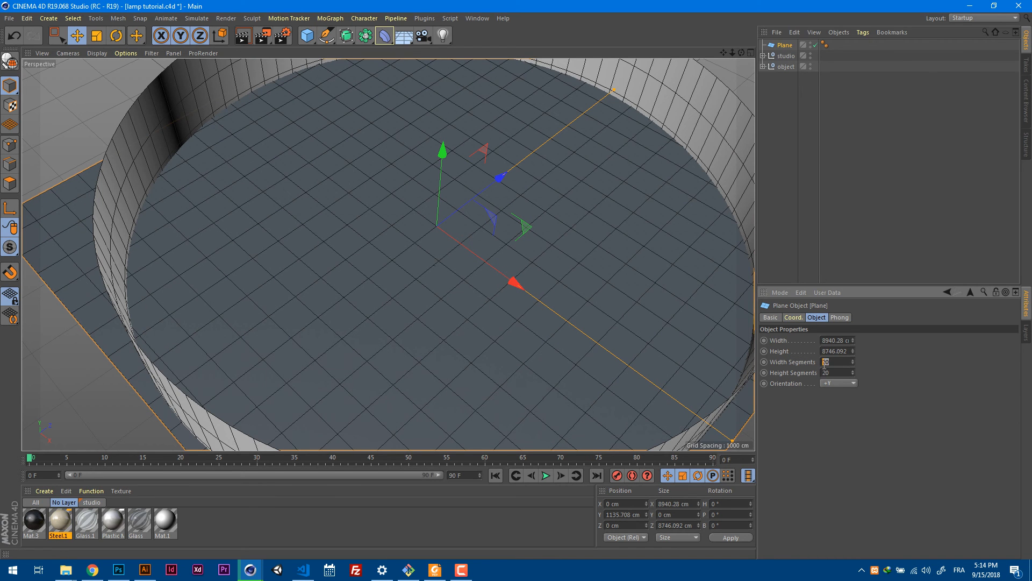
key(Tab)
text(1)
key(Return)
drag(785, 45, 786, 56)
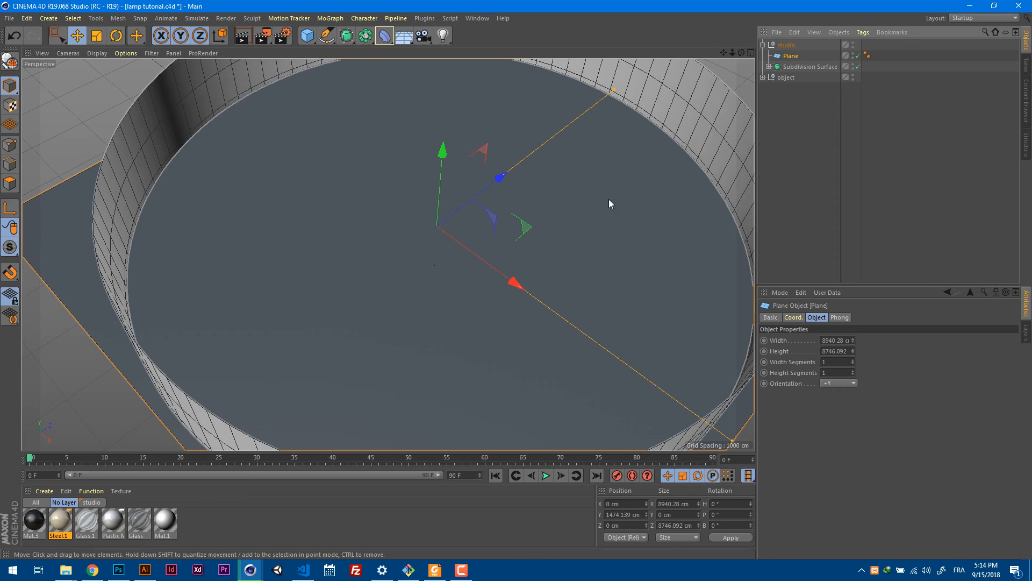
Raise the plane to about 2104 cm, near the rim of the backdrop, and hide it in the editor view.
scroll(609, 199, down, 10)
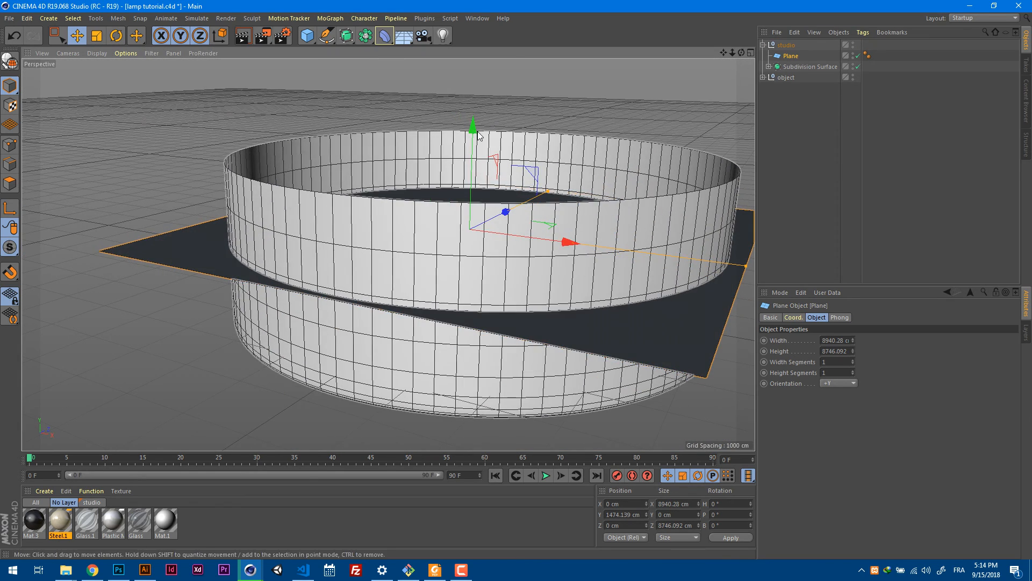
drag(478, 135, 476, 93)
scroll(647, 127, up, 3)
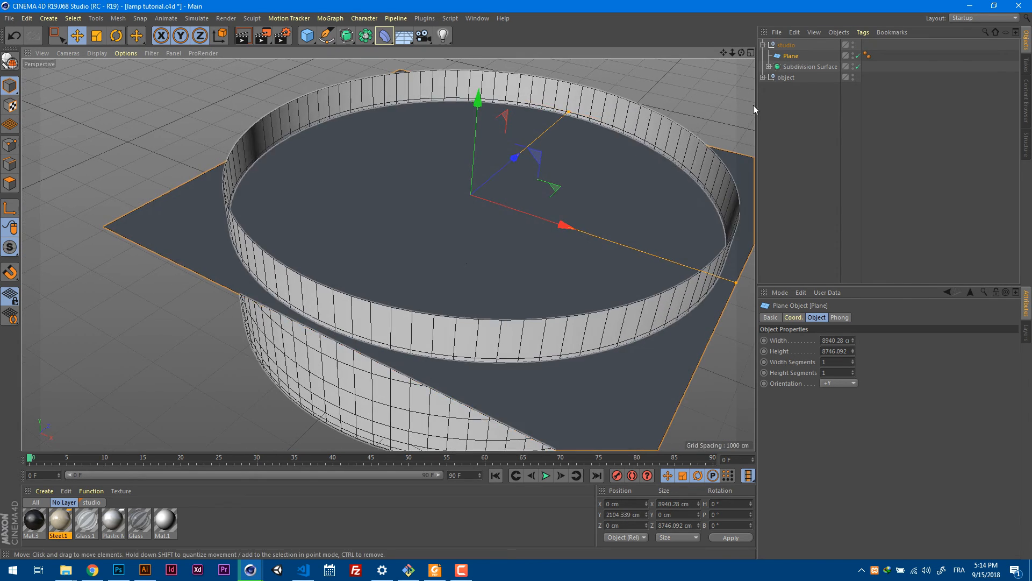
click(852, 53)
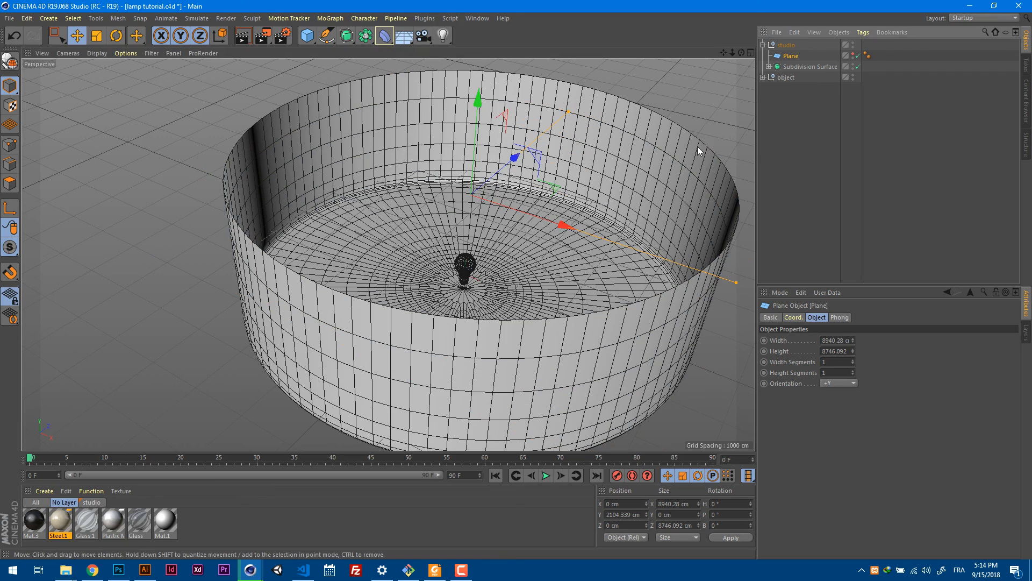
alt+drag(698, 147, 689, 156)
Try adding a Display tag to the plane.
right_click(786, 57)
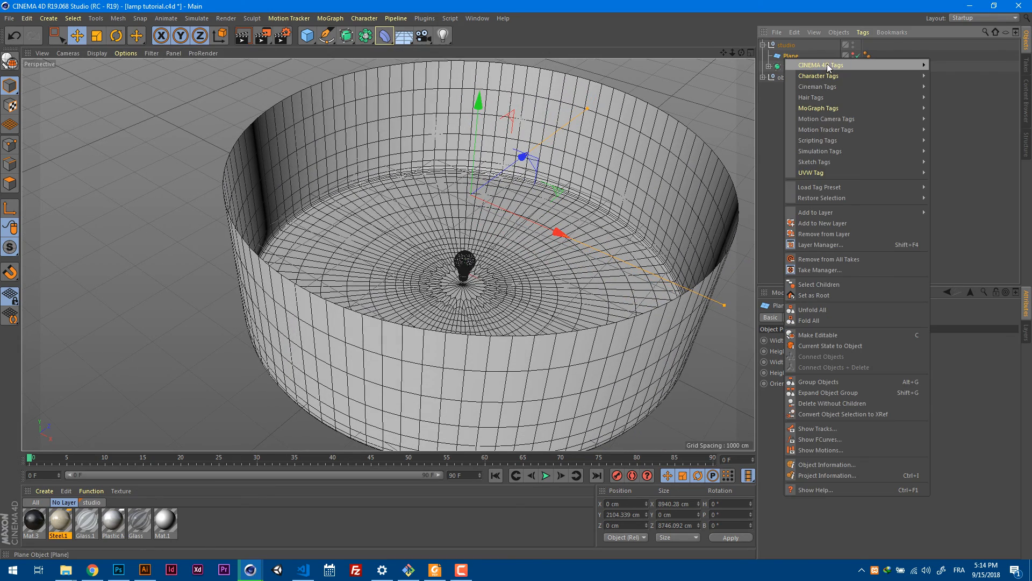
mouse_move(887, 64)
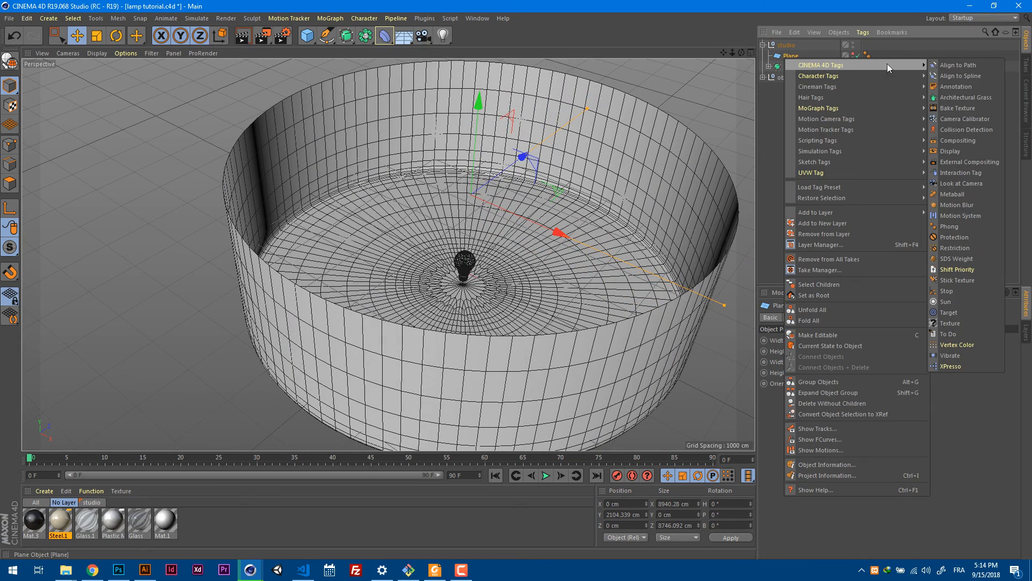
click(963, 151)
Replace the plane's Display tag with a Compositing tag and turn off Seen by Camera.
right_click(788, 55)
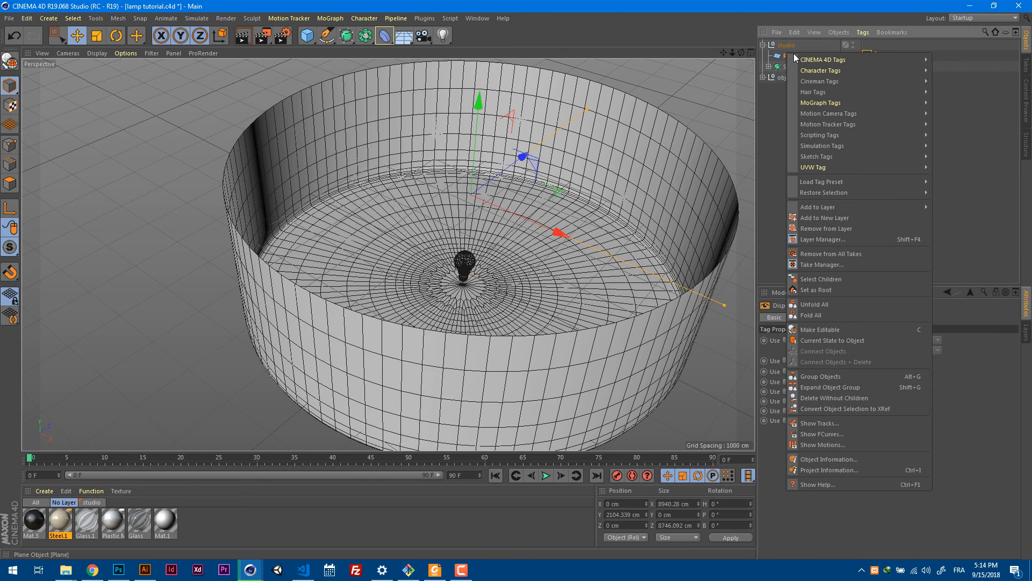
mouse_move(921, 60)
click(963, 137)
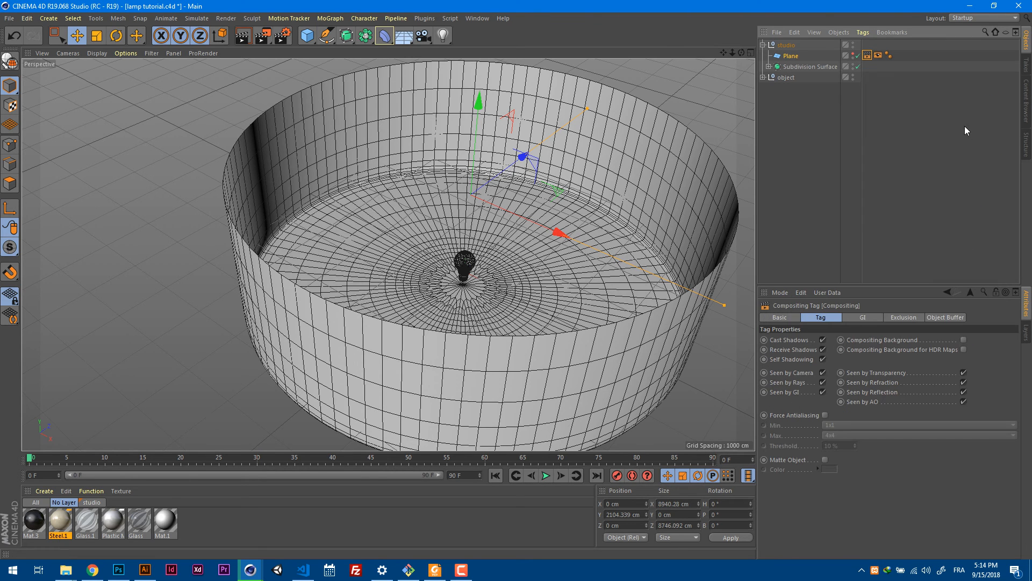
click(879, 55)
key(Delete)
click(870, 57)
click(821, 373)
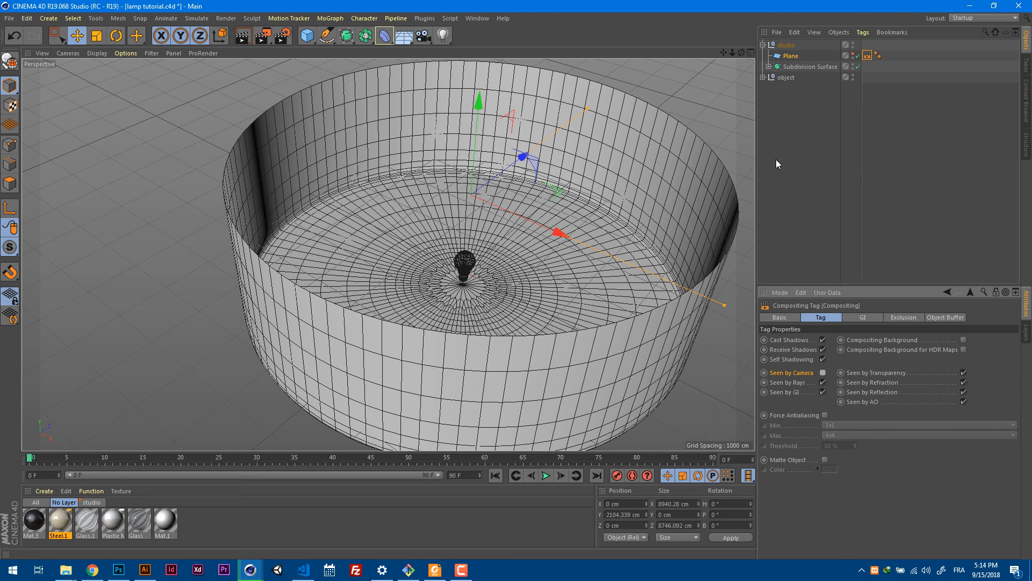
Apply the luminous material Mat.2 from the studio material layer to the plane.
click(790, 56)
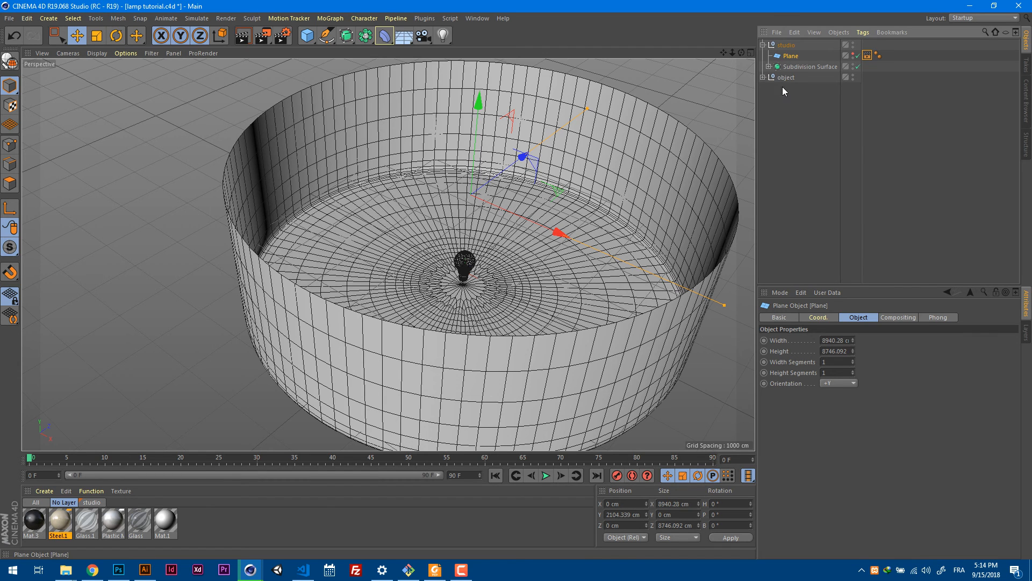
right_click(370, 352)
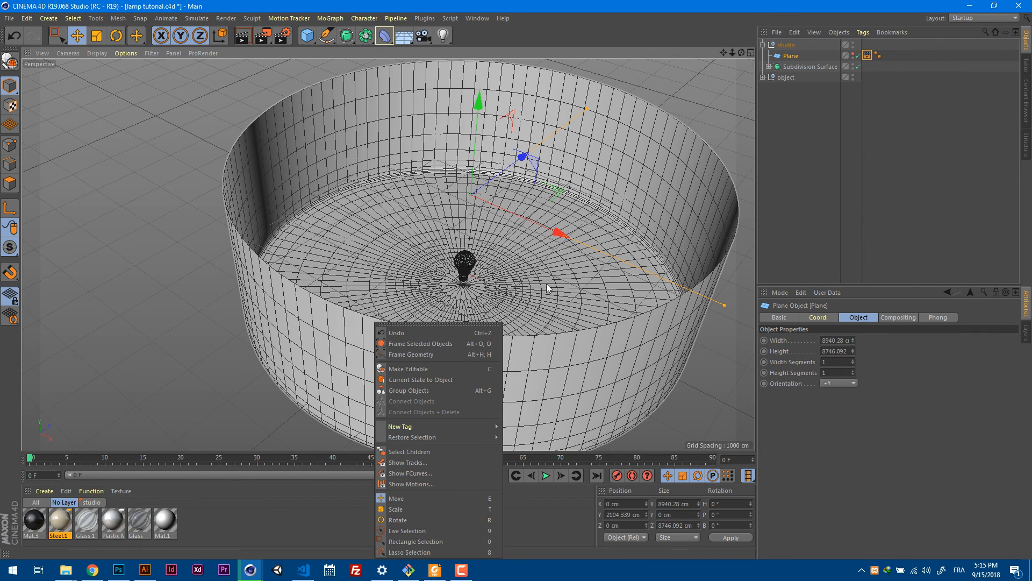
click(815, 194)
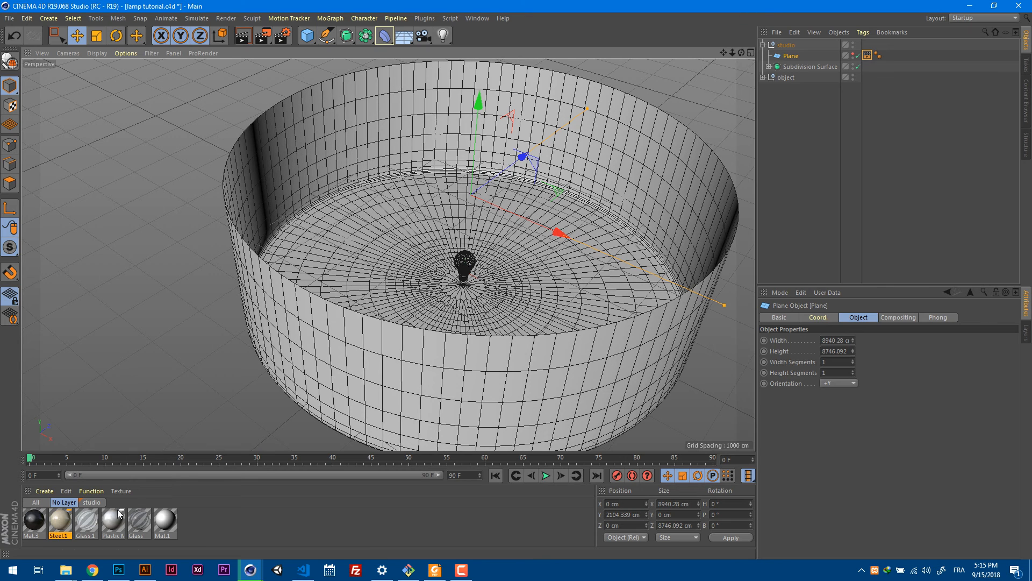
click(93, 503)
drag(65, 498, 795, 57)
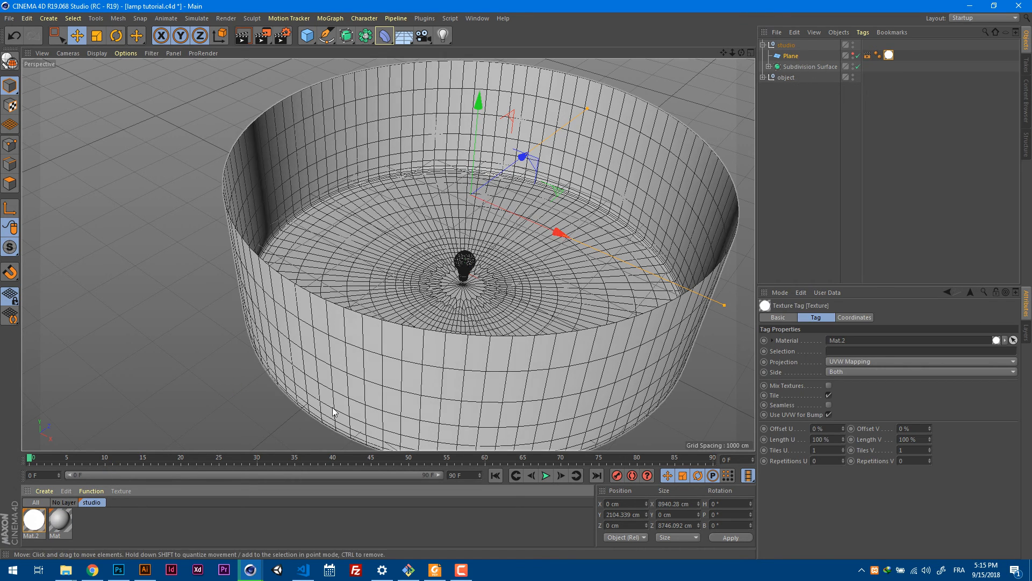
Check the Luminance brightness of Mat.2 and enable GI Area Light in its Illumination settings.
double_click(33, 523)
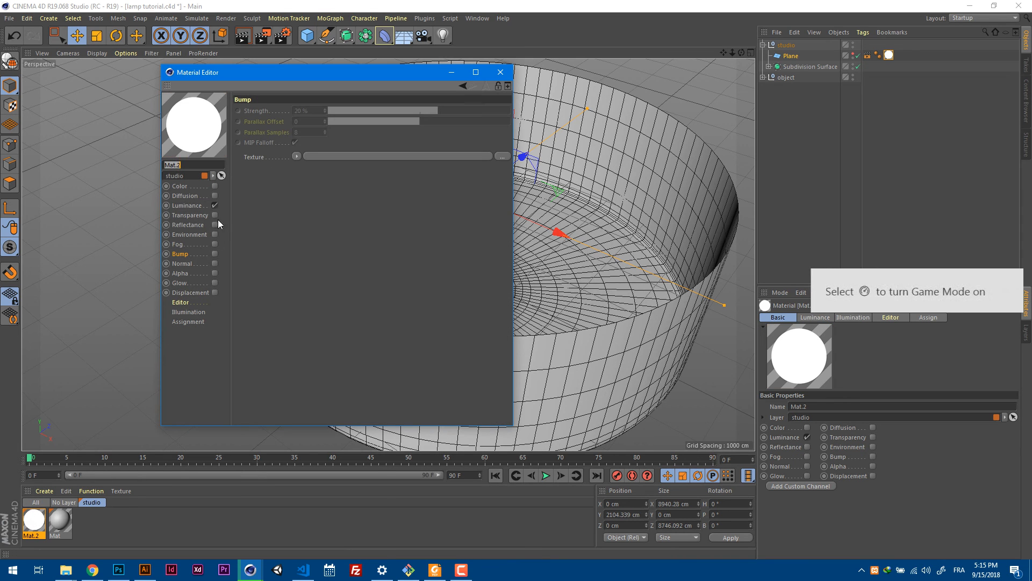
click(189, 205)
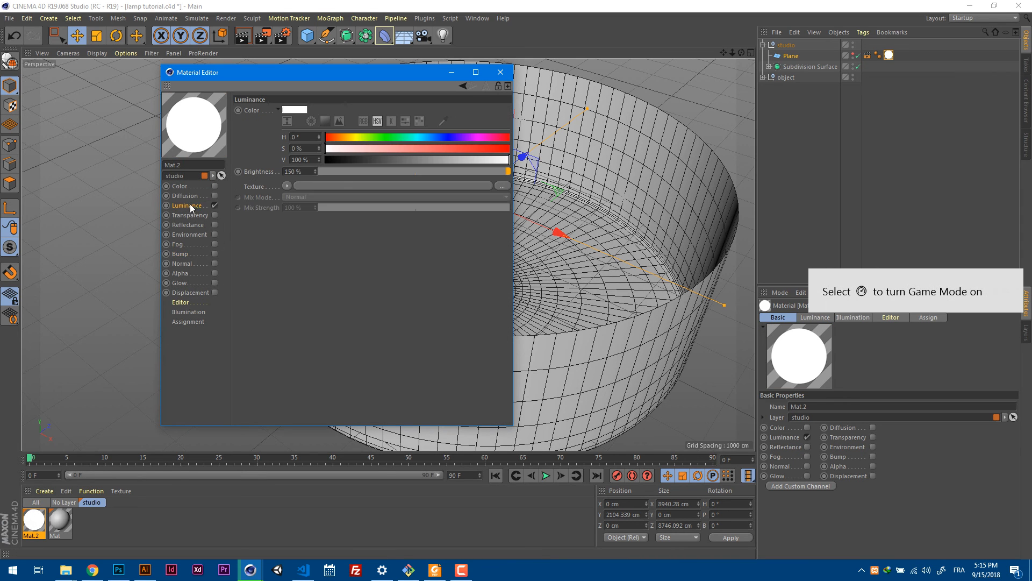
click(300, 171)
click(300, 172)
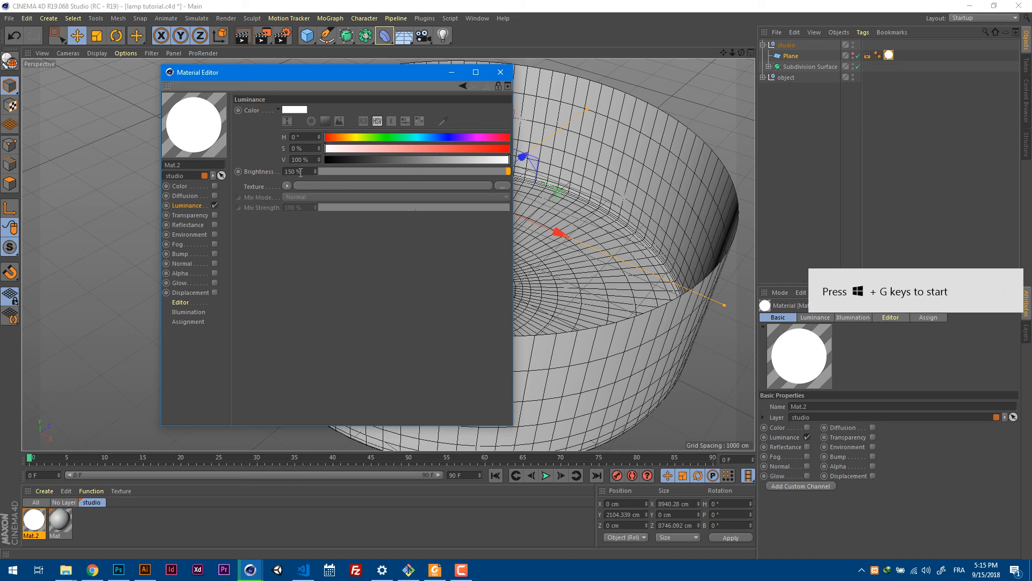
click(189, 312)
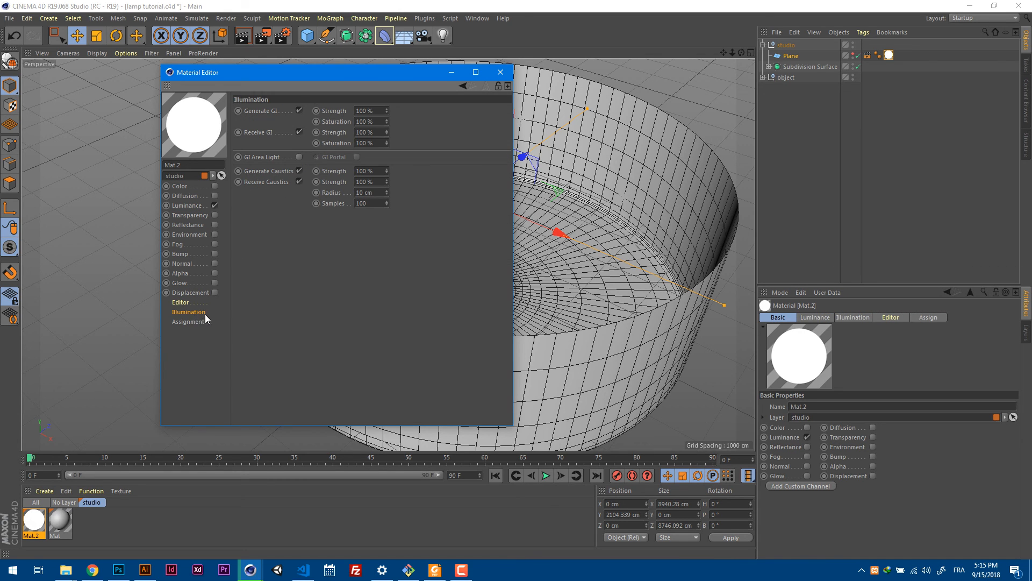
click(298, 157)
click(500, 72)
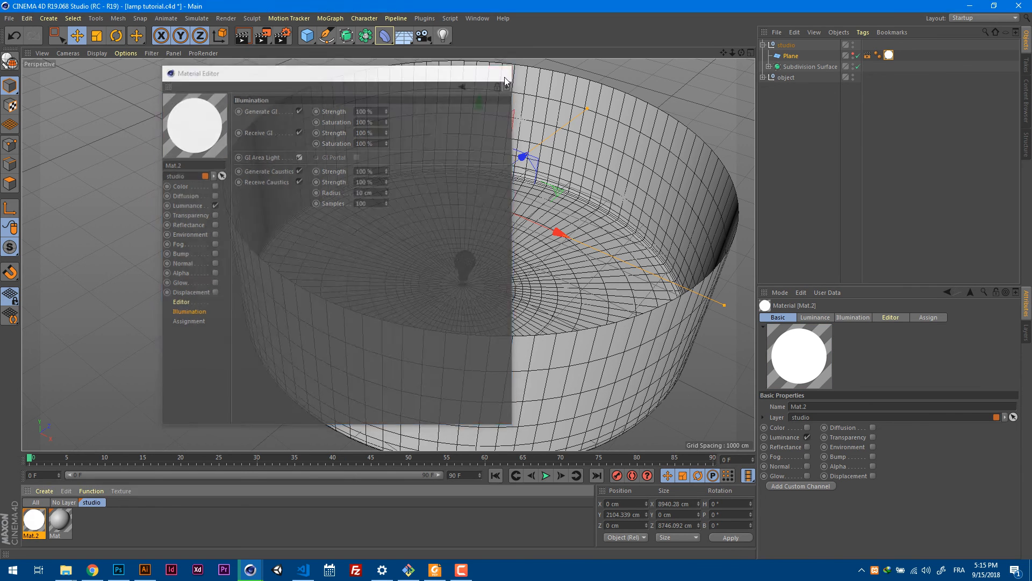
Frame the bulb inside the studio and switch the renderer to Physical in the render settings.
alt+right_drag(470, 297, 646, 250)
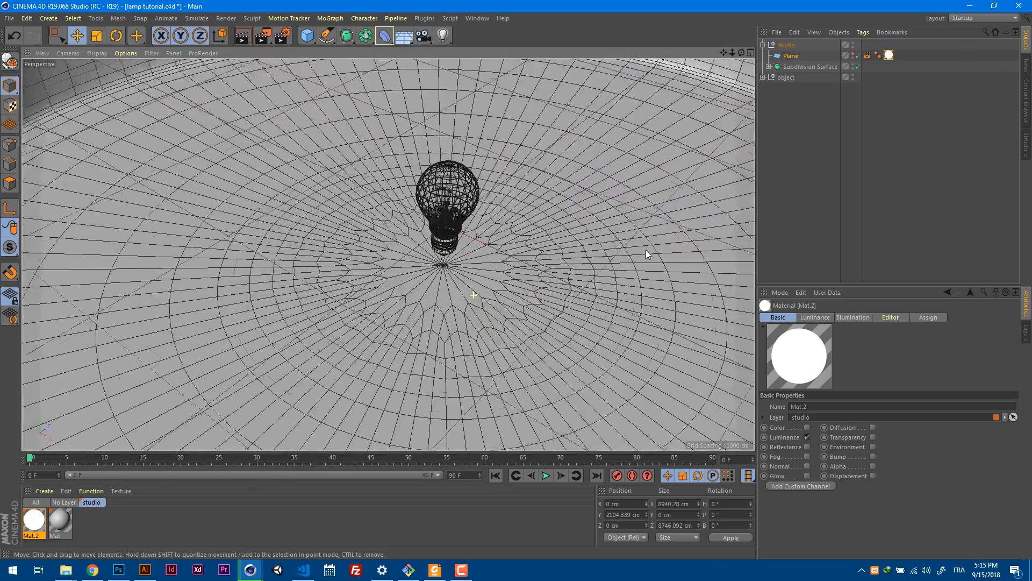
alt+right_drag(497, 168, 532, 178)
alt+drag(532, 181, 511, 173)
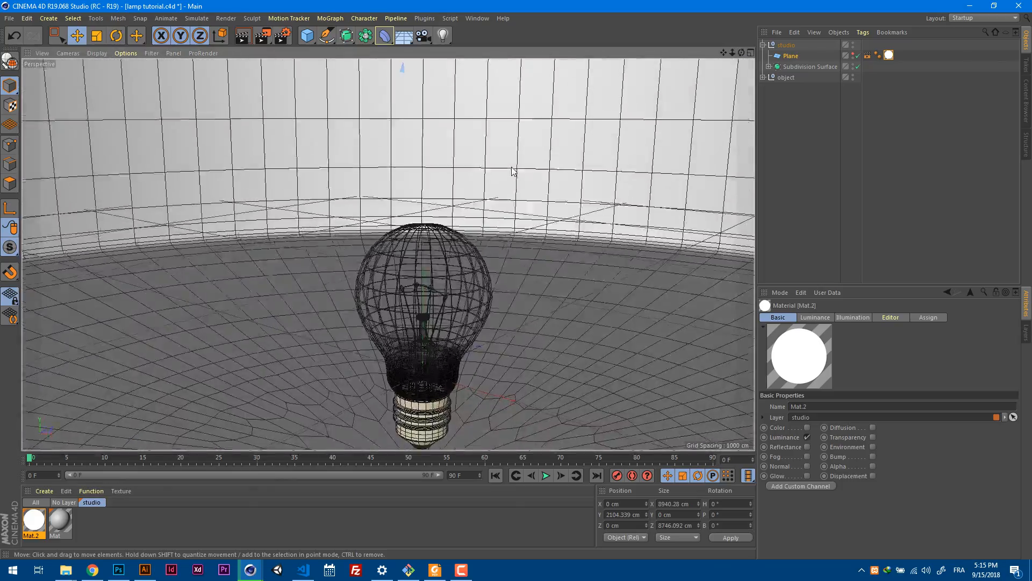
alt+drag(508, 293, 552, 220)
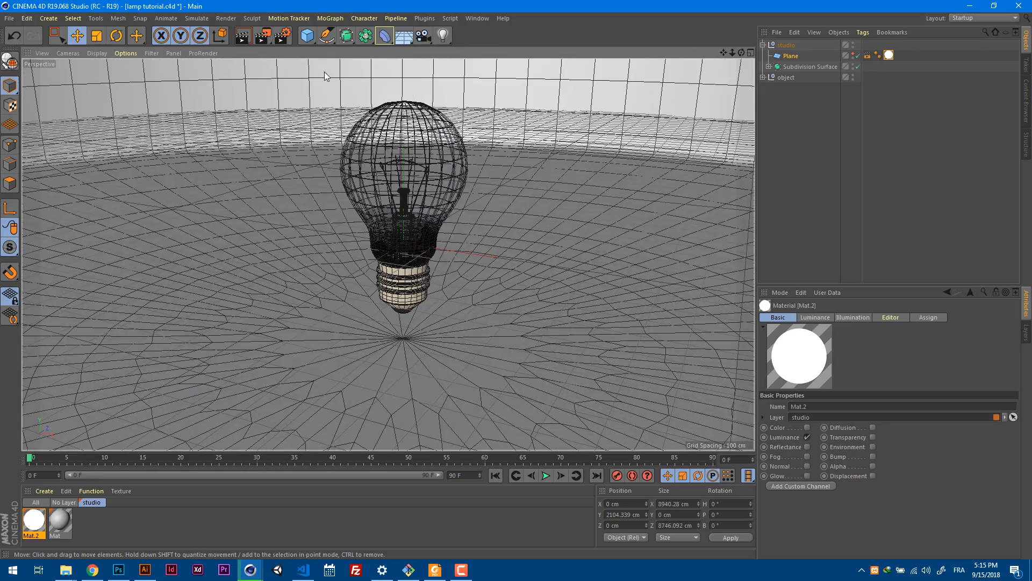
click(283, 36)
drag(285, 12, 553, 149)
click(378, 193)
click(406, 174)
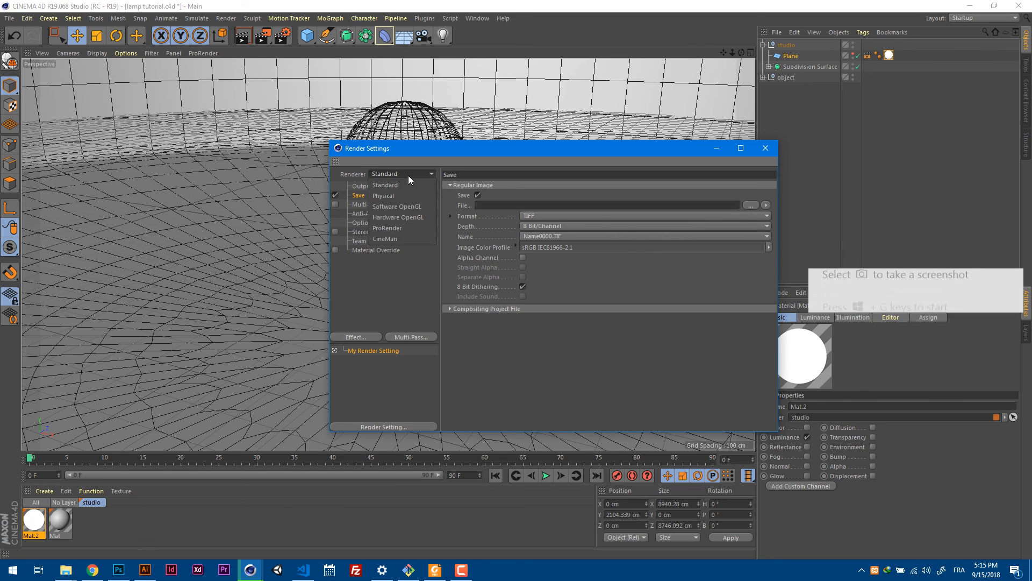
click(412, 196)
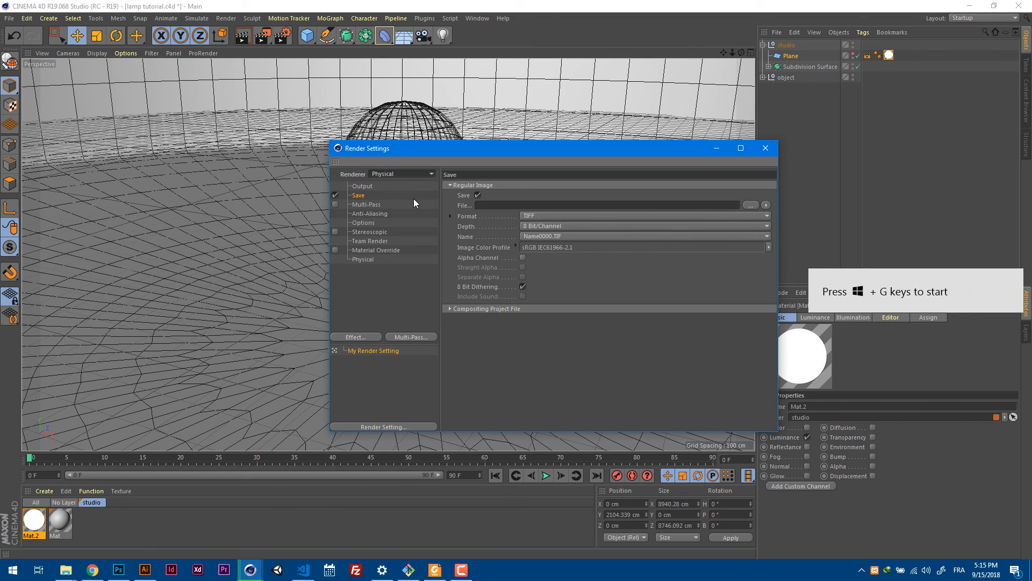
Set the render's Anti-Aliasing to Best.
click(375, 205)
click(377, 214)
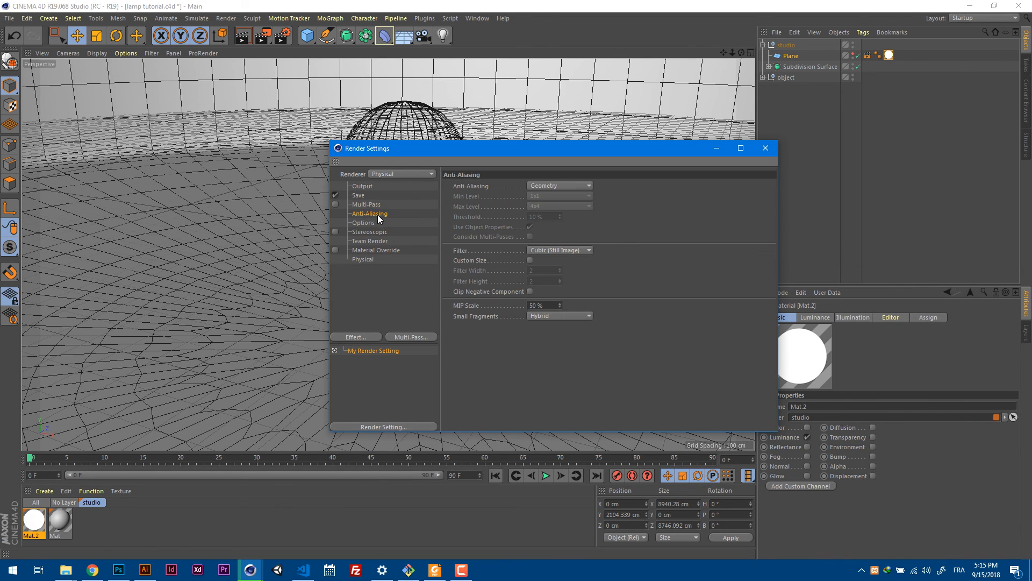
click(570, 184)
click(561, 219)
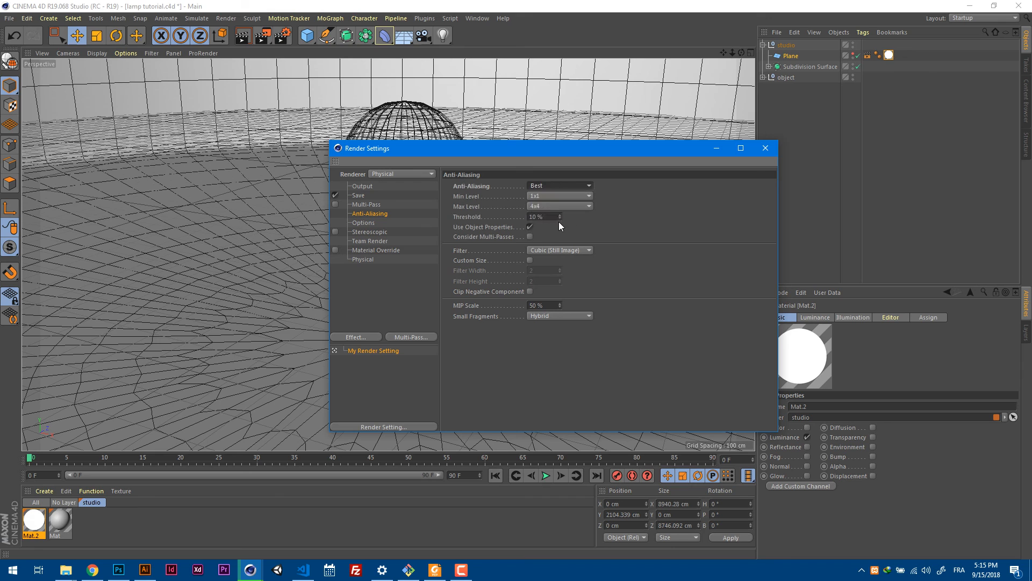
Review the Output, Material Override and Physical render settings, including the Physical renderer's basic and advanced options.
click(371, 222)
click(385, 186)
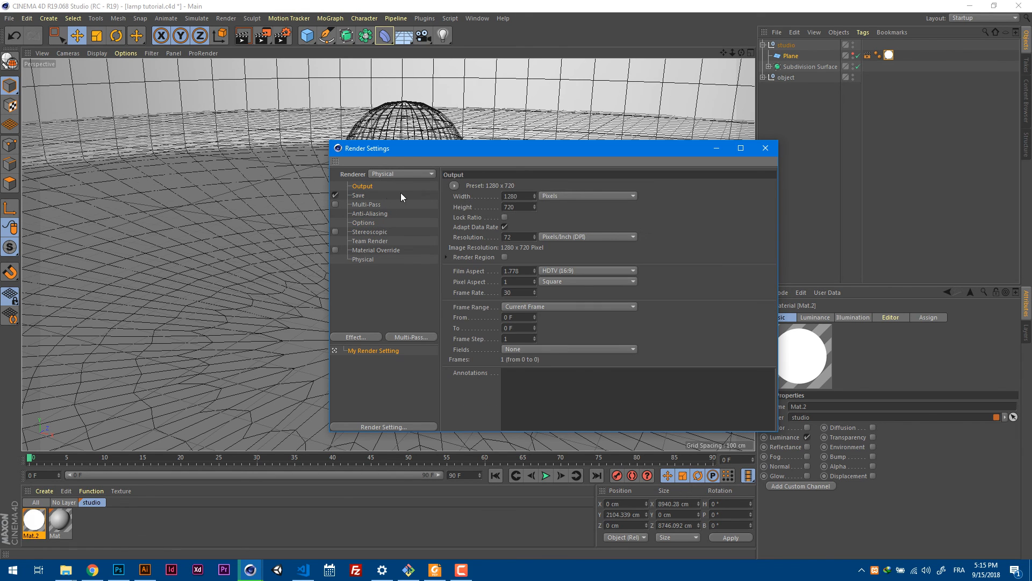
click(373, 240)
click(376, 250)
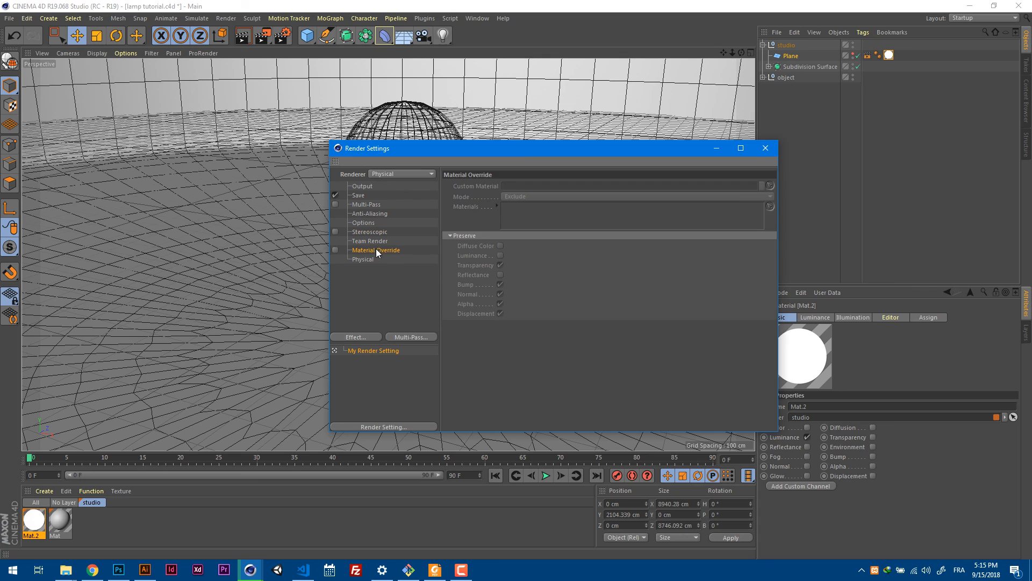
click(371, 260)
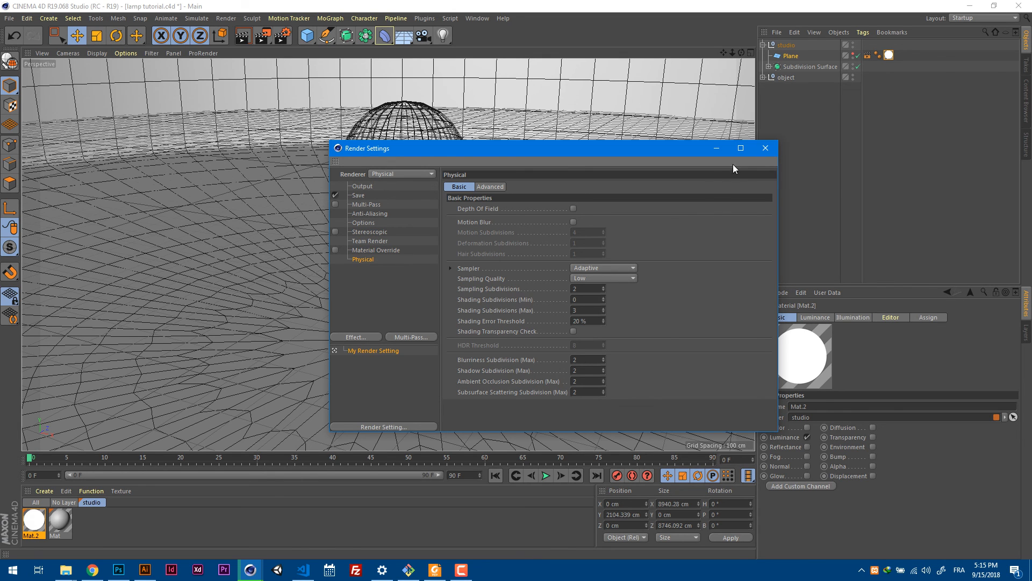
click(489, 188)
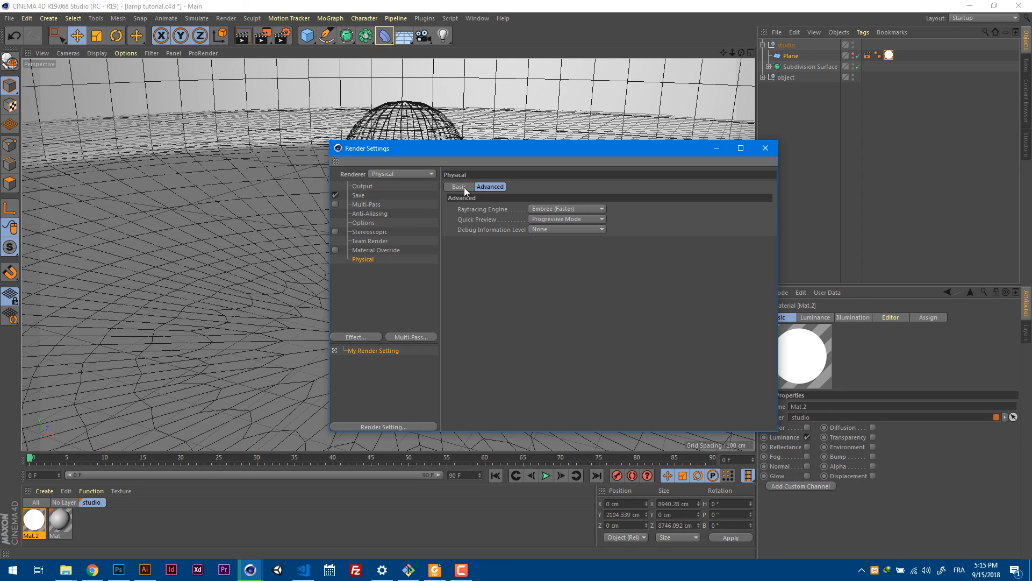
click(464, 188)
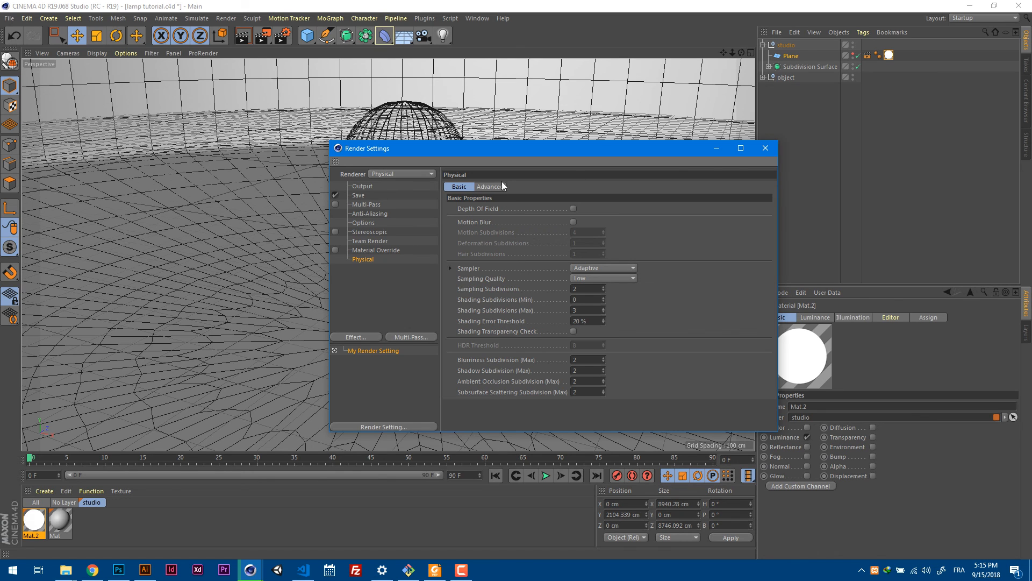
Close the render settings, frame the whole bulb in the perspective view and save the project.
click(768, 151)
alt+middle_drag(561, 212, 552, 233)
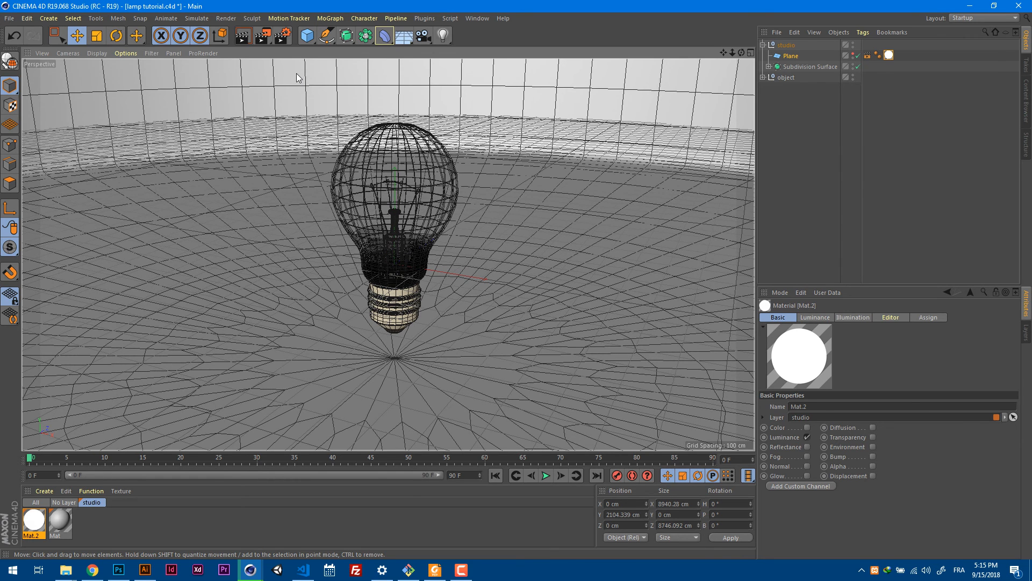
key(ctrl+s)
click(463, 569)
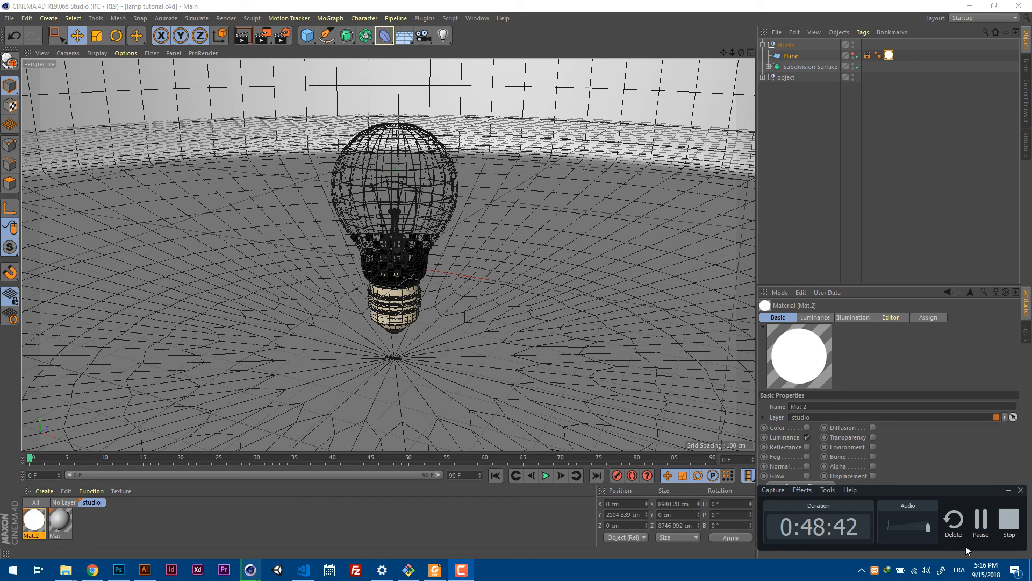
click(984, 521)
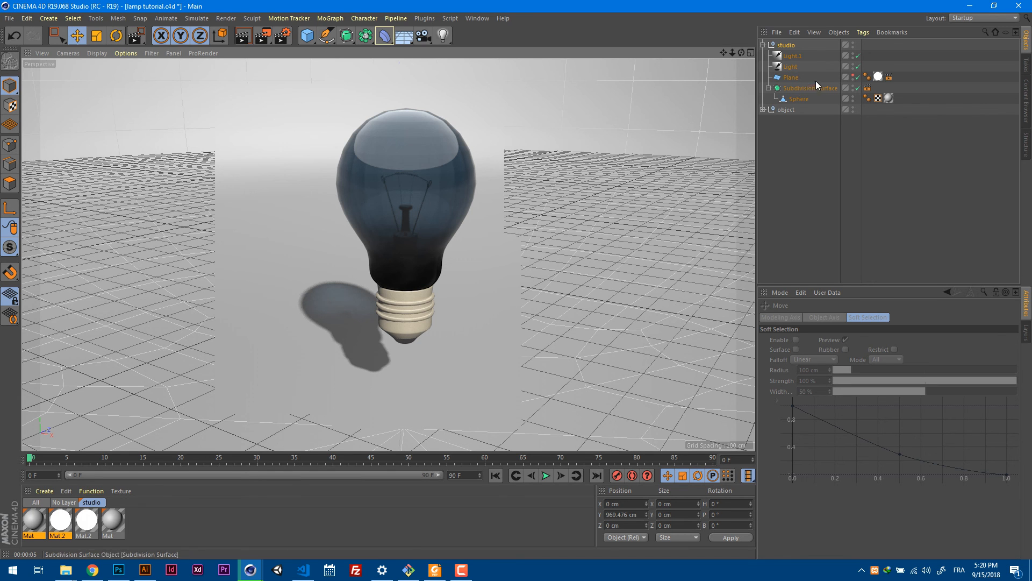
Compare the type, shadow and intensity settings of Light and Light.1 and examine their directions around the bulb.
click(791, 56)
click(790, 67)
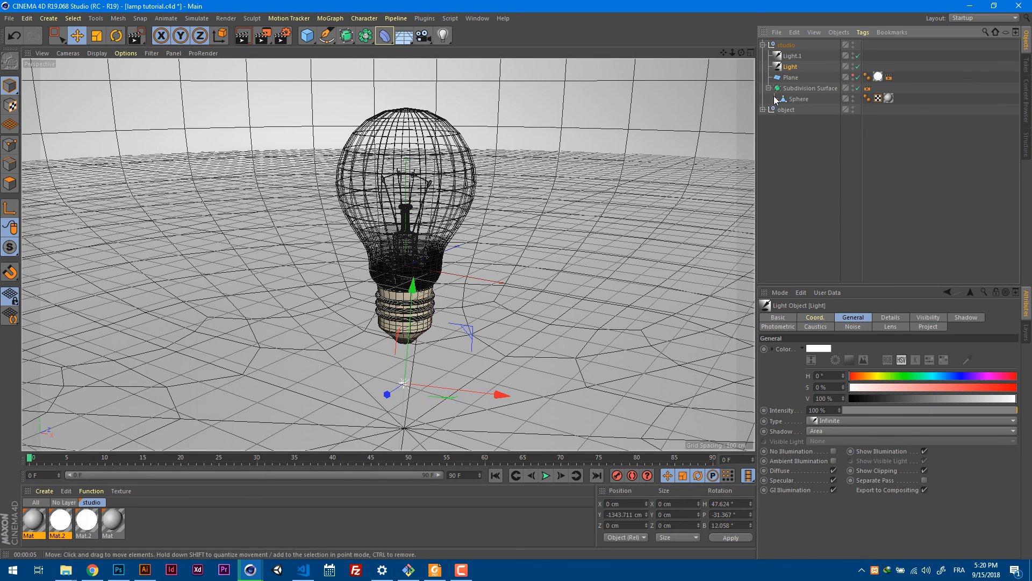
click(793, 56)
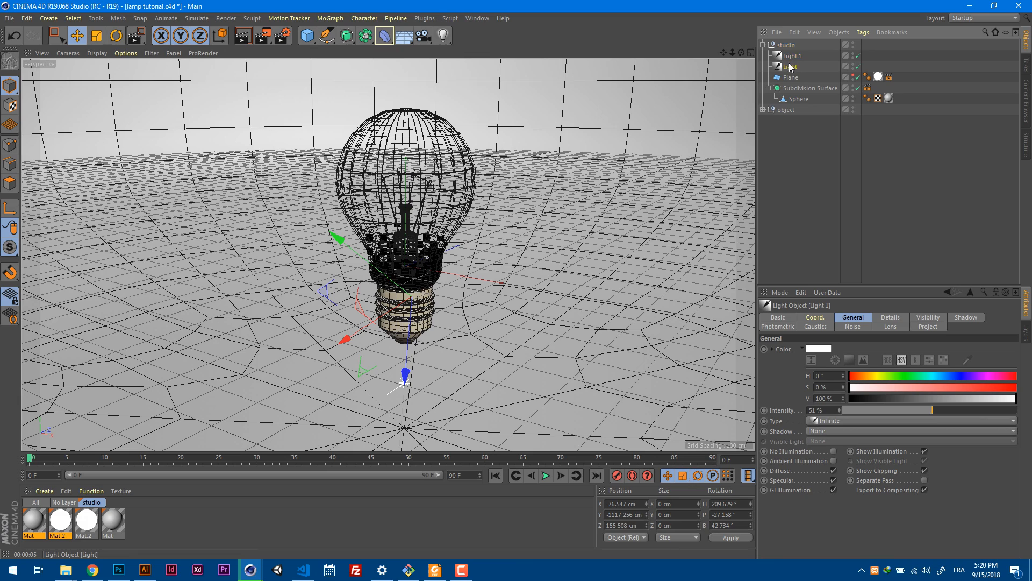
click(790, 67)
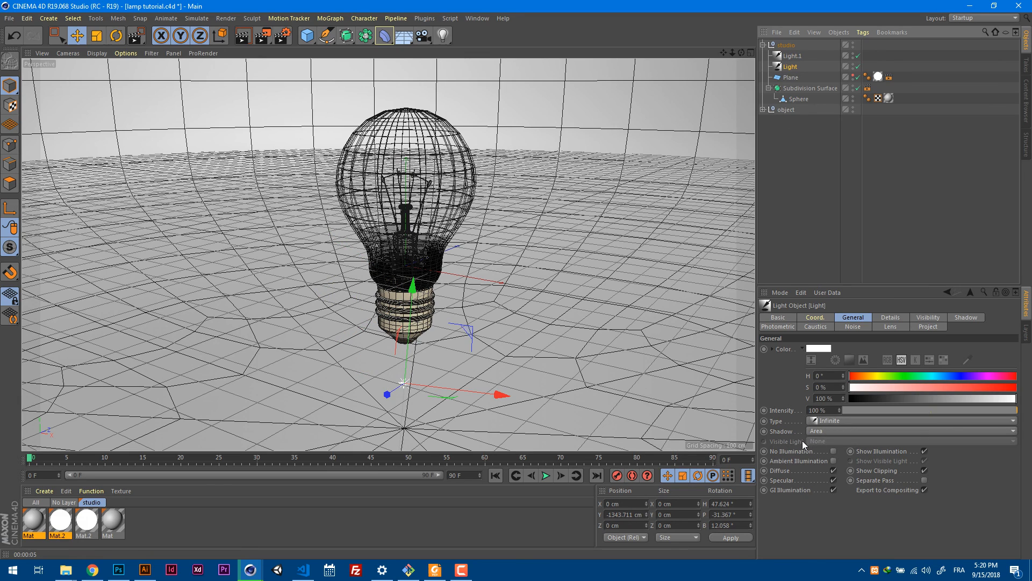
click(817, 433)
click(820, 432)
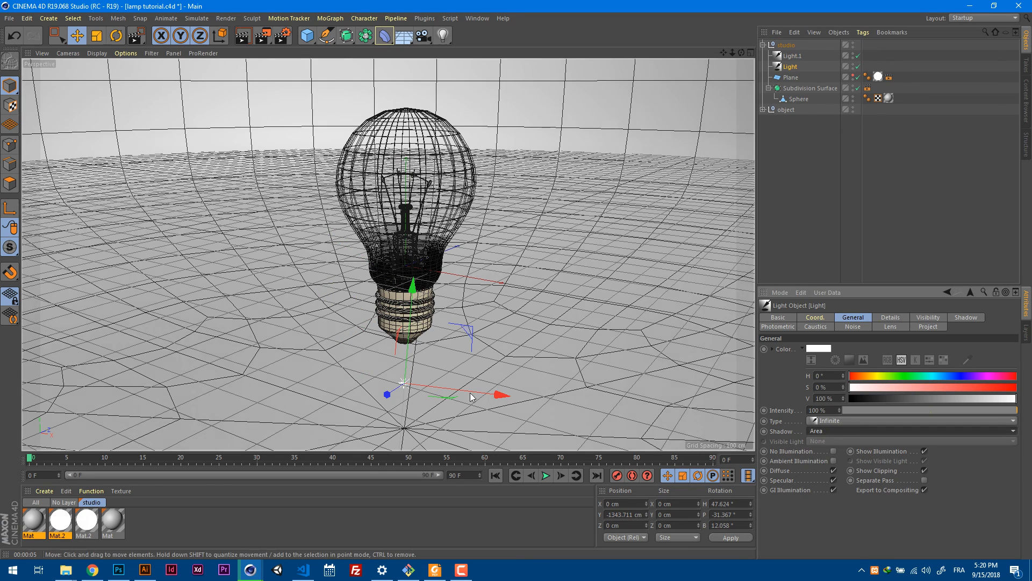
alt+drag(473, 395, 551, 380)
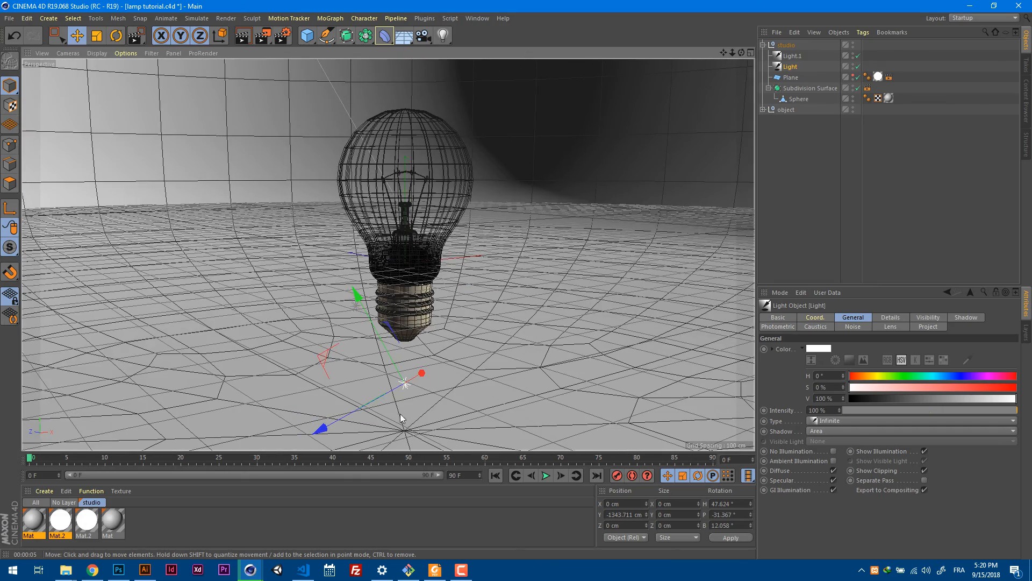
click(792, 56)
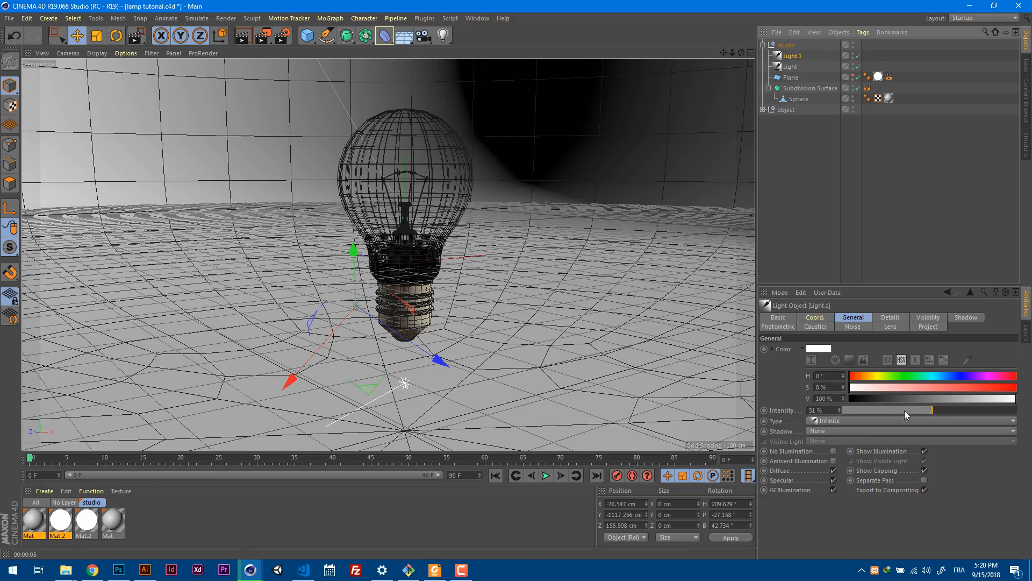
alt+drag(630, 384, 538, 382)
Lower the luminous overhead Plane to a Y position of about 914.5 cm and return to the full perspective view.
click(791, 78)
scroll(565, 197, down, 10)
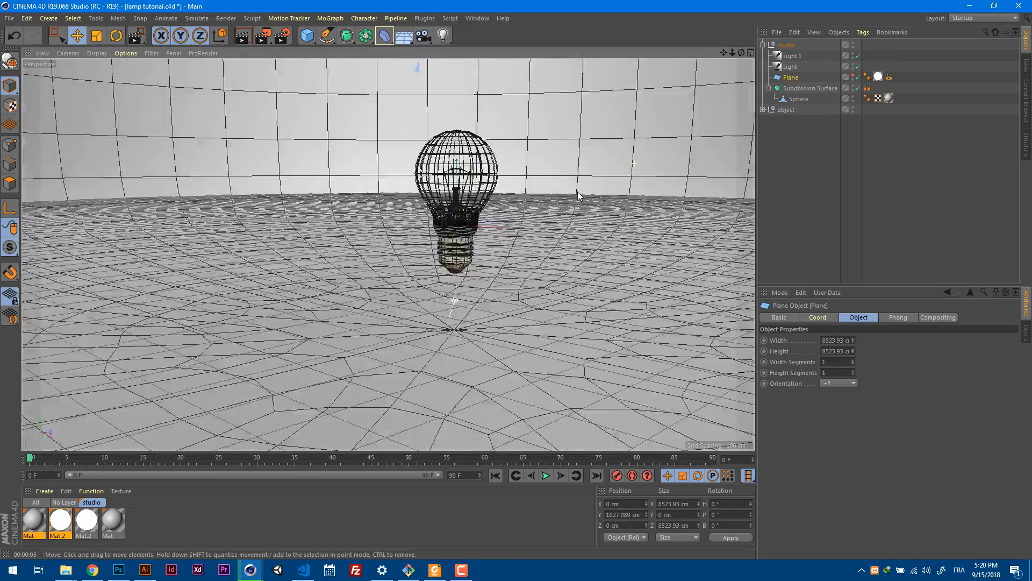
middle_click(580, 260)
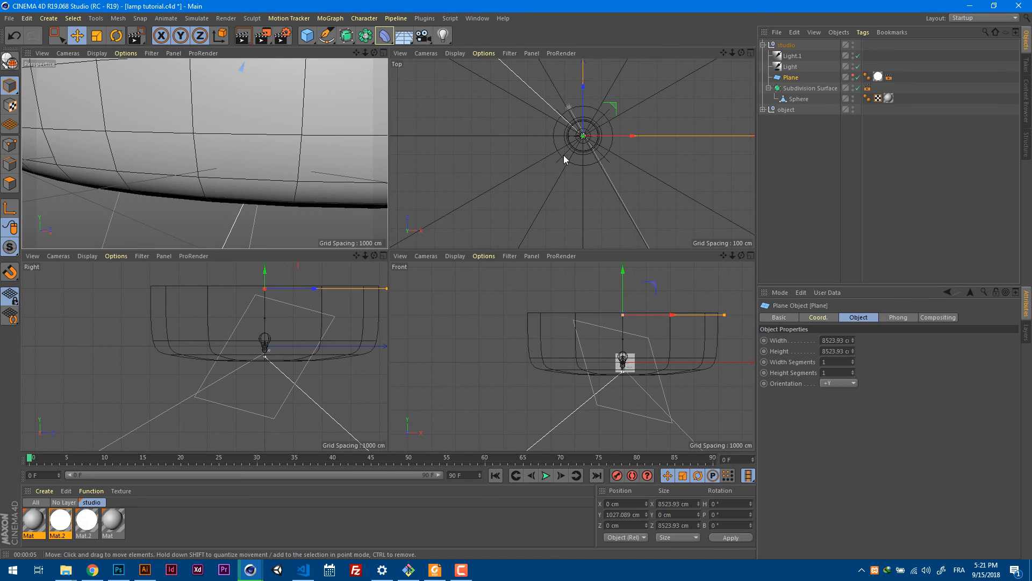
drag(622, 271, 624, 277)
click(383, 53)
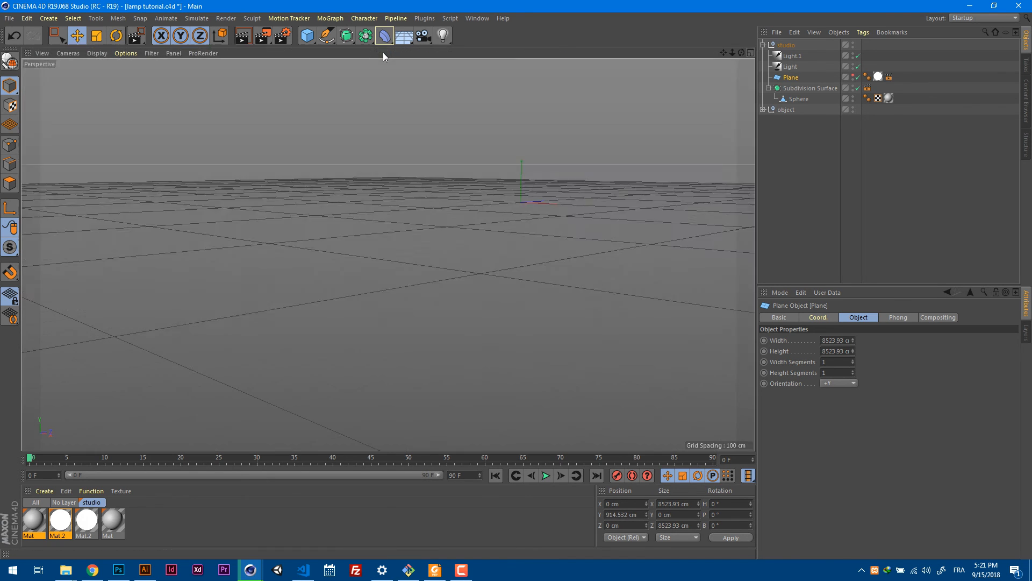
scroll(554, 171, down, 5)
alt+drag(566, 155, 469, 235)
alt+right_drag(452, 218, 594, 171)
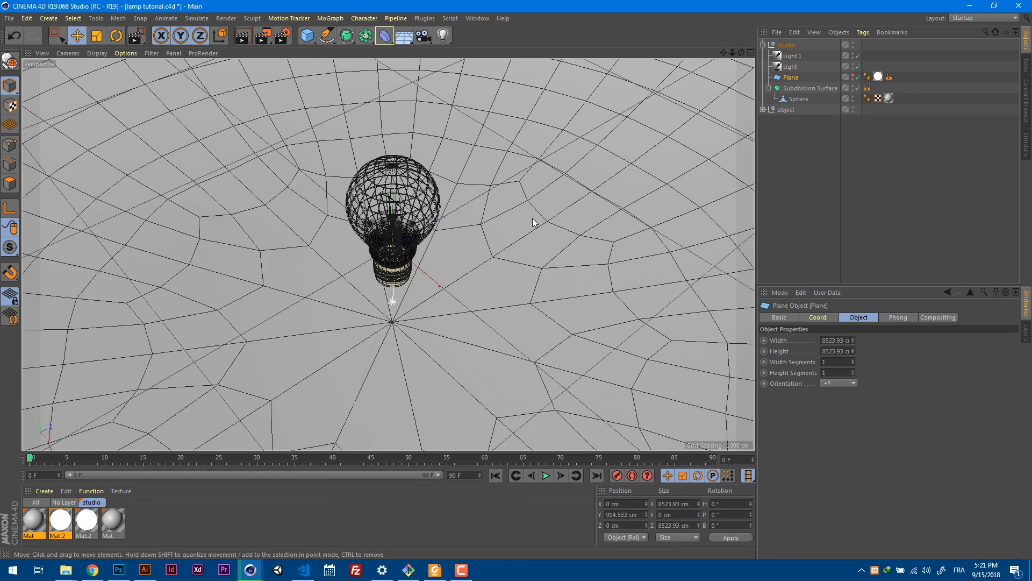
alt+drag(533, 222, 495, 226)
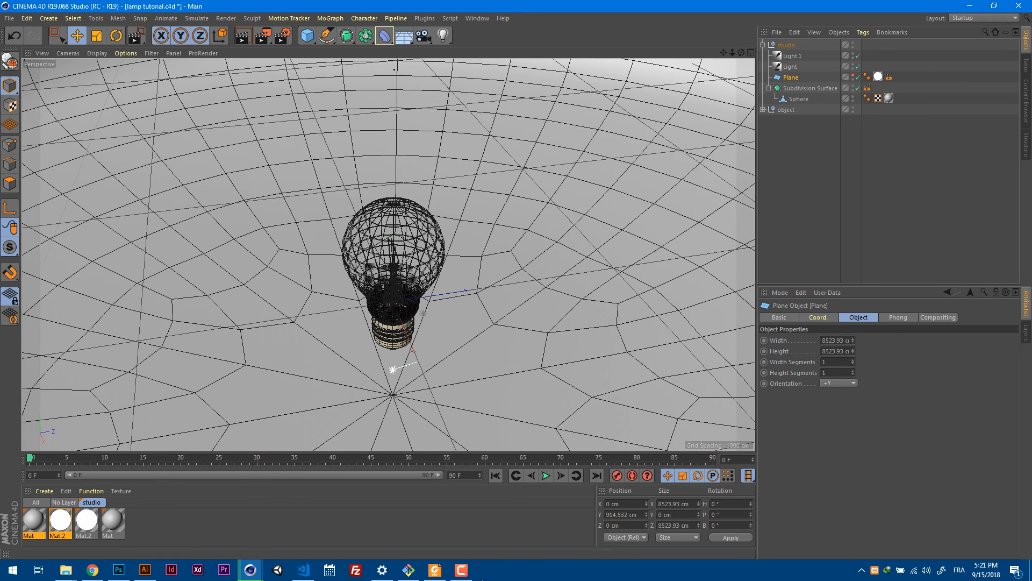
click(461, 572)
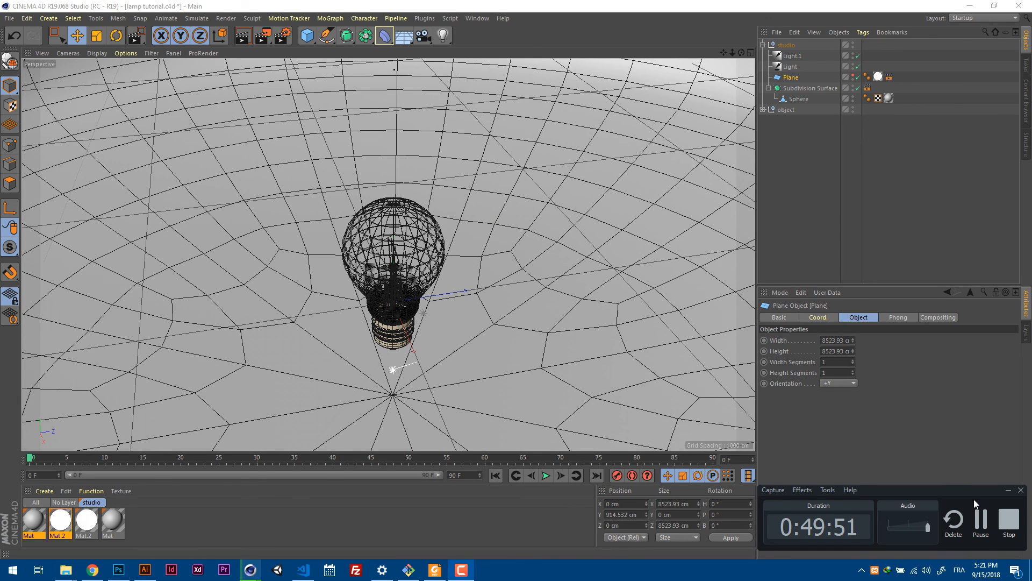